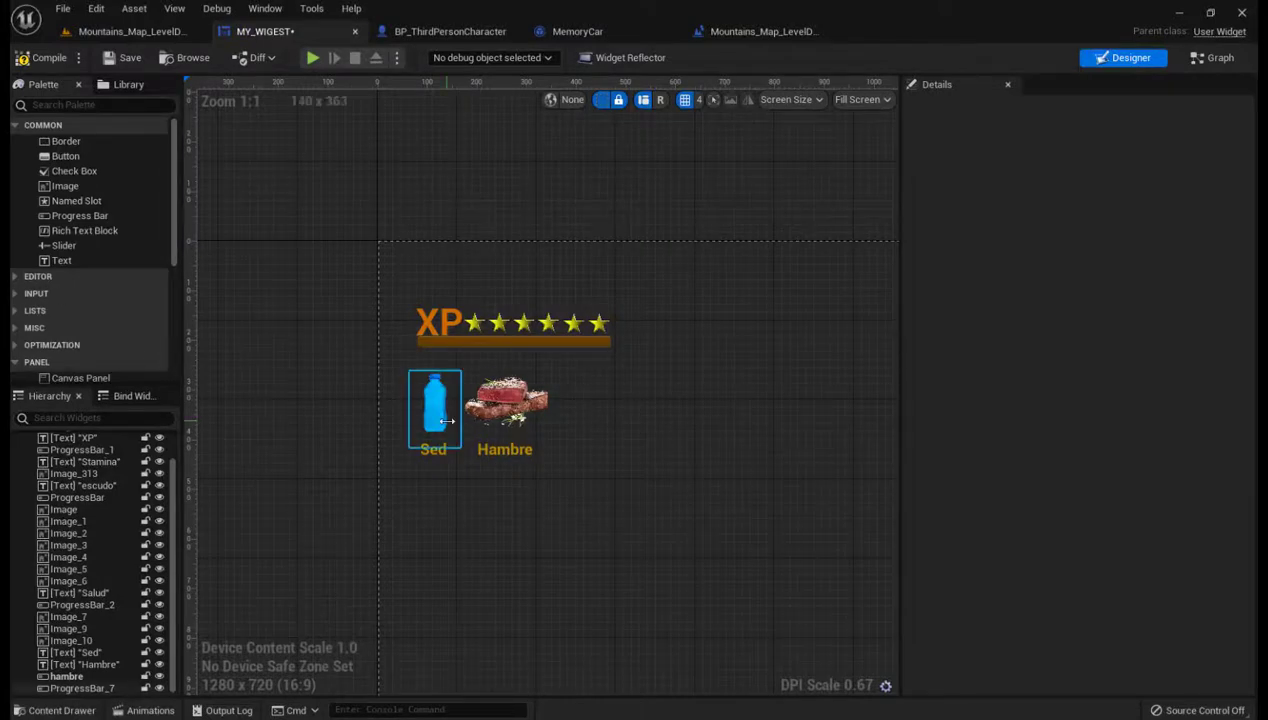
# Zoom into the canvas, select the Sed bottle ProgressBar_7 and lower its Percent to 0.776.
pyautogui.moveTo(657, 515)
pyautogui.mouseDown(button='right')
pyautogui.moveTo(549, 455)
pyautogui.moveTo(659, 516)
pyautogui.mouseUp(button='right')
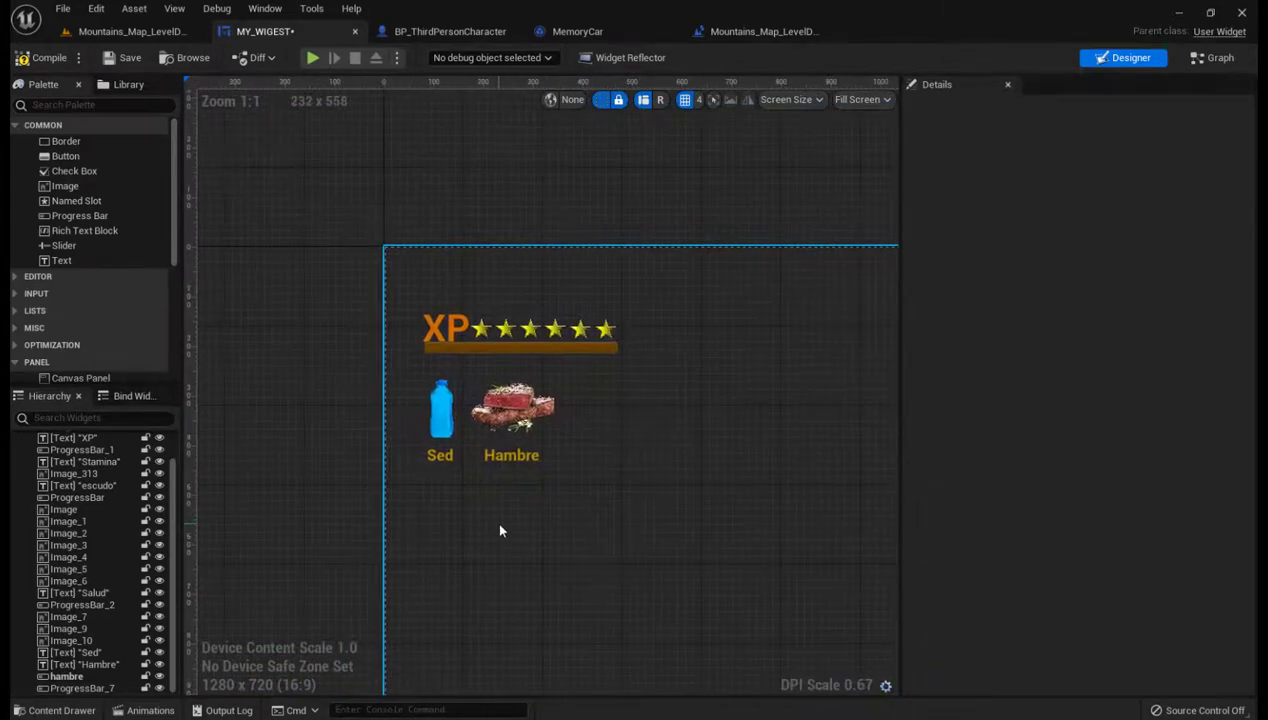
pyautogui.scroll(1, 494, 519)
pyautogui.scroll(2, 480, 492)
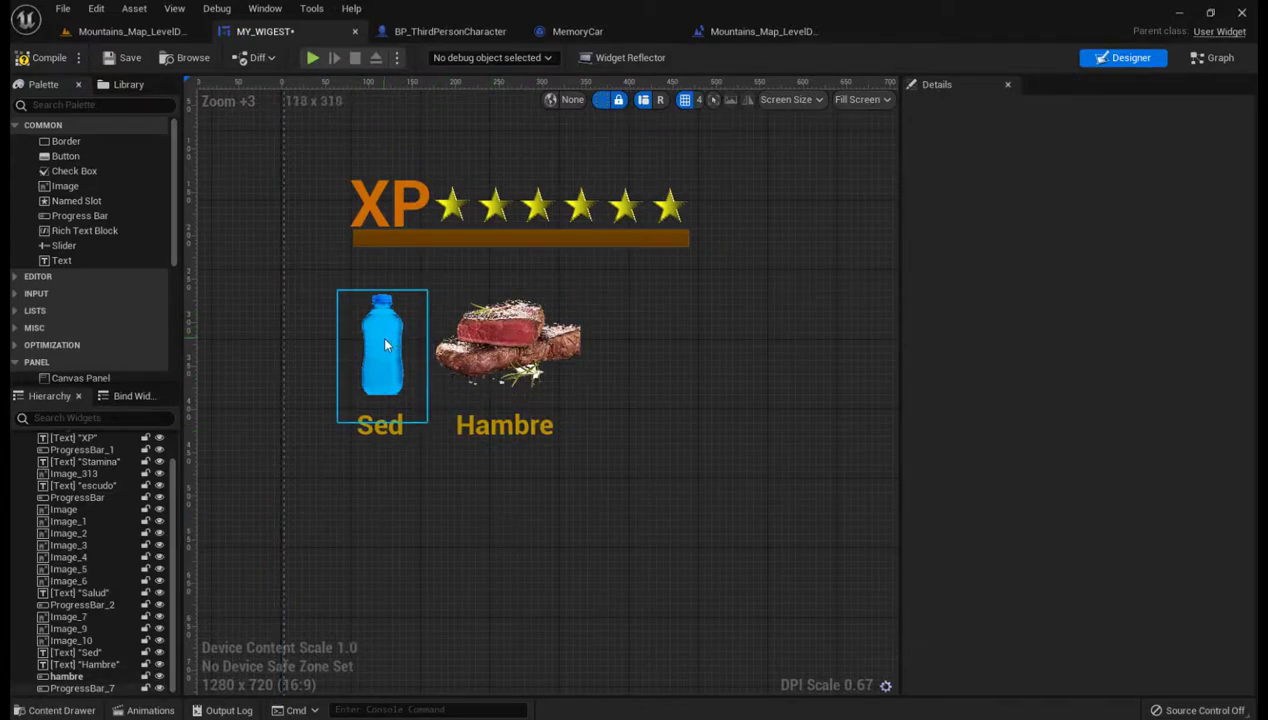
pyautogui.scroll(3, 420, 460)
pyautogui.click(367, 278)
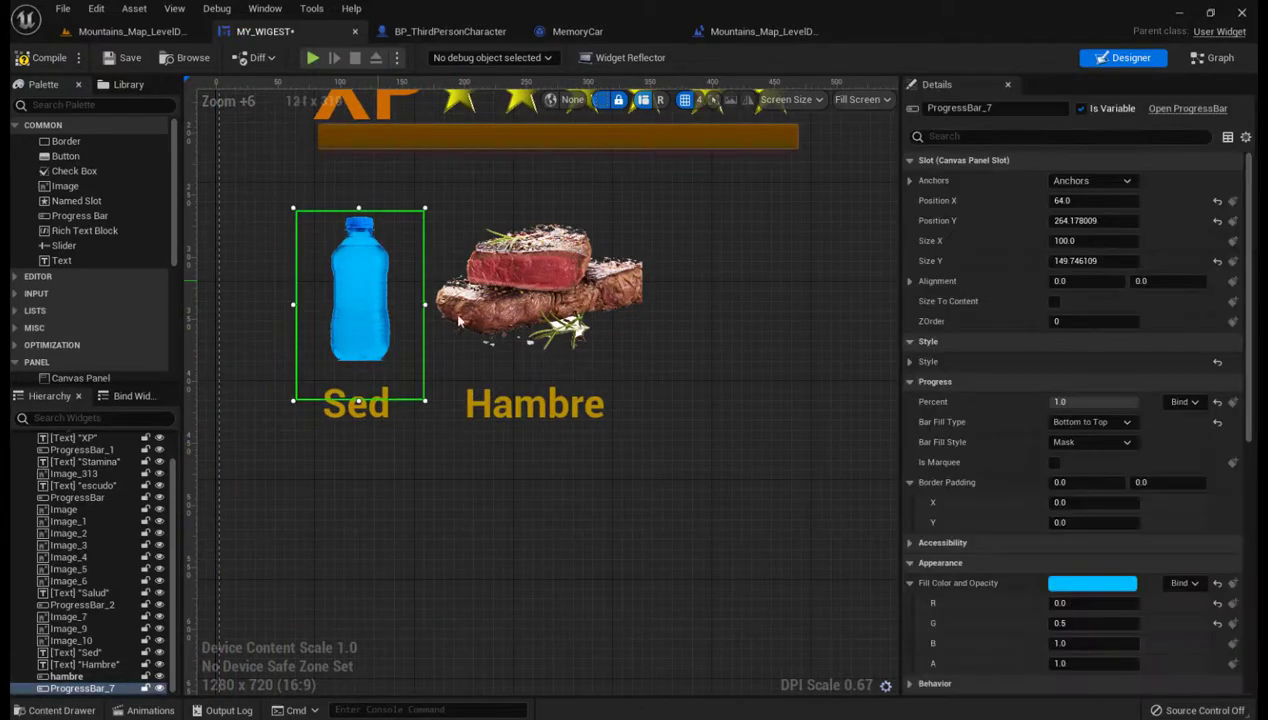
pyautogui.moveTo(476, 493); pyautogui.dragTo(497, 516, button='right')
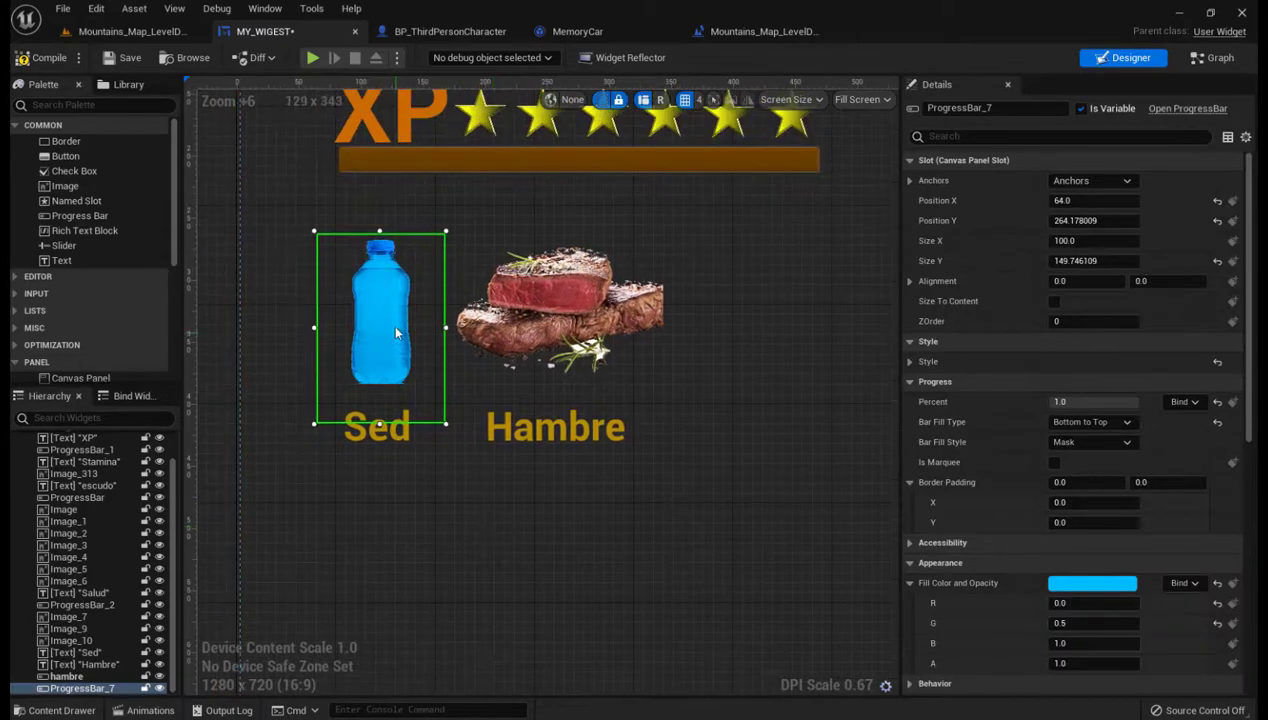
pyautogui.scroll(-1, 578, 492)
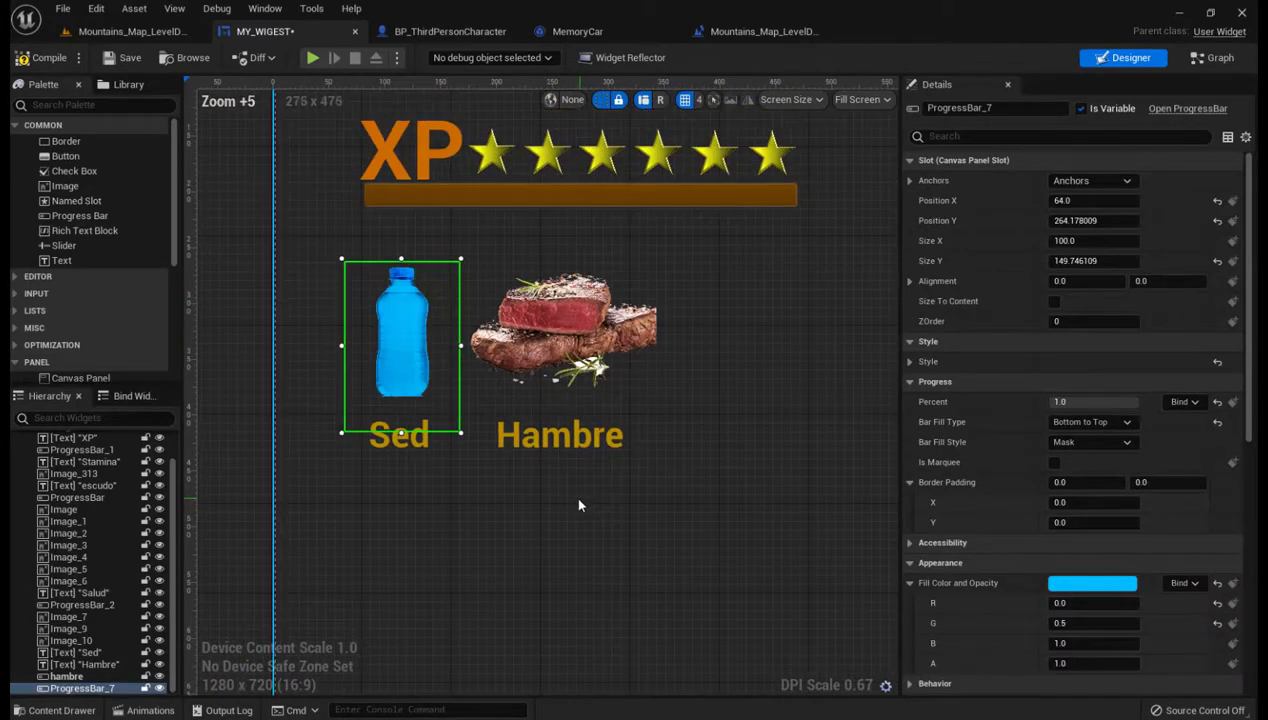
pyautogui.scroll(1, 570, 500)
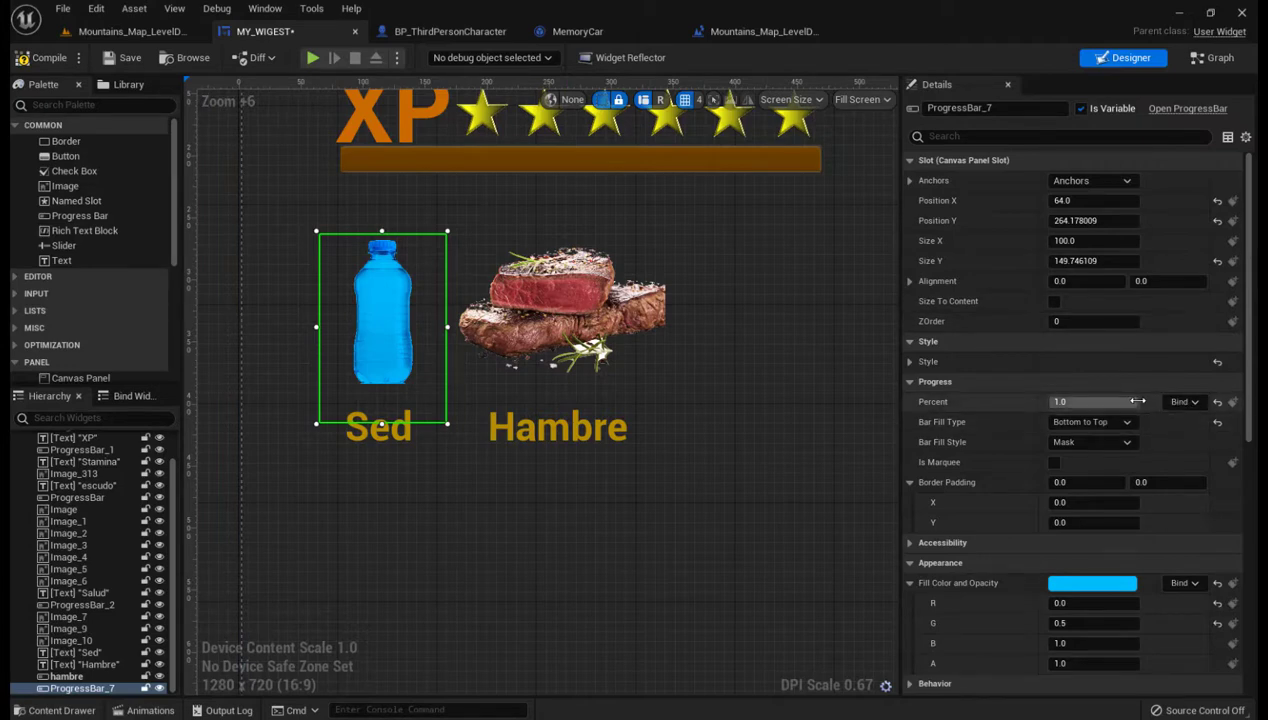
pyautogui.moveTo(1137, 401)
pyautogui.mouseDown()
pyautogui.moveTo(1057, 401)
pyautogui.moveTo(1130, 401)
pyautogui.mouseUp()
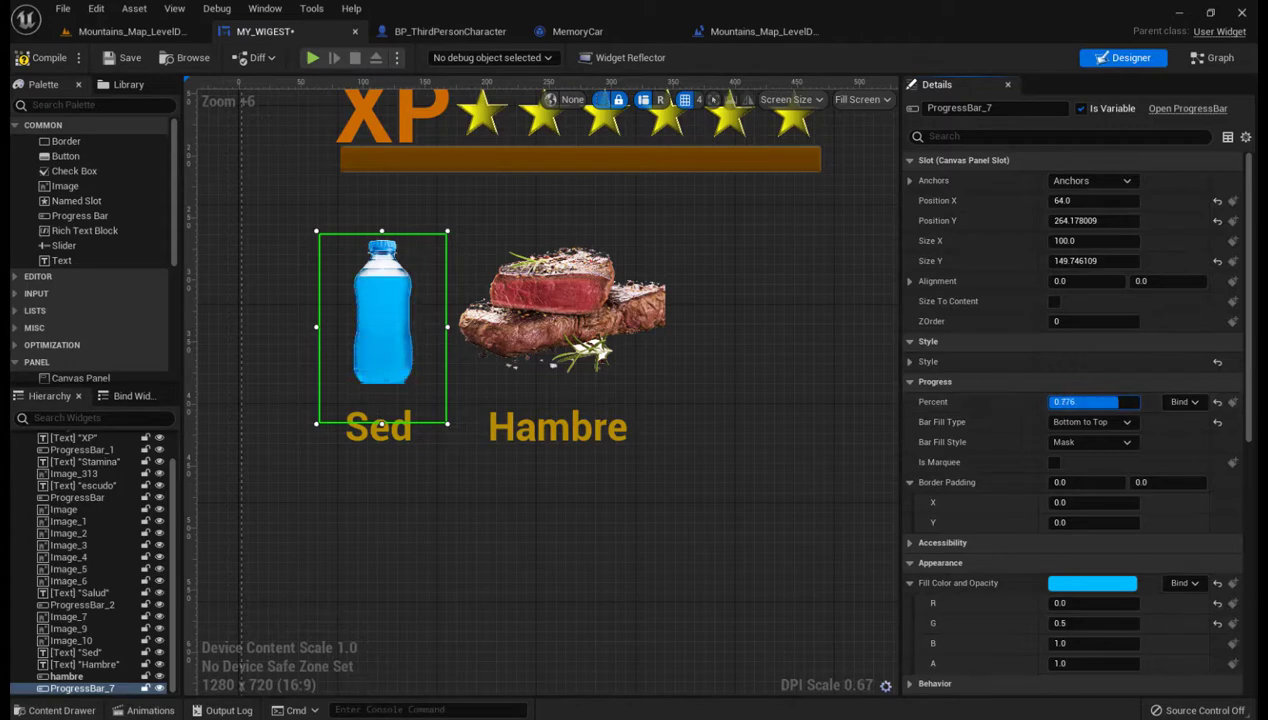
# Set the Hambre steak bar's Percent to 0.0 and deselect it, so the steak shows grey.
pyautogui.click(543, 294)
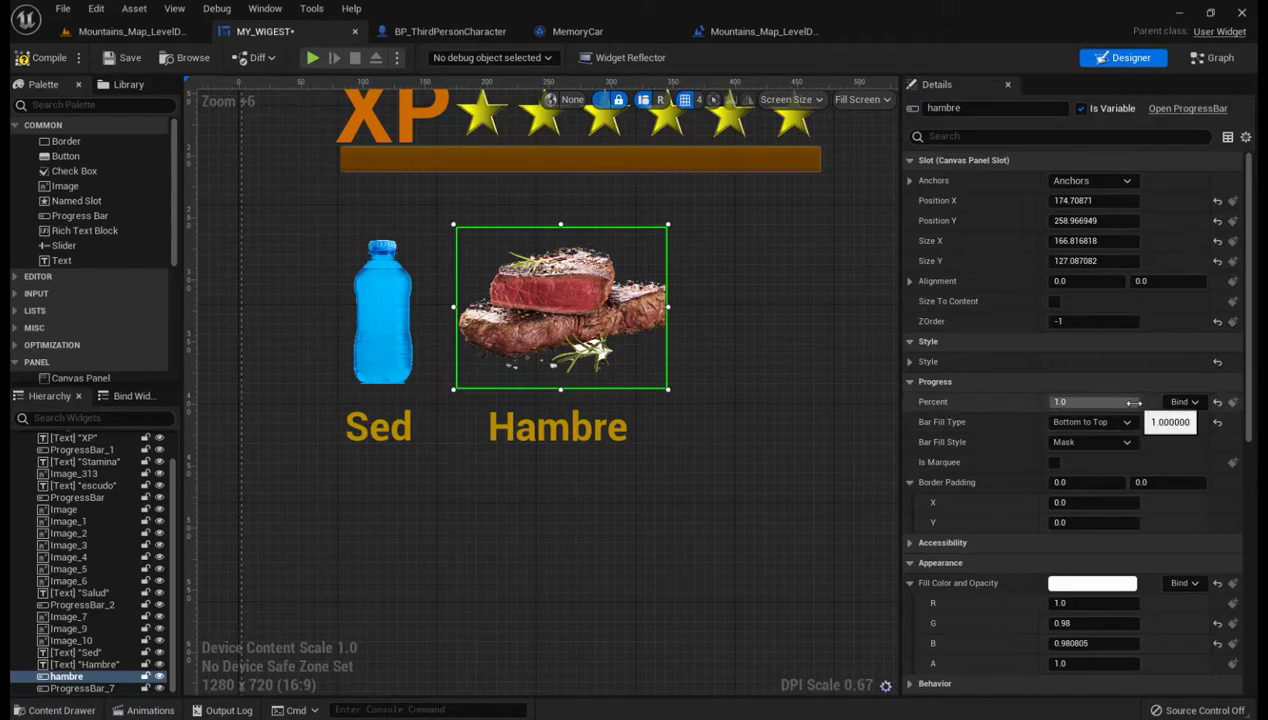
pyautogui.moveTo(1133, 402); pyautogui.dragTo(1050, 402)
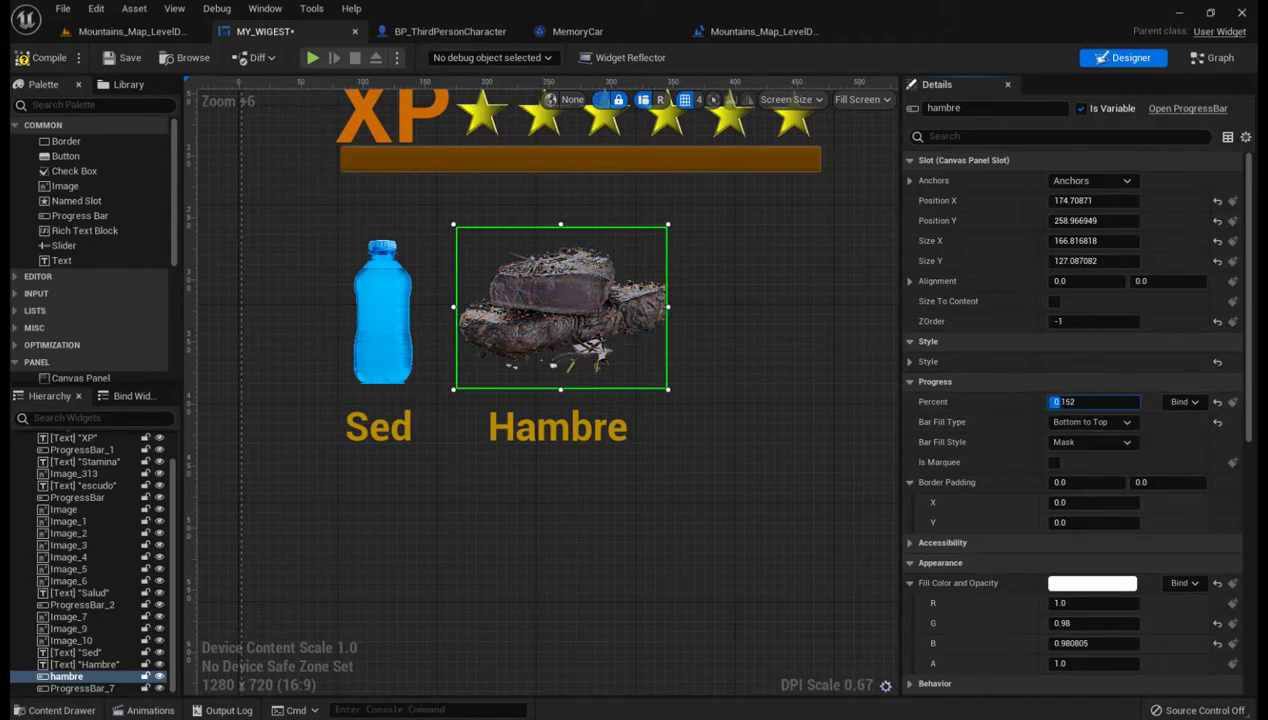
pyautogui.scroll(-1, 744, 404)
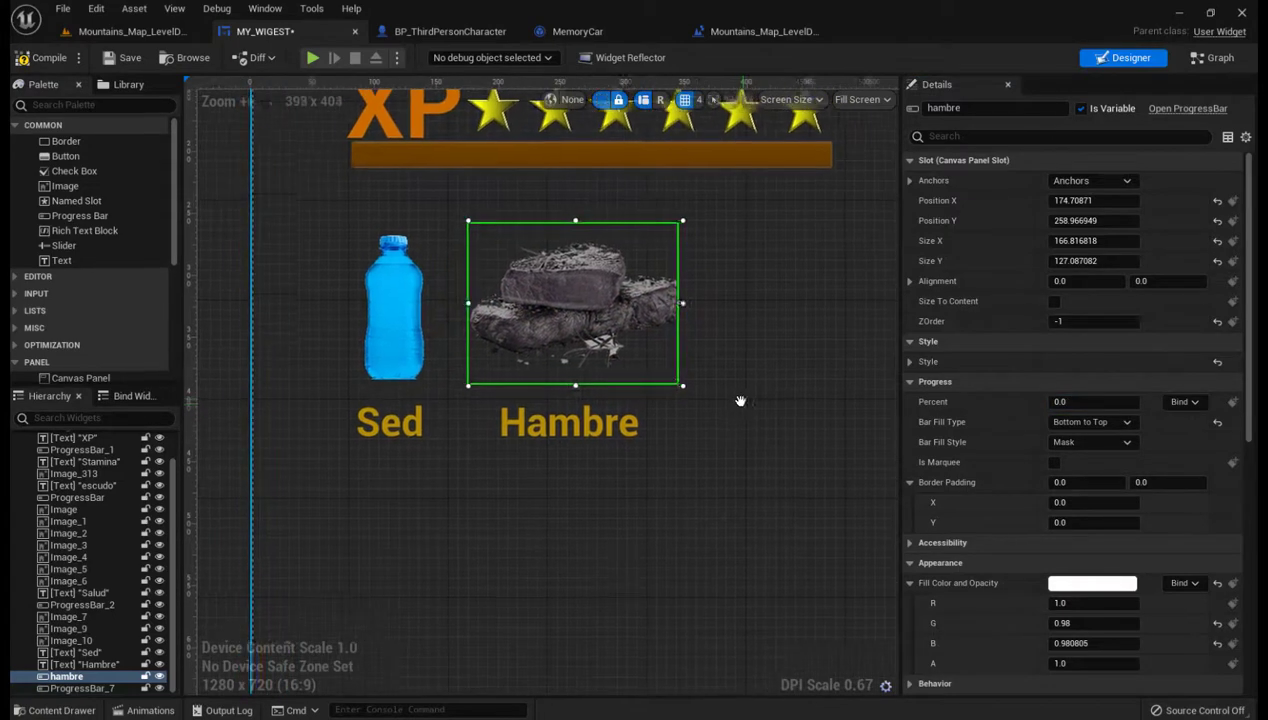
pyautogui.click(738, 405)
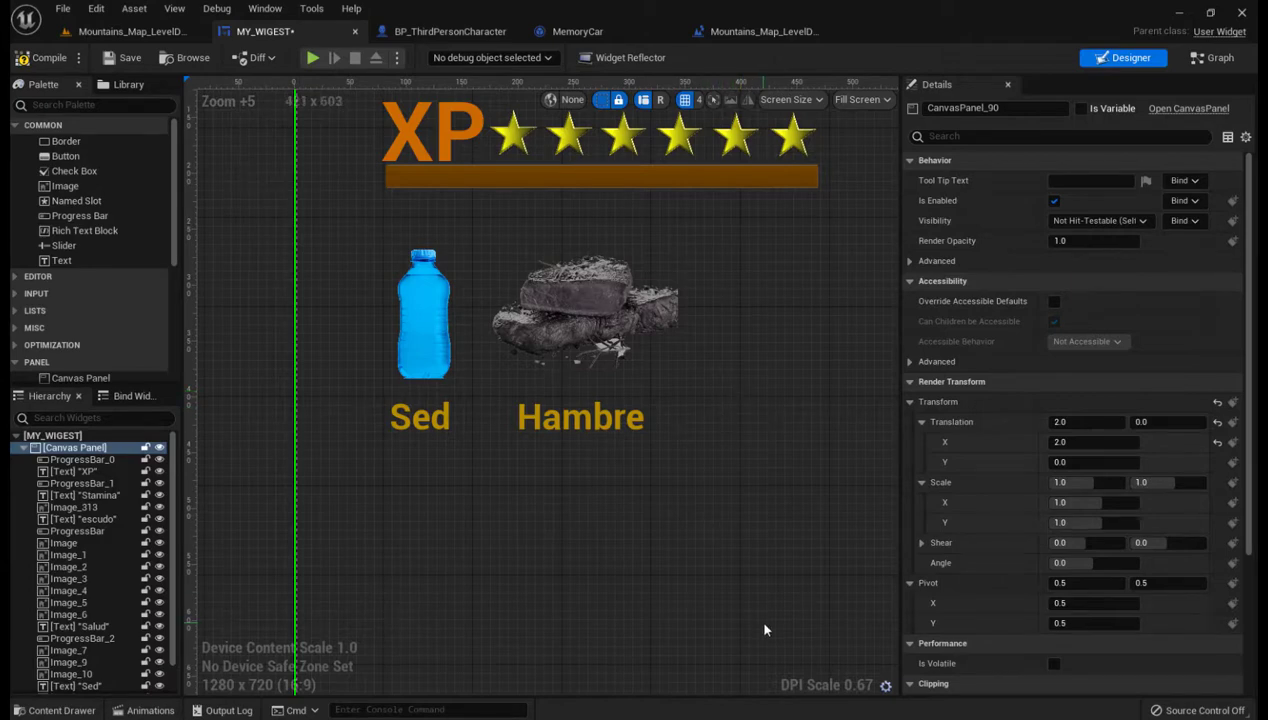
pyautogui.hotkey('ctrl', 'space')
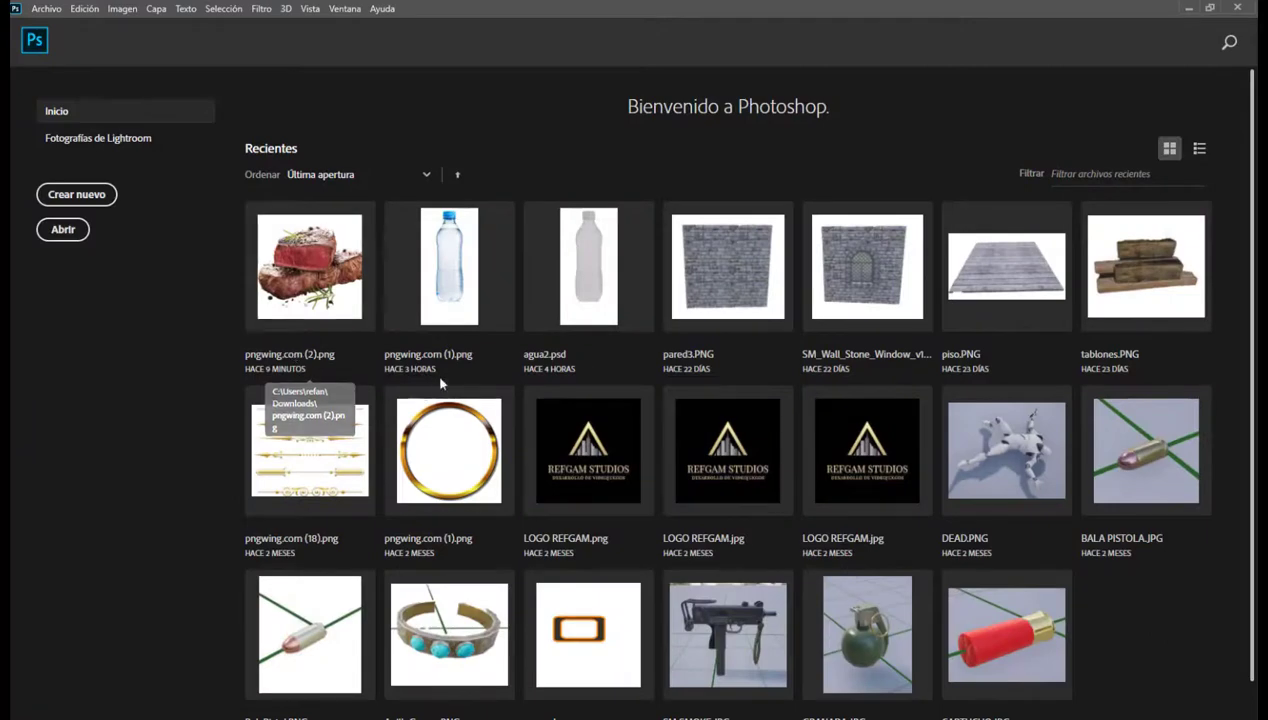
# Open the recent file pngwing.com (1).png, leaving its missing colour profile unchanged.
pyautogui.click(448, 263)
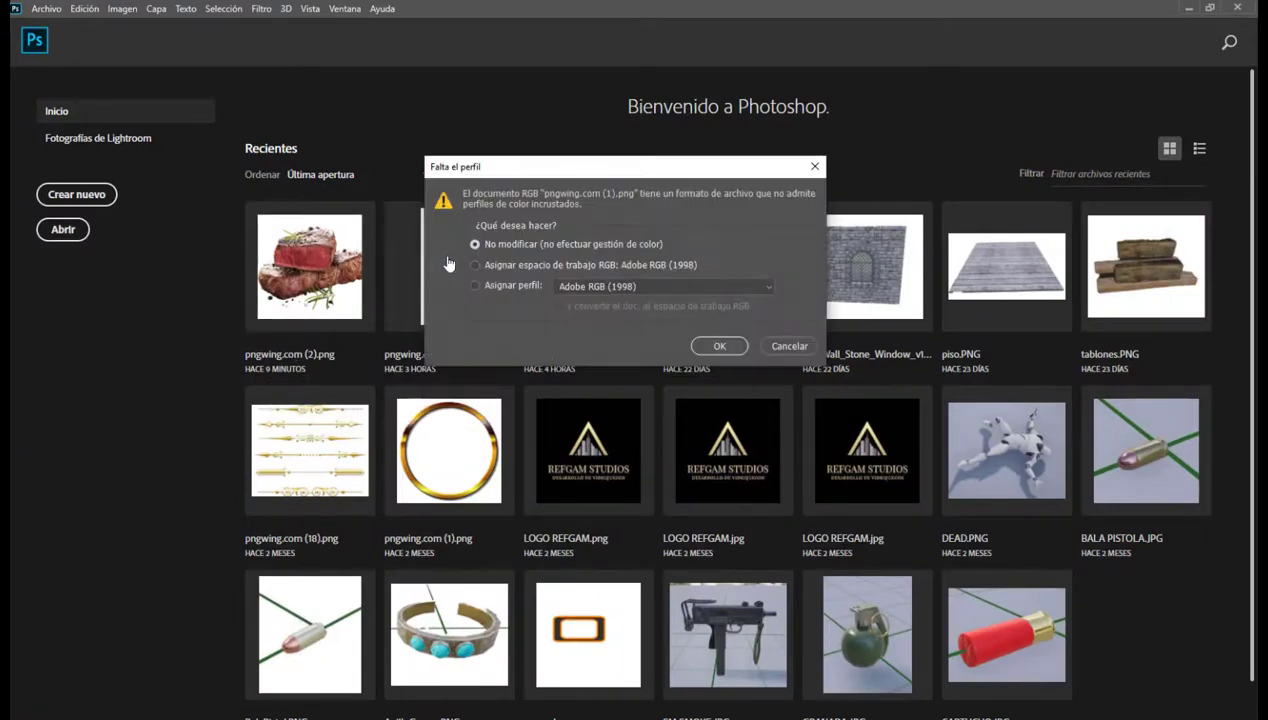
pyautogui.click(718, 347)
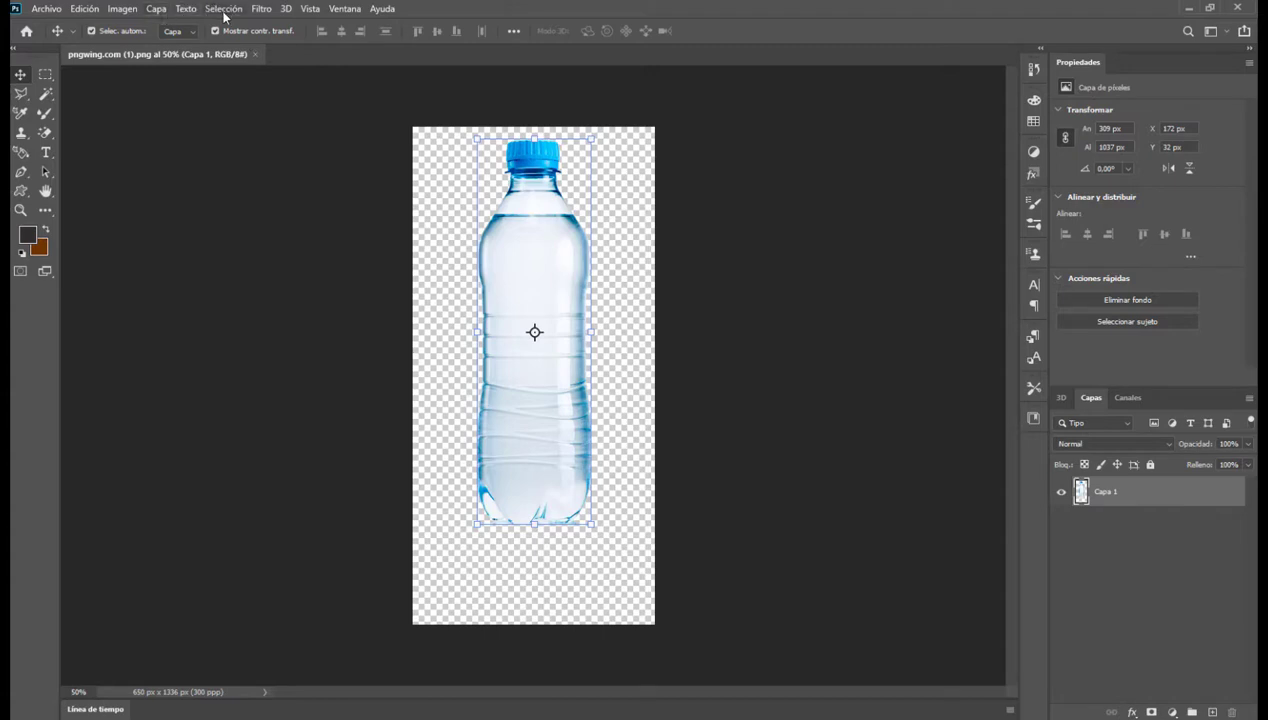
# Apply Tono/saturación to the bottle: hue -90, saturation -66, lightness -52.
pyautogui.click(119, 12)
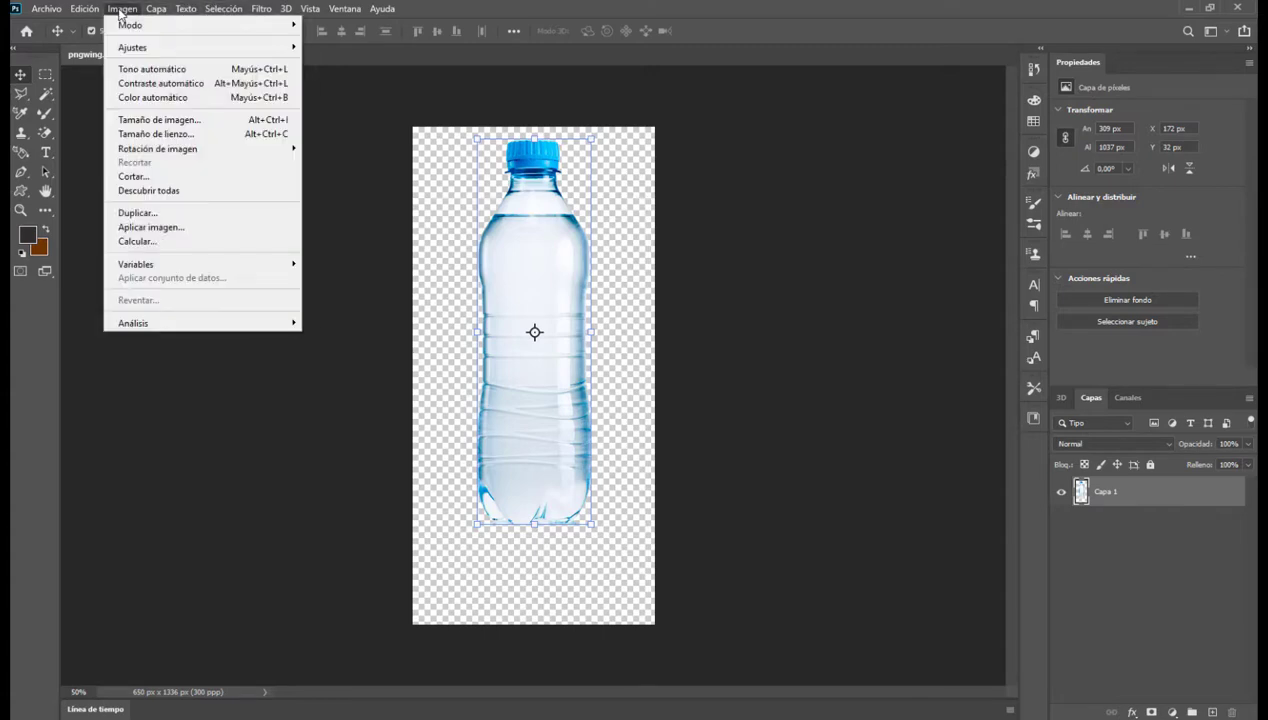
pyautogui.moveTo(134, 46)
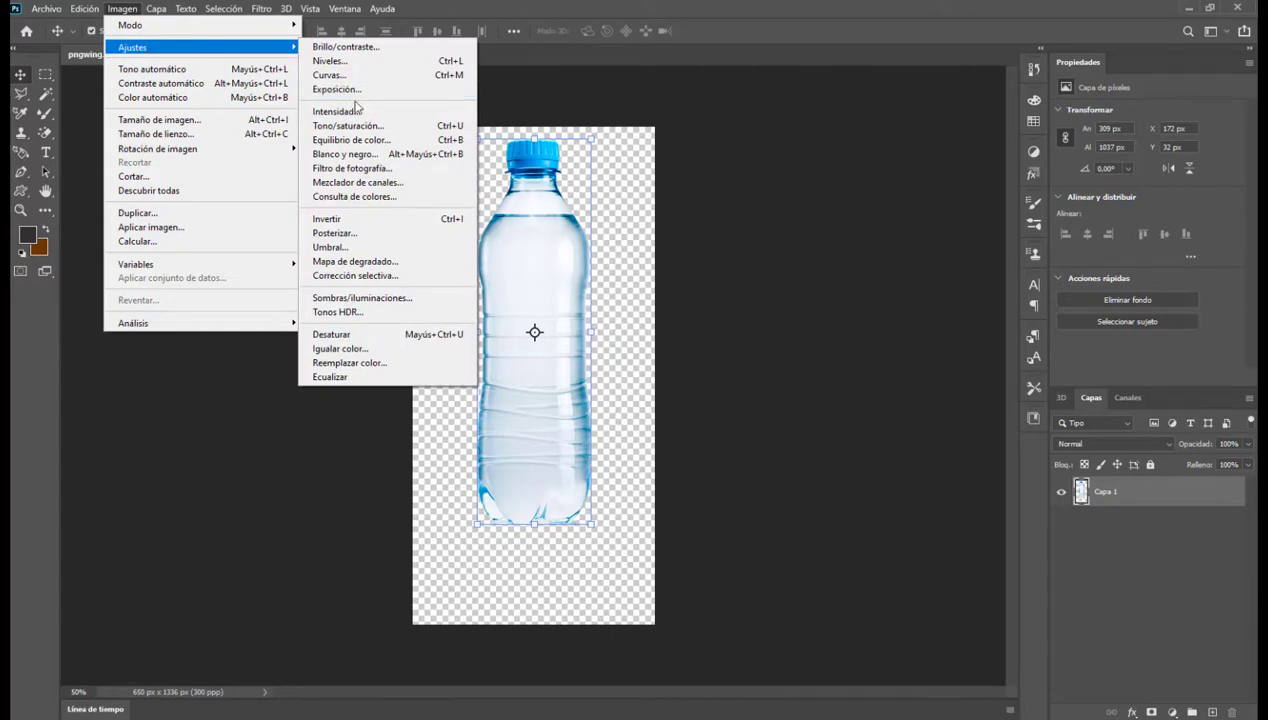
pyautogui.click(358, 130)
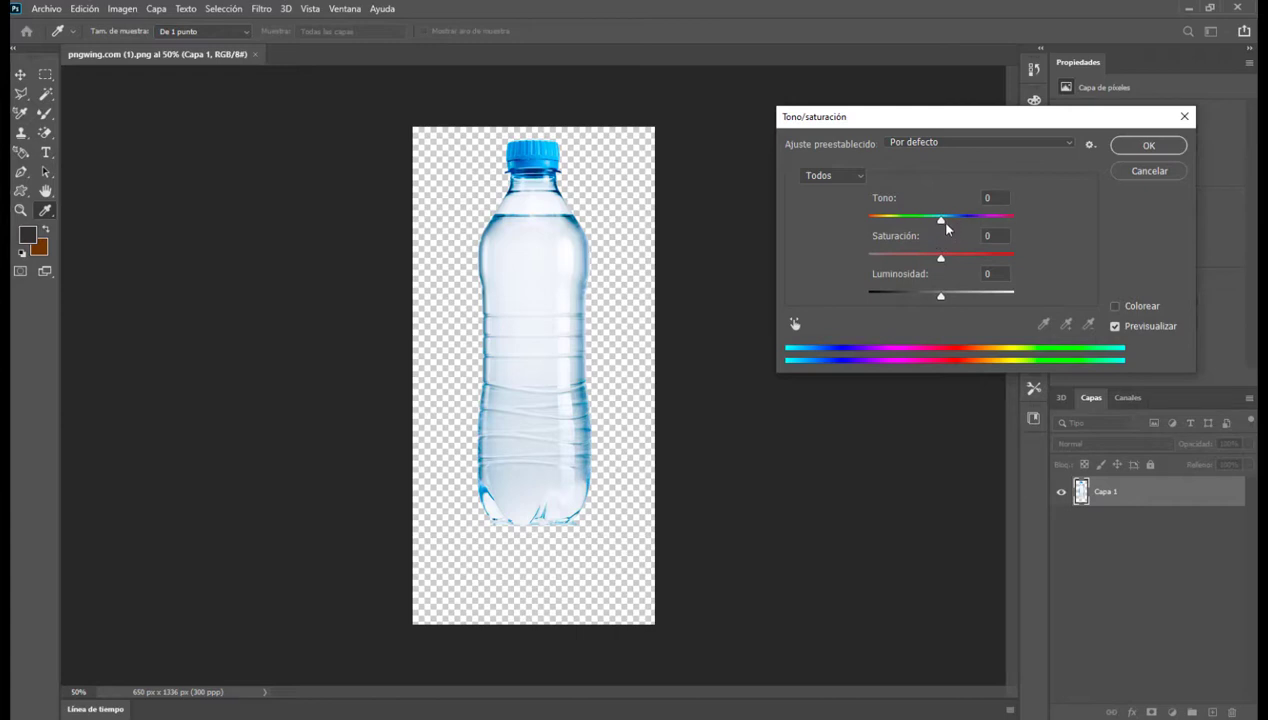
pyautogui.moveTo(941, 222); pyautogui.dragTo(889, 219)
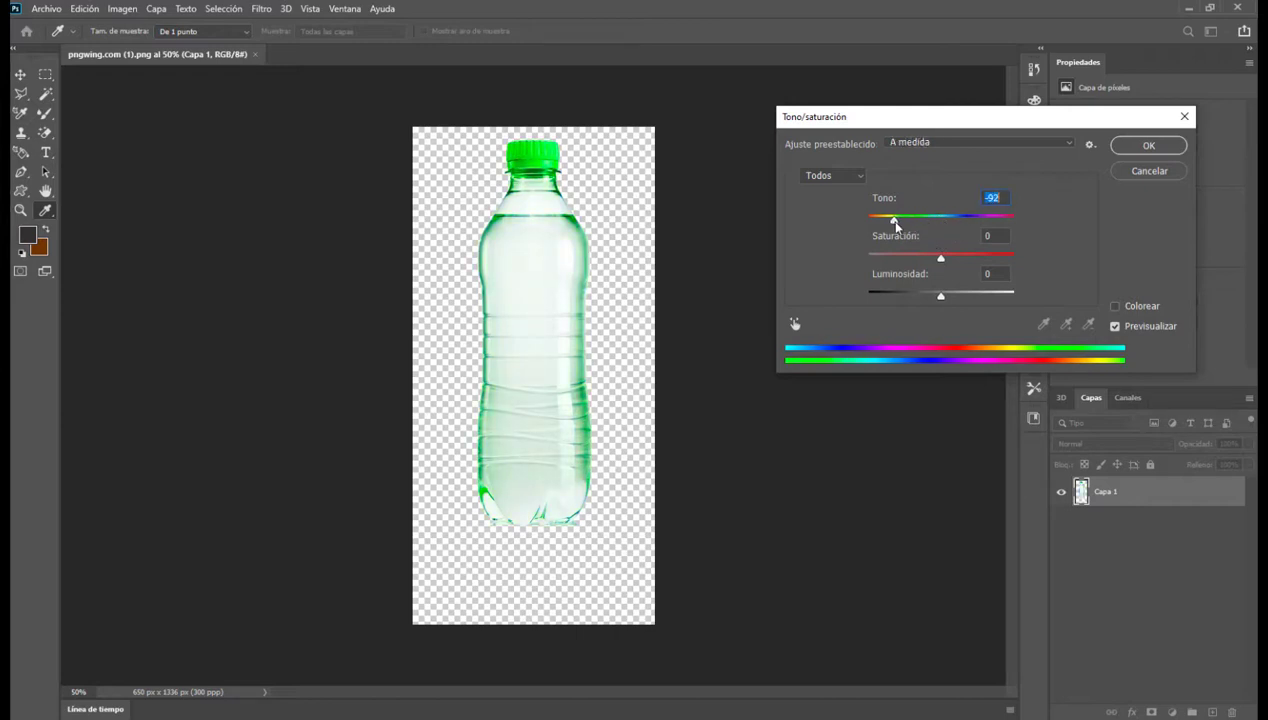
pyautogui.moveTo(940, 257); pyautogui.dragTo(893, 260)
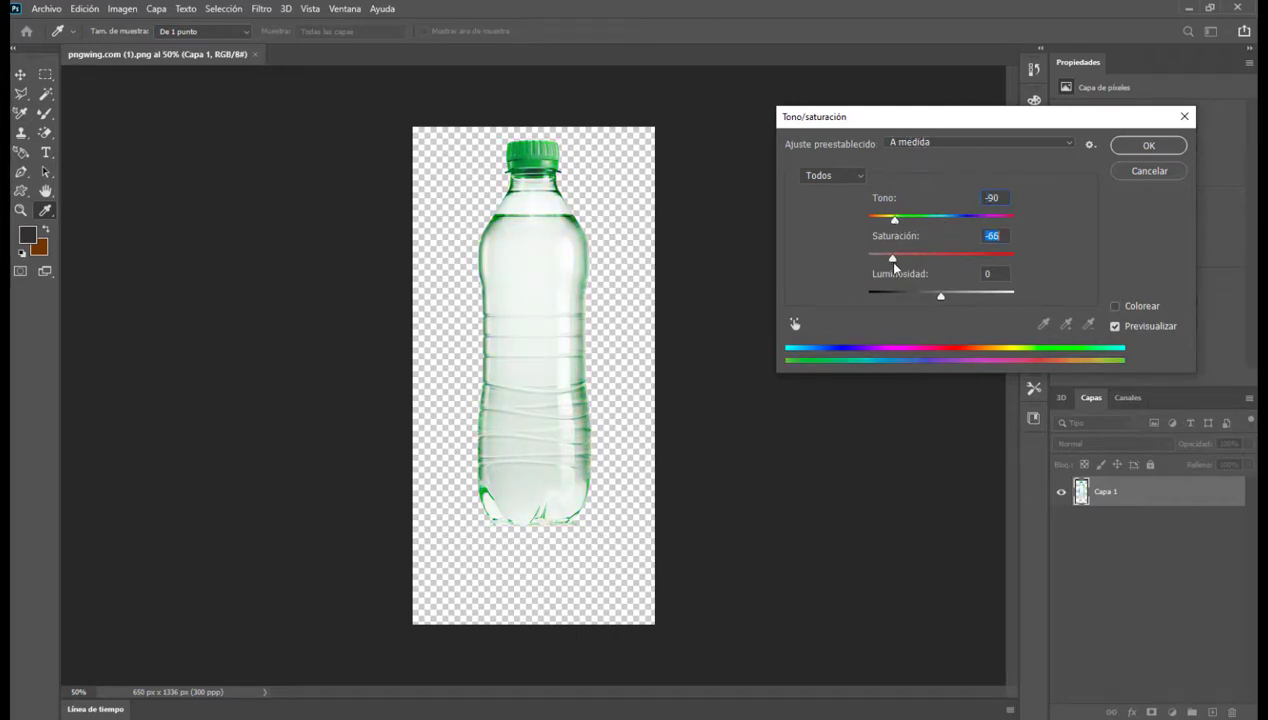
pyautogui.moveTo(936, 297)
pyautogui.mouseDown()
pyautogui.moveTo(876, 297)
pyautogui.moveTo(903, 296)
pyautogui.mouseUp()
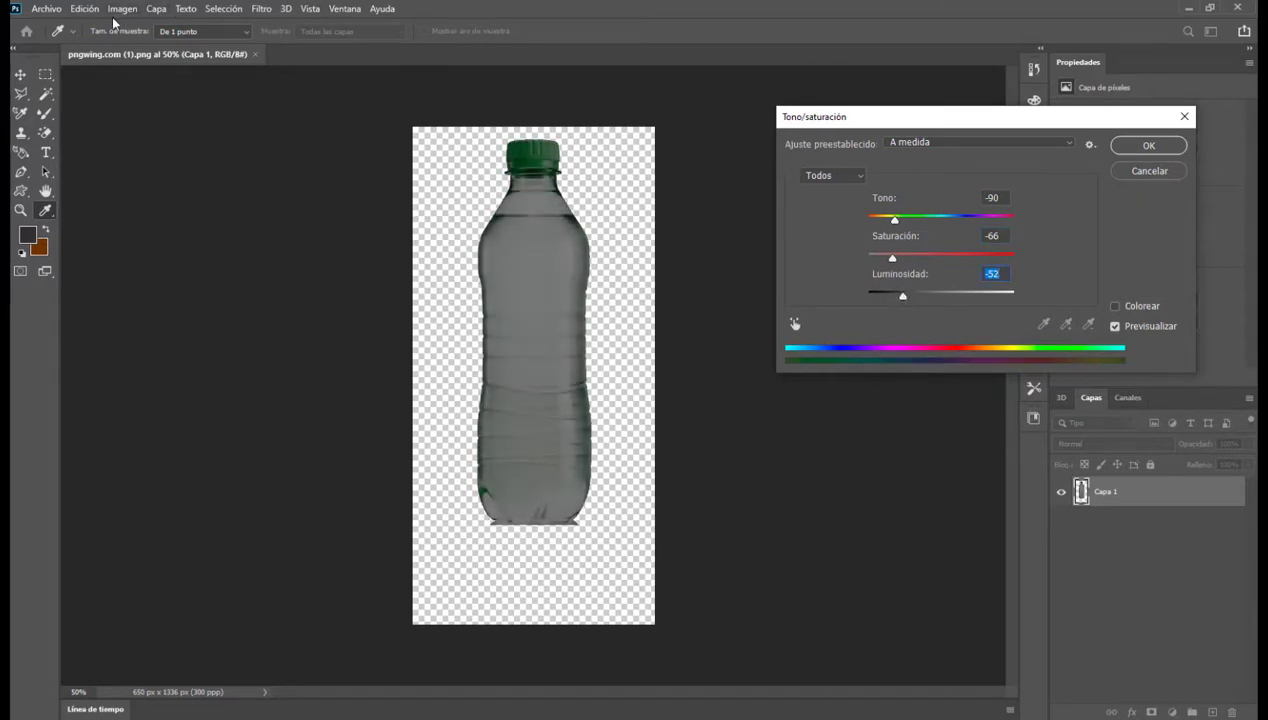
pyautogui.click(46, 9)
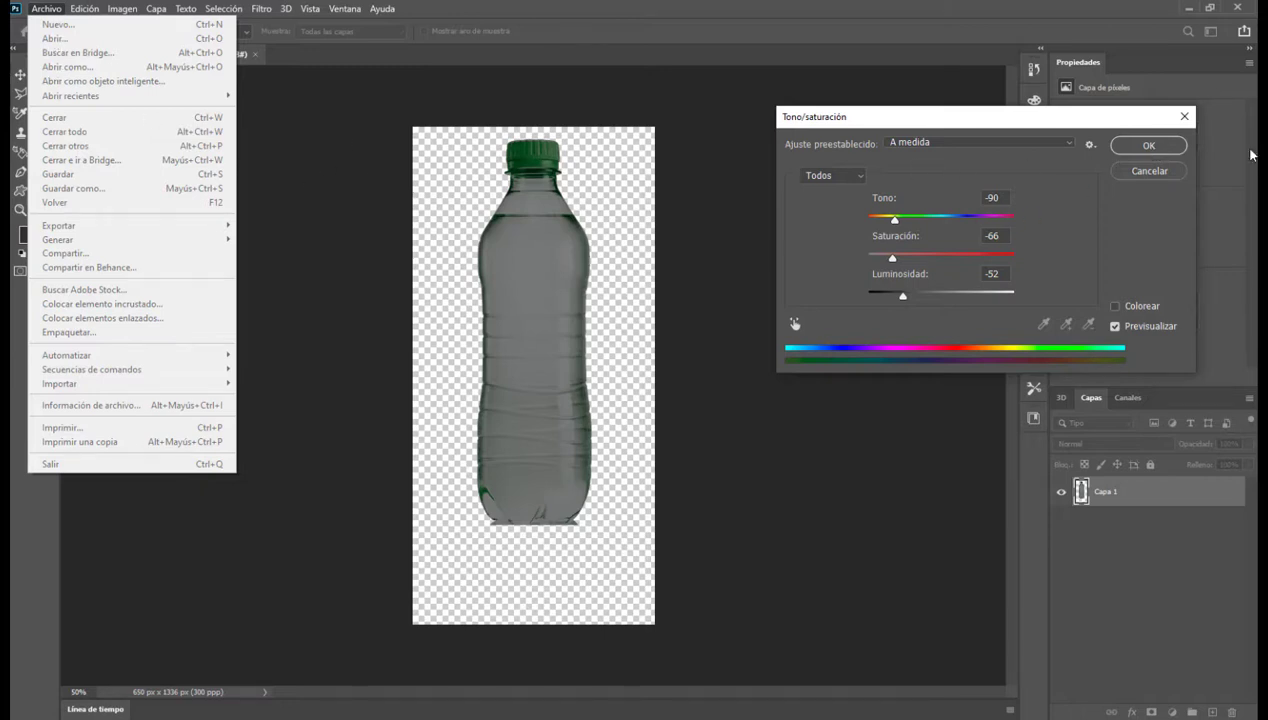
# Confirm the bottle recolour, then open pngwing.com (2).png from the Descargas folder.
pyautogui.click(1148, 146)
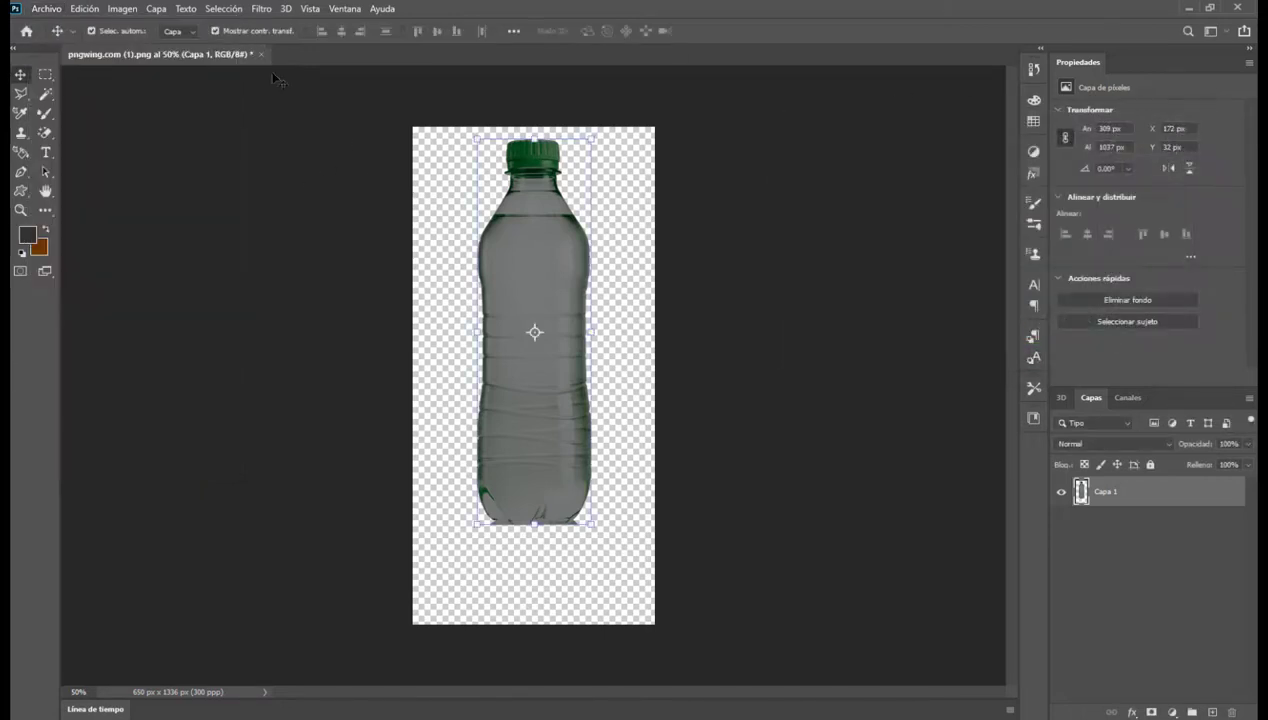
pyautogui.click(46, 9)
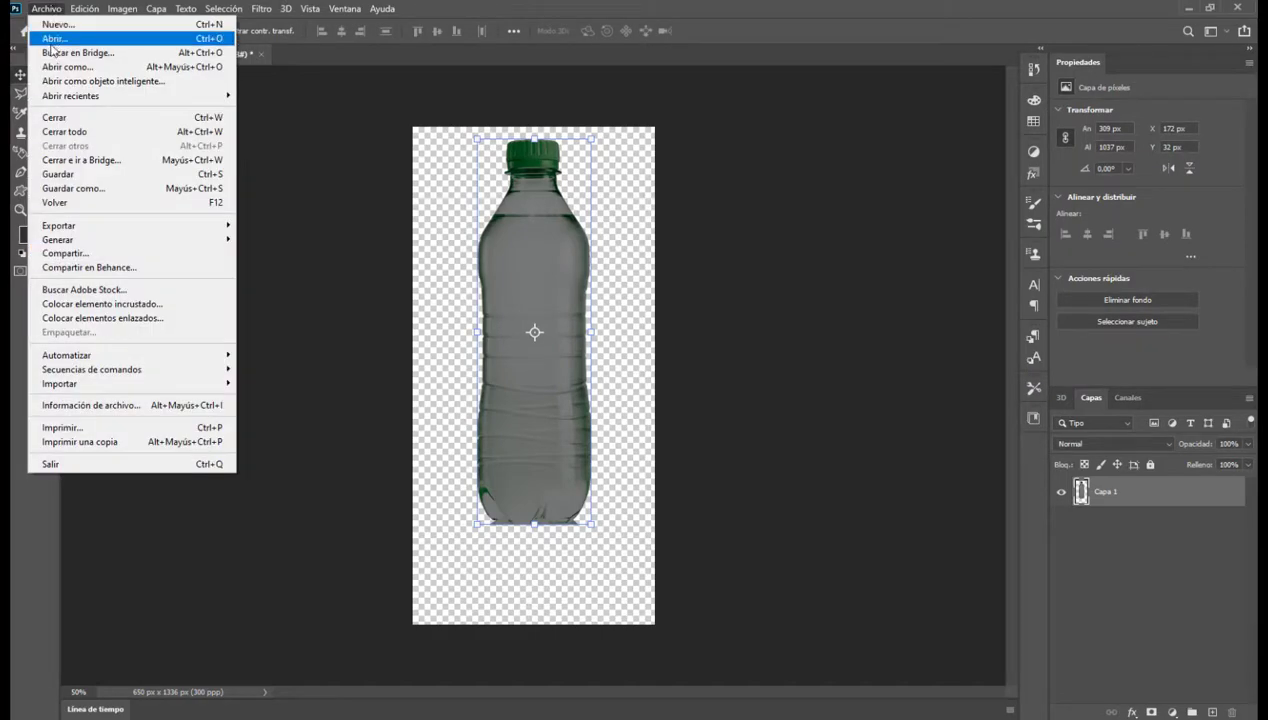
pyautogui.click(58, 40)
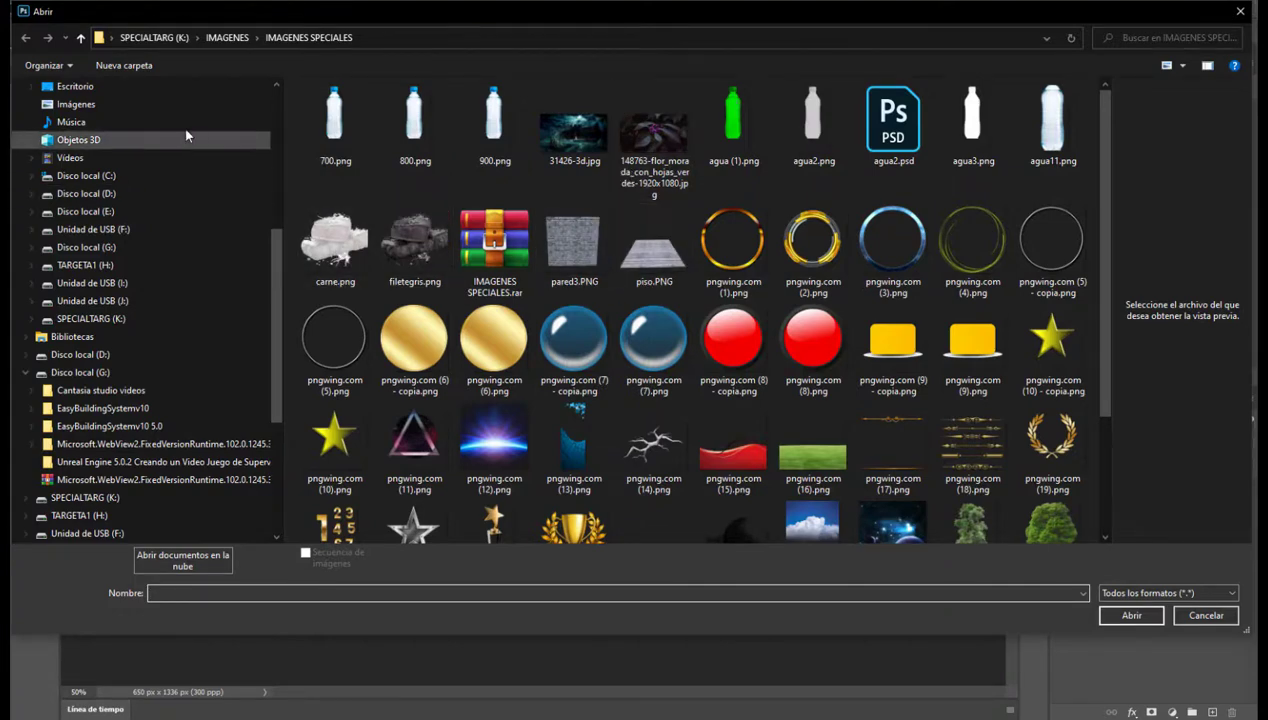
pyautogui.scroll(1, 116, 123)
pyautogui.scroll(1, 116, 123)
pyautogui.scroll(1, 116, 123)
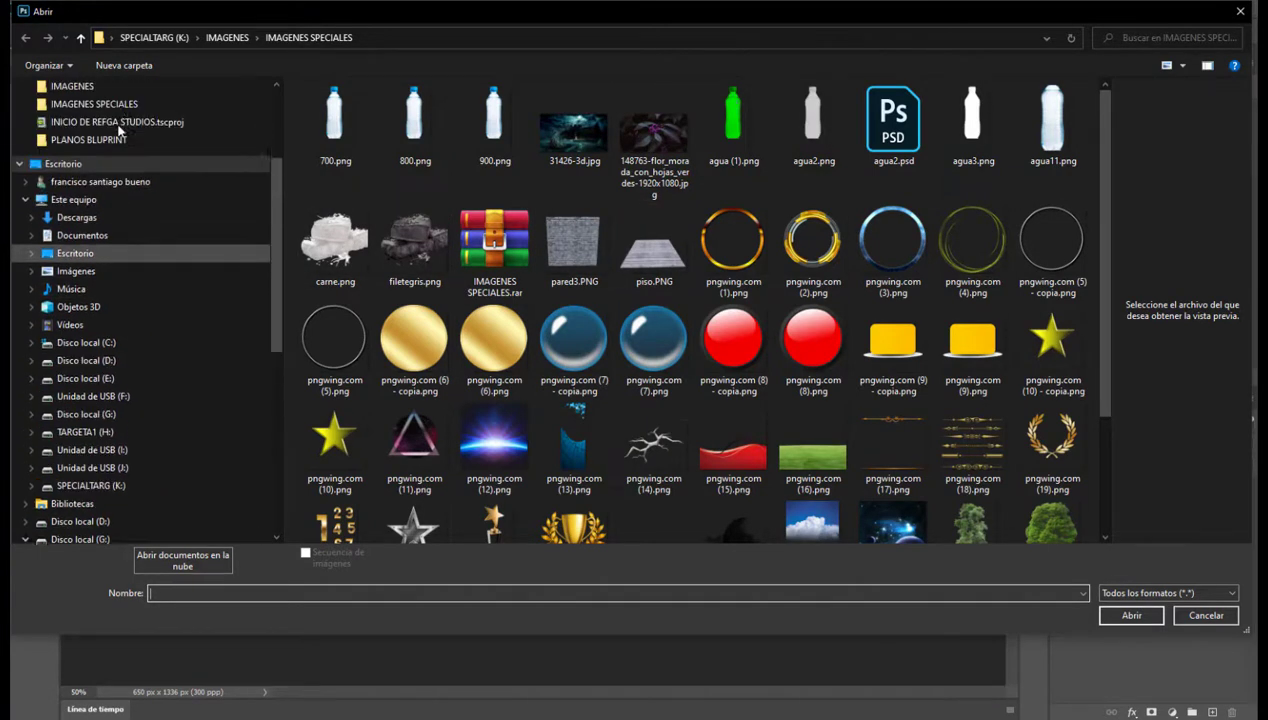
pyautogui.scroll(1, 117, 124)
pyautogui.scroll(1, 117, 124)
pyautogui.scroll(1, 117, 124)
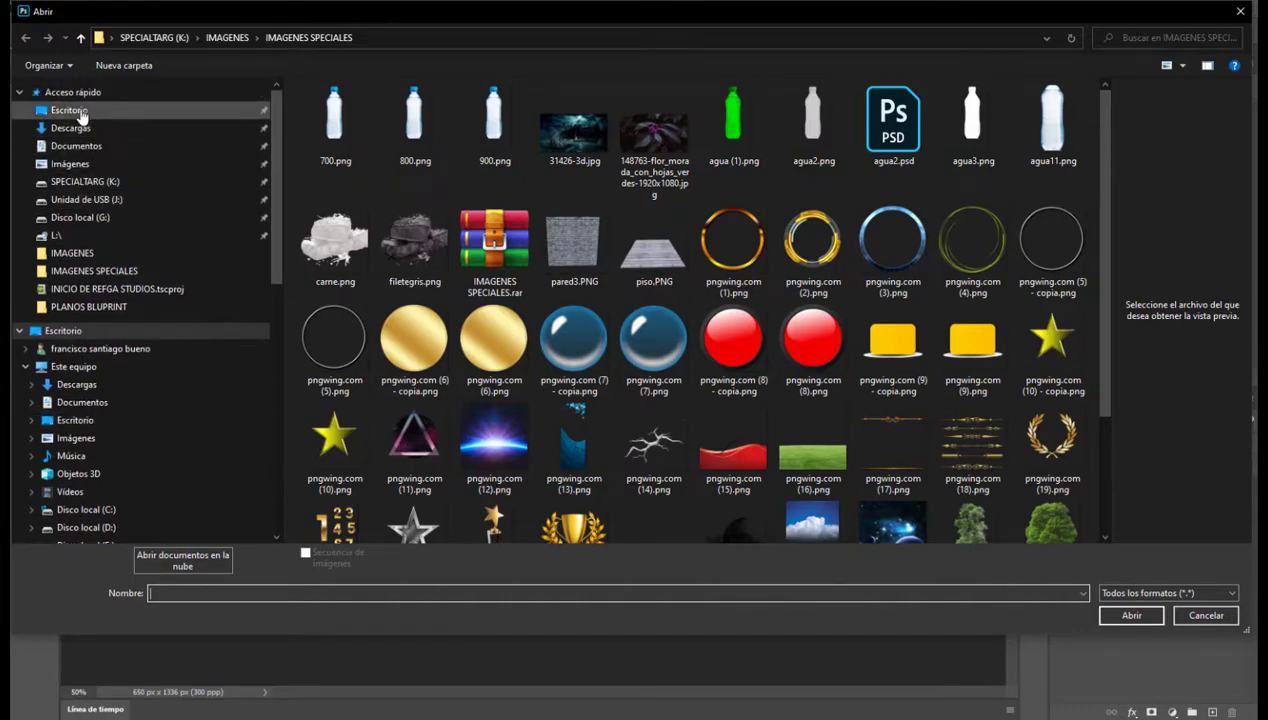
pyautogui.click(84, 127)
pyautogui.click(348, 224)
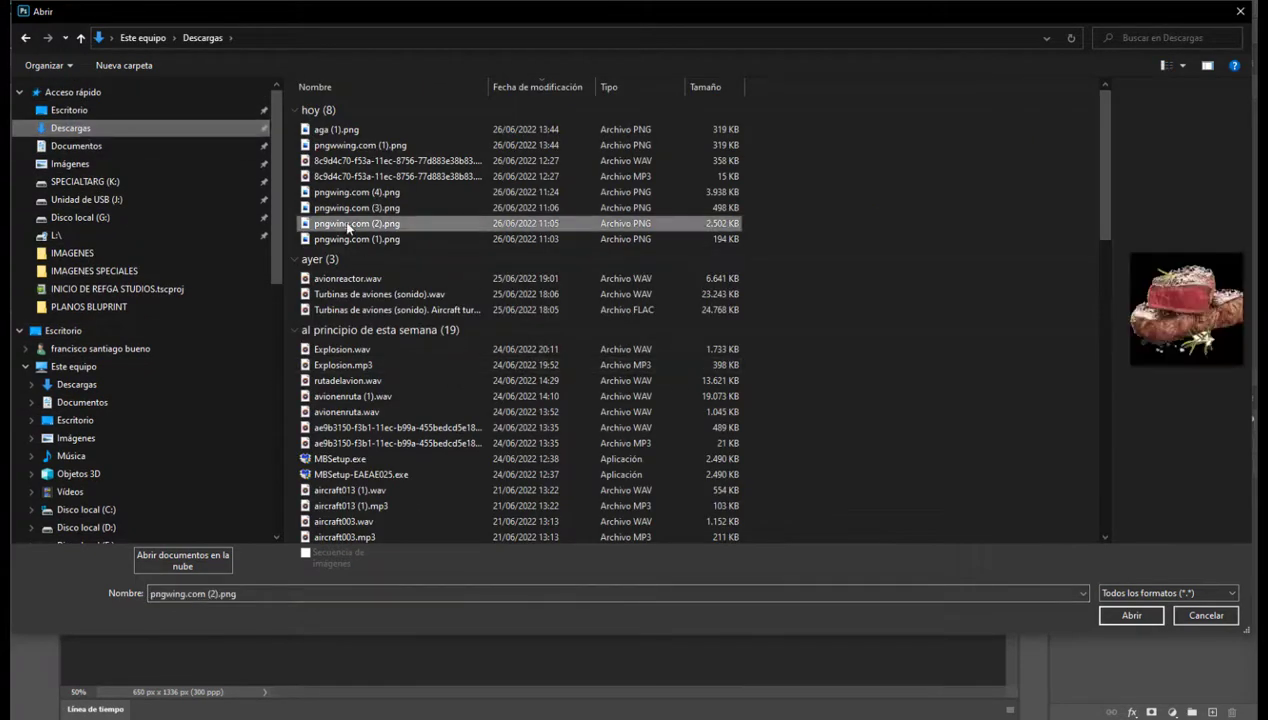
pyautogui.click(1133, 616)
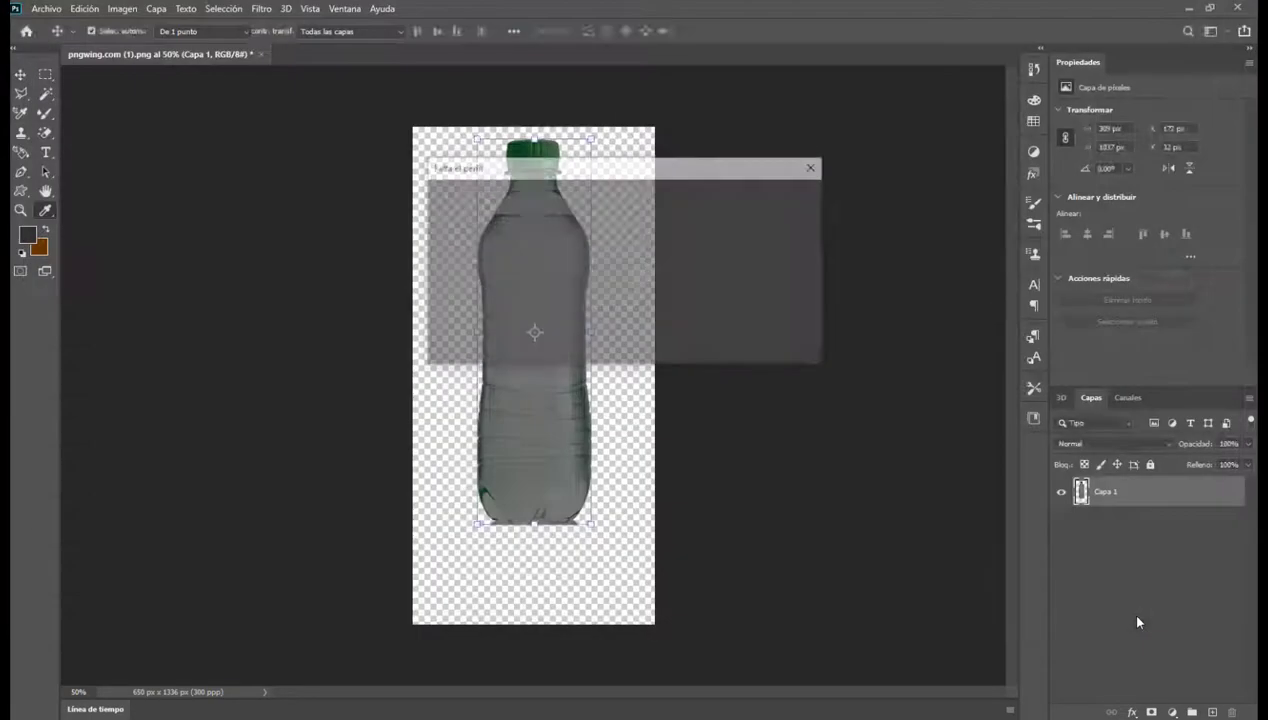
# Accept the missing profile and preview Tono/saturación on the steak: hue -132, saturation -63, lightness -63.
pyautogui.click(720, 346)
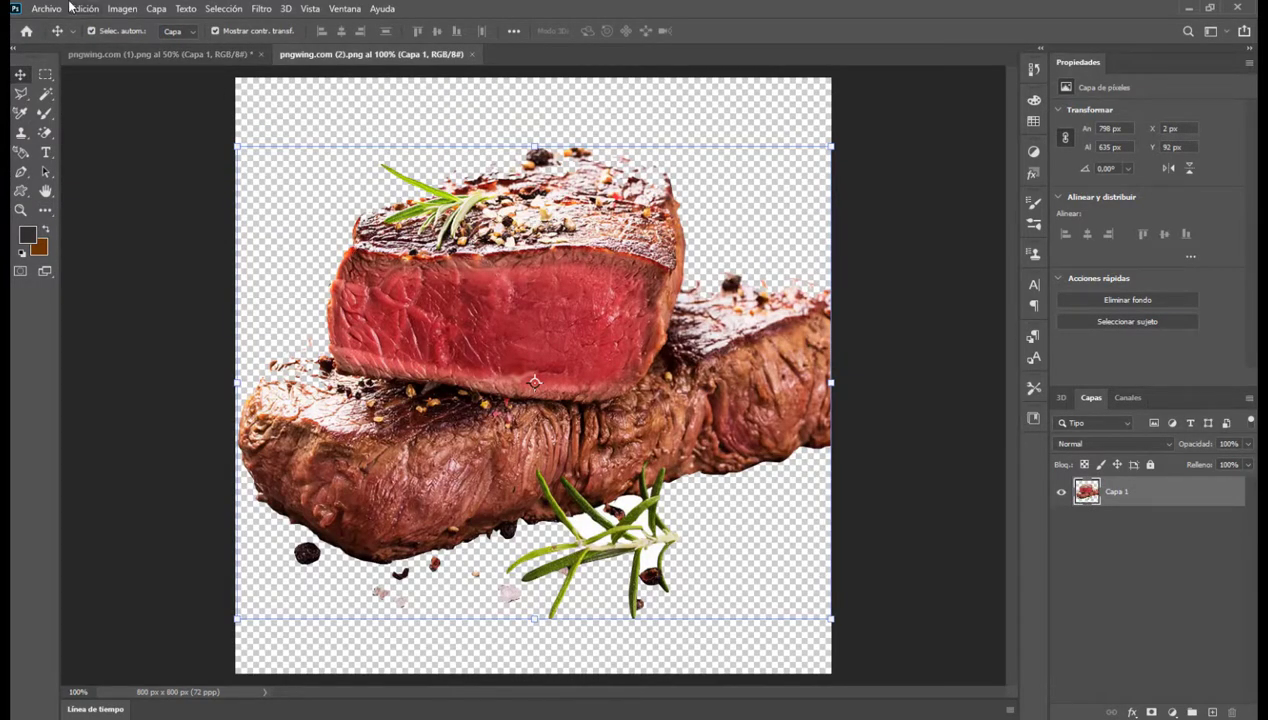
pyautogui.click(127, 11)
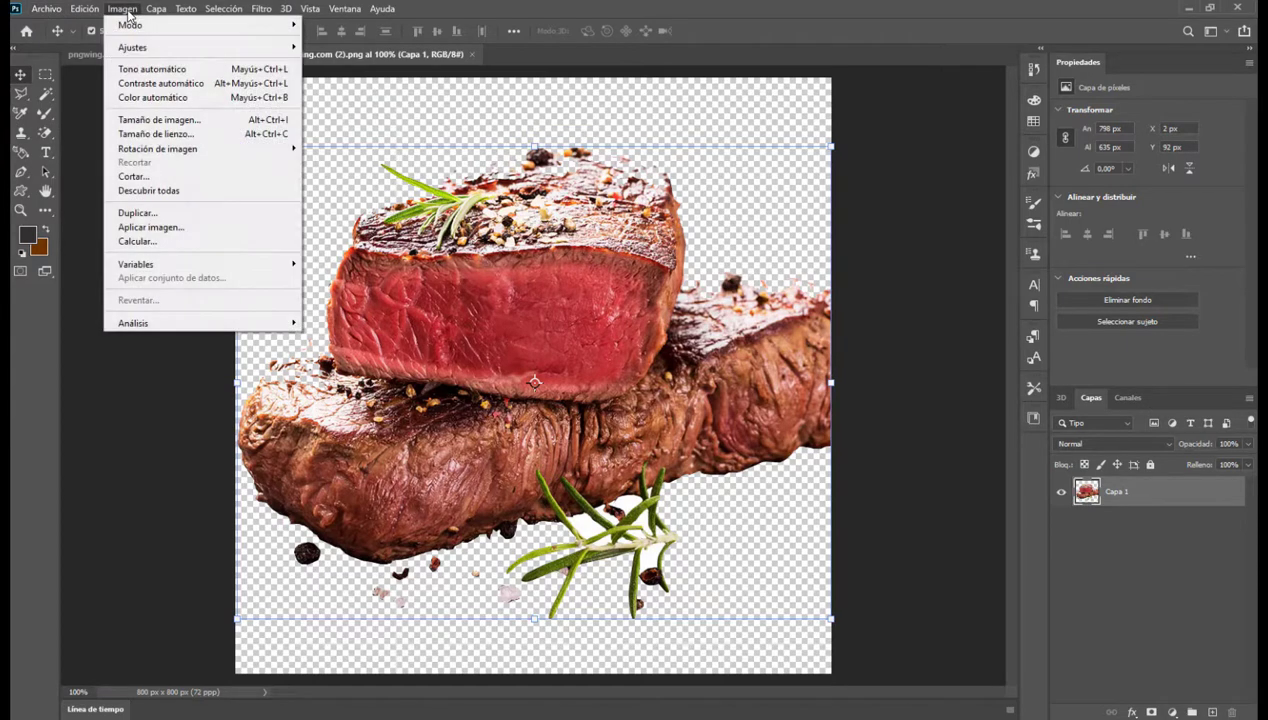
pyautogui.moveTo(143, 48)
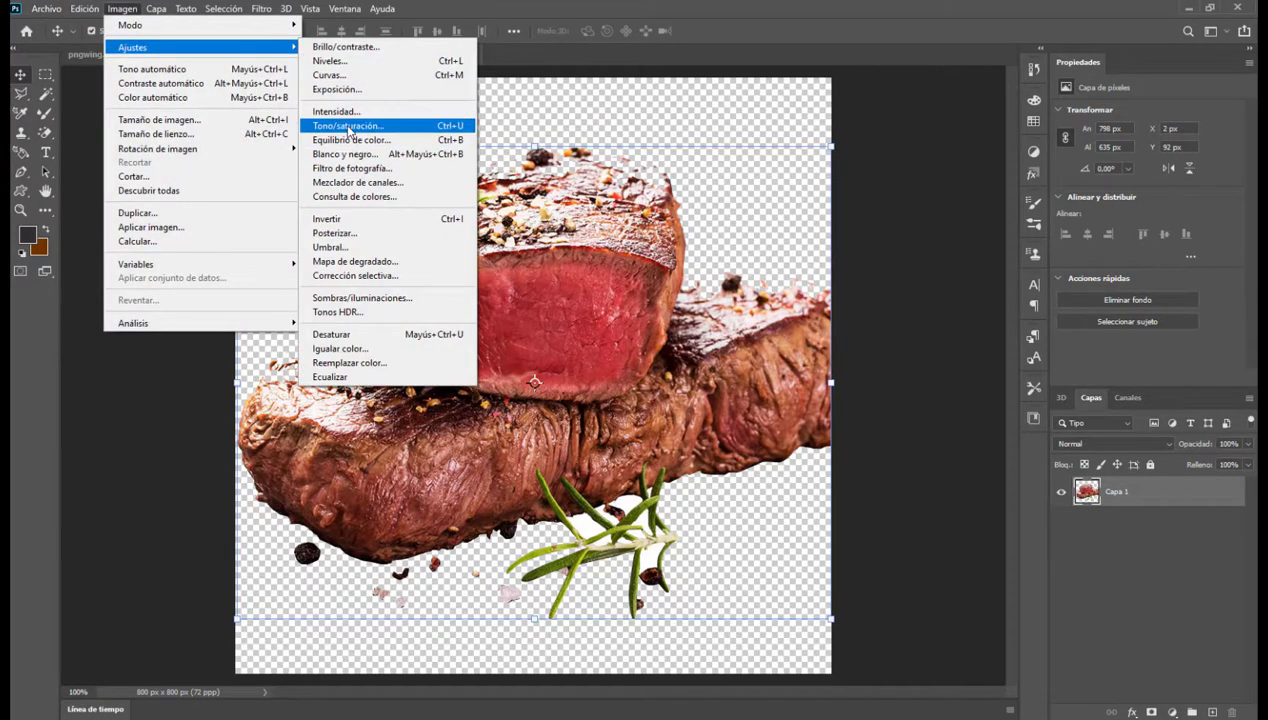
pyautogui.click(372, 126)
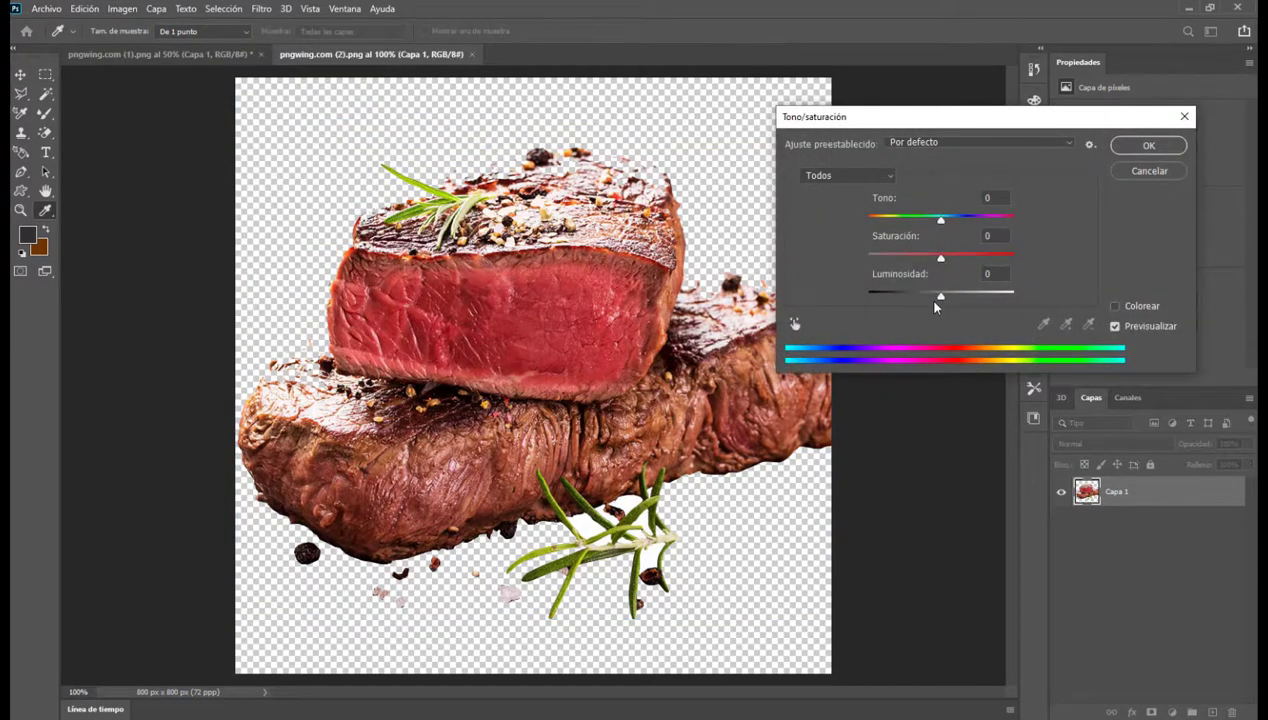
pyautogui.moveTo(941, 297); pyautogui.dragTo(893, 302)
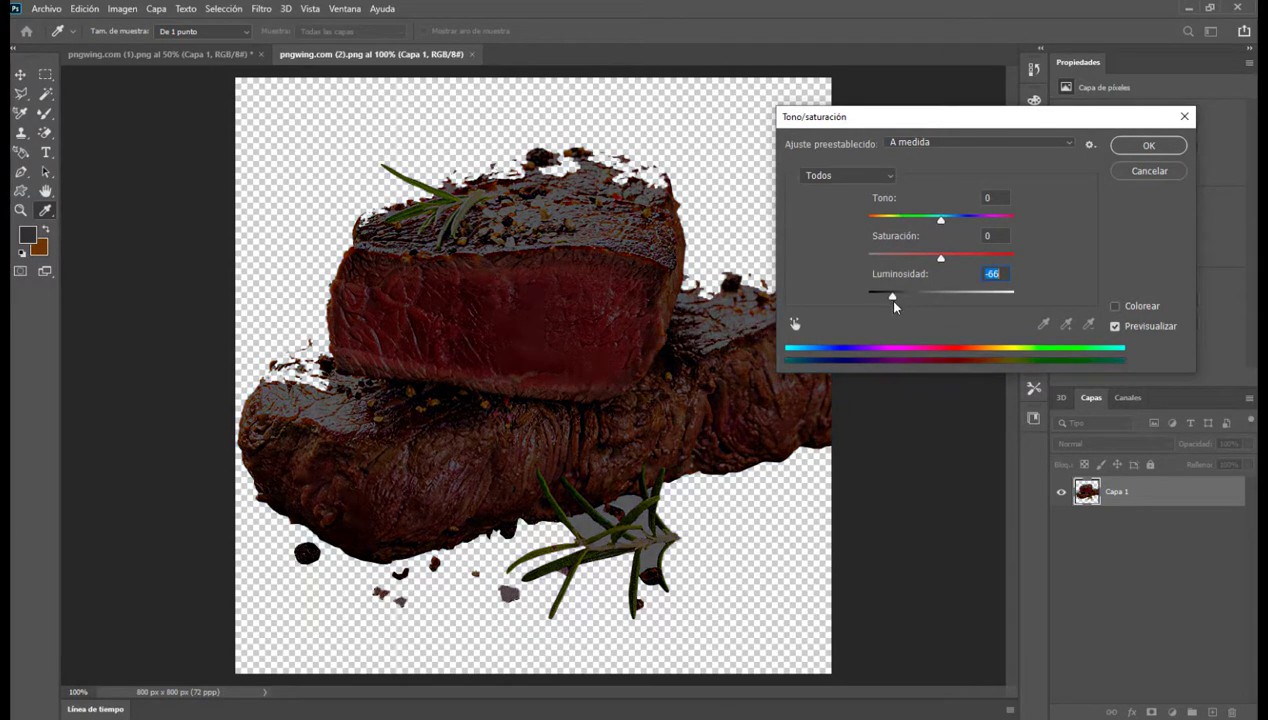
pyautogui.moveTo(940, 257); pyautogui.dragTo(894, 260)
pyautogui.moveTo(940, 219)
pyautogui.mouseDown()
pyautogui.moveTo(869, 220)
pyautogui.moveTo(879, 222)
pyautogui.mouseUp()
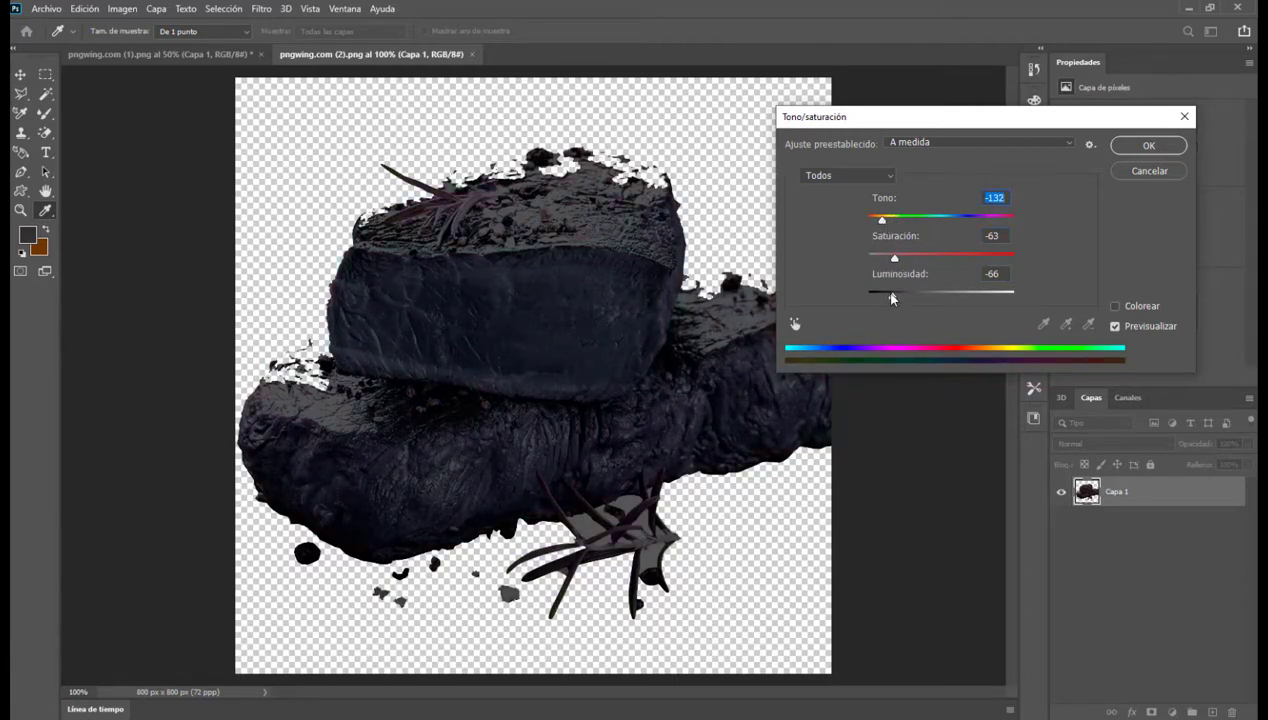
pyautogui.moveTo(892, 298); pyautogui.dragTo(899, 302)
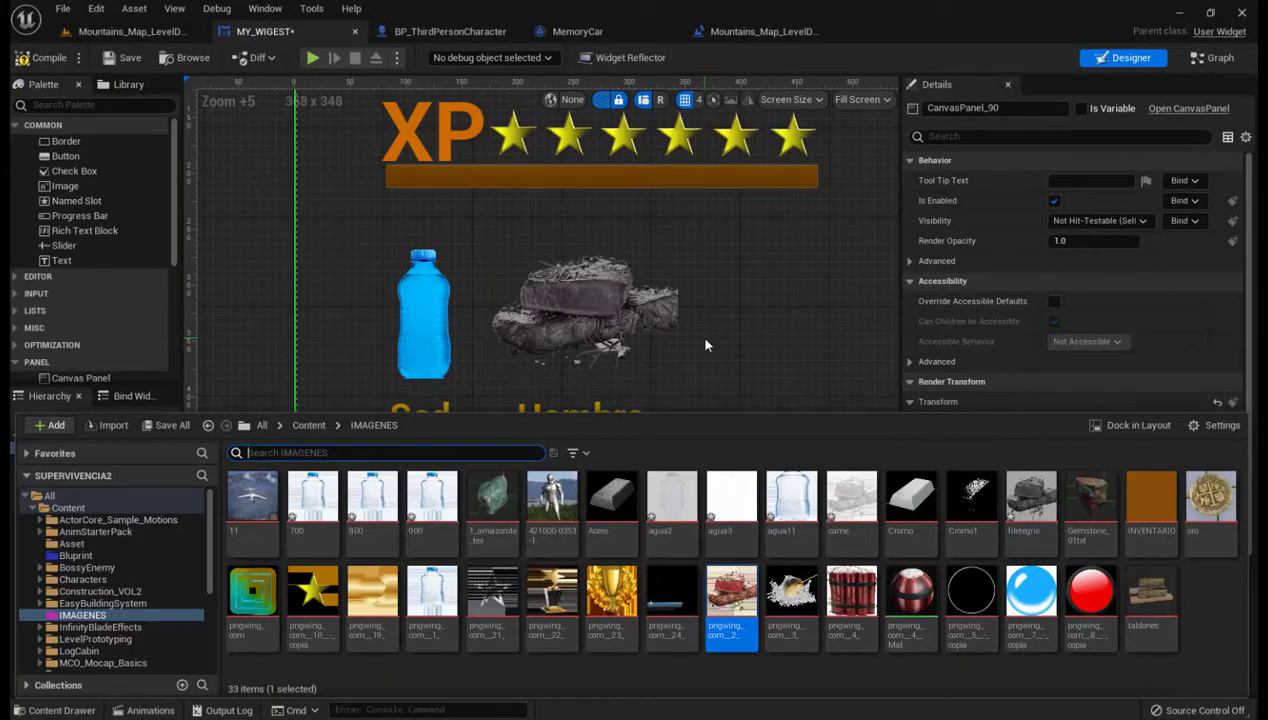
# Close the Content Drawer and select the grey hambre meat image bar.
pyautogui.click(660, 400)
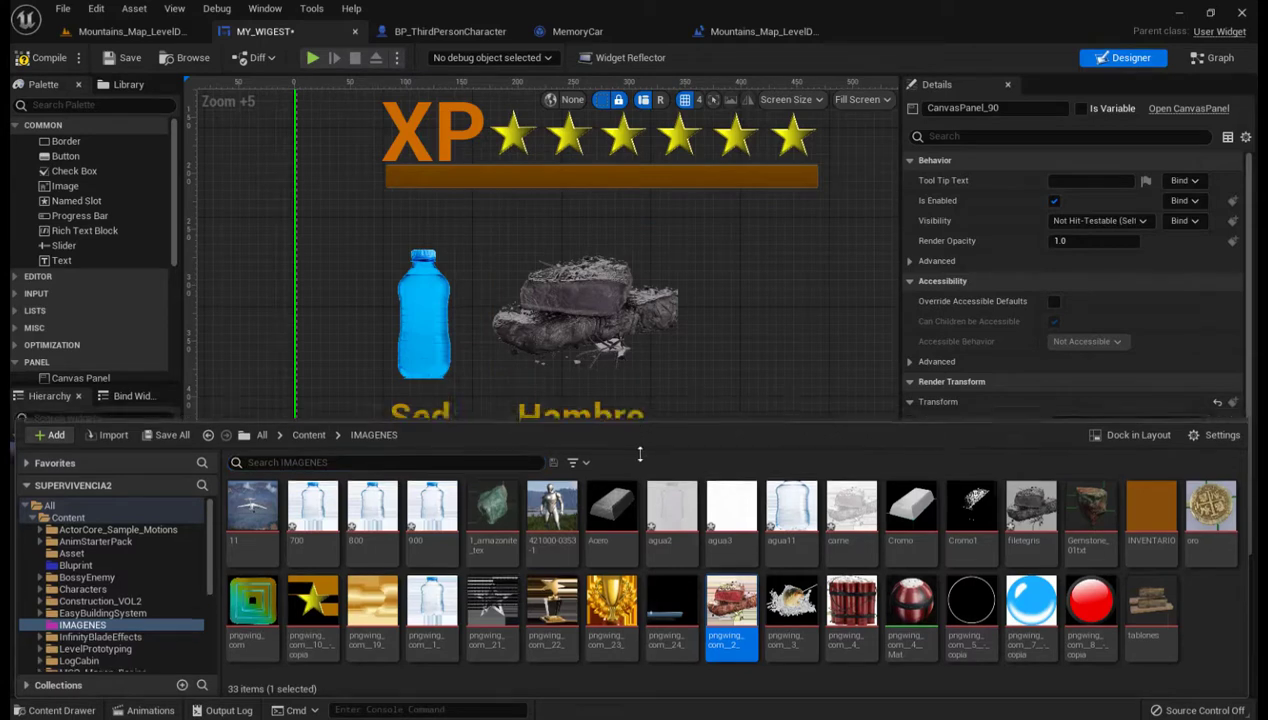
pyautogui.click(594, 350)
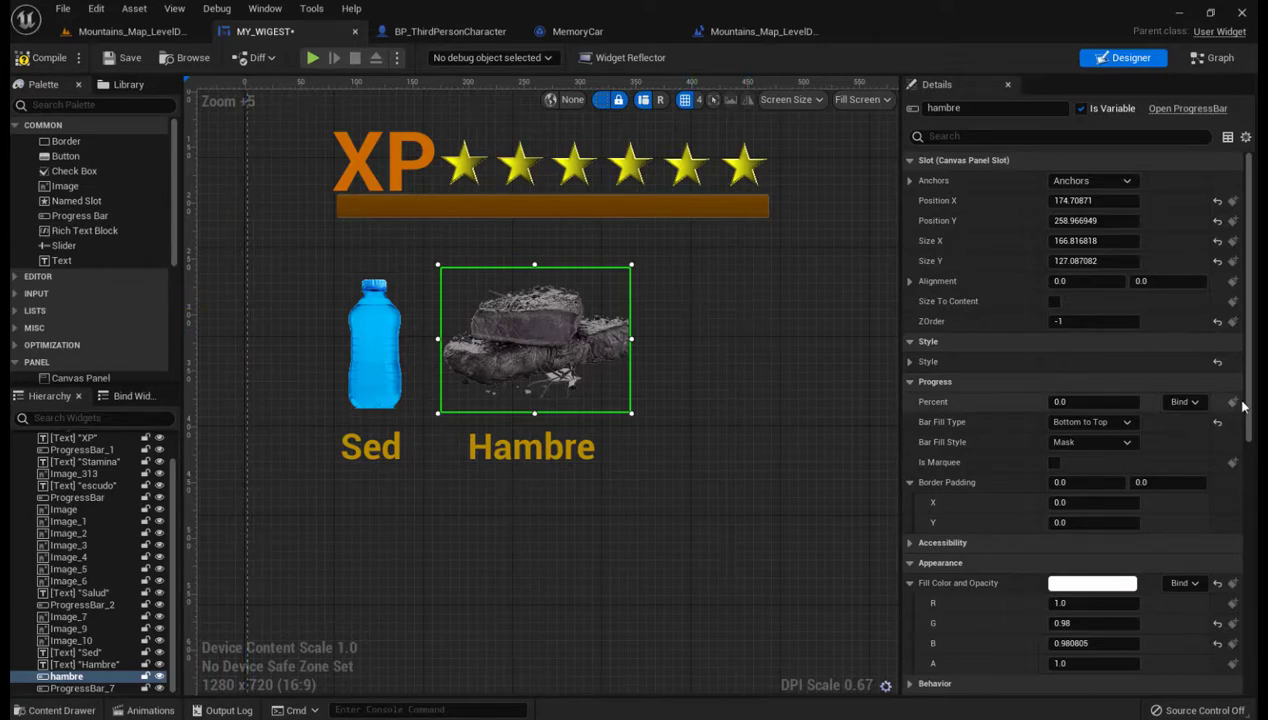
# Test the hambre bar with Left to Right fill while scrubbing Percent.
pyautogui.click(1126, 421)
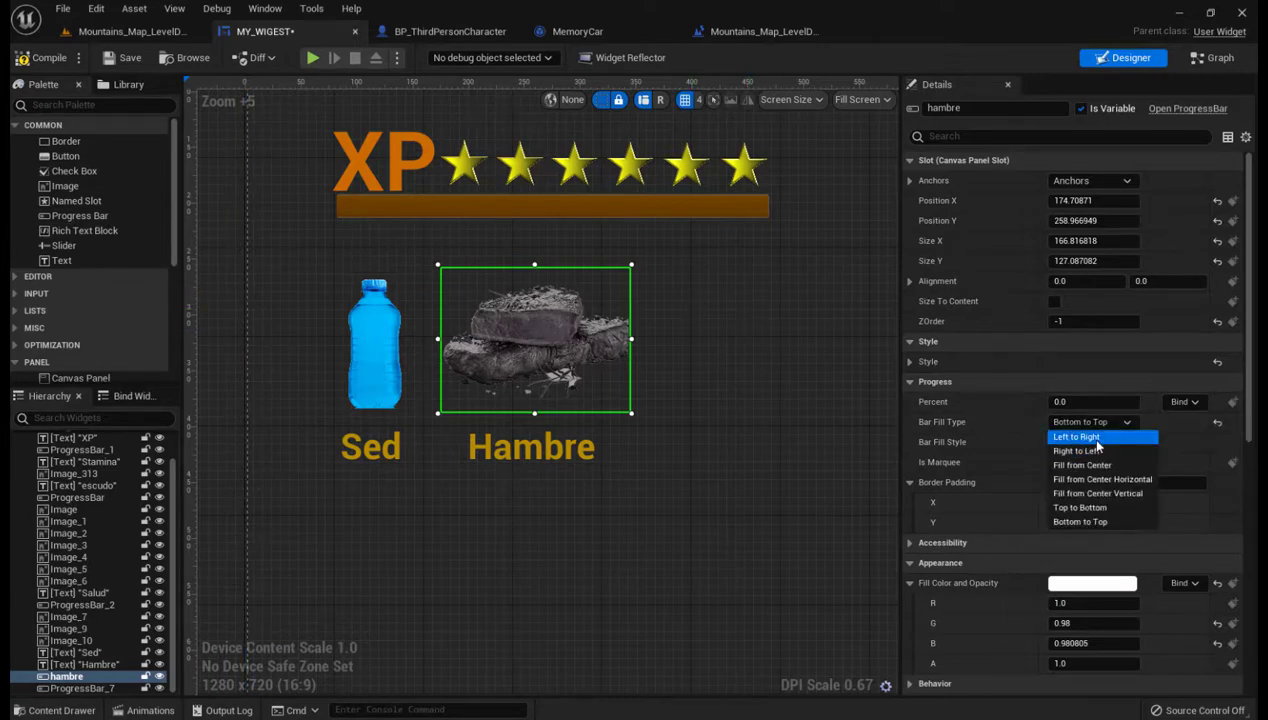
pyautogui.click(1085, 436)
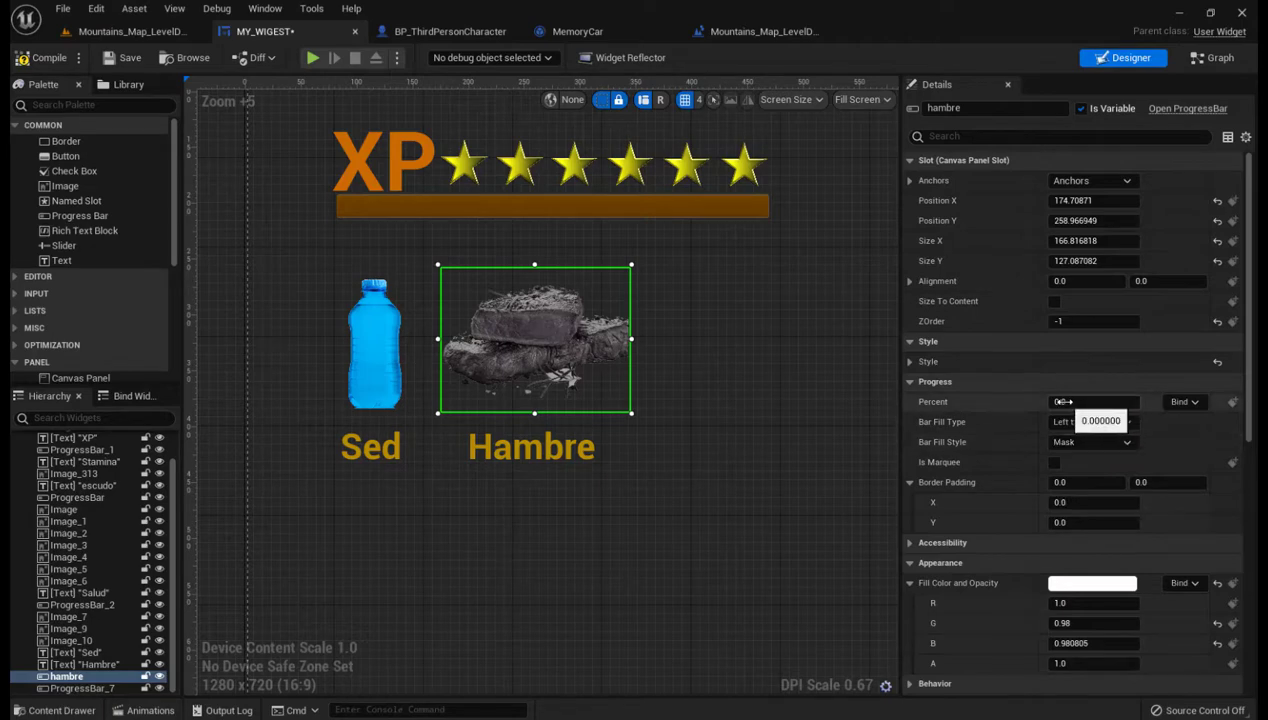
pyautogui.moveTo(1060, 401)
pyautogui.mouseDown()
pyautogui.moveTo(1140, 401)
pyautogui.moveTo(1050, 401)
pyautogui.mouseUp()
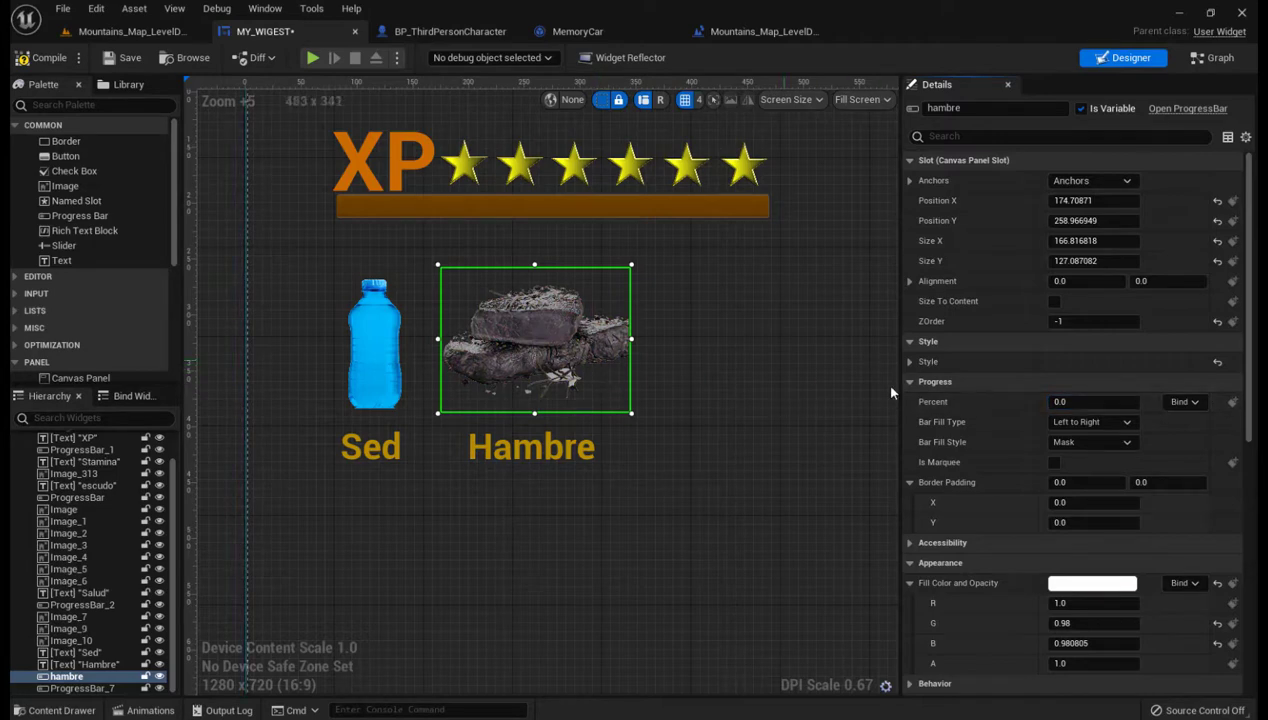
# Restore Bottom to Top fill, scrub Percent, and expand Style > Background Image.
pyautogui.click(1128, 424)
pyautogui.click(1085, 524)
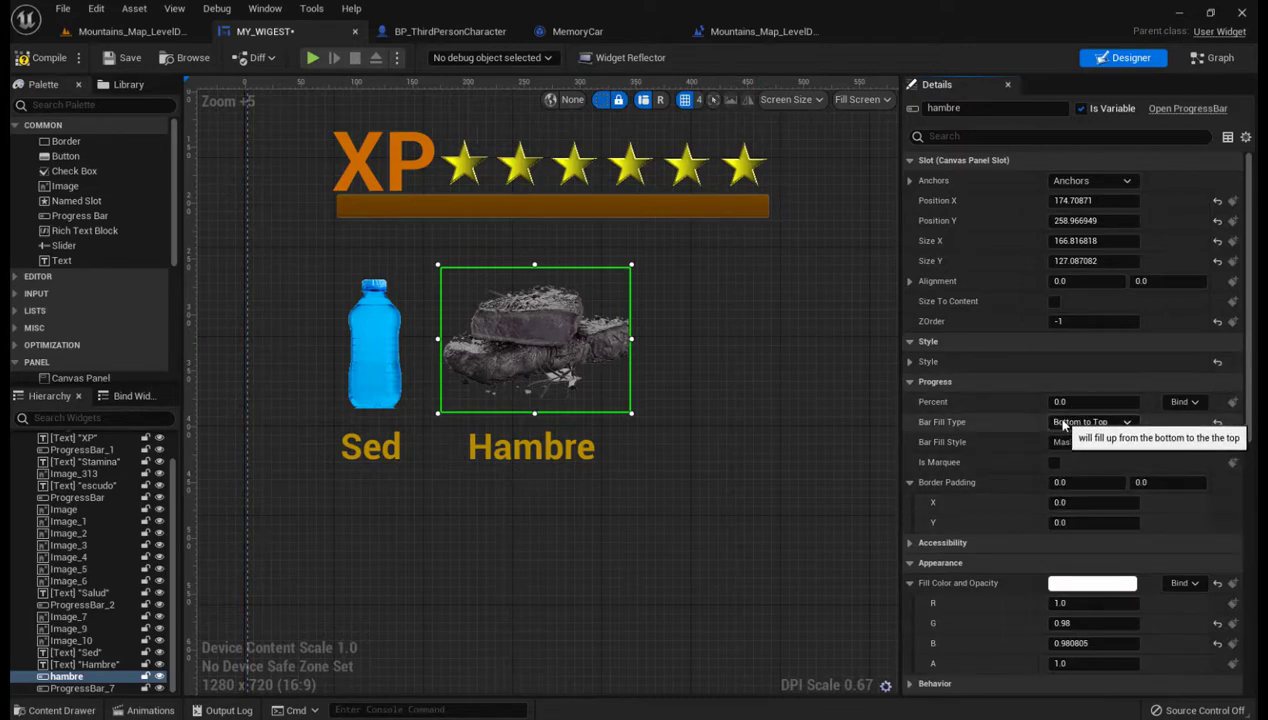
pyautogui.moveTo(1053, 401)
pyautogui.mouseDown()
pyautogui.moveTo(1130, 401)
pyautogui.moveTo(1053, 401)
pyautogui.mouseUp()
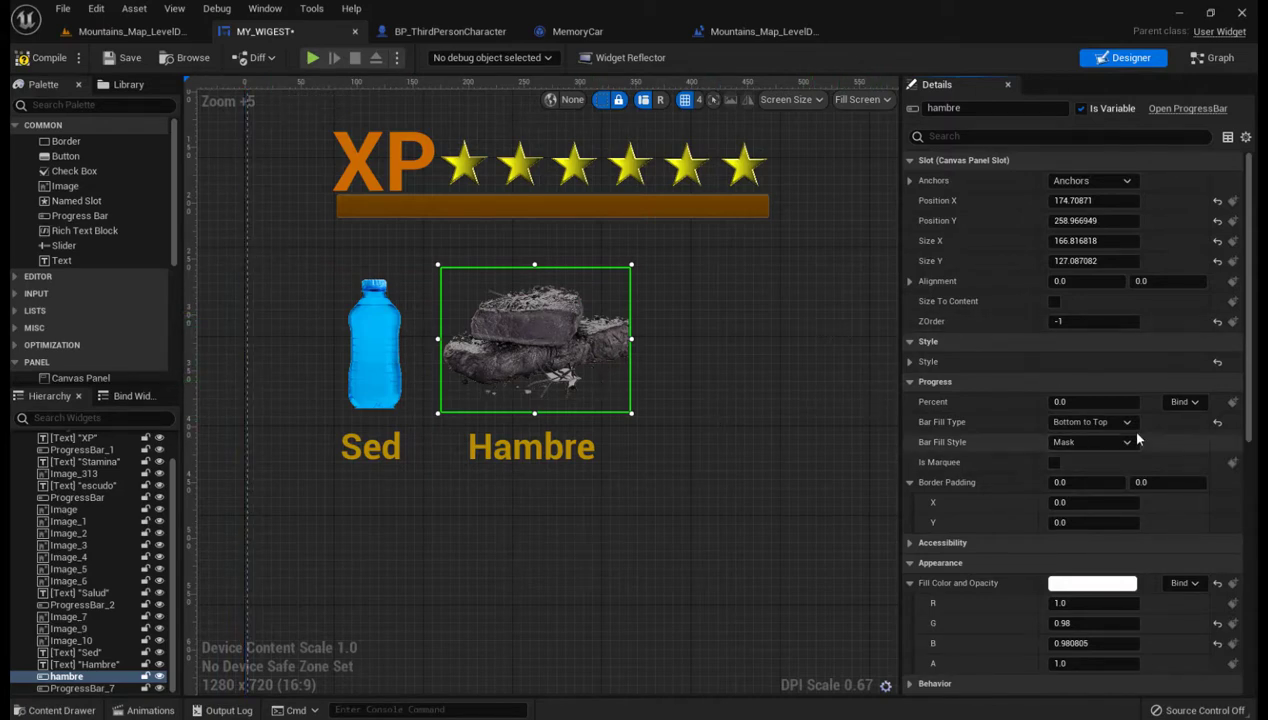
pyautogui.click(910, 362)
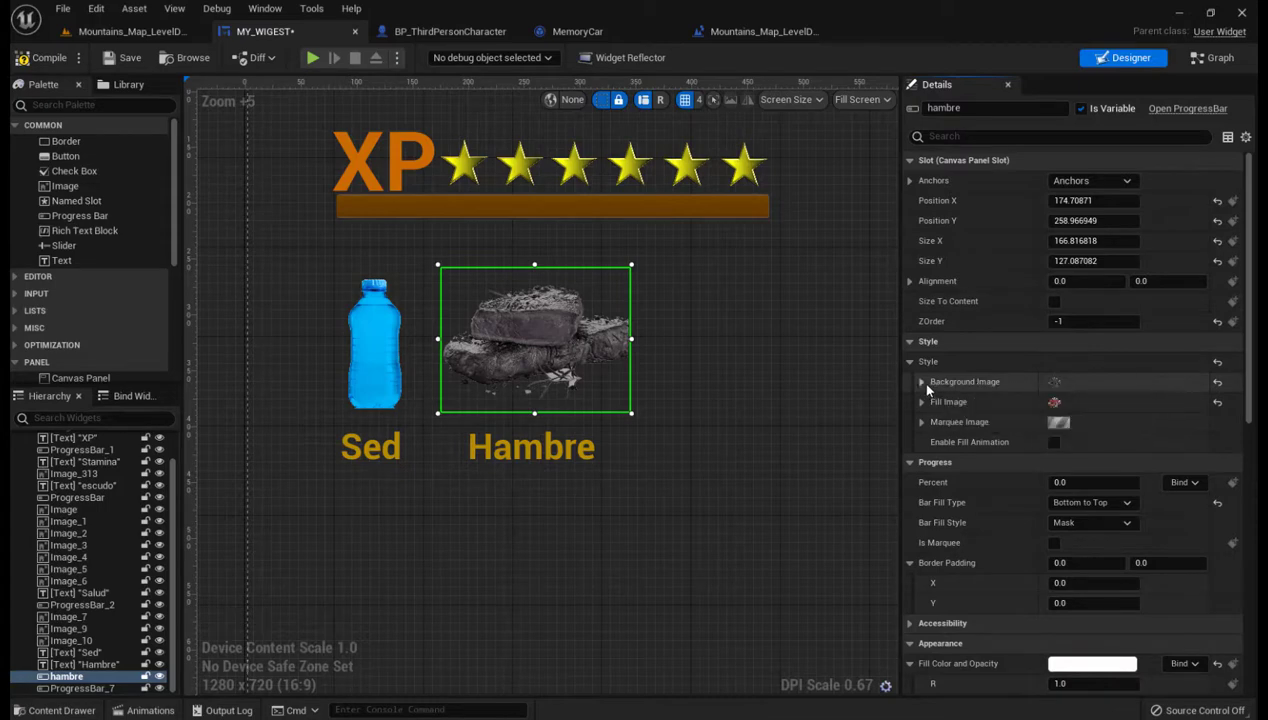
pyautogui.click(921, 382)
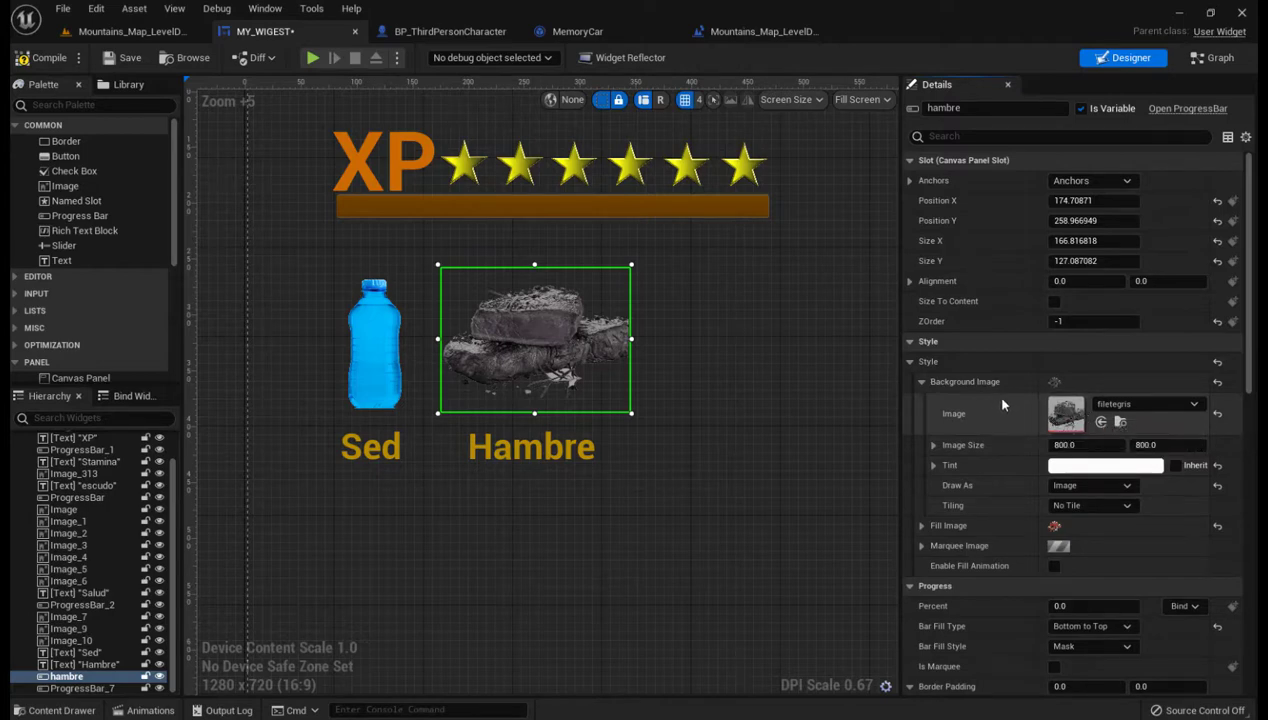
pyautogui.scroll(-3, 1002, 404)
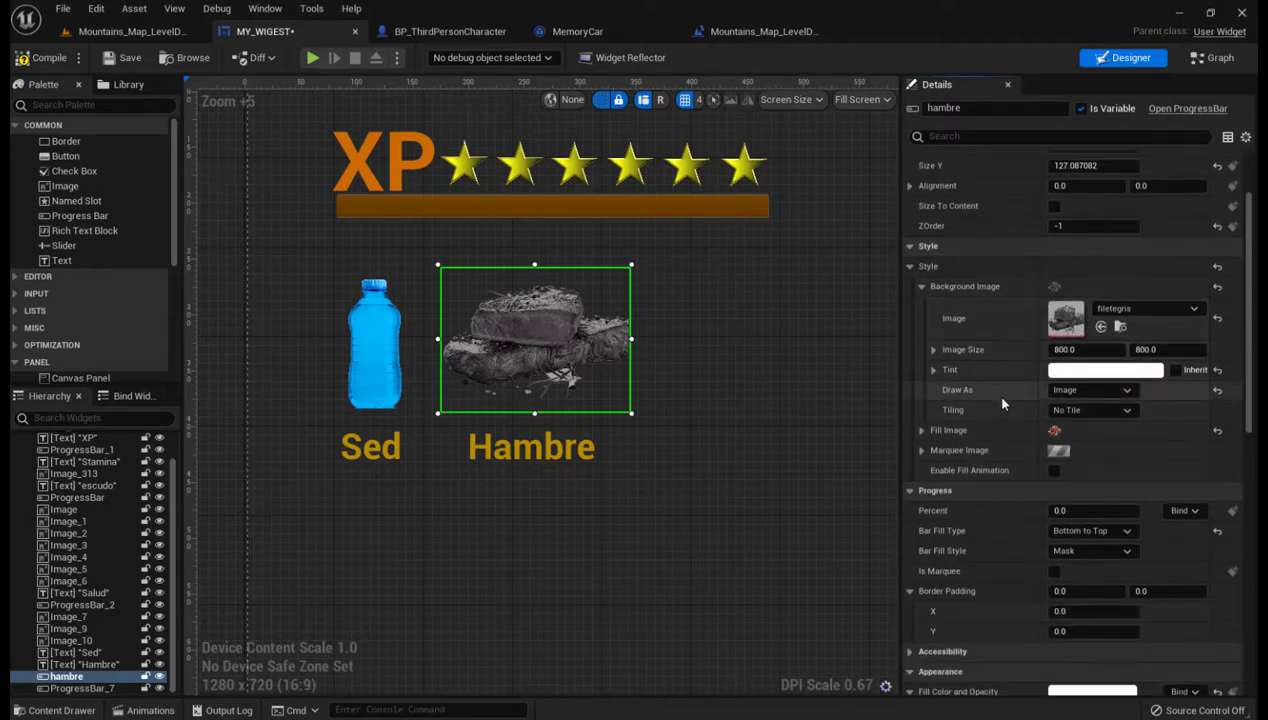
pyautogui.scroll(-1, 1002, 404)
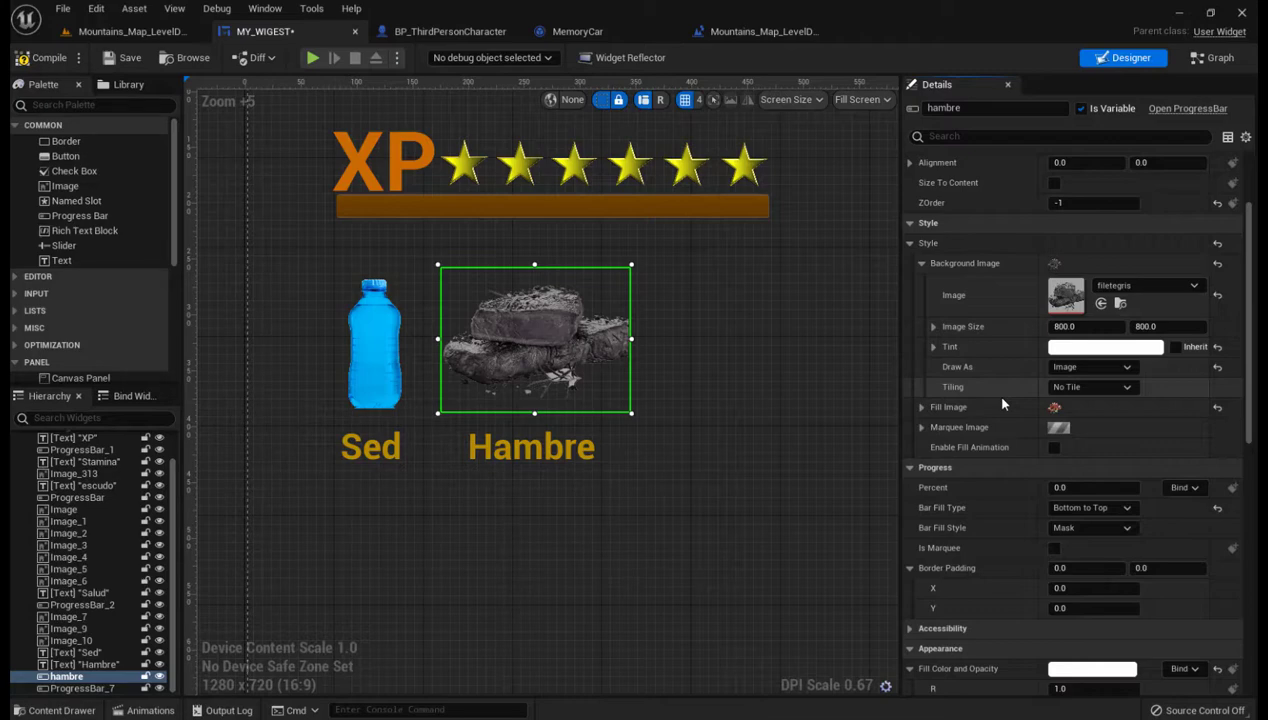
pyautogui.scroll(-2, 1002, 404)
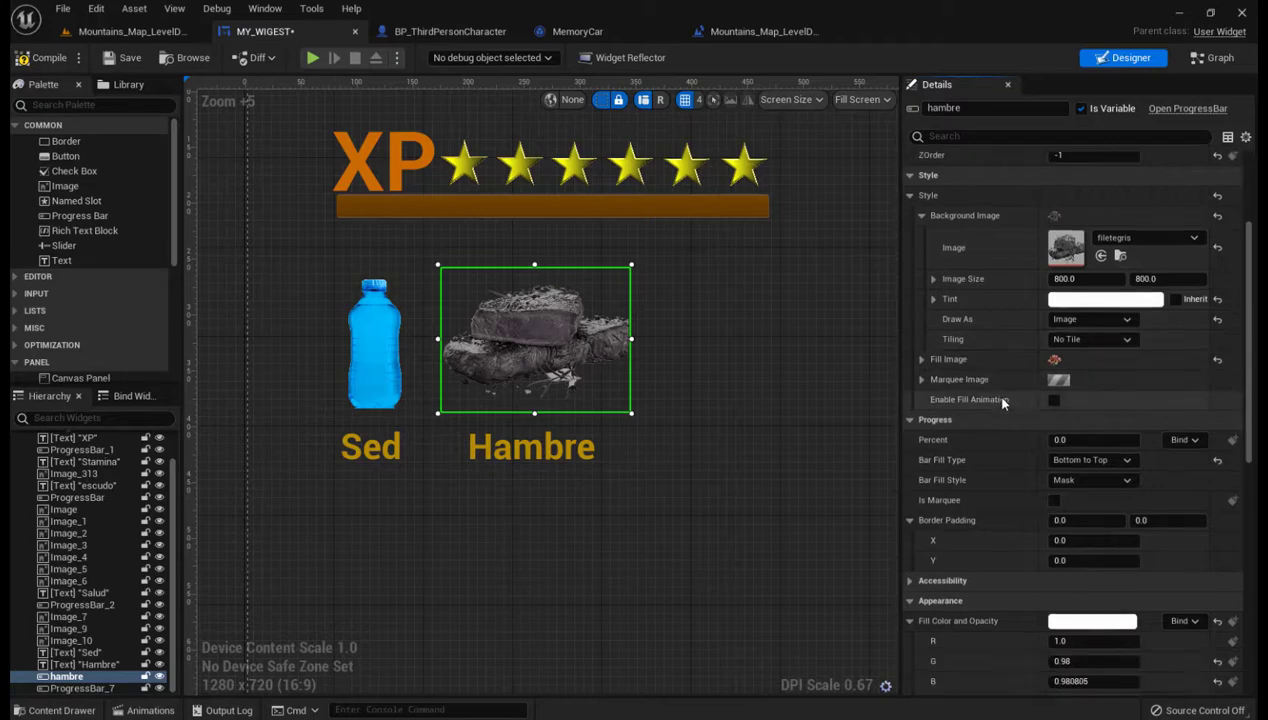
pyautogui.scroll(2, 1002, 404)
pyautogui.scroll(1, 1002, 404)
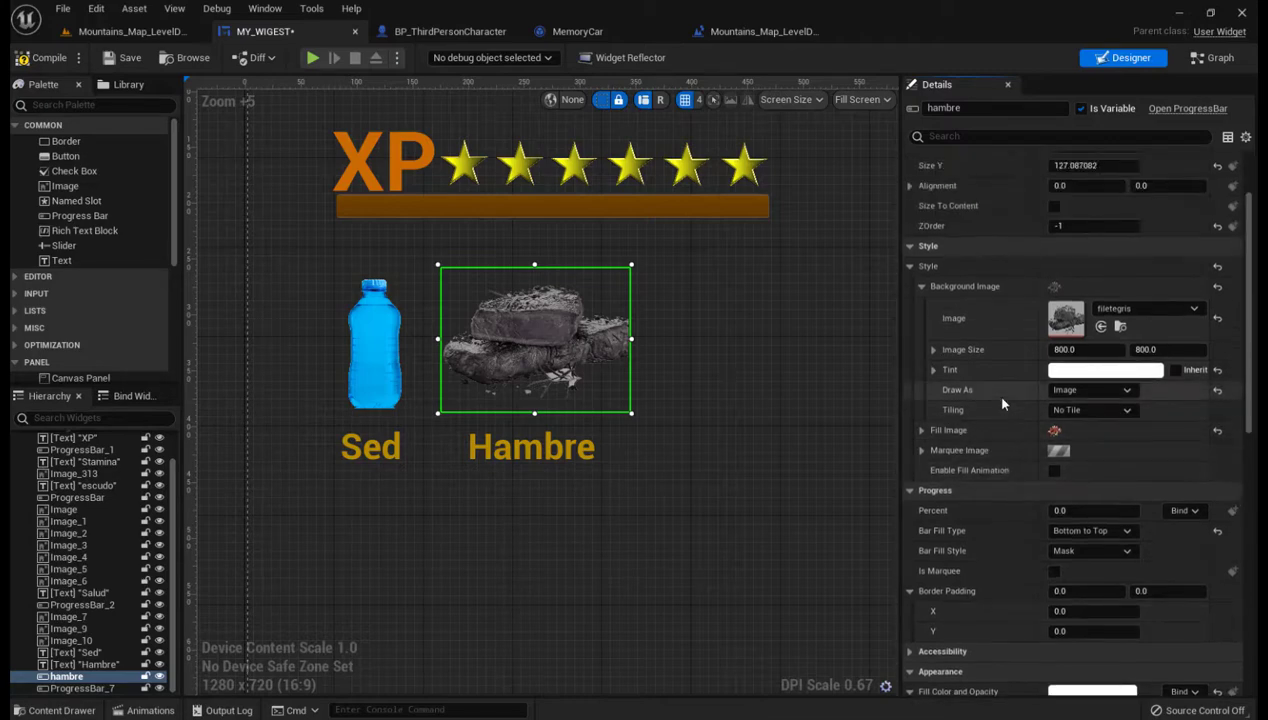
pyautogui.click(1129, 391)
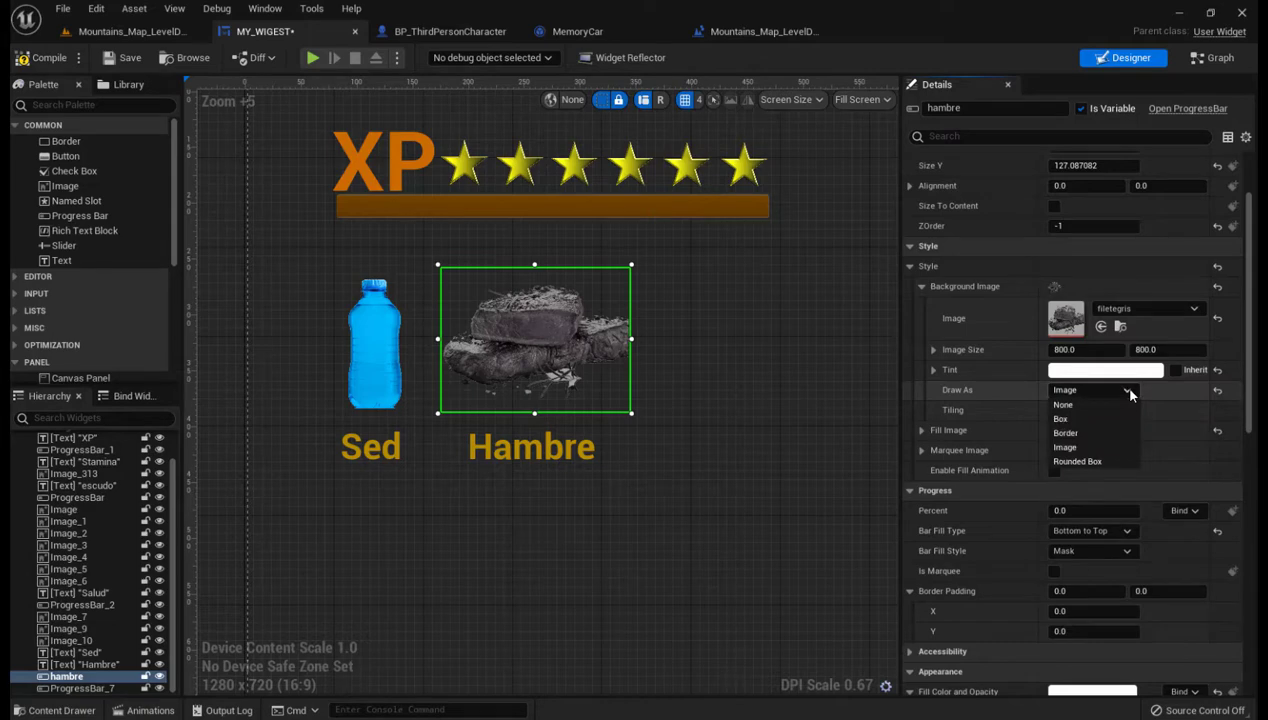
pyautogui.click(1078, 431)
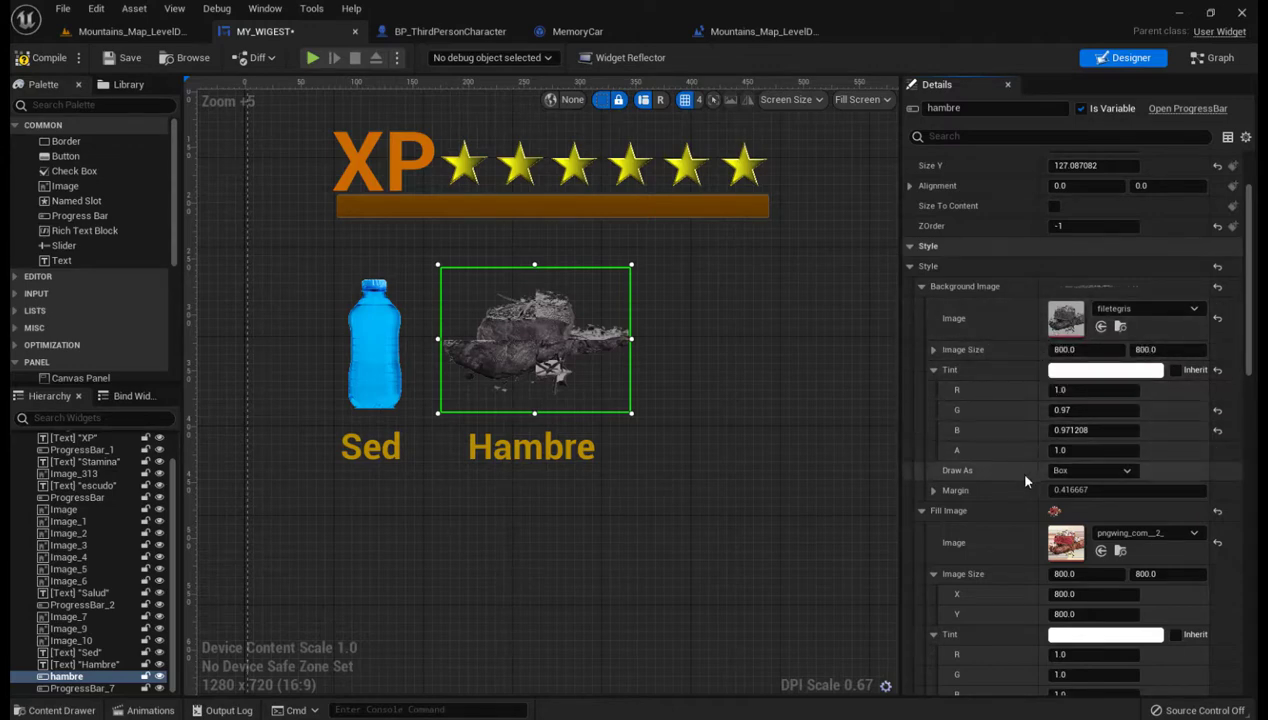
pyautogui.click(1127, 471)
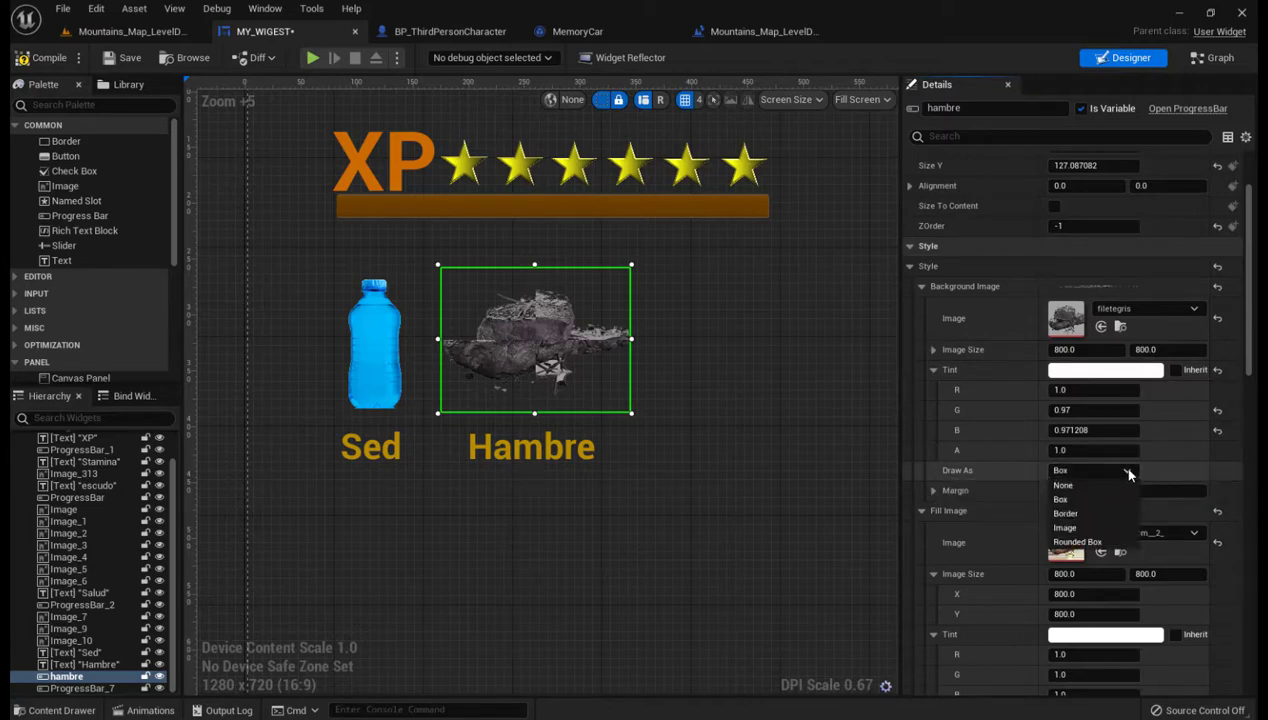
pyautogui.click(1080, 528)
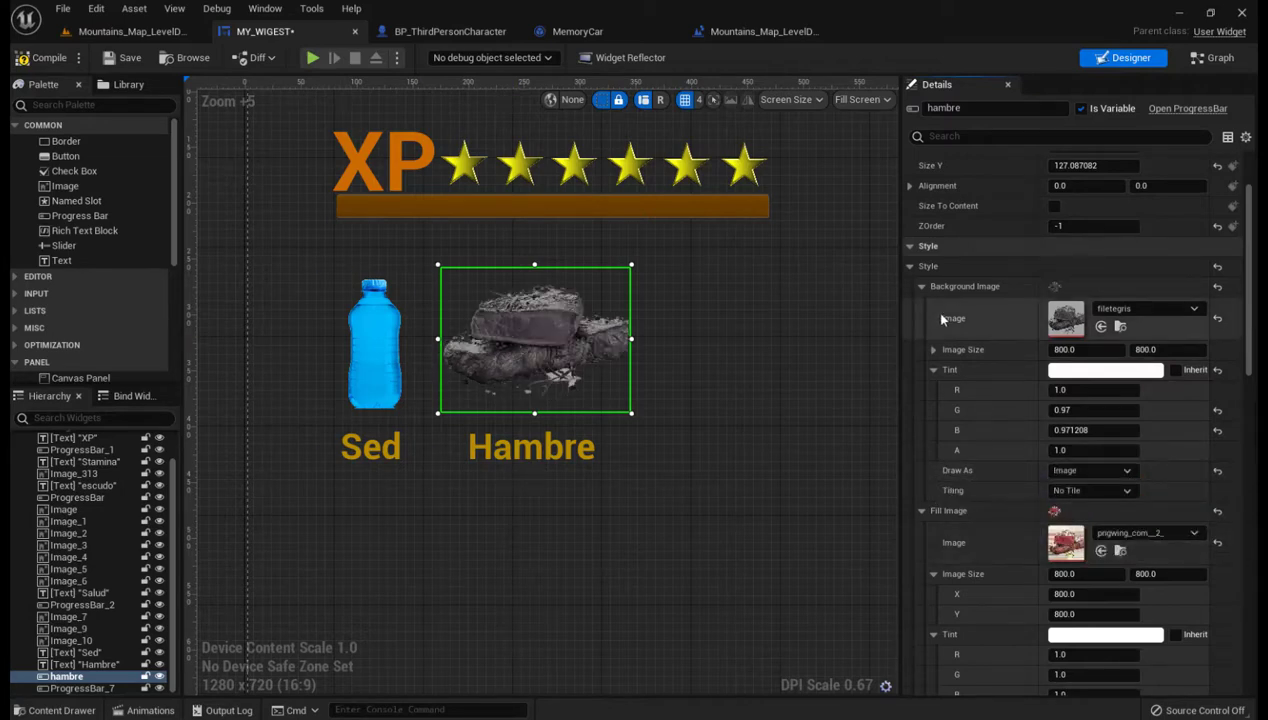
# Set the hambre bar's Fill Image Draw As to Box with 0.416667 margins.
pyautogui.click(922, 287)
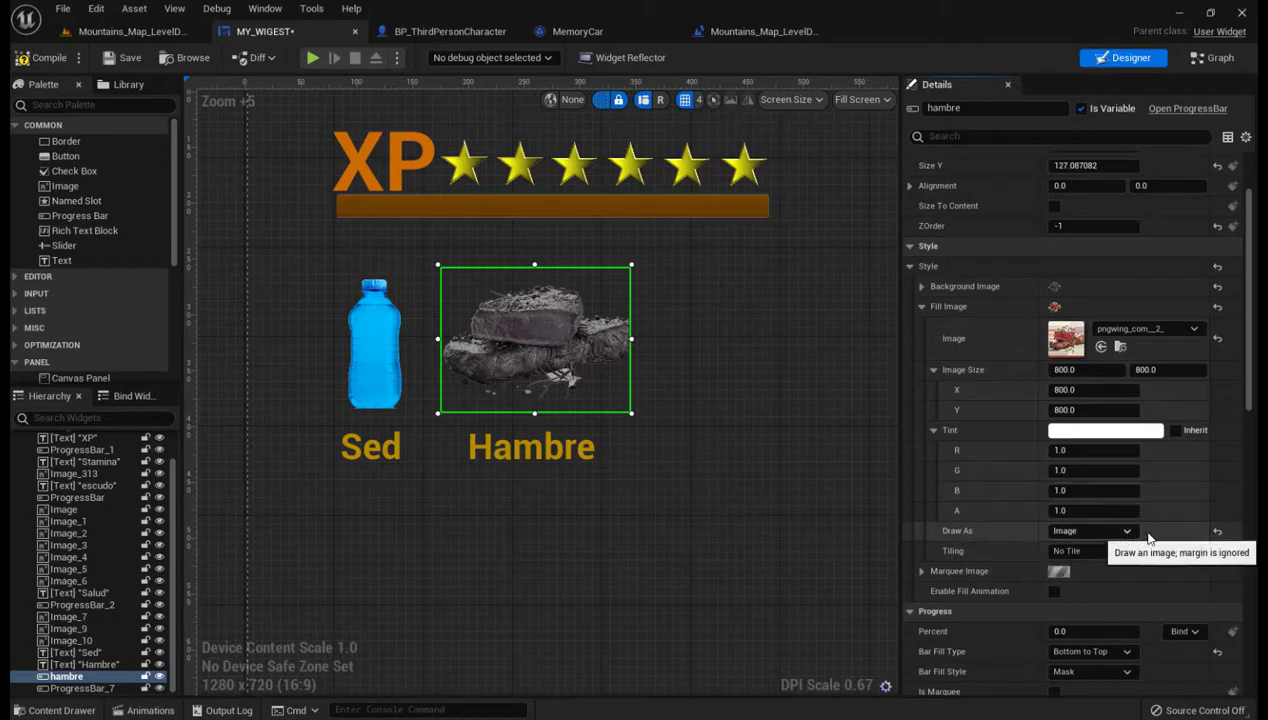
pyautogui.click(1080, 532)
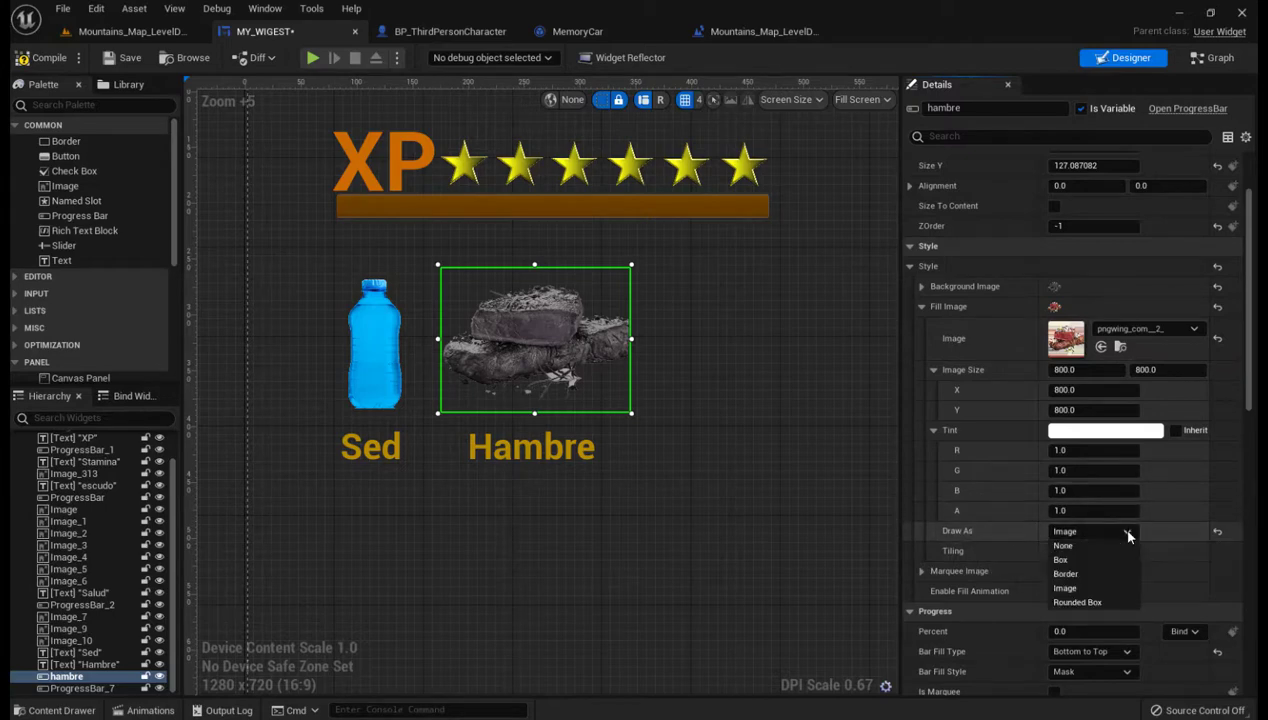
pyautogui.click(1062, 559)
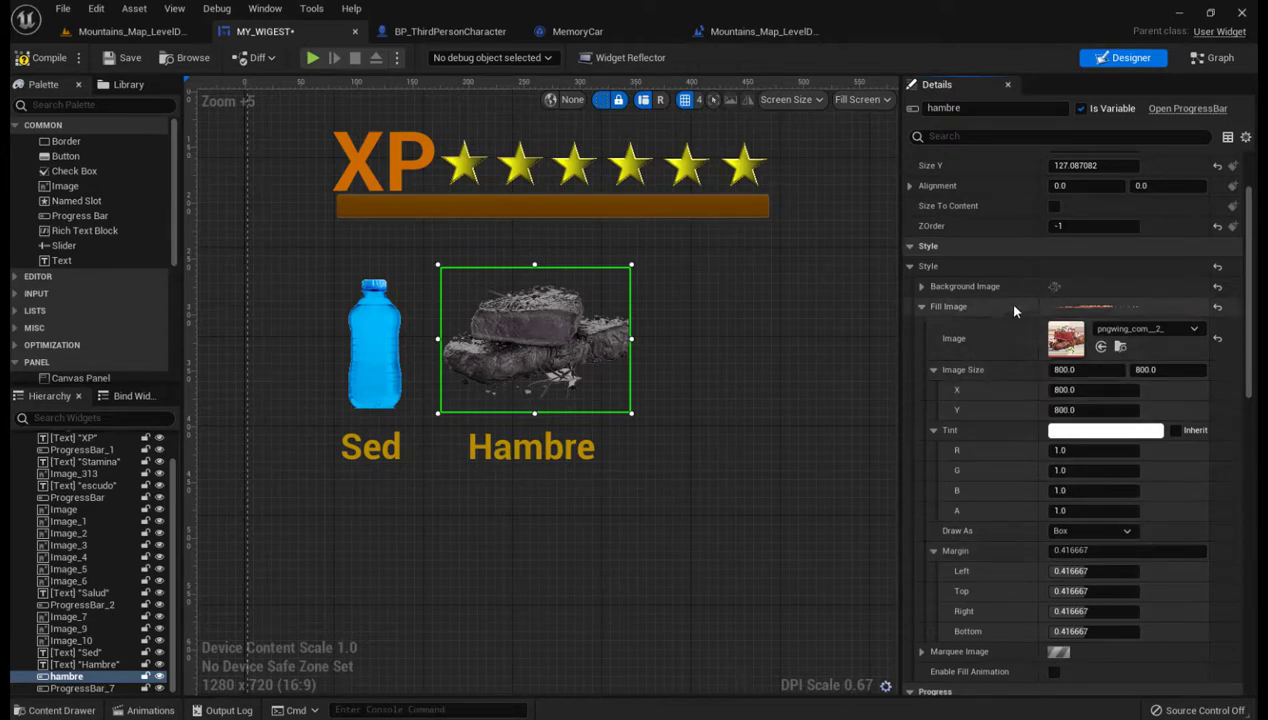
pyautogui.click(922, 306)
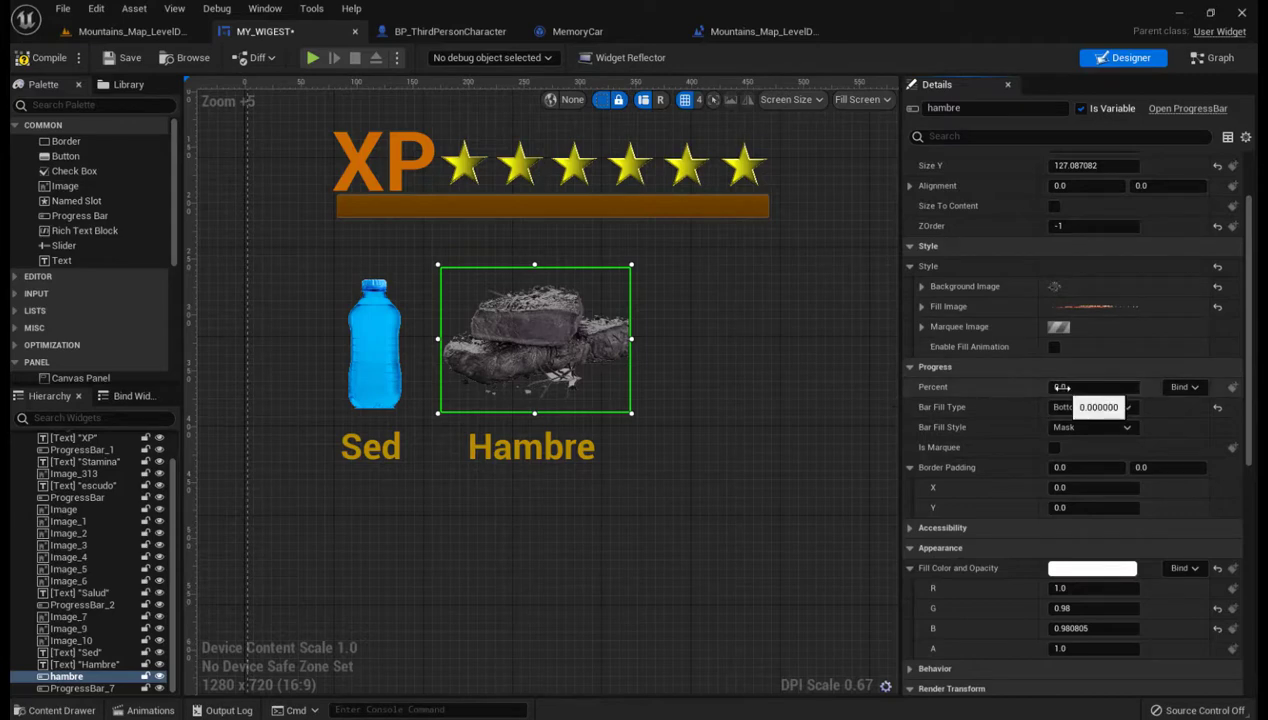
# Switch the hambre fill image's Draw As to Image and set Percent back to 1.0.
pyautogui.moveTo(1060, 387); pyautogui.dragTo(1137, 387)
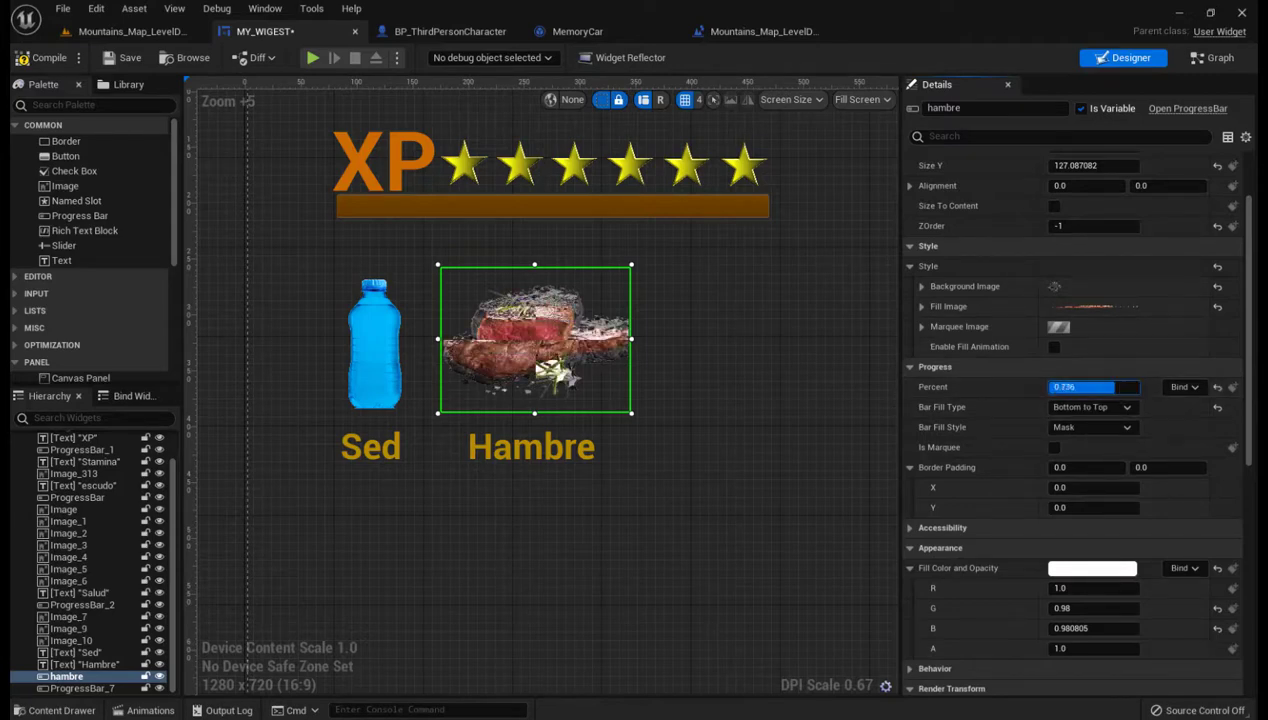
pyautogui.moveTo(1137, 387); pyautogui.dragTo(1052, 387)
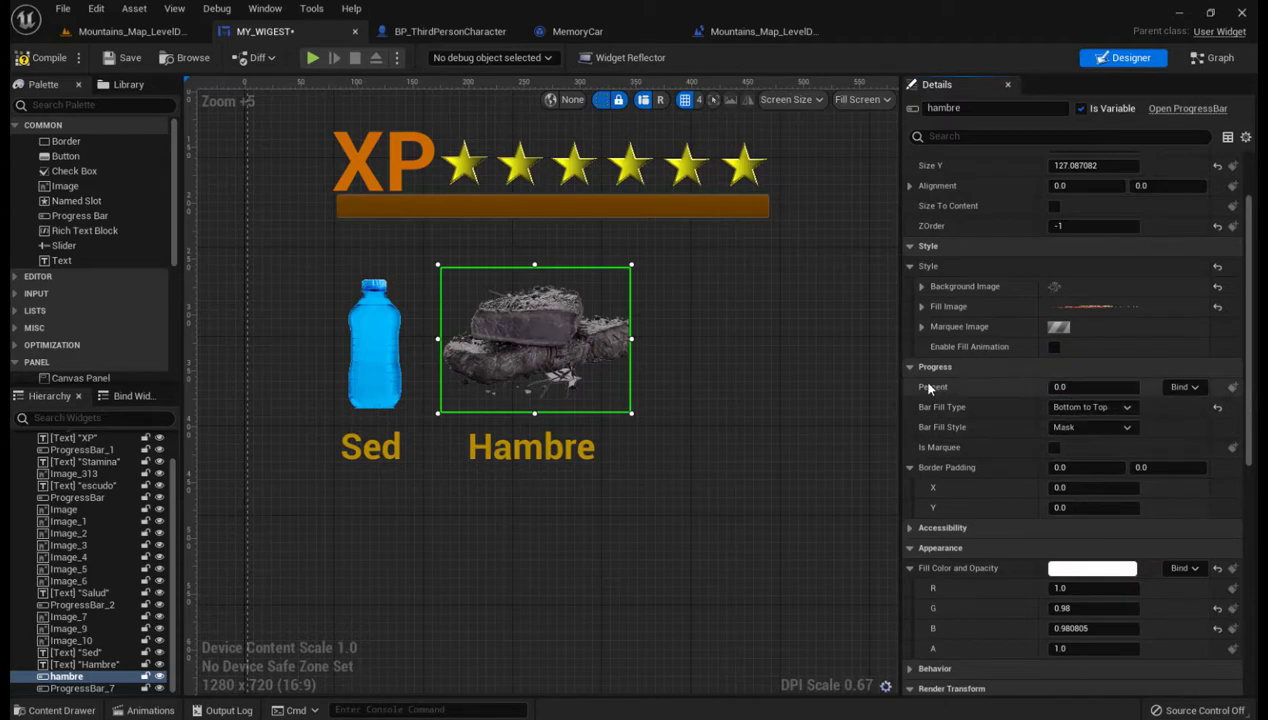
pyautogui.click(922, 306)
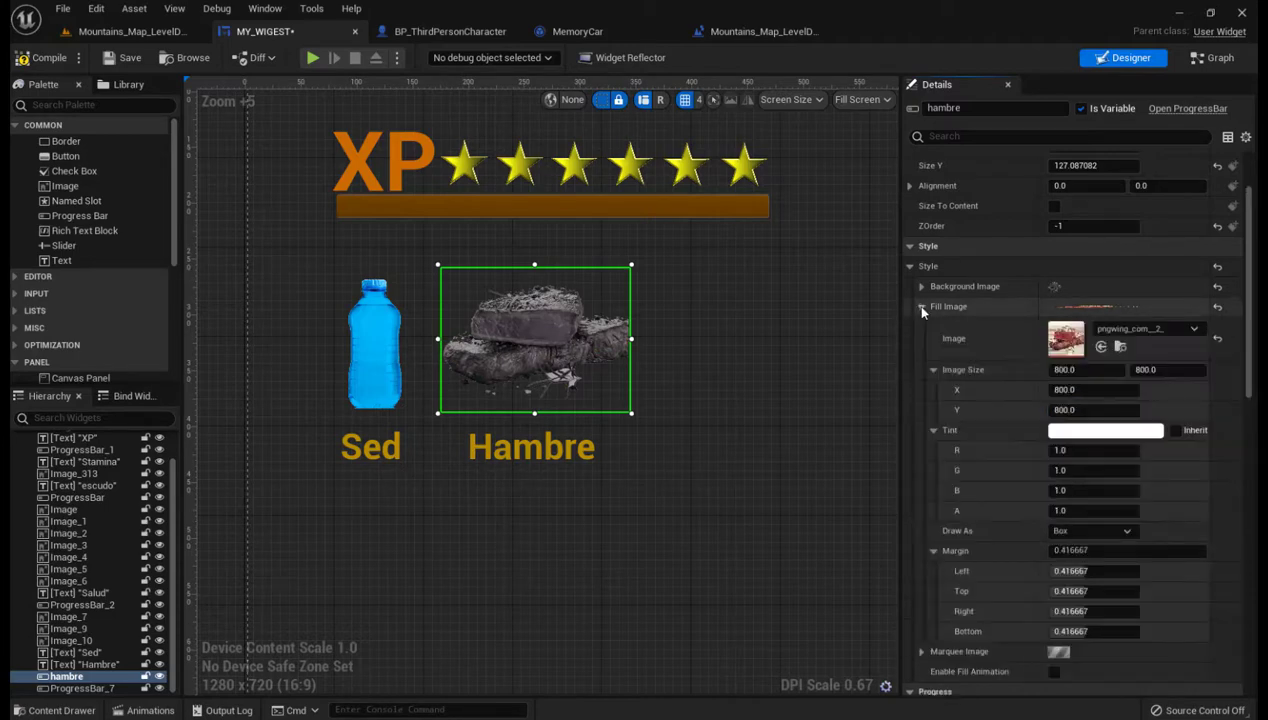
pyautogui.click(1127, 532)
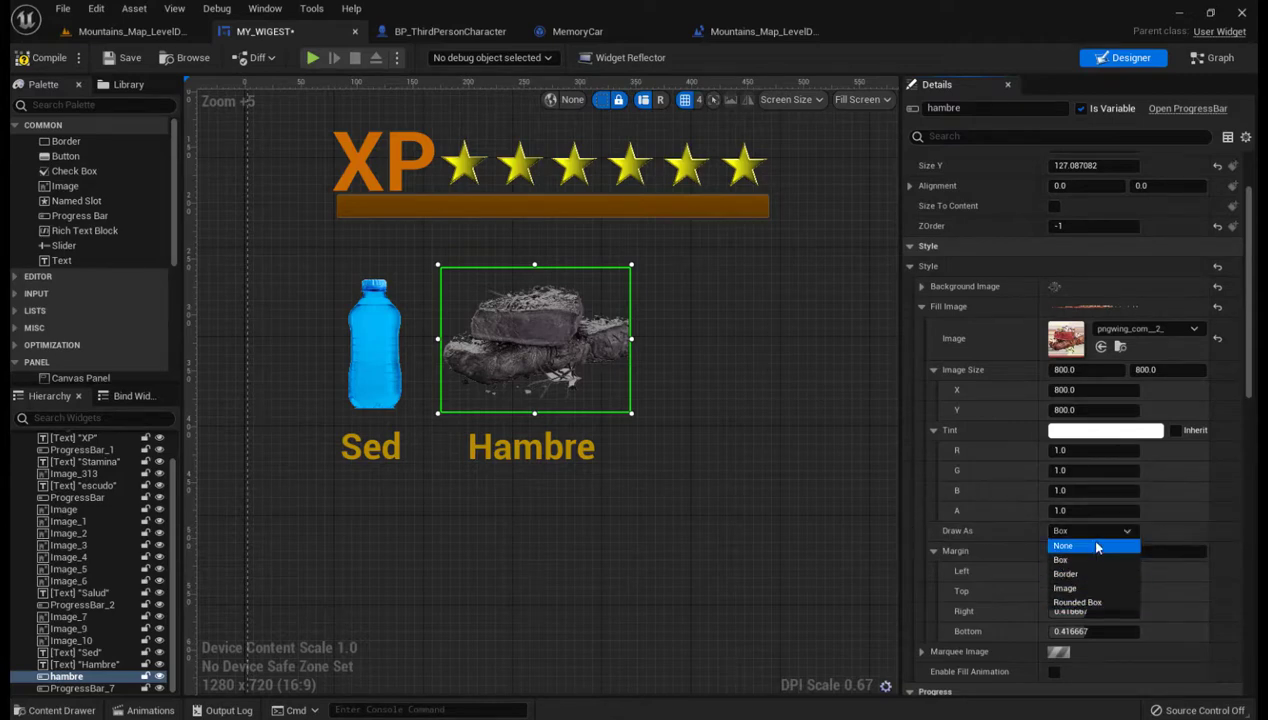
pyautogui.click(1070, 589)
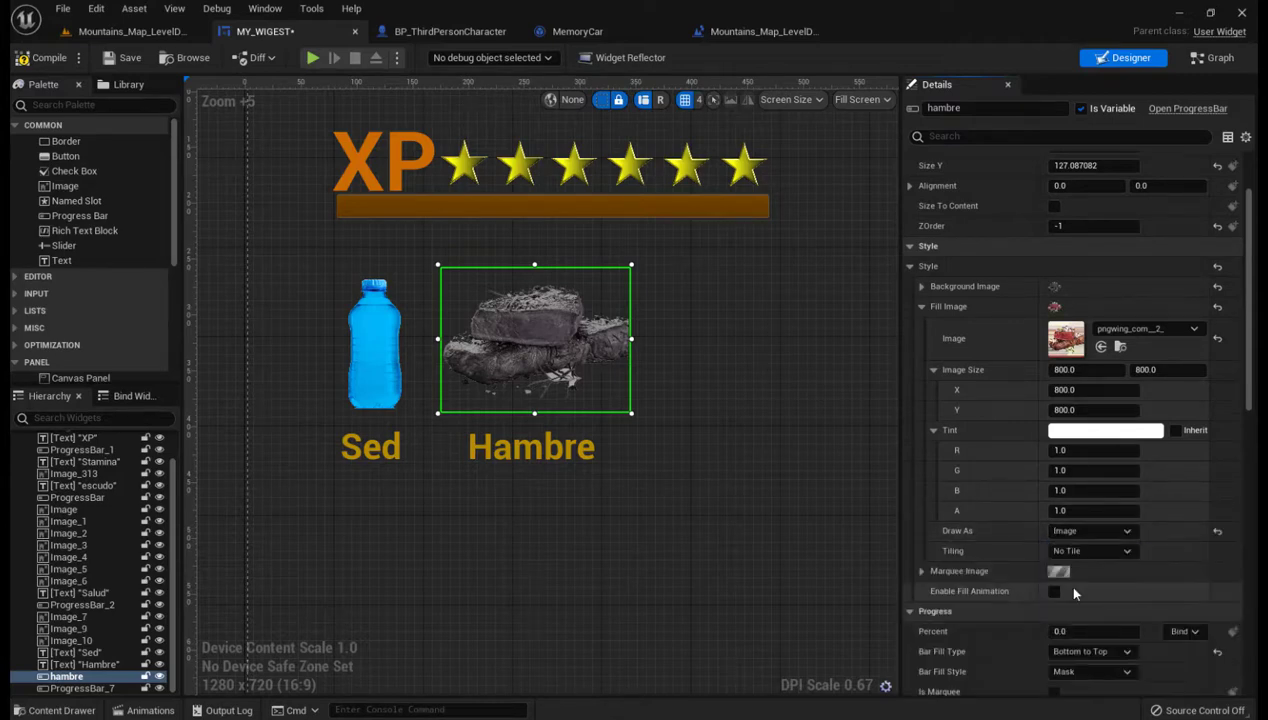
pyautogui.click(921, 307)
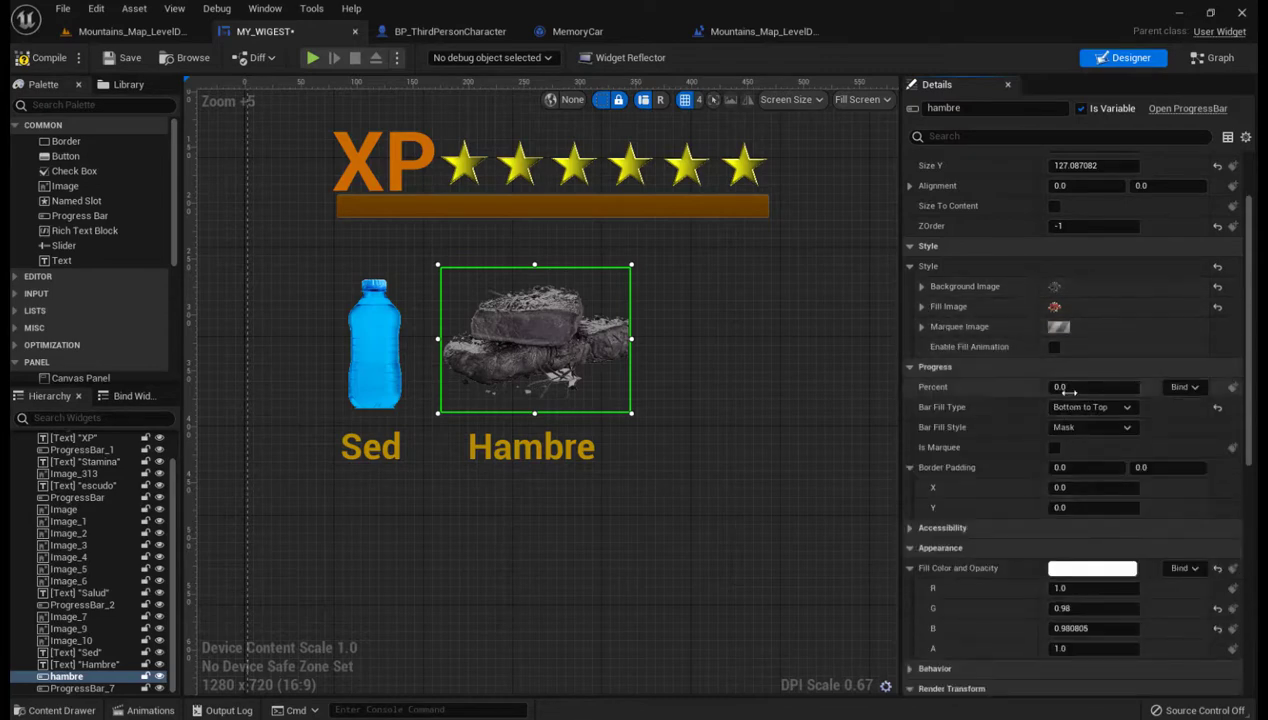
pyautogui.moveTo(1050, 386); pyautogui.dragTo(1130, 386)
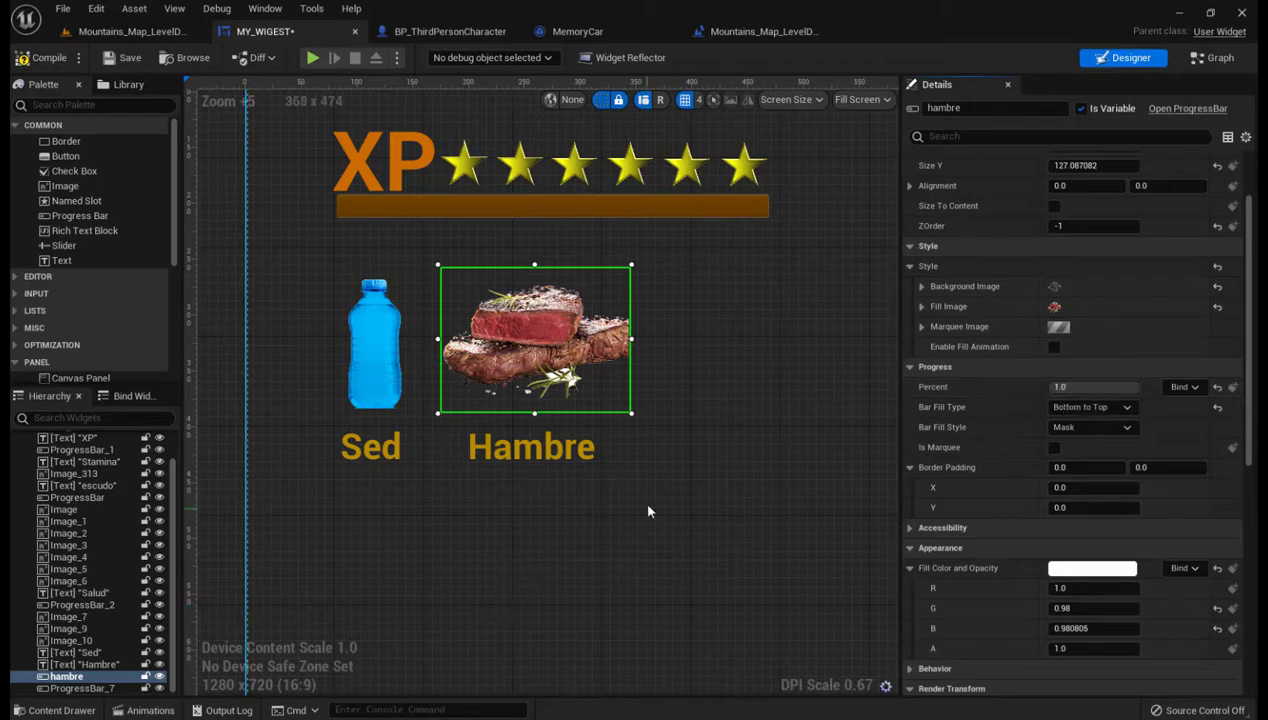
pyautogui.scroll(-2, 641, 498)
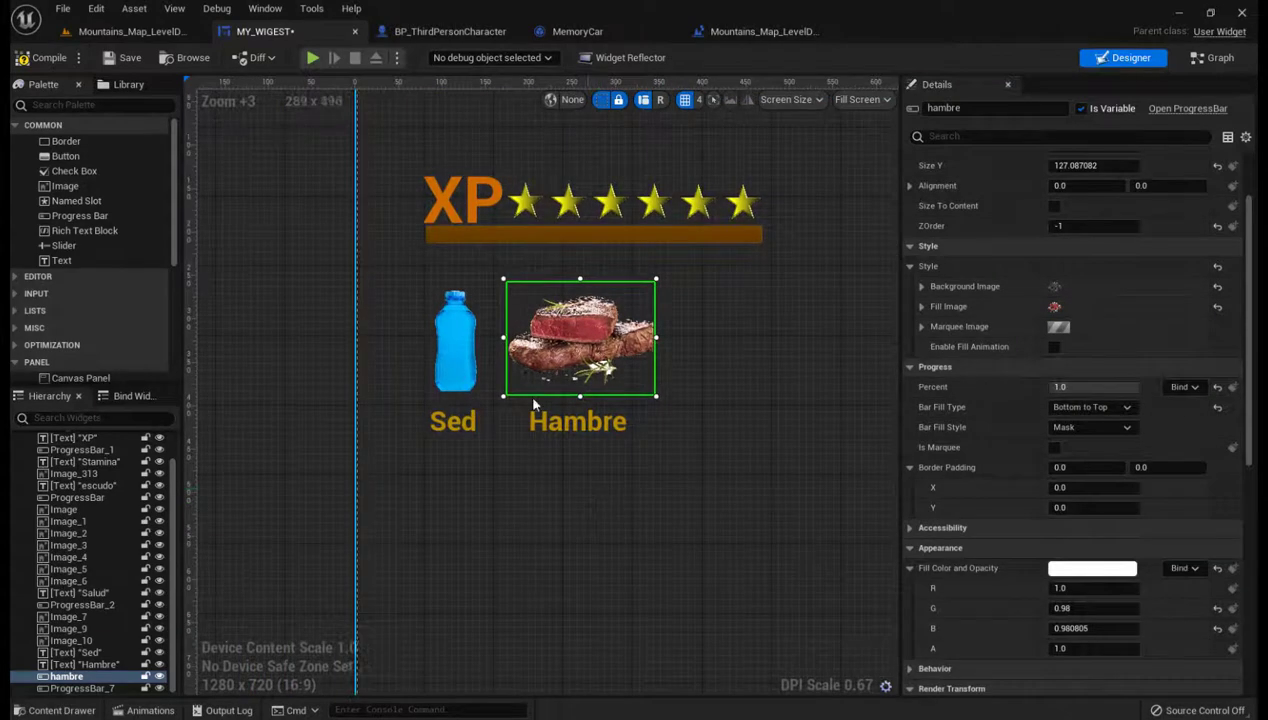
# Frame the mayday_Cue sound actor in the Mountains_Map level, then switch to the Wideo text-to-speech page.
pyautogui.click(117, 33)
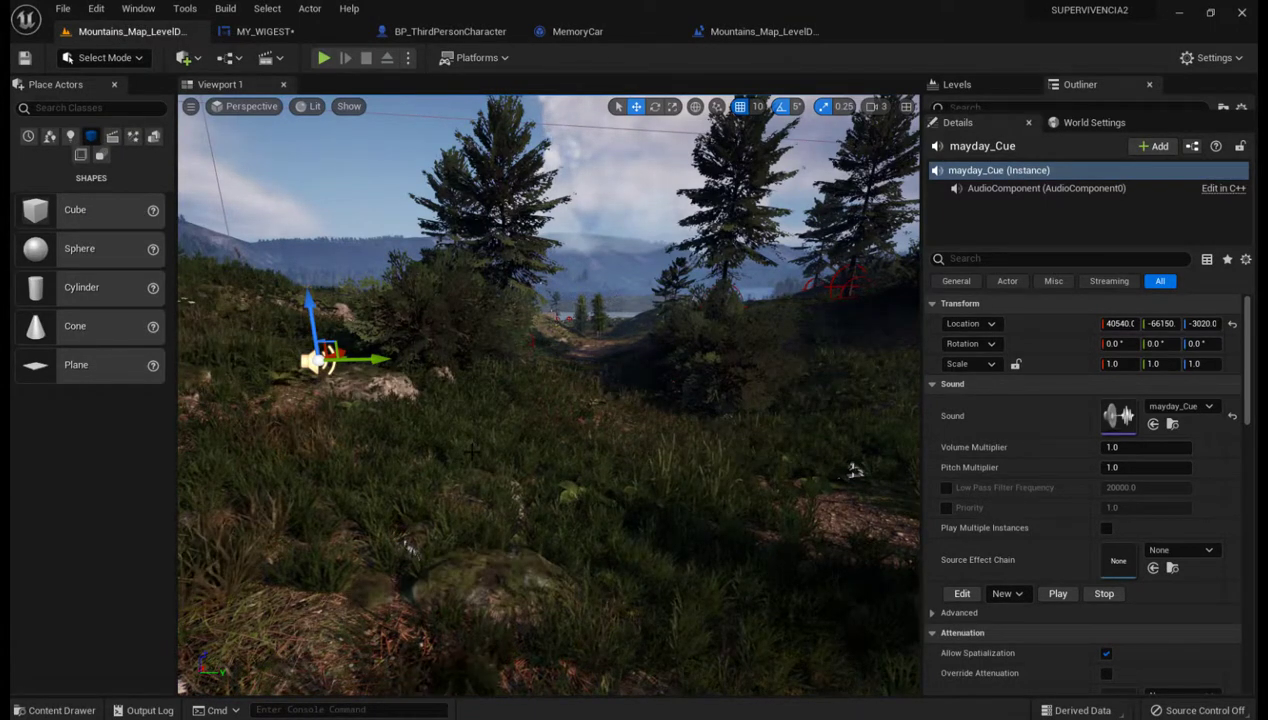
pyautogui.scroll(-3, 548, 395)
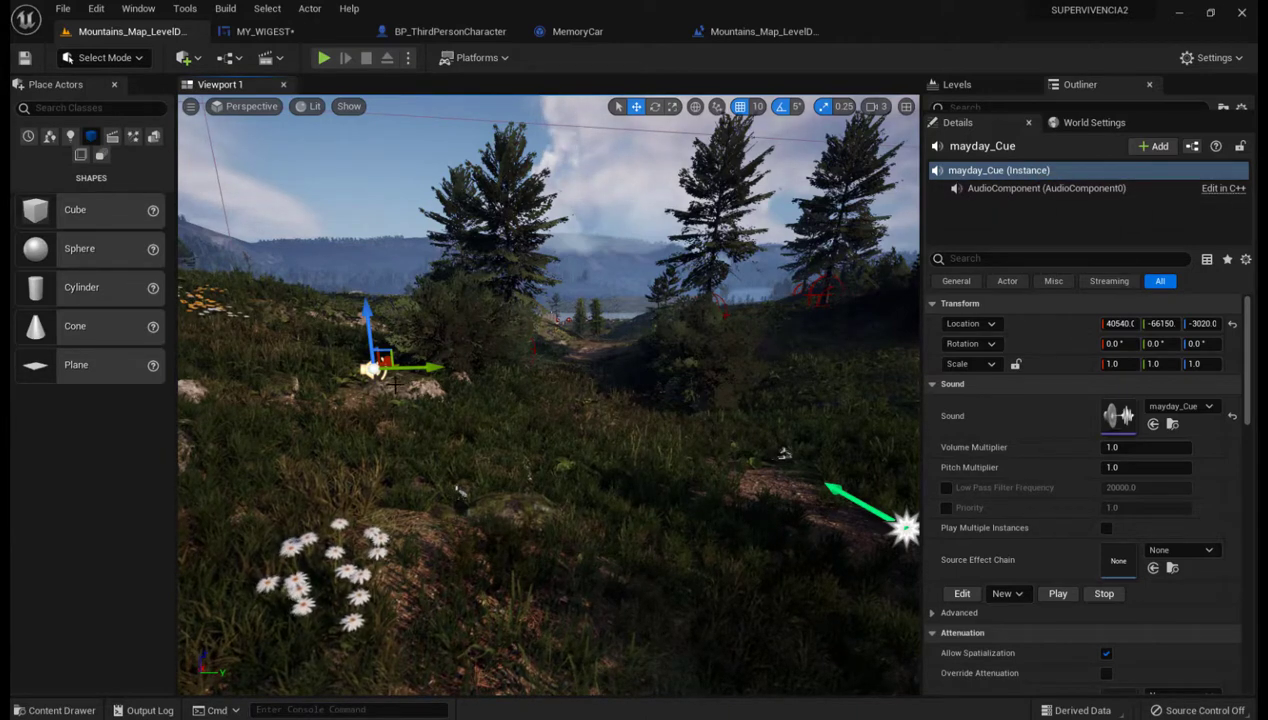
pyautogui.press('f')
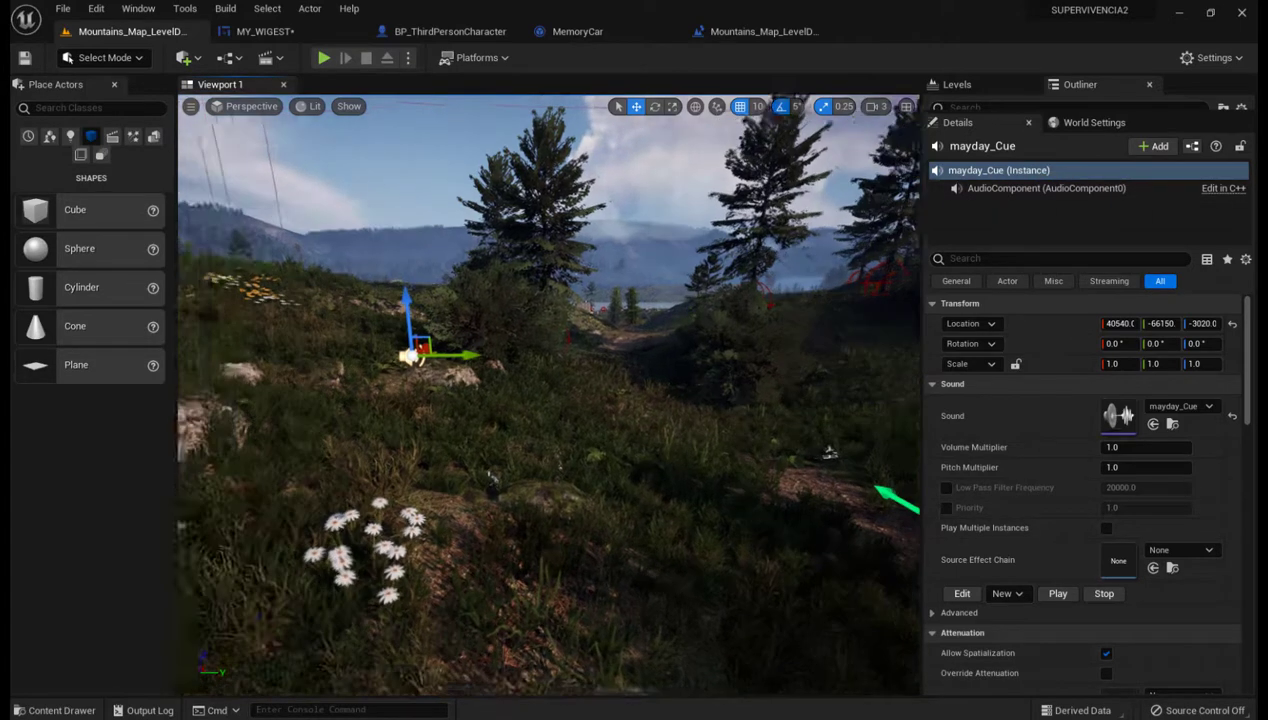
pyautogui.scroll(2, 579, 347)
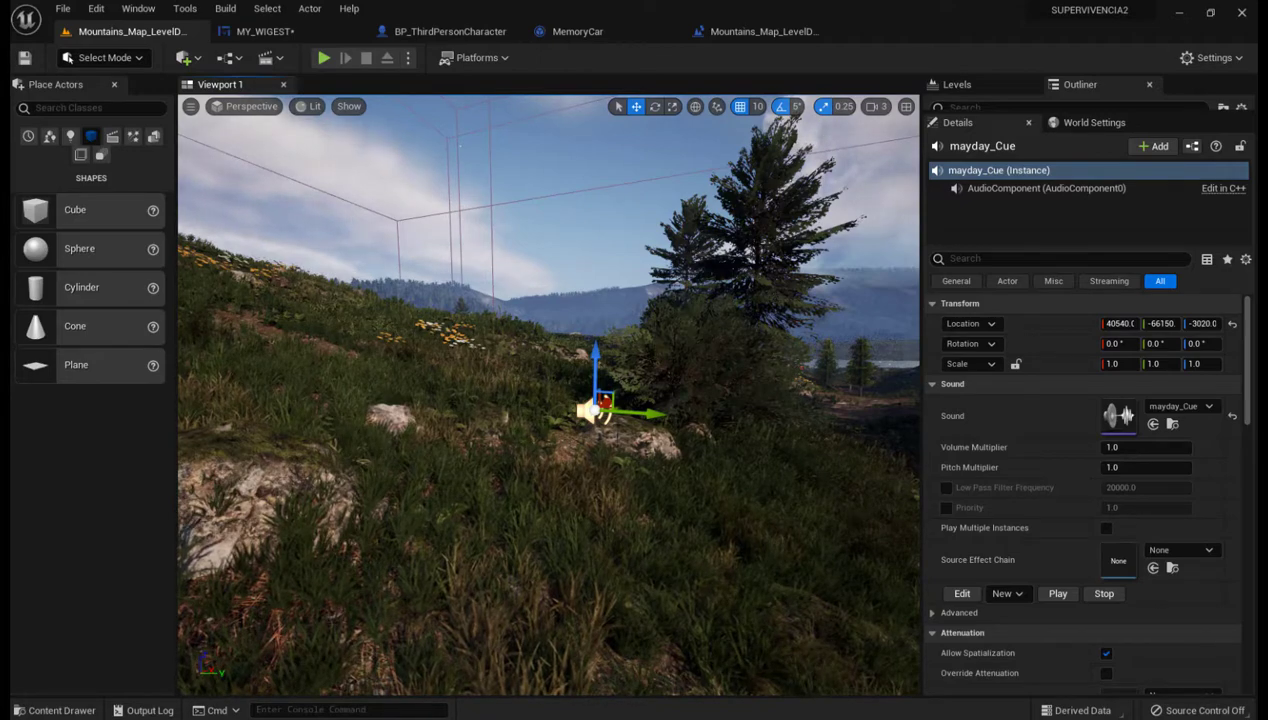
pyautogui.hotkey('alt', 'Tab')
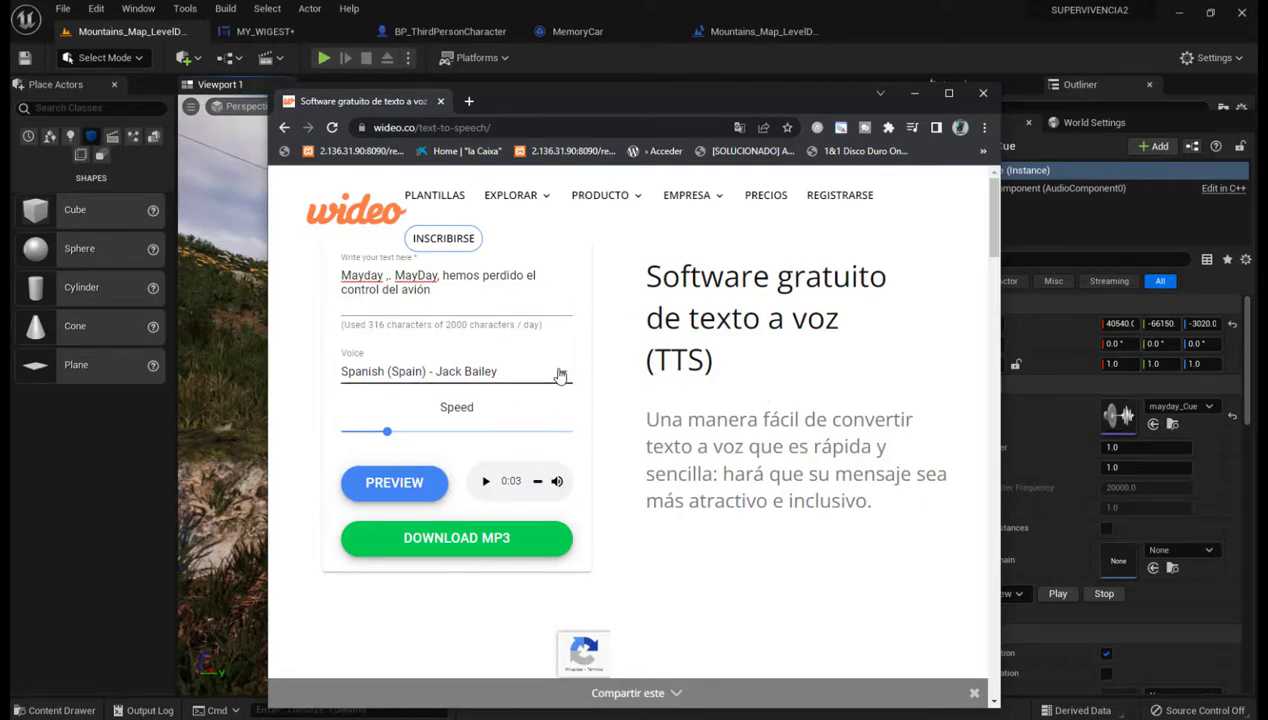
# Preview the Mayday message in the currently selected voice.
pyautogui.click(565, 372)
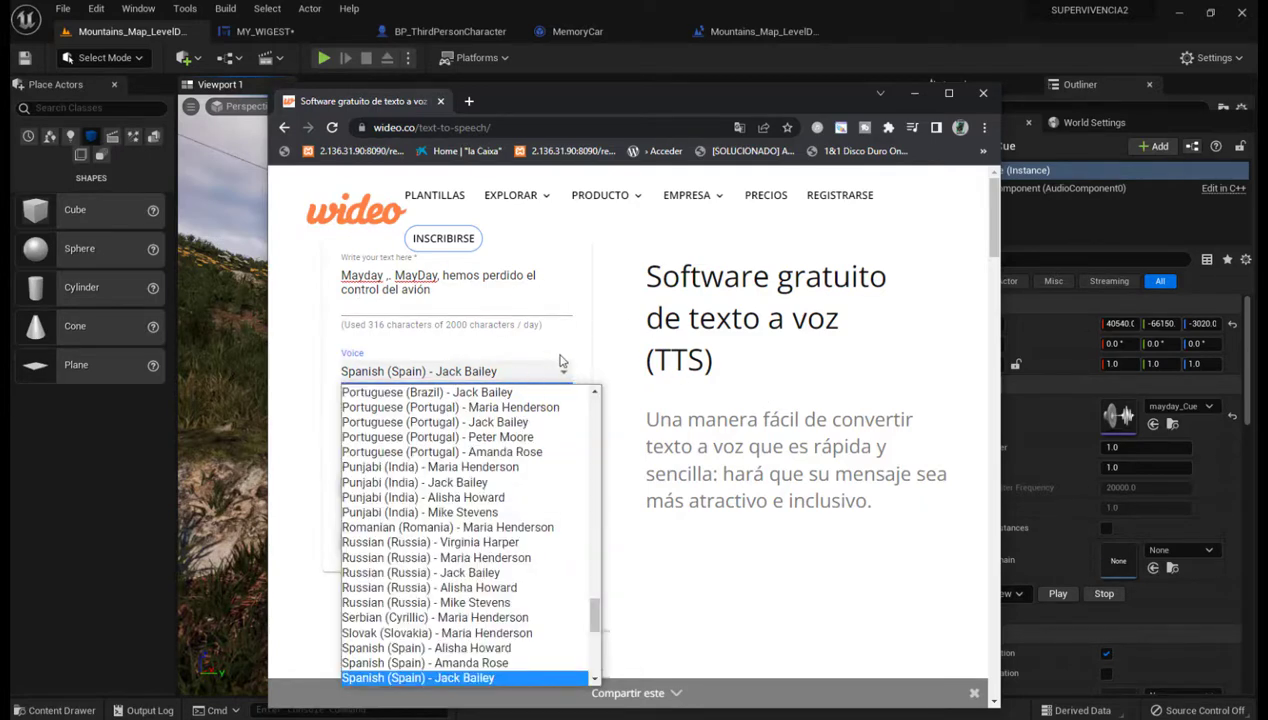
pyautogui.click(560, 362)
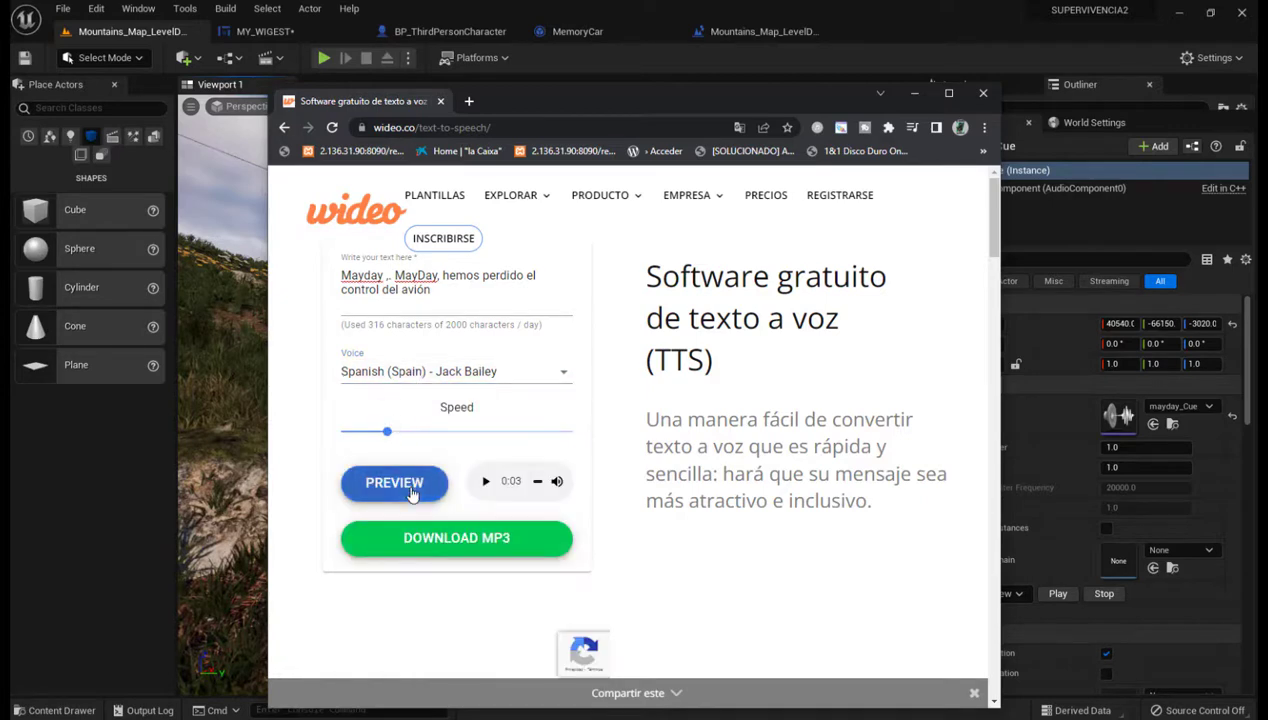
pyautogui.click(398, 487)
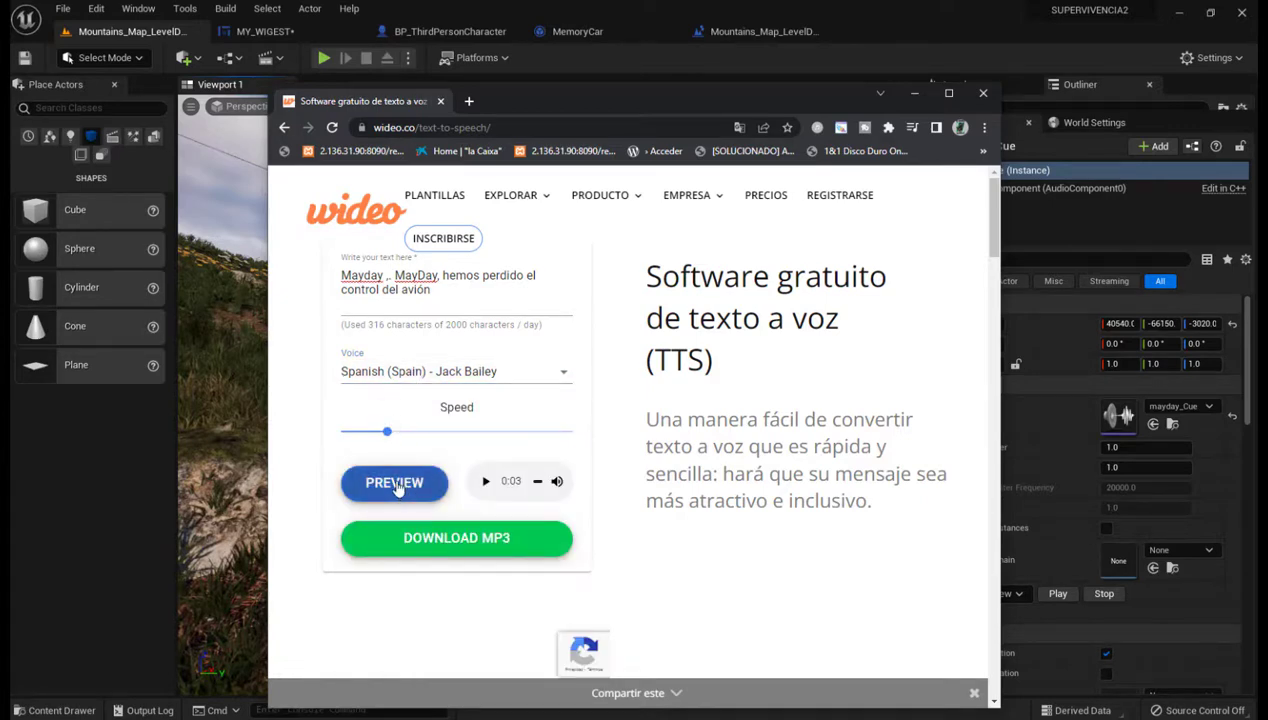
pyautogui.click(397, 486)
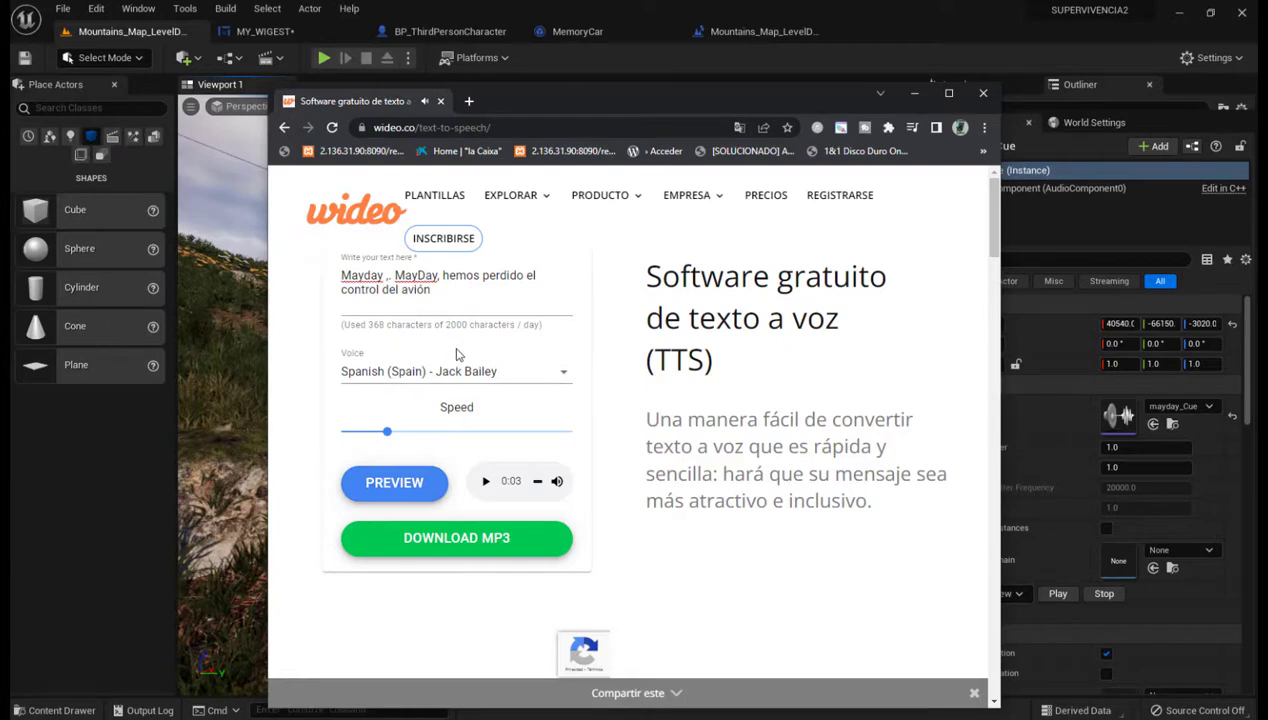
# Switch the voice to English (India) and preview the Mayday message.
pyautogui.click(561, 372)
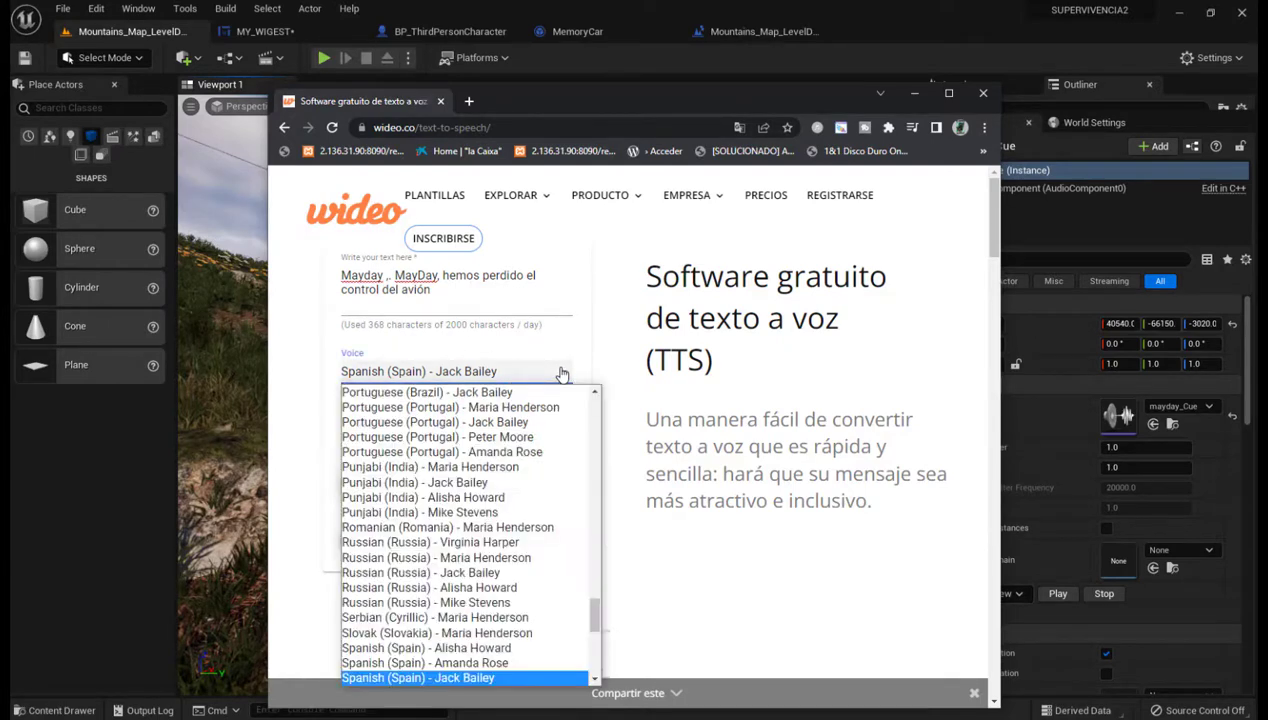
pyautogui.scroll(-5, 393, 557)
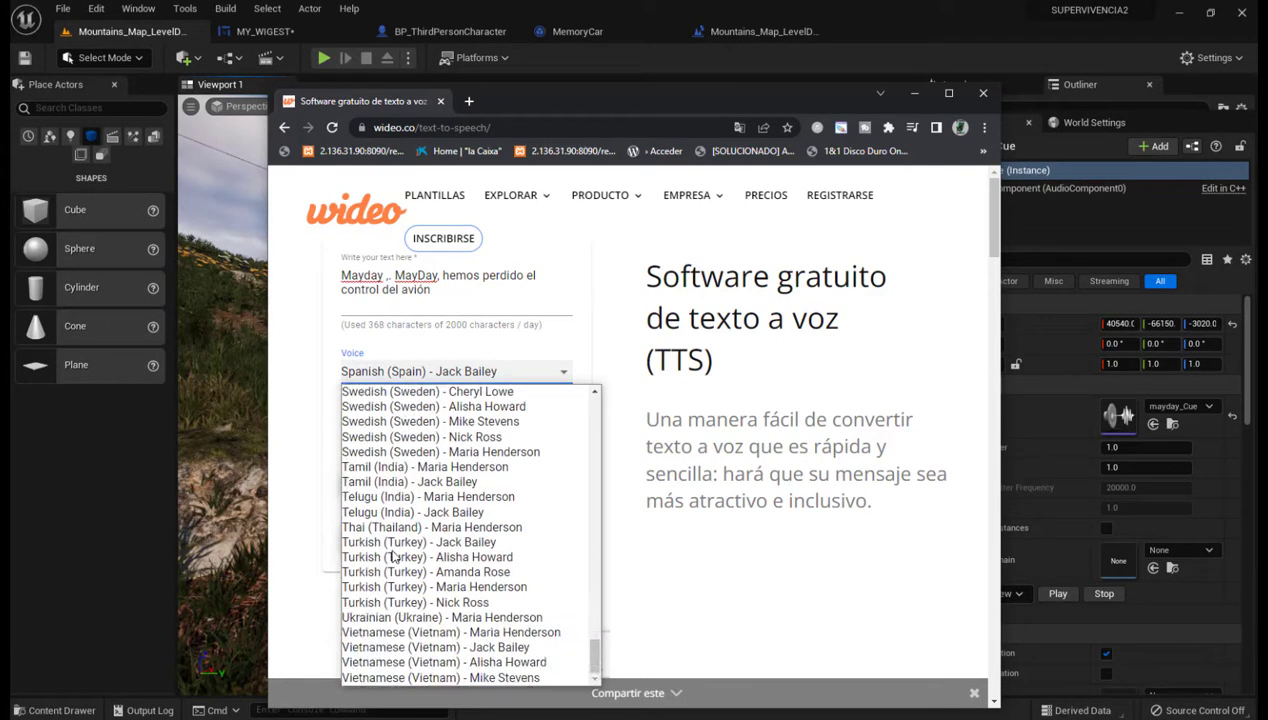
pyautogui.scroll(10, 393, 557)
pyautogui.scroll(6, 393, 557)
pyautogui.scroll(5, 393, 557)
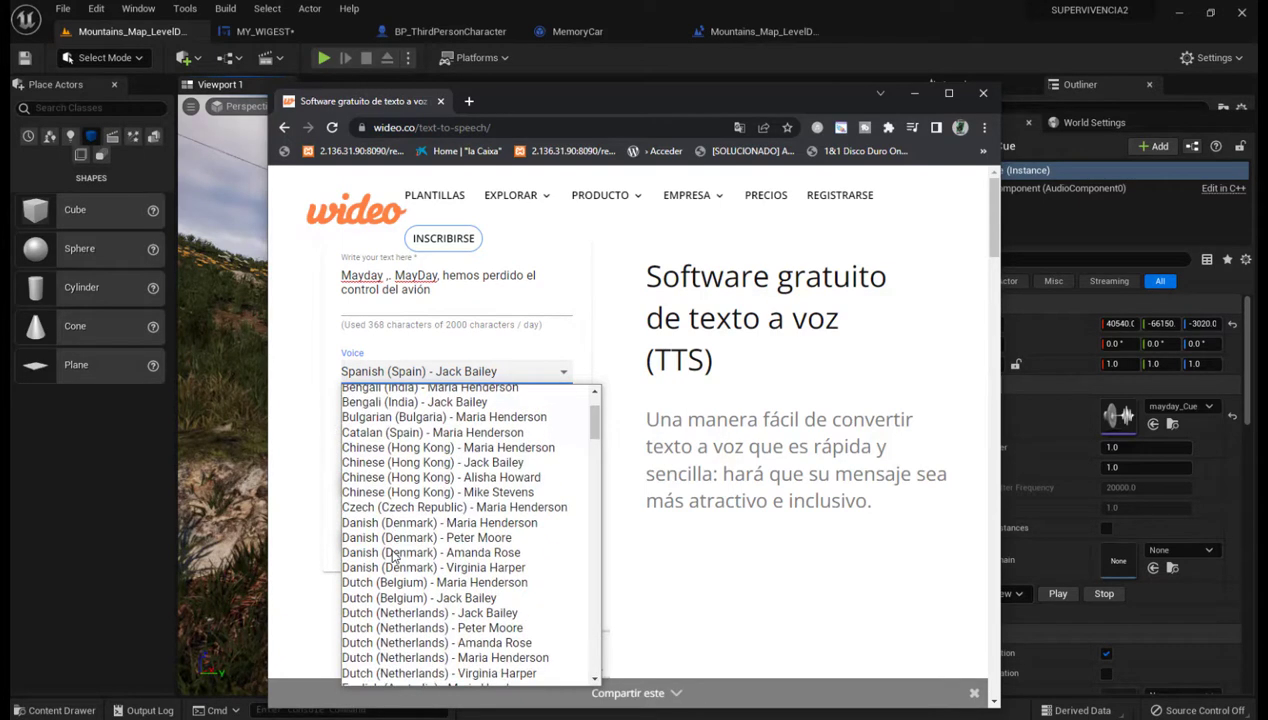
pyautogui.scroll(-3, 393, 557)
pyautogui.click(364, 466)
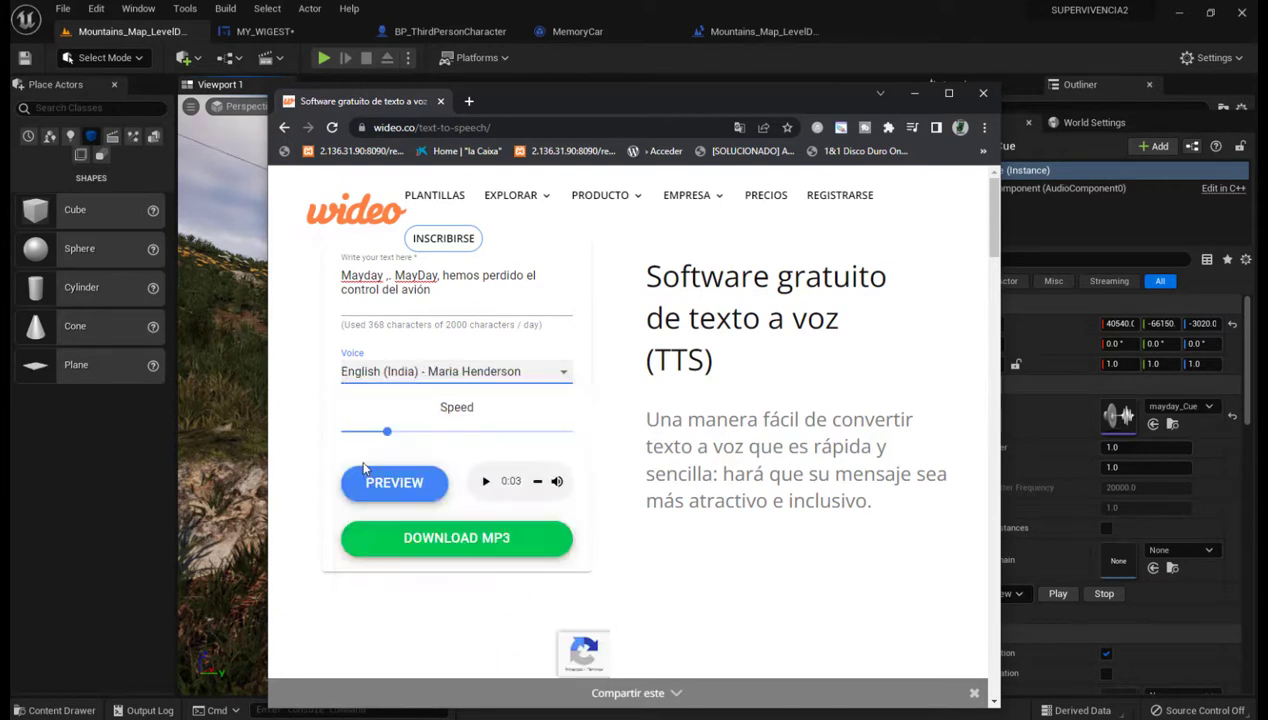
pyautogui.click(397, 482)
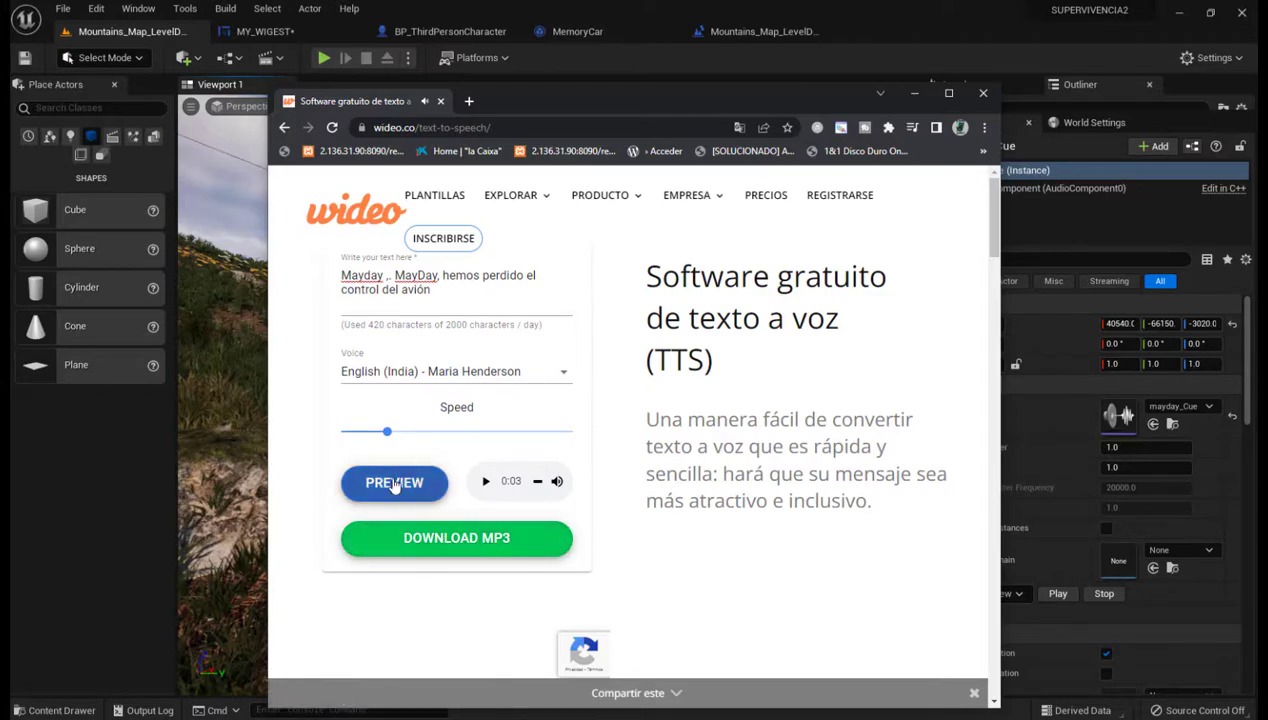
# Browse further down the voice list for another voice.
pyautogui.click(564, 374)
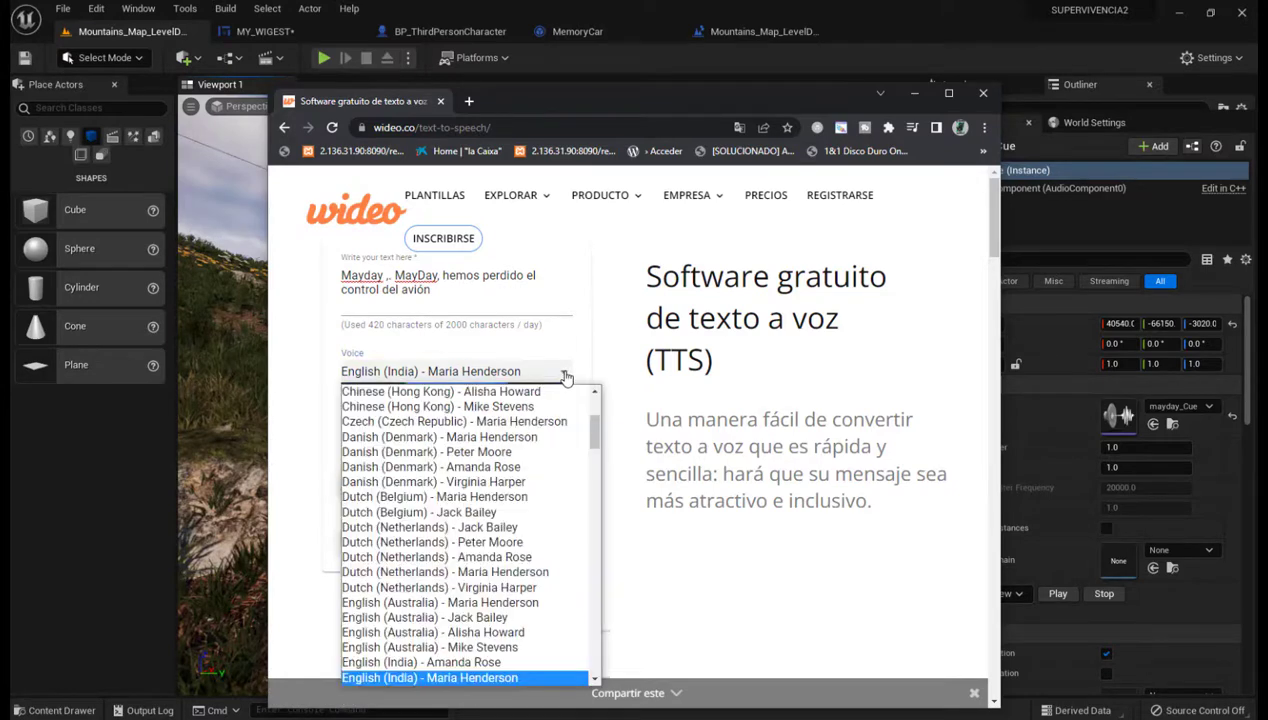
pyautogui.scroll(-5, 380, 556)
pyautogui.scroll(-7, 380, 556)
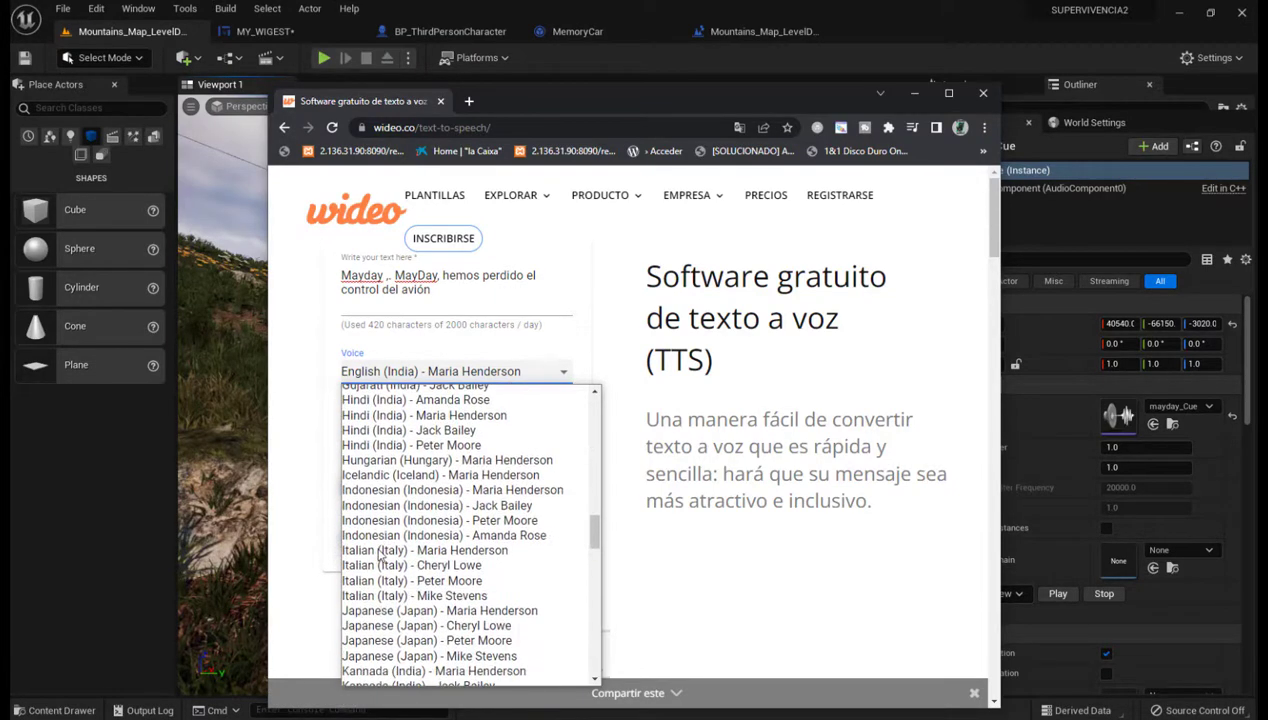
pyautogui.scroll(-3, 380, 556)
pyautogui.scroll(-2, 380, 556)
pyautogui.scroll(-2, 380, 556)
pyautogui.scroll(-3, 380, 556)
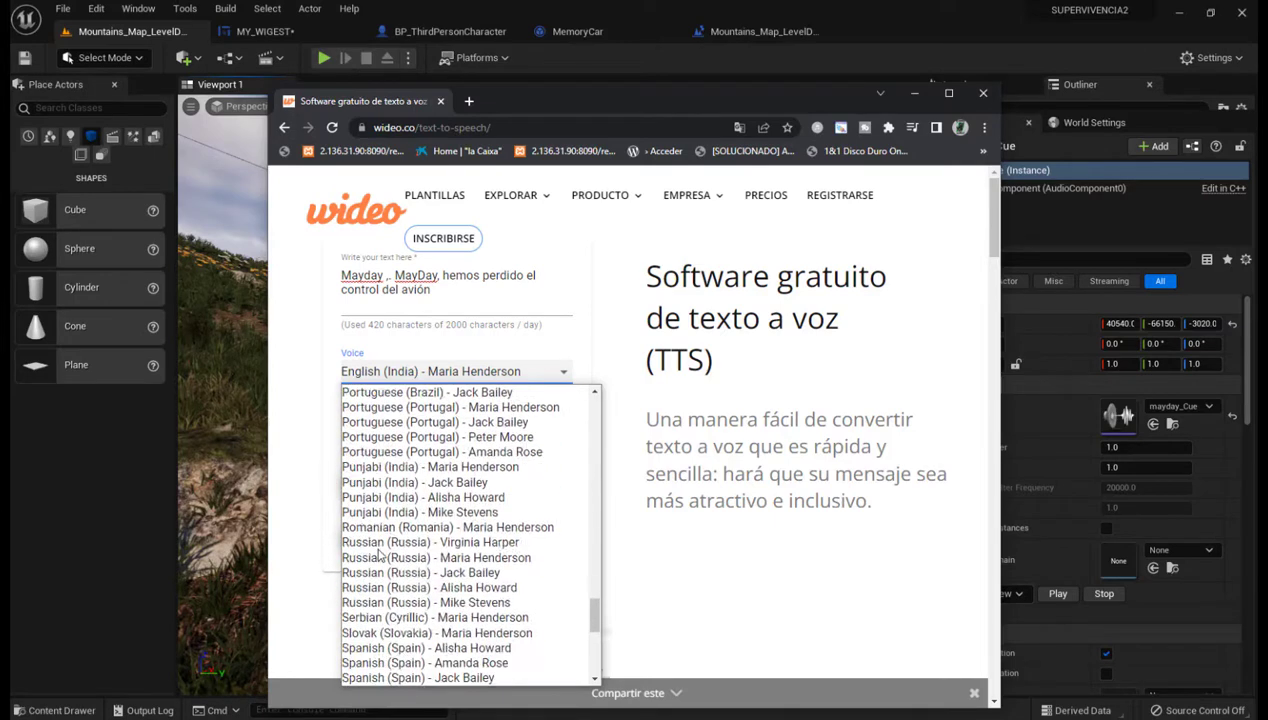
pyautogui.scroll(-3, 380, 556)
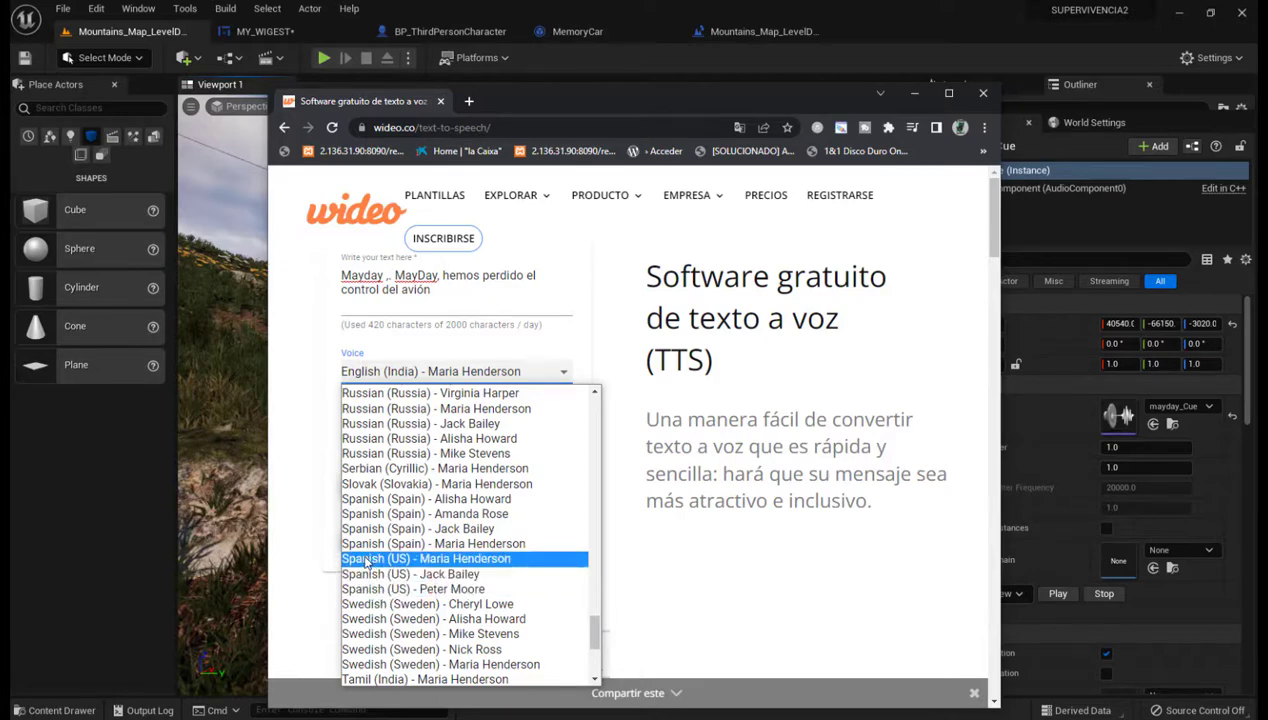
# Preview the Mayday line in a Spanish (US) voice, then a Swedish (Sweden) voice.
pyautogui.click(367, 578)
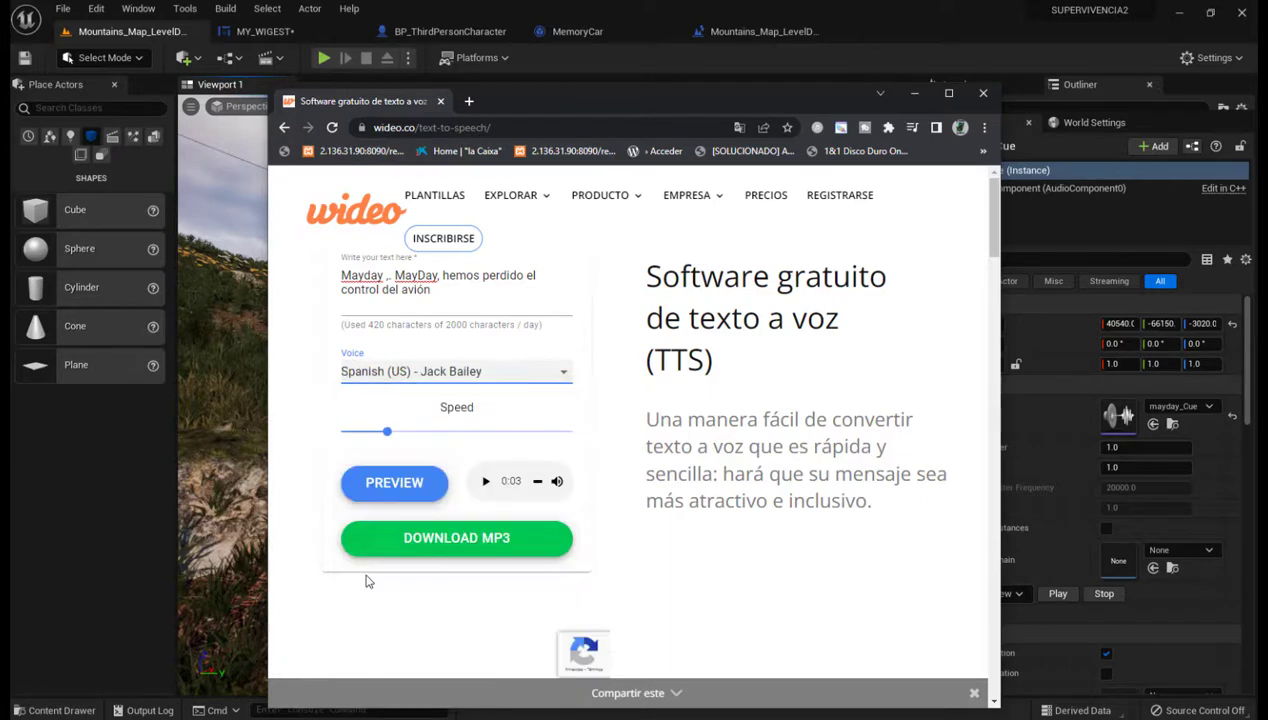
pyautogui.click(400, 486)
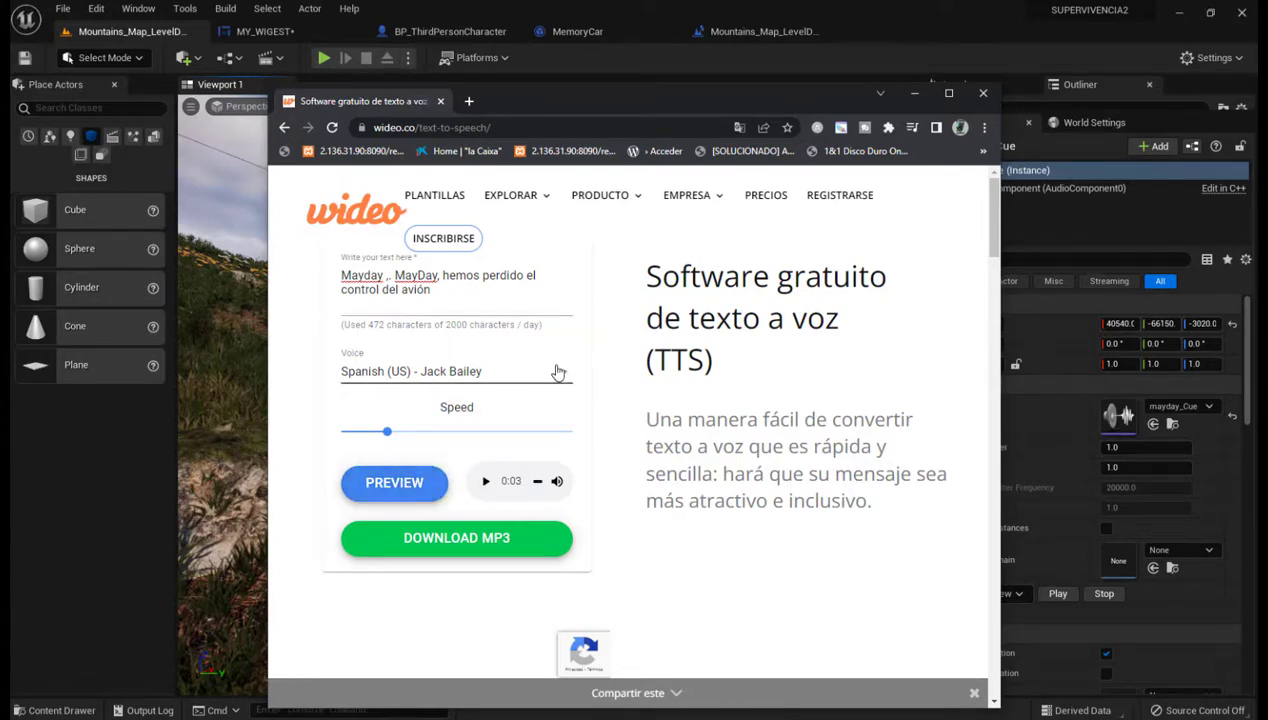
pyautogui.click(560, 370)
pyautogui.scroll(-5, 446, 548)
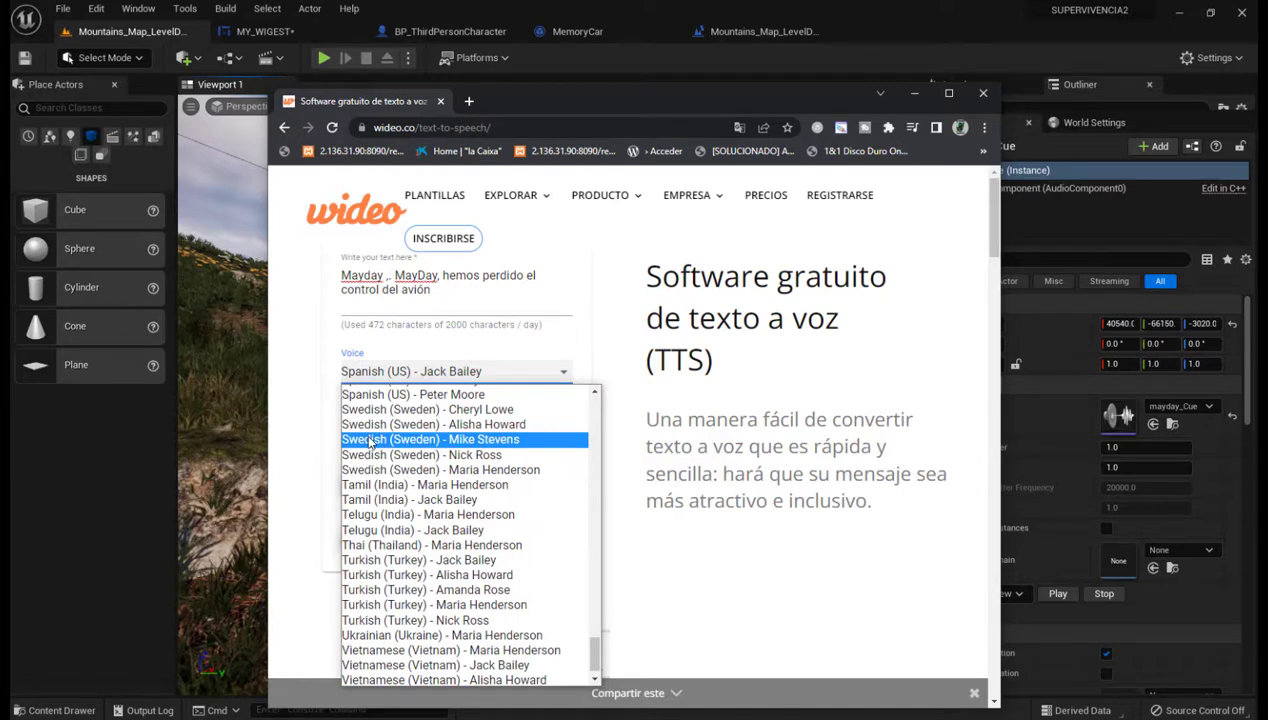
pyautogui.click(370, 441)
pyautogui.click(395, 482)
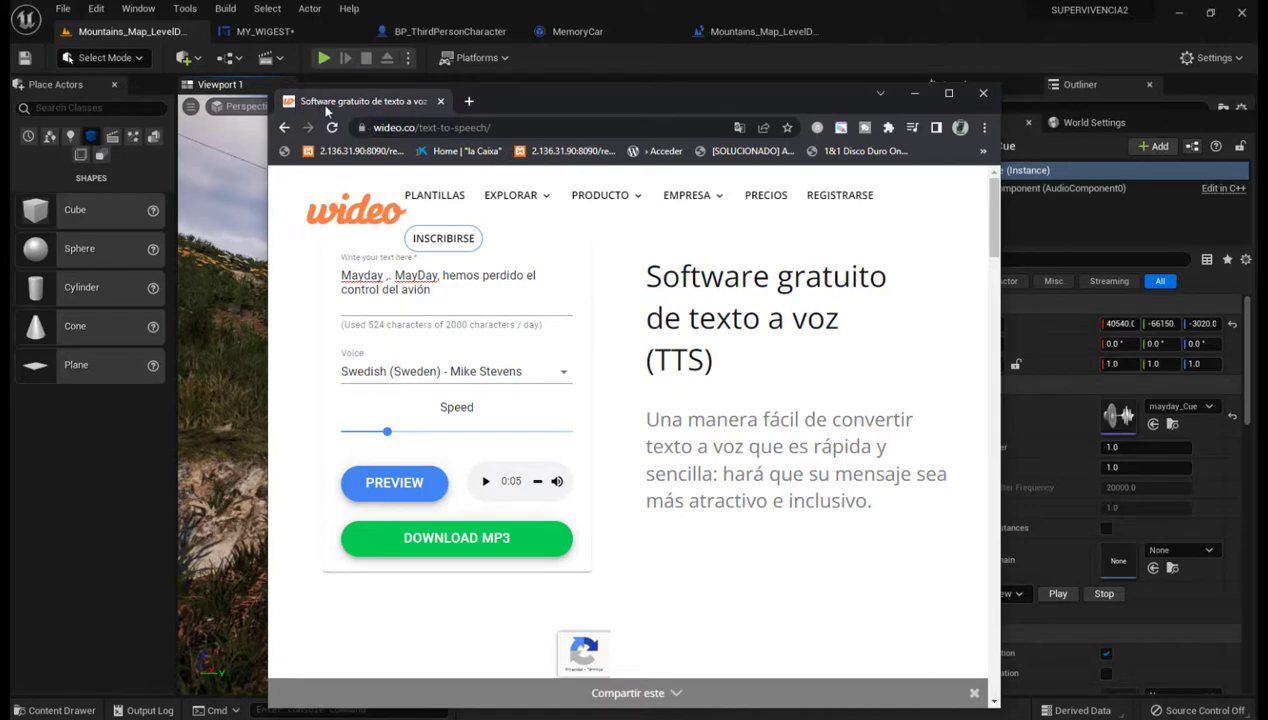
# Dismiss the page's context menu and close the Wideo browser window.
pyautogui.rightClick(298, 239)
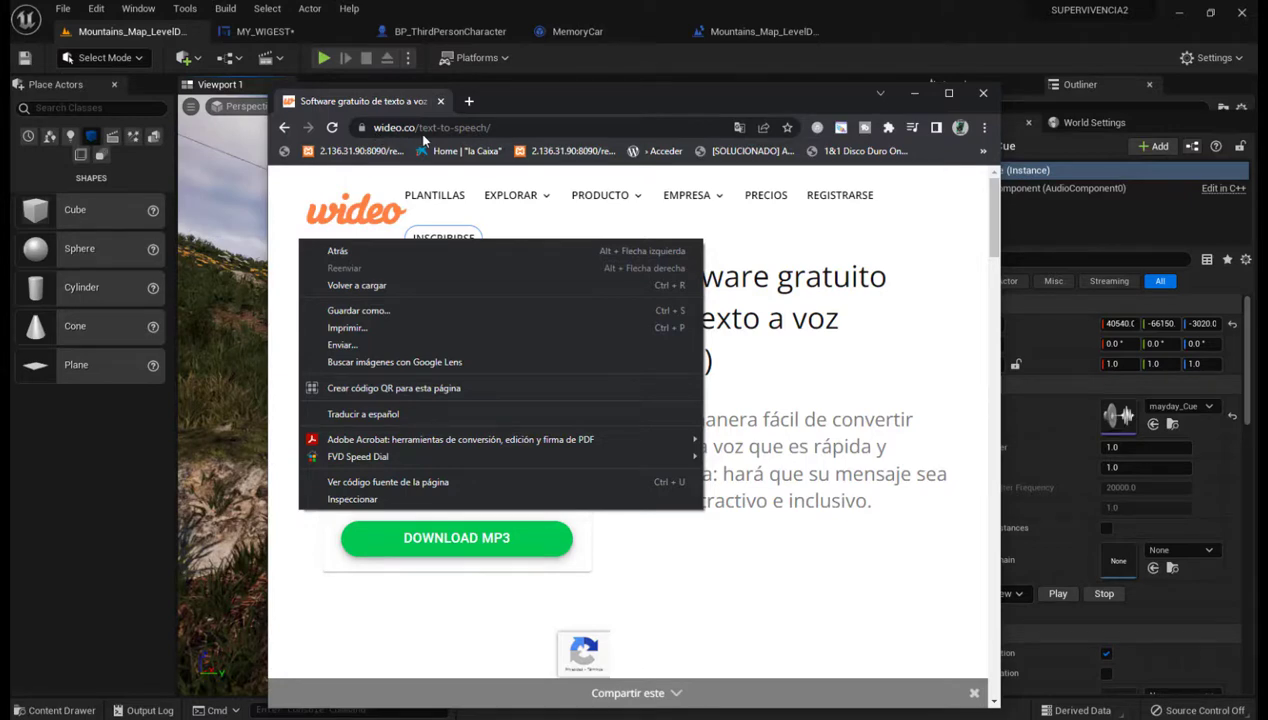
pyautogui.click(284, 194)
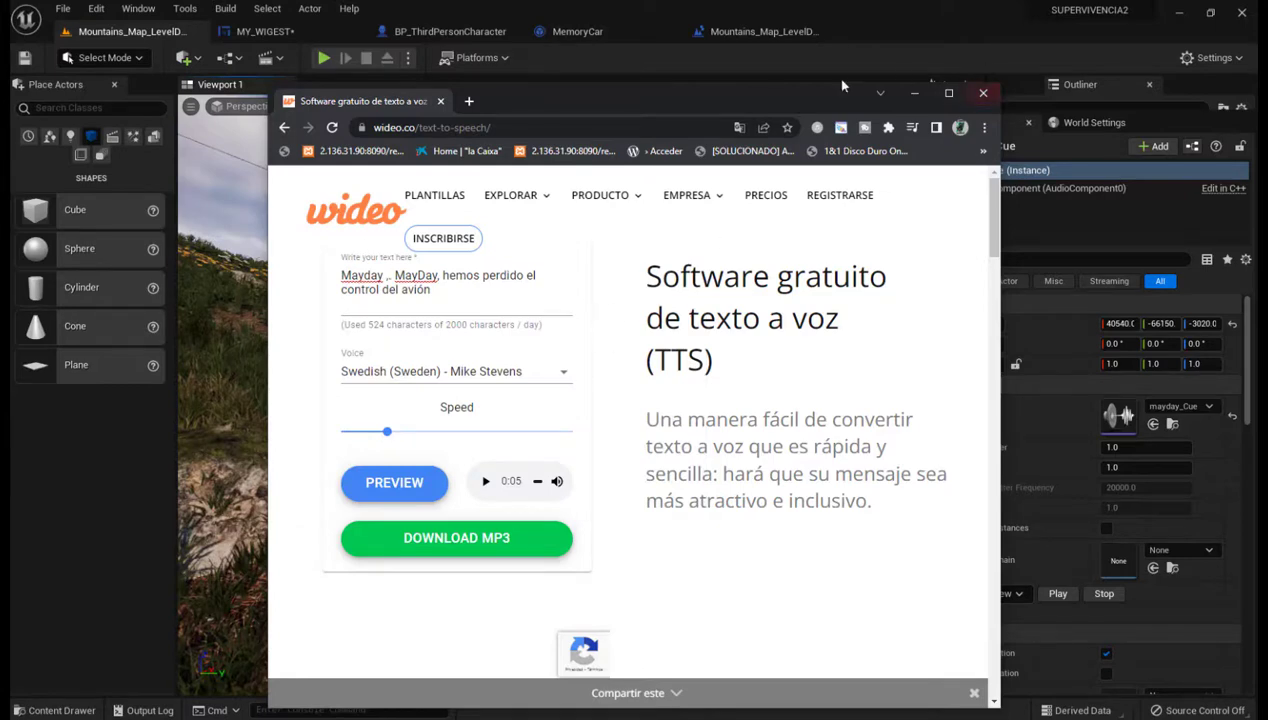
pyautogui.click(983, 93)
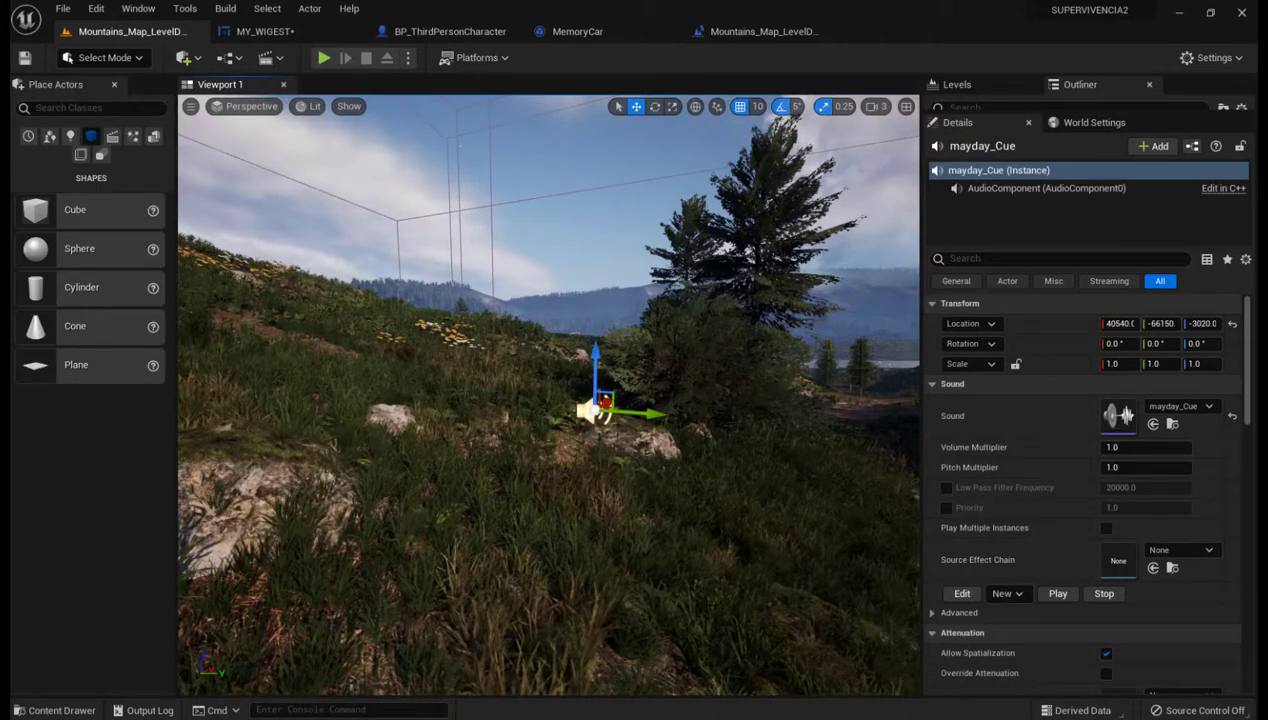
# In the Content Drawer, go to Content > sonidos and create a Cue from the mayday sound wave.
pyautogui.moveTo(610, 517); pyautogui.dragTo(583, 580, button='right')
pyautogui.hotkey('ctrl', 'space')
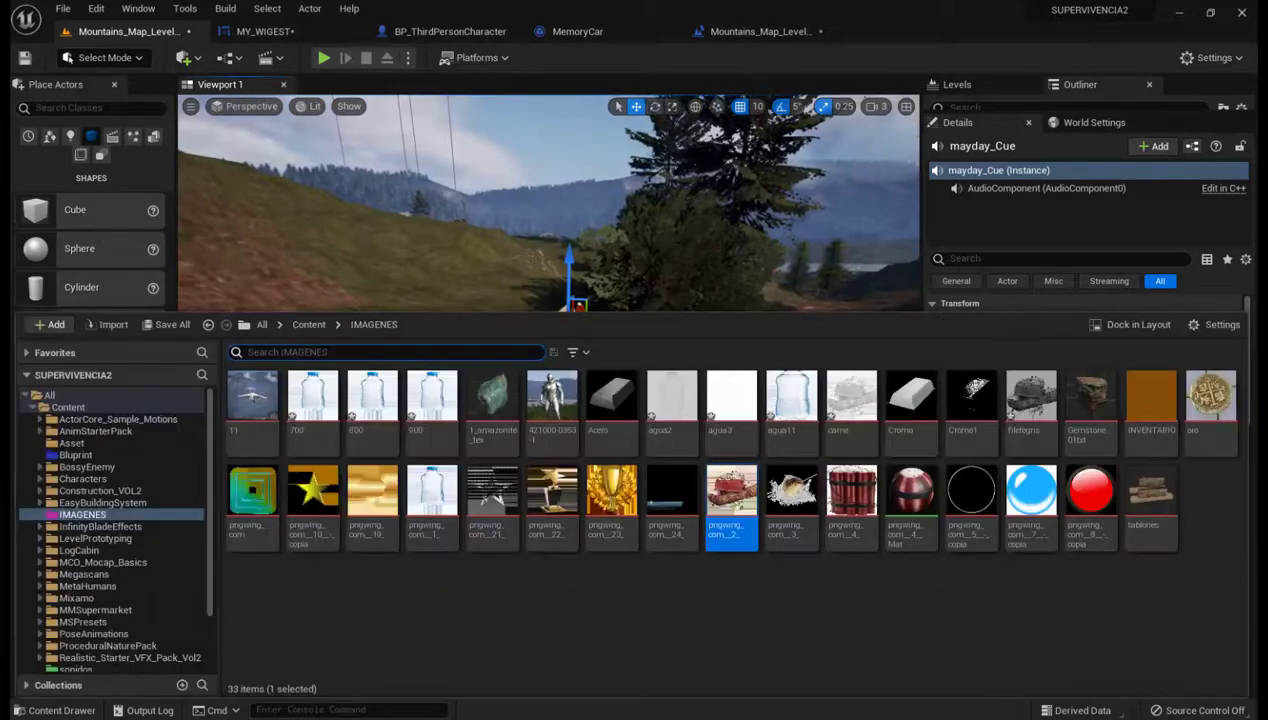
pyautogui.click(306, 324)
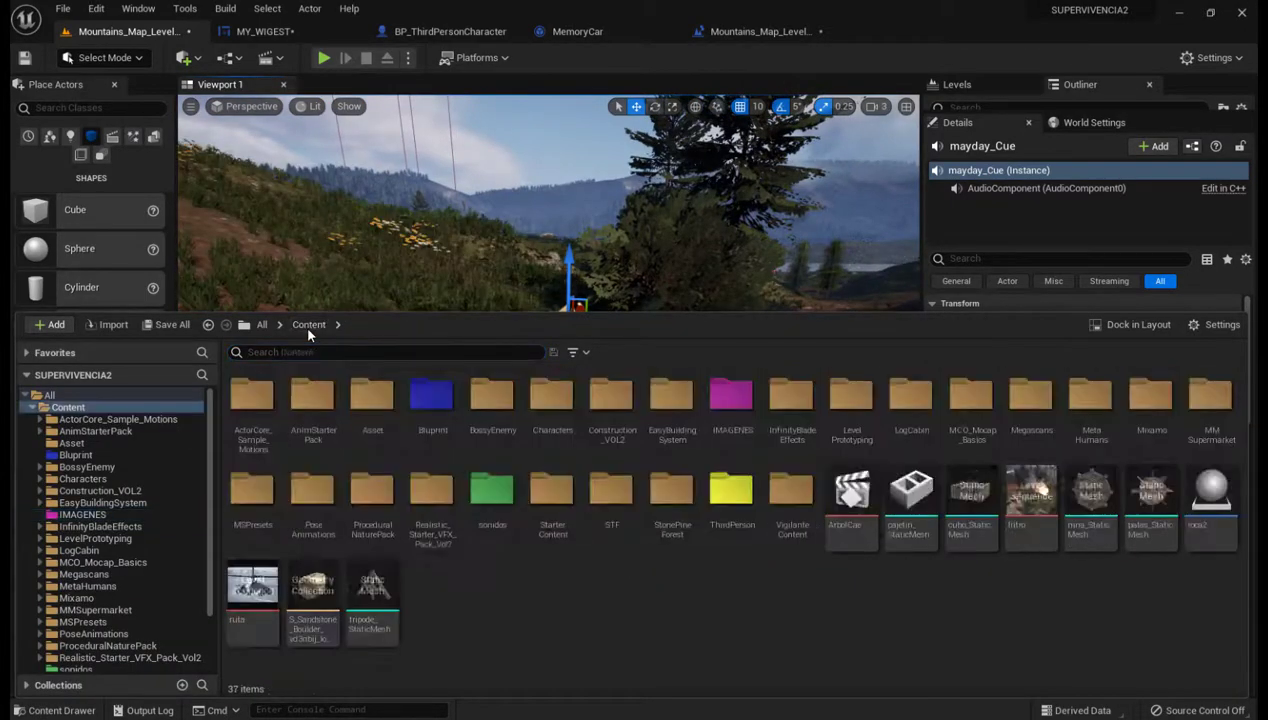
pyautogui.doubleClick(487, 520)
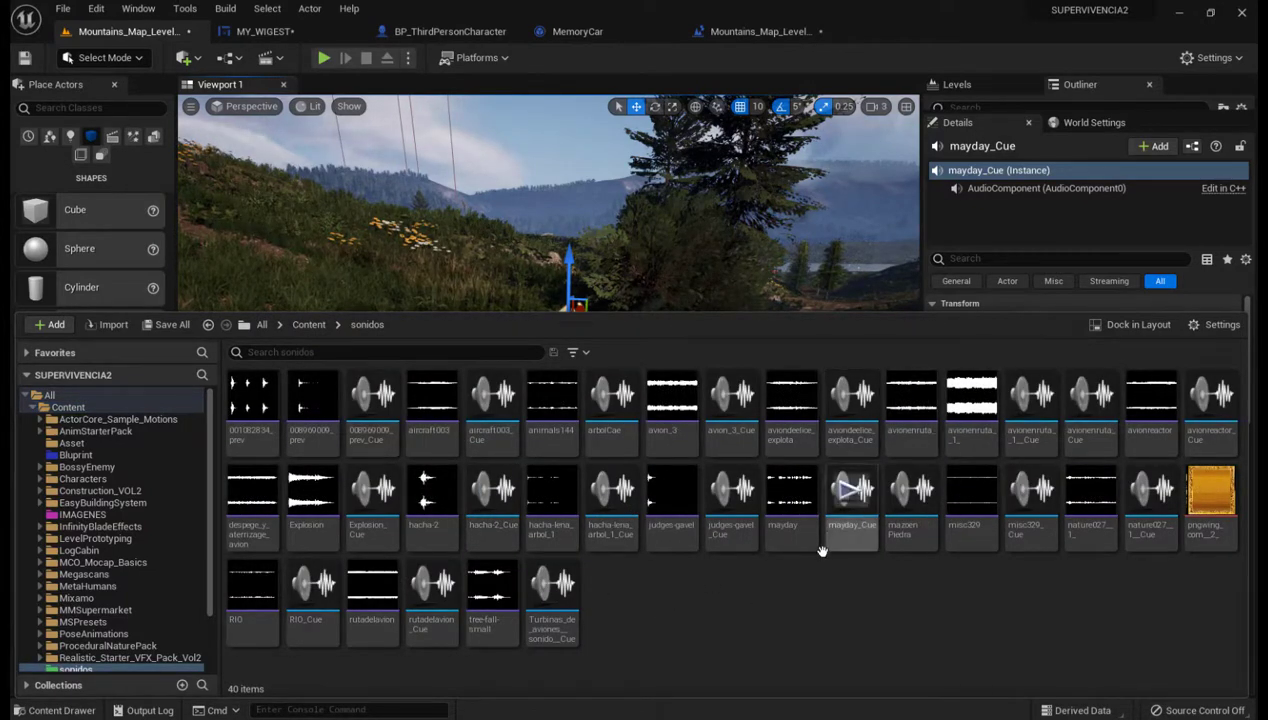
pyautogui.moveTo(774, 548)
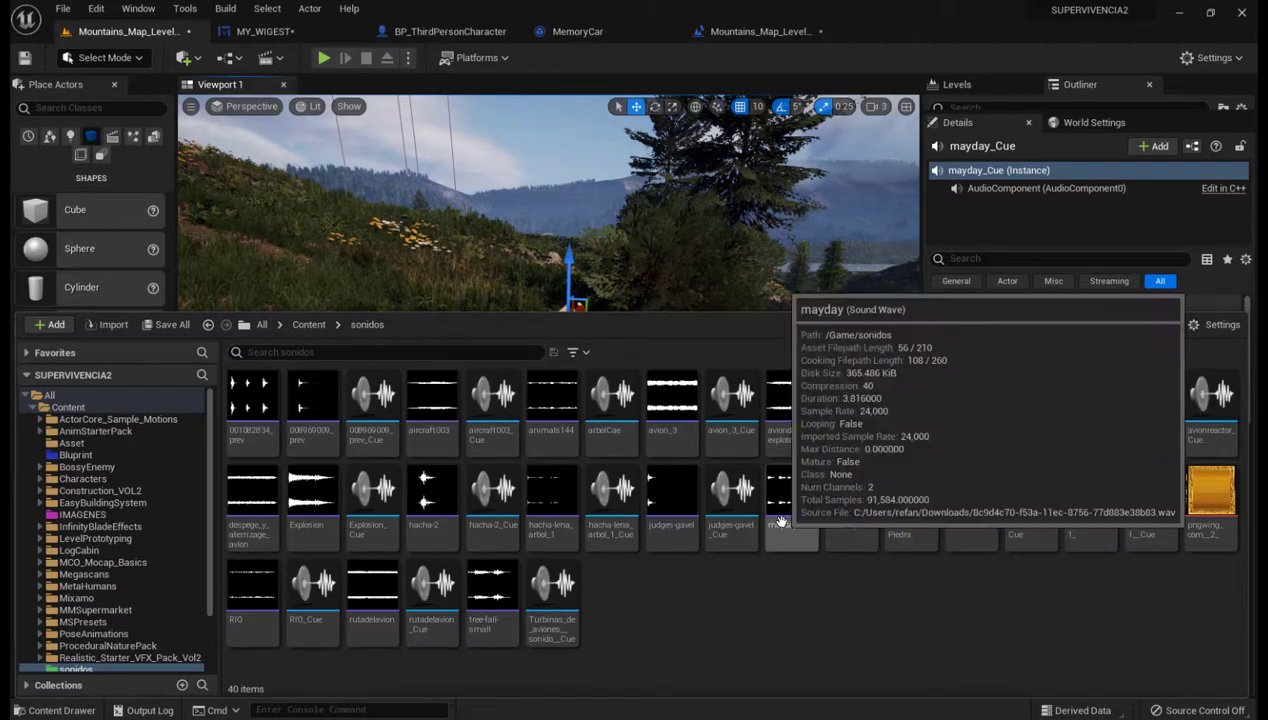
pyautogui.rightClick(782, 515)
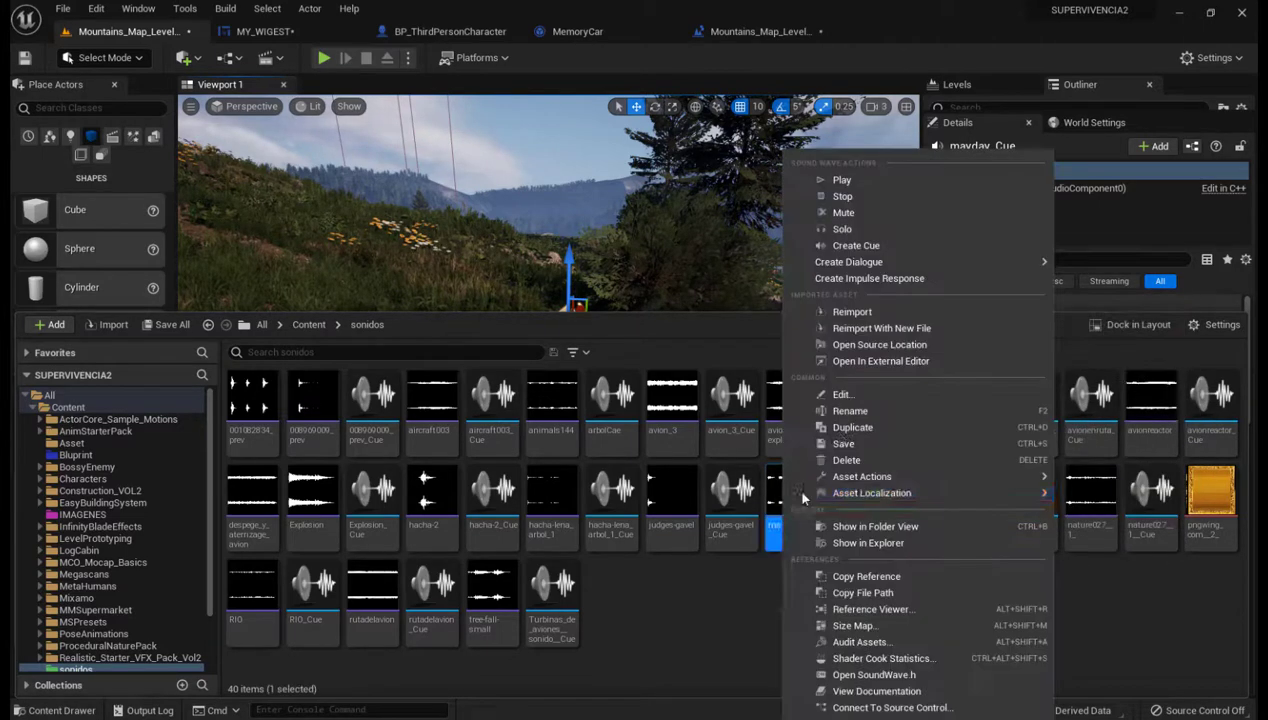
pyautogui.click(857, 245)
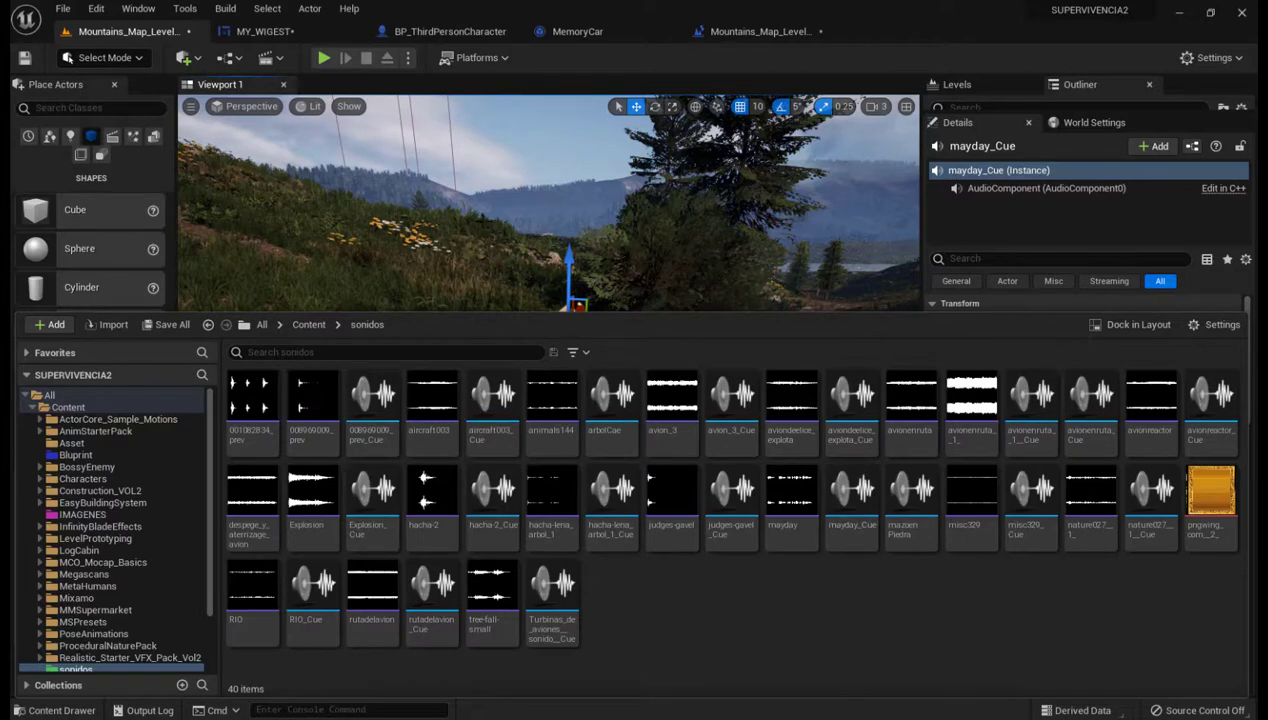
pyautogui.click(548, 330)
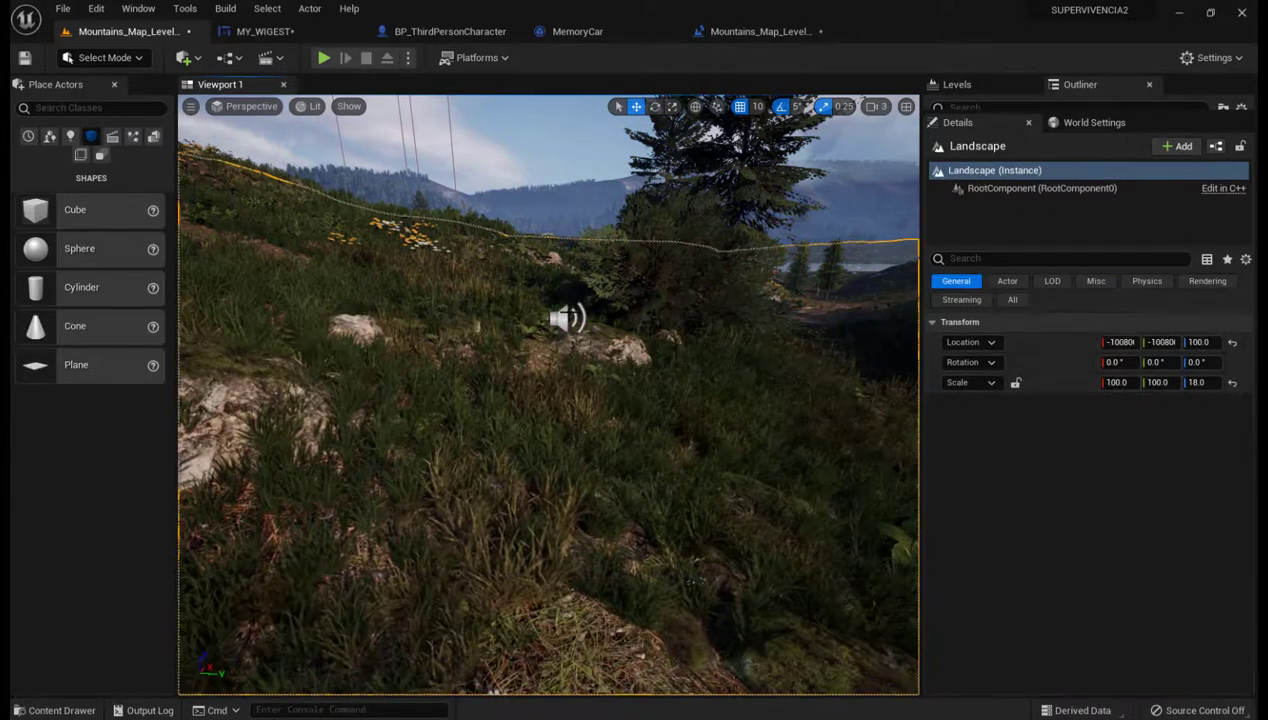
# Raise the mayday_Cue actor to Z -3010, glance at the Level Blueprint, and reopen the Content Drawer.
pyautogui.click(565, 318)
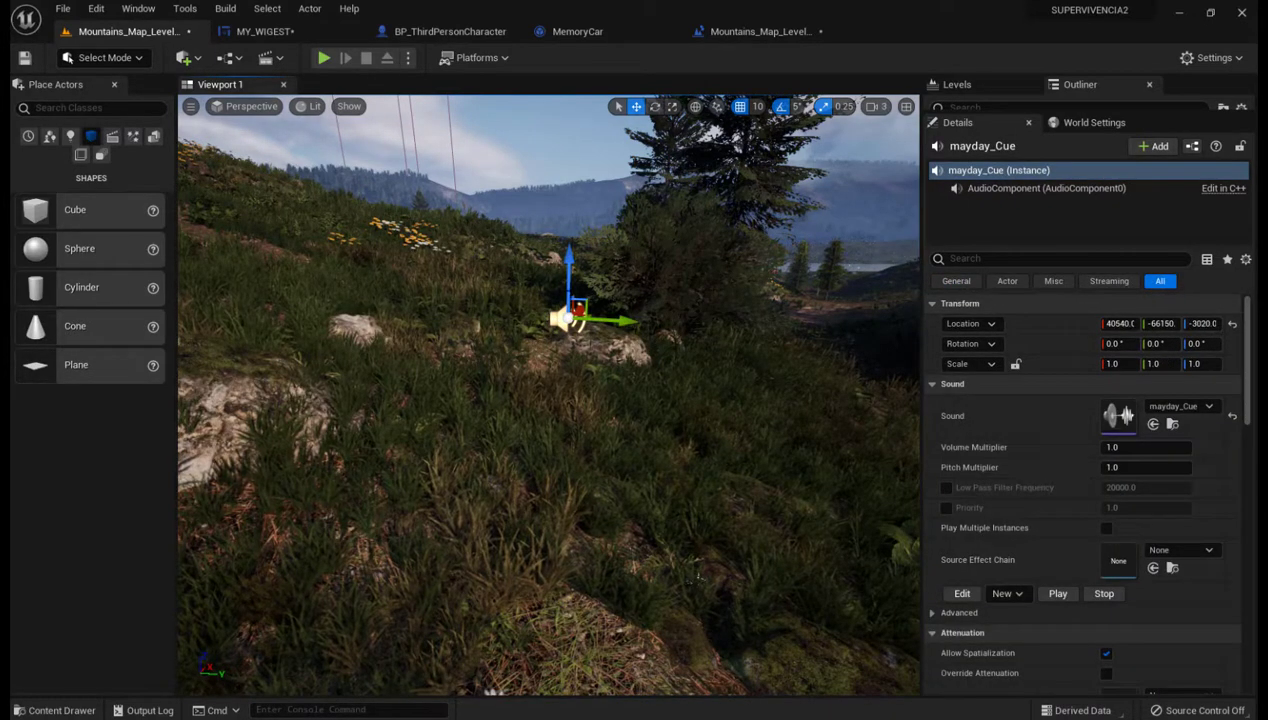
pyautogui.moveTo(569, 281); pyautogui.dragTo(563, 265)
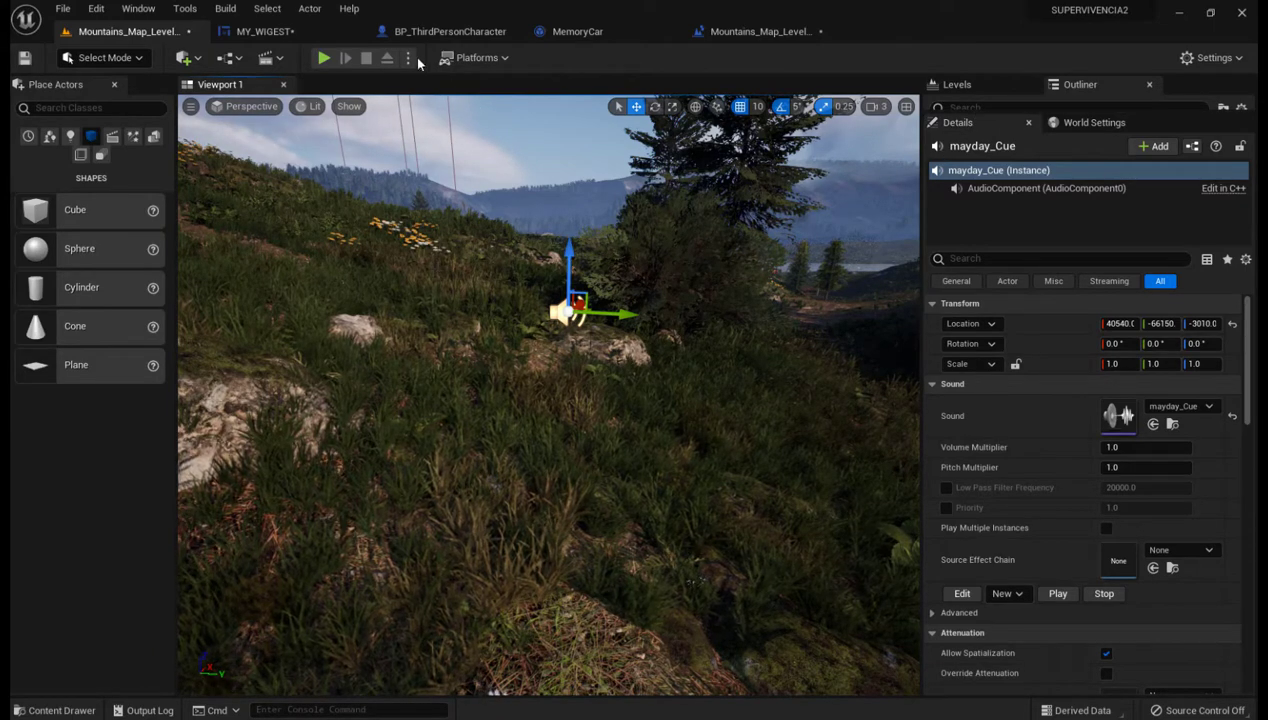
pyautogui.click(727, 37)
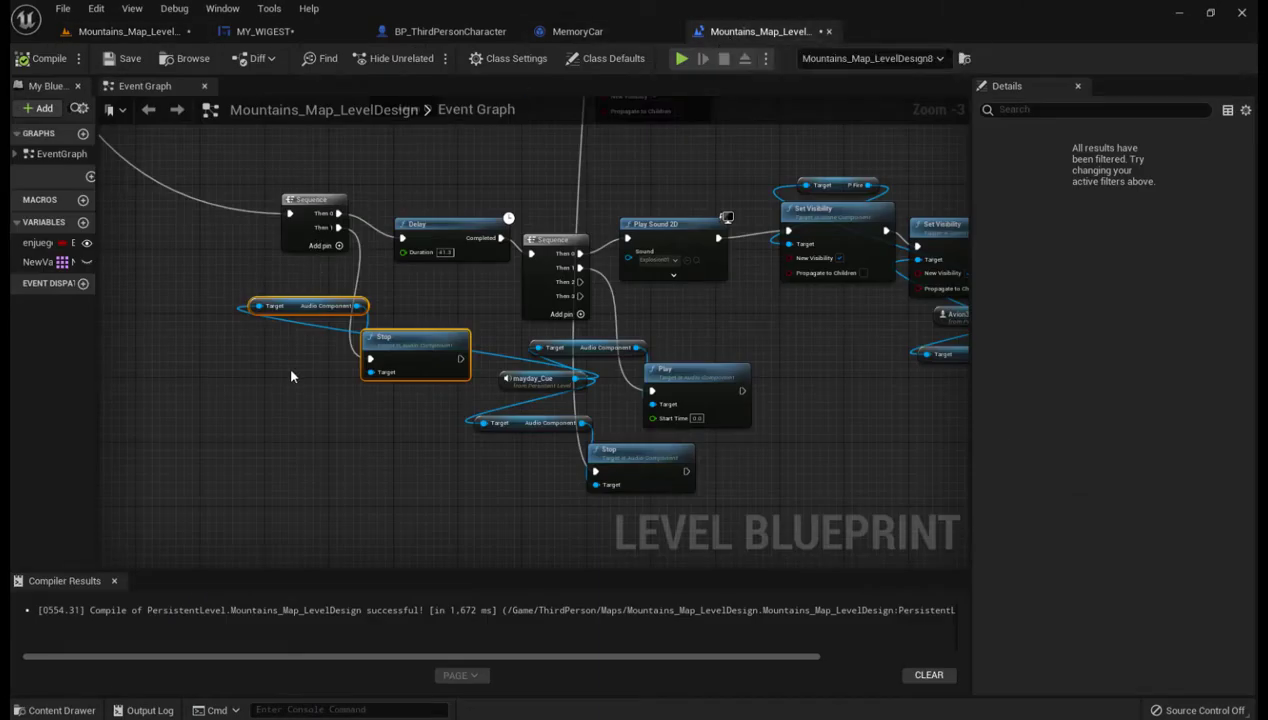
pyautogui.click(120, 33)
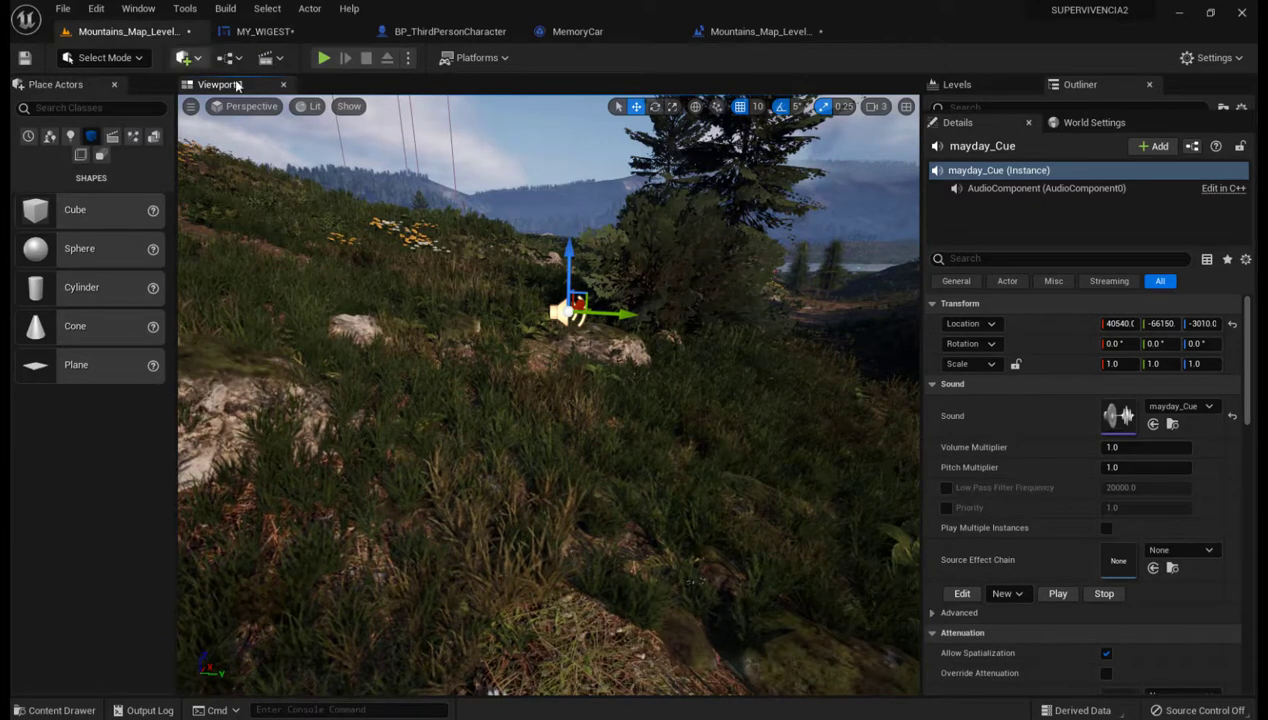
pyautogui.hotkey('ctrl', 'space')
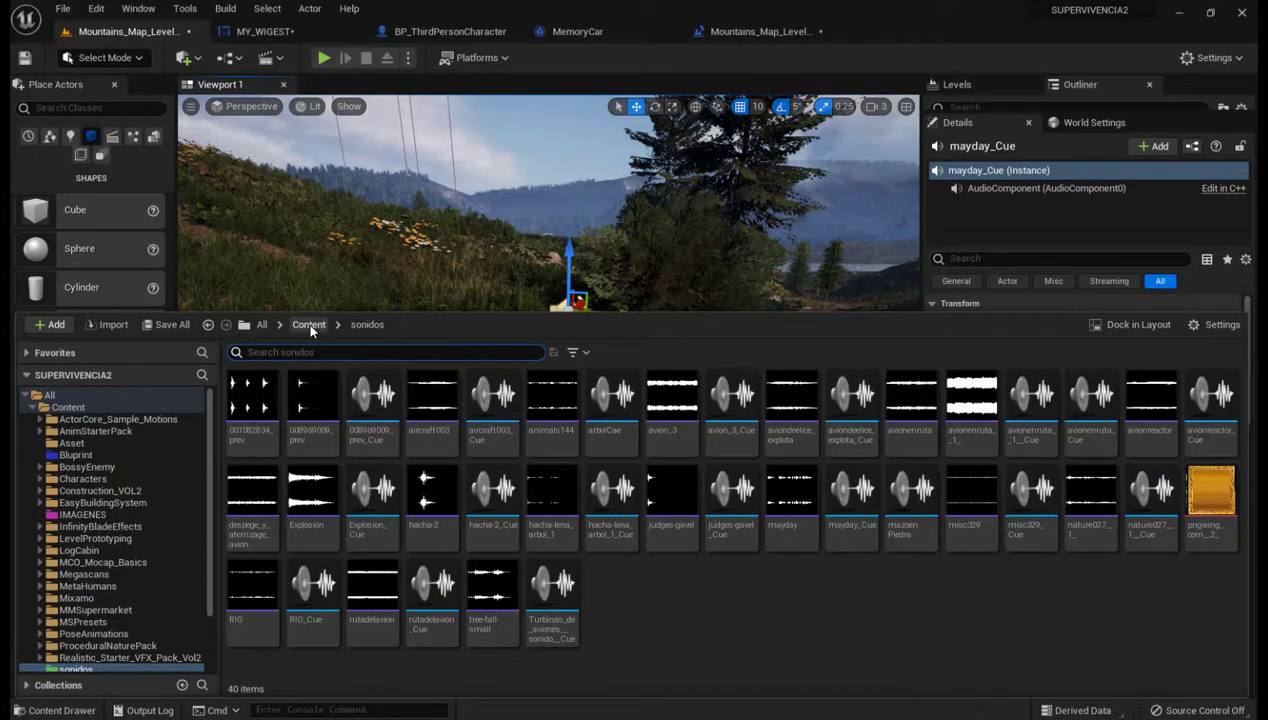
# Open the ruta Level Sequence from the Content root in a centred Sequencer window.
pyautogui.click(308, 324)
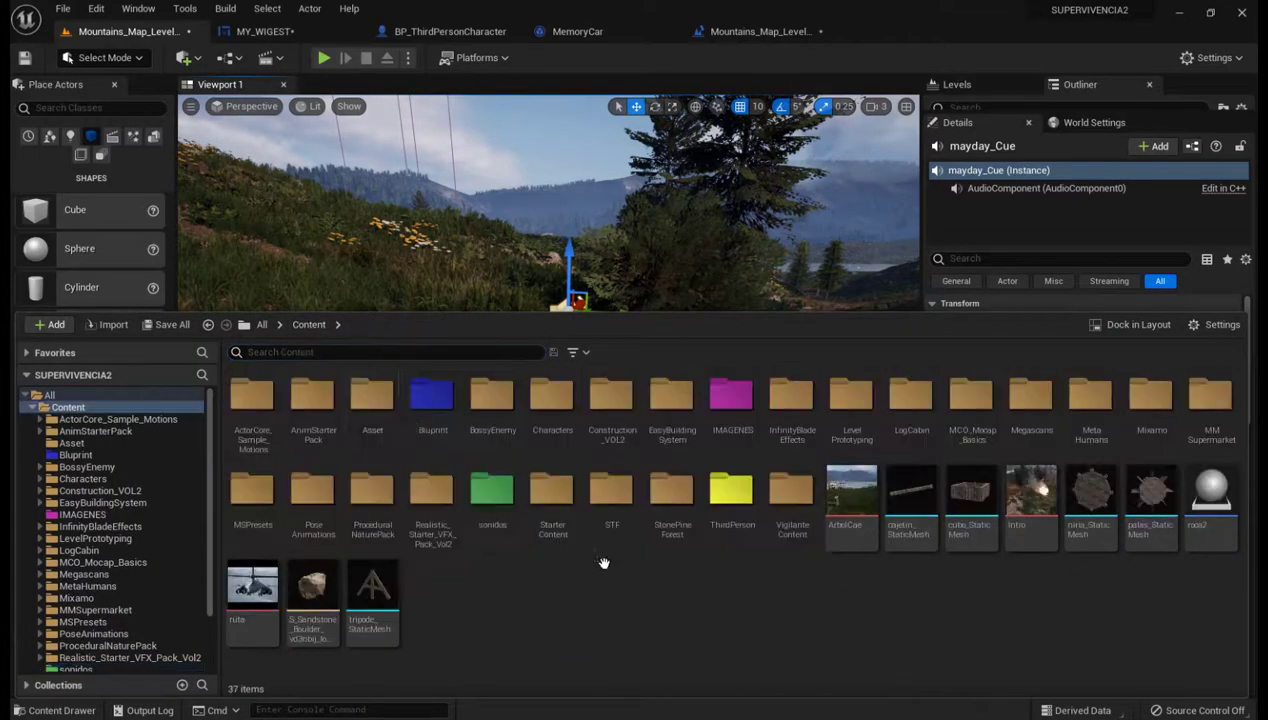
pyautogui.click(253, 594)
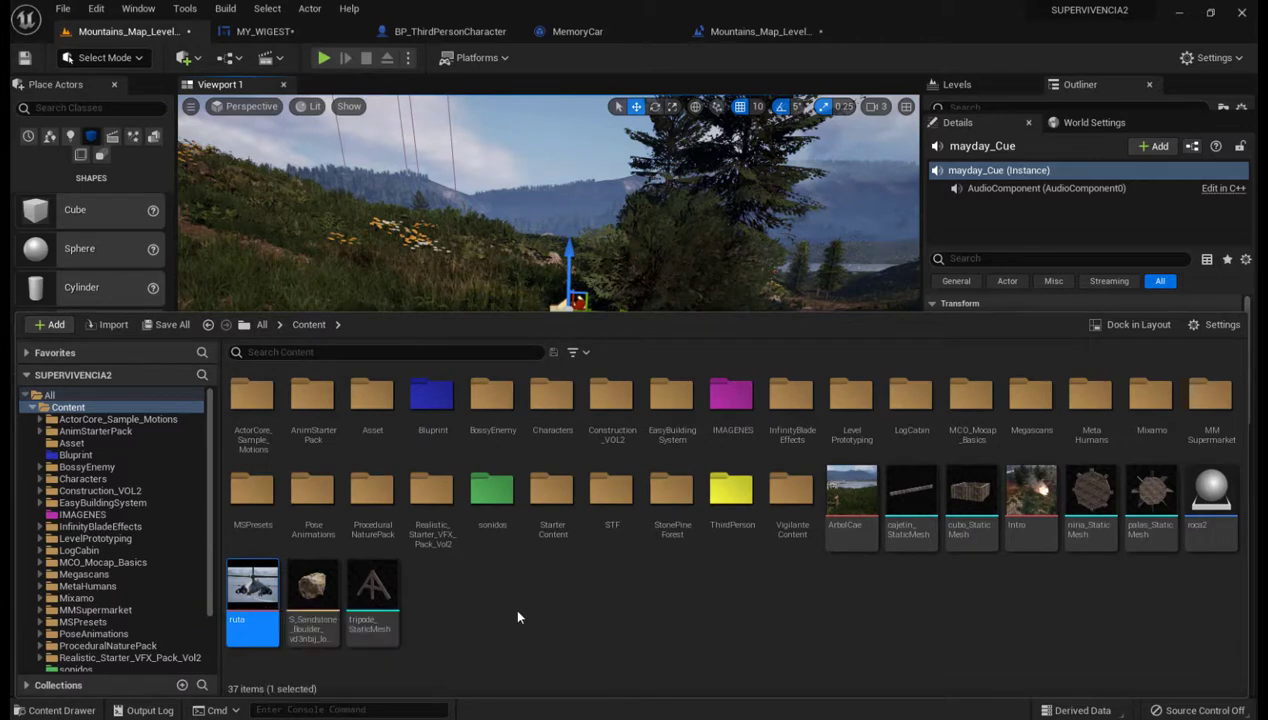
pyautogui.hotkey('ctrl', 'space')
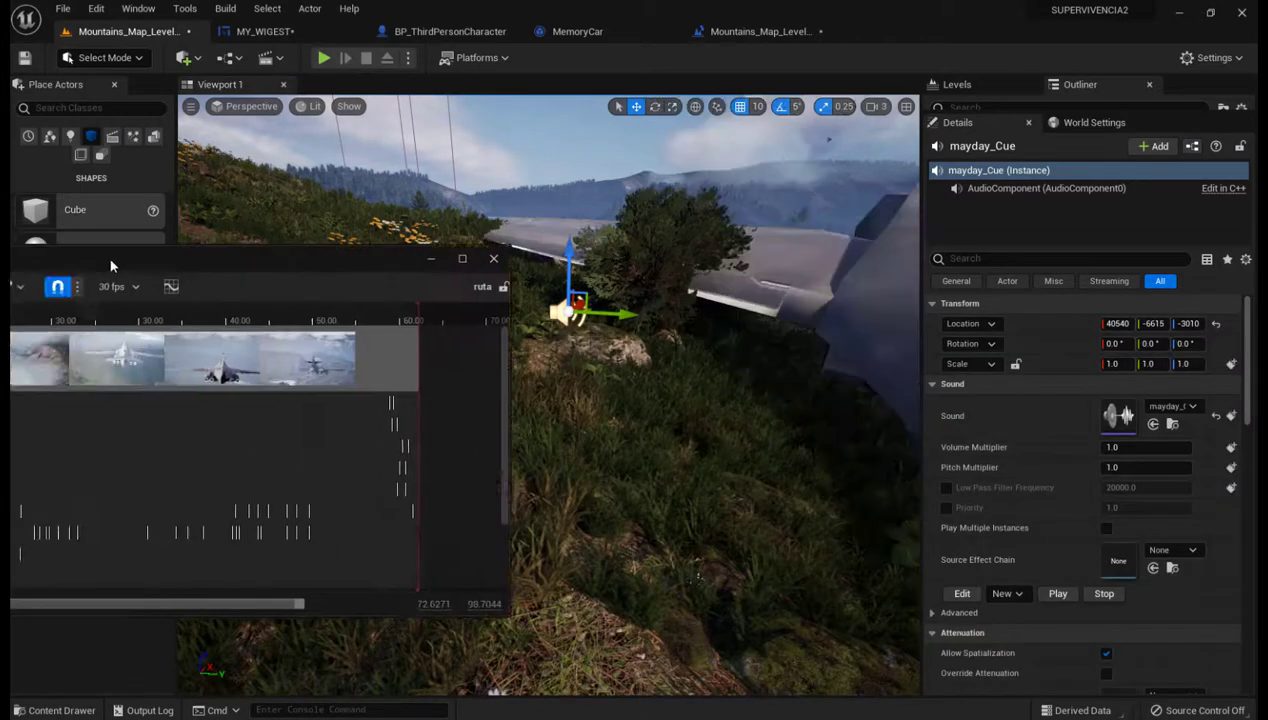
pyautogui.moveTo(109, 257); pyautogui.dragTo(631, 338)
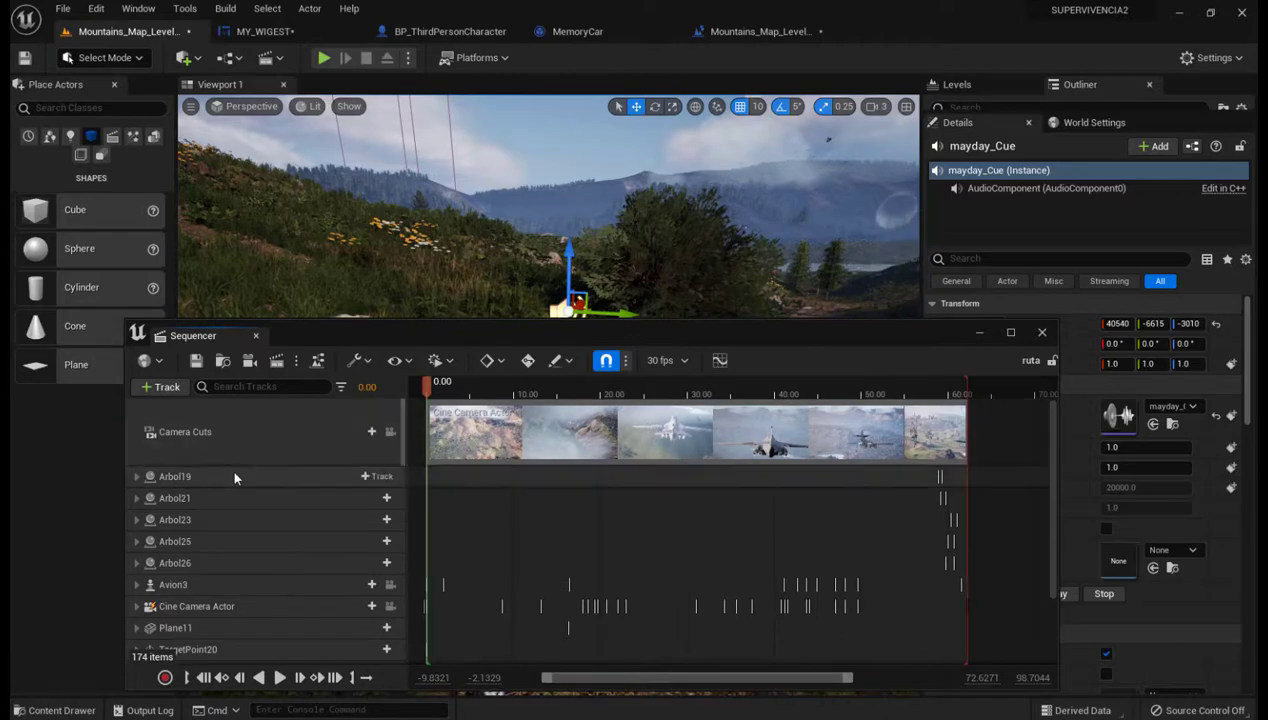
# Raise the viewport camera speed from 3 to 6.
pyautogui.click(194, 585)
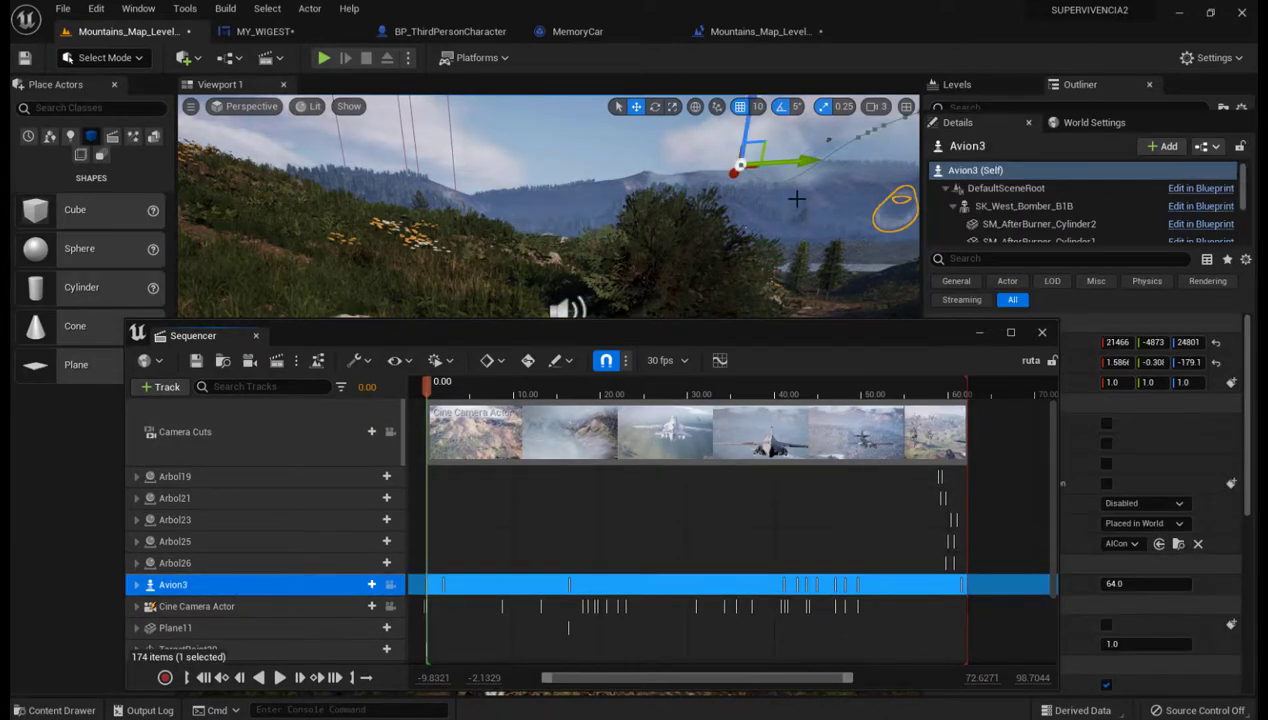
pyautogui.click(870, 114)
pyautogui.click(876, 106)
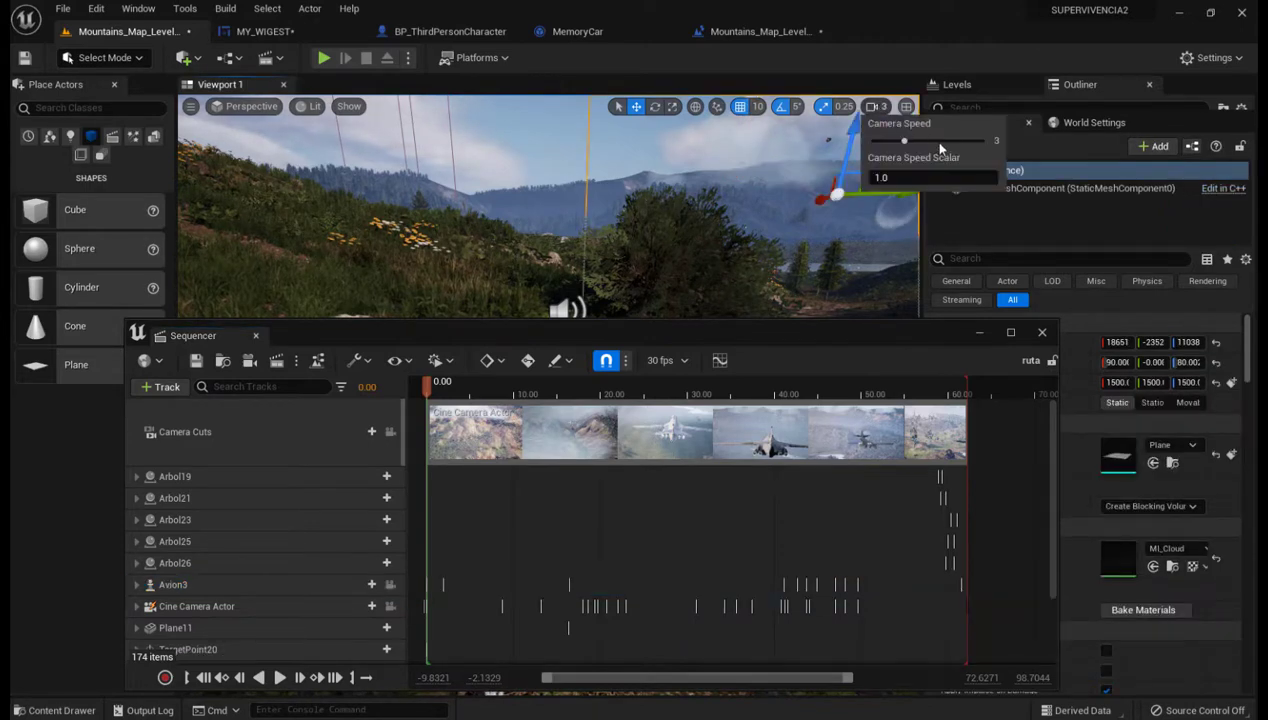
pyautogui.moveTo(930, 141); pyautogui.dragTo(951, 141)
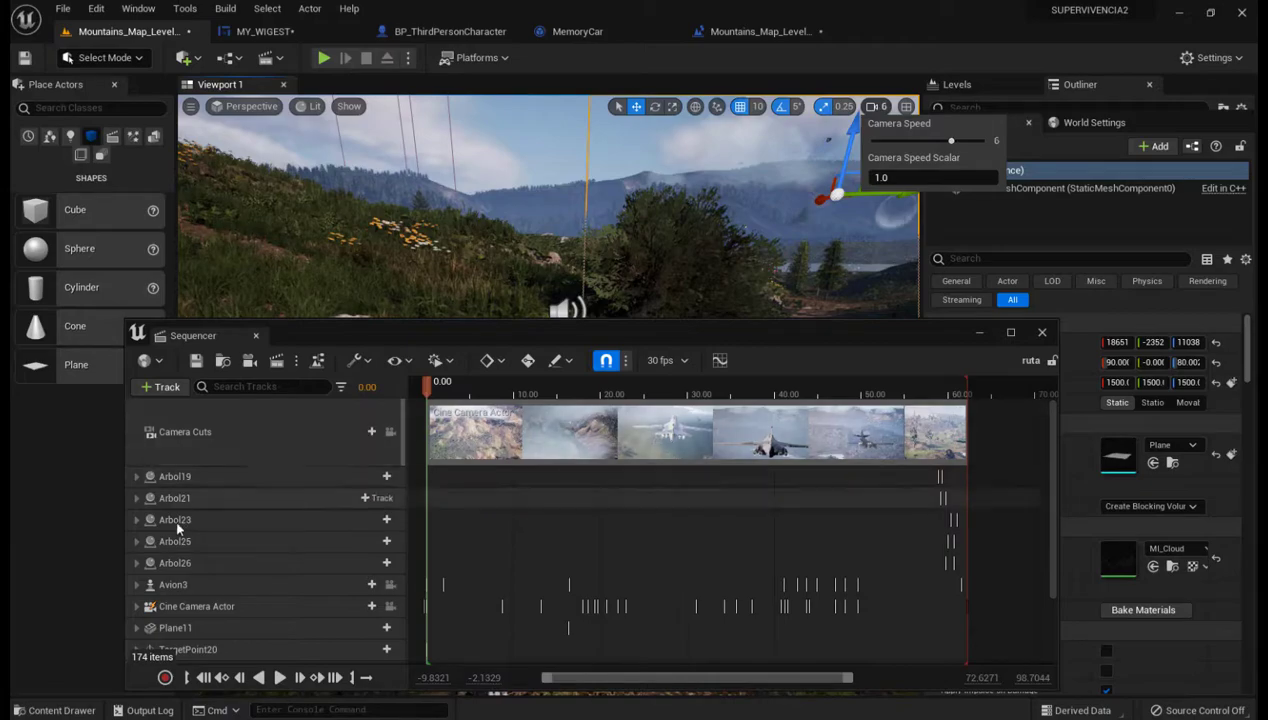
# Reselect the Avion3 track, frame the plane, and fly the view around it.
pyautogui.click(185, 582)
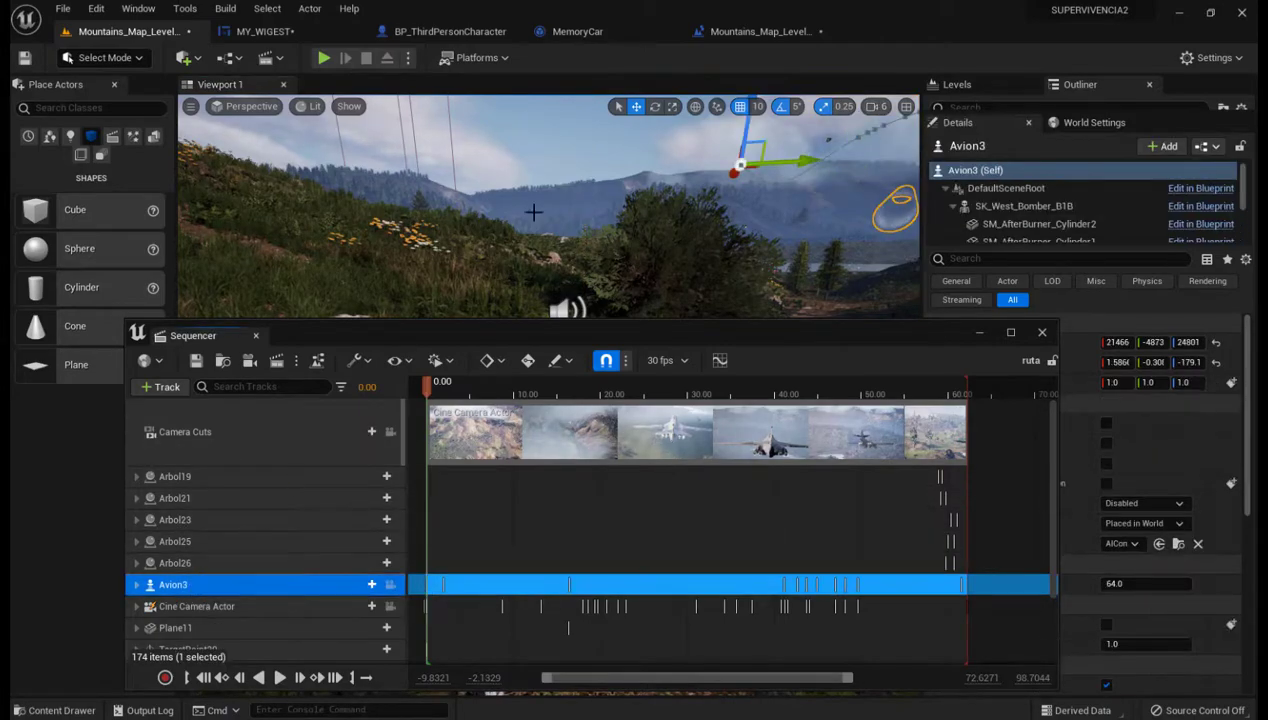
pyautogui.moveTo(532, 209)
pyautogui.mouseDown(button='right')
pyautogui.moveTo(540, 190)
pyautogui.moveTo(540, 215)
pyautogui.mouseUp(button='right')
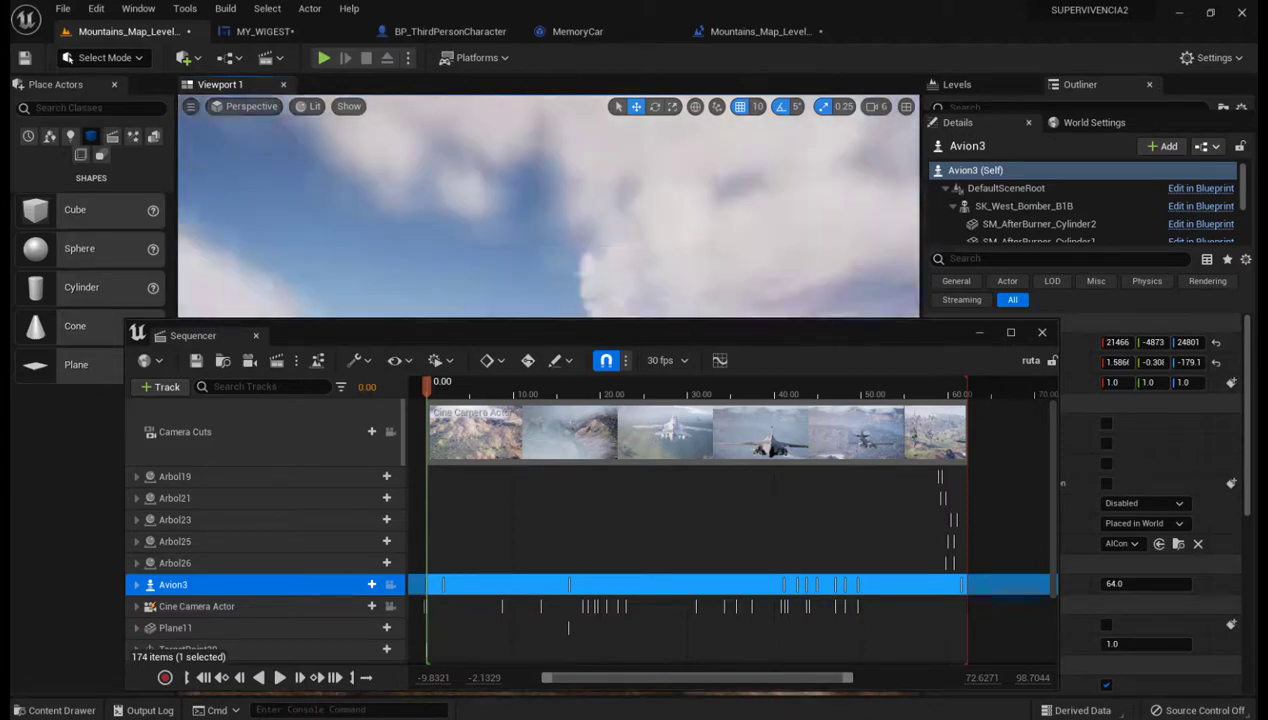
pyautogui.press('f')
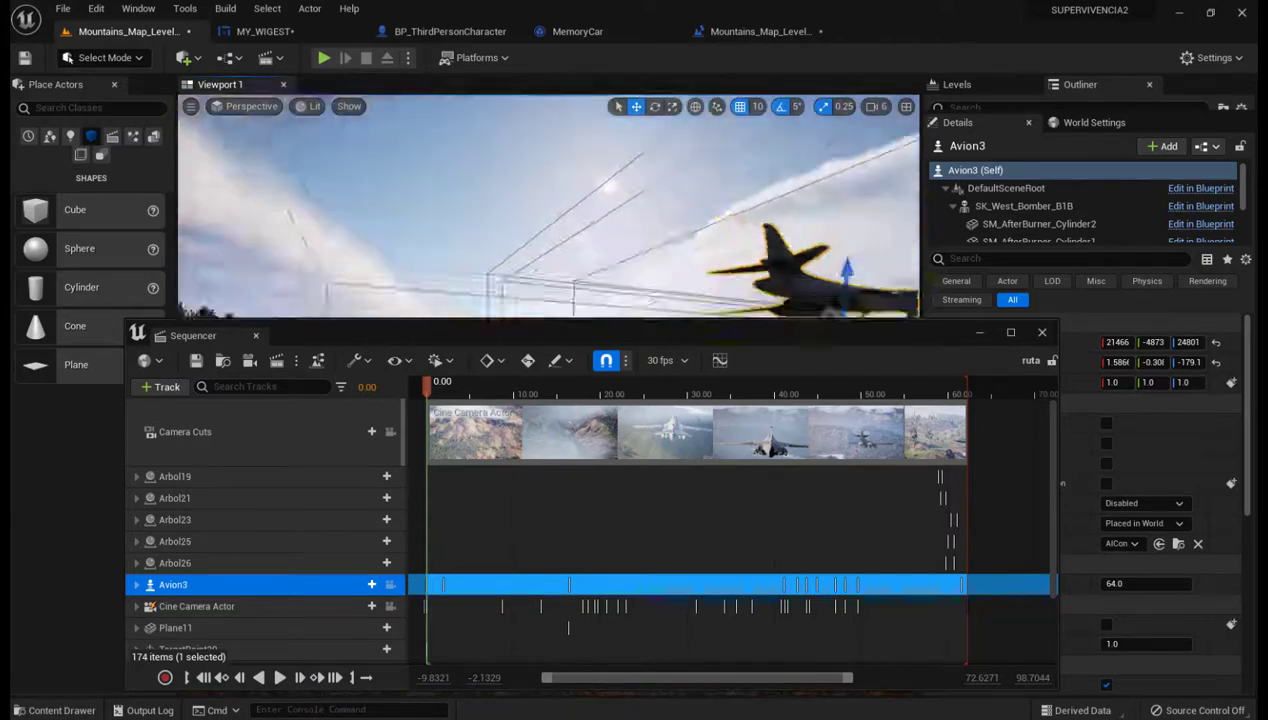
pyautogui.press('f')
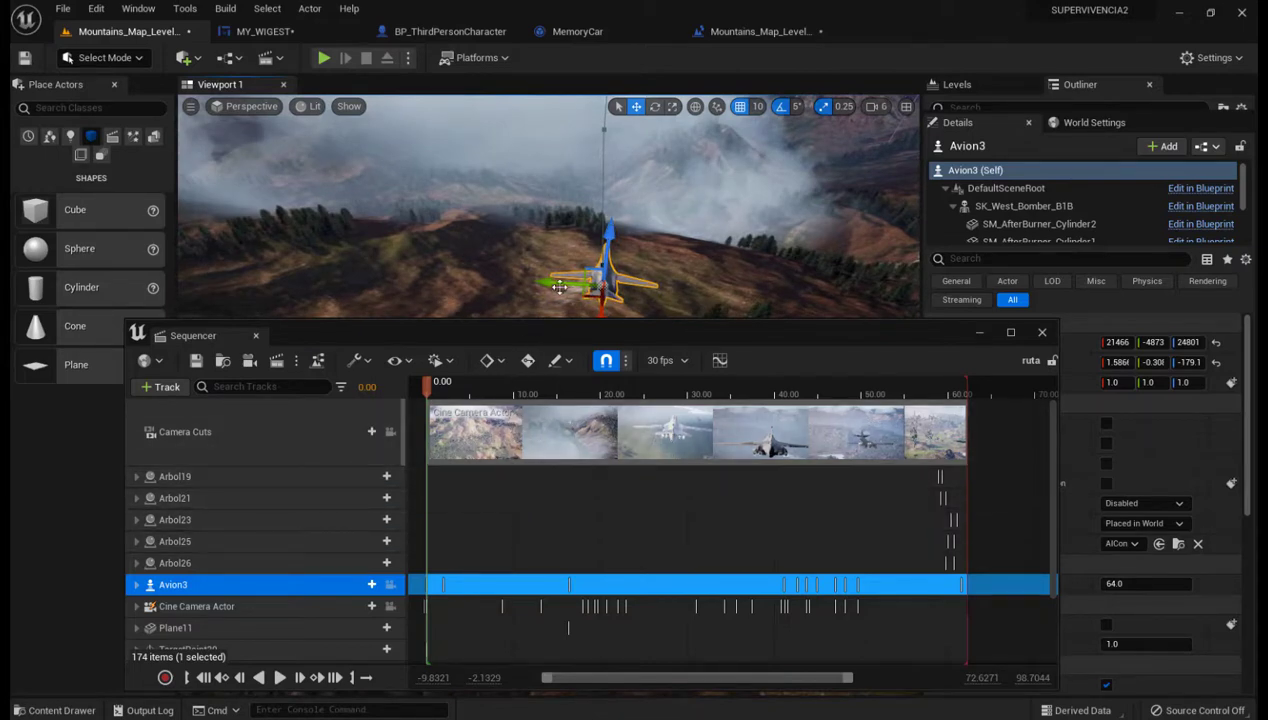
pyautogui.moveTo(559, 287); pyautogui.dragTo(600, 250, button='right')
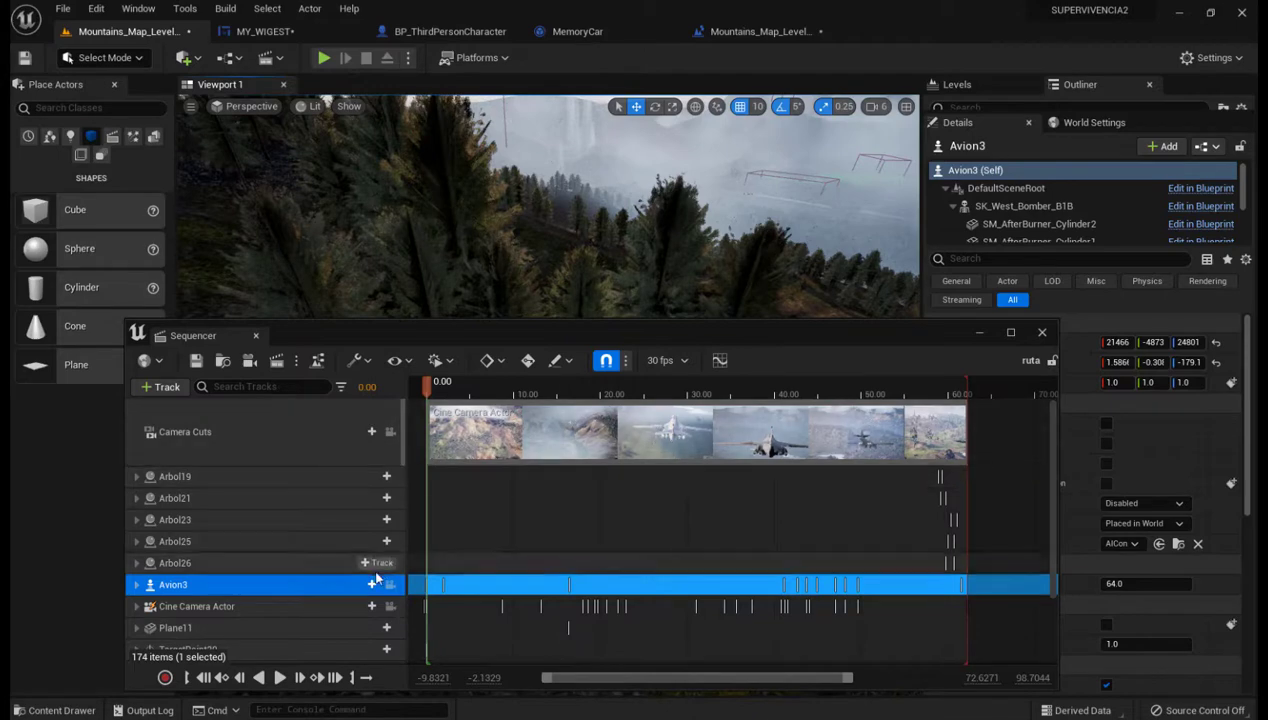
# Pilot the Cine Camera Actor in the viewport and lower the Sequencer to reveal it.
pyautogui.click(251, 606)
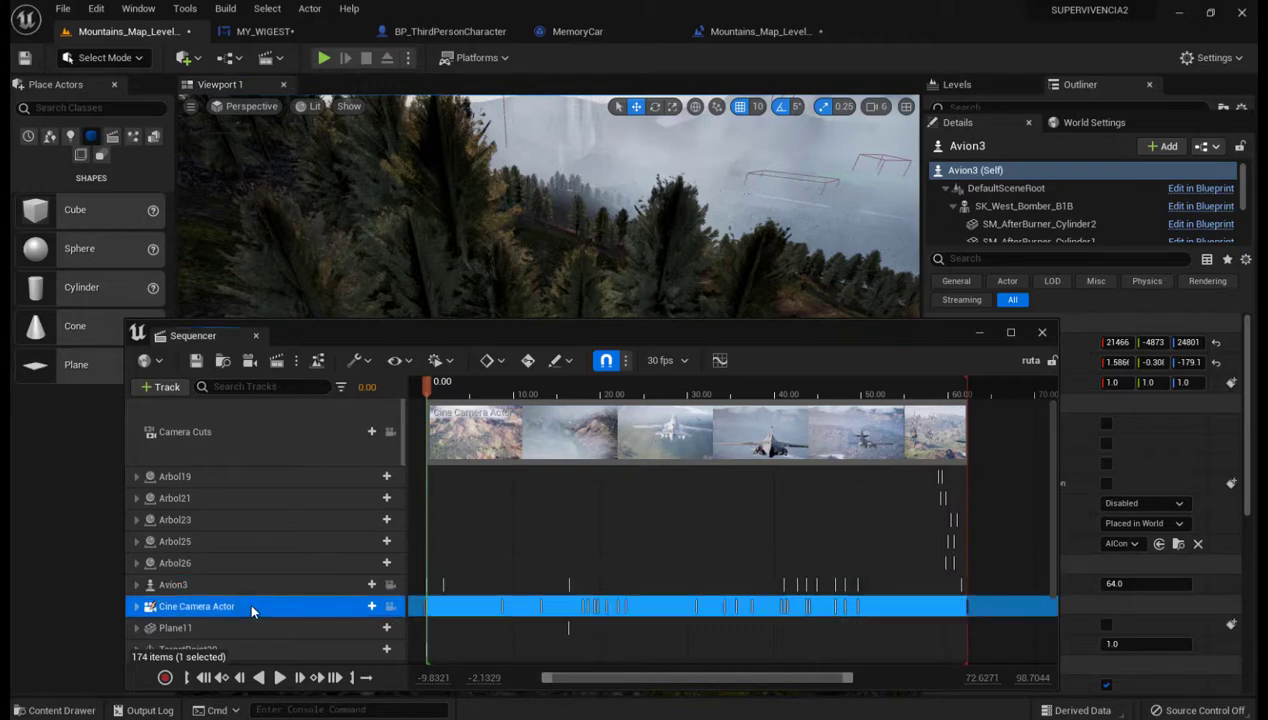
pyautogui.click(391, 607)
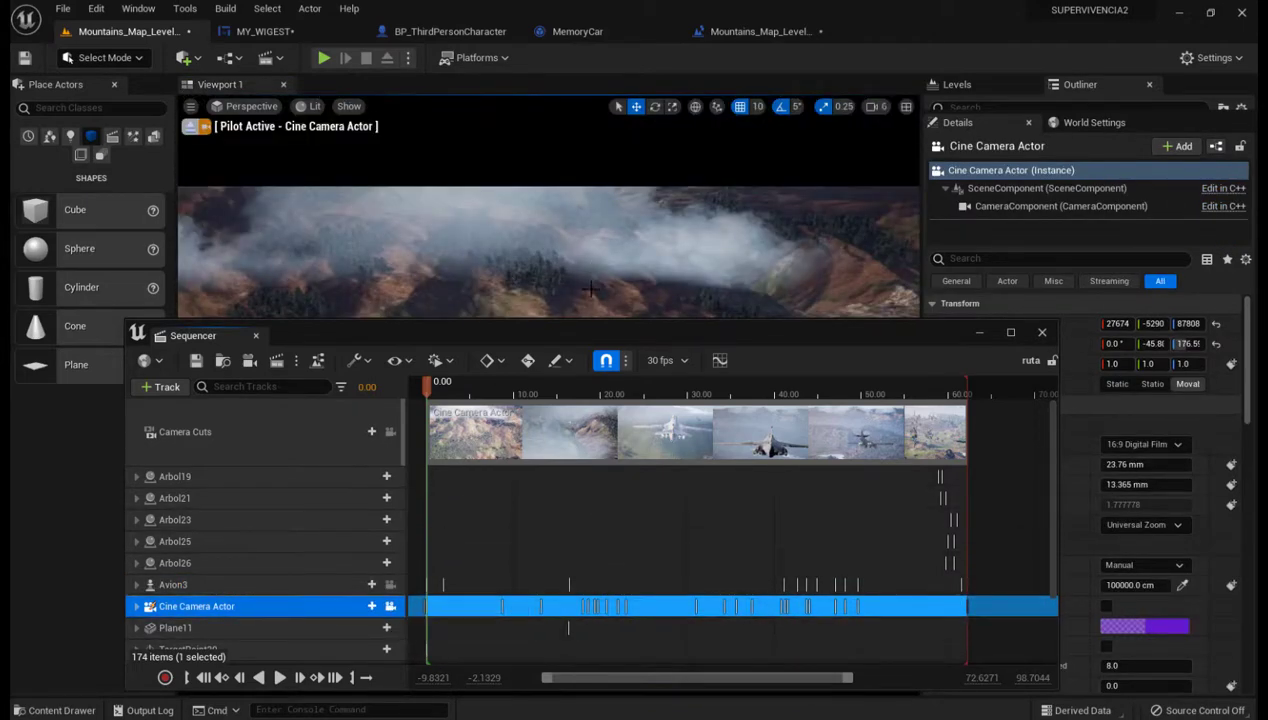
pyautogui.moveTo(580, 331); pyautogui.dragTo(599, 588)
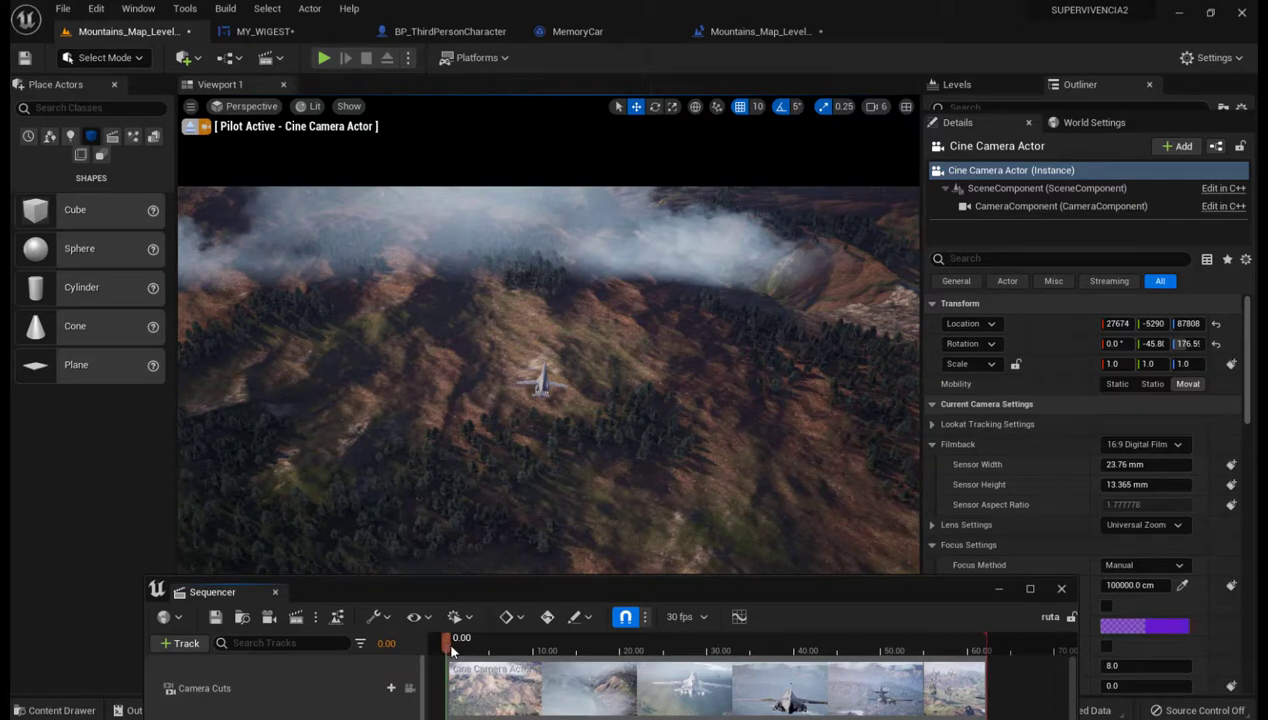
# Scrub the Camera Cuts playhead through the shot to about 43.6 seconds.
pyautogui.moveTo(461, 652); pyautogui.dragTo(513, 675)
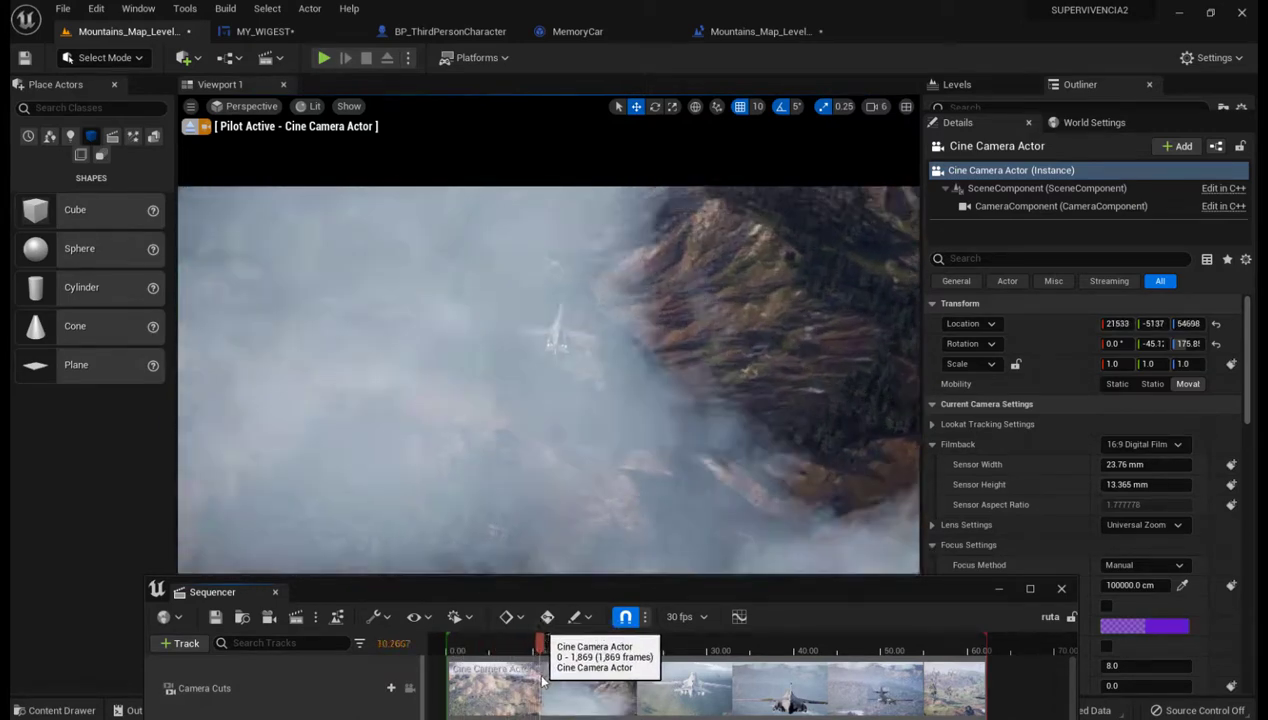
pyautogui.moveTo(513, 675); pyautogui.dragTo(676, 718)
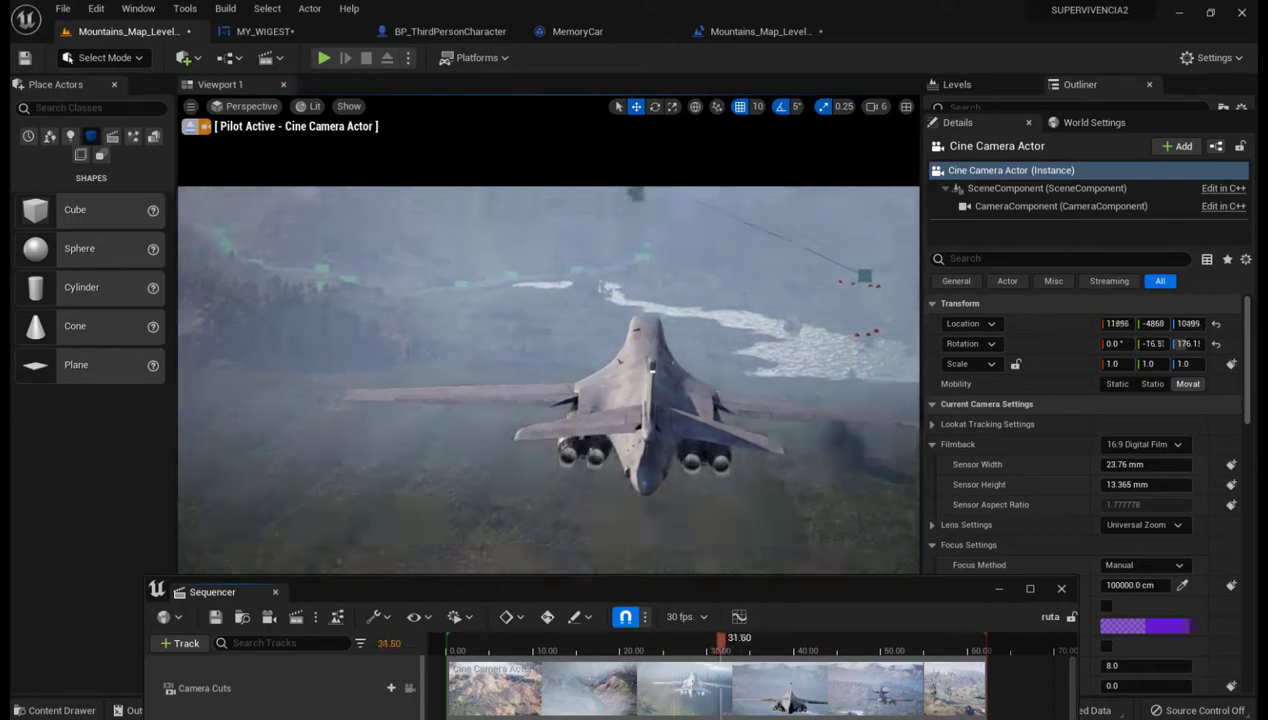
pyautogui.moveTo(676, 718)
pyautogui.mouseDown()
pyautogui.moveTo(745, 718)
pyautogui.moveTo(622, 713)
pyautogui.mouseUp()
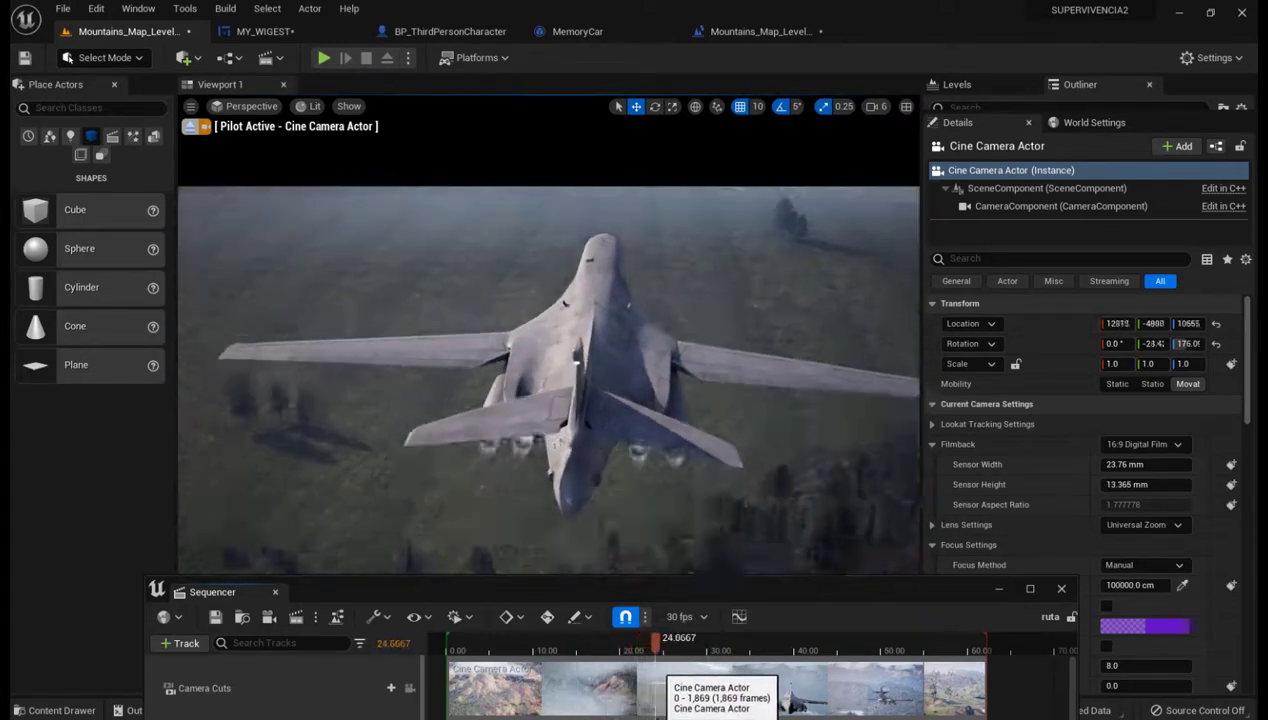
pyautogui.moveTo(622, 713)
pyautogui.mouseDown()
pyautogui.moveTo(828, 713)
pyautogui.moveTo(816, 713)
pyautogui.mouseUp()
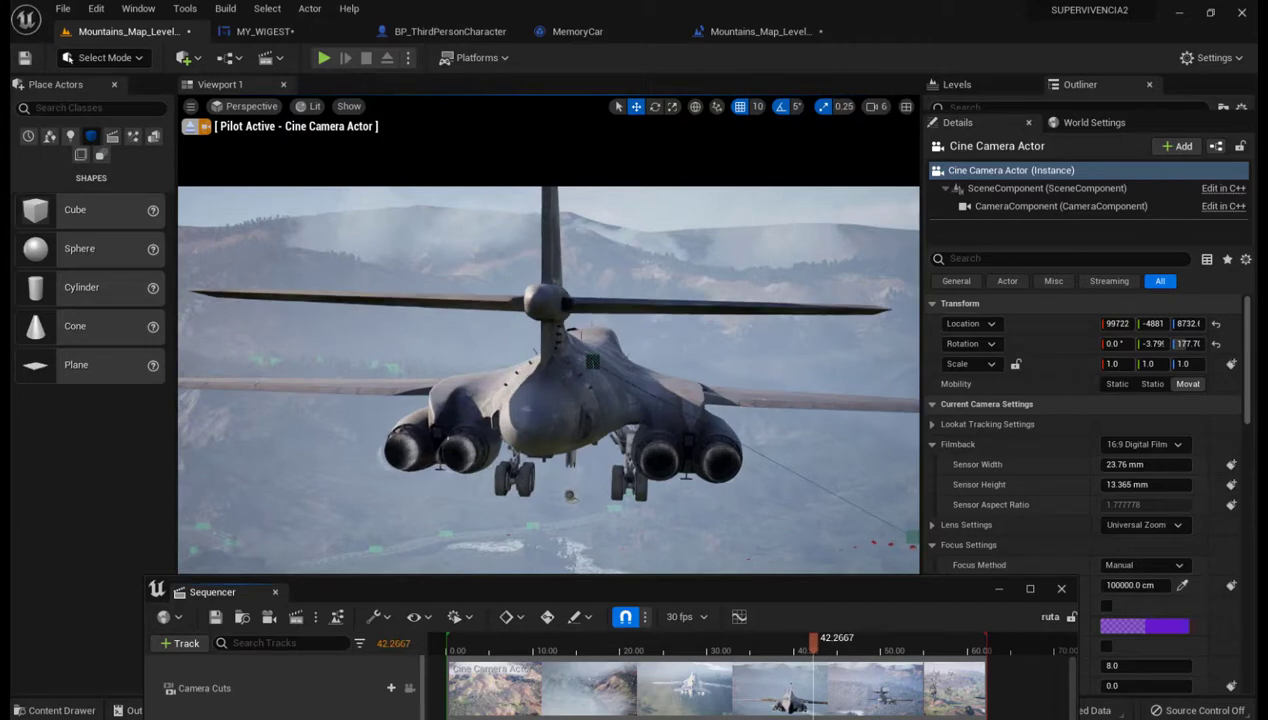
pyautogui.moveTo(816, 713); pyautogui.dragTo(825, 713)
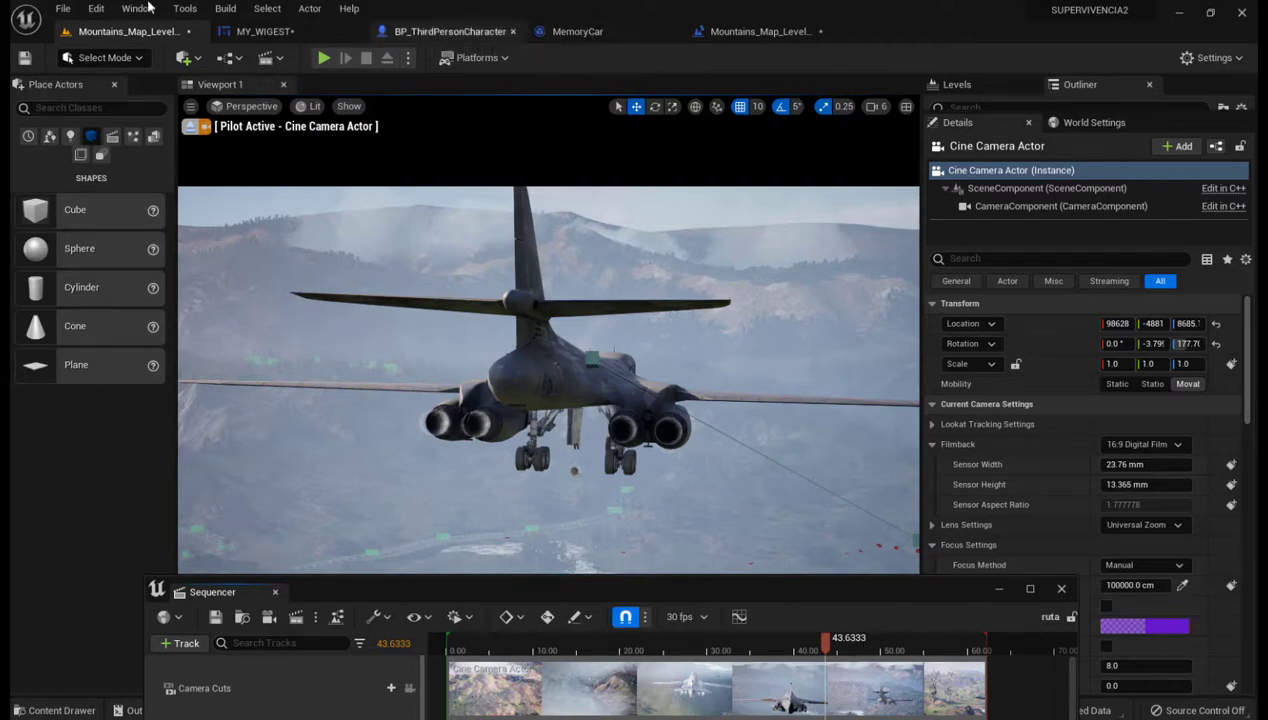
# Open the Level Blueprint Event Graph and survey the mayday sound nodes and comment groups.
pyautogui.click(732, 33)
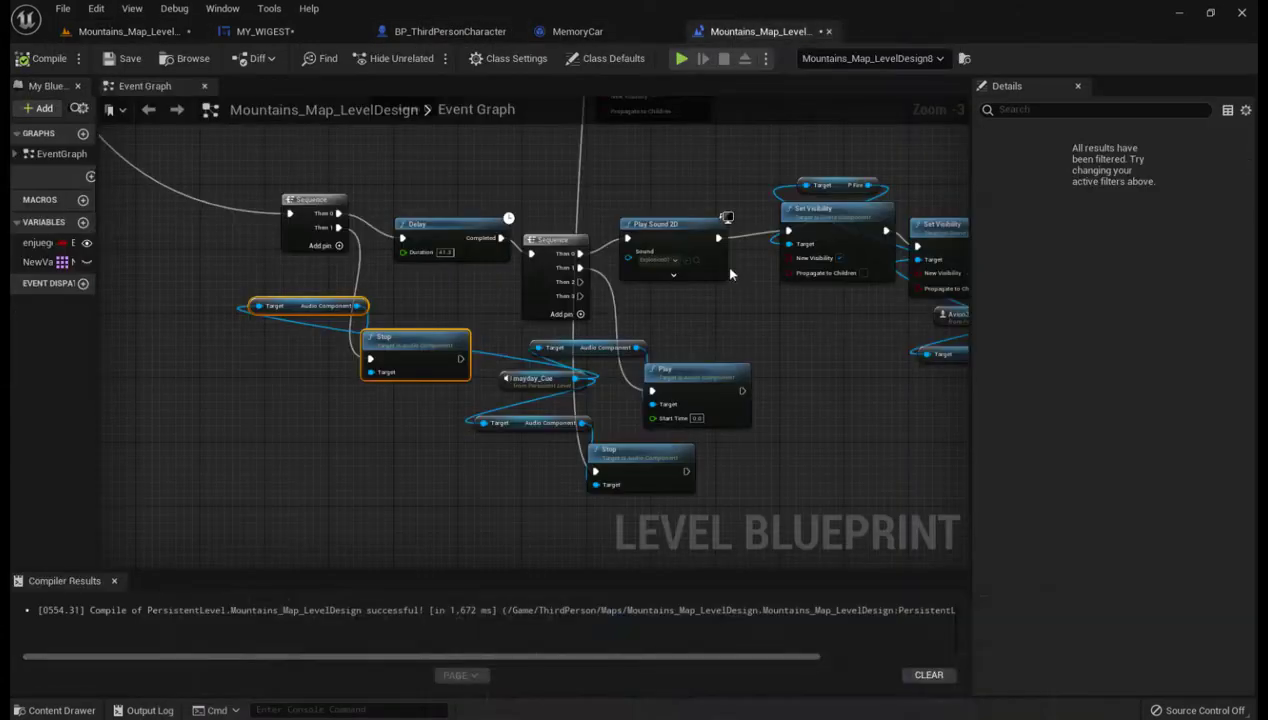
pyautogui.scroll(-1, 330, 435)
pyautogui.scroll(-1, 431, 512)
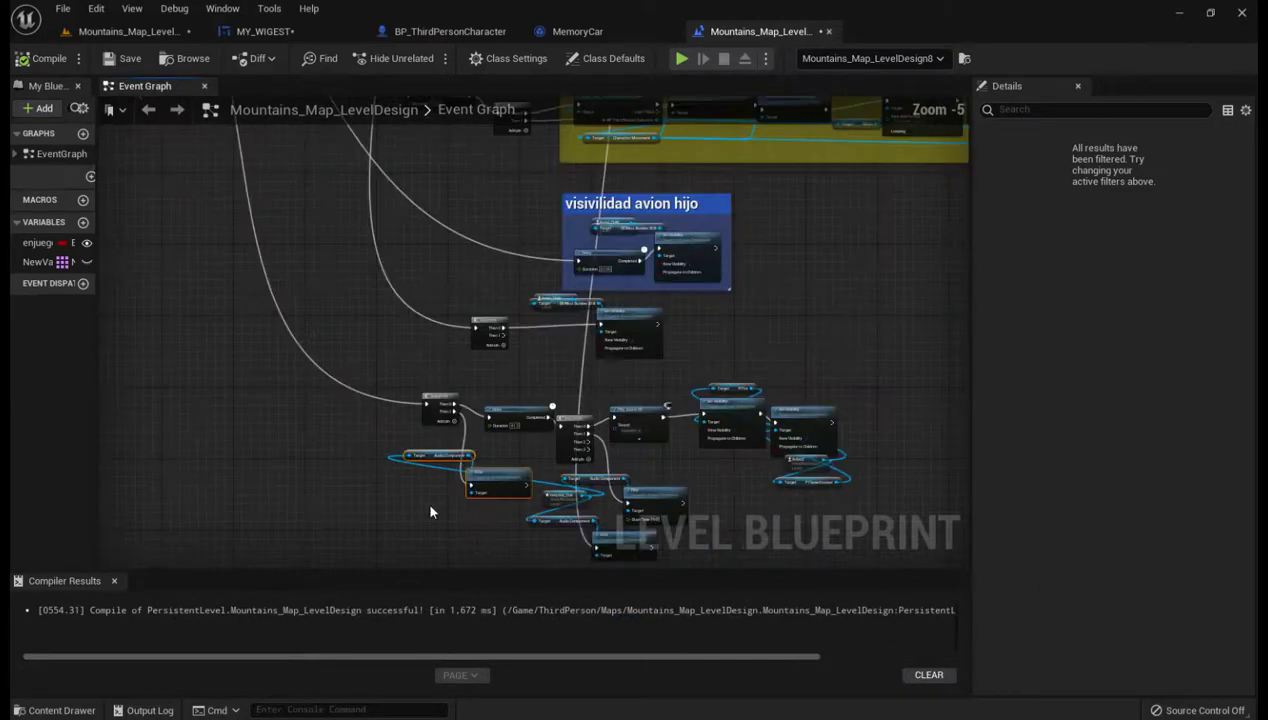
pyautogui.scroll(5, 398, 488)
pyautogui.moveTo(401, 482); pyautogui.dragTo(301, 522, button='right')
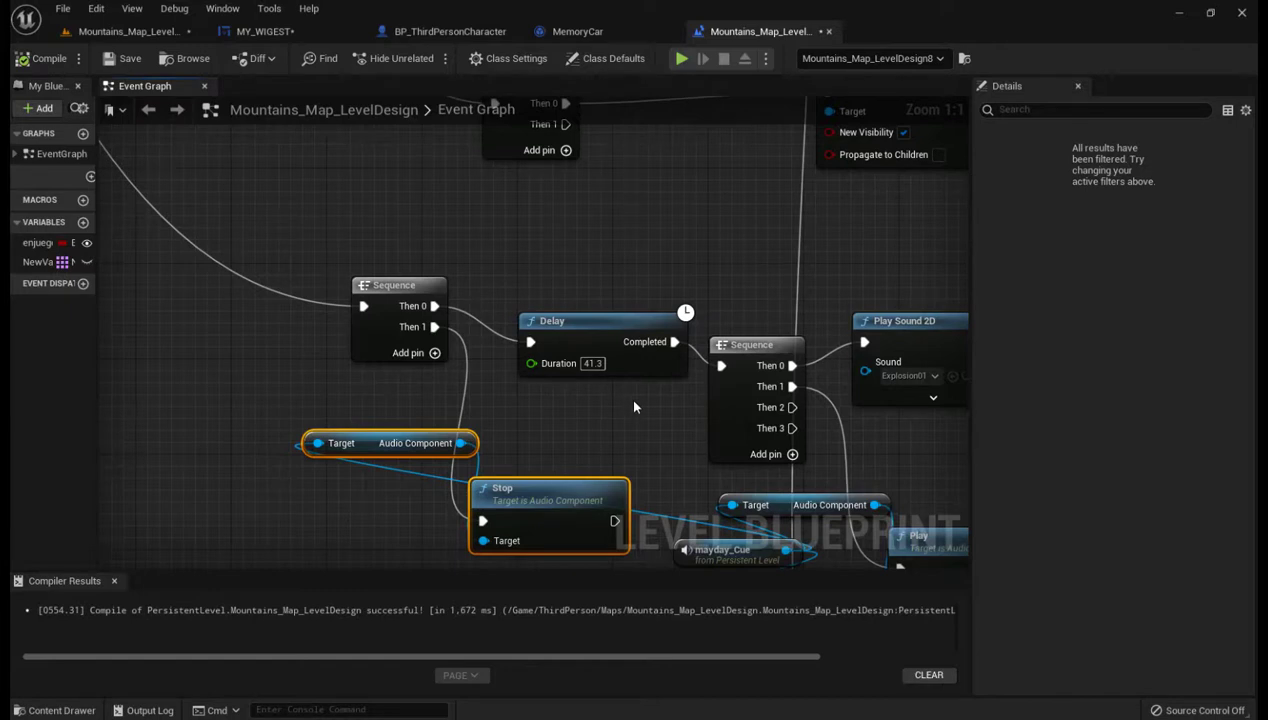
pyautogui.moveTo(634, 407); pyautogui.dragTo(594, 448, button='right')
pyautogui.scroll(-1, 594, 448)
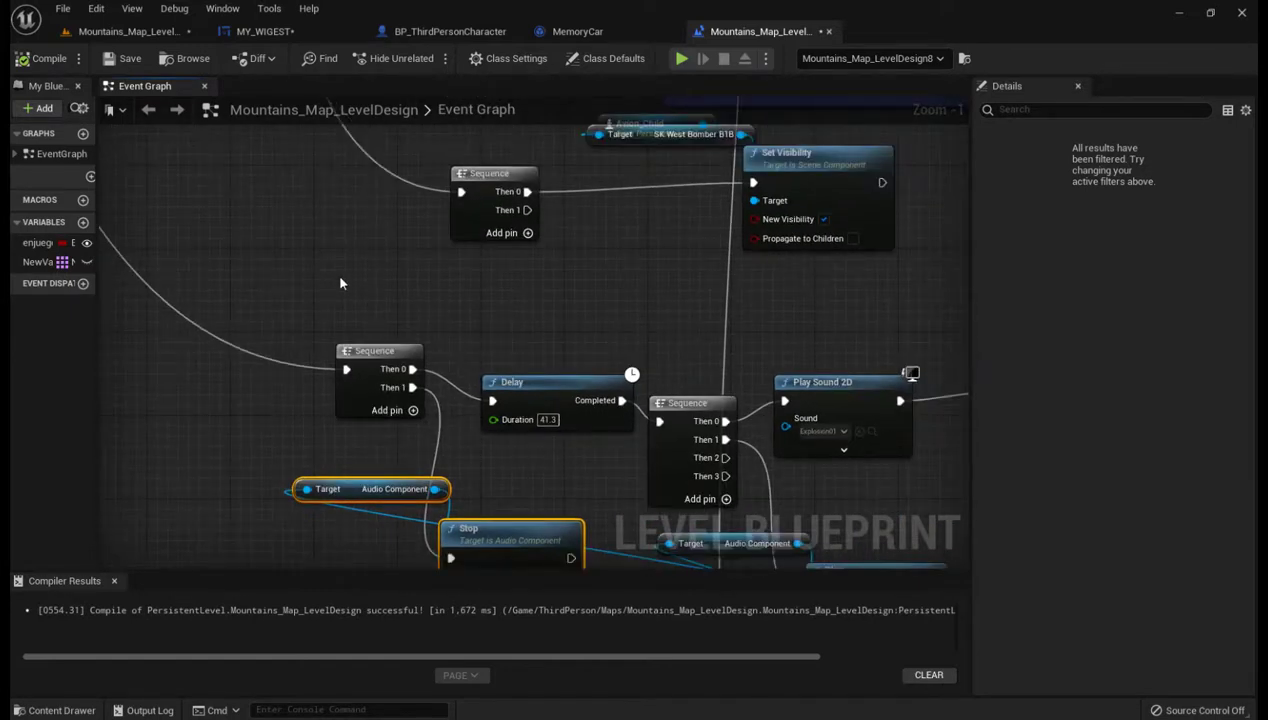
pyautogui.moveTo(340, 284); pyautogui.dragTo(368, 286, button='right')
pyautogui.scroll(-5, 672, 395)
pyautogui.scroll(-1, 672, 395)
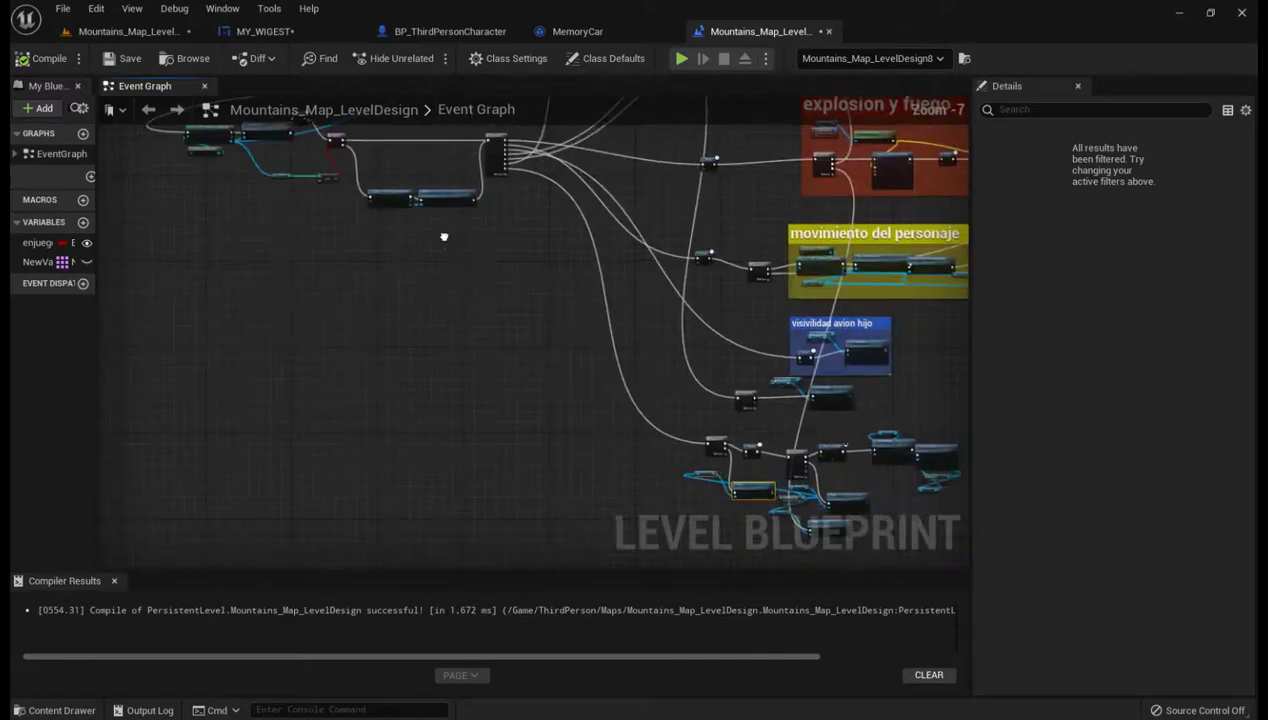
pyautogui.moveTo(444, 235); pyautogui.dragTo(433, 410, button='right')
pyautogui.scroll(4, 424, 428)
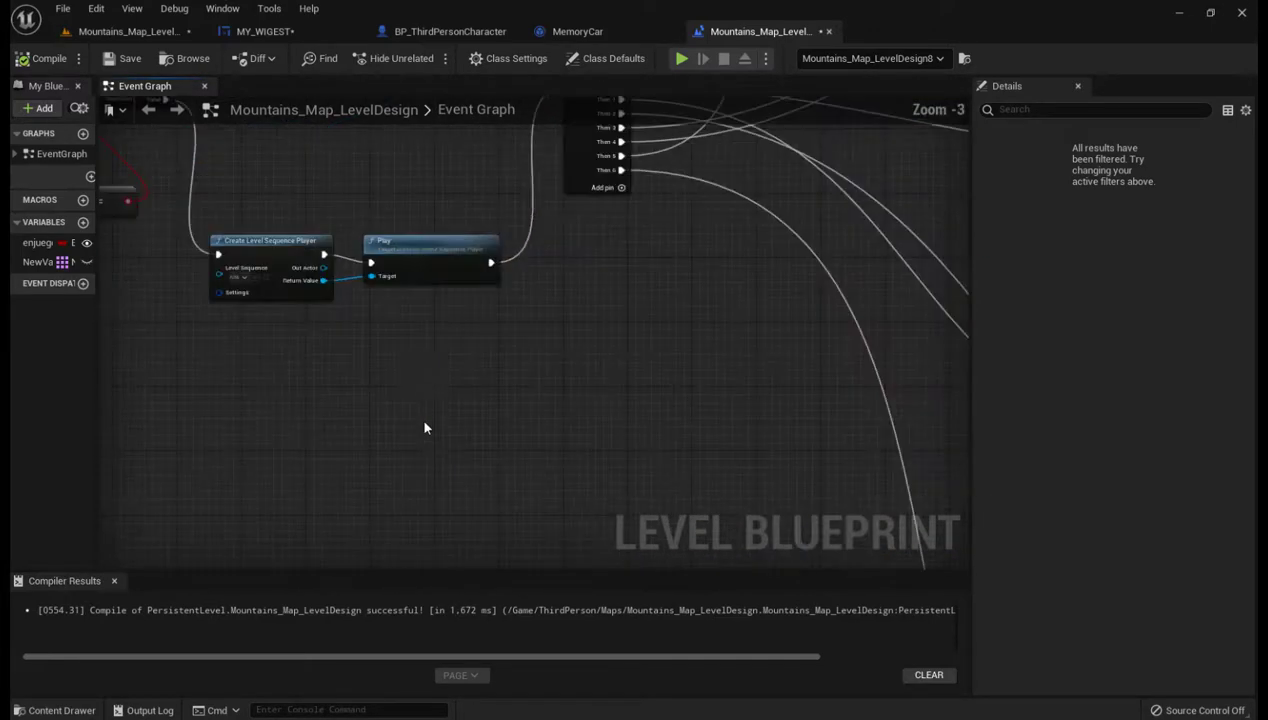
# Inspect the Sequence node outputs and the 41.3 s Delay and Stop nodes.
pyautogui.moveTo(713, 363)
pyautogui.mouseDown(button='right')
pyautogui.moveTo(504, 369)
pyautogui.moveTo(354, 286)
pyautogui.mouseUp(button='right')
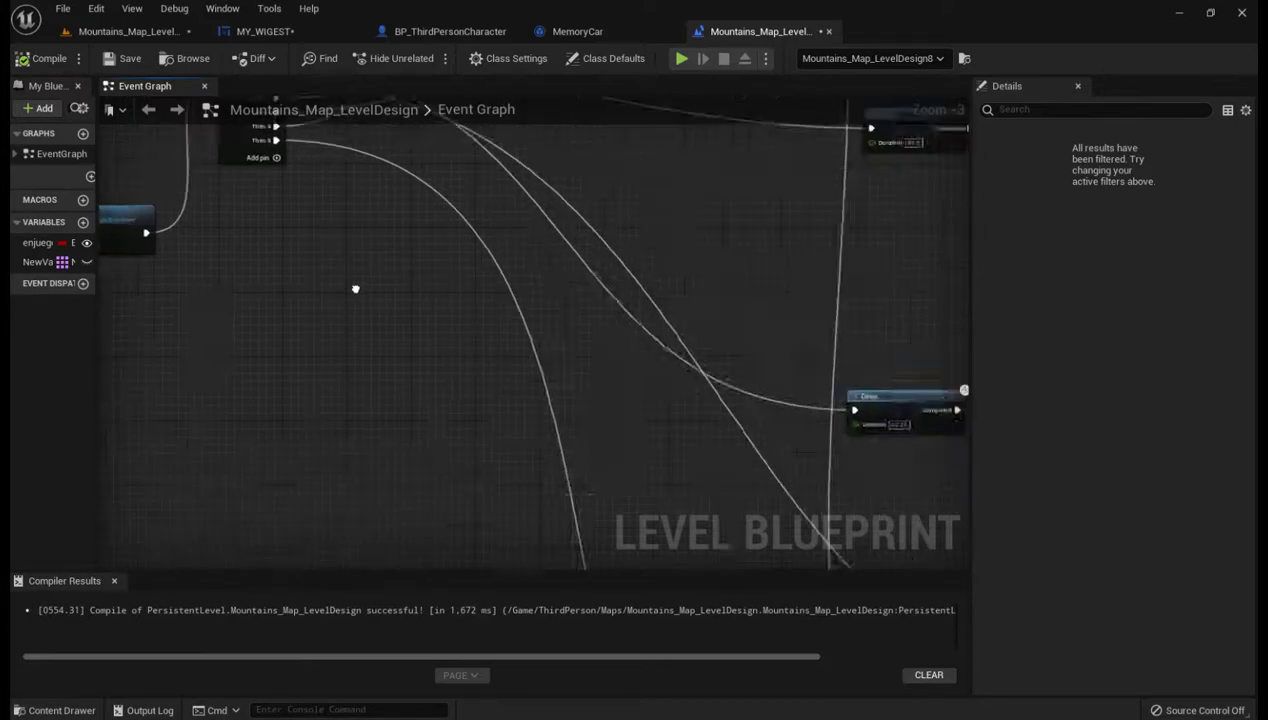
pyautogui.scroll(-1, 354, 286)
pyautogui.scroll(-2, 541, 515)
pyautogui.moveTo(541, 515)
pyautogui.mouseDown(button='right')
pyautogui.moveTo(443, 230)
pyautogui.moveTo(376, 182)
pyautogui.mouseUp(button='right')
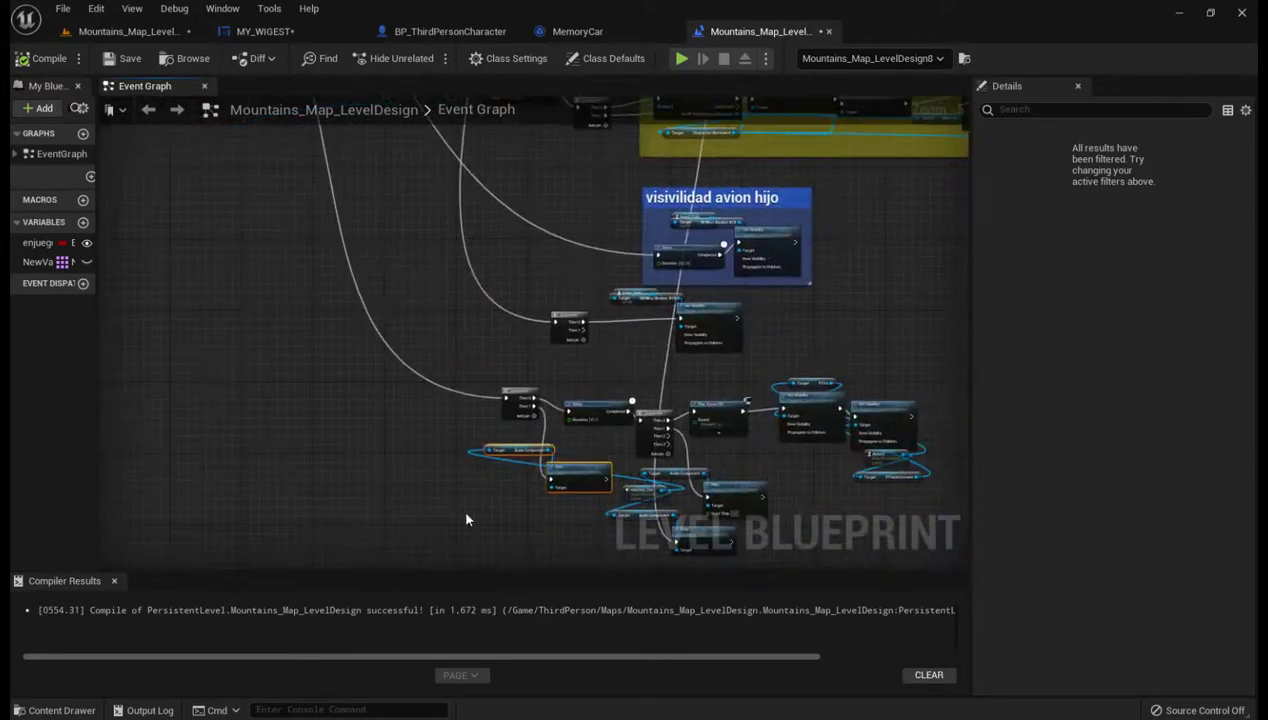
pyautogui.scroll(2, 491, 521)
pyautogui.scroll(1, 509, 505)
pyautogui.scroll(1, 361, 538)
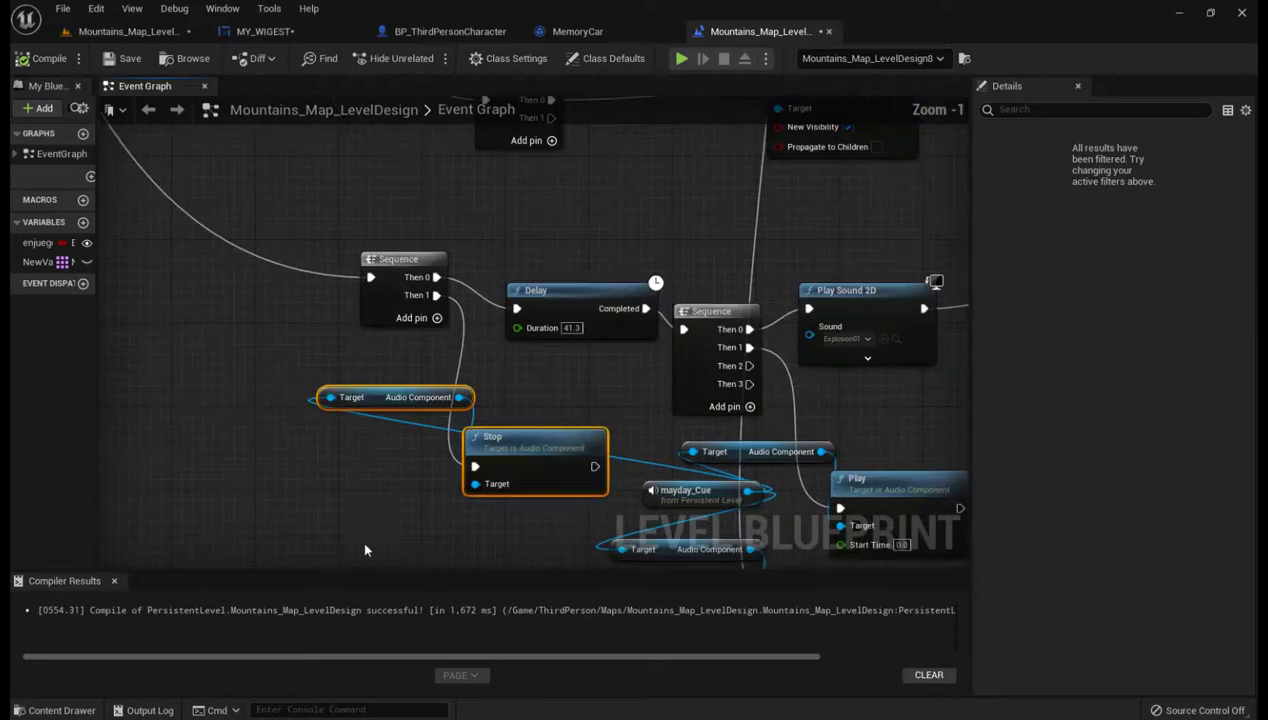
pyautogui.moveTo(377, 497); pyautogui.dragTo(272, 466, button='right')
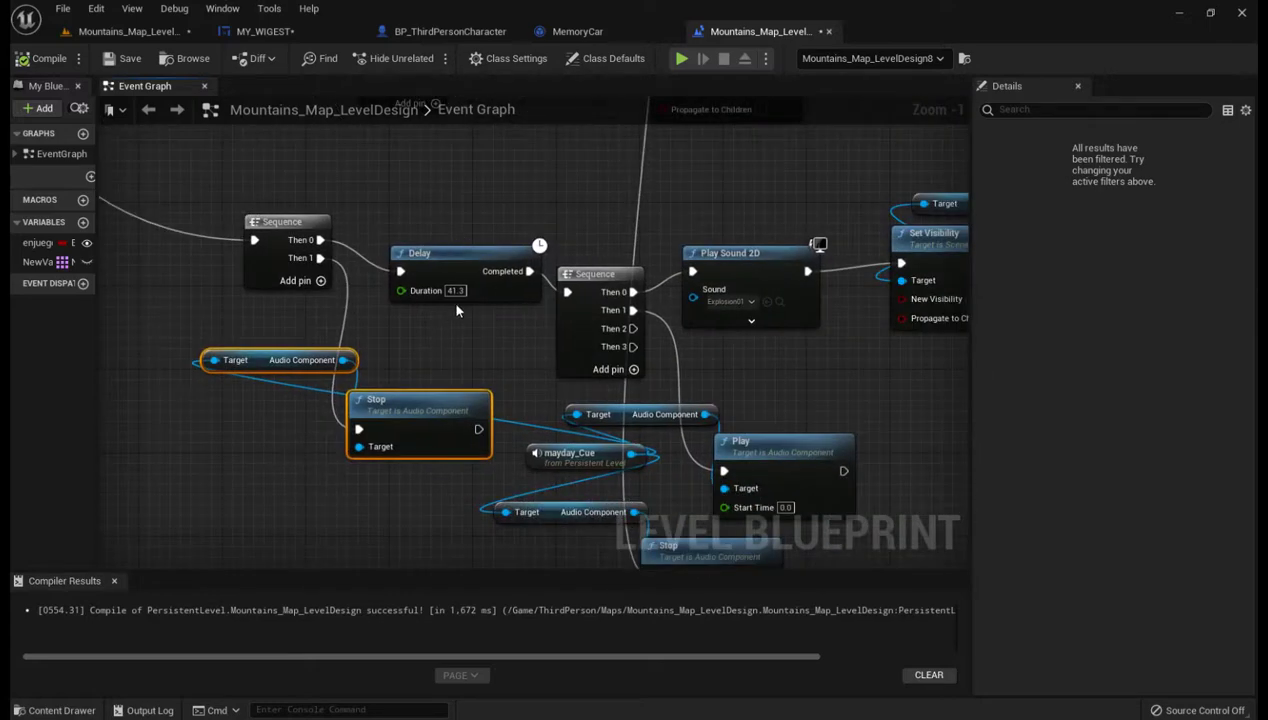
pyautogui.moveTo(488, 327); pyautogui.dragTo(423, 335, button='right')
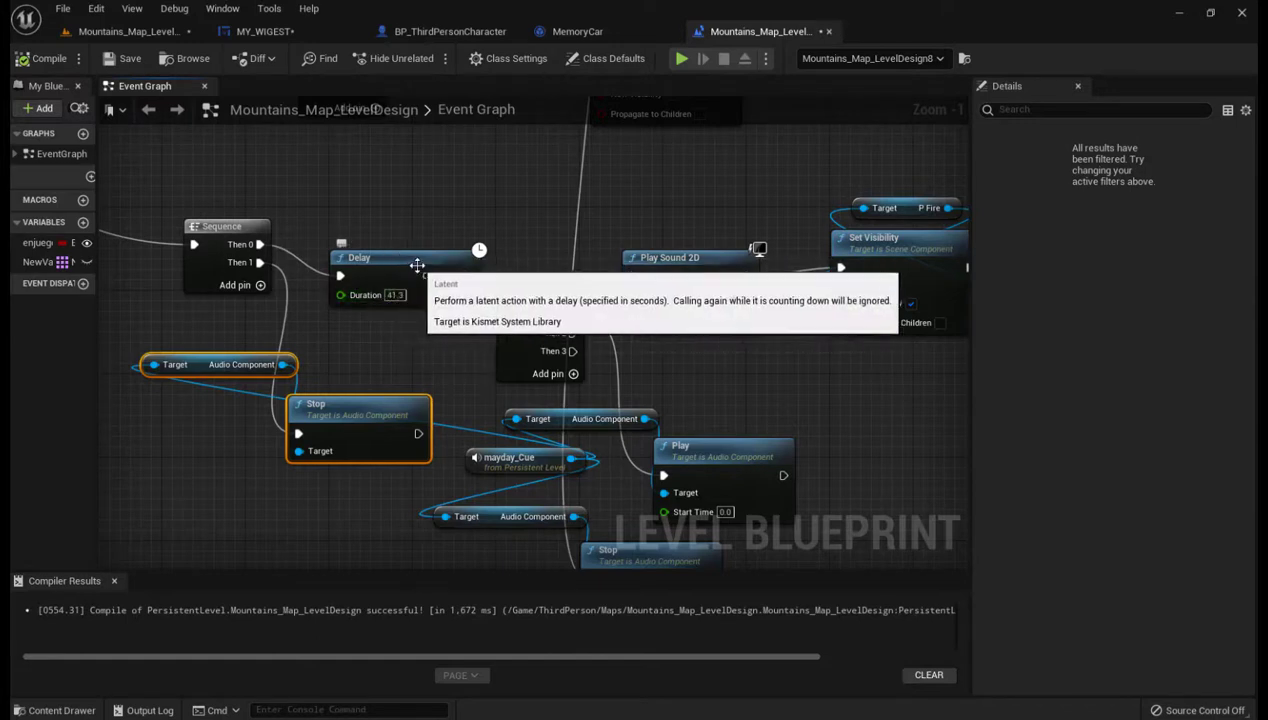
# Follow the graph along the Play Sound 2D, Set Visibility and Avion3 flamethrower nodes.
pyautogui.moveTo(445, 350); pyautogui.dragTo(290, 350, button='right')
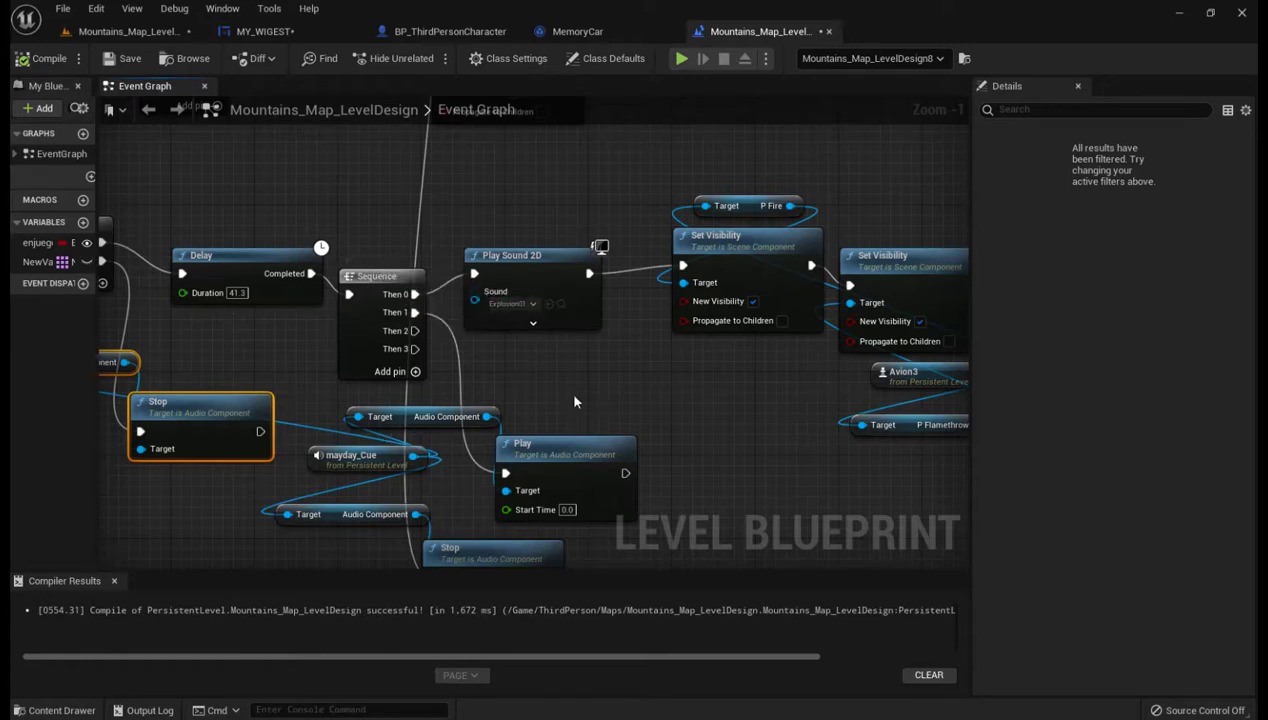
pyautogui.moveTo(581, 394); pyautogui.dragTo(522, 411, button='right')
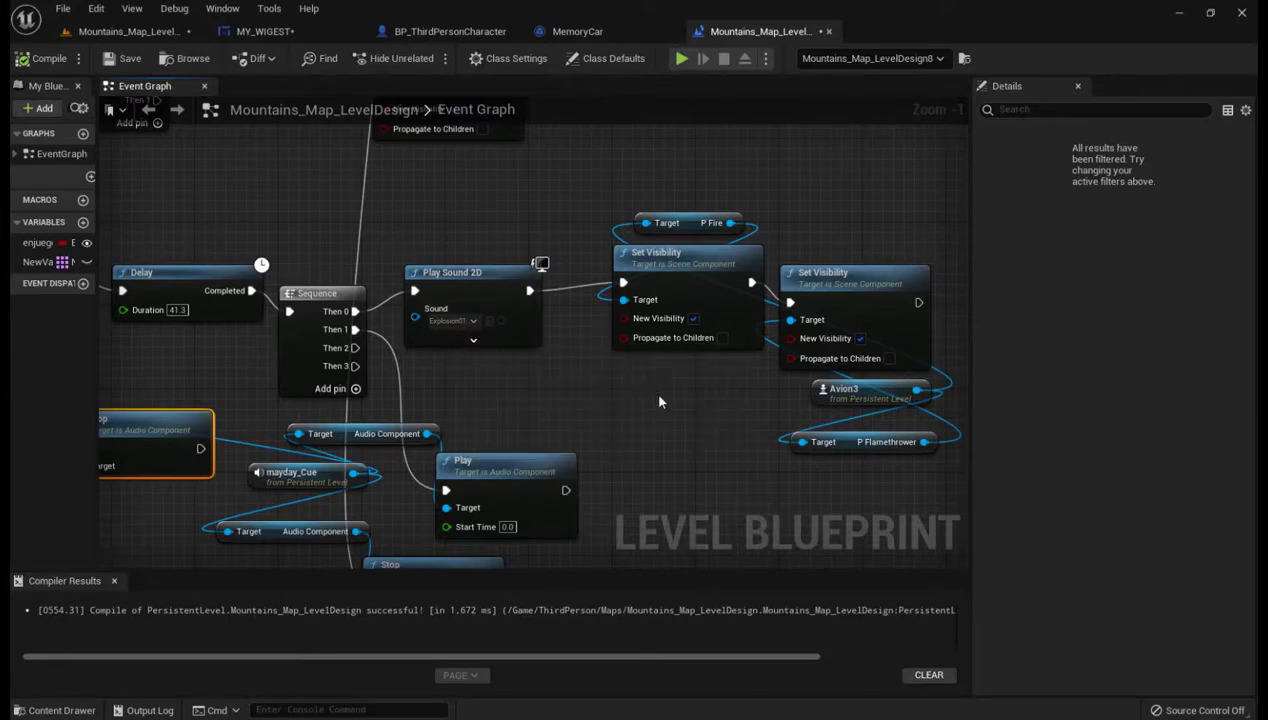
pyautogui.moveTo(652, 389); pyautogui.dragTo(522, 372, button='right')
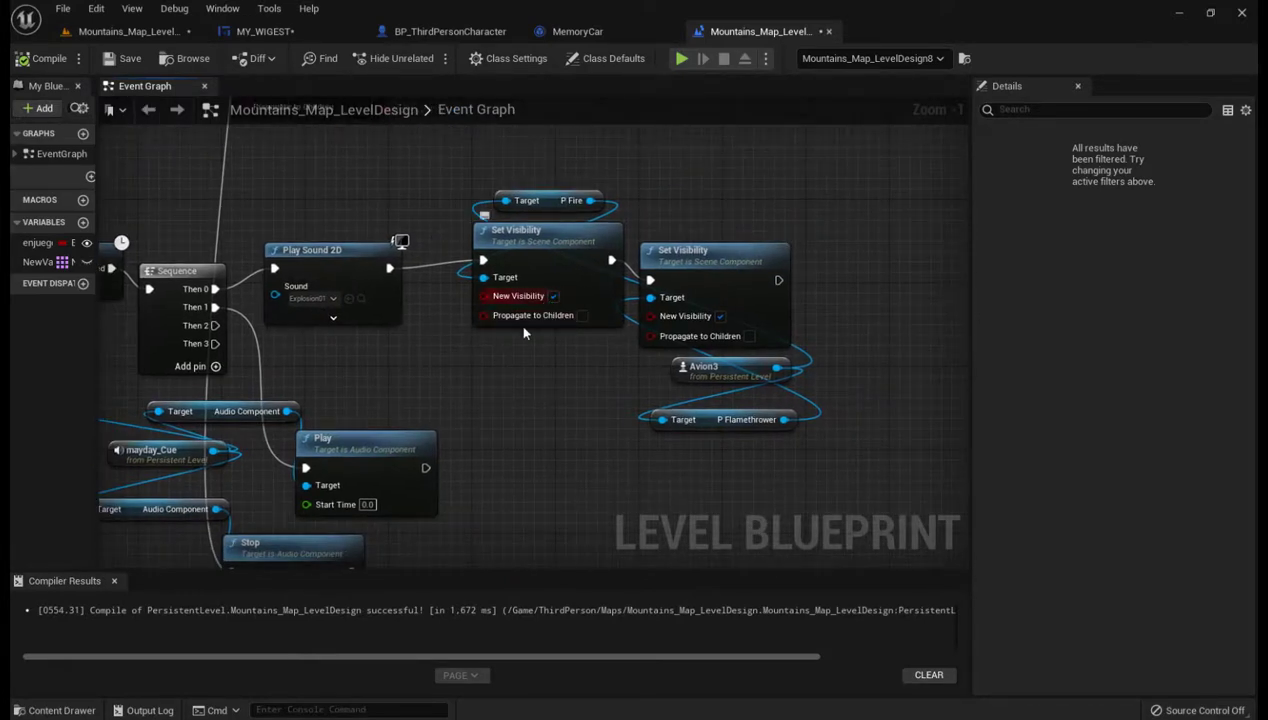
pyautogui.moveTo(581, 411); pyautogui.dragTo(458, 410, button='right')
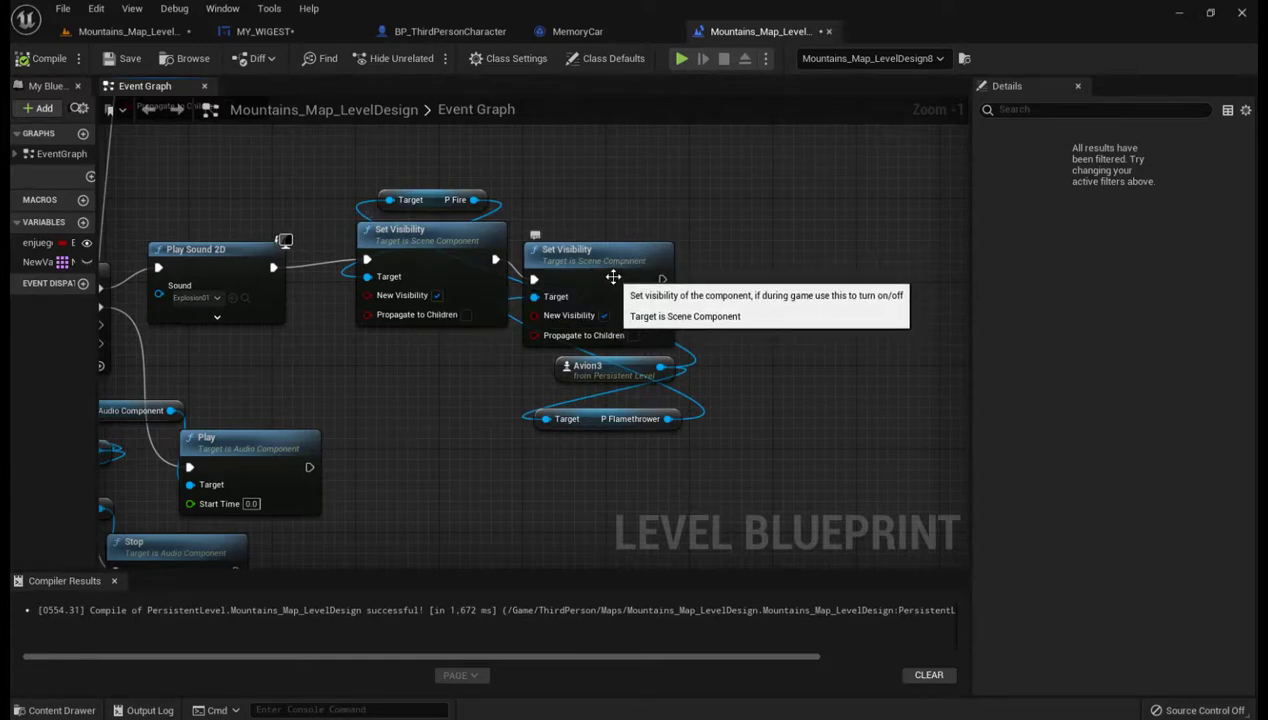
pyautogui.scroll(-4, 629, 305)
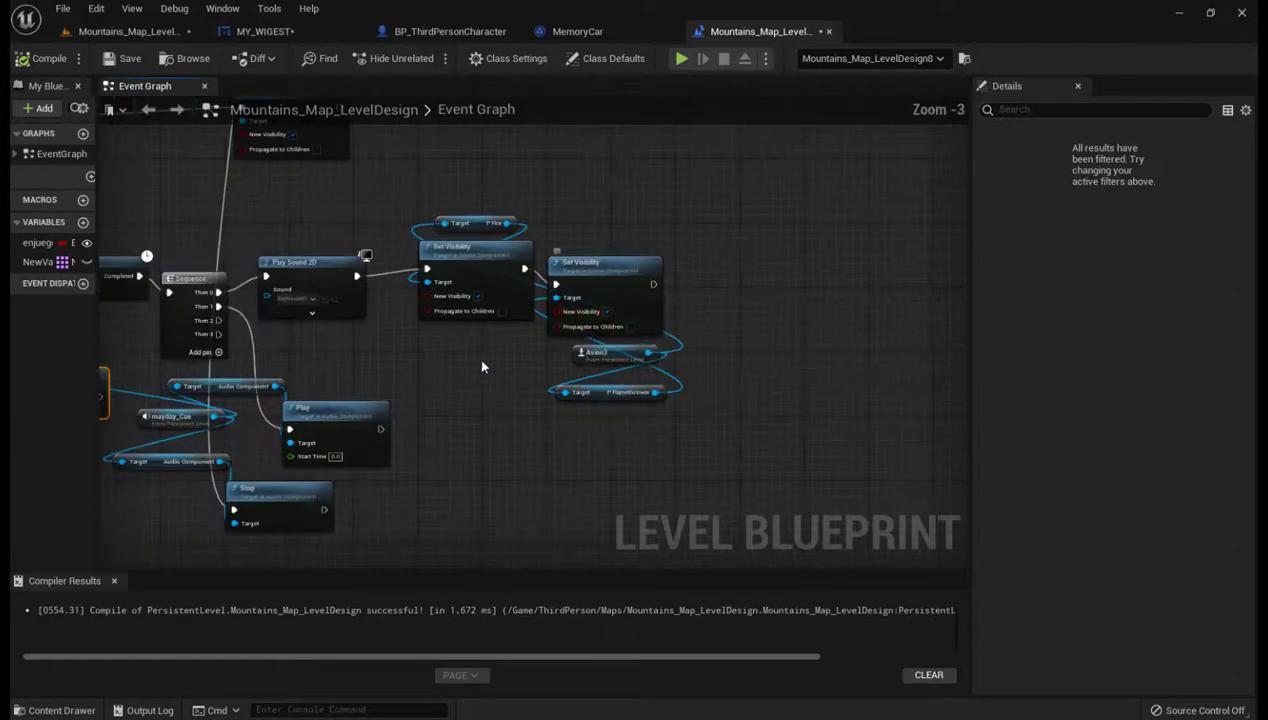
pyautogui.scroll(-1, 492, 363)
pyautogui.moveTo(492, 363); pyautogui.dragTo(738, 525, button='right')
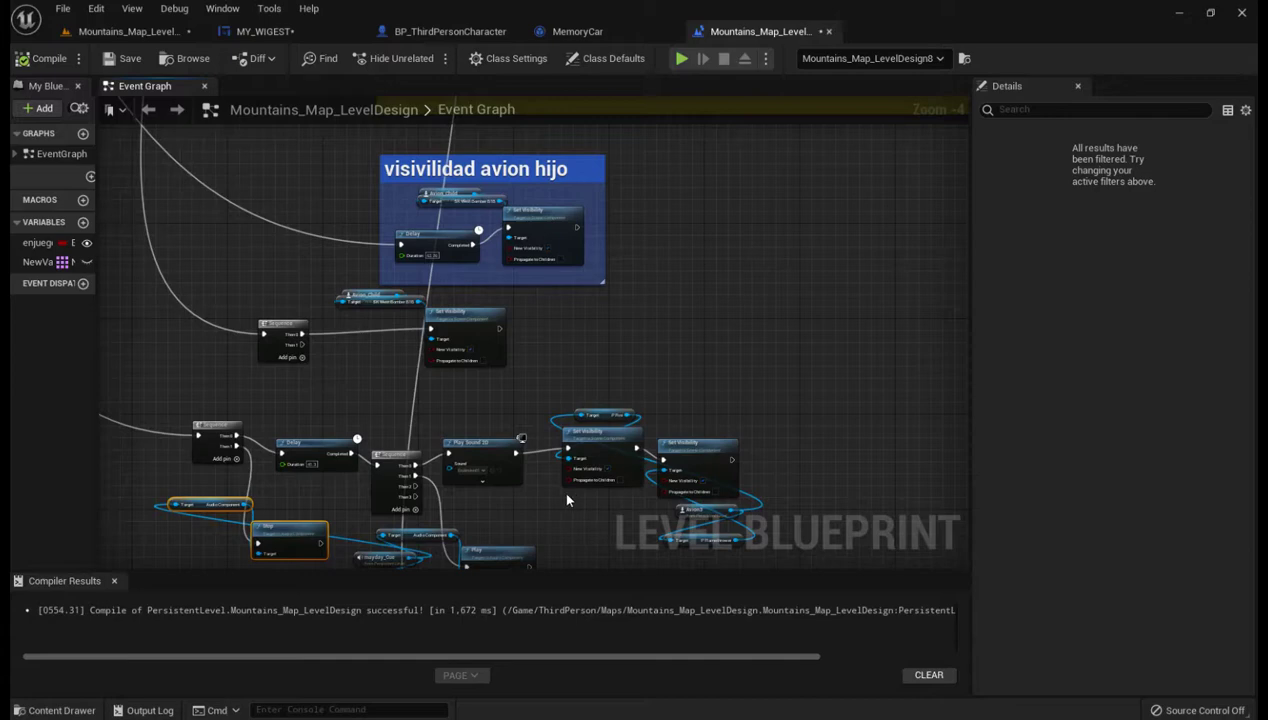
pyautogui.scroll(2, 566, 498)
pyautogui.moveTo(566, 498); pyautogui.dragTo(590, 325, button='right')
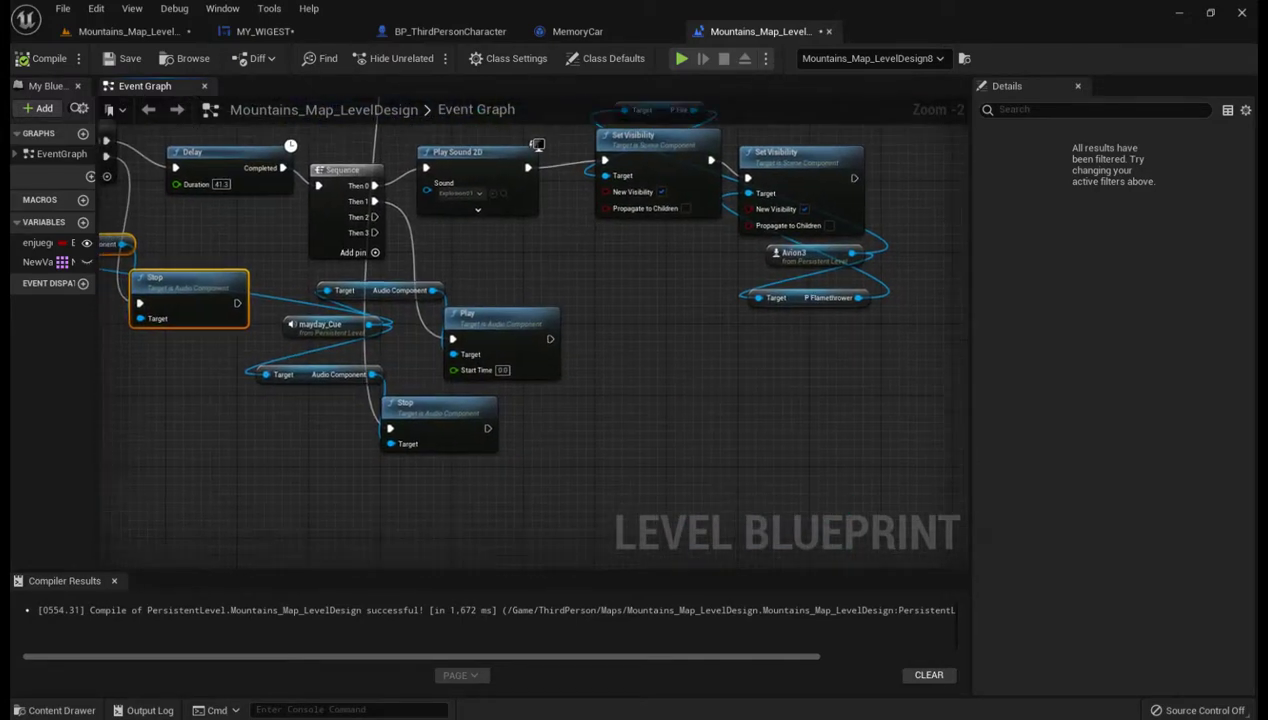
pyautogui.moveTo(561, 246); pyautogui.dragTo(825, 327, button='right')
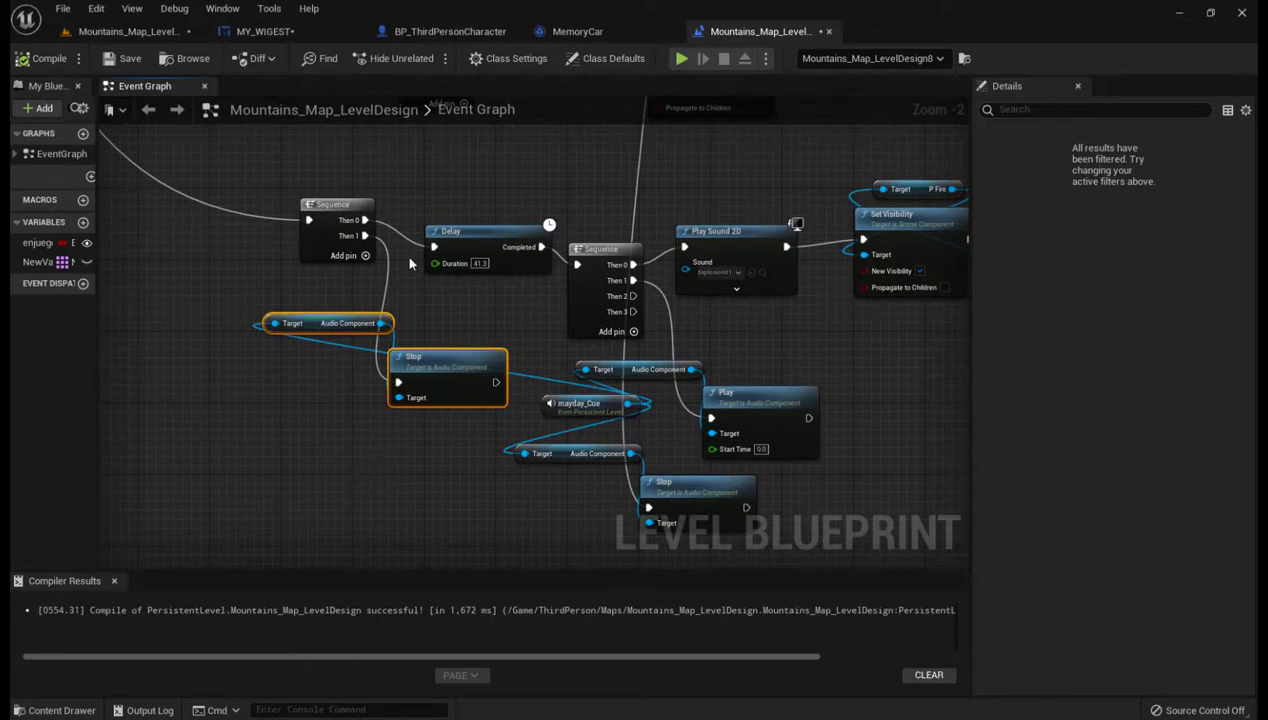
pyautogui.moveTo(400, 284); pyautogui.dragTo(407, 305, button='right')
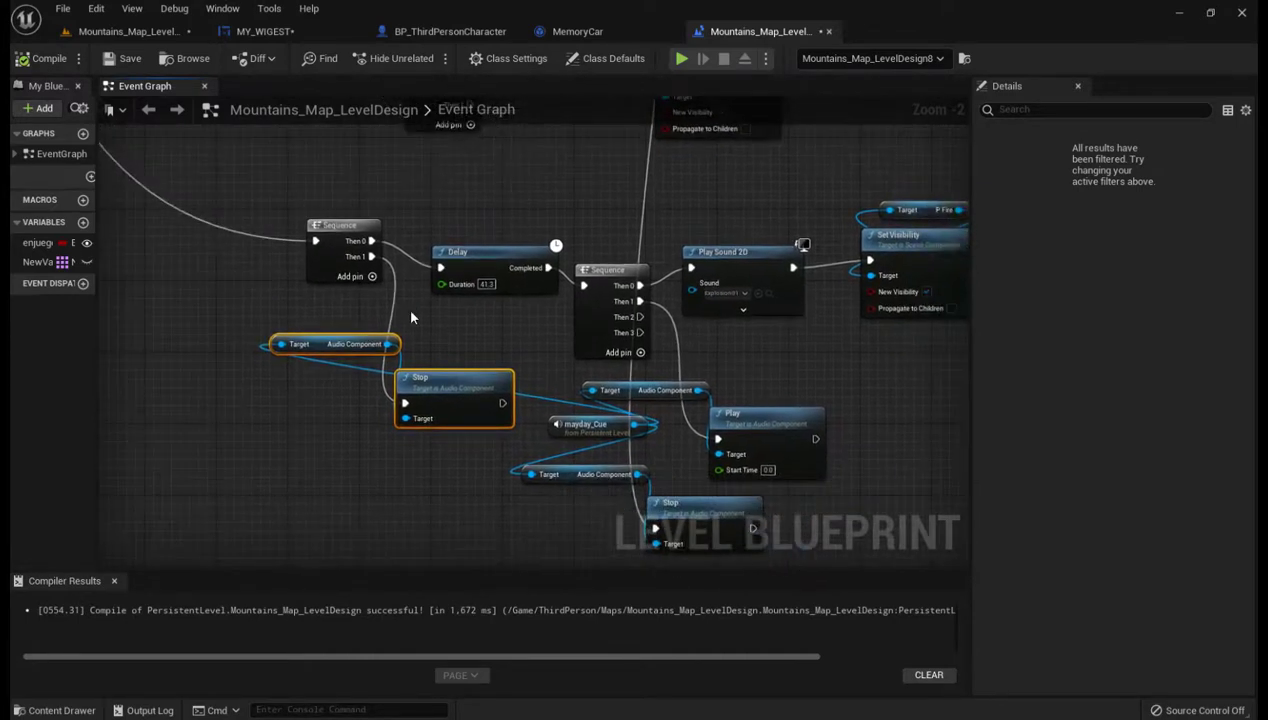
# Tilt the piloted cine camera, check its camera component settings, and glance at the Event Graph.
pyautogui.click(120, 32)
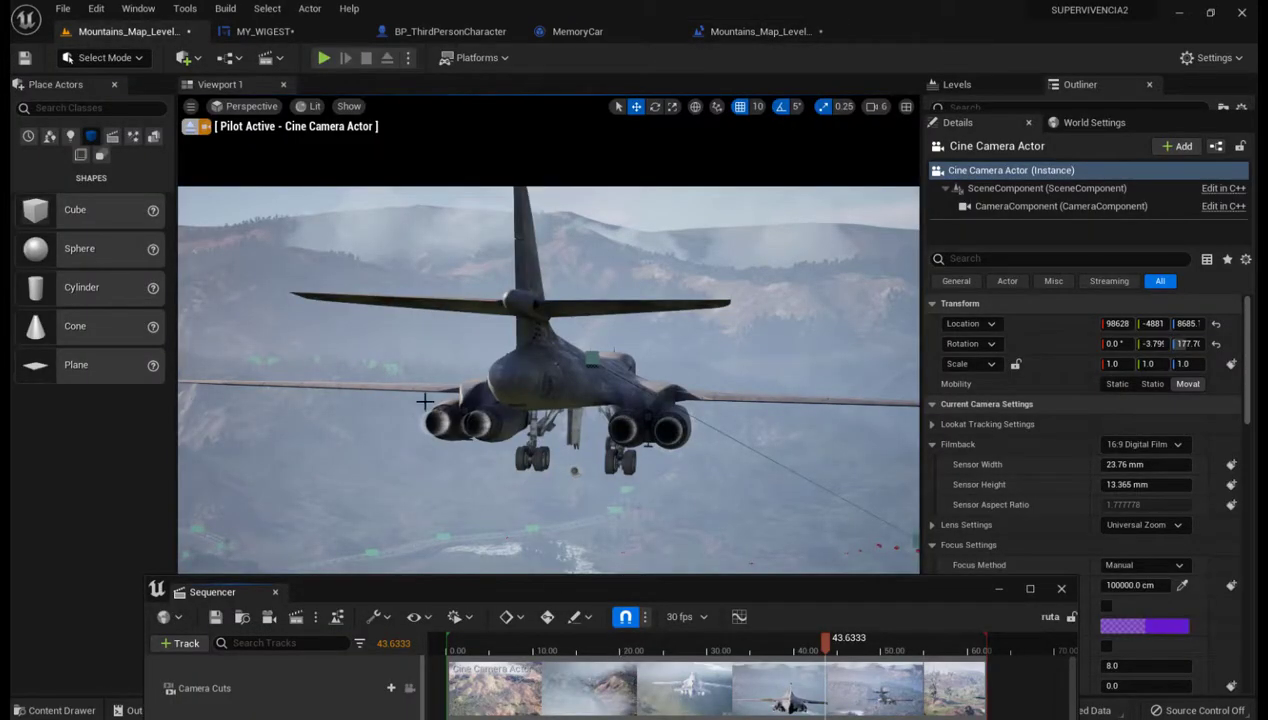
pyautogui.moveTo(406, 453); pyautogui.dragTo(398, 520, button='right')
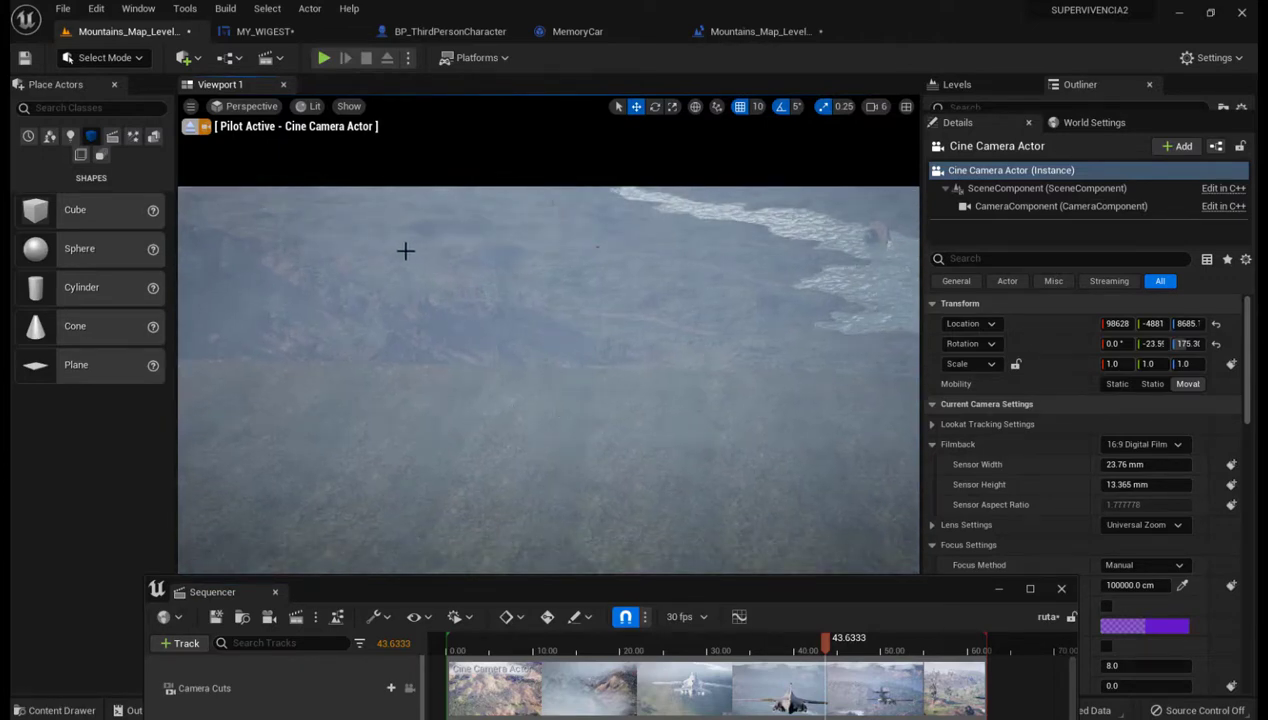
pyautogui.moveTo(405, 251); pyautogui.dragTo(480, 185, button='right')
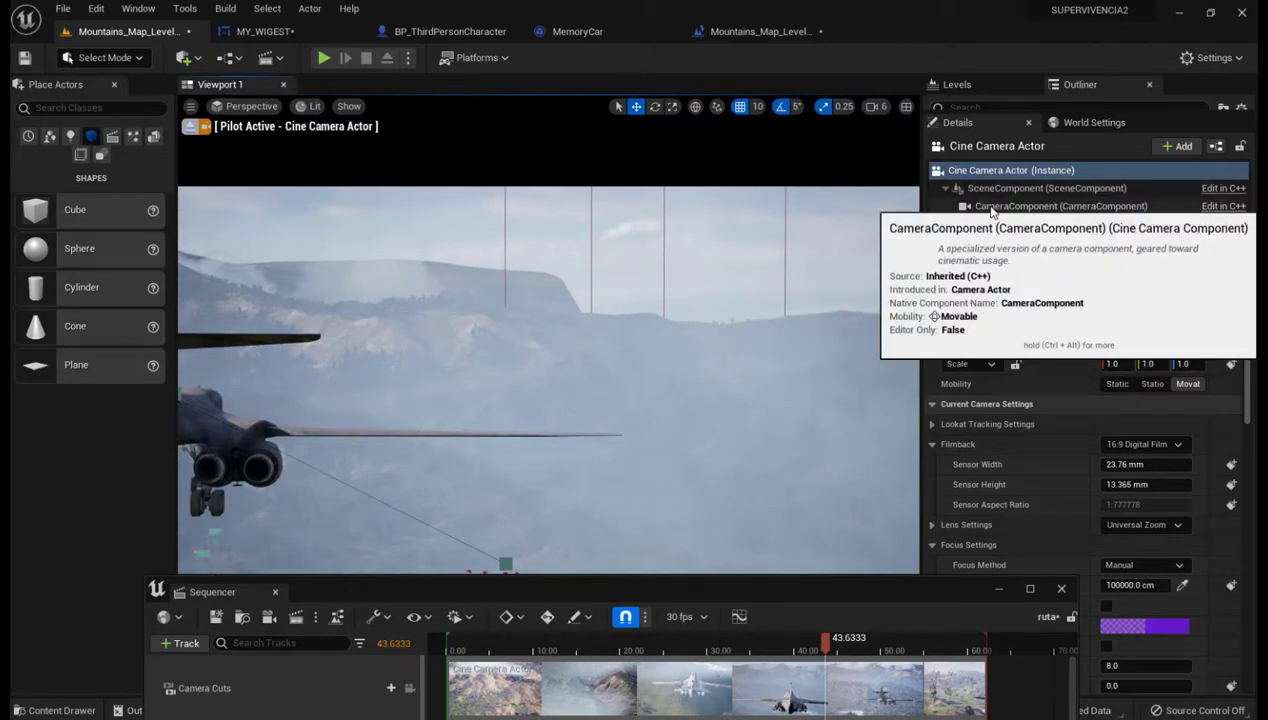
pyautogui.click(991, 207)
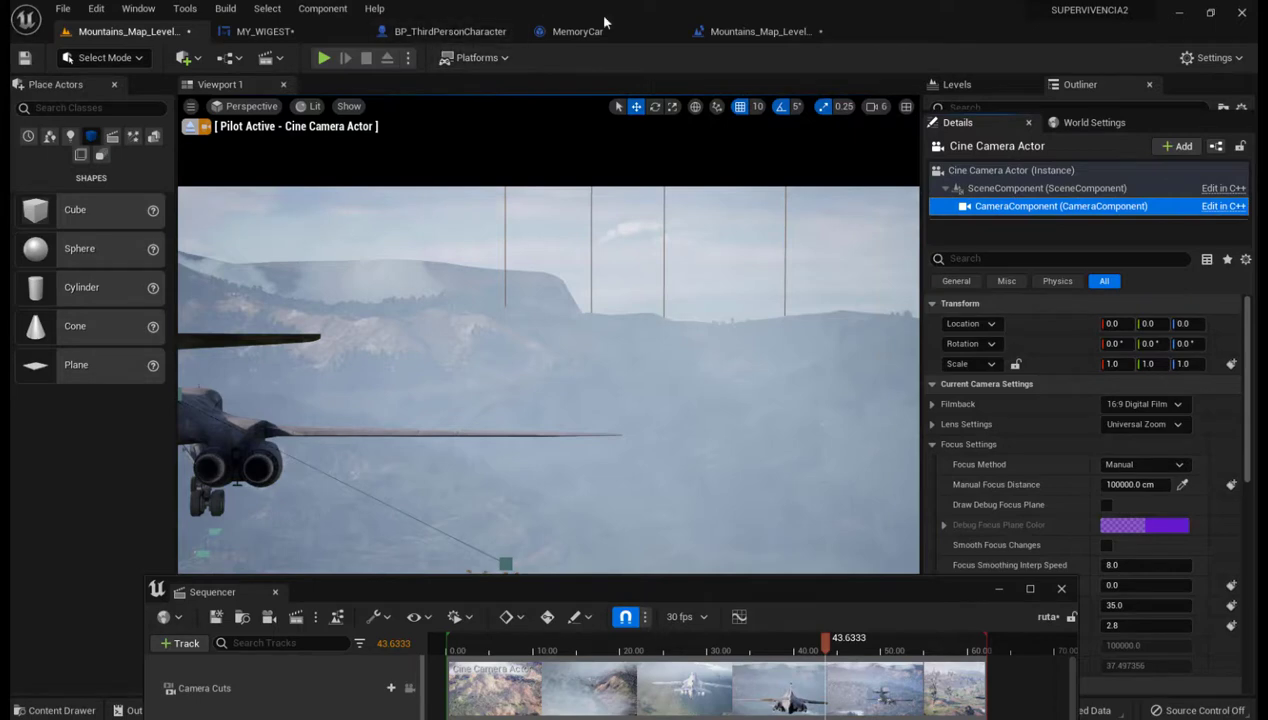
pyautogui.click(740, 31)
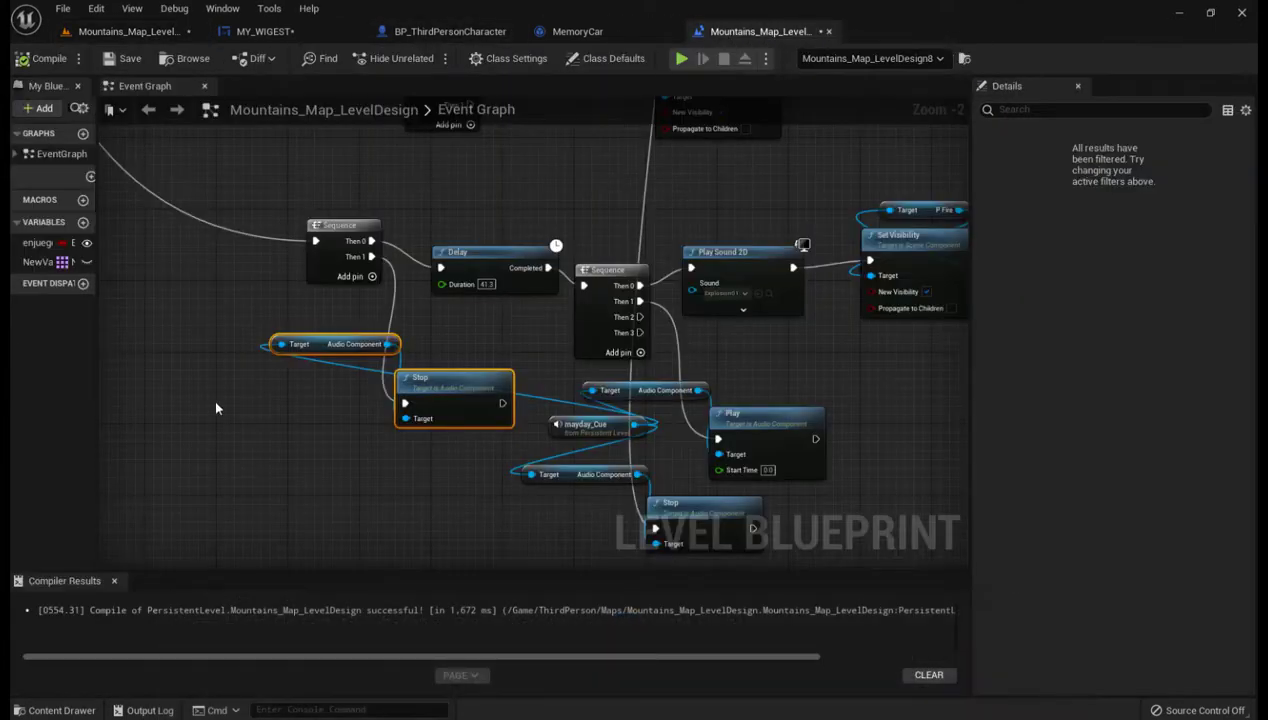
pyautogui.moveTo(215, 407); pyautogui.dragTo(318, 468, button='right')
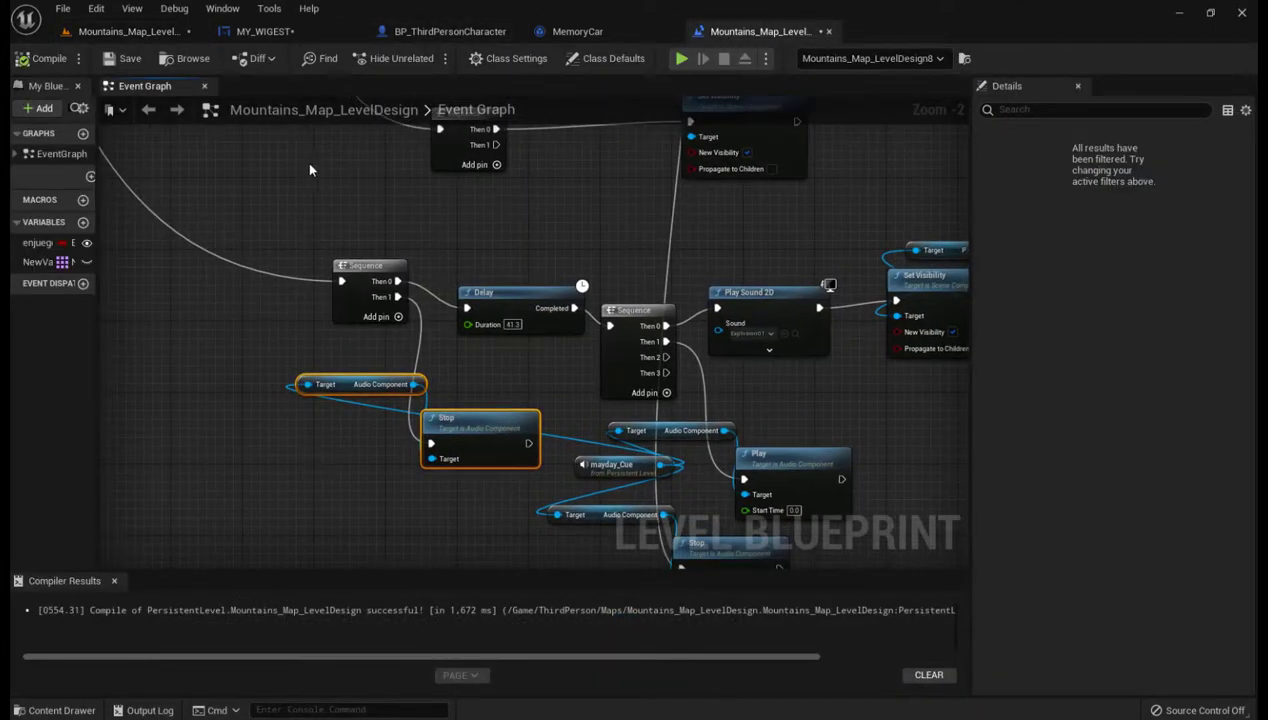
pyautogui.moveTo(309, 170); pyautogui.dragTo(272, 178, button='right')
# Fly the cine camera to the hillside and select the mayday_Cue actor, showing Z -3010.
pyautogui.click(128, 31)
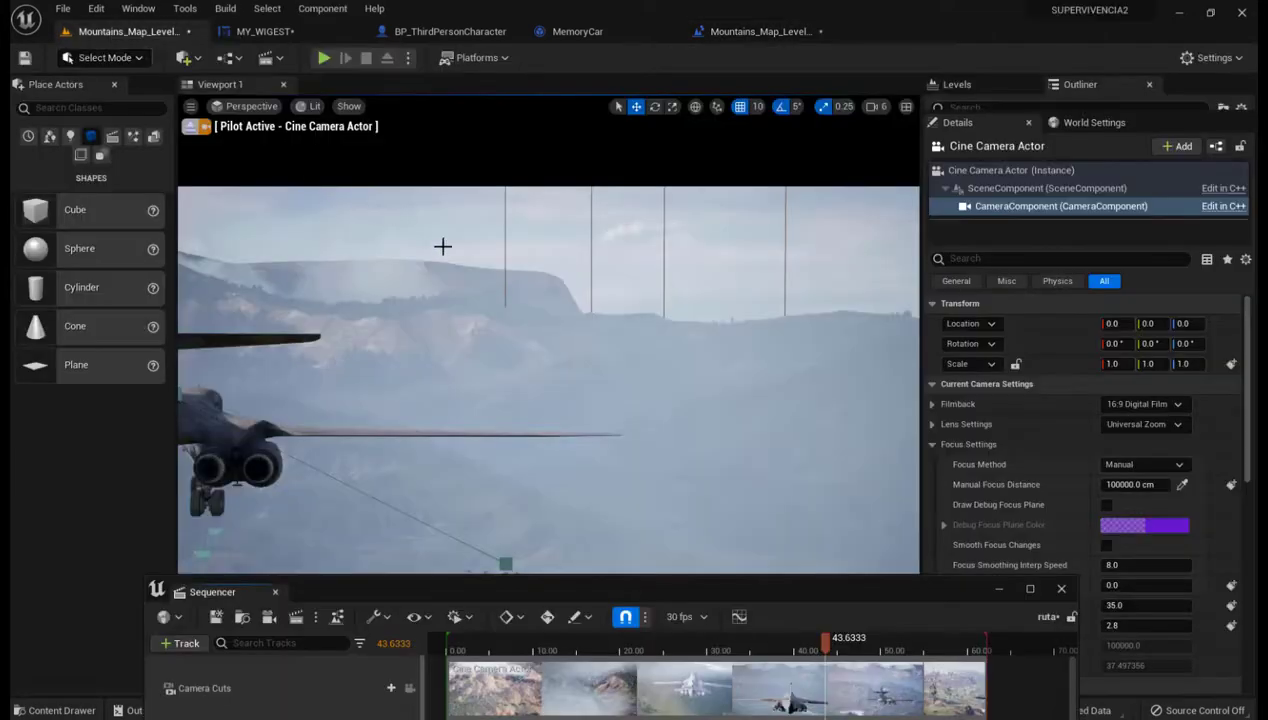
pyautogui.moveTo(443, 246)
pyautogui.mouseDown(button='right')
pyautogui.moveTo(443, 300)
pyautogui.moveTo(443, 250)
pyautogui.mouseUp(button='right')
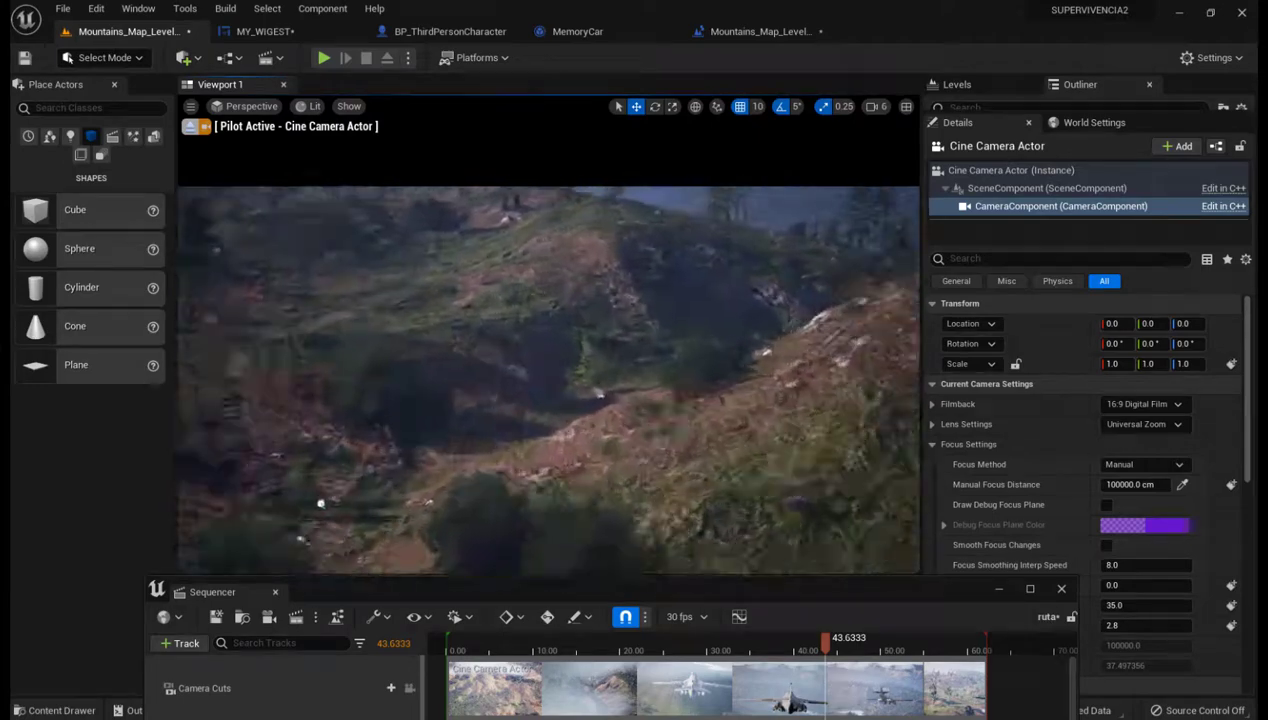
pyautogui.moveTo(443, 250)
pyautogui.mouseDown(button='right')
pyautogui.moveTo(512, 366)
pyautogui.moveTo(512, 420)
pyautogui.moveTo(665, 510)
pyautogui.moveTo(557, 312)
pyautogui.mouseUp(button='right')
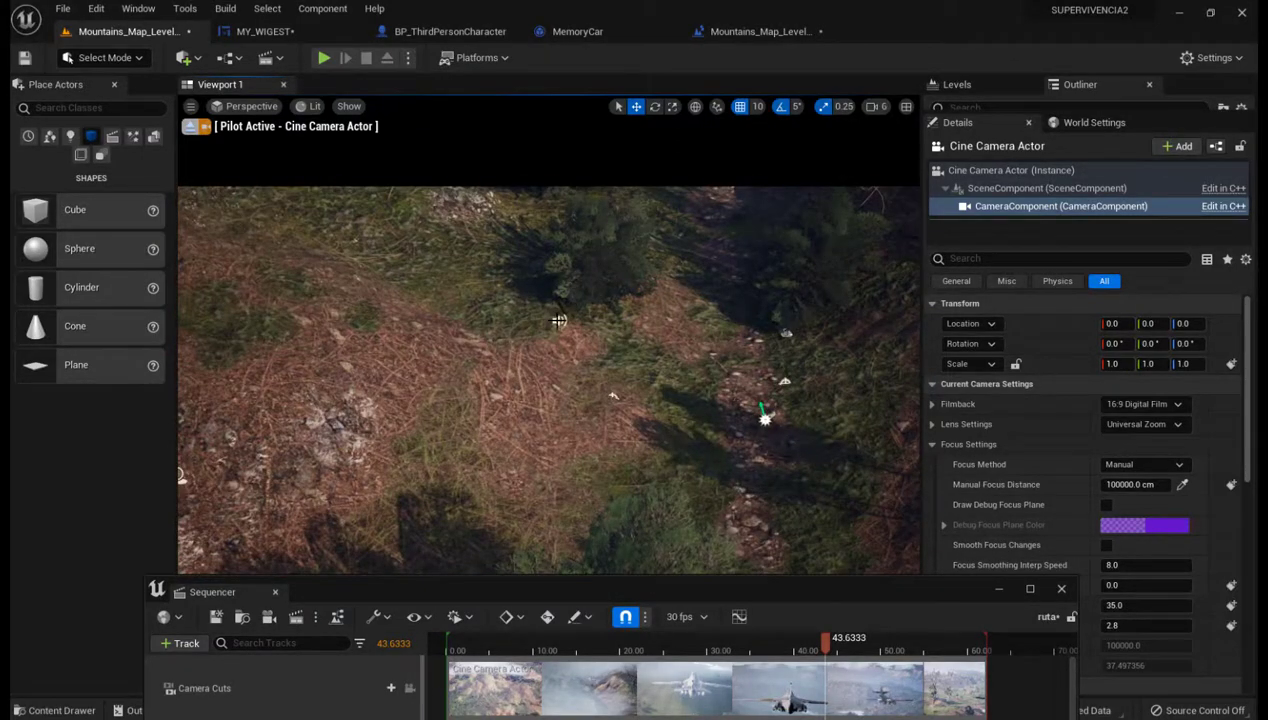
pyautogui.click(558, 320)
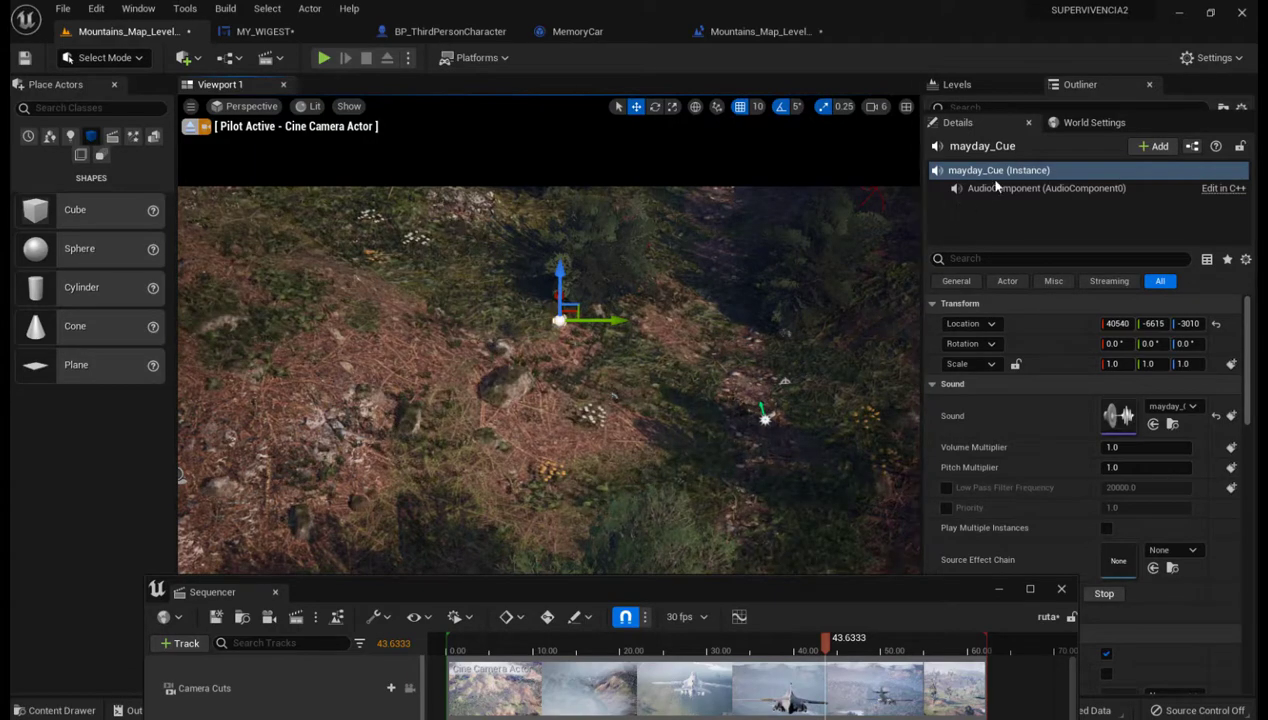
pyautogui.moveTo(480, 488)
pyautogui.mouseDown(button='right')
pyautogui.moveTo(470, 430)
pyautogui.moveTo(560, 305)
pyautogui.mouseUp(button='right')
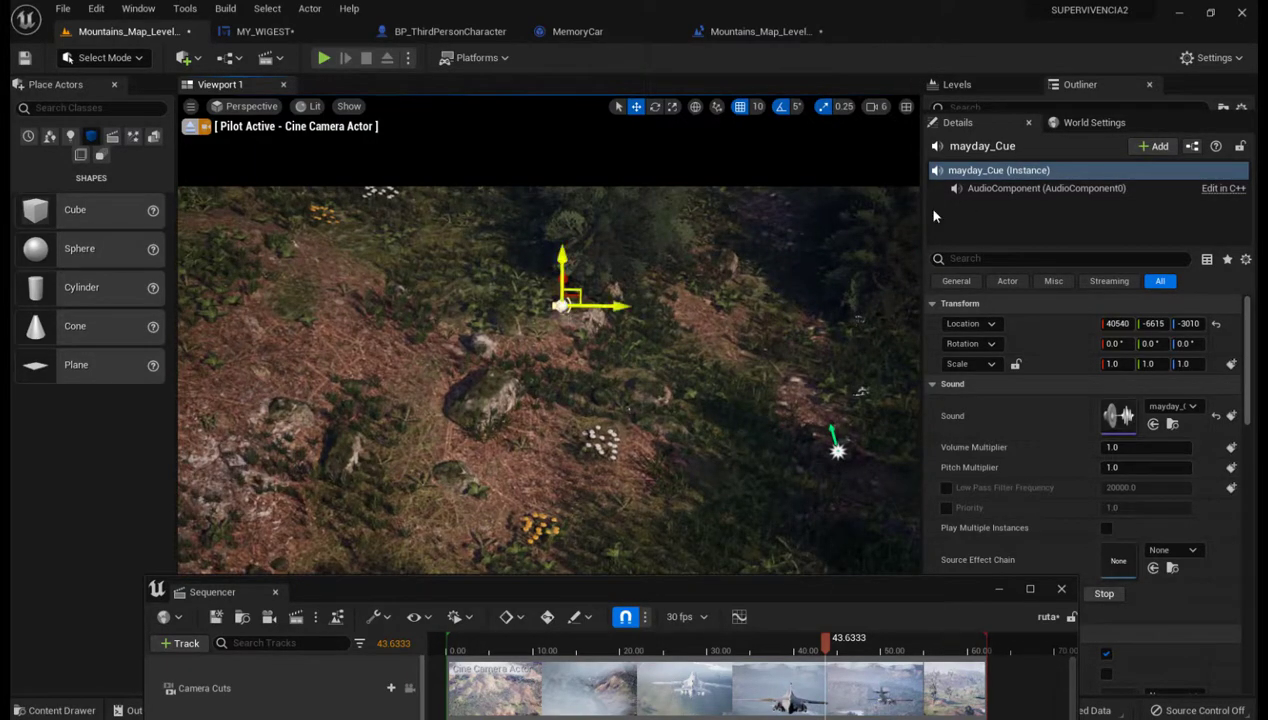
# Return to the mountains Level Blueprint graph and pan over to the mayday_Cue audio nodes.
pyautogui.click(752, 33)
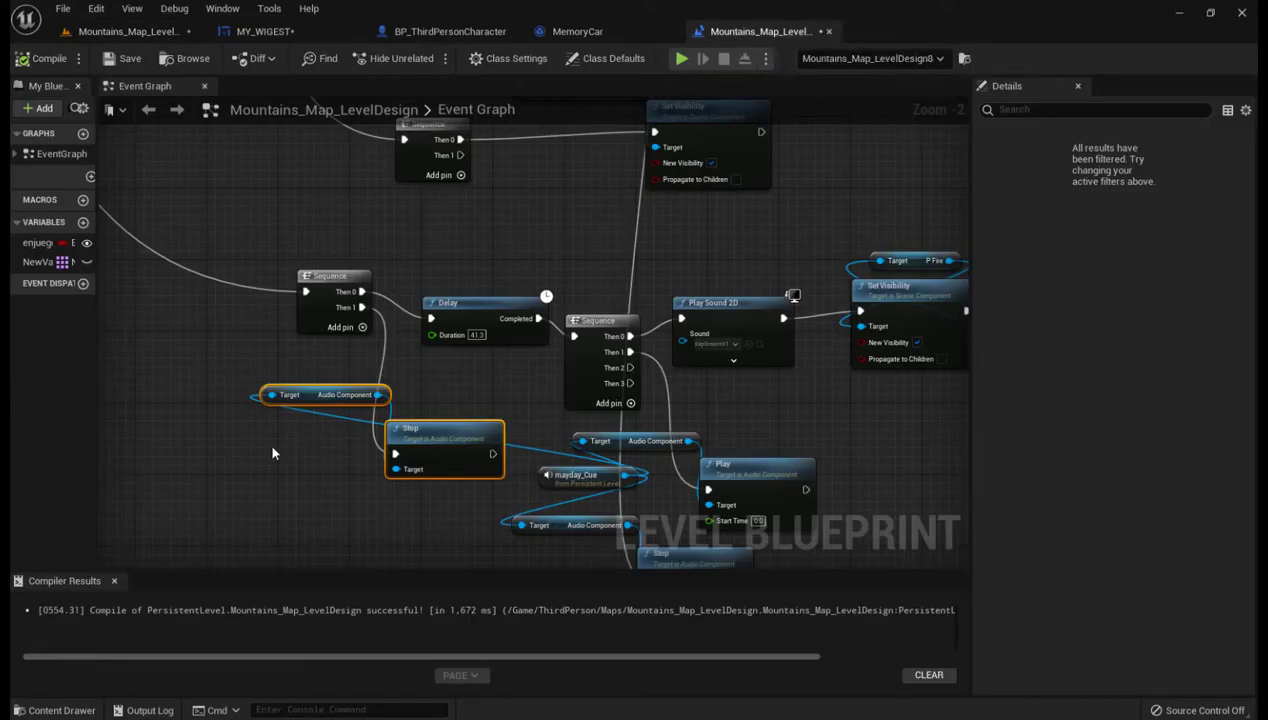
pyautogui.moveTo(272, 453); pyautogui.dragTo(349, 415, button='right')
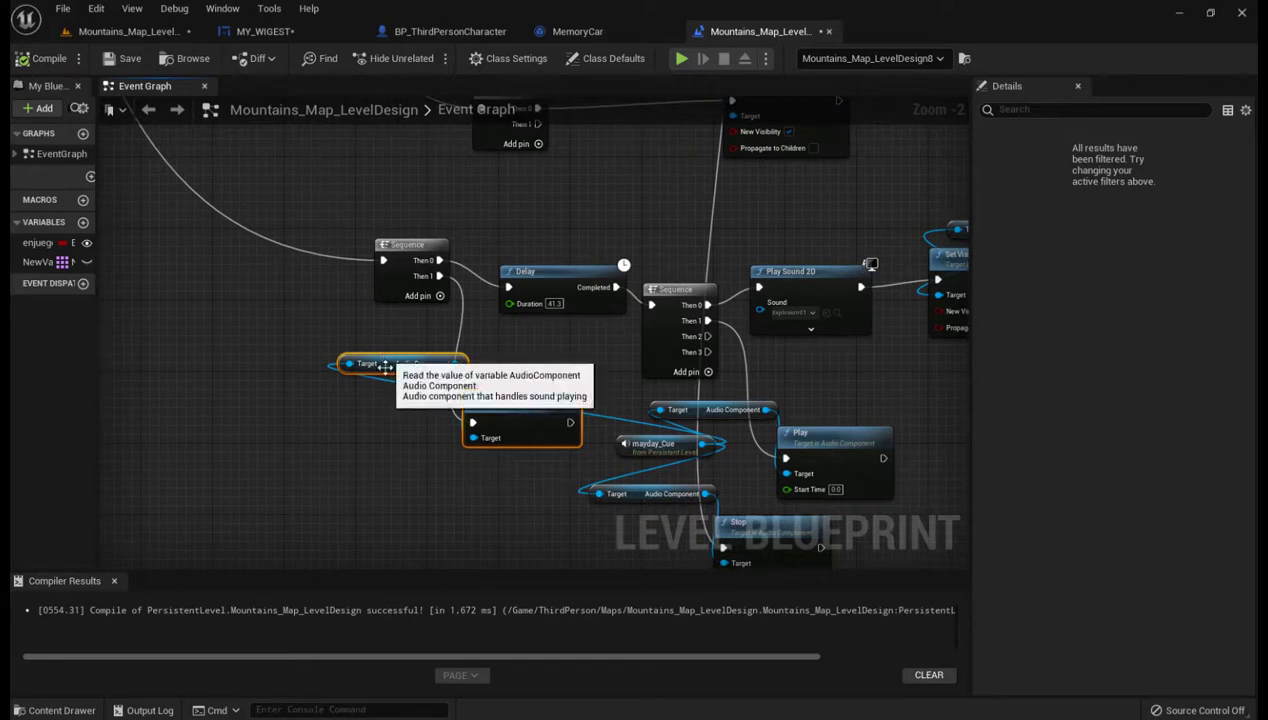
pyautogui.moveTo(376, 427); pyautogui.dragTo(263, 402, button='right')
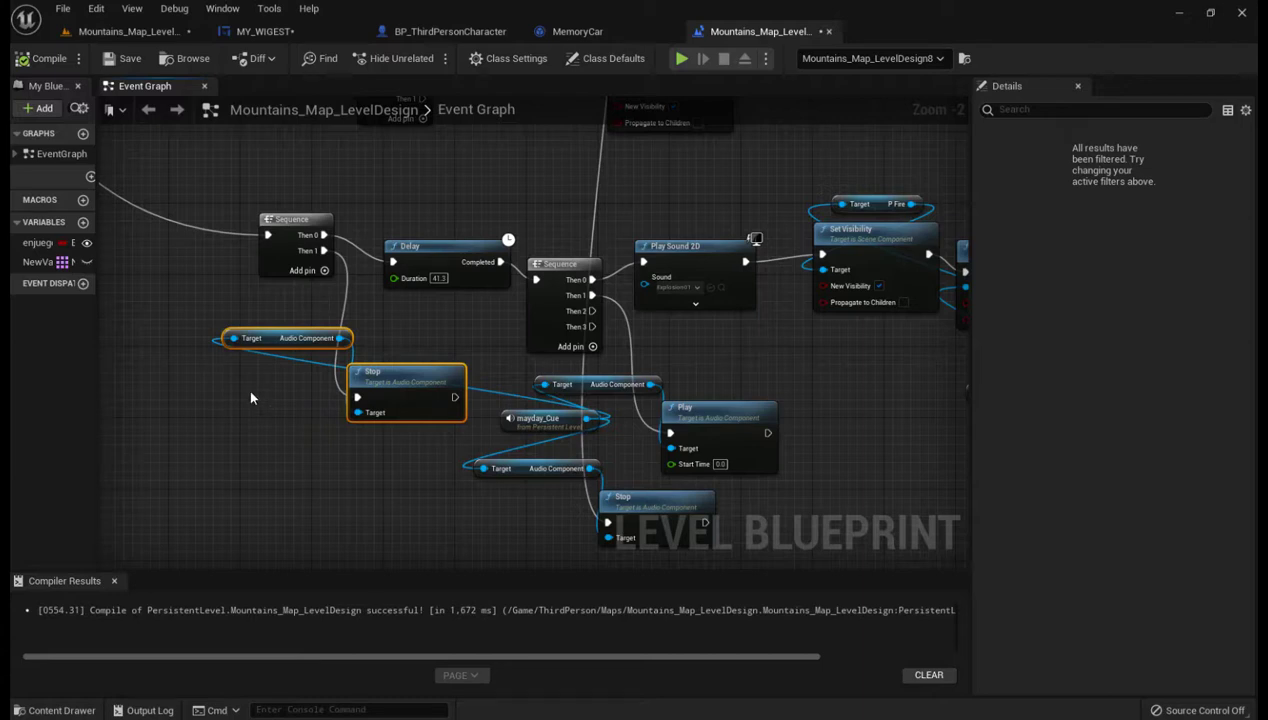
pyautogui.rightClick(251, 398)
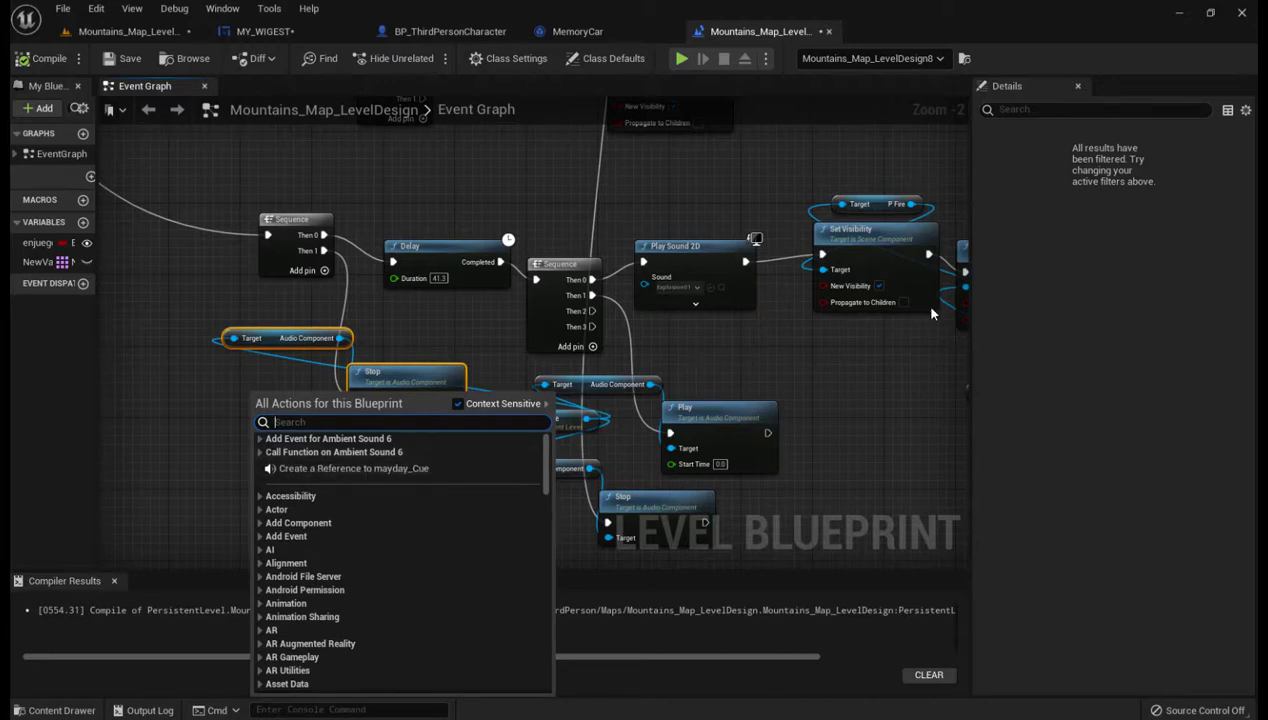
pyautogui.click(798, 351)
# Move the mayday_Cue reference node left of the Stop and Play audio nodes.
pyautogui.moveTo(870, 367); pyautogui.dragTo(721, 353, button='right')
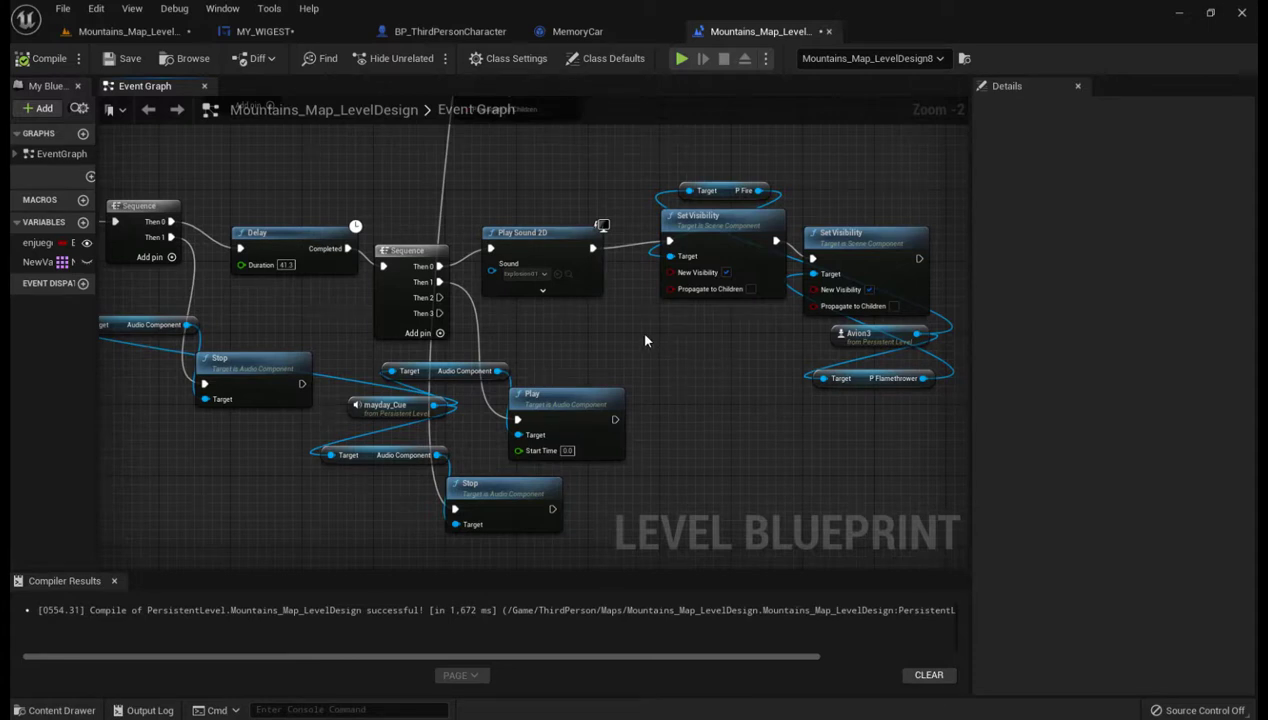
pyautogui.moveTo(710, 379); pyautogui.dragTo(775, 274, button='right')
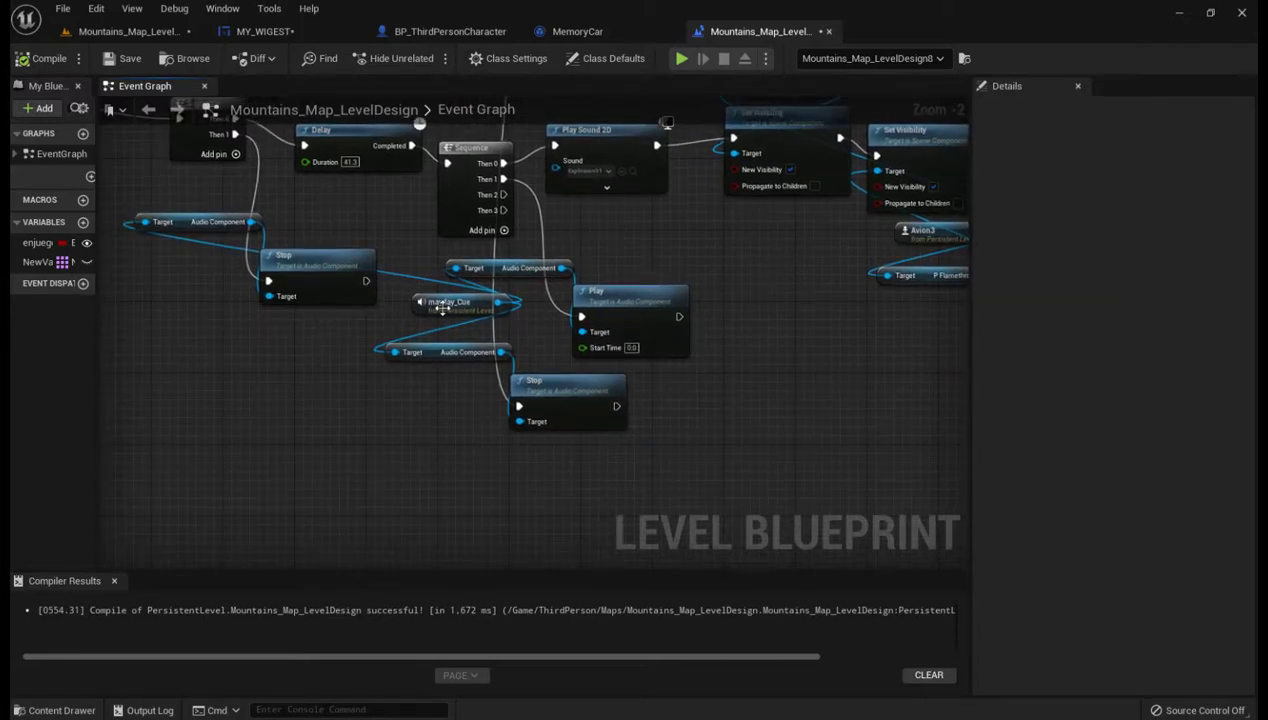
pyautogui.moveTo(430, 300)
pyautogui.mouseDown()
pyautogui.moveTo(227, 363)
pyautogui.moveTo(247, 337)
pyautogui.mouseUp()
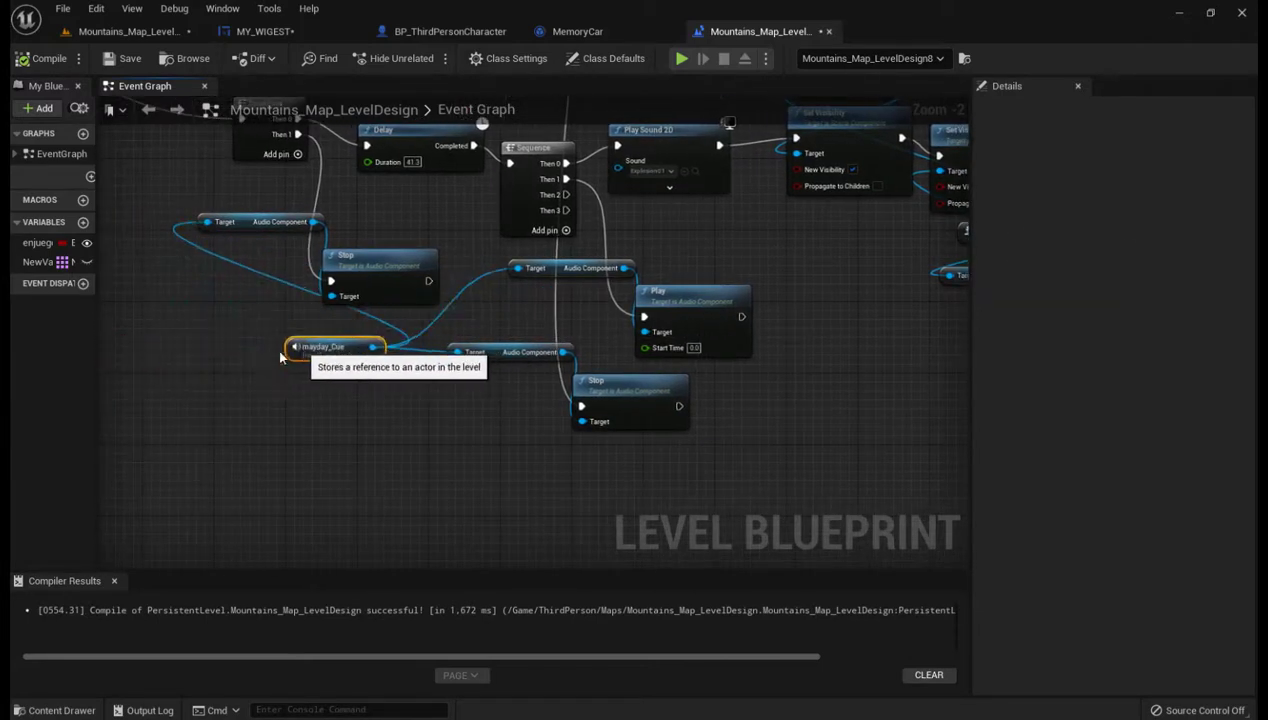
pyautogui.moveTo(247, 362); pyautogui.dragTo(312, 541, button='right')
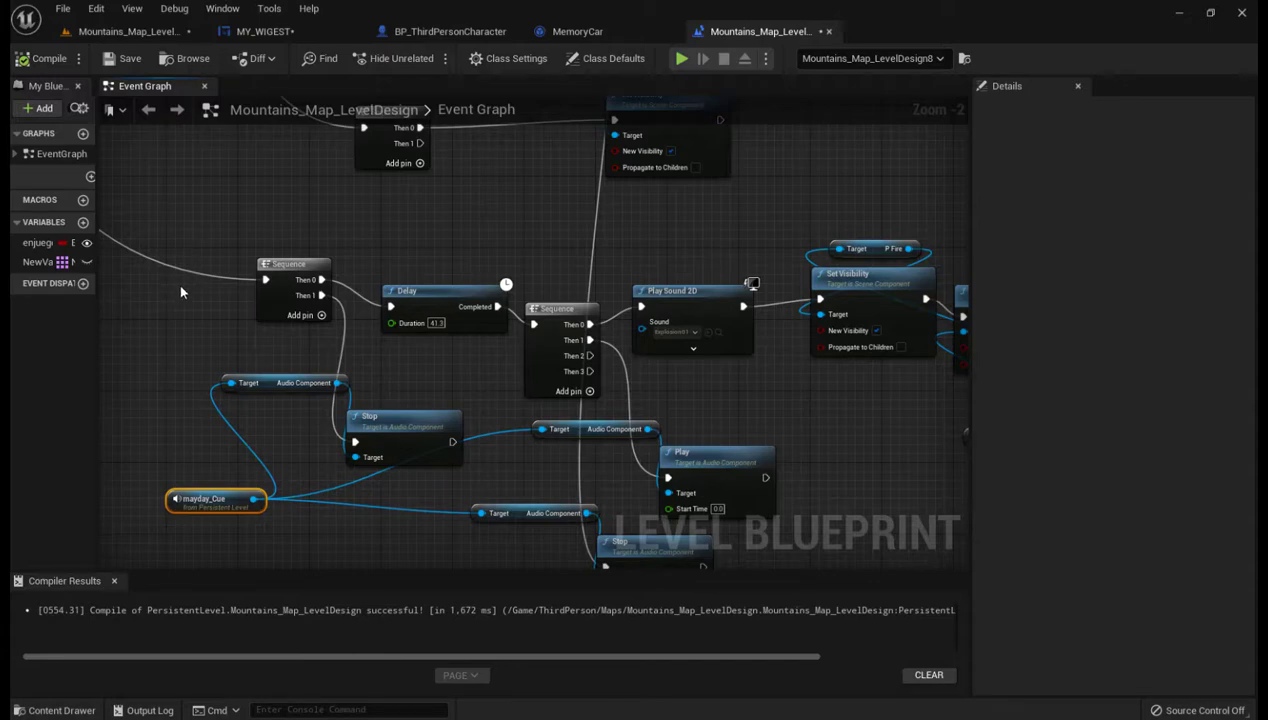
pyautogui.moveTo(193, 316); pyautogui.dragTo(294, 331, button='right')
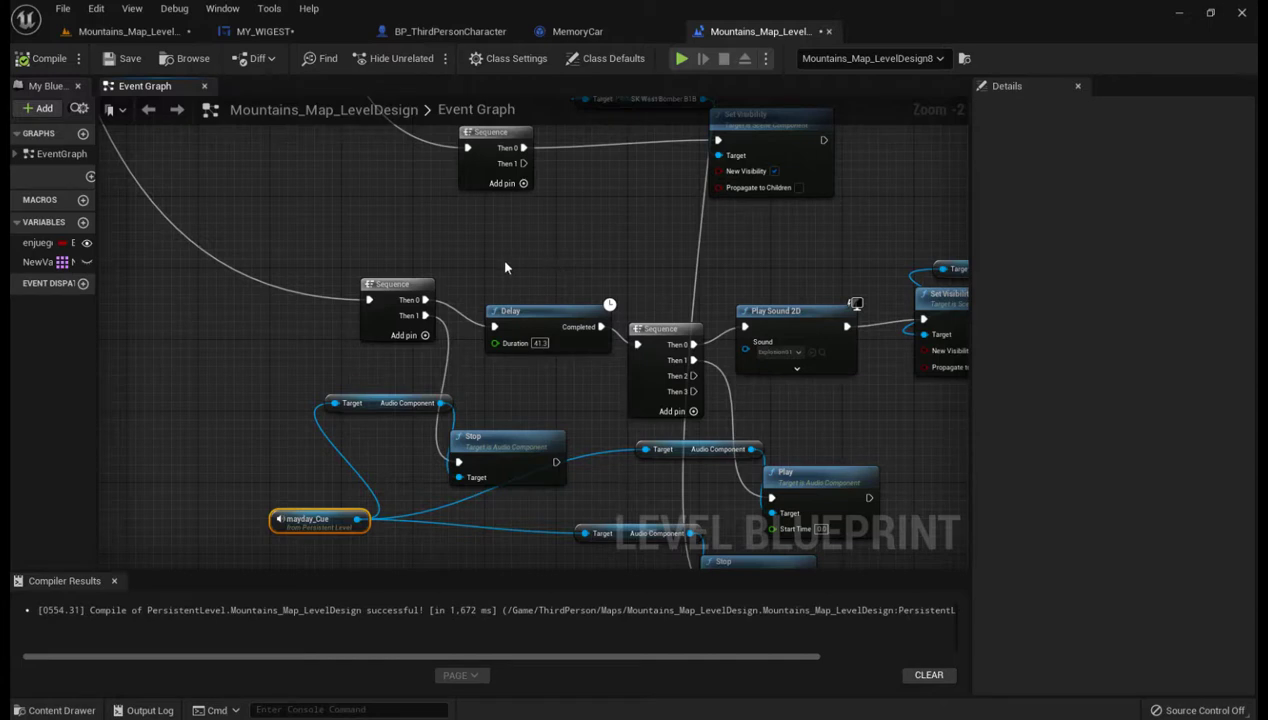
pyautogui.moveTo(529, 267); pyautogui.dragTo(592, 207, button='right')
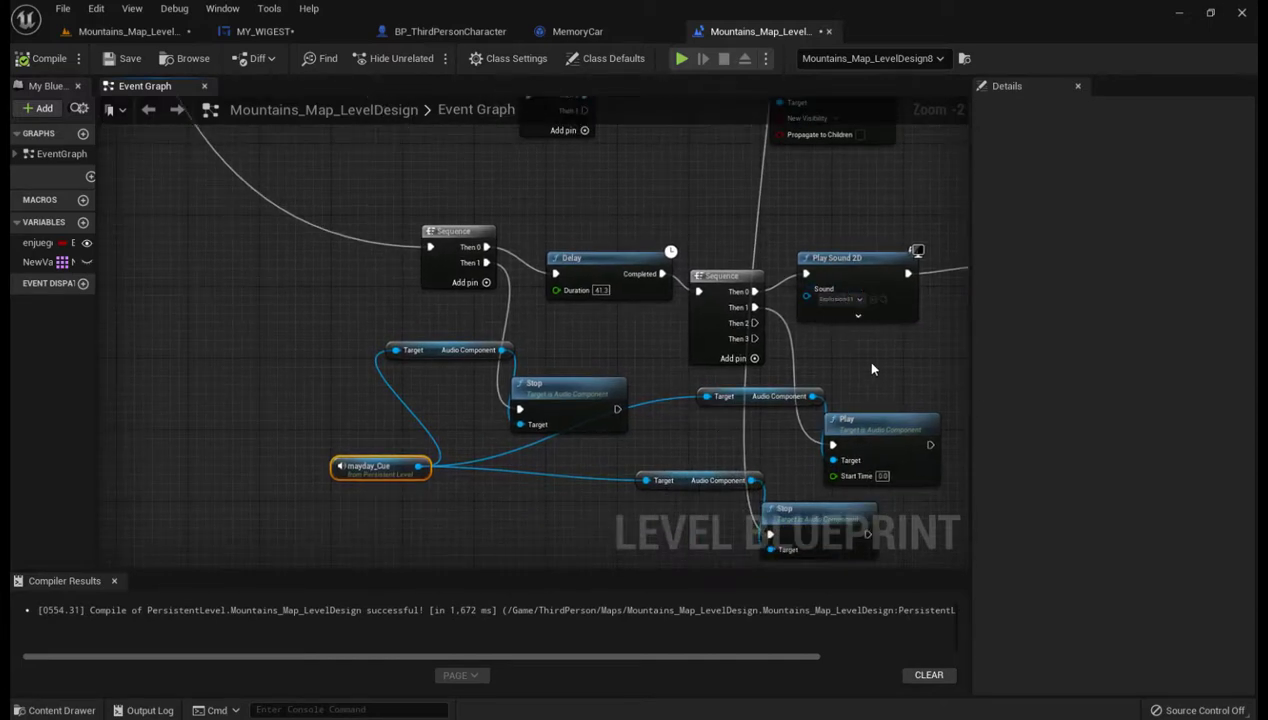
pyautogui.moveTo(863, 359); pyautogui.dragTo(693, 339, button='right')
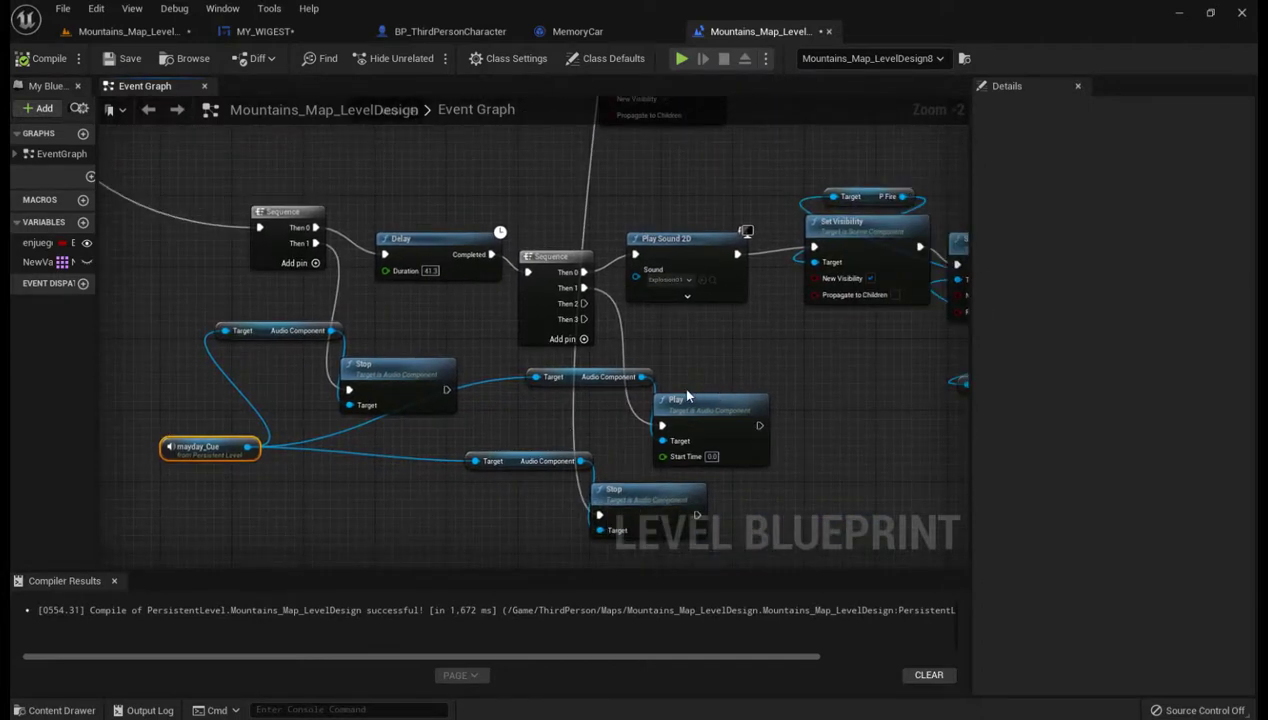
pyautogui.moveTo(346, 507); pyautogui.dragTo(498, 468, button='right')
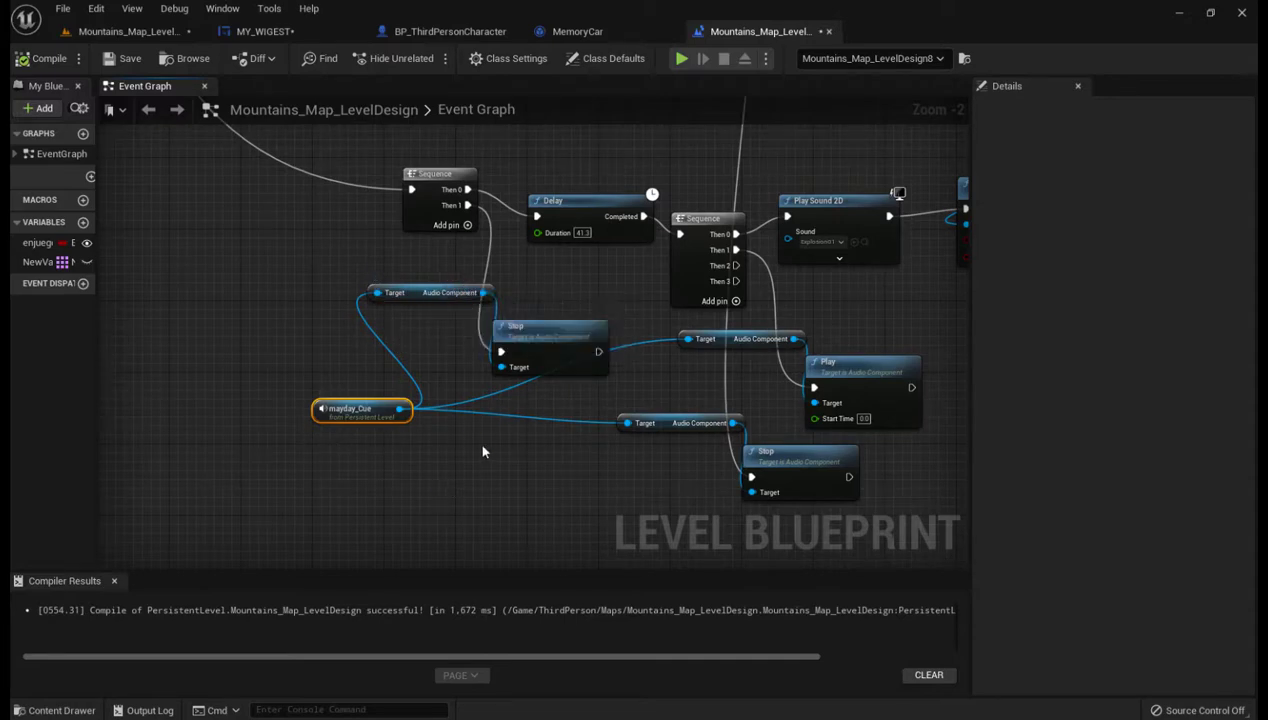
# Add a Stop (AudioComponent) node wired from the mayday_Cue reference.
pyautogui.moveTo(399, 409); pyautogui.dragTo(451, 465)
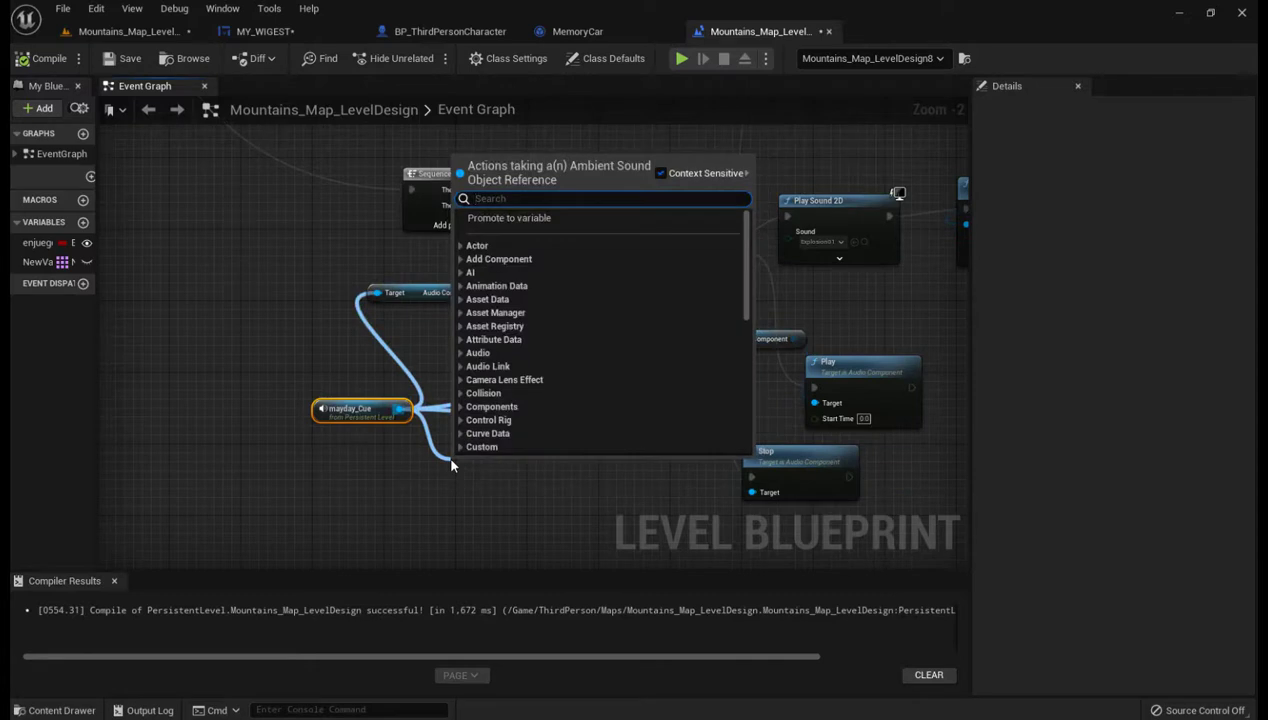
pyautogui.write('play')
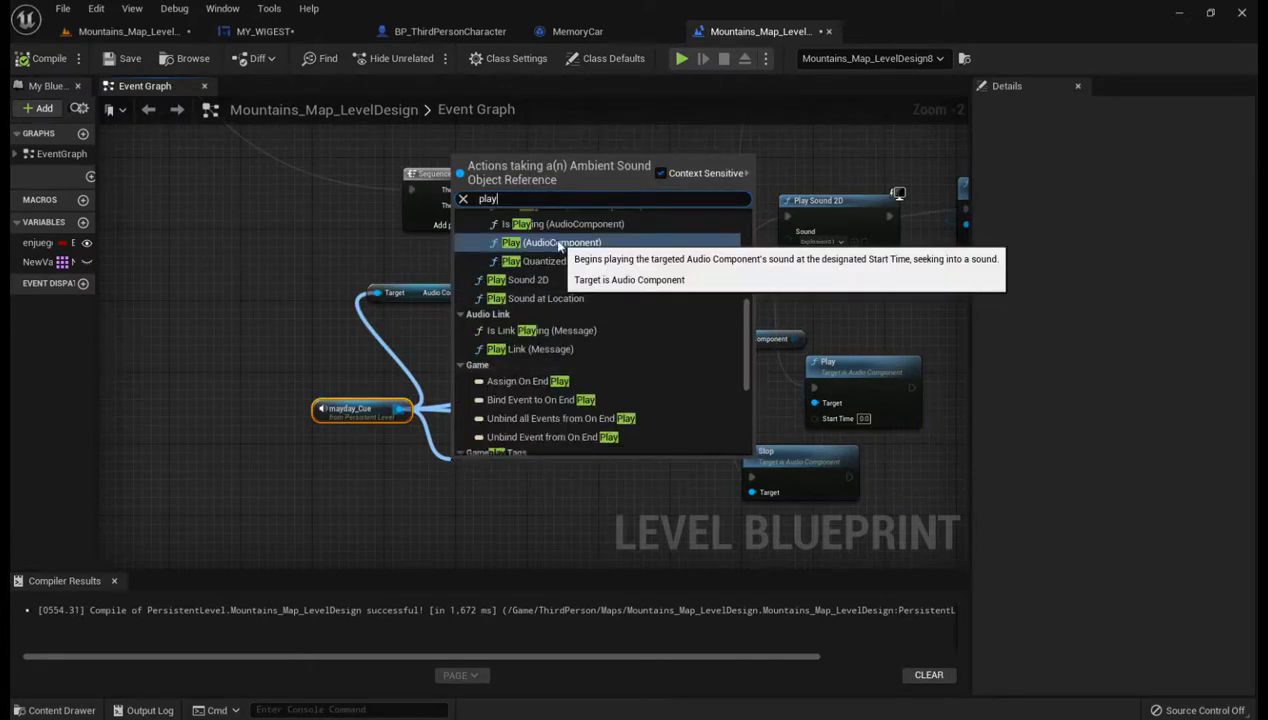
pyautogui.click(459, 578)
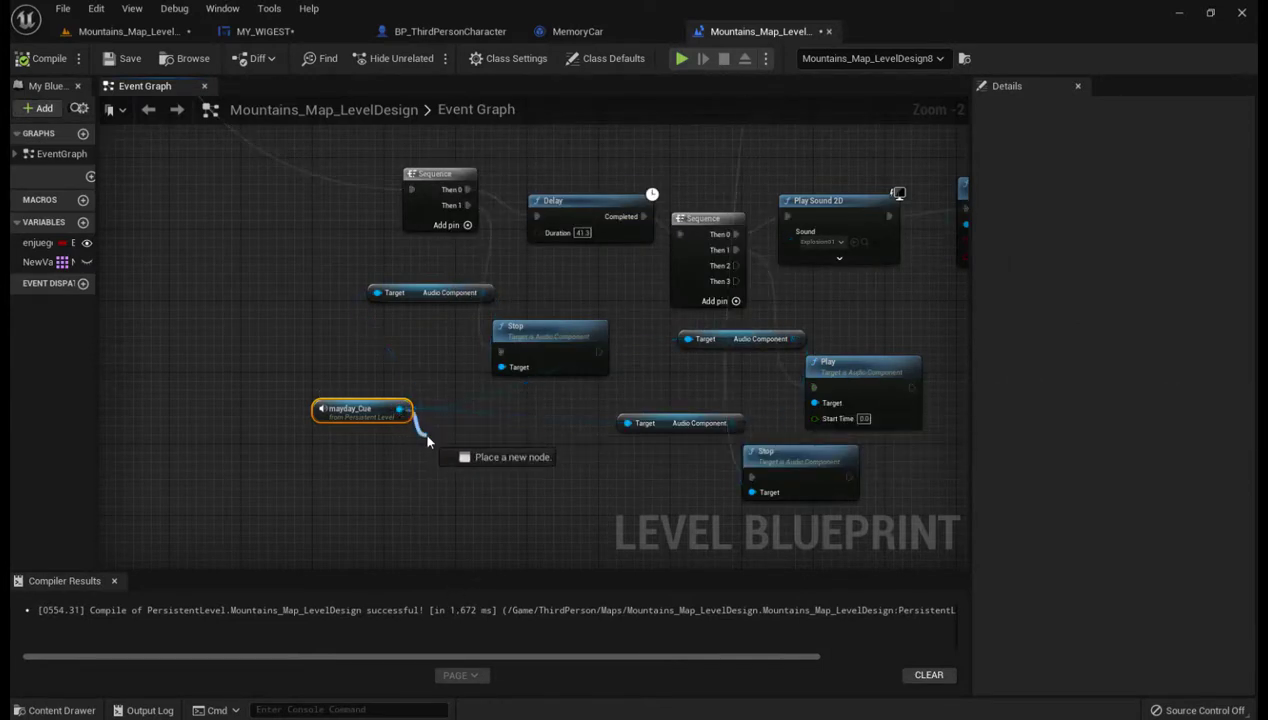
pyautogui.moveTo(401, 410); pyautogui.dragTo(426, 441)
pyautogui.write('sto')
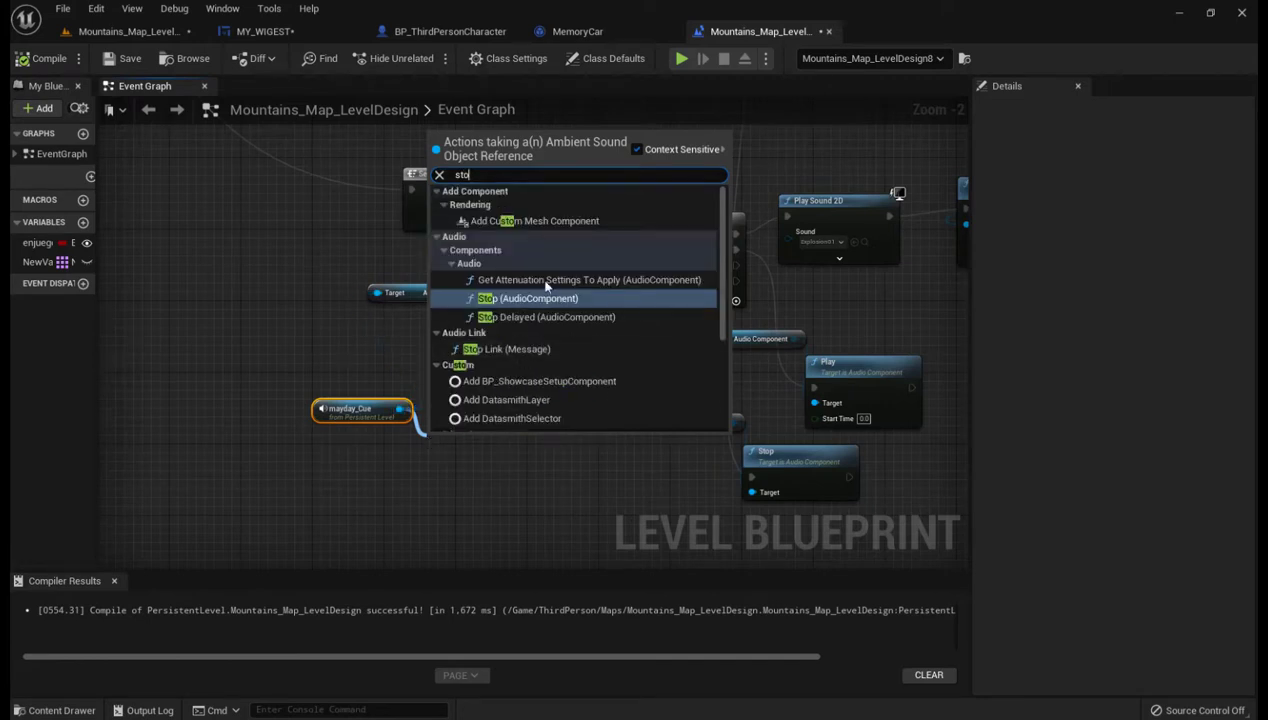
pyautogui.press('Return')
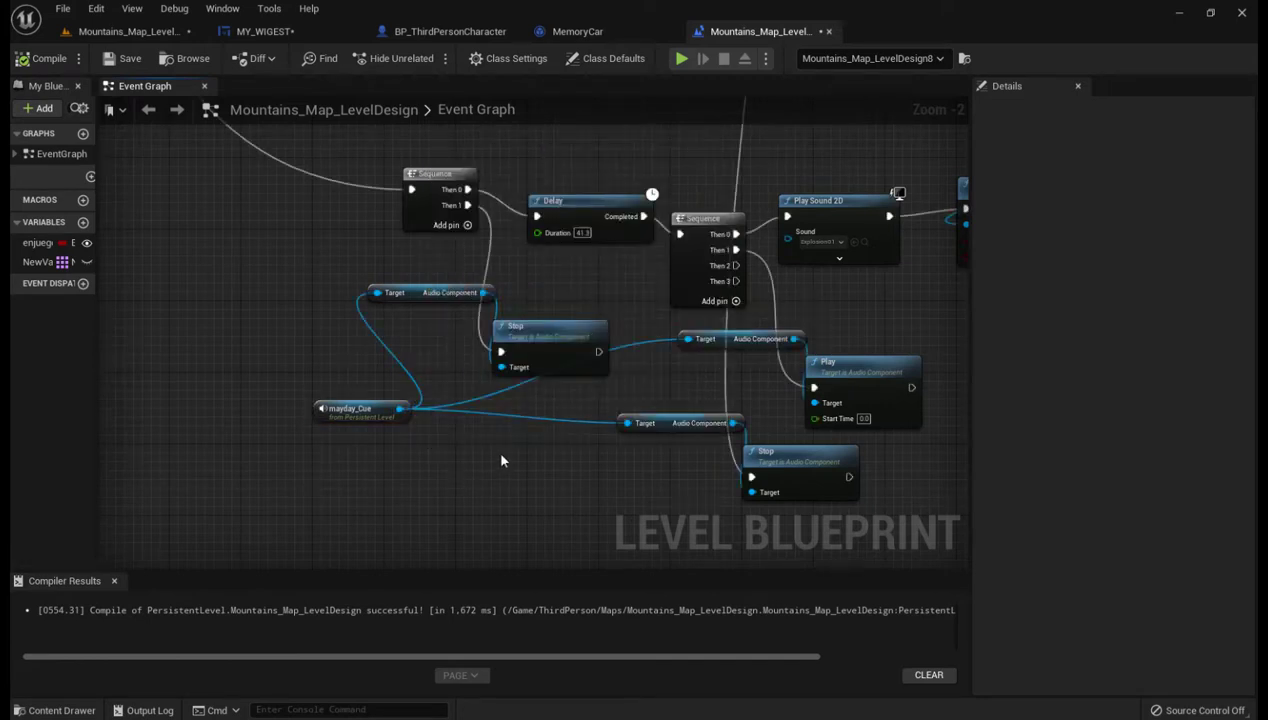
# Nudge the Stop node up beside the Delay node and recentre on the mayday_Cue nodes.
pyautogui.moveTo(495, 448); pyautogui.dragTo(478, 473, button='right')
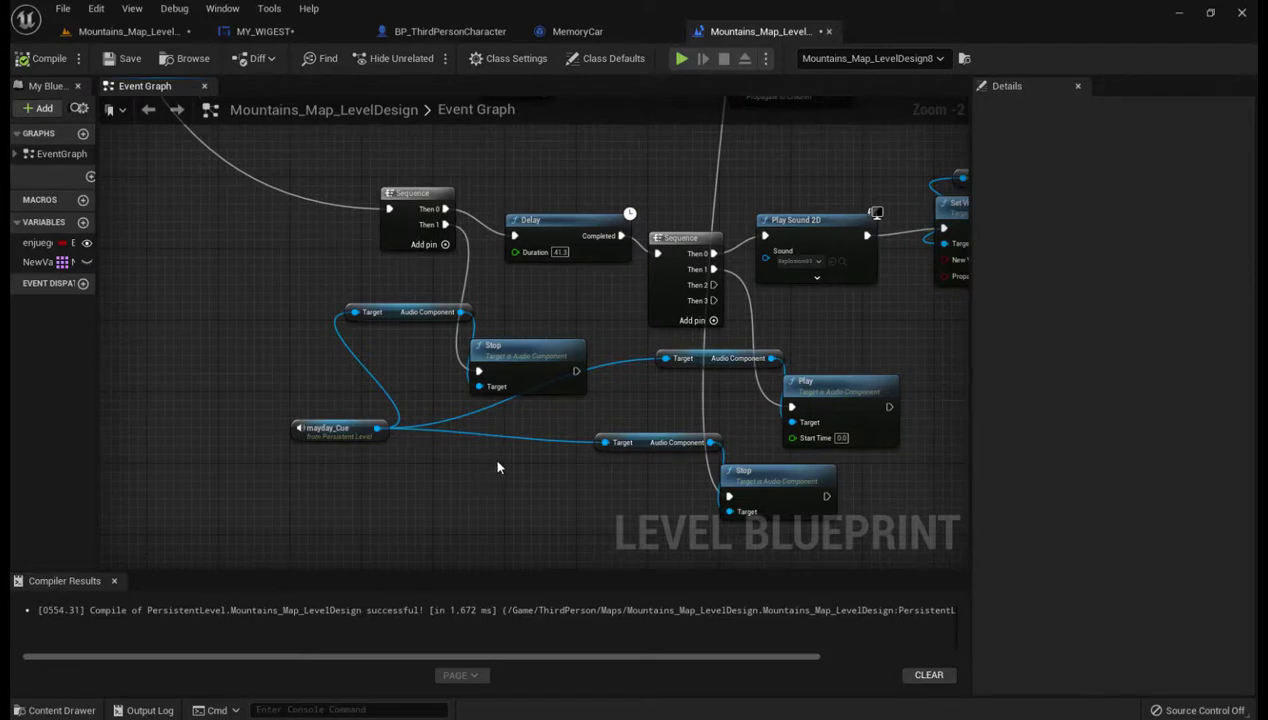
pyautogui.moveTo(476, 473); pyautogui.dragTo(480, 509, button='right')
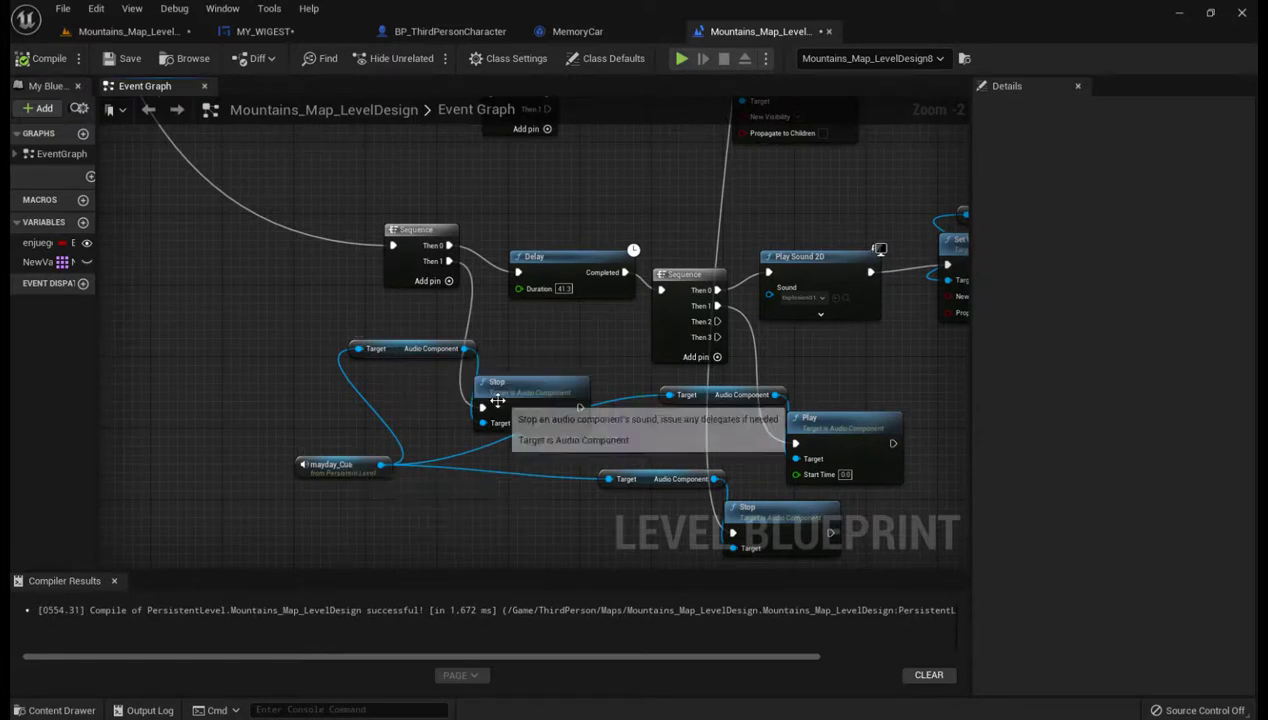
pyautogui.moveTo(533, 399); pyautogui.dragTo(545, 356)
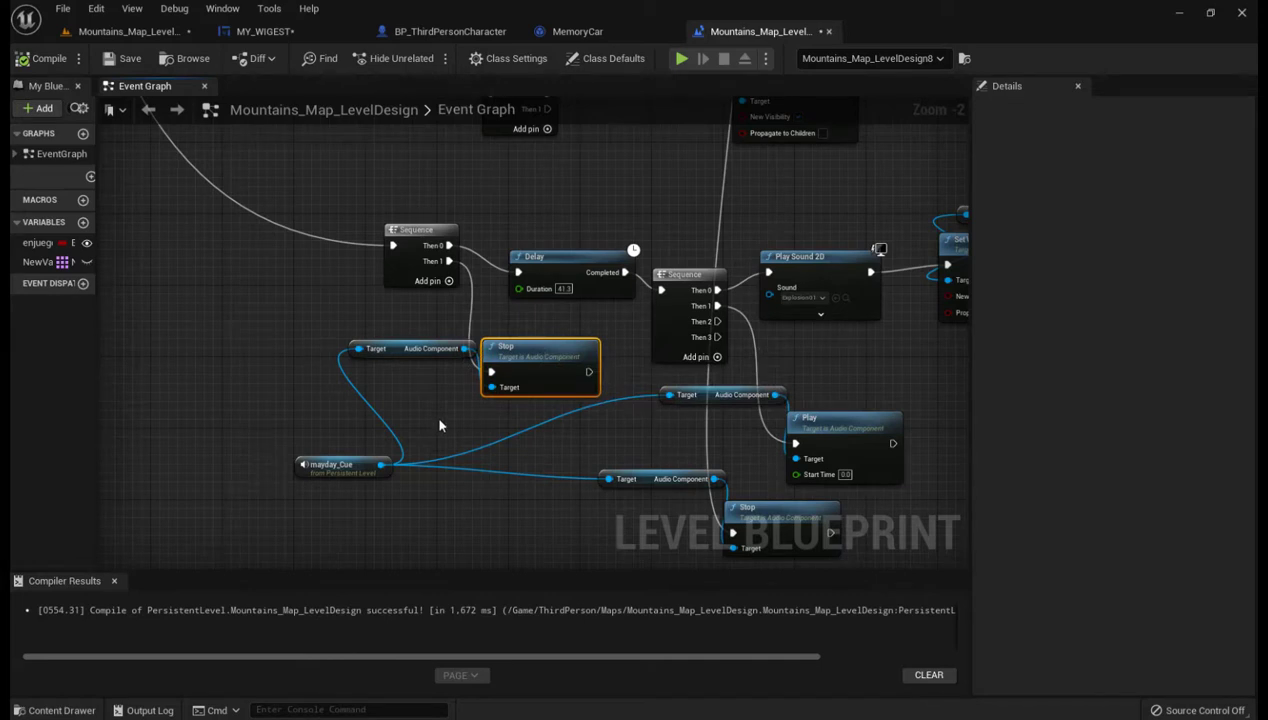
pyautogui.moveTo(434, 413); pyautogui.dragTo(341, 440, button='right')
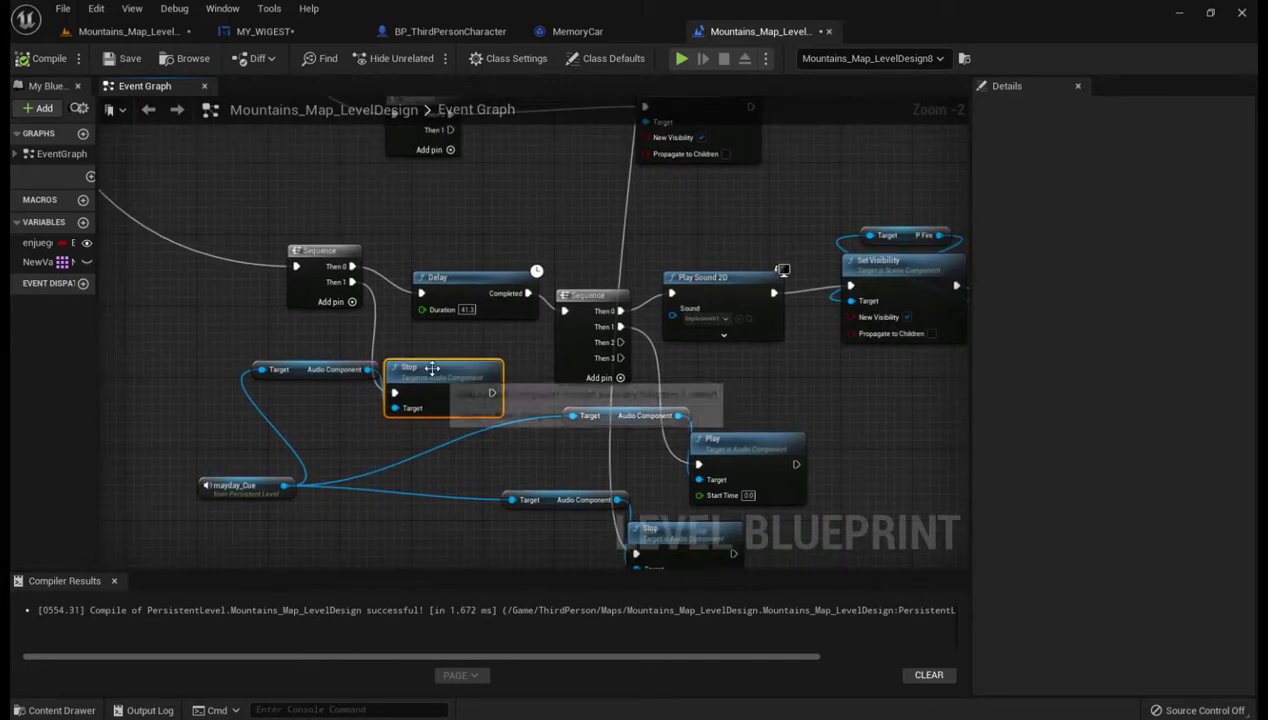
pyautogui.moveTo(433, 378); pyautogui.dragTo(433, 360)
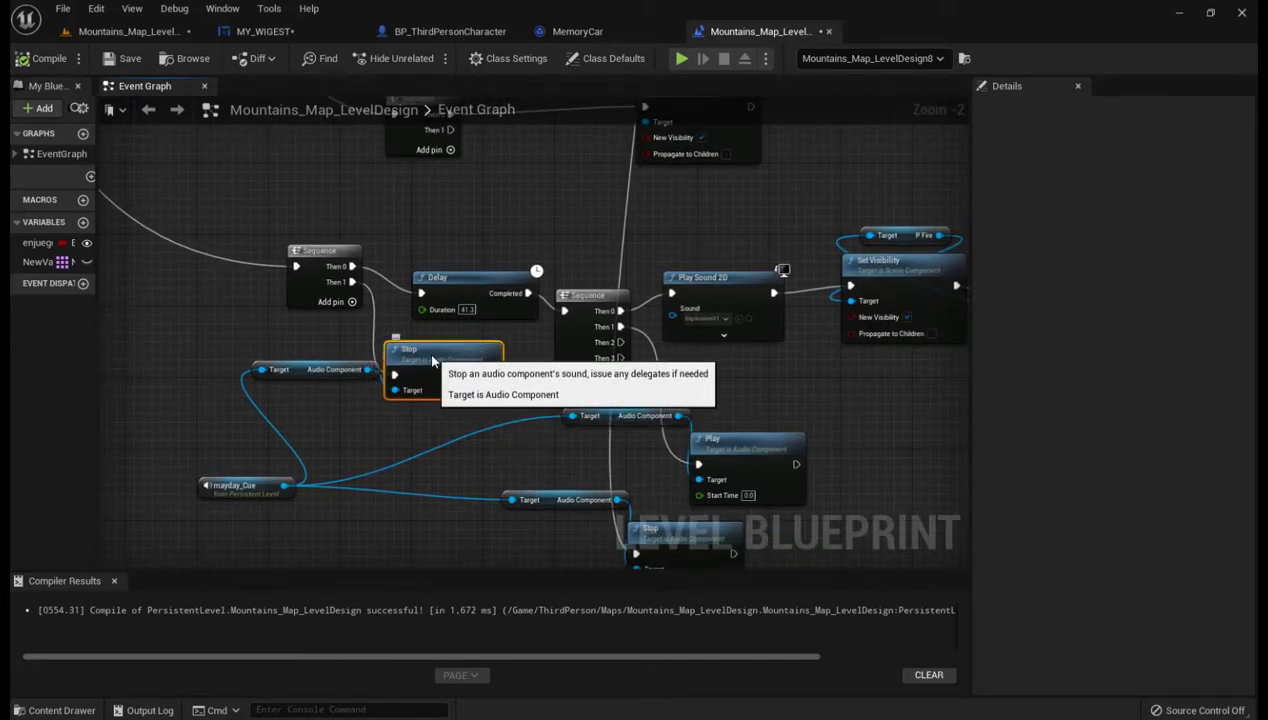
pyautogui.moveTo(354, 527); pyautogui.dragTo(339, 520, button='right')
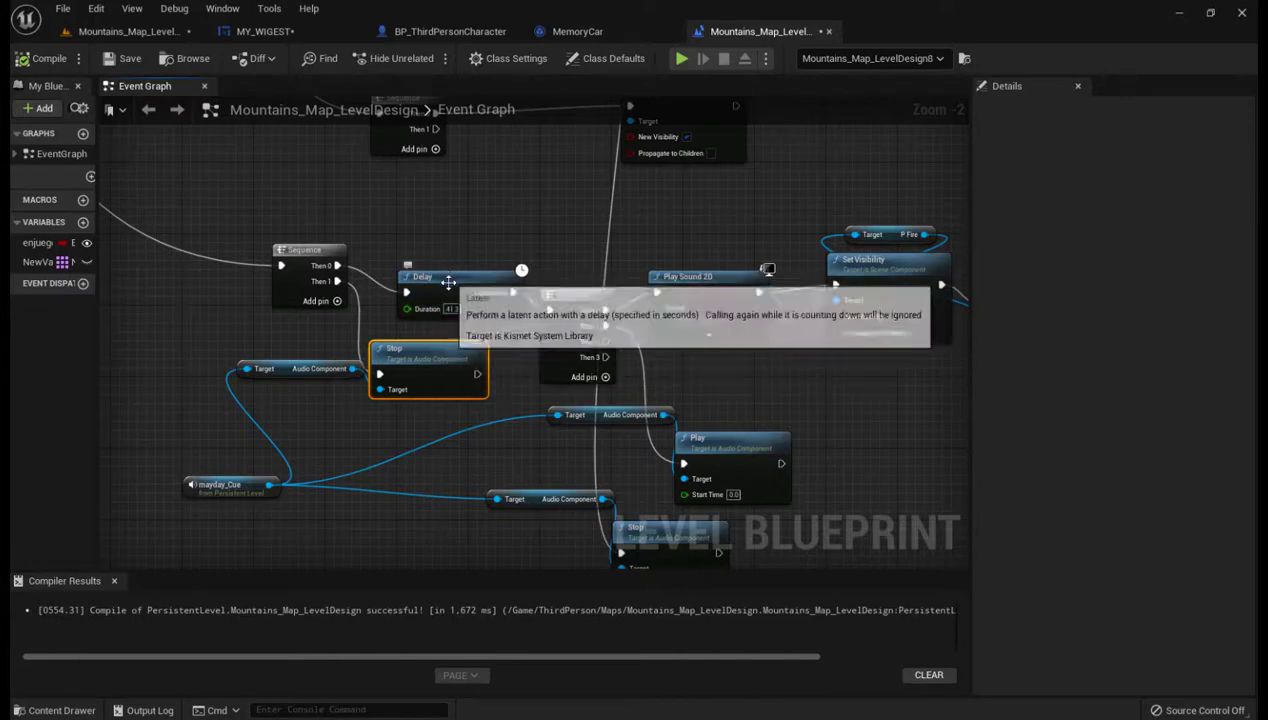
pyautogui.moveTo(487, 240); pyautogui.dragTo(351, 230, button='right')
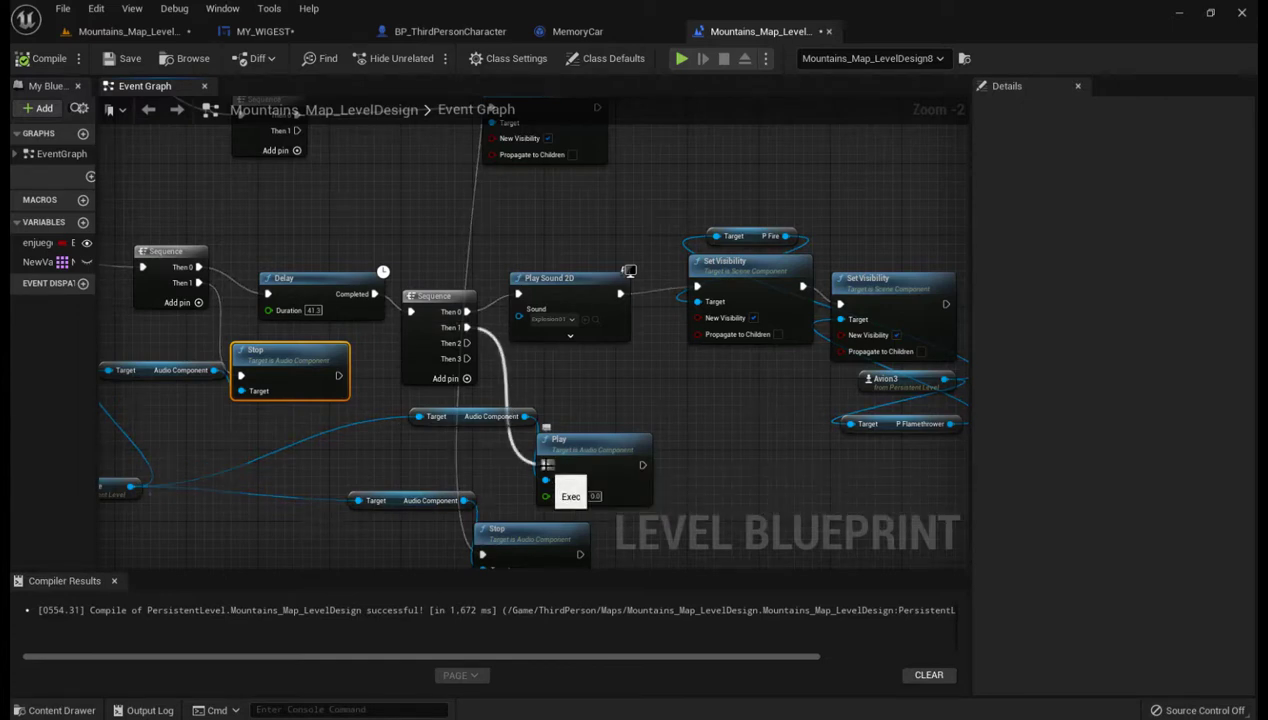
pyautogui.moveTo(574, 396); pyautogui.dragTo(607, 310, button='right')
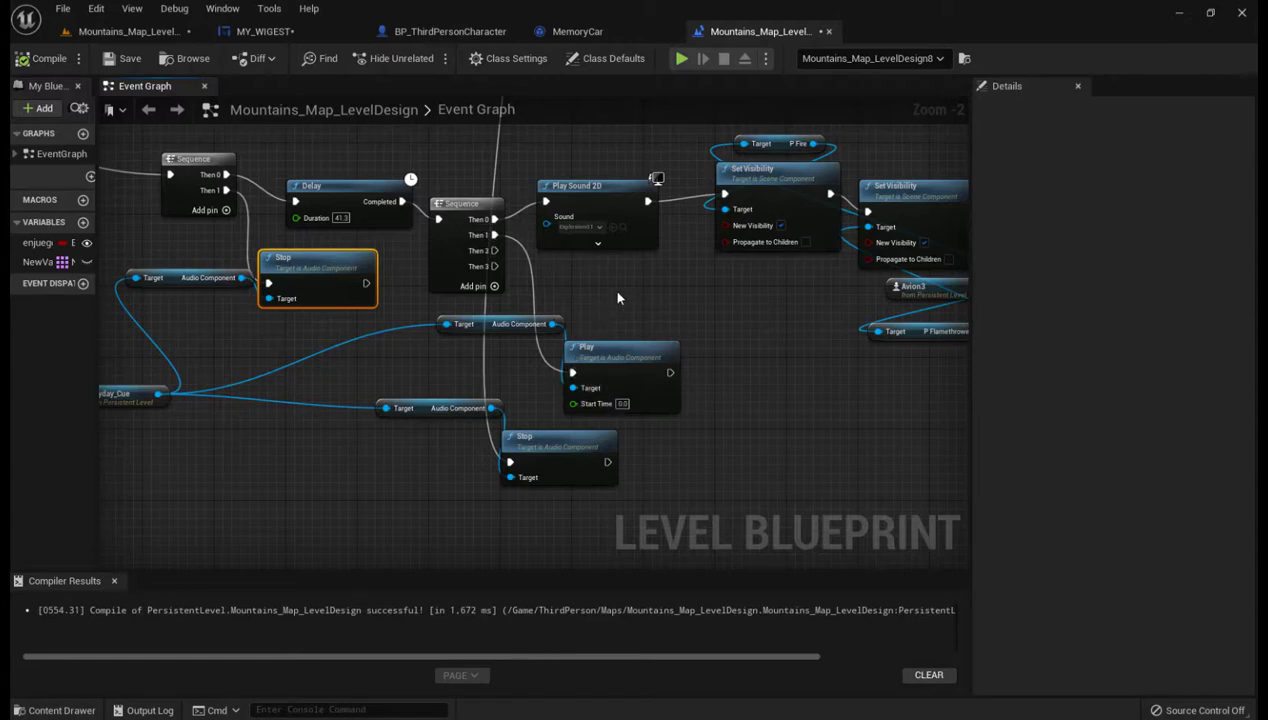
pyautogui.moveTo(611, 288)
pyautogui.mouseDown(button='right')
pyautogui.moveTo(622, 314)
pyautogui.moveTo(755, 296)
pyautogui.mouseUp(button='right')
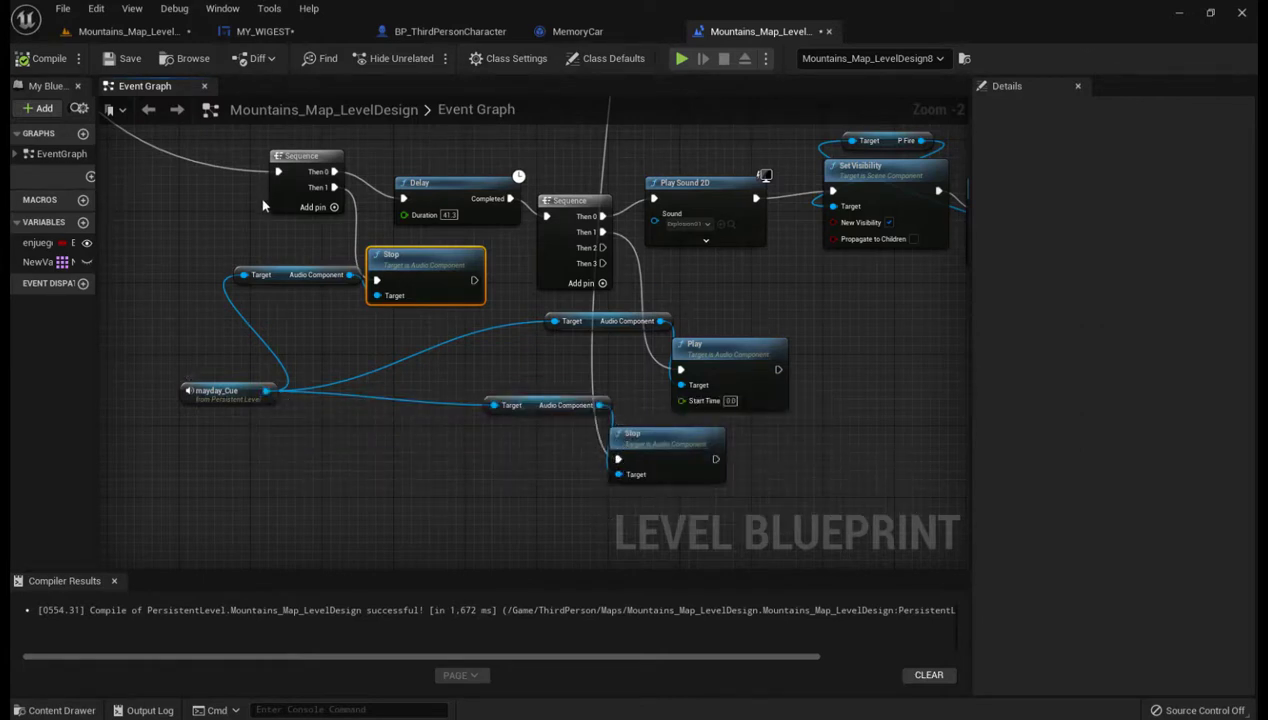
pyautogui.moveTo(483, 476); pyautogui.dragTo(502, 531, button='right')
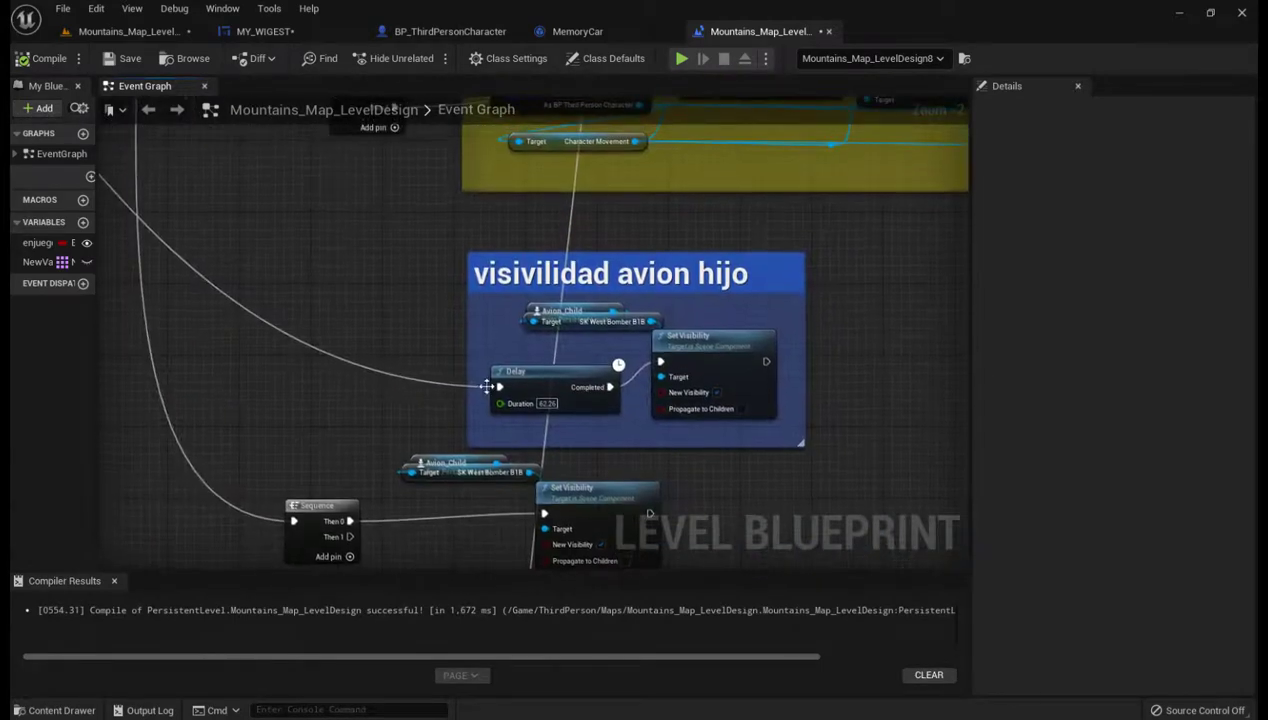
pyautogui.moveTo(444, 235); pyautogui.dragTo(389, 497, button='right')
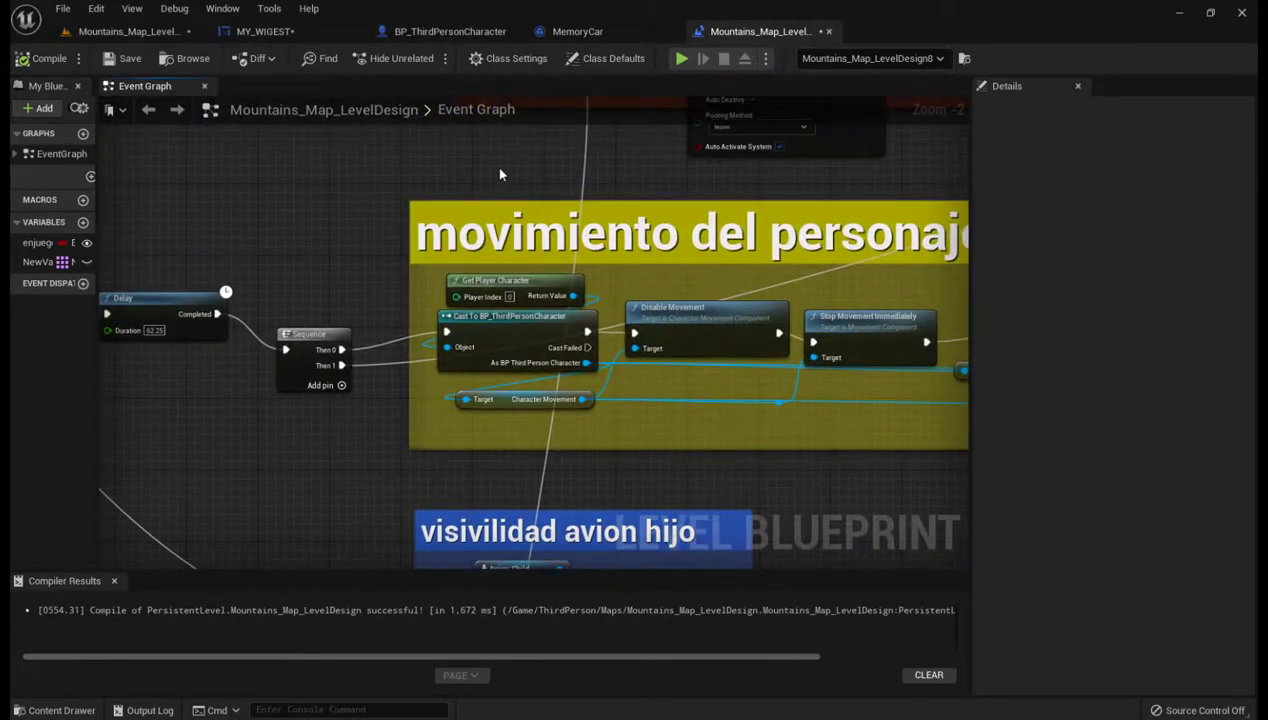
pyautogui.moveTo(469, 234); pyautogui.dragTo(392, 512, button='right')
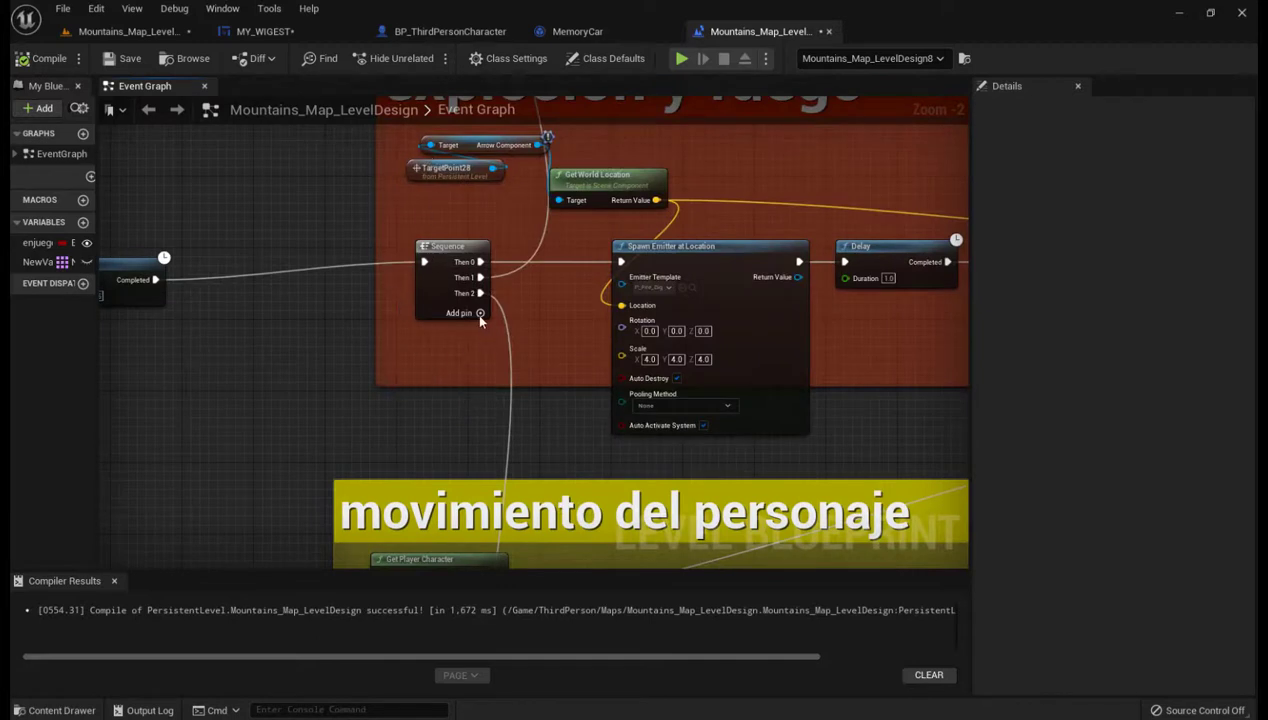
pyautogui.moveTo(376, 317)
pyautogui.mouseDown(button='right')
pyautogui.moveTo(434, 441)
pyautogui.moveTo(493, 439)
pyautogui.mouseUp(button='right')
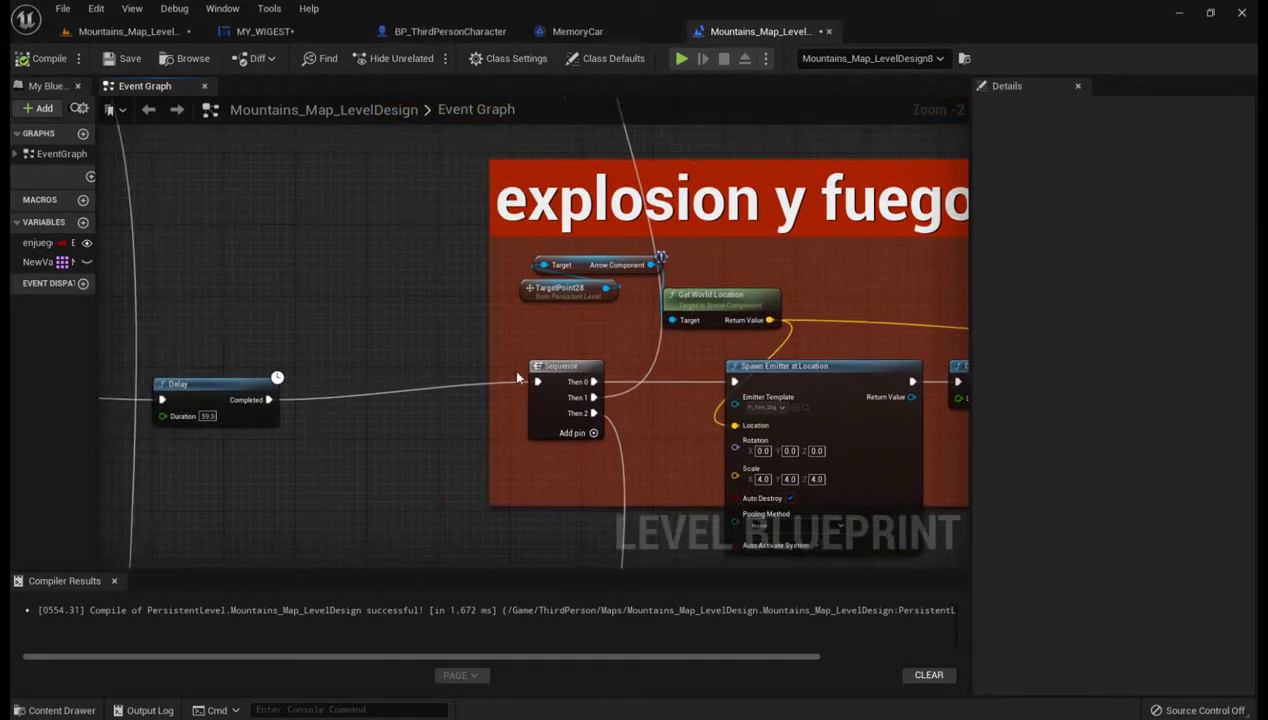
pyautogui.moveTo(391, 478); pyautogui.dragTo(442, 461, button='right')
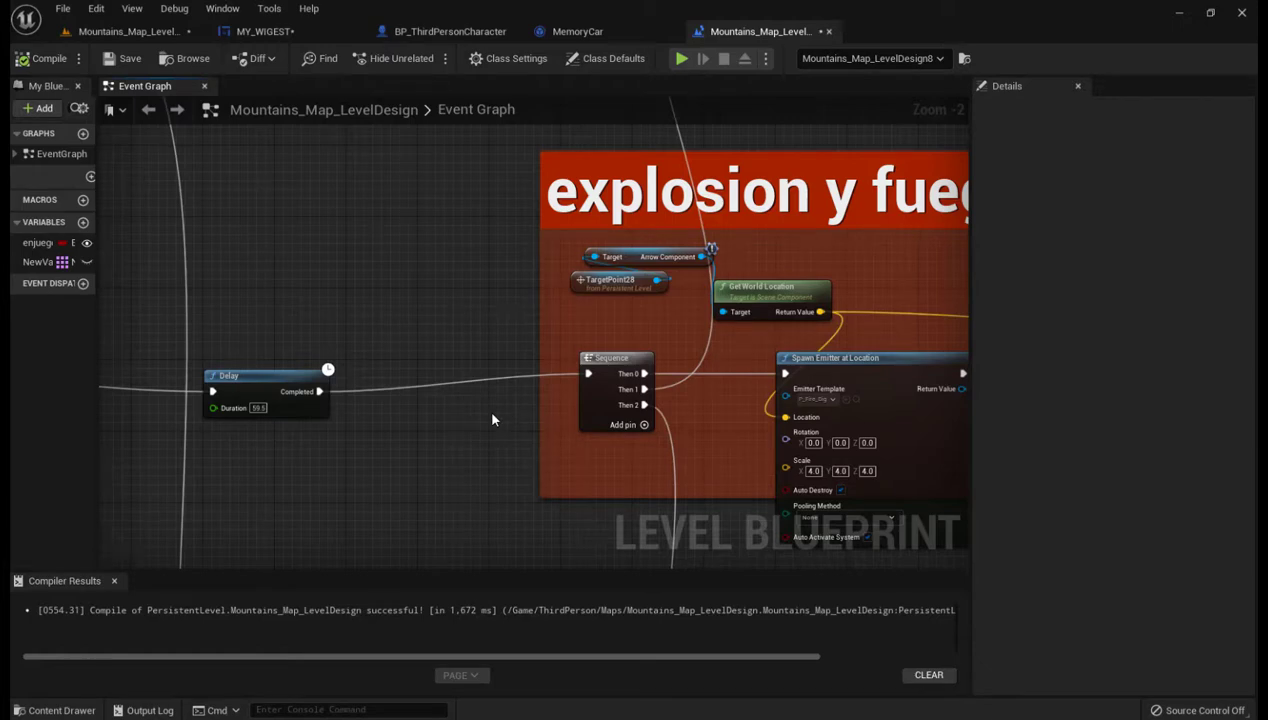
pyautogui.moveTo(492, 413); pyautogui.dragTo(517, 402, button='right')
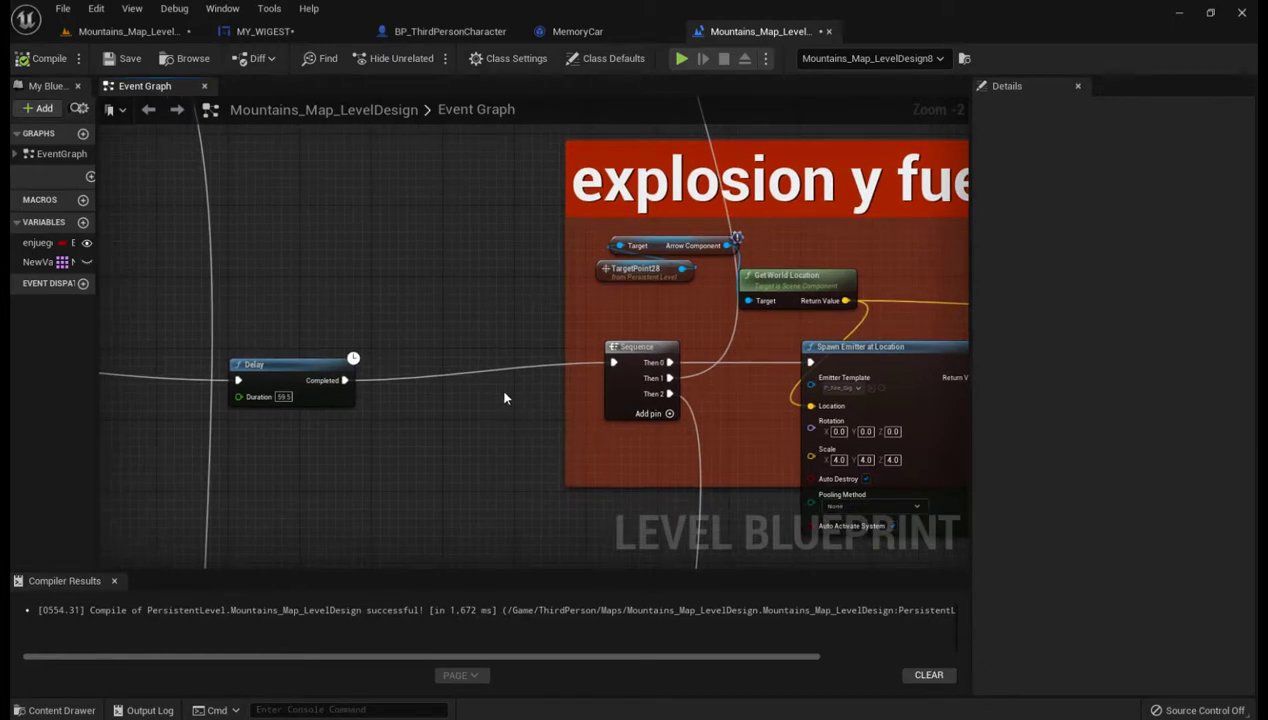
pyautogui.moveTo(453, 507); pyautogui.dragTo(609, 121, button='right')
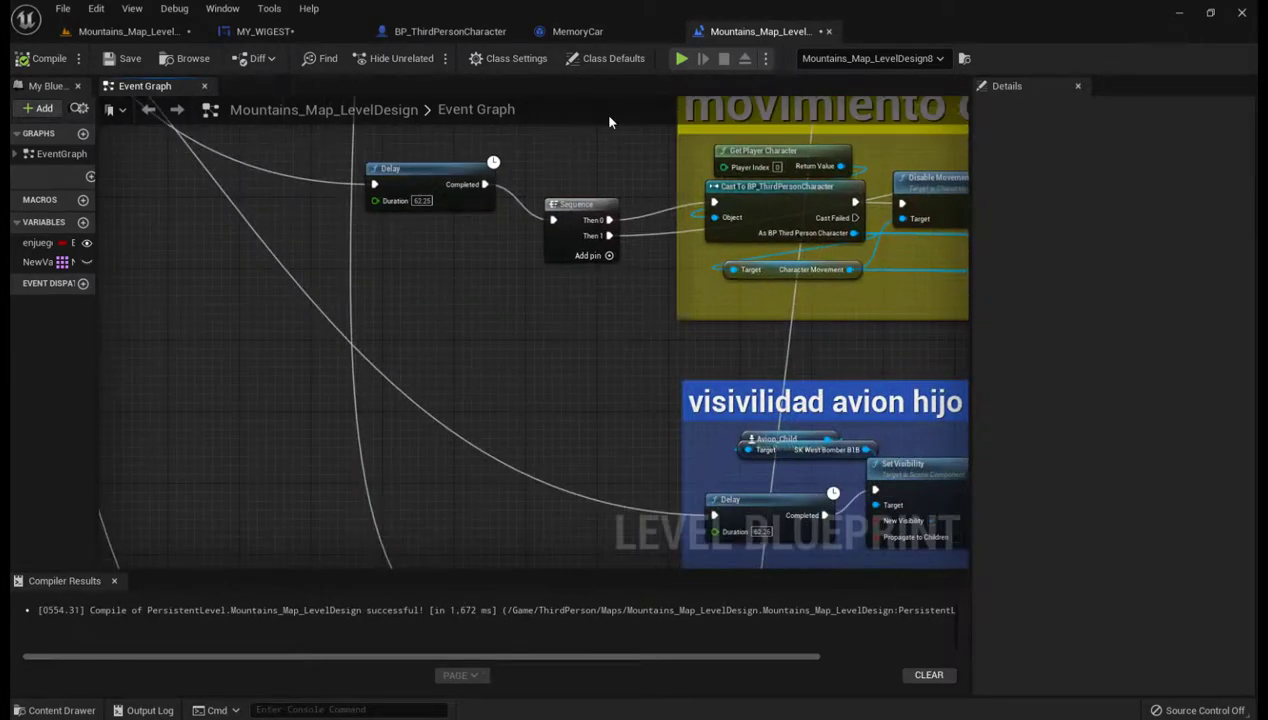
pyautogui.moveTo(500, 511); pyautogui.dragTo(616, 375, button='right')
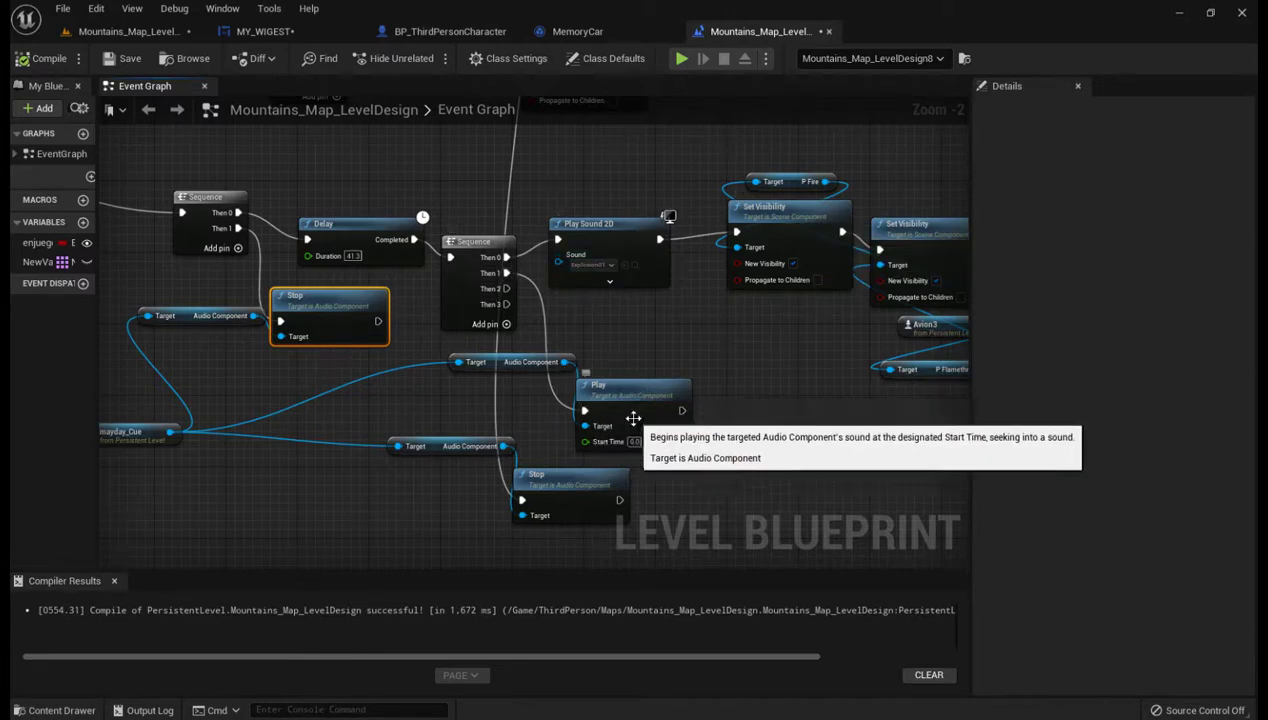
pyautogui.moveTo(633, 341); pyautogui.dragTo(660, 655, button='right')
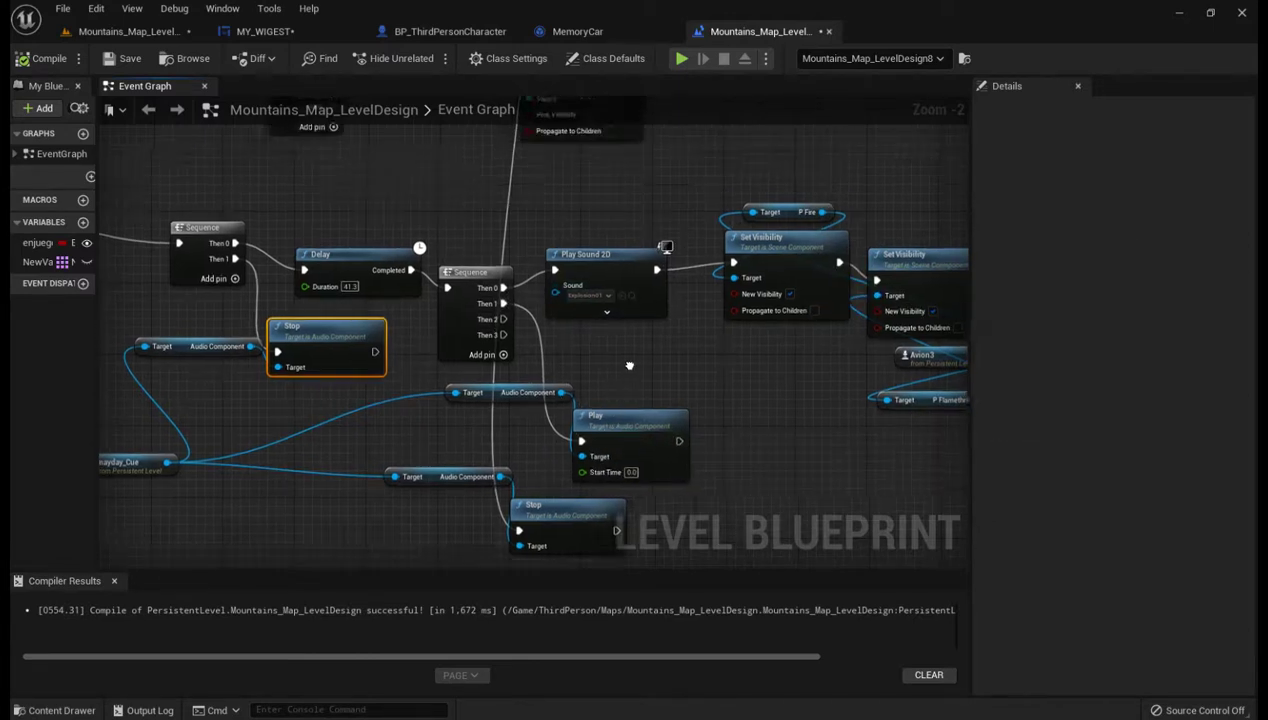
pyautogui.moveTo(444, 204); pyautogui.dragTo(420, 300, button='right')
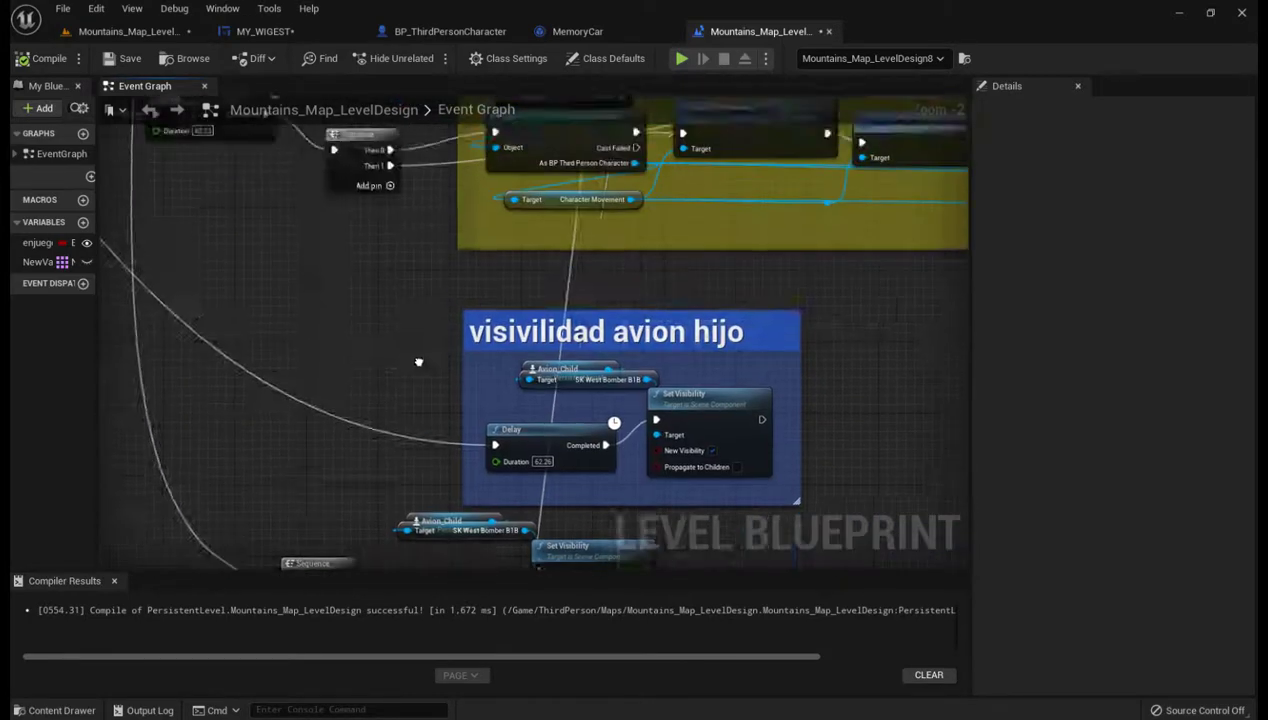
pyautogui.moveTo(453, 182); pyautogui.dragTo(477, 397, button='right')
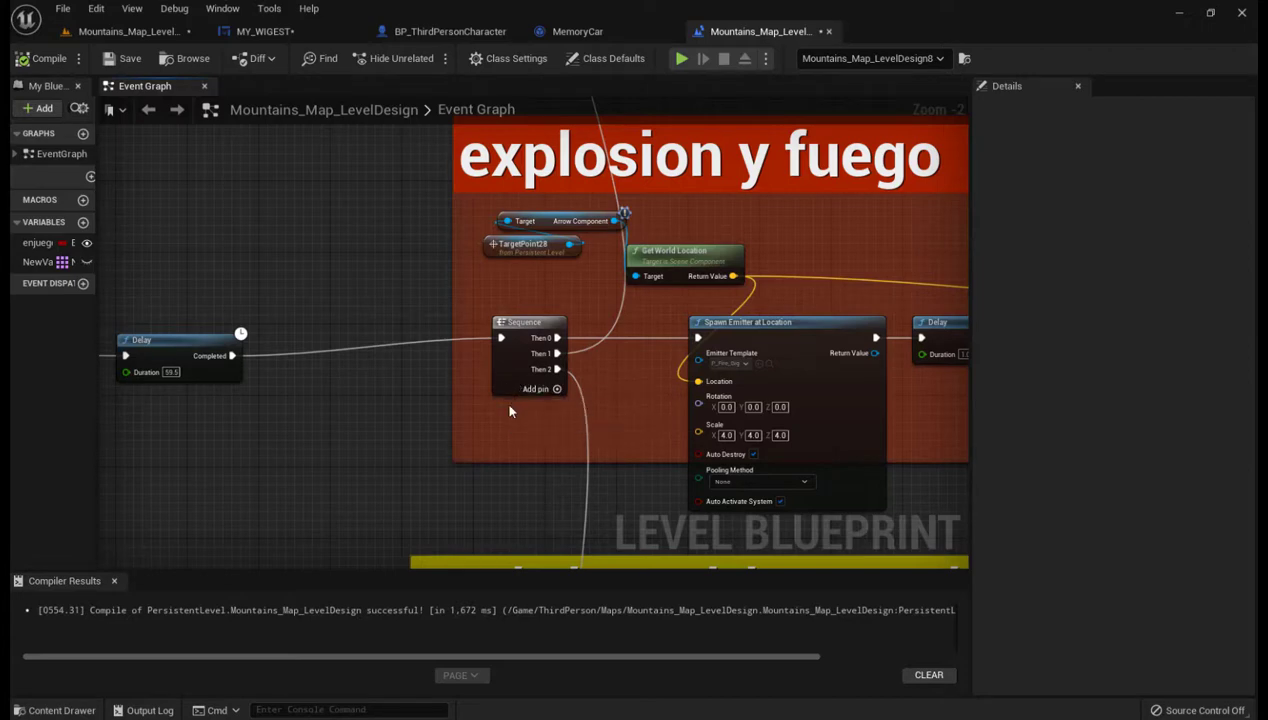
pyautogui.scroll(-2, 509, 411)
pyautogui.moveTo(441, 421)
pyautogui.mouseDown(button='right')
pyautogui.moveTo(352, 398)
pyautogui.moveTo(512, 392)
pyautogui.mouseUp(button='right')
pyautogui.scroll(-1, 333, 403)
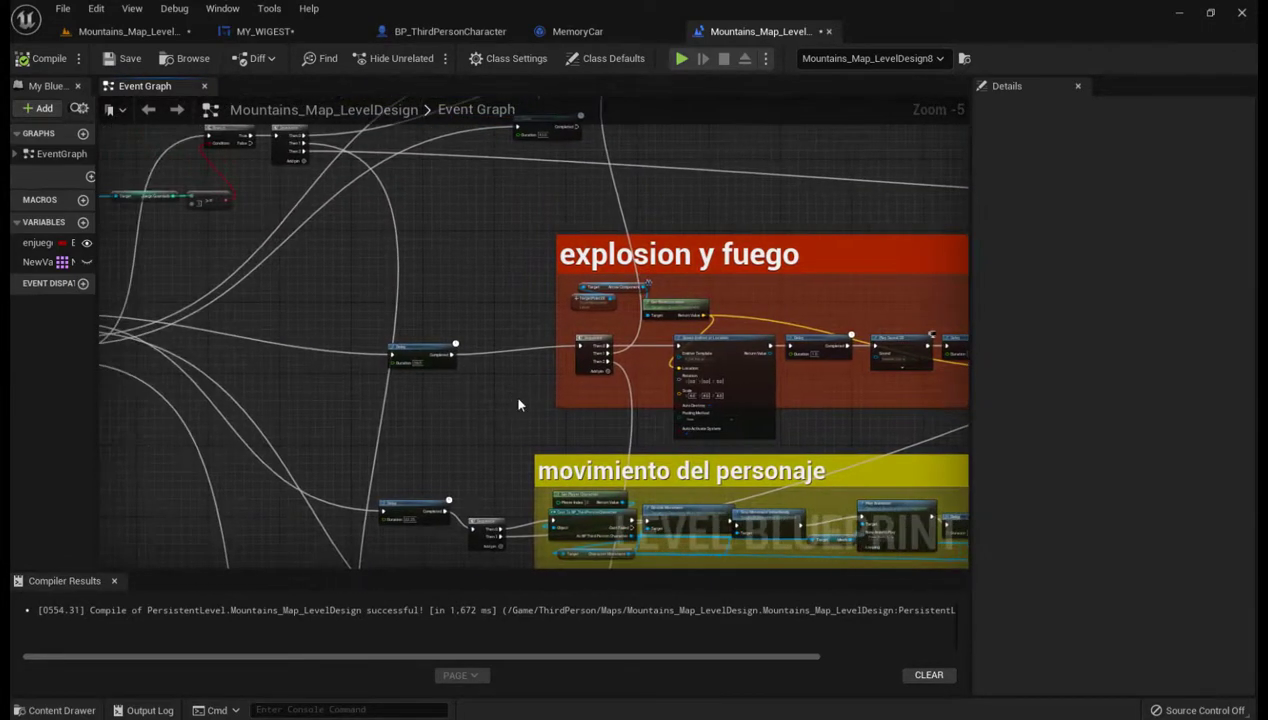
pyautogui.scroll(2, 512, 392)
pyautogui.scroll(-1, 518, 404)
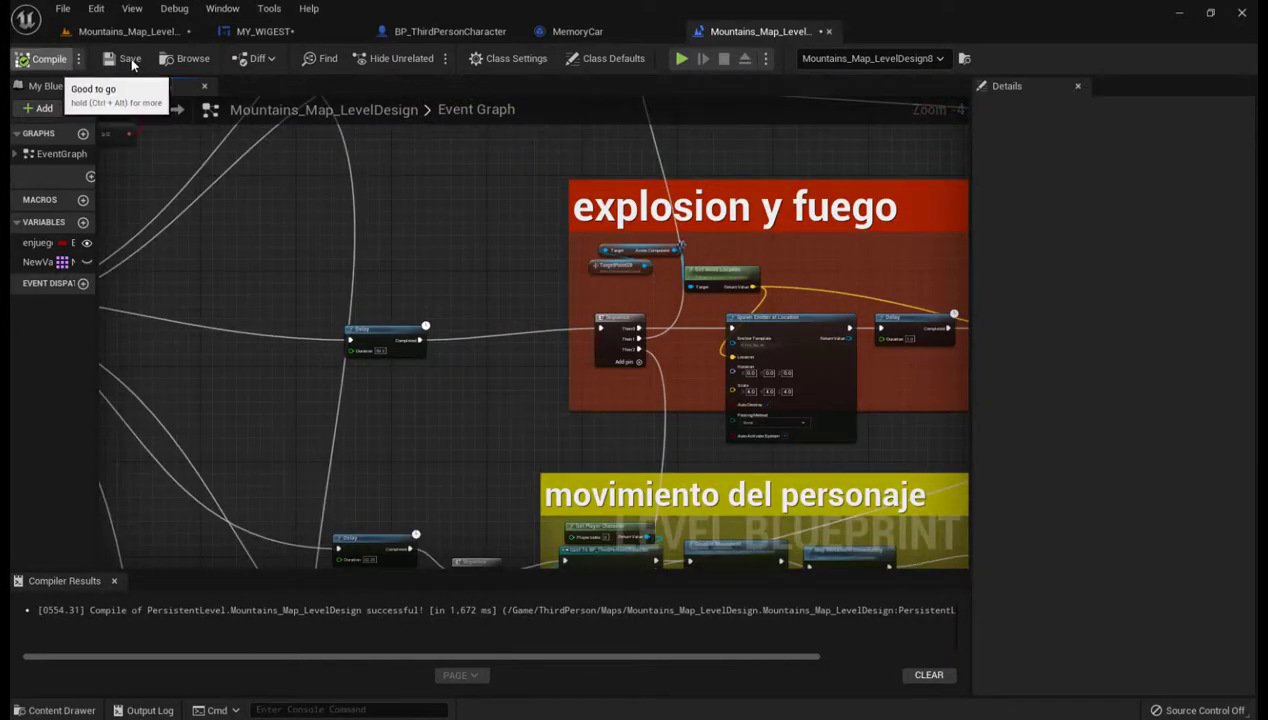
# Switch to the level editor, close the Sequencer and leave the cine camera view.
pyautogui.click(92, 31)
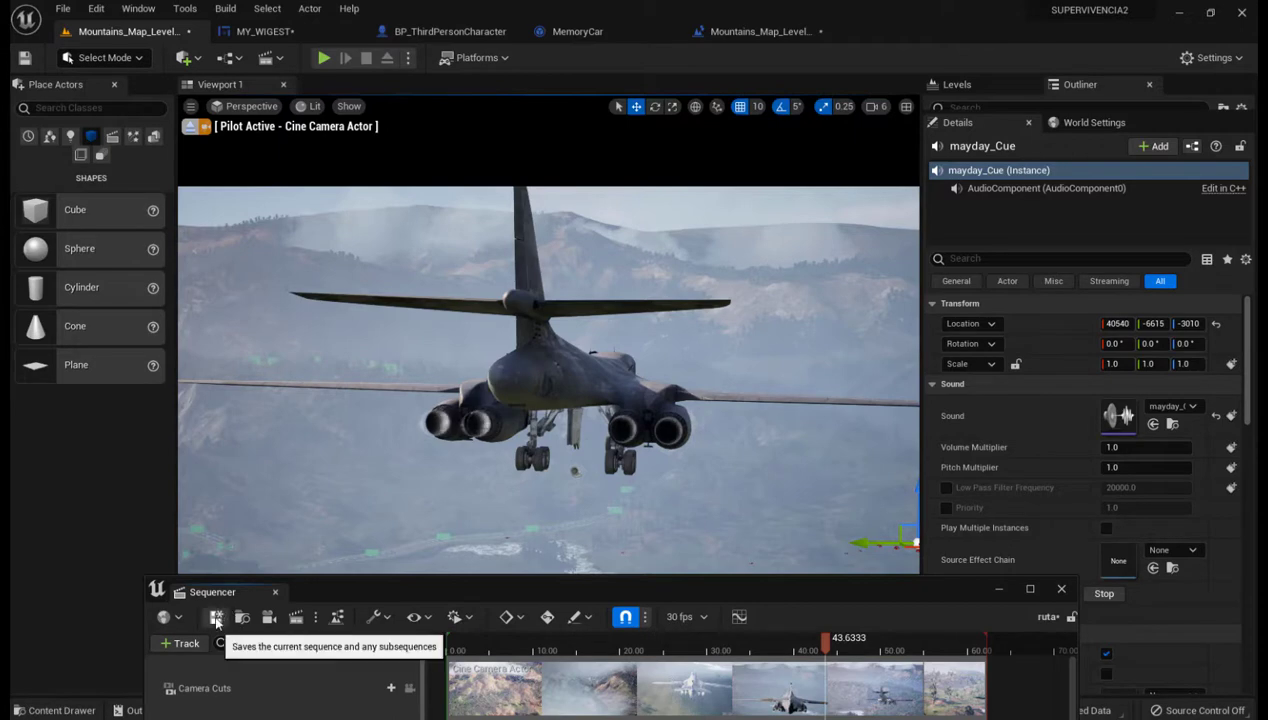
pyautogui.click(1060, 587)
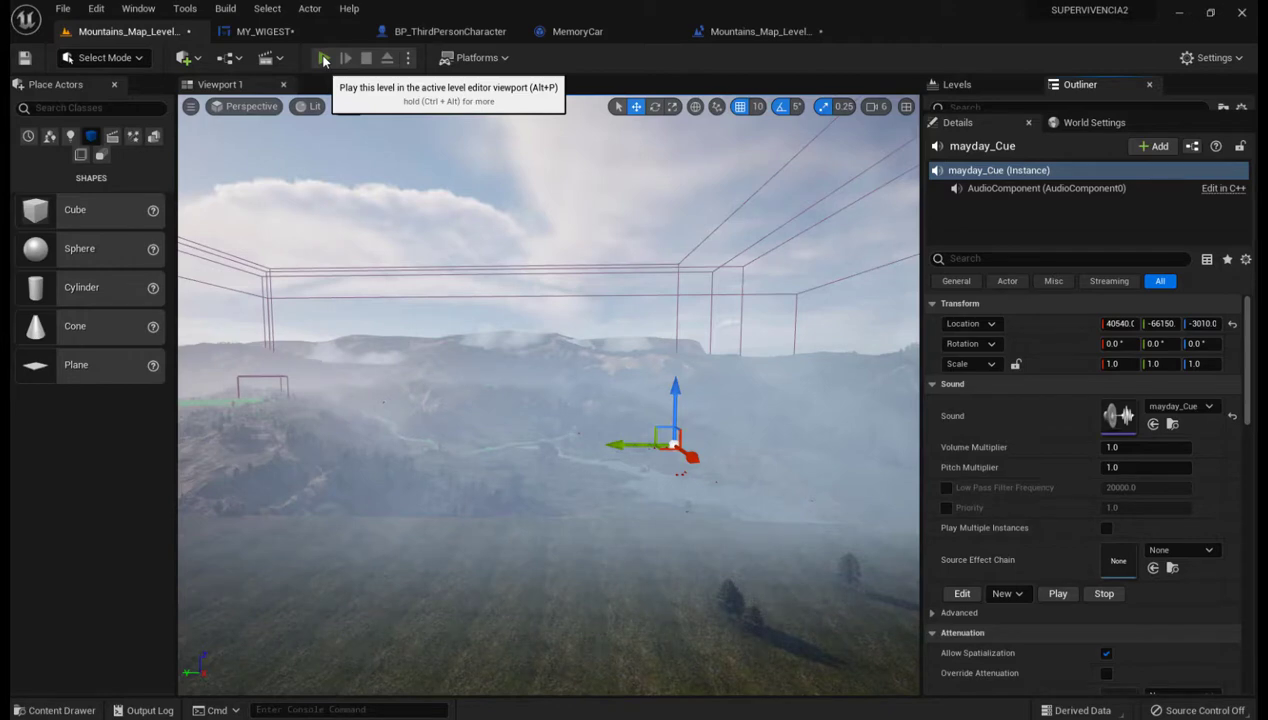
# Start Play In Editor on the mountains level and take control of the game view.
pyautogui.click(323, 60)
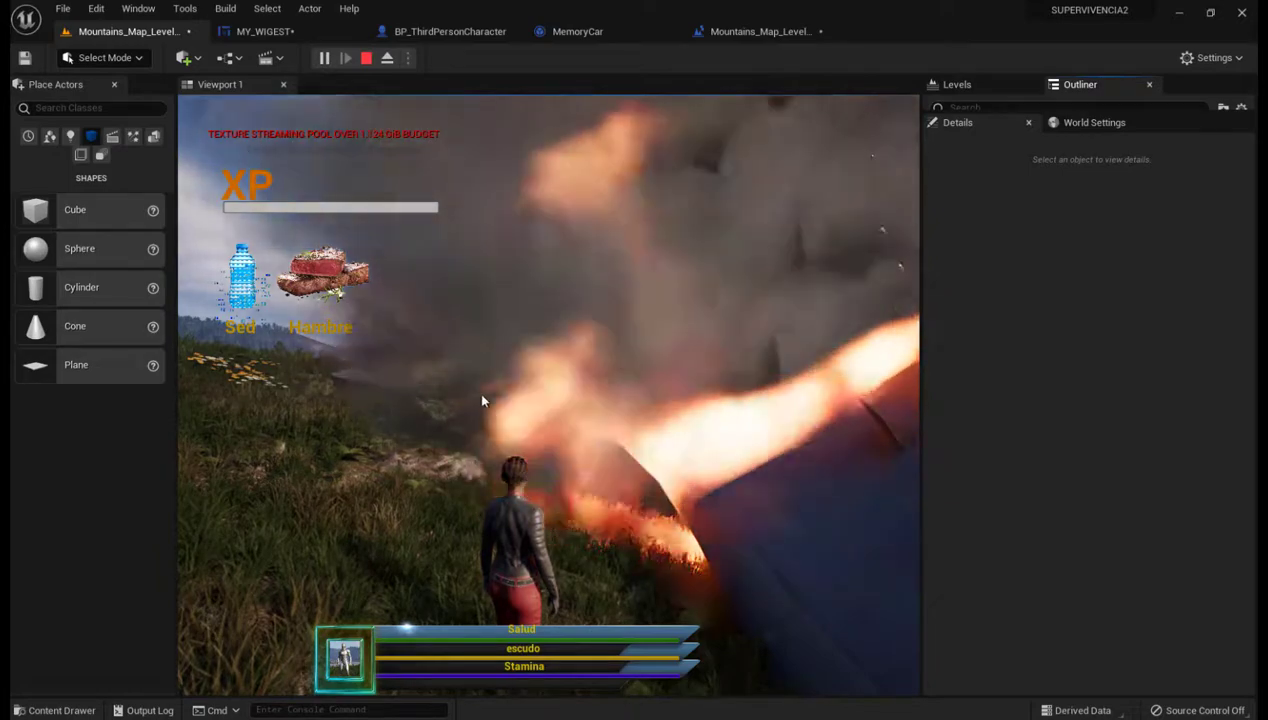
pyautogui.click(478, 393)
# Run the character across the field to the lake and wood pile, then stop PIE with Esc.
pyautogui.press('w')
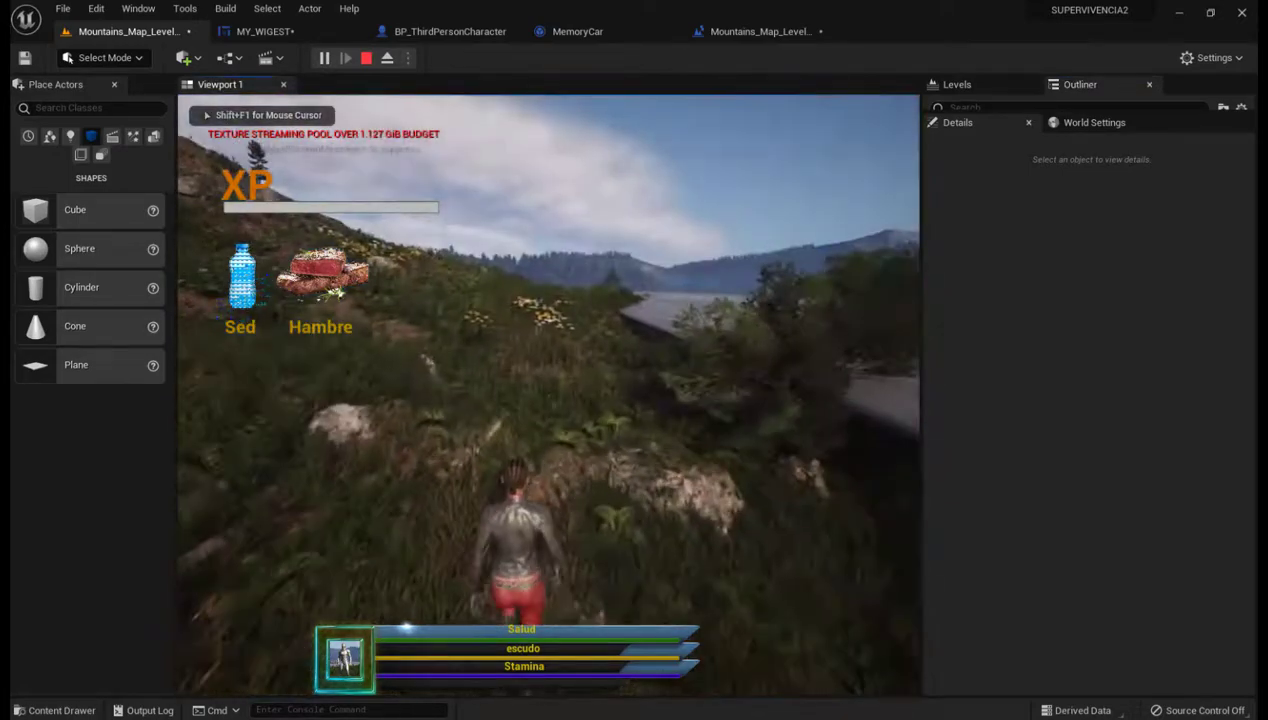
pyautogui.press('w')
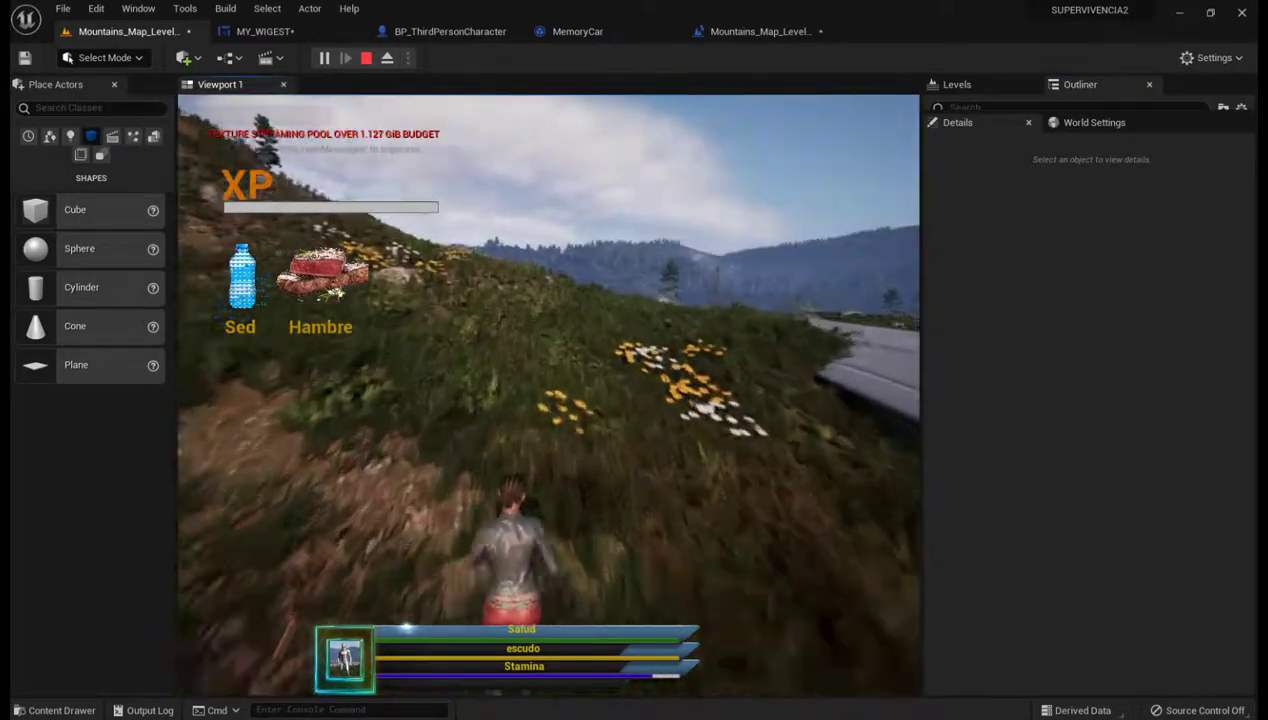
pyautogui.press('w')
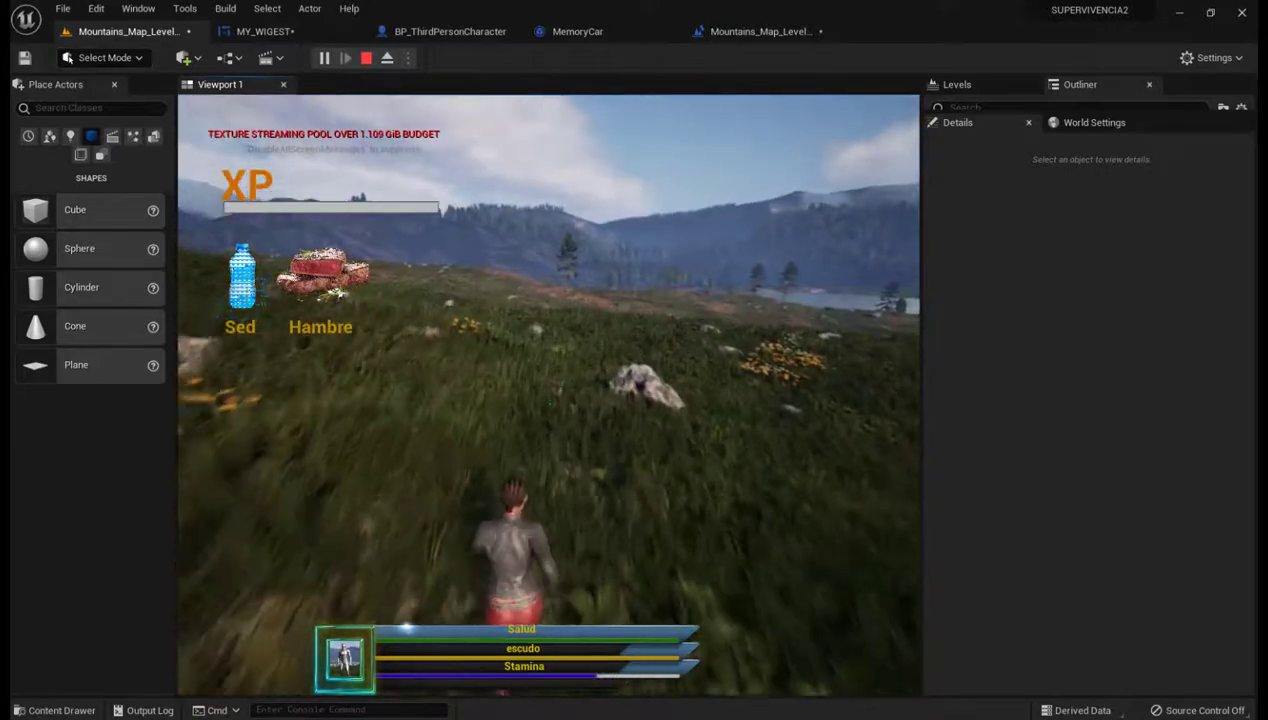
pyautogui.press('w')
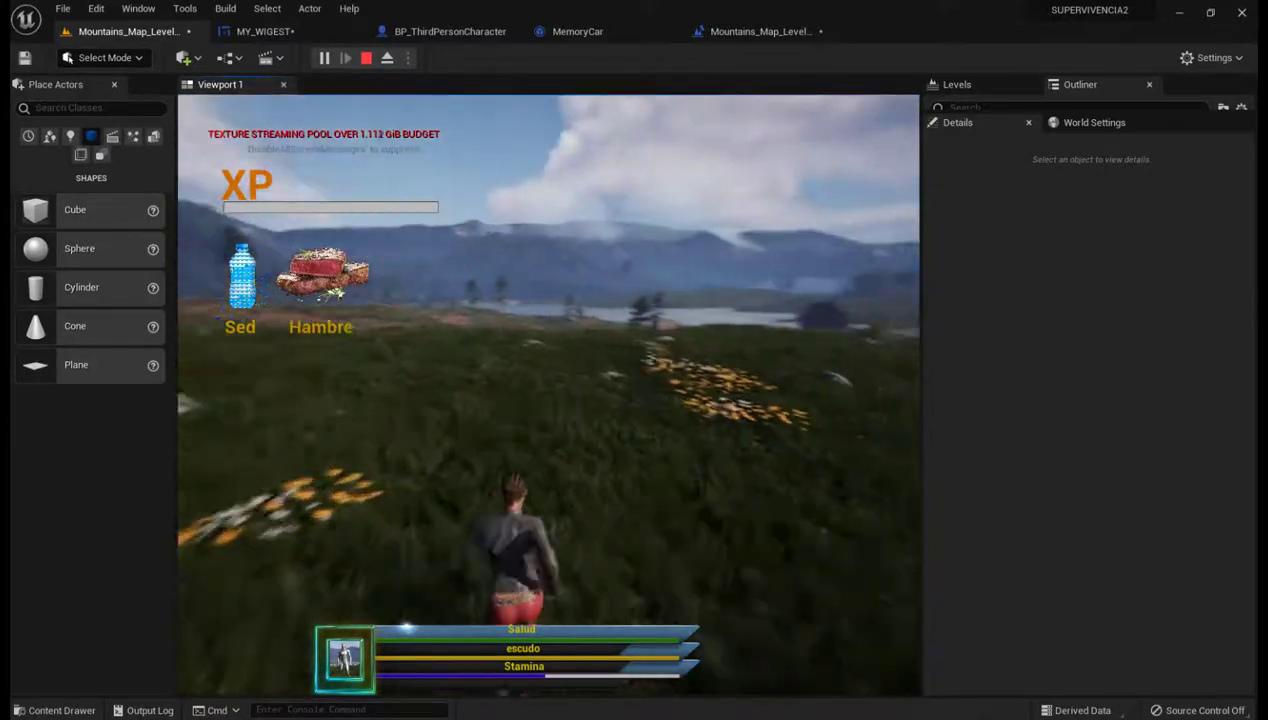
pyautogui.press('w')
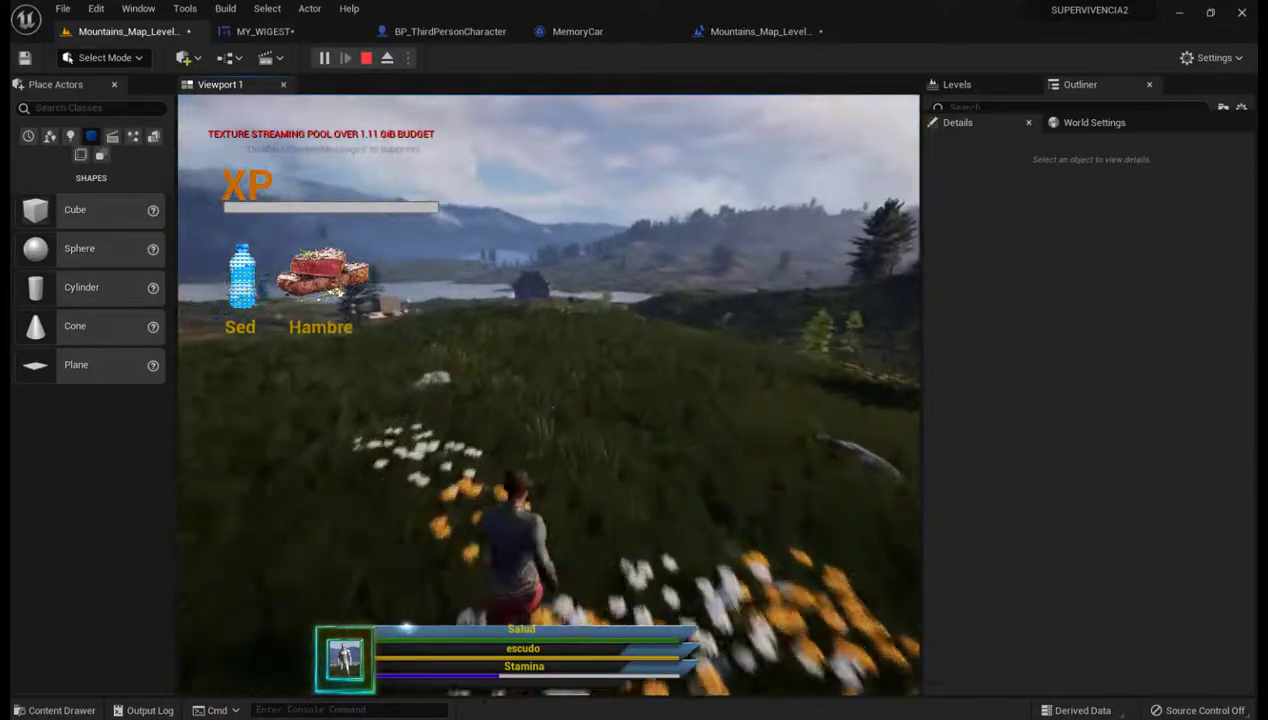
pyautogui.press('w')
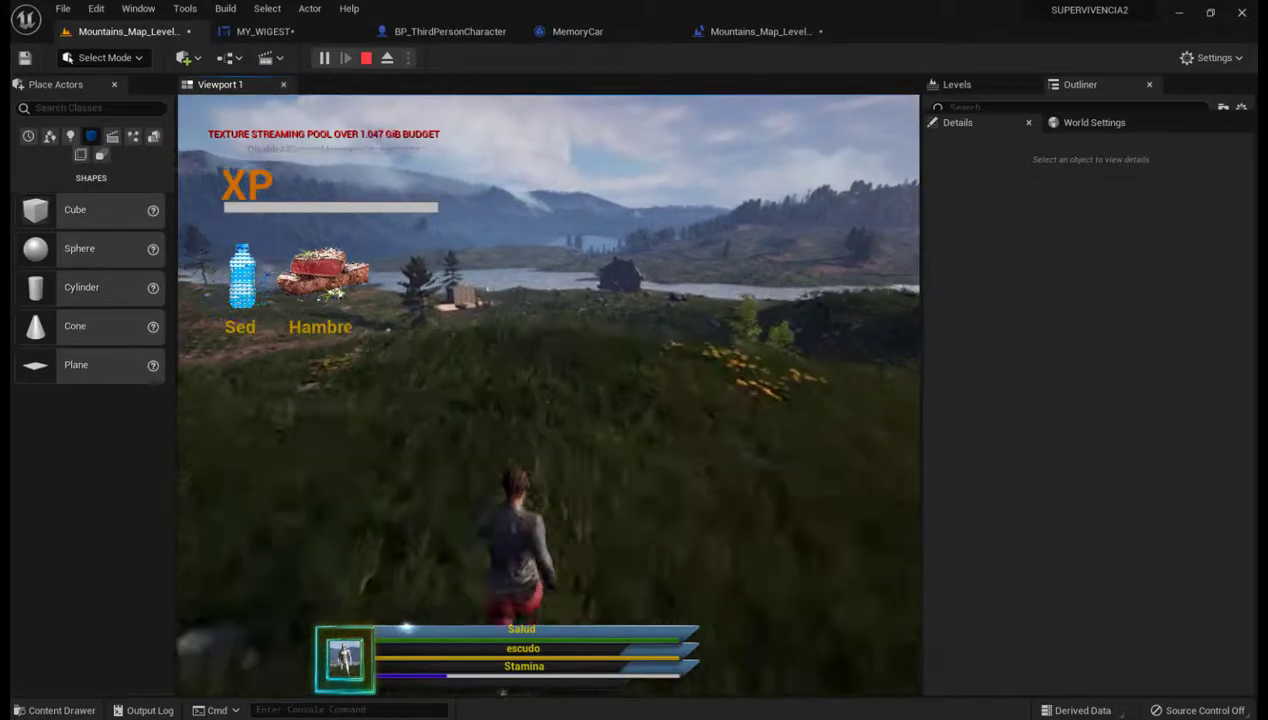
pyautogui.press('w')
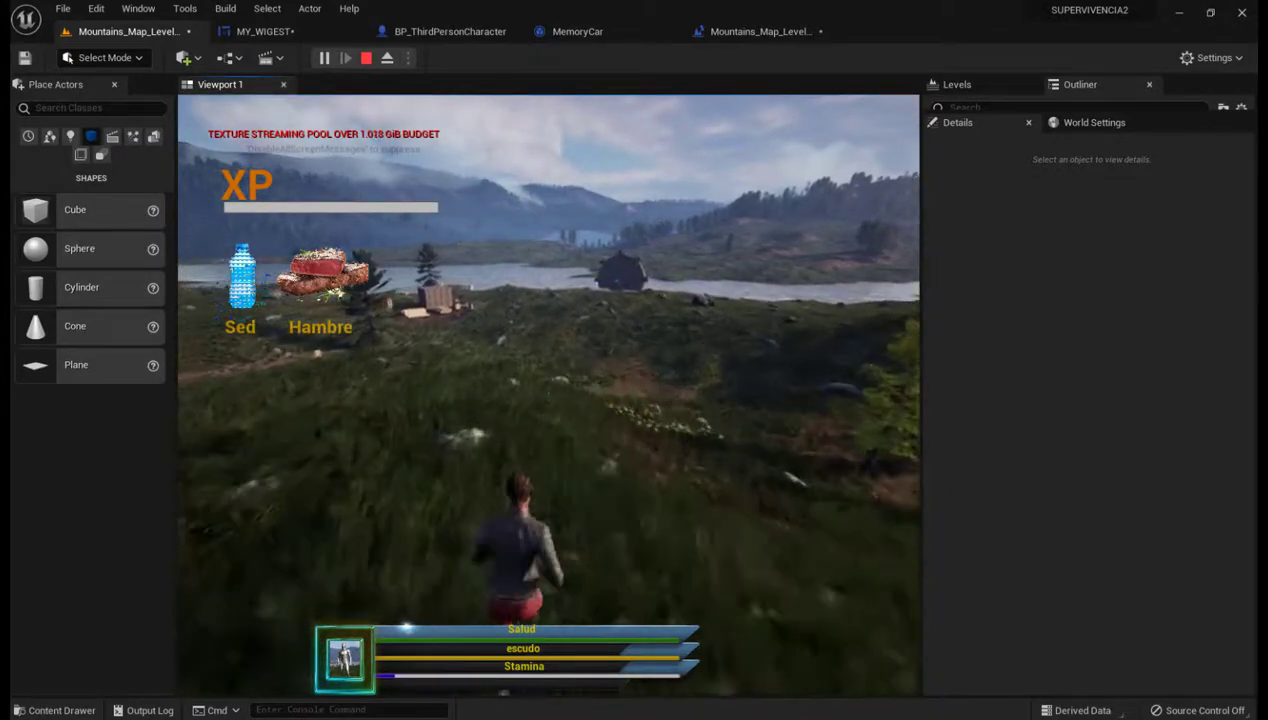
pyautogui.press('w')
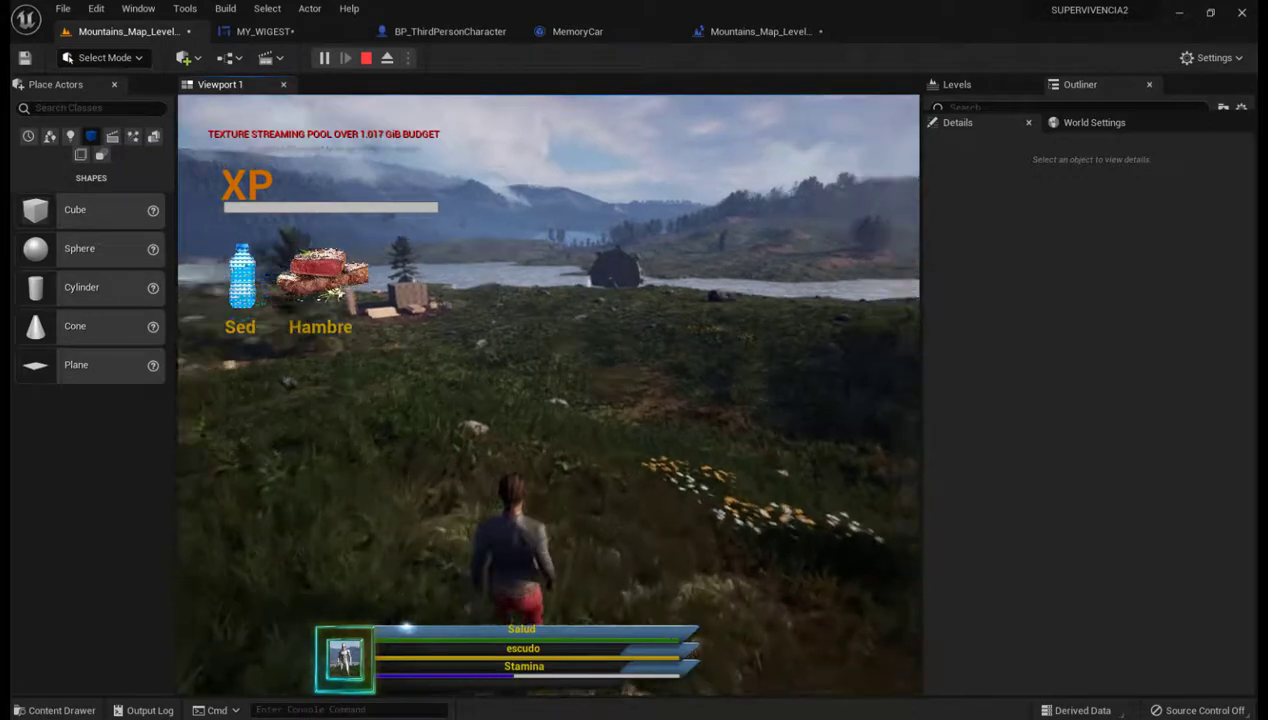
pyautogui.press('w')
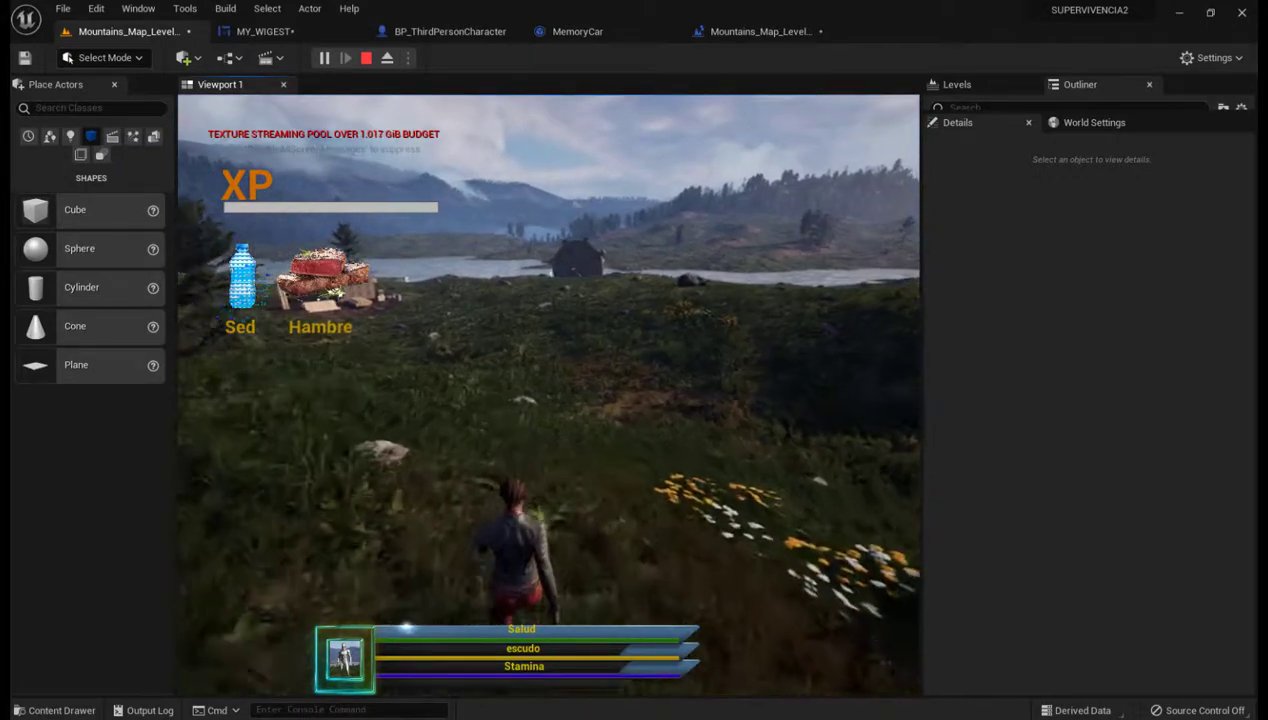
pyautogui.press('w')
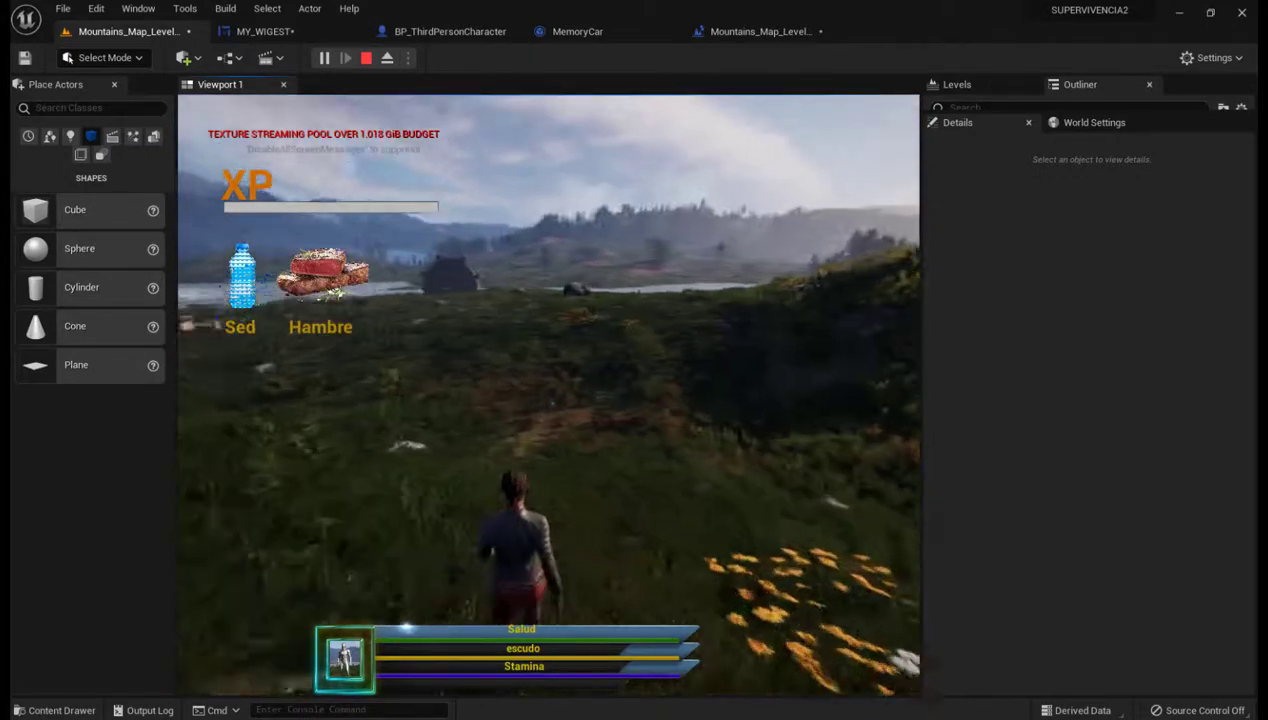
pyautogui.press('w')
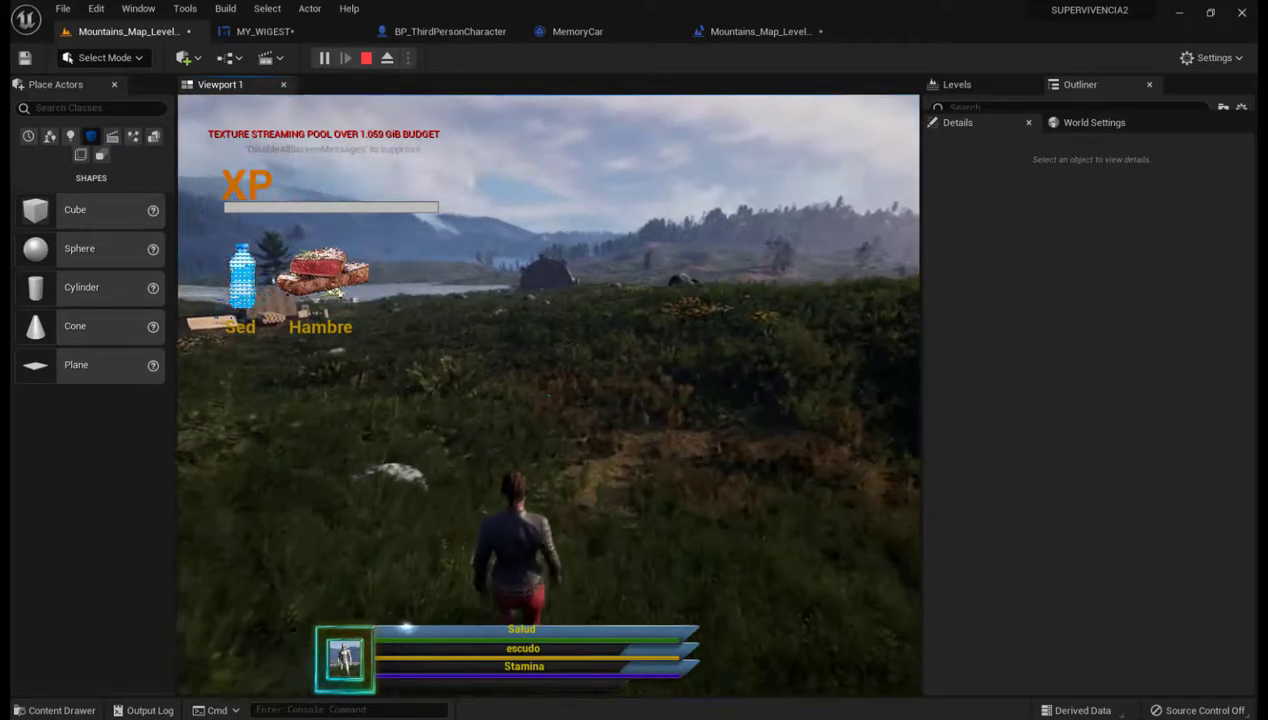
pyautogui.press('w')
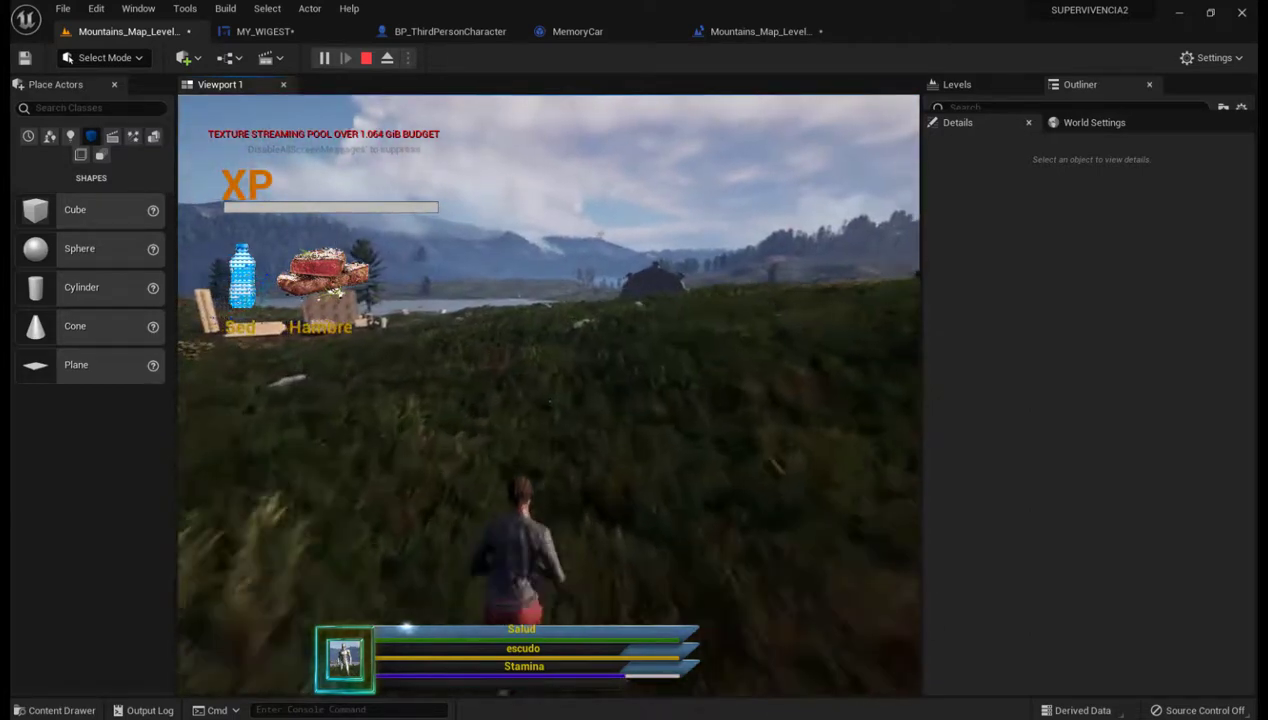
pyautogui.press('w')
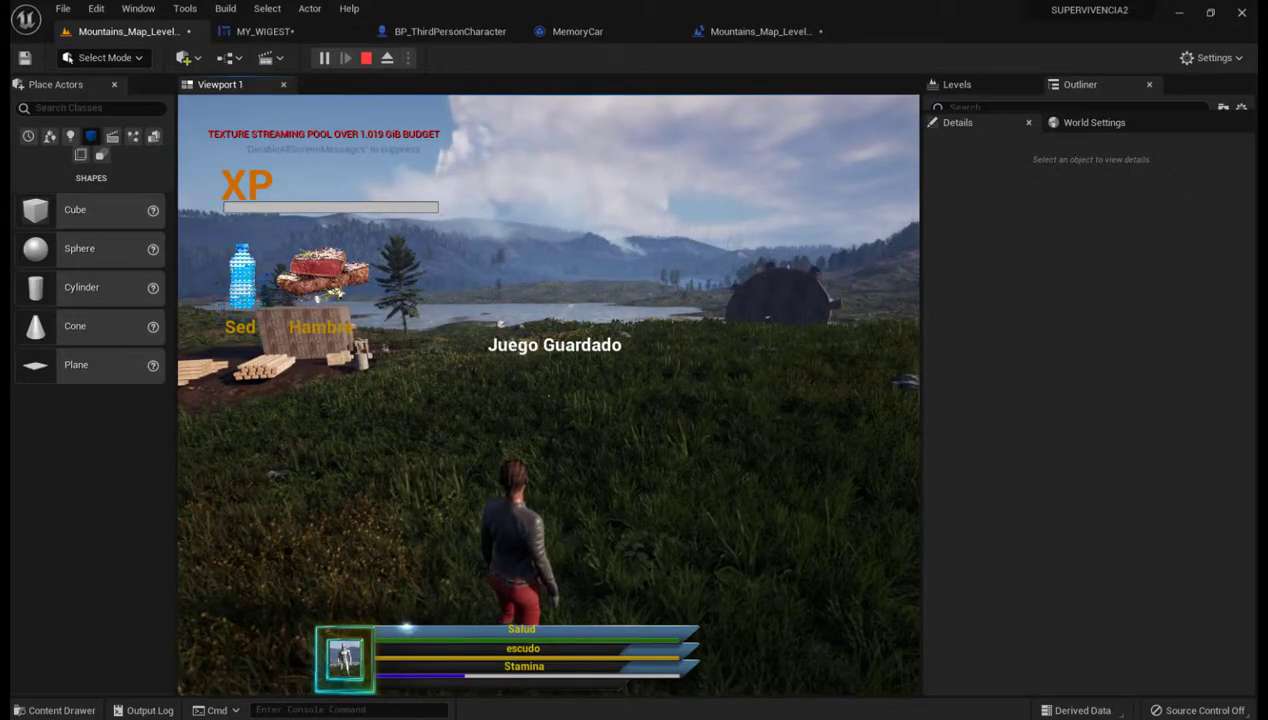
pyautogui.press('w')
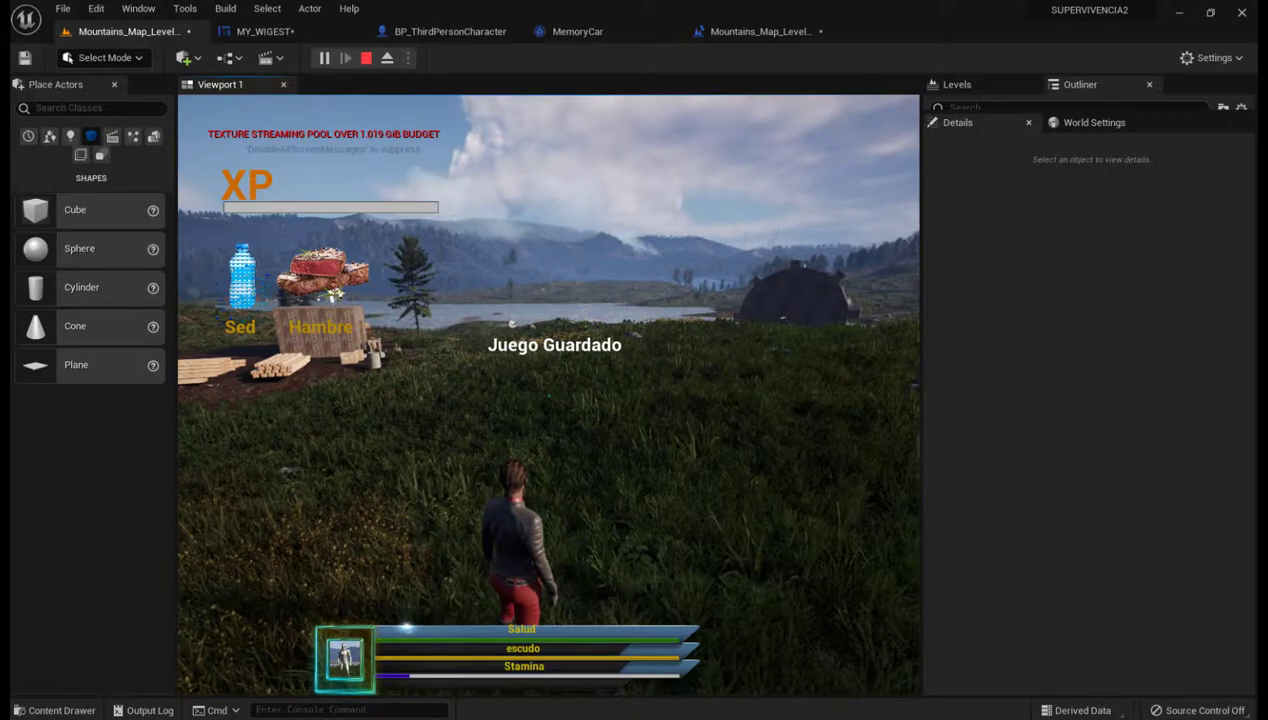
pyautogui.press('w')
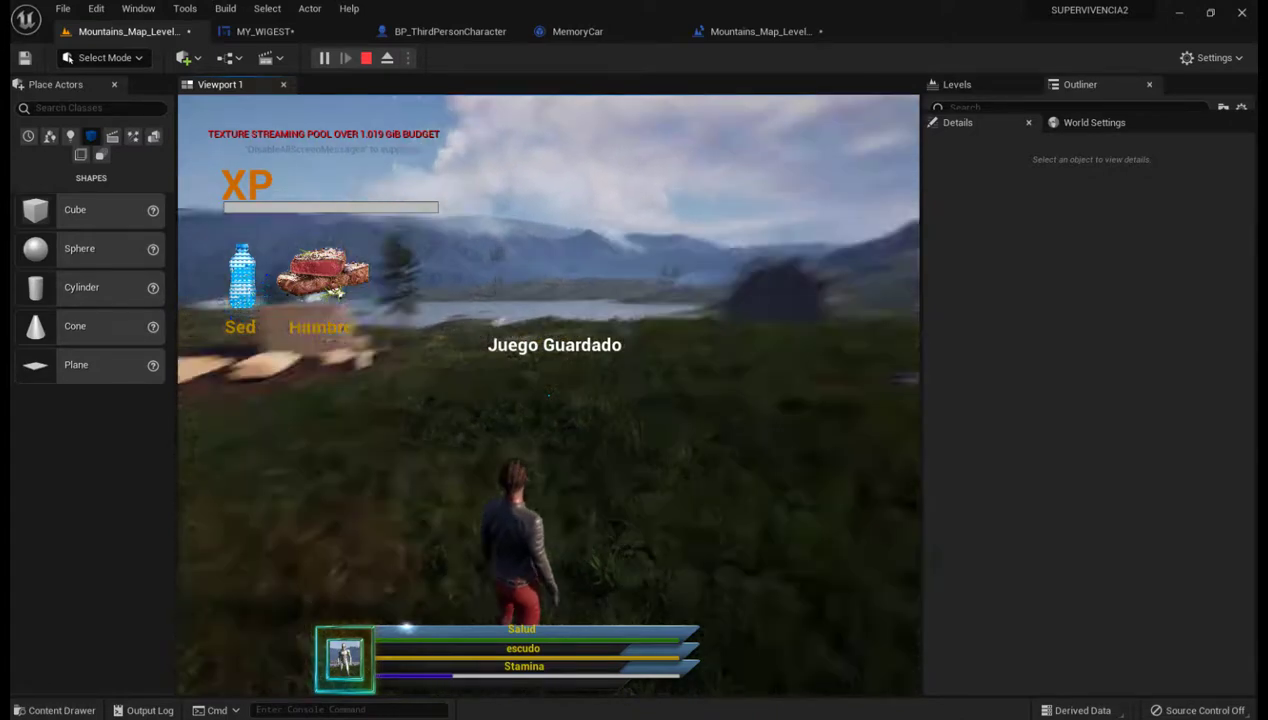
pyautogui.press('w')
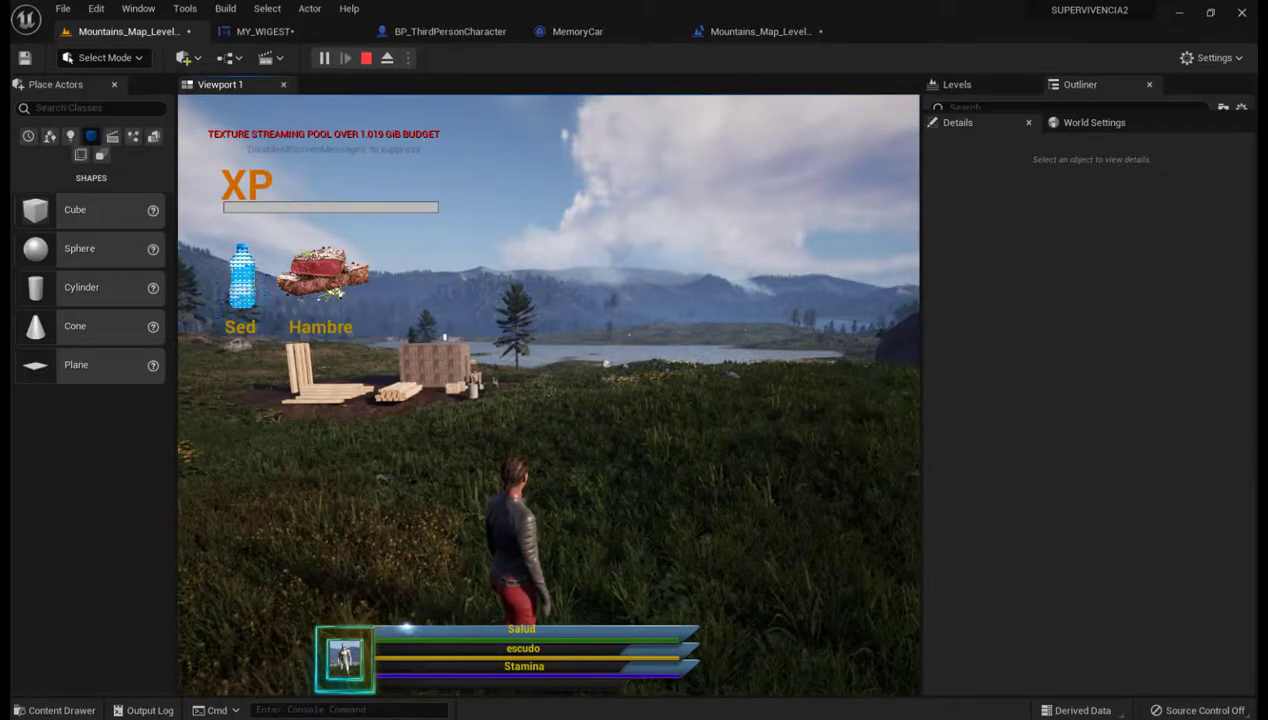
pyautogui.press('Escape')
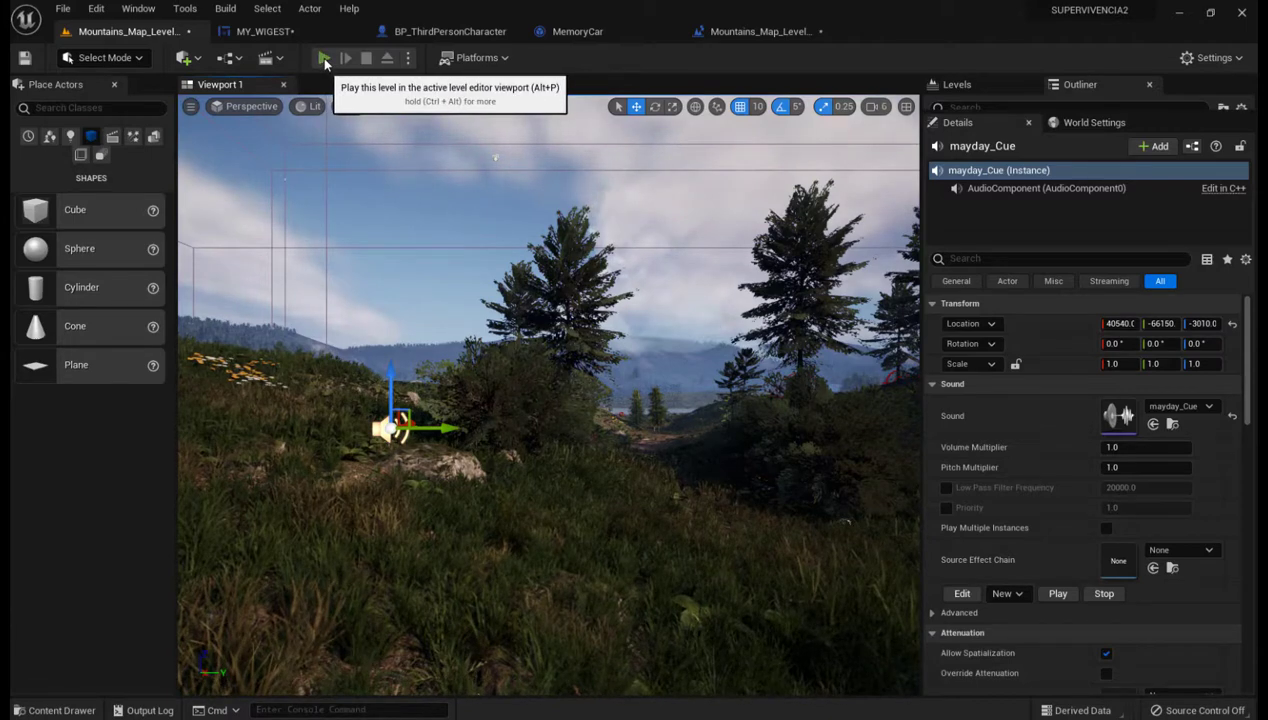
# Playtest the level, walking past the wooden structures and turning toward the crashed plane.
pyautogui.click(324, 58)
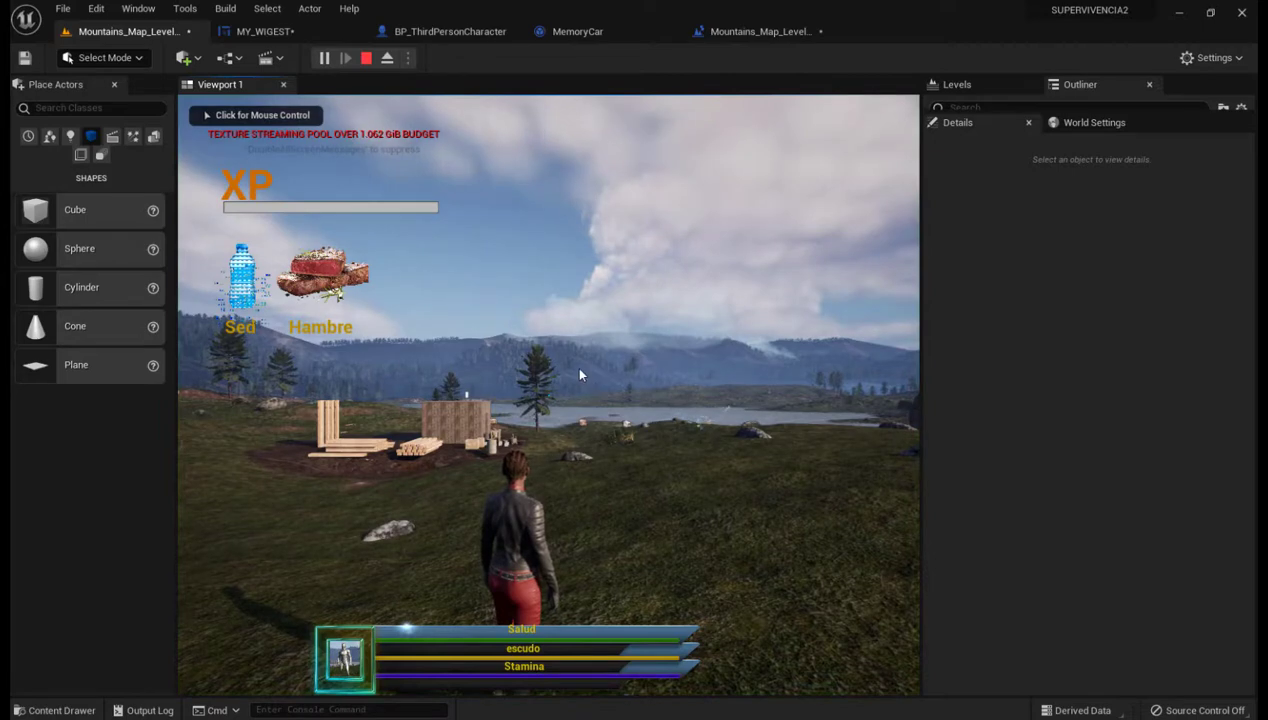
pyautogui.click(574, 365)
pyautogui.press('w')
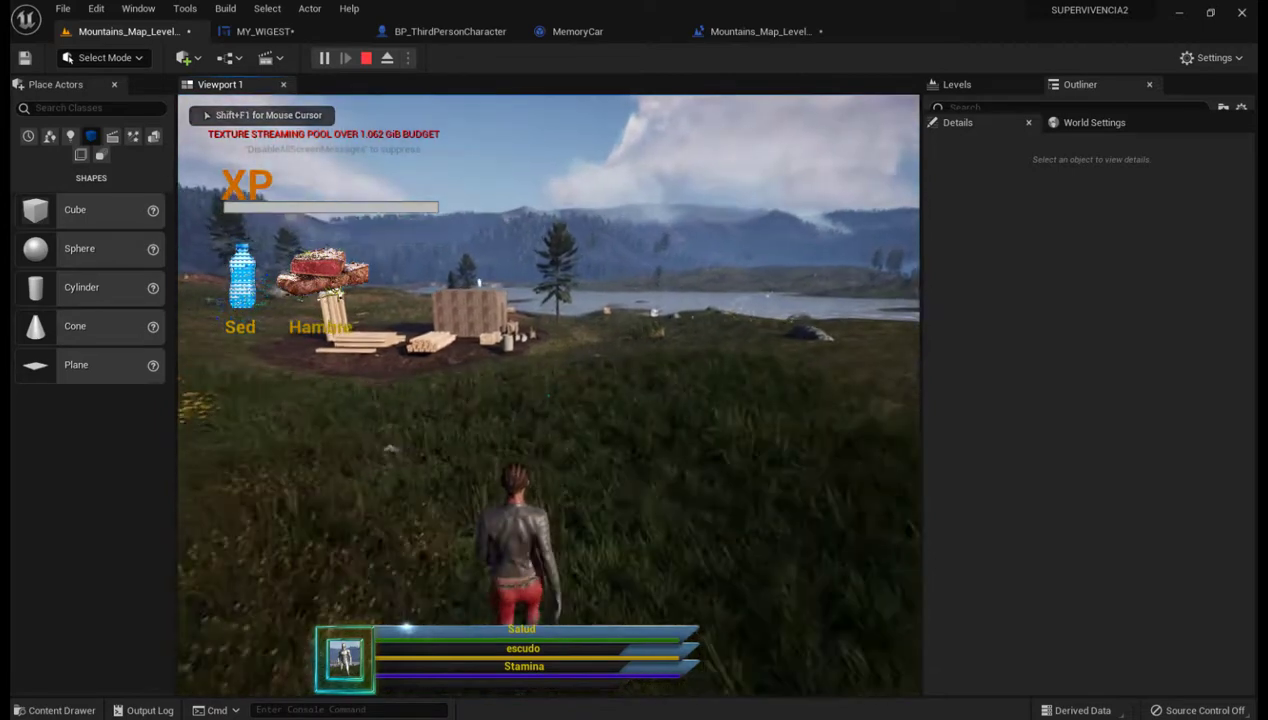
pyautogui.press('w')
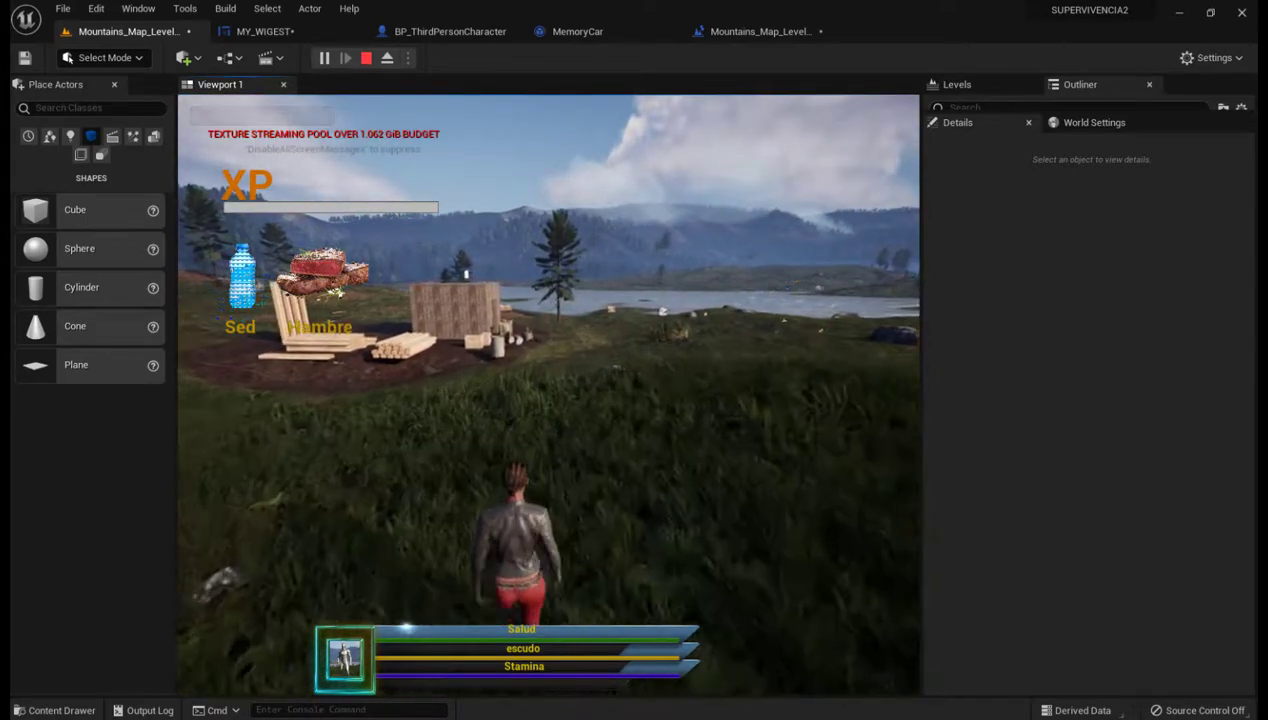
pyautogui.press('w')
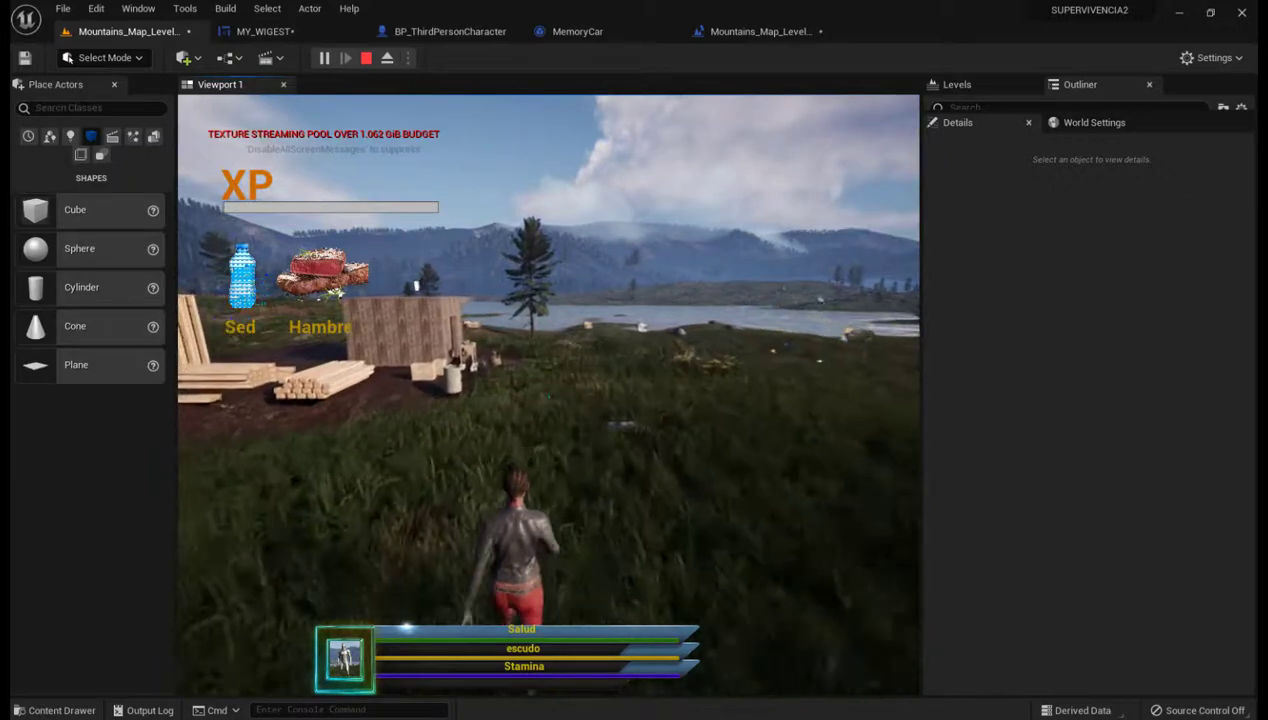
pyautogui.press('w')
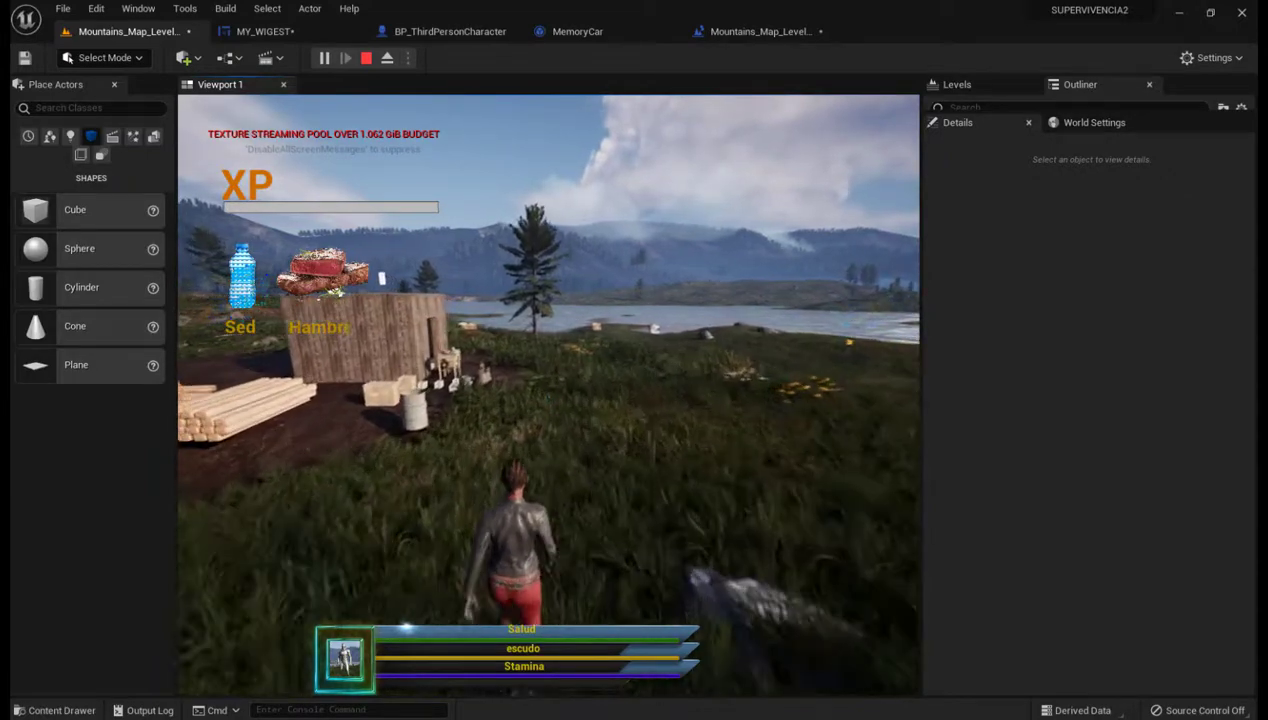
pyautogui.press('w')
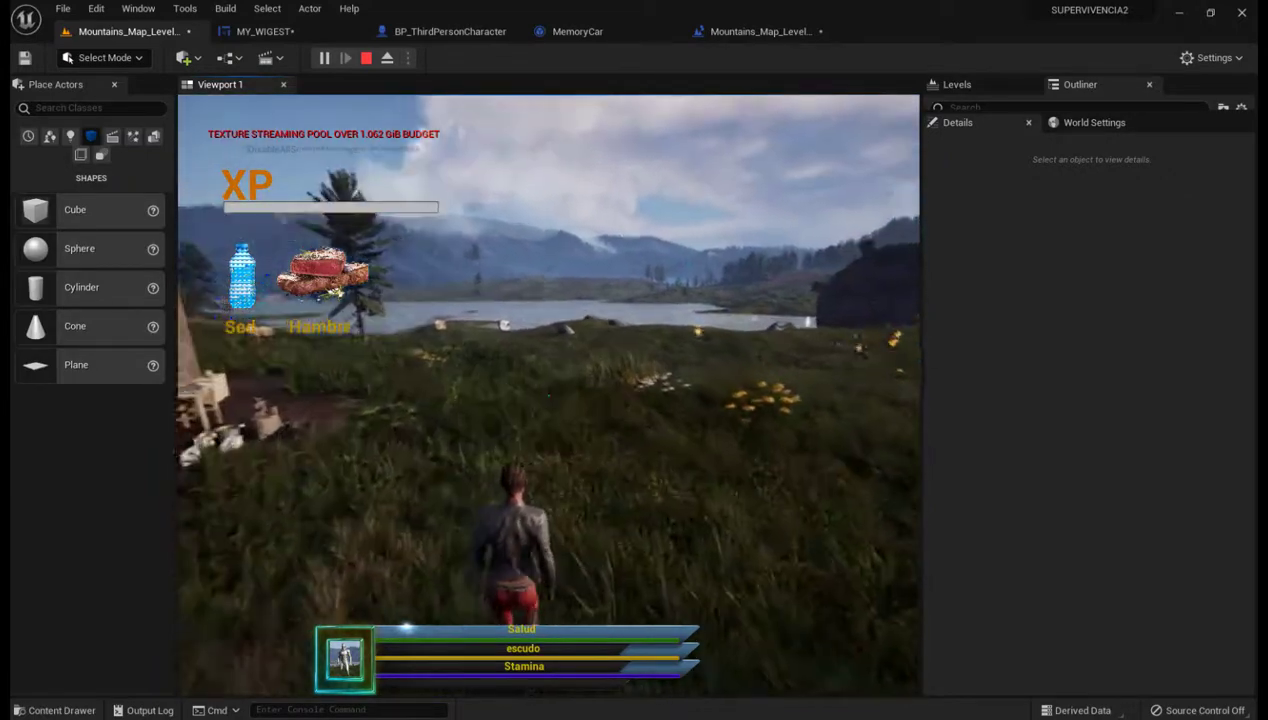
pyautogui.press('w')
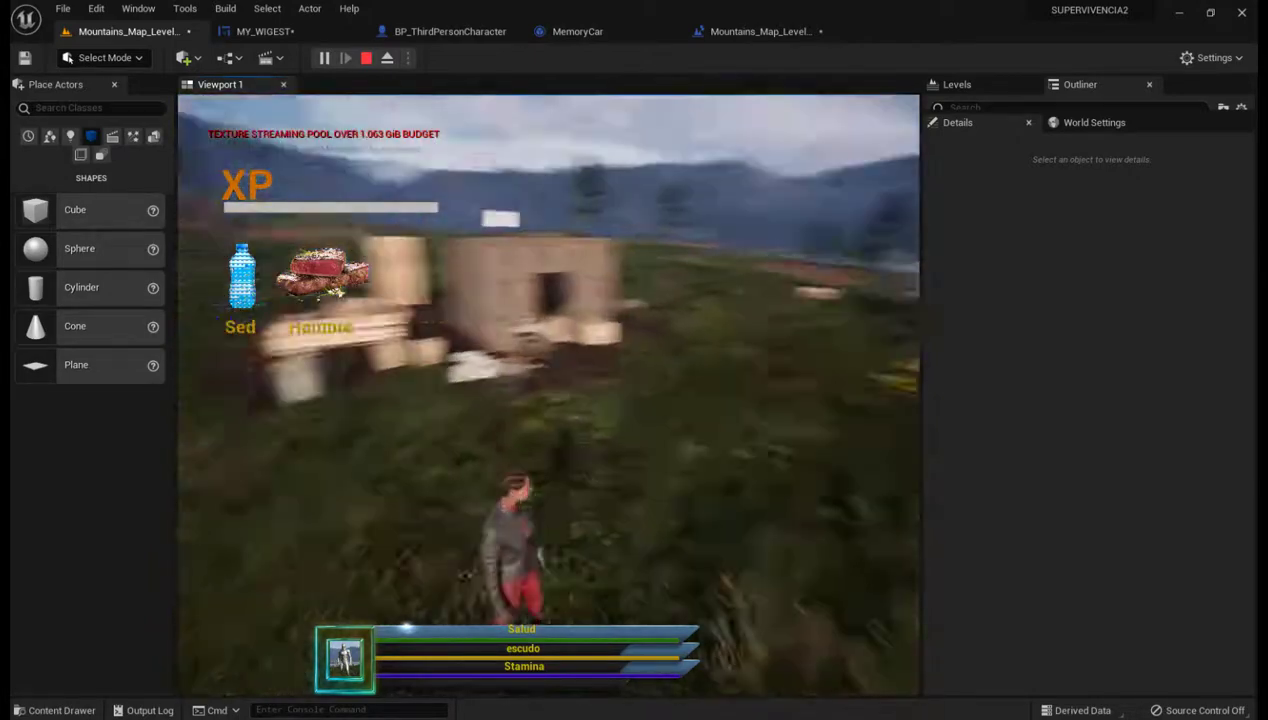
pyautogui.press('s')
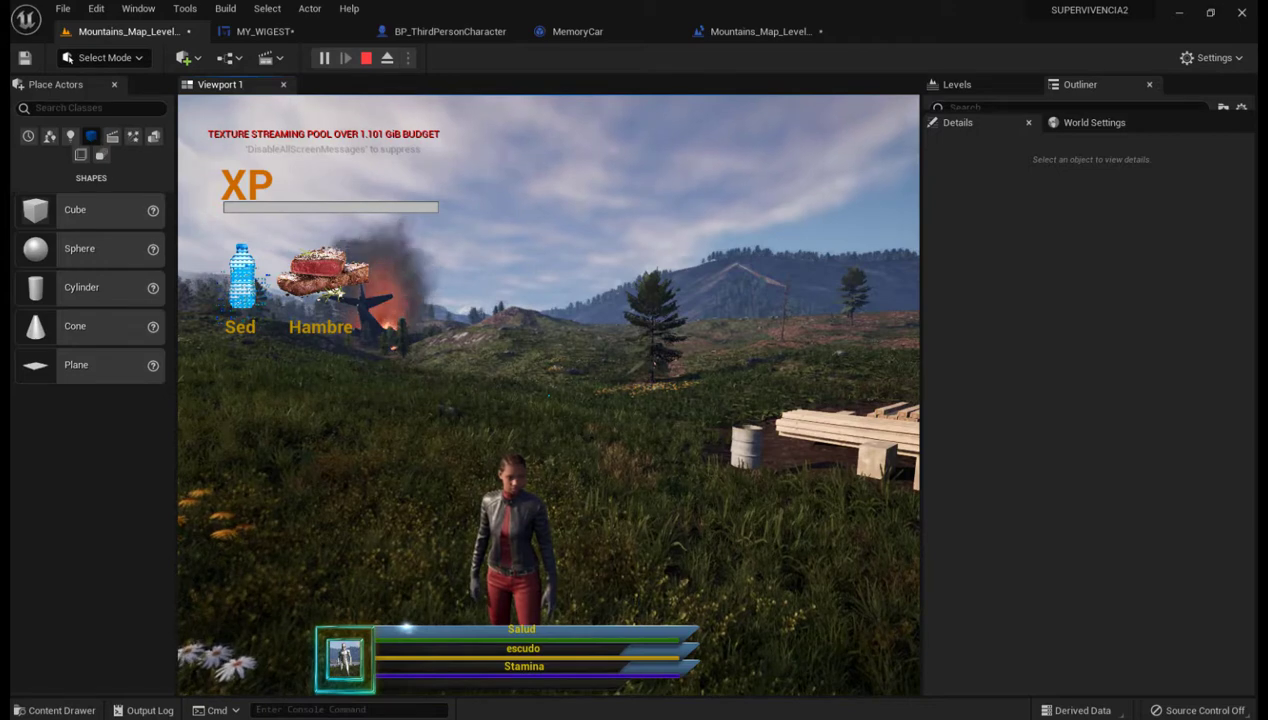
pyautogui.press('Escape')
pyautogui.click(433, 333)
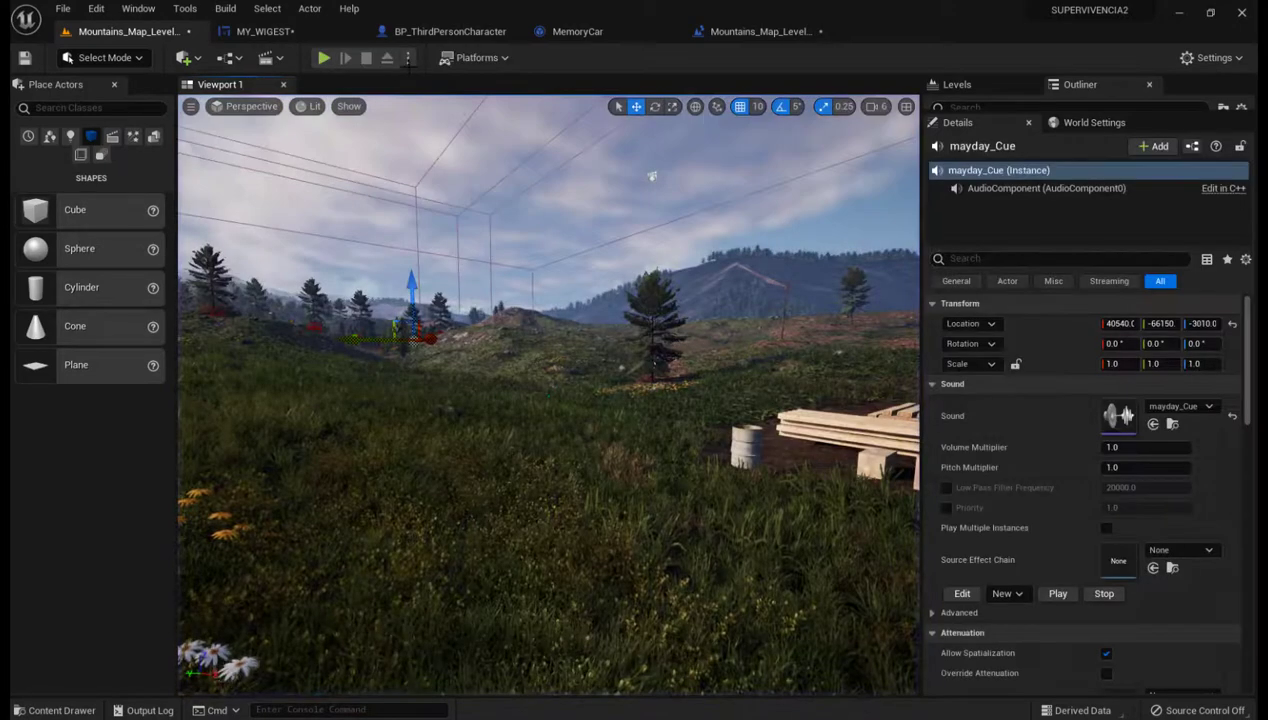
# Run a second brief playtest of the level and end it.
pyautogui.click(323, 60)
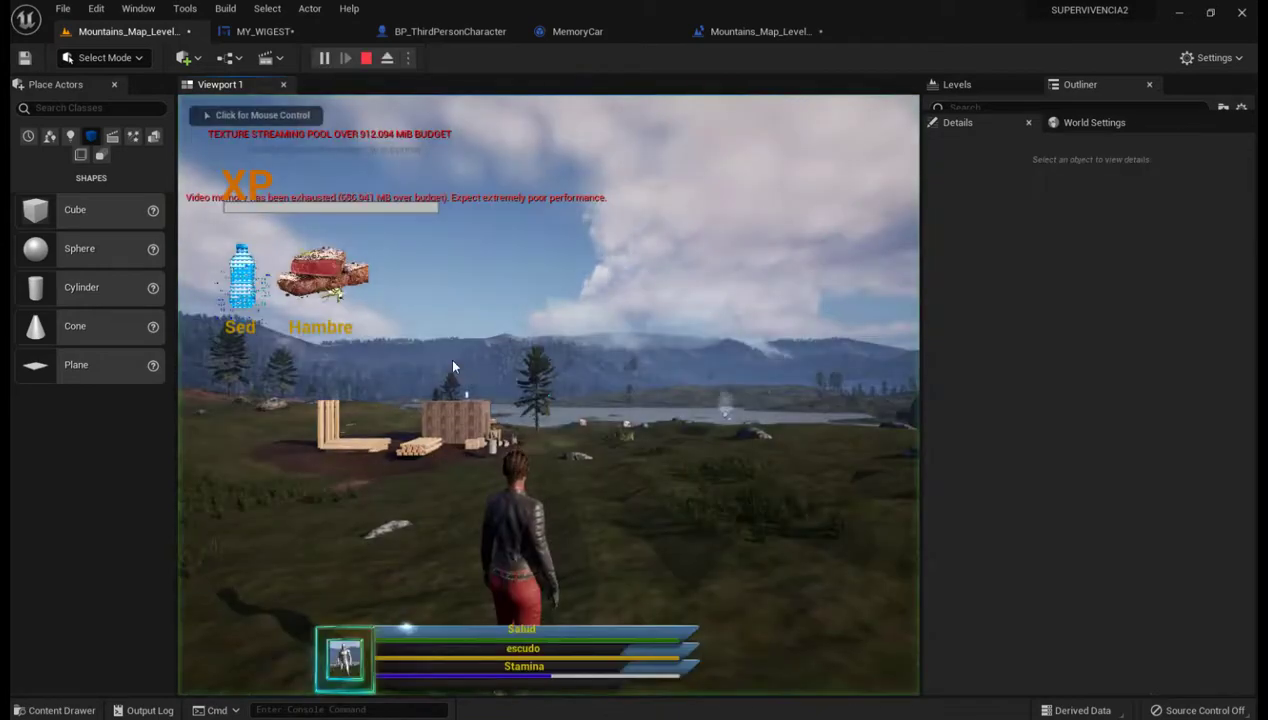
pyautogui.click(548, 400)
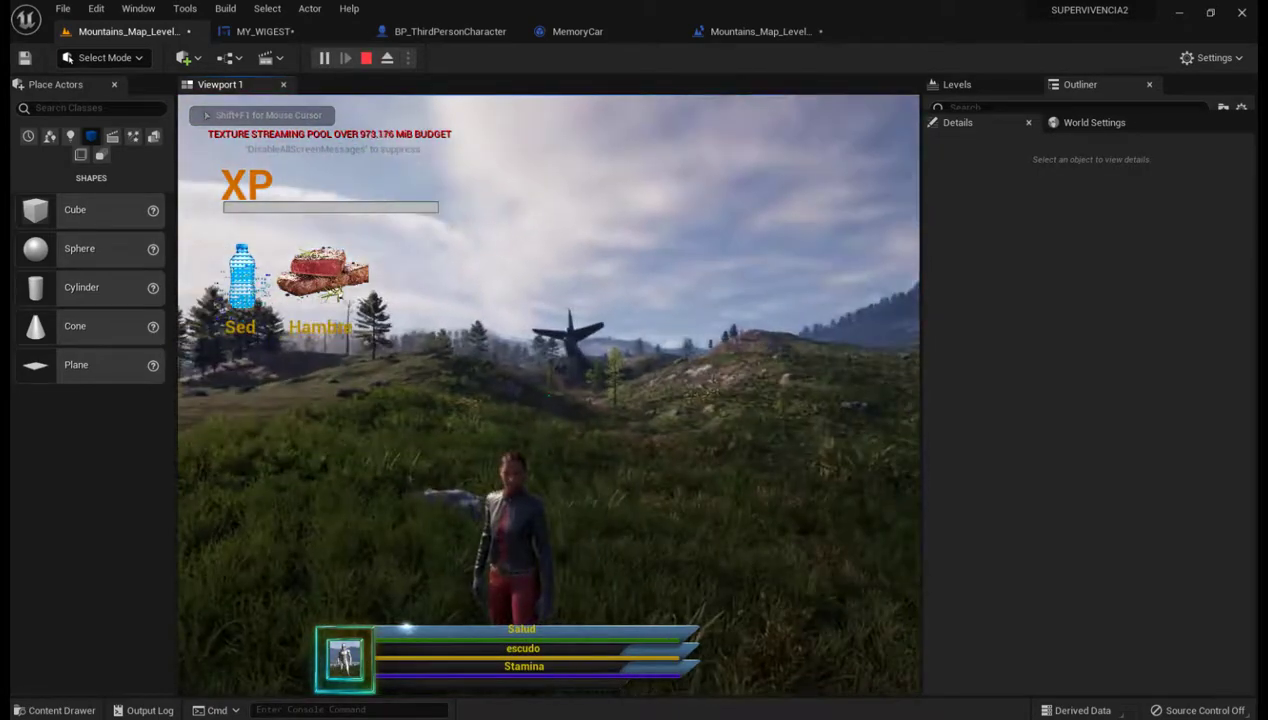
pyautogui.press('Escape')
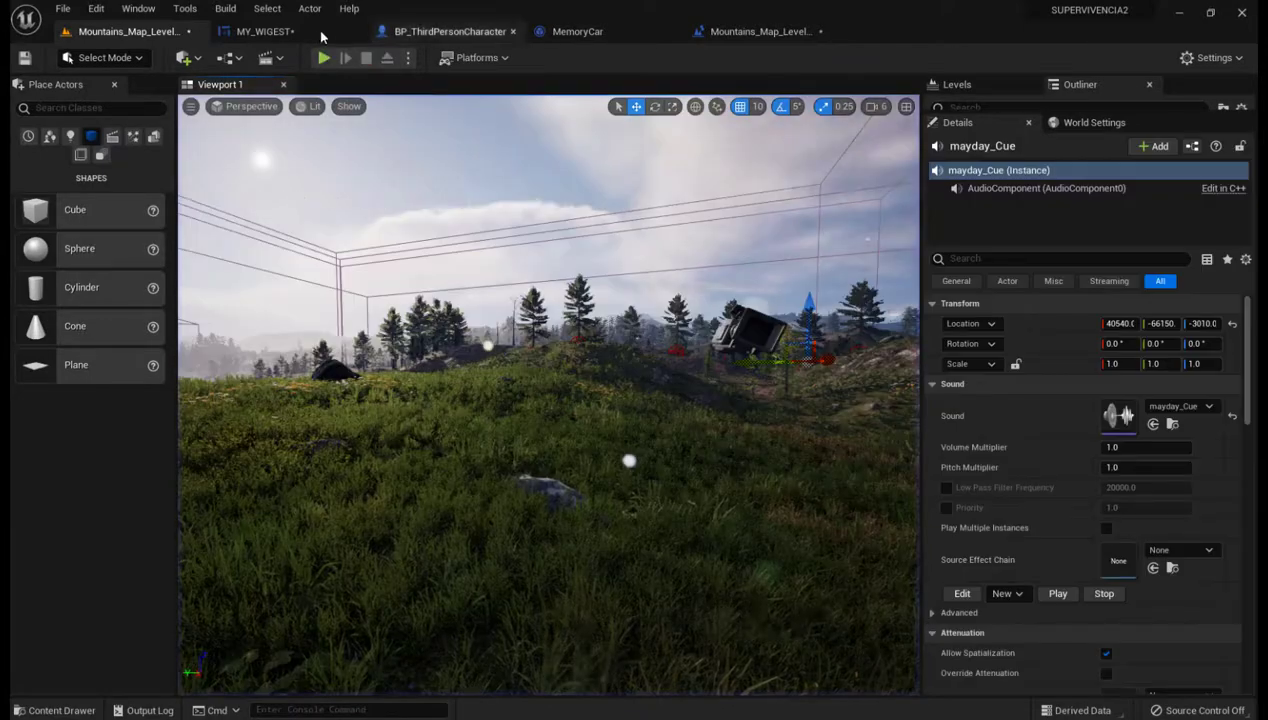
# In the Level Blueprint event graph, navigate to the sonido avion Branch and Sequence nodes.
pyautogui.click(749, 31)
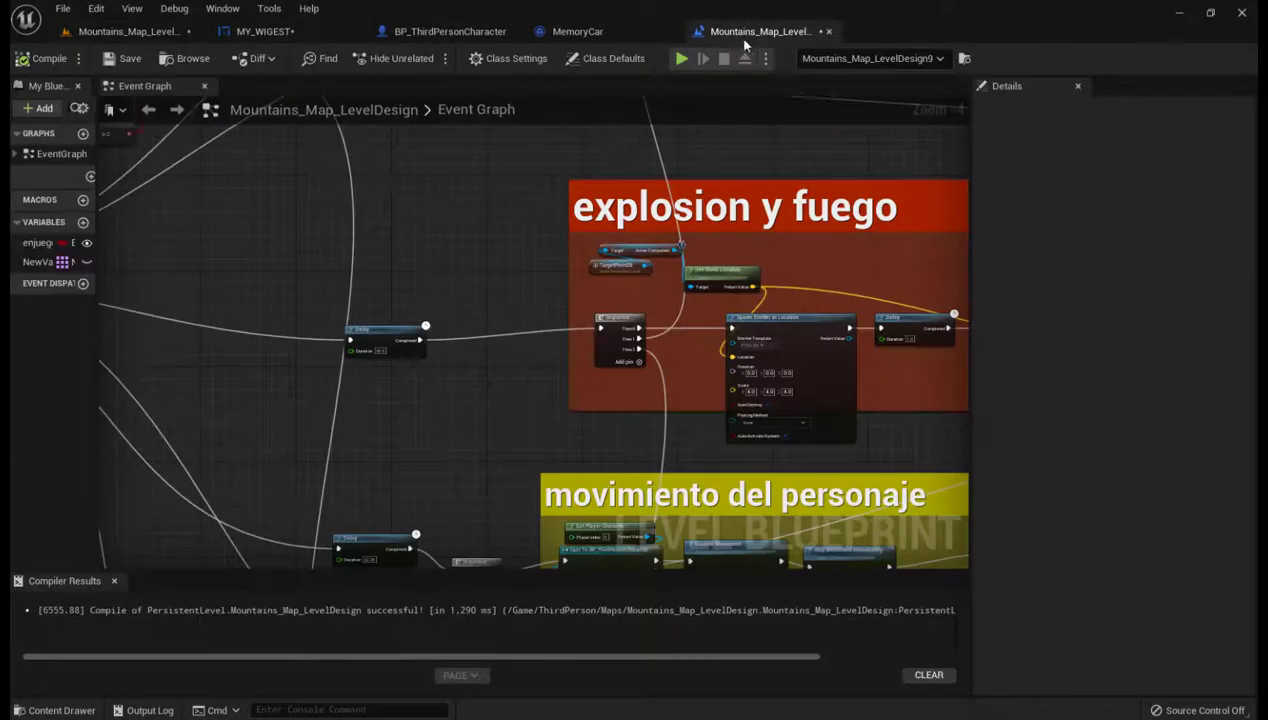
pyautogui.scroll(-2, 381, 299)
pyautogui.scroll(-3, 381, 299)
pyautogui.scroll(-1, 348, 281)
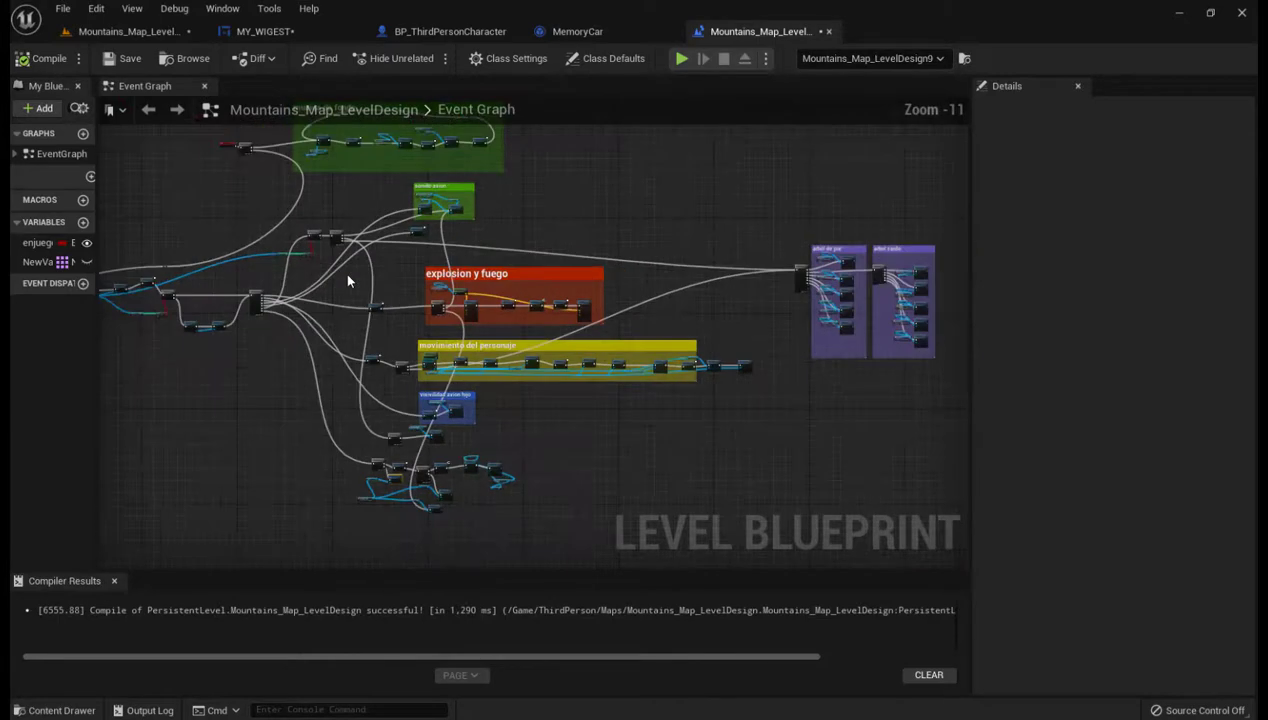
pyautogui.moveTo(348, 276); pyautogui.dragTo(401, 514, button='right')
pyautogui.scroll(4, 390, 445)
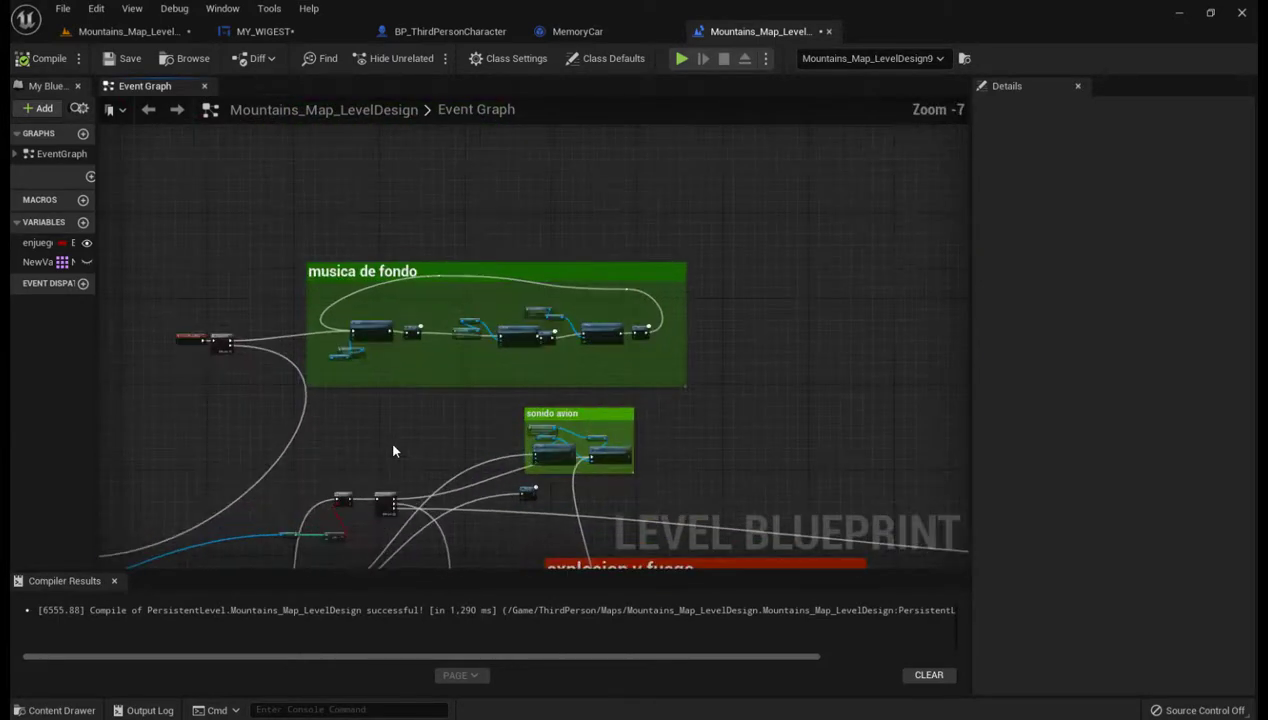
pyautogui.scroll(1, 390, 445)
pyautogui.scroll(1, 390, 445)
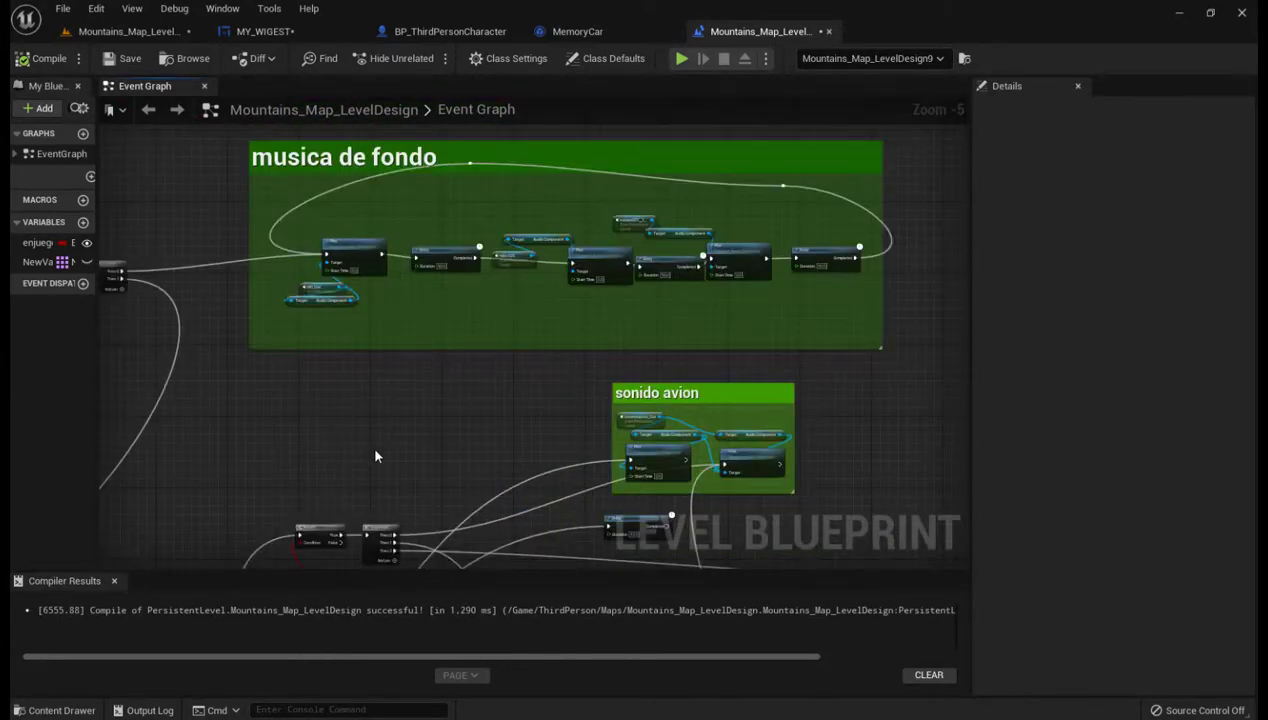
pyautogui.moveTo(375, 456); pyautogui.dragTo(286, 243, button='right')
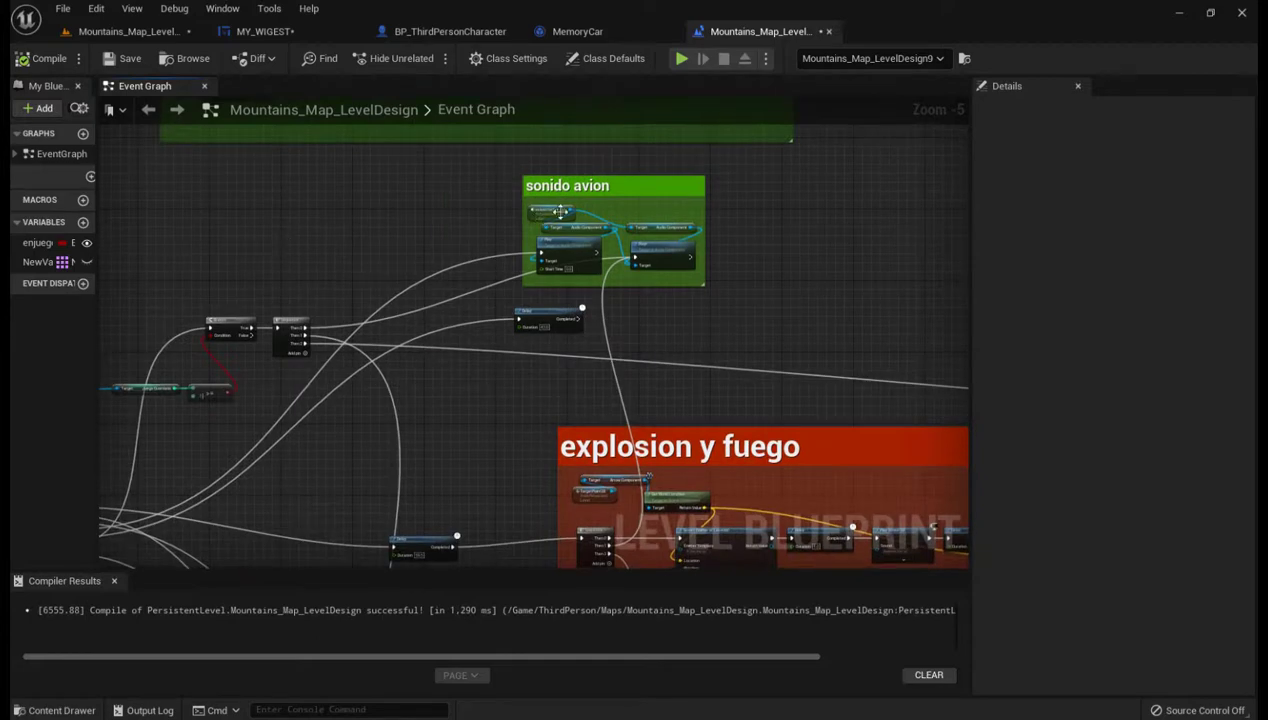
pyautogui.scroll(2, 735, 231)
pyautogui.scroll(1, 735, 231)
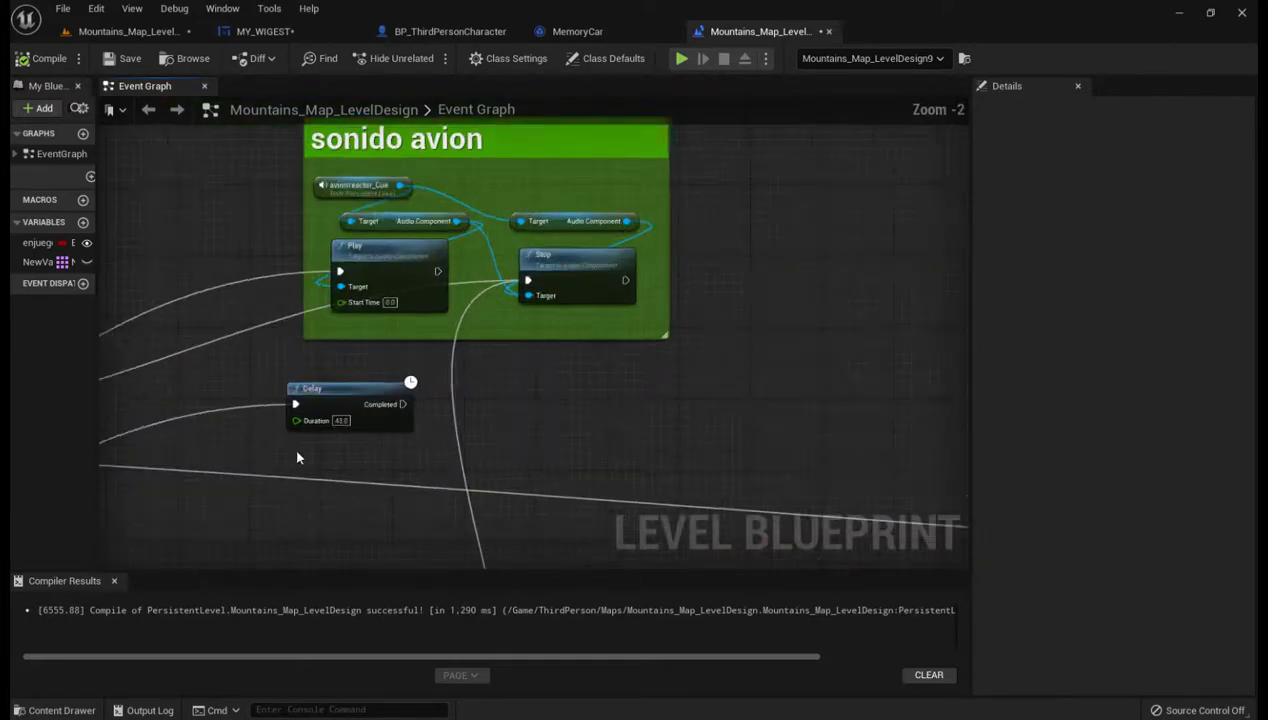
pyautogui.moveTo(133, 476)
pyautogui.mouseDown(button='right')
pyautogui.moveTo(335, 481)
pyautogui.moveTo(686, 276)
pyautogui.mouseUp(button='right')
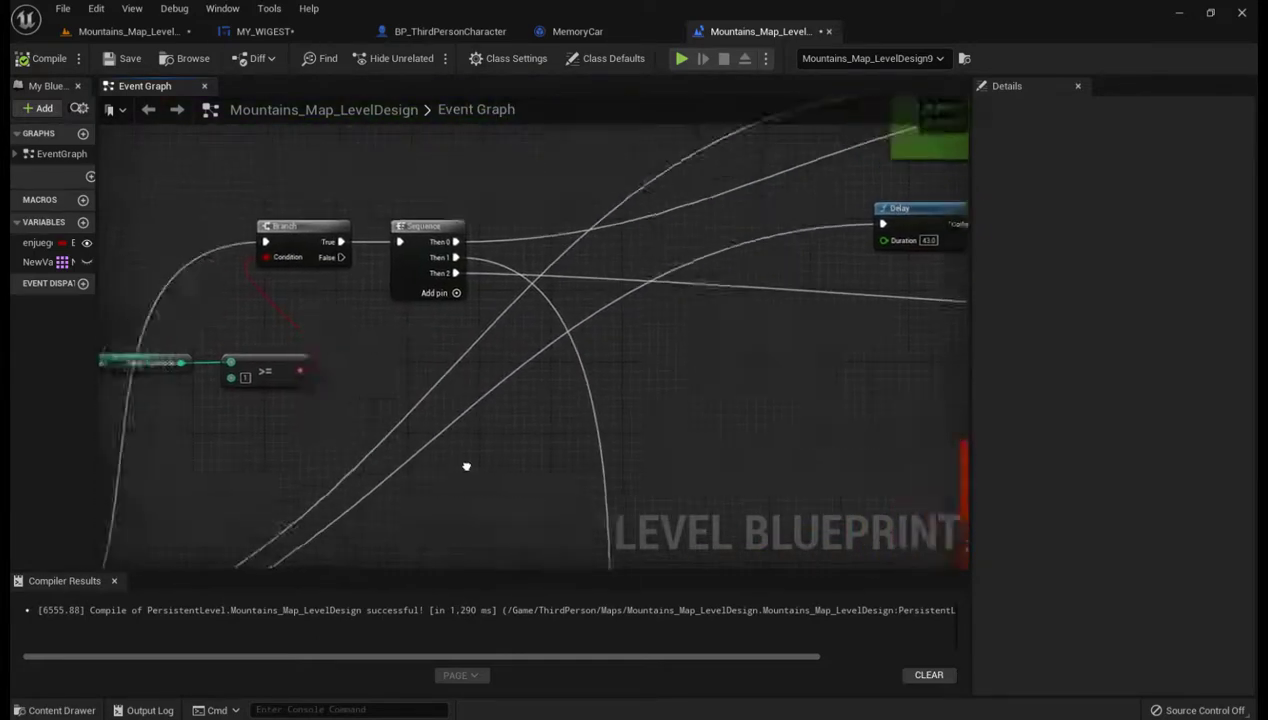
pyautogui.moveTo(263, 225); pyautogui.dragTo(648, 201, button='right')
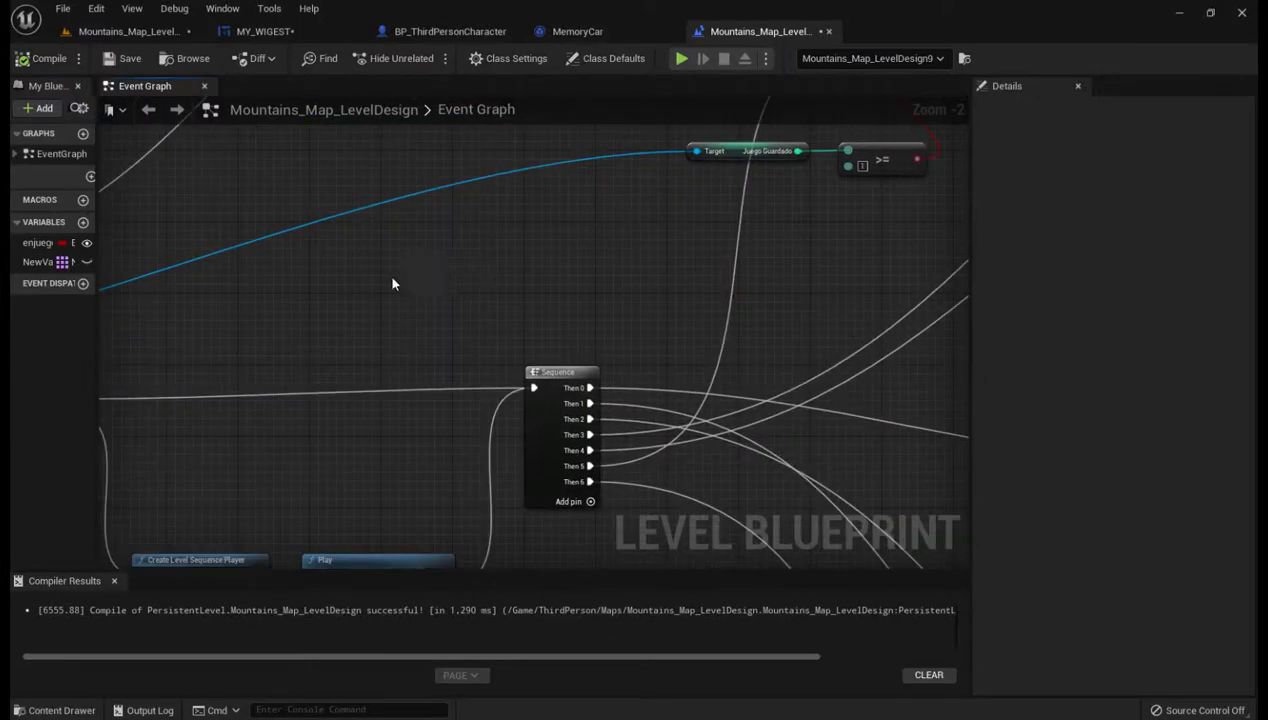
pyautogui.moveTo(393, 283); pyautogui.dragTo(588, 240, button='right')
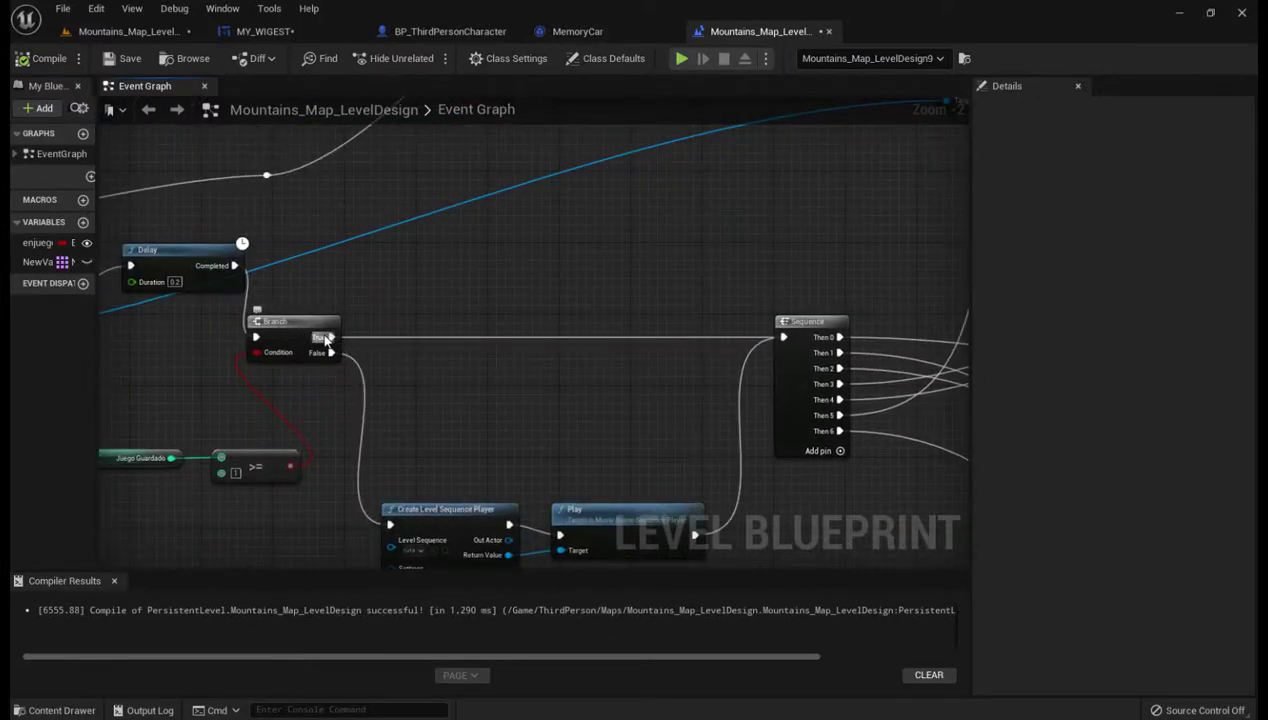
pyautogui.moveTo(892, 249); pyautogui.dragTo(588, 172, button='right')
# Frame the upper Branch with its Juego Guardado >= check and marquee-select all three nodes.
pyautogui.scroll(-1, 588, 172)
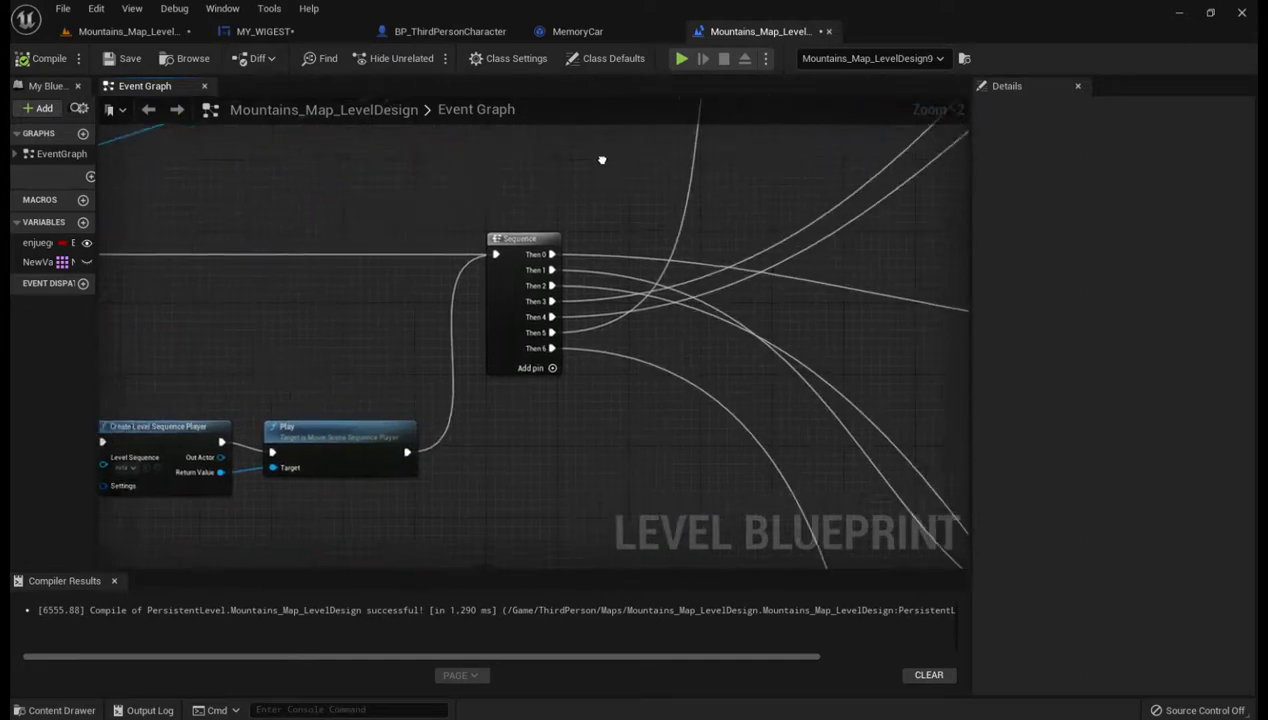
pyautogui.scroll(-1, 582, 428)
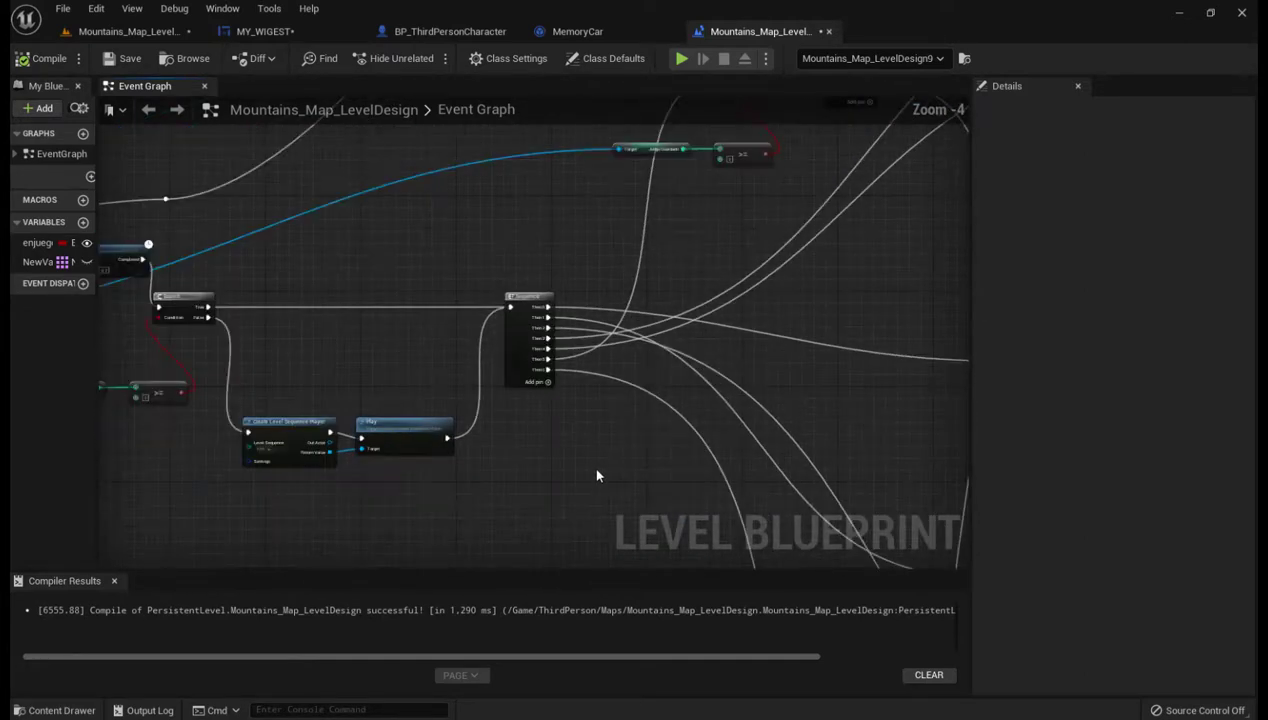
pyautogui.moveTo(546, 444)
pyautogui.mouseDown(button='right')
pyautogui.moveTo(565, 485)
pyautogui.moveTo(476, 585)
pyautogui.mouseUp(button='right')
pyautogui.moveTo(476, 485); pyautogui.dragTo(468, 489, button='right')
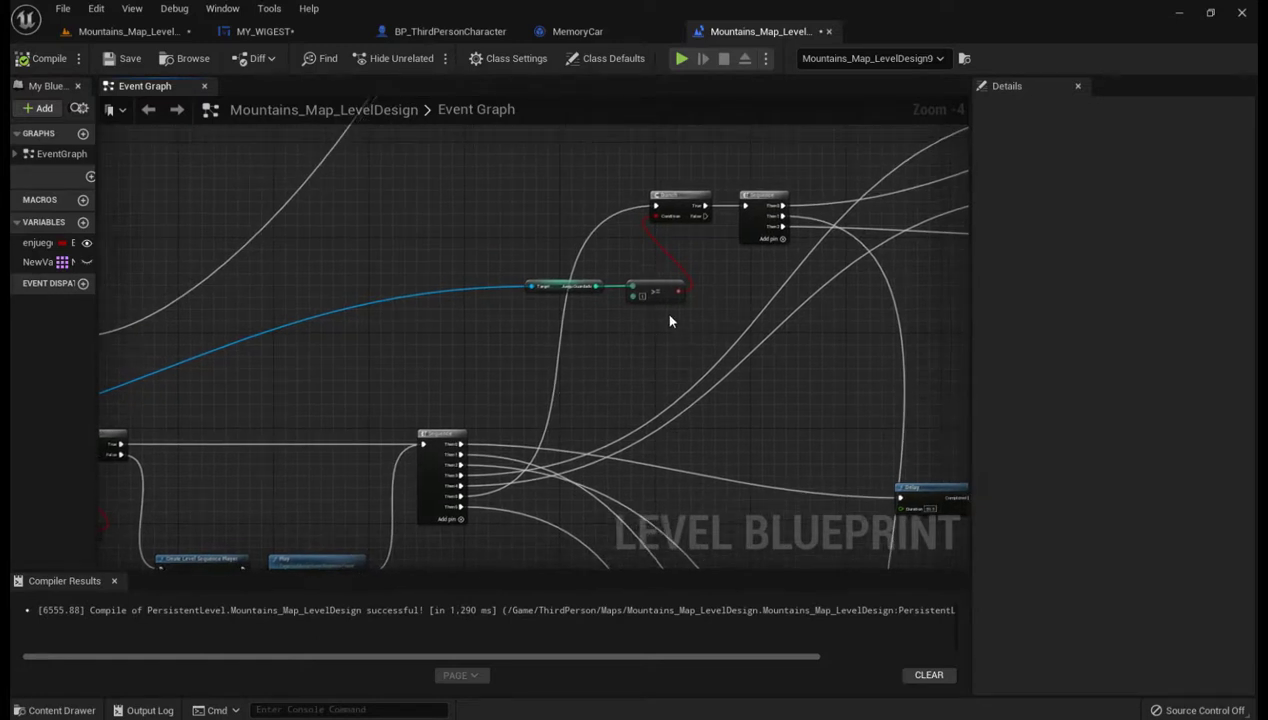
pyautogui.moveTo(650, 344); pyautogui.dragTo(552, 370, button='right')
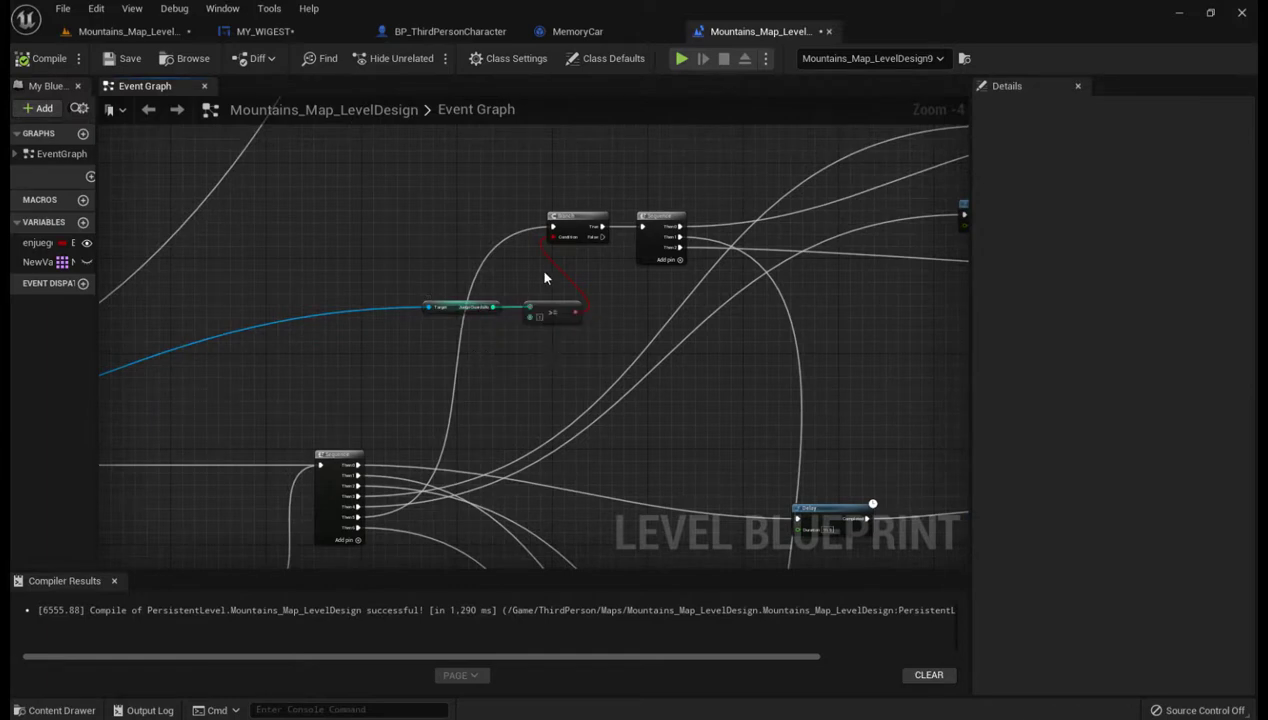
pyautogui.scroll(-1, 673, 440)
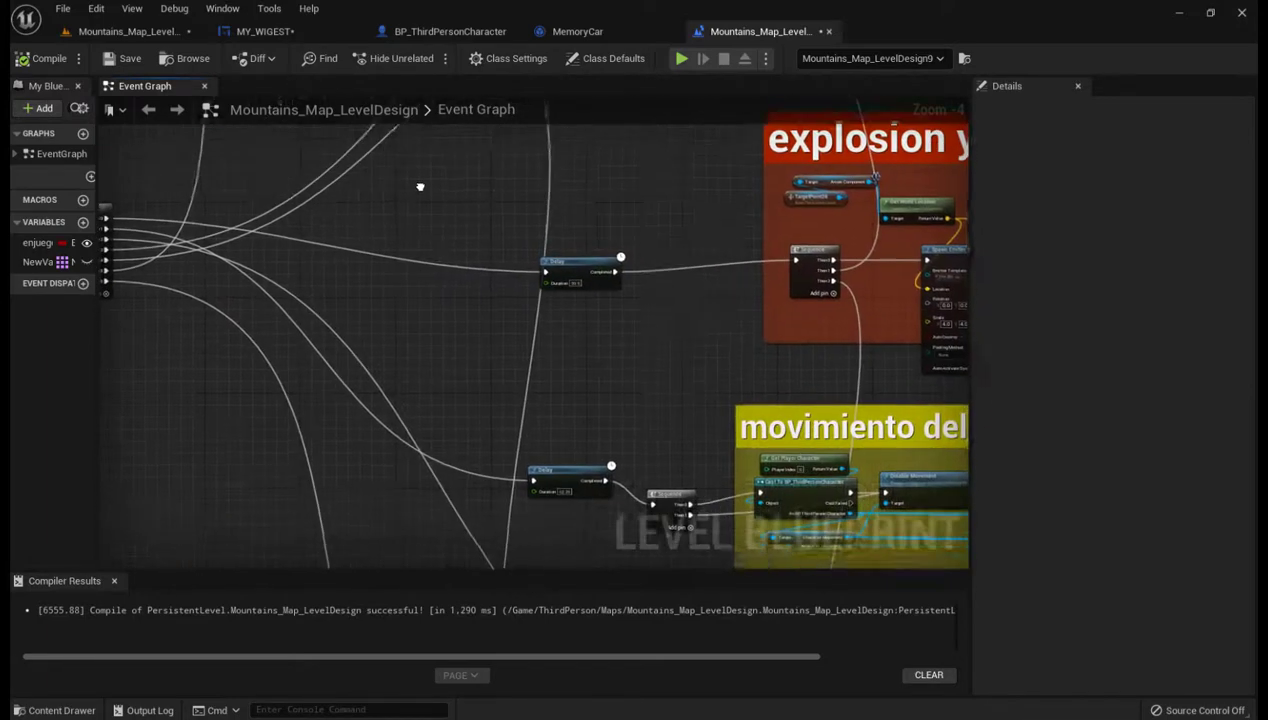
pyautogui.scroll(-1, 577, 325)
pyautogui.scroll(-1, 577, 325)
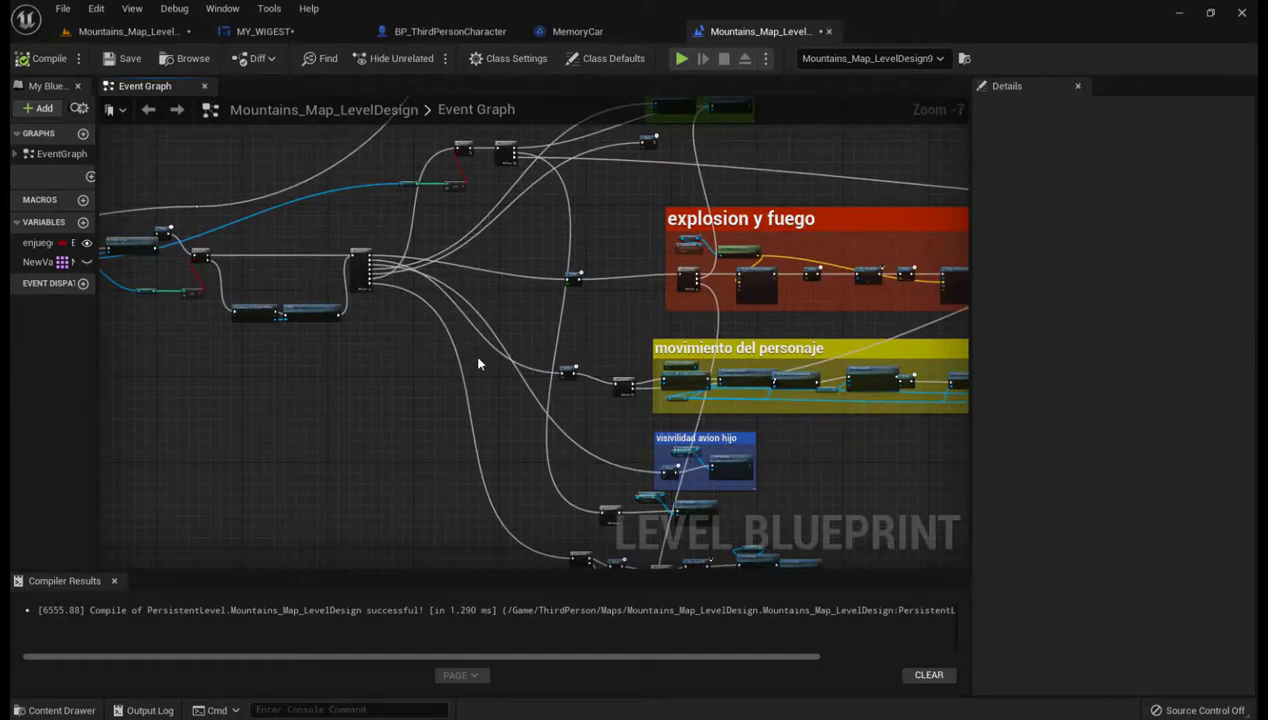
pyautogui.moveTo(563, 377); pyautogui.dragTo(582, 659, button='right')
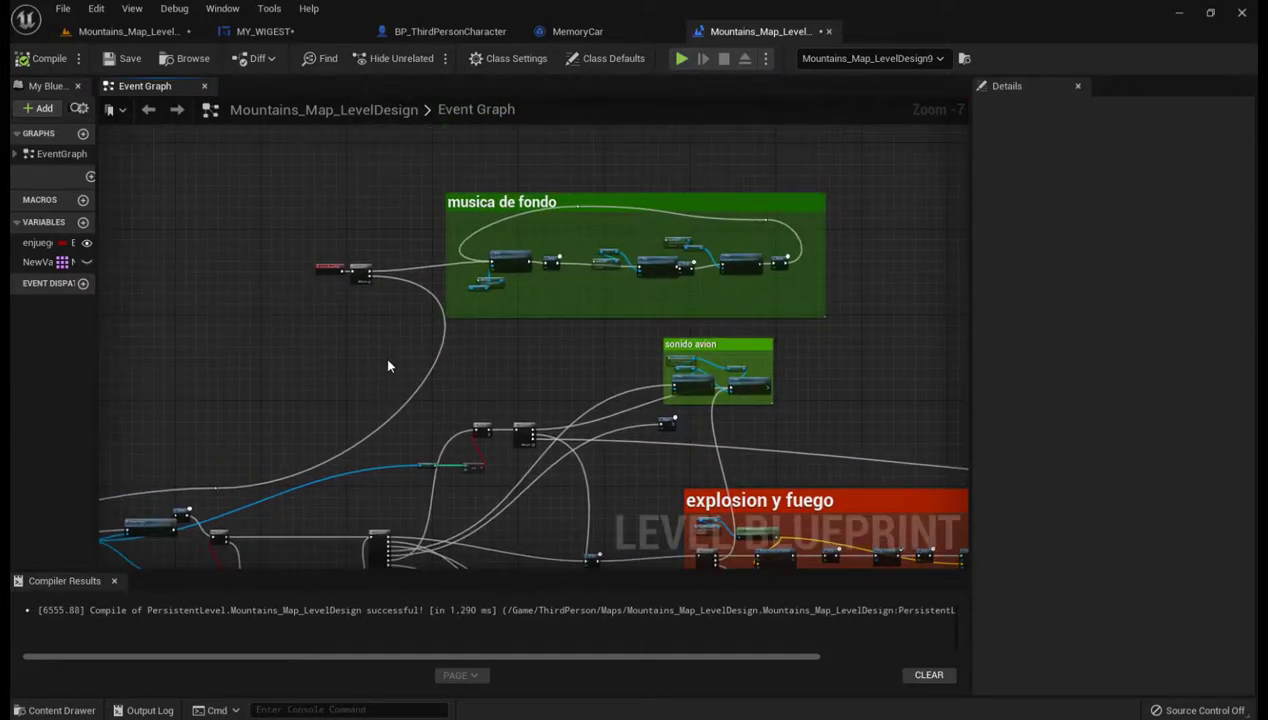
pyautogui.moveTo(389, 366); pyautogui.dragTo(334, 238, button='right')
pyautogui.scroll(2, 515, 376)
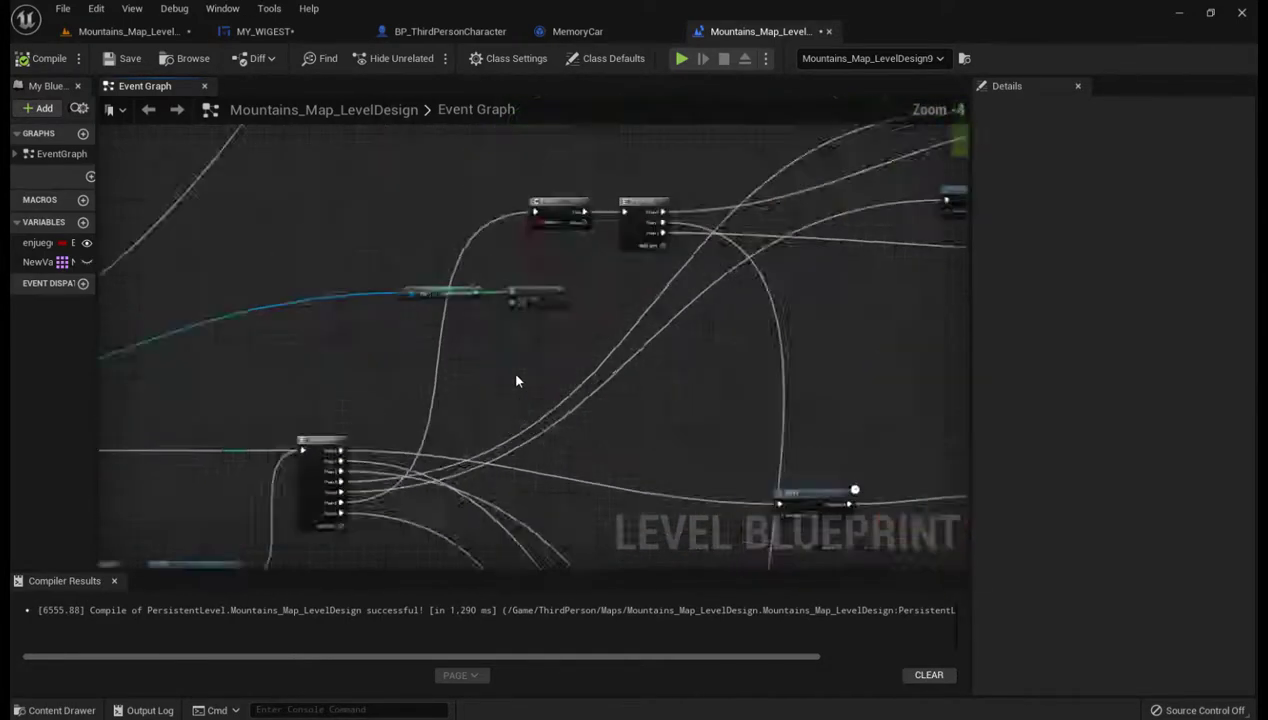
pyautogui.scroll(2, 516, 379)
pyautogui.scroll(-2, 516, 379)
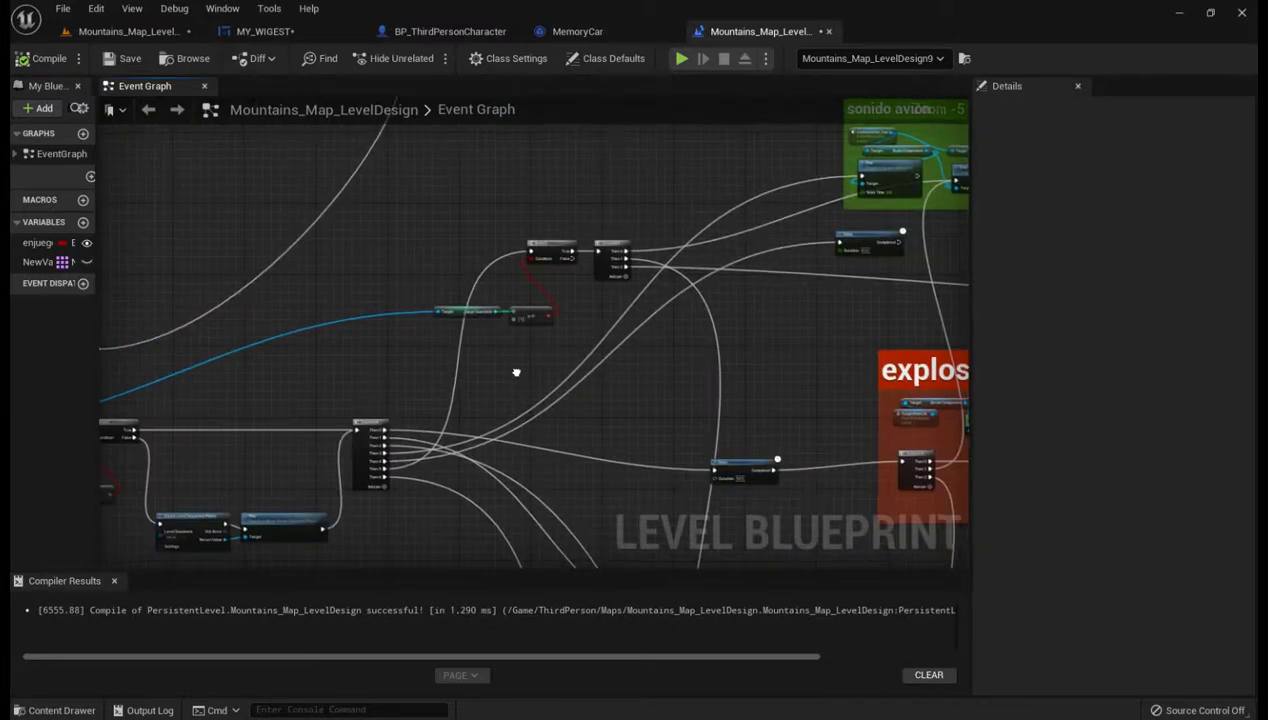
pyautogui.moveTo(516, 379)
pyautogui.mouseDown(button='right')
pyautogui.moveTo(738, 337)
pyautogui.moveTo(624, 372)
pyautogui.mouseUp(button='right')
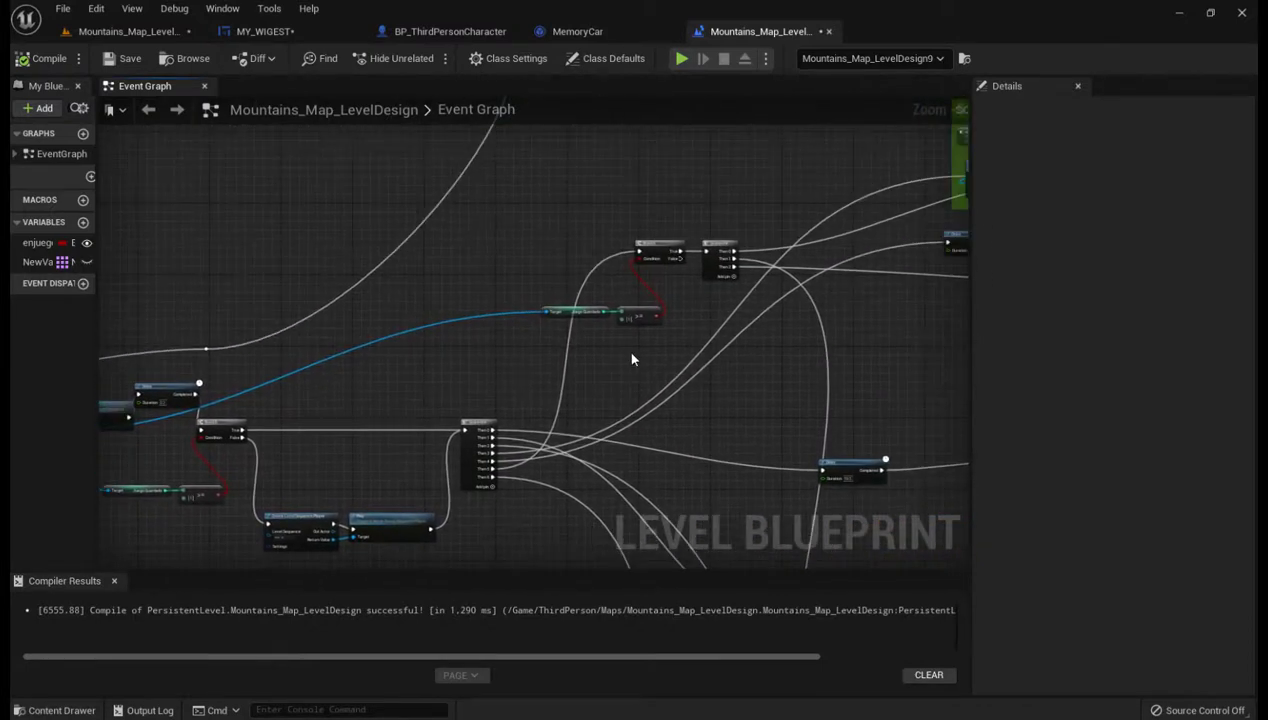
pyautogui.moveTo(658, 218); pyautogui.dragTo(583, 342)
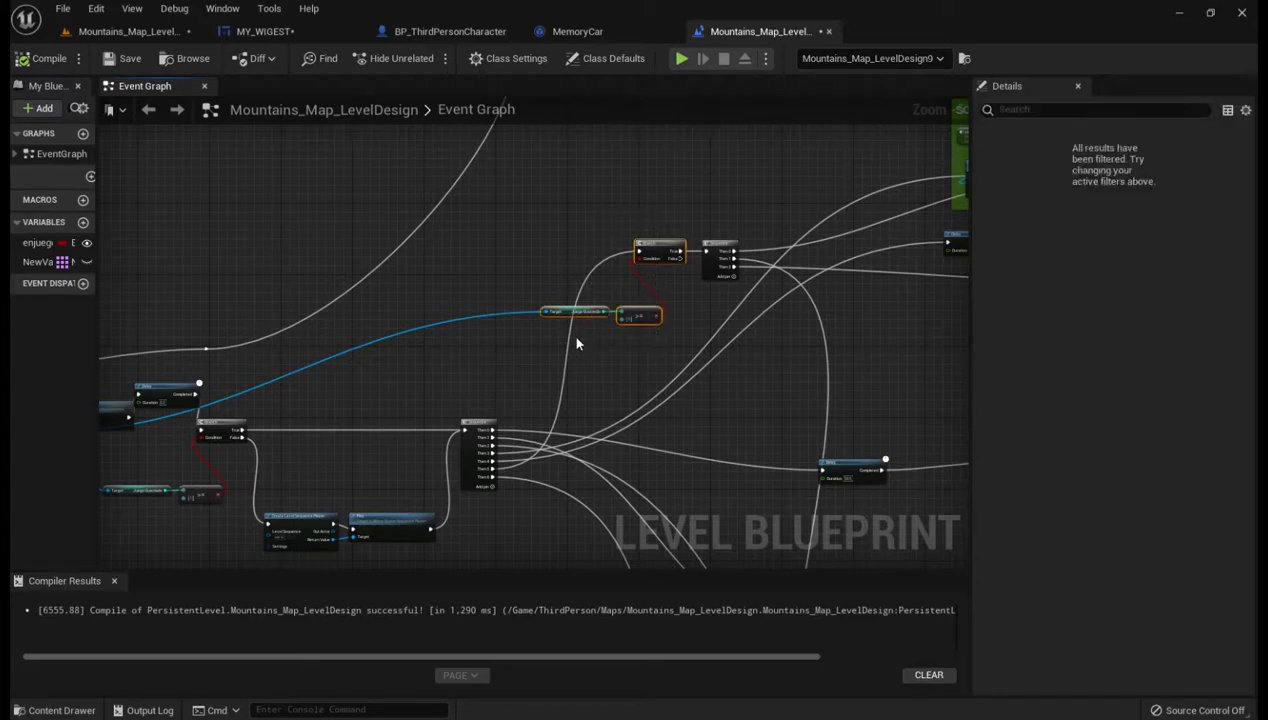
# Paste a copy of the Branch and Juego Guardado check beside the mayday_Cue nodes.
pyautogui.moveTo(718, 483)
pyautogui.mouseDown(button='right')
pyautogui.moveTo(671, 196)
pyautogui.moveTo(597, 213)
pyautogui.mouseUp(button='right')
pyautogui.scroll(1, 537, 505)
pyautogui.scroll(1, 579, 555)
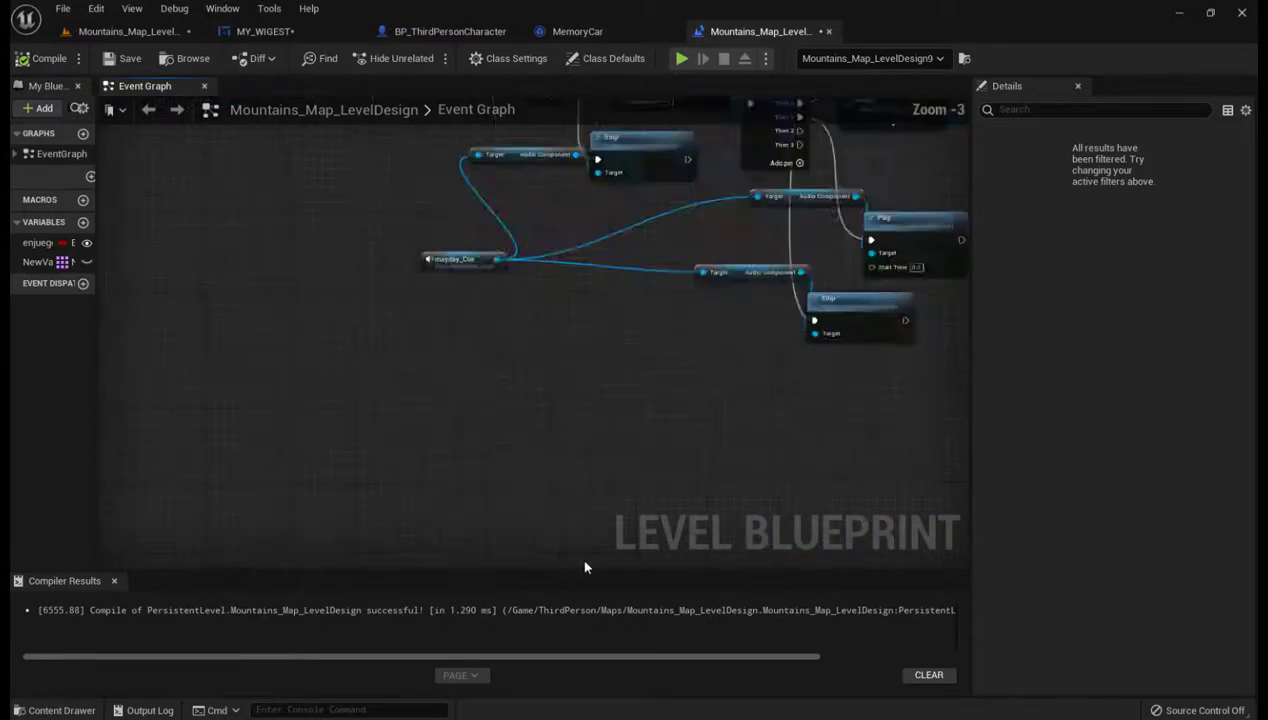
pyautogui.scroll(2, 522, 346)
pyautogui.moveTo(522, 346); pyautogui.dragTo(520, 643, button='right')
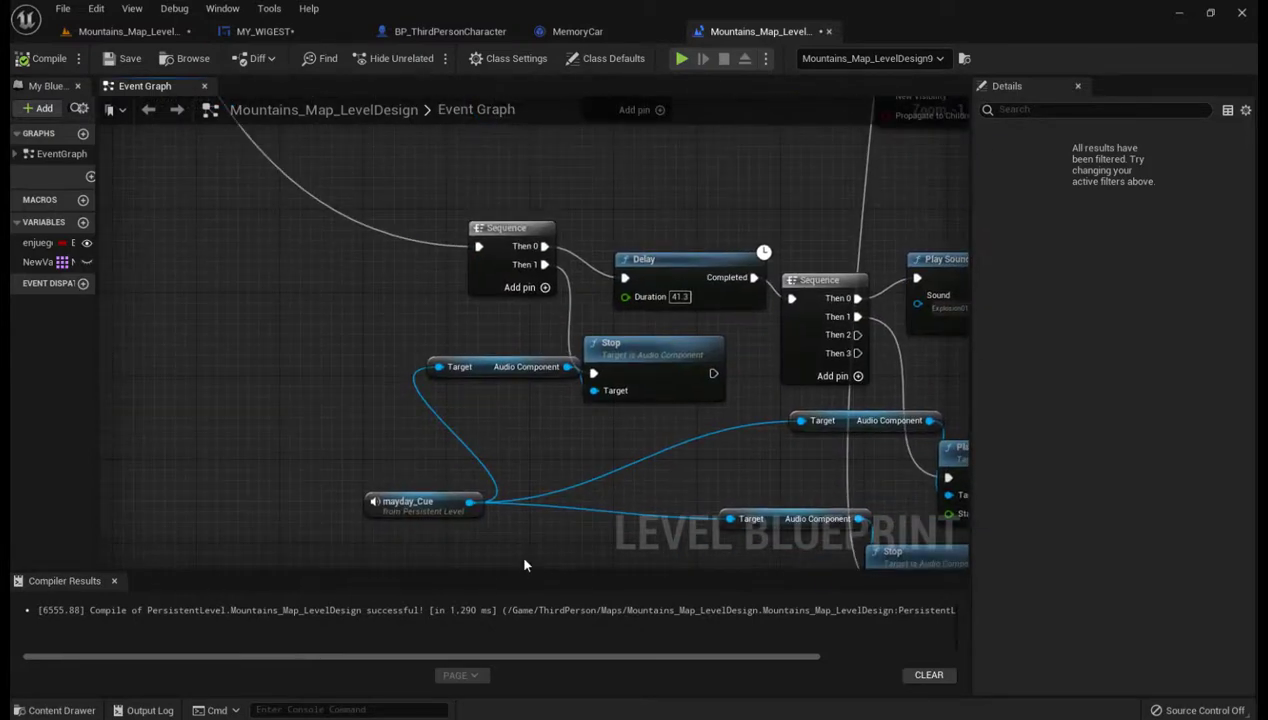
pyautogui.scroll(-1, 512, 552)
pyautogui.moveTo(512, 552); pyautogui.dragTo(556, 566, button='right')
pyautogui.scroll(-2, 556, 566)
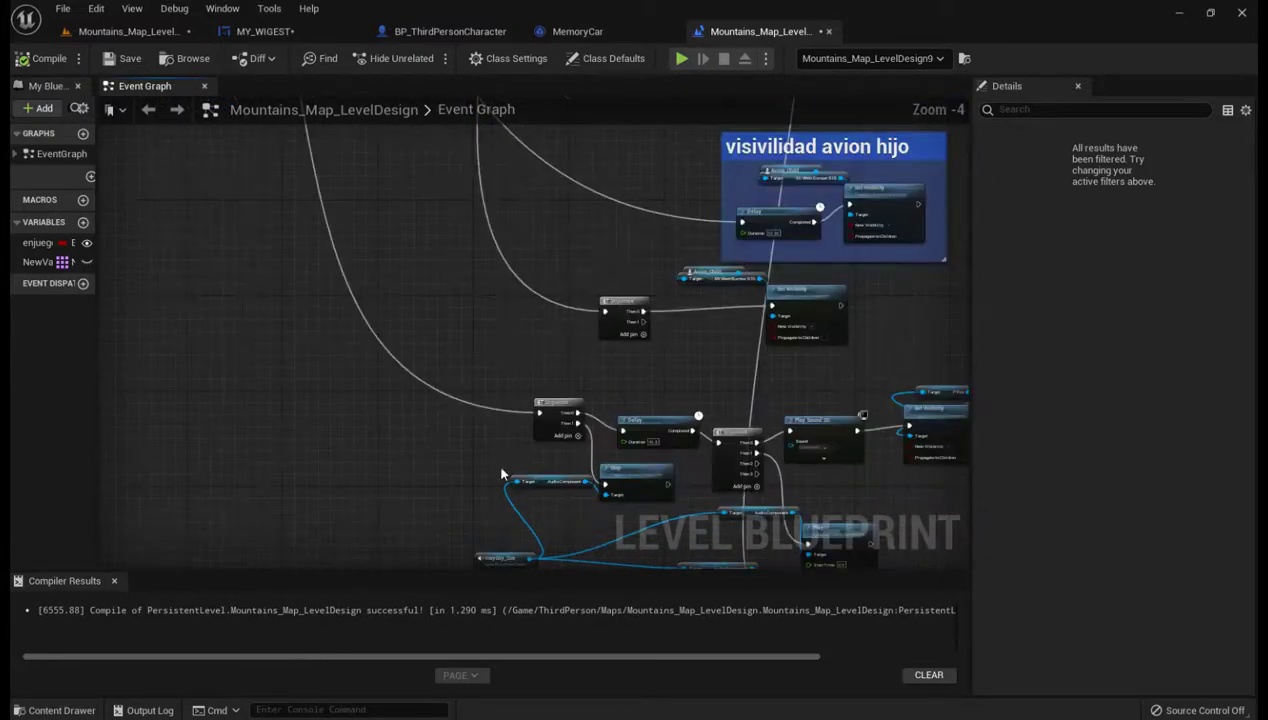
pyautogui.scroll(-1, 484, 444)
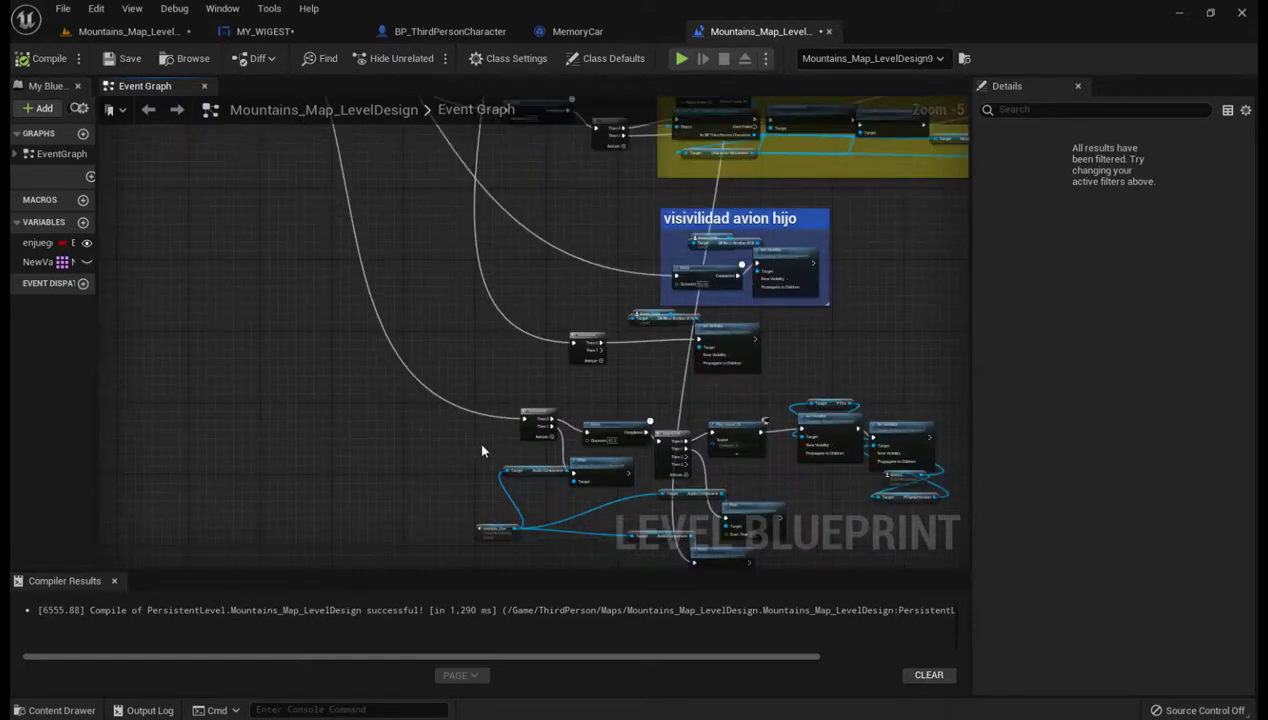
pyautogui.click(317, 454)
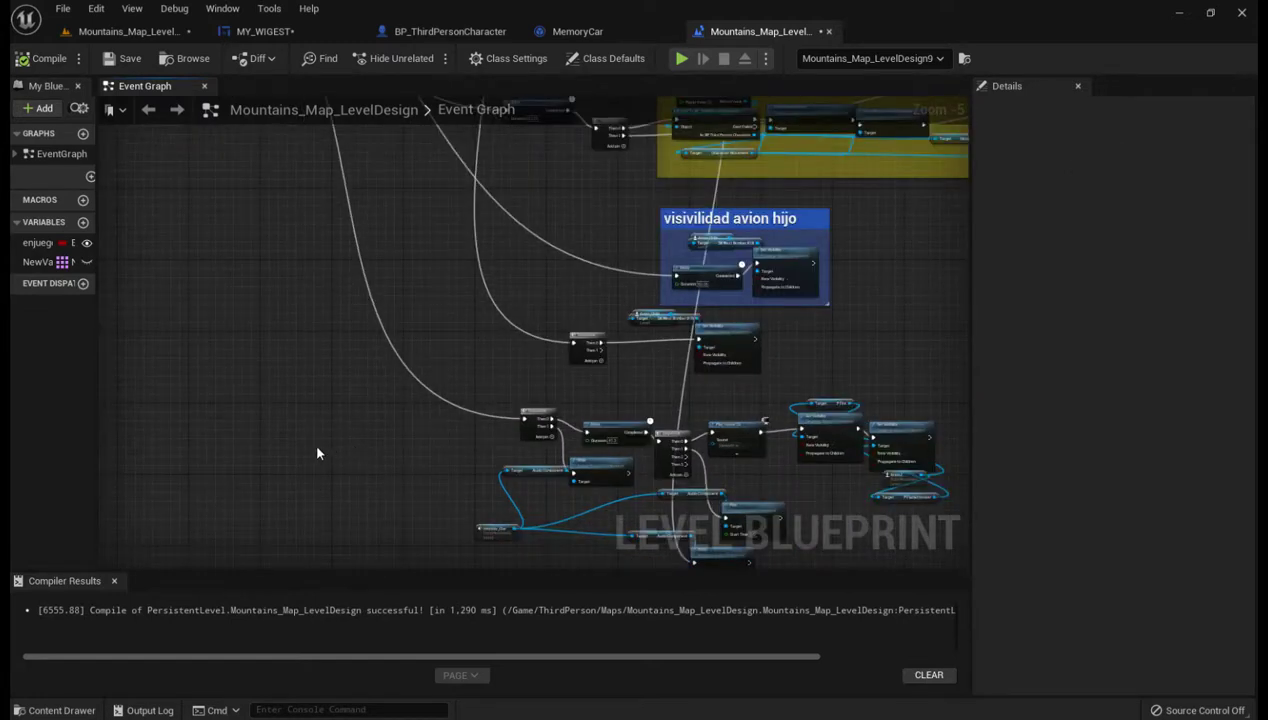
pyautogui.hotkey('ctrl', 'v')
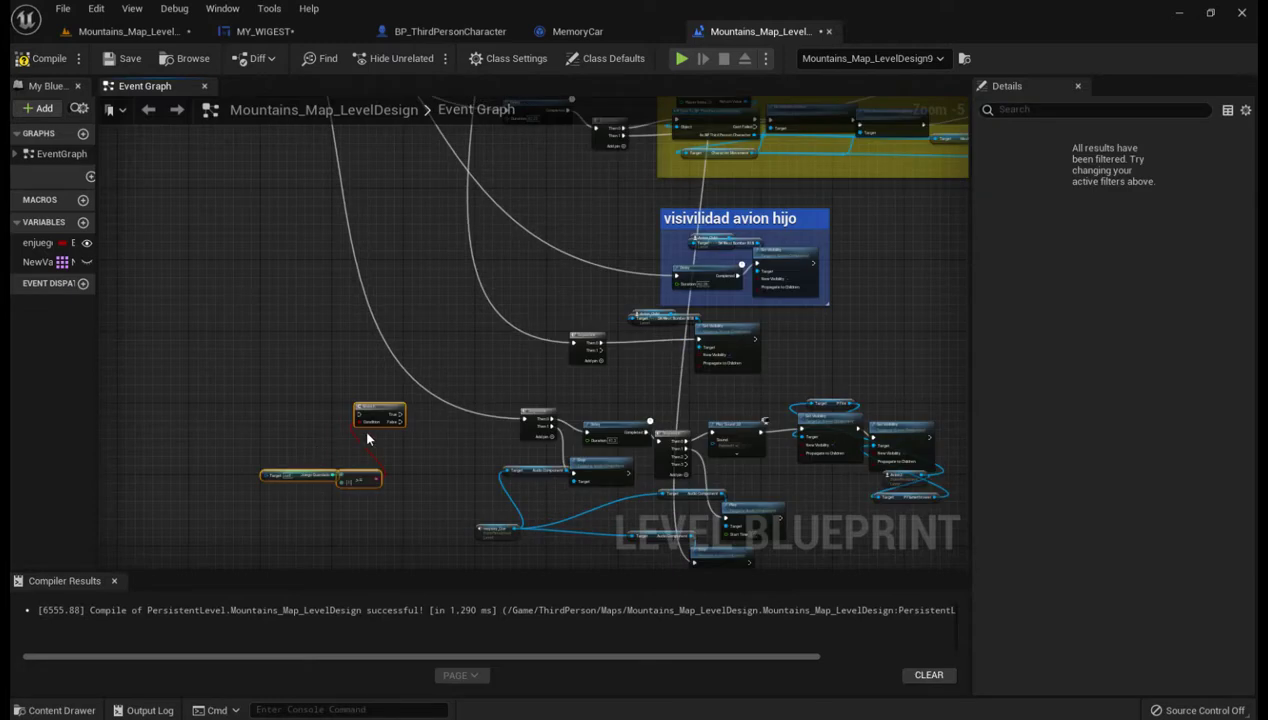
# Wire the copied Branch's True output into the mayday Sequence input.
pyautogui.moveTo(402, 414); pyautogui.dragTo(524, 418)
pyautogui.moveTo(453, 453); pyautogui.dragTo(709, 445, button='right')
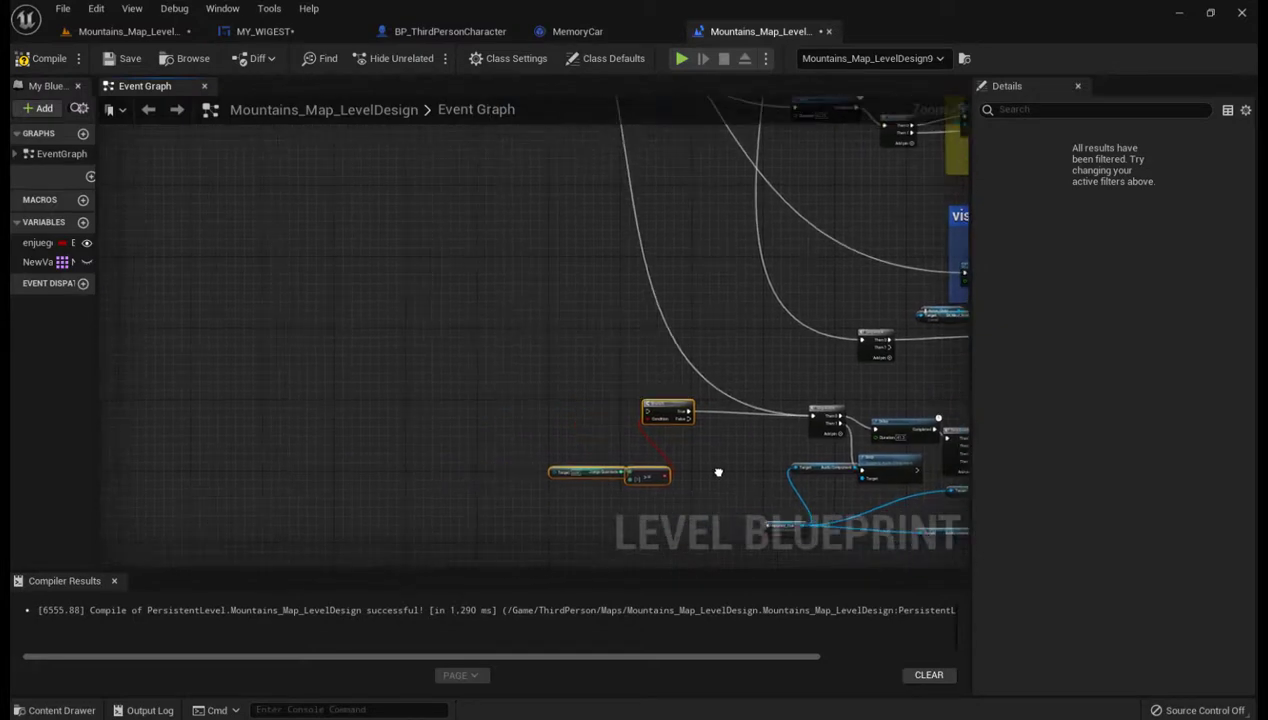
pyautogui.scroll(2, 657, 458)
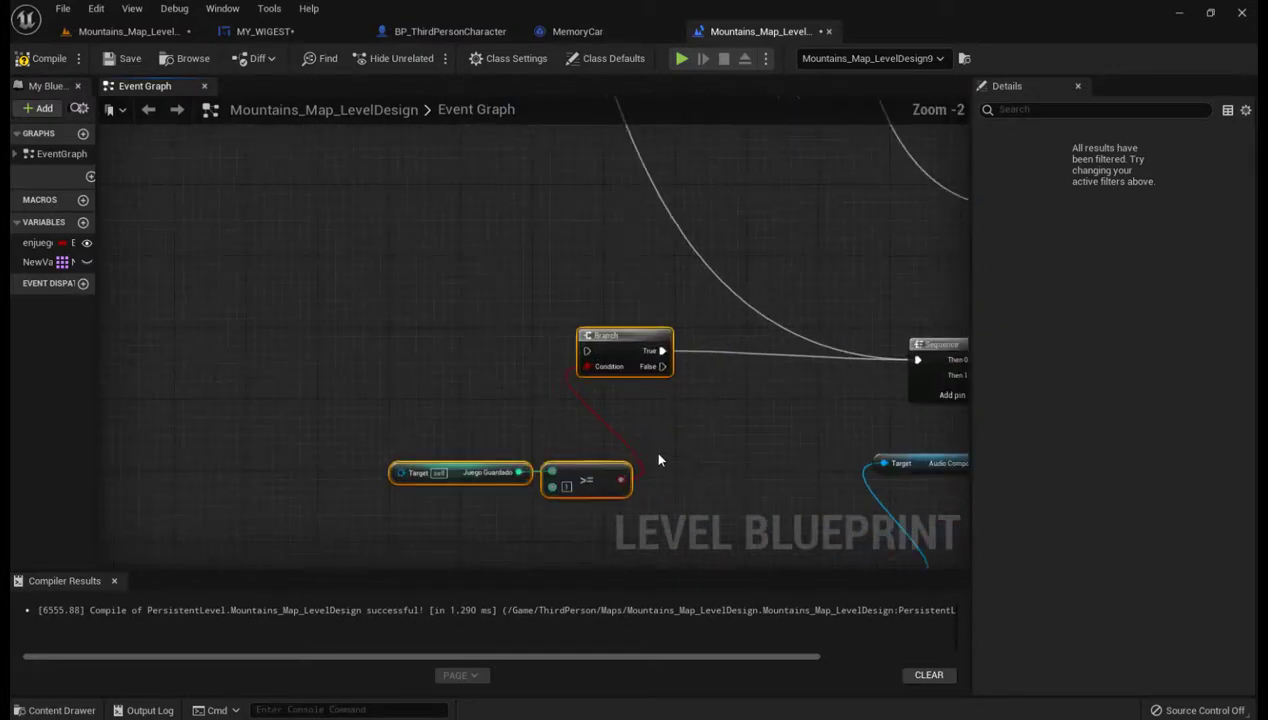
pyautogui.scroll(-1, 657, 459)
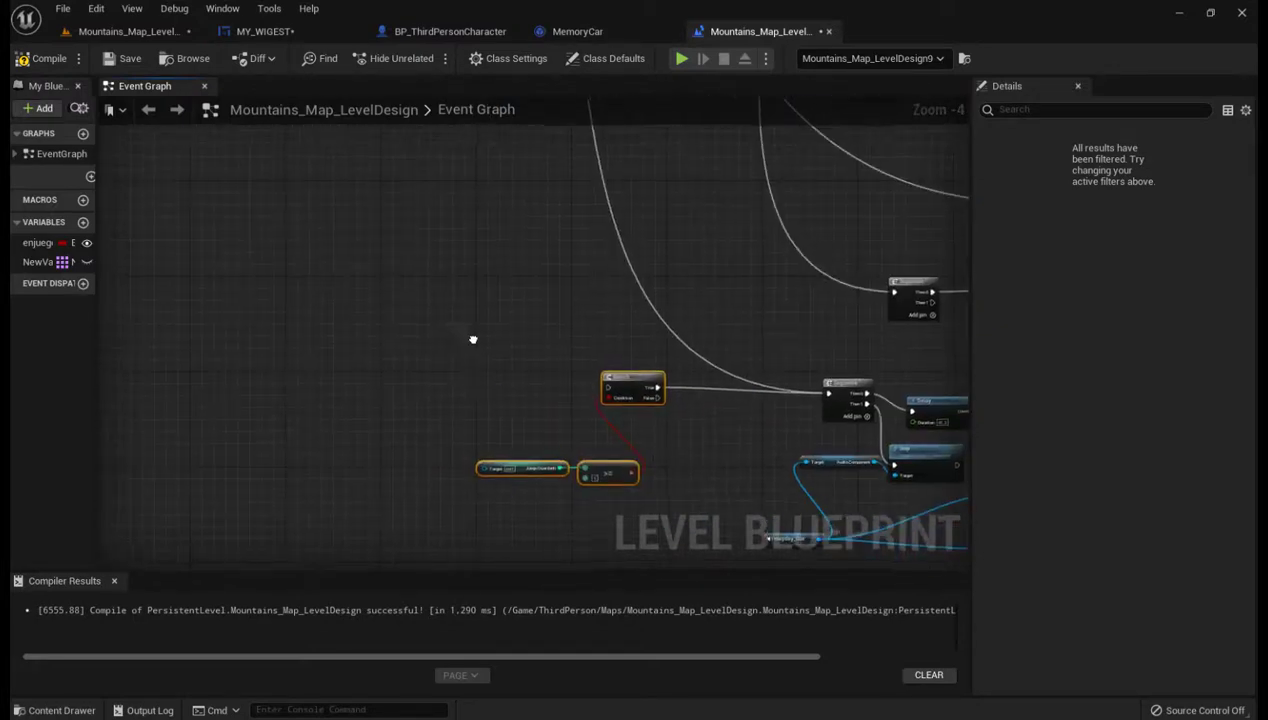
pyautogui.moveTo(473, 340); pyautogui.dragTo(516, 480, button='right')
pyautogui.scroll(-3, 516, 480)
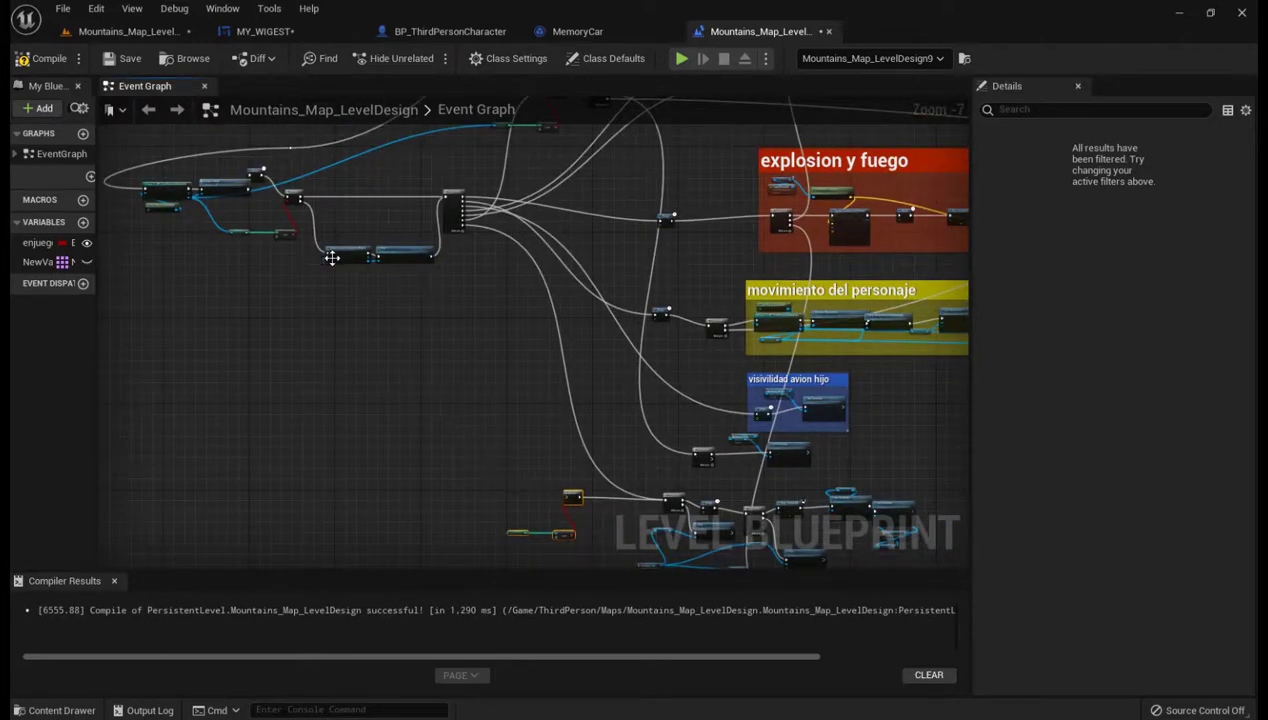
# Connect the Cast to BP_ThirdPersonCharacter output to the copied saved-game getter's Target pin.
pyautogui.click(201, 223)
pyautogui.moveTo(215, 245); pyautogui.dragTo(182, 304)
pyautogui.scroll(3, 181, 260)
pyautogui.moveTo(181, 263); pyautogui.dragTo(209, 351, button='right')
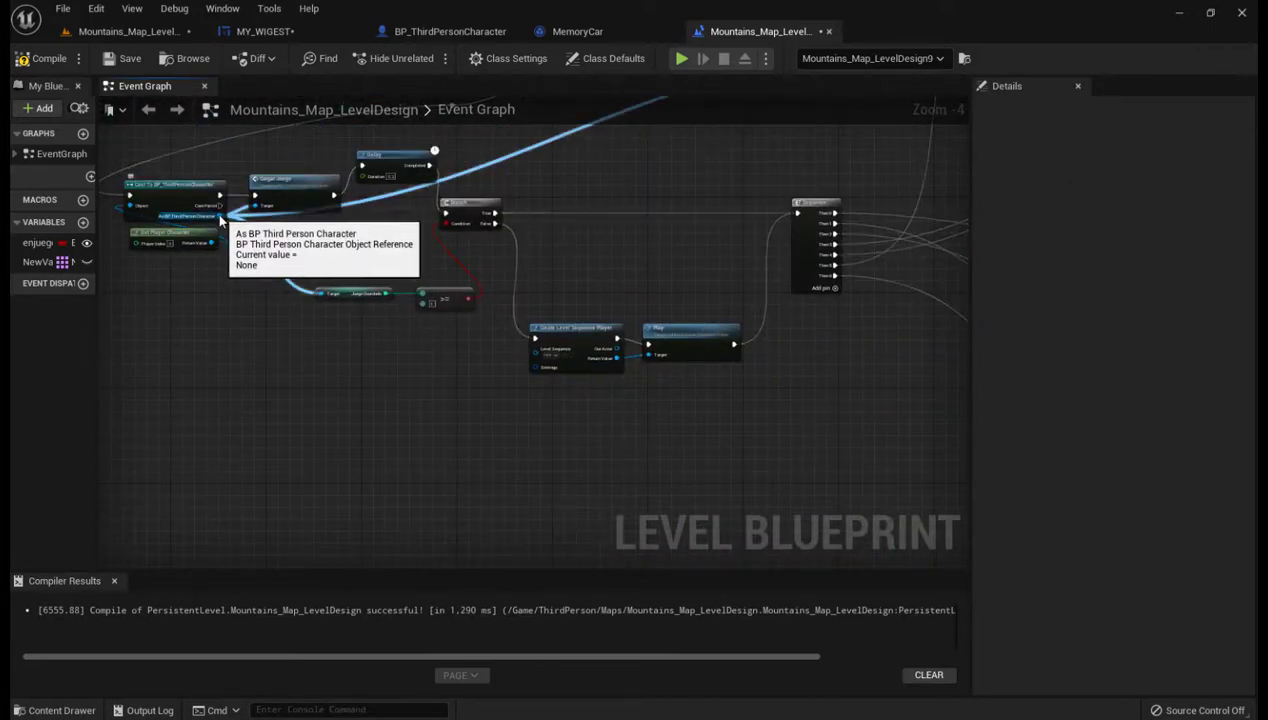
pyautogui.moveTo(225, 210)
pyautogui.mouseDown()
pyautogui.moveTo(240, 246)
pyautogui.moveTo(929, 367)
pyautogui.mouseUp()
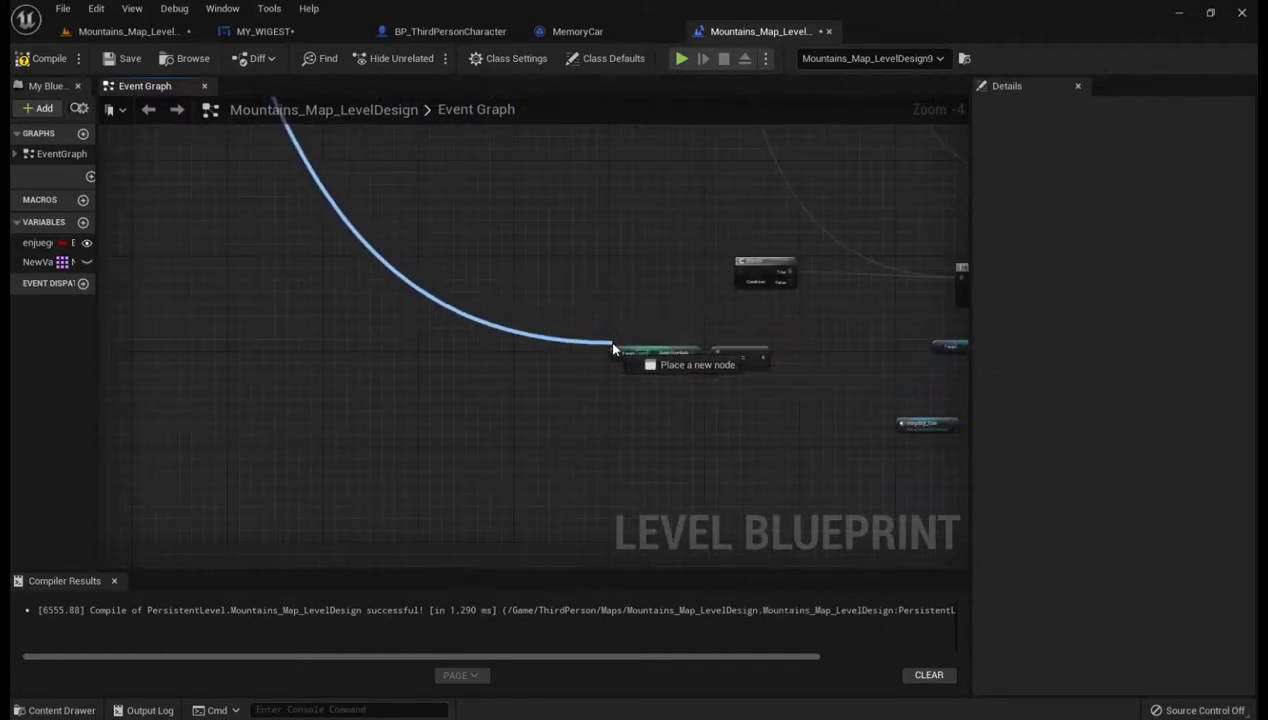
pyautogui.moveTo(929, 367); pyautogui.dragTo(617, 357)
pyautogui.moveTo(617, 357); pyautogui.dragTo(498, 397, button='right')
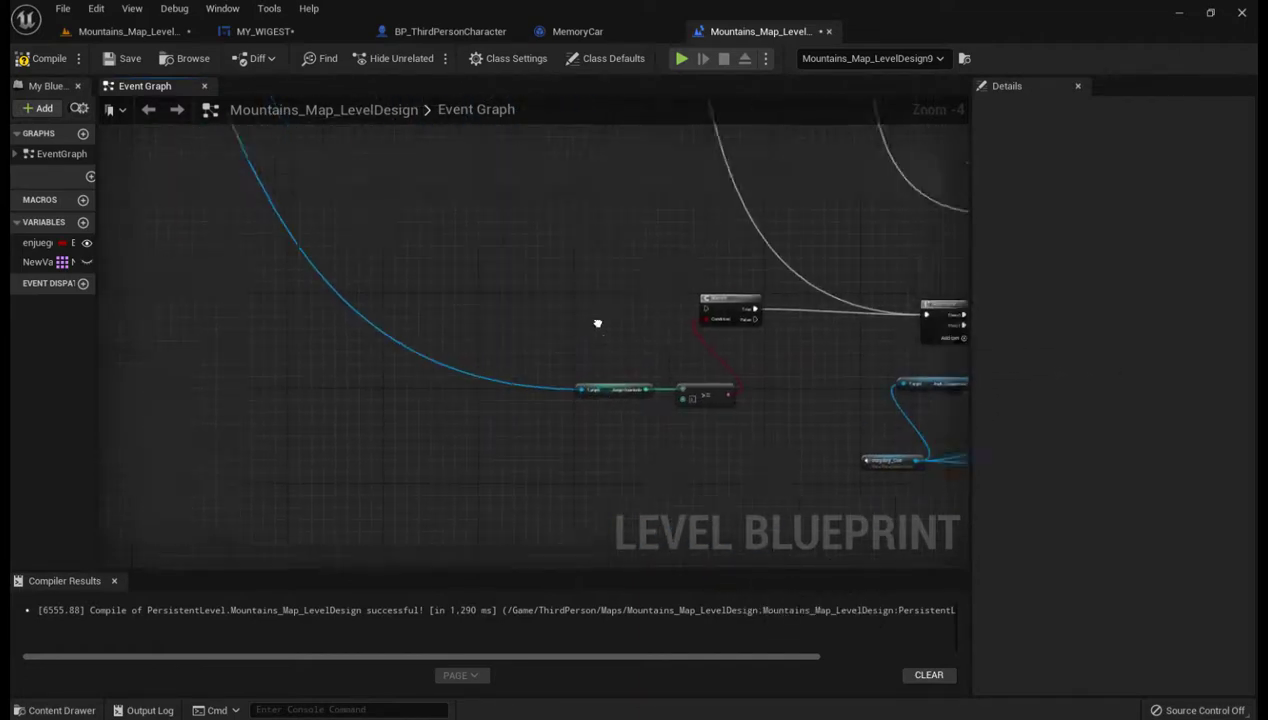
# Add one more output pin to the main Sequence node.
pyautogui.scroll(-5, 498, 397)
pyautogui.moveTo(382, 312); pyautogui.dragTo(378, 414, button='right')
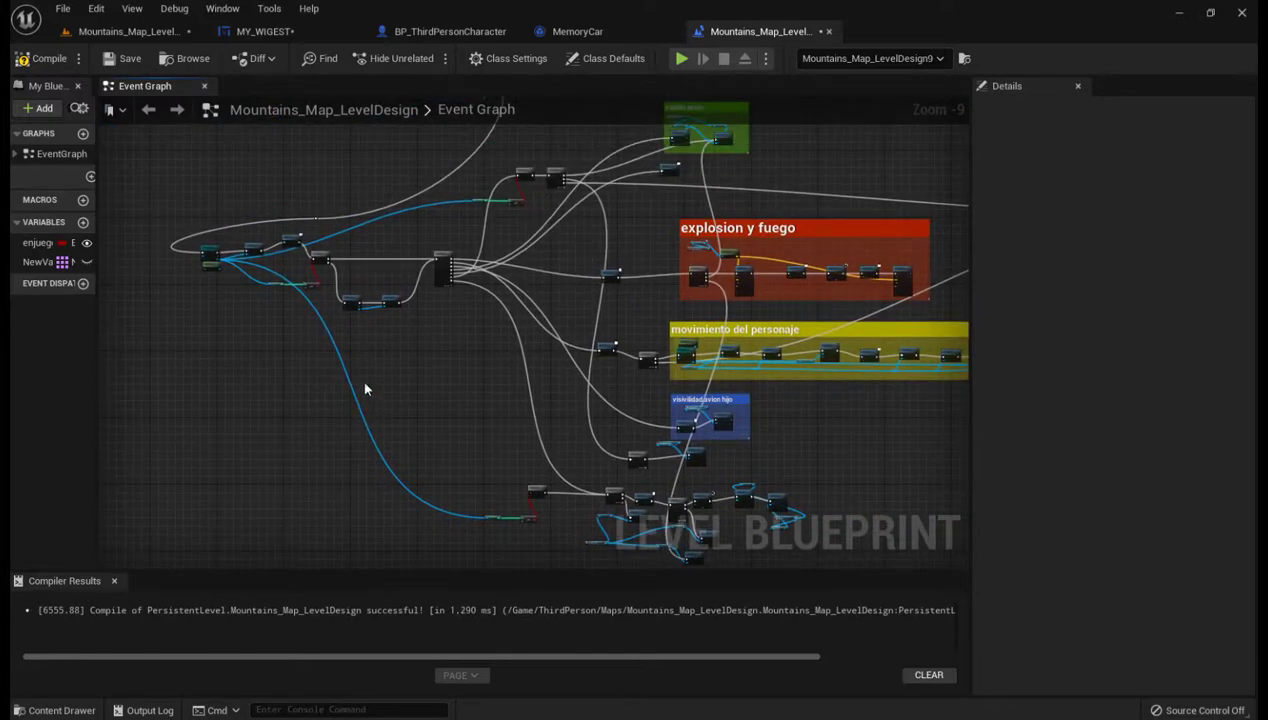
pyautogui.moveTo(375, 368); pyautogui.dragTo(374, 496, button='right')
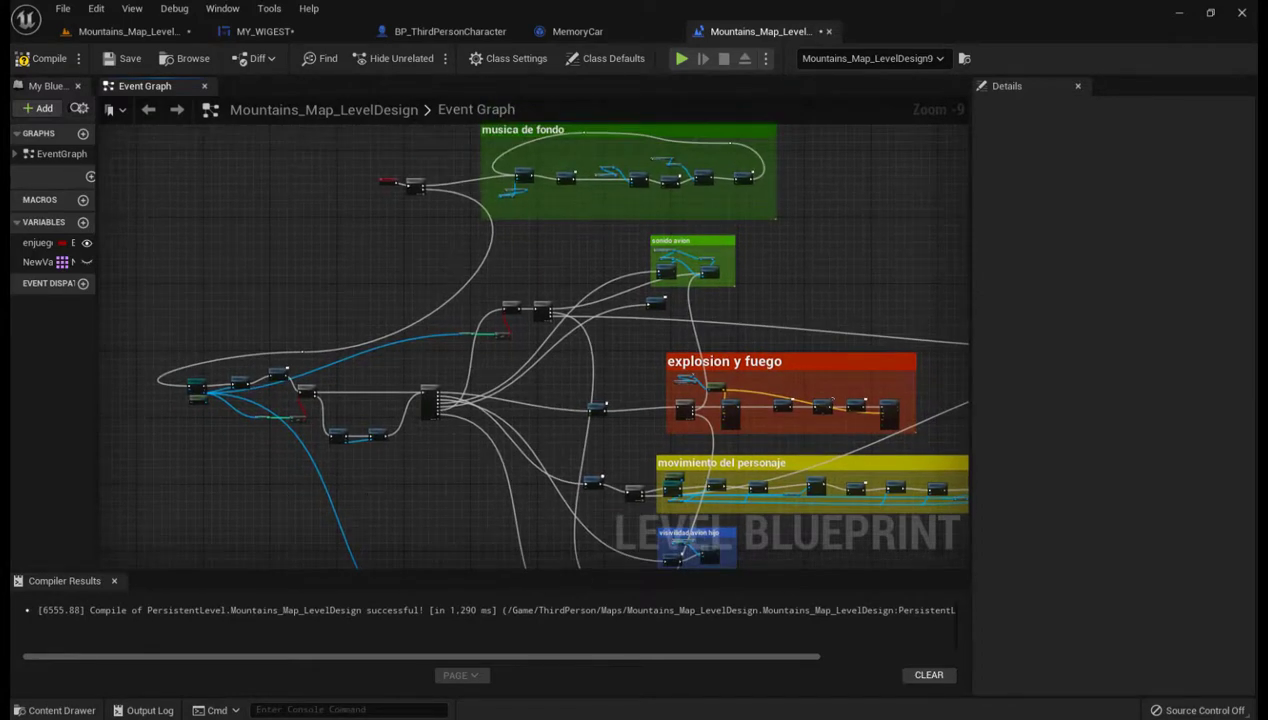
pyautogui.moveTo(437, 514); pyautogui.dragTo(418, 410, button='right')
pyautogui.scroll(4, 412, 375)
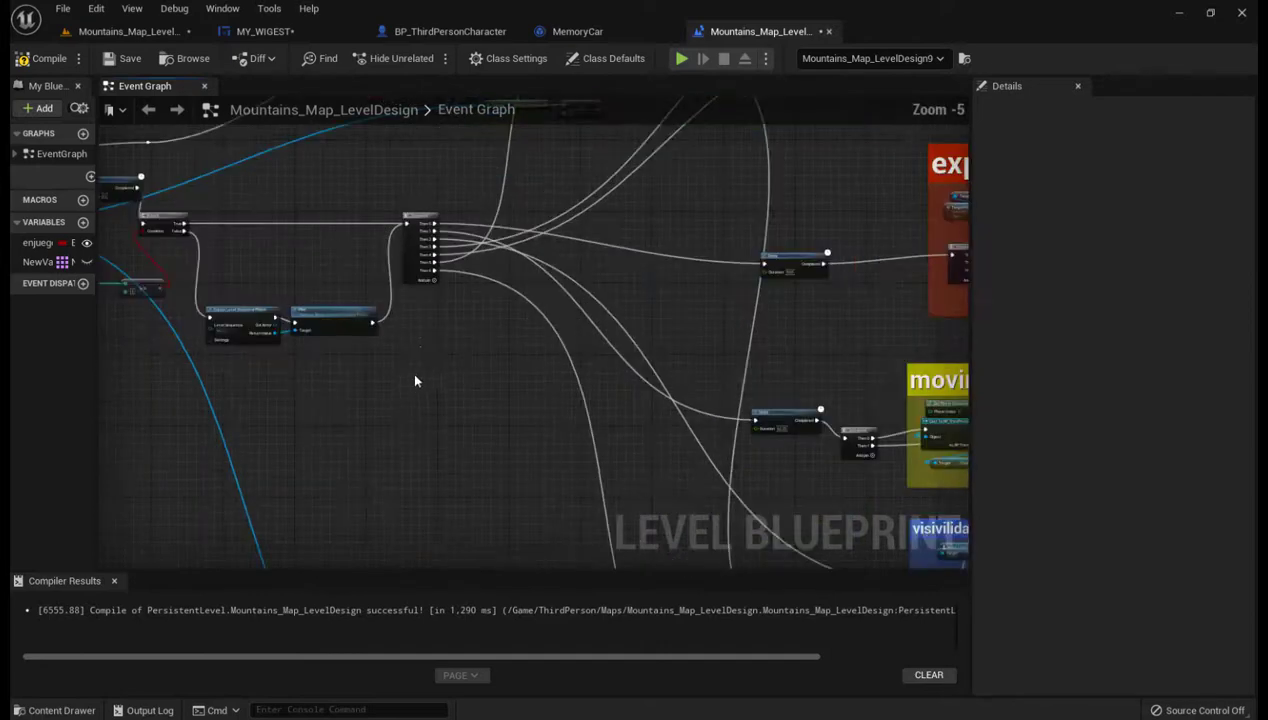
pyautogui.click(430, 282)
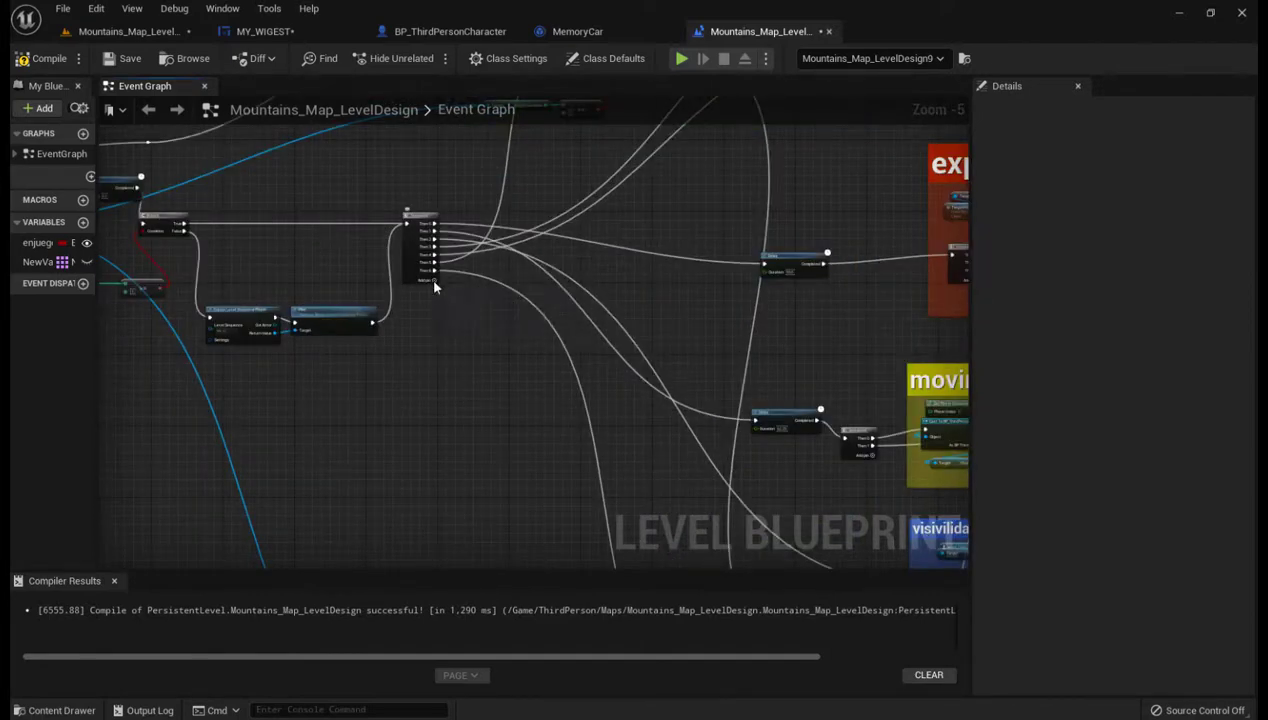
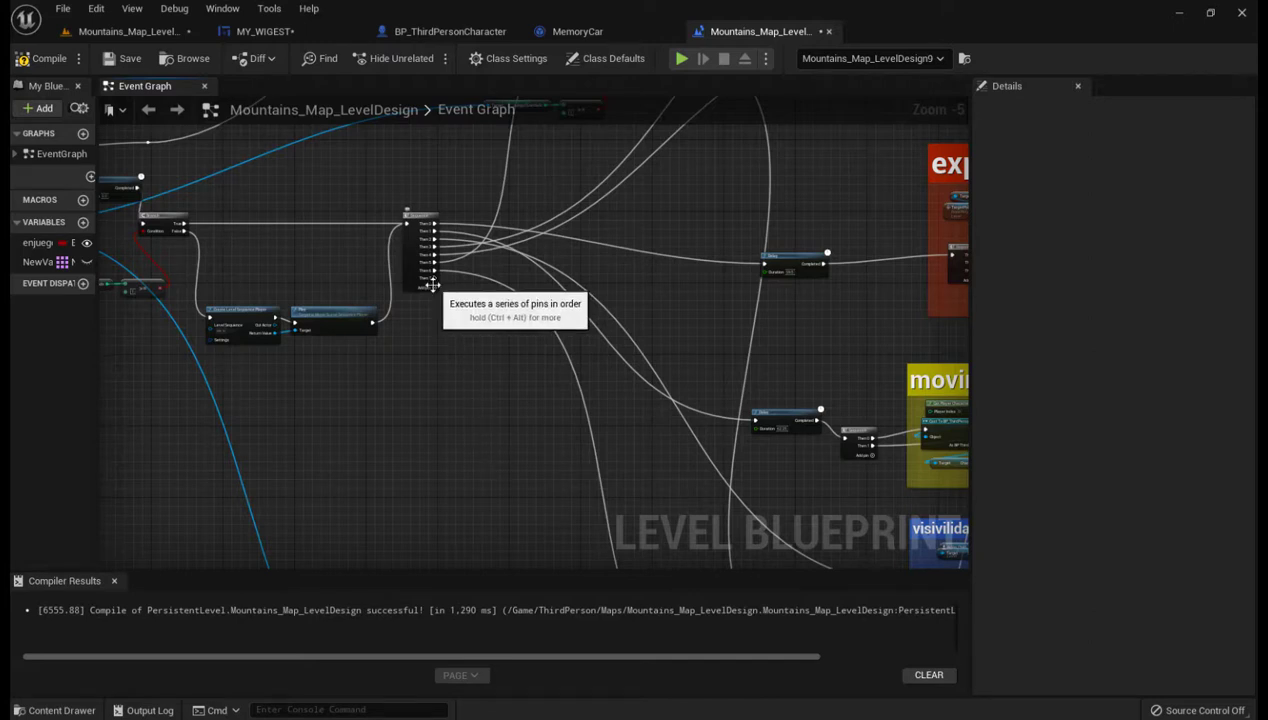
# Add a Sequence node off the Branch's True output, placed before the large Sequence.
pyautogui.moveTo(434, 292); pyautogui.dragTo(441, 296)
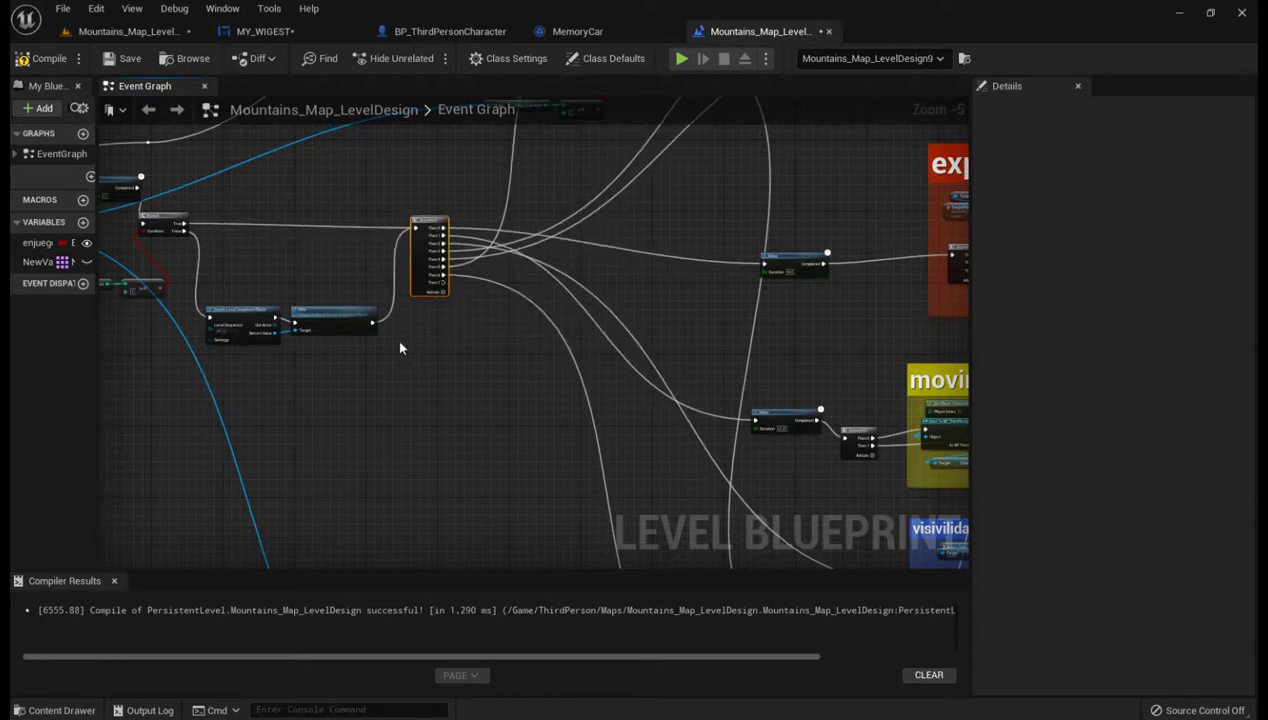
pyautogui.moveTo(399, 348); pyautogui.dragTo(538, 422, button='right')
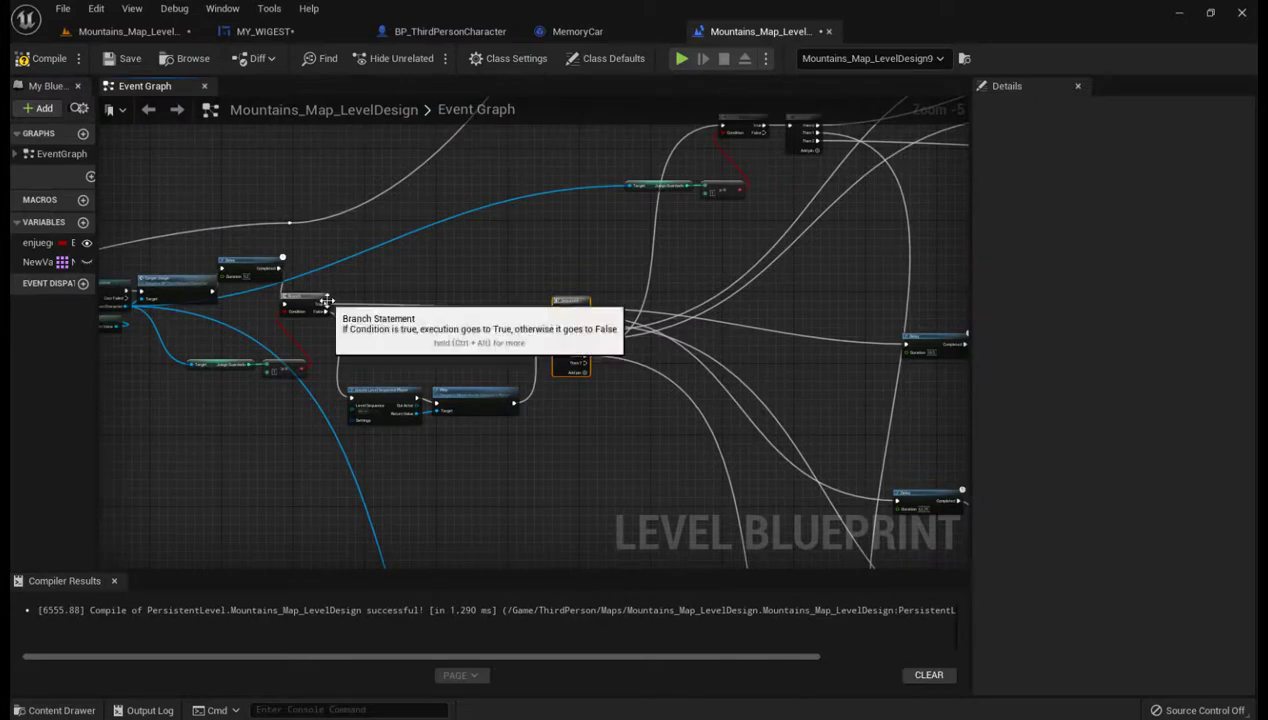
pyautogui.moveTo(327, 301); pyautogui.dragTo(393, 285)
pyautogui.write('se')
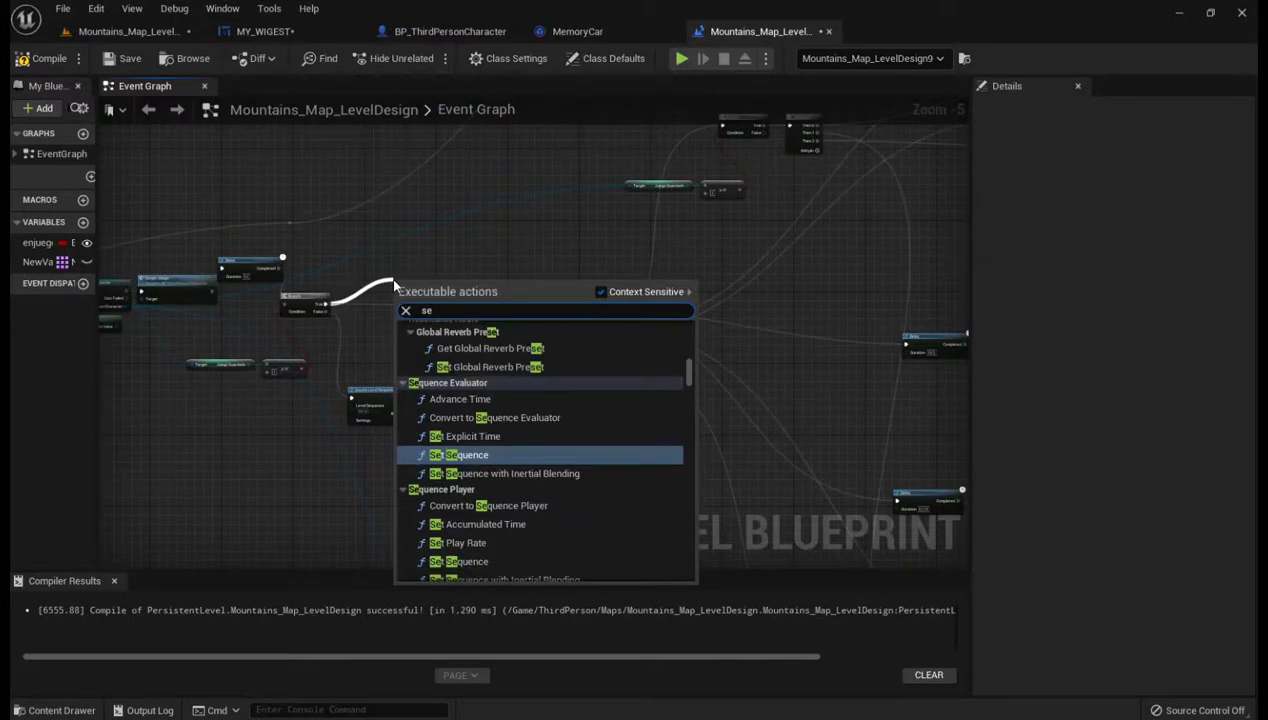
pyautogui.write(' play')
pyautogui.click(460, 453)
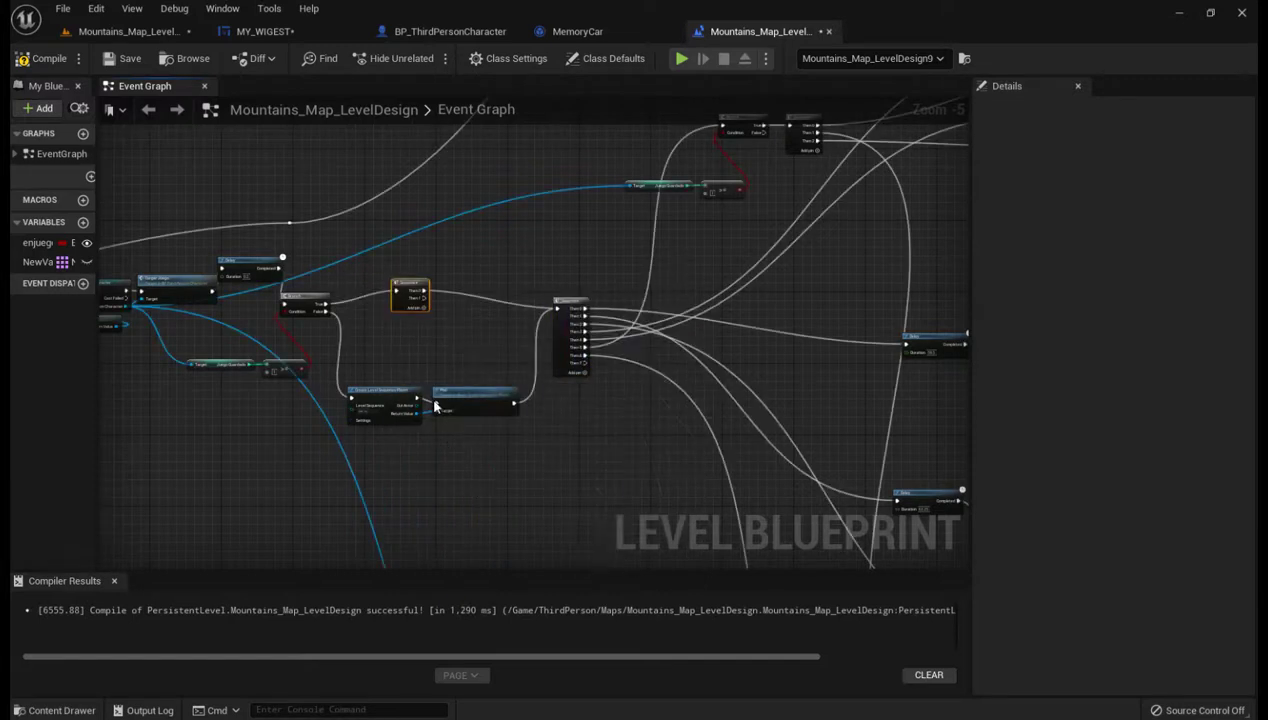
pyautogui.moveTo(410, 292); pyautogui.dragTo(410, 264)
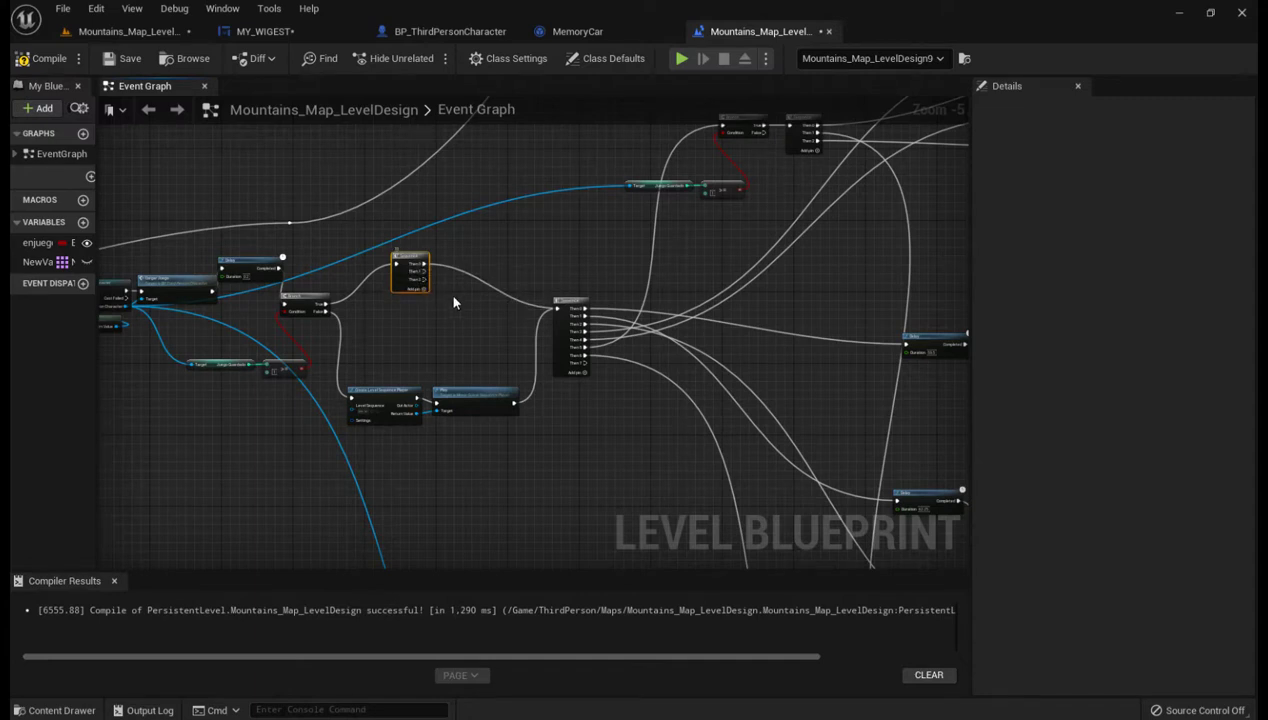
pyautogui.moveTo(453, 302); pyautogui.dragTo(401, 384, button='right')
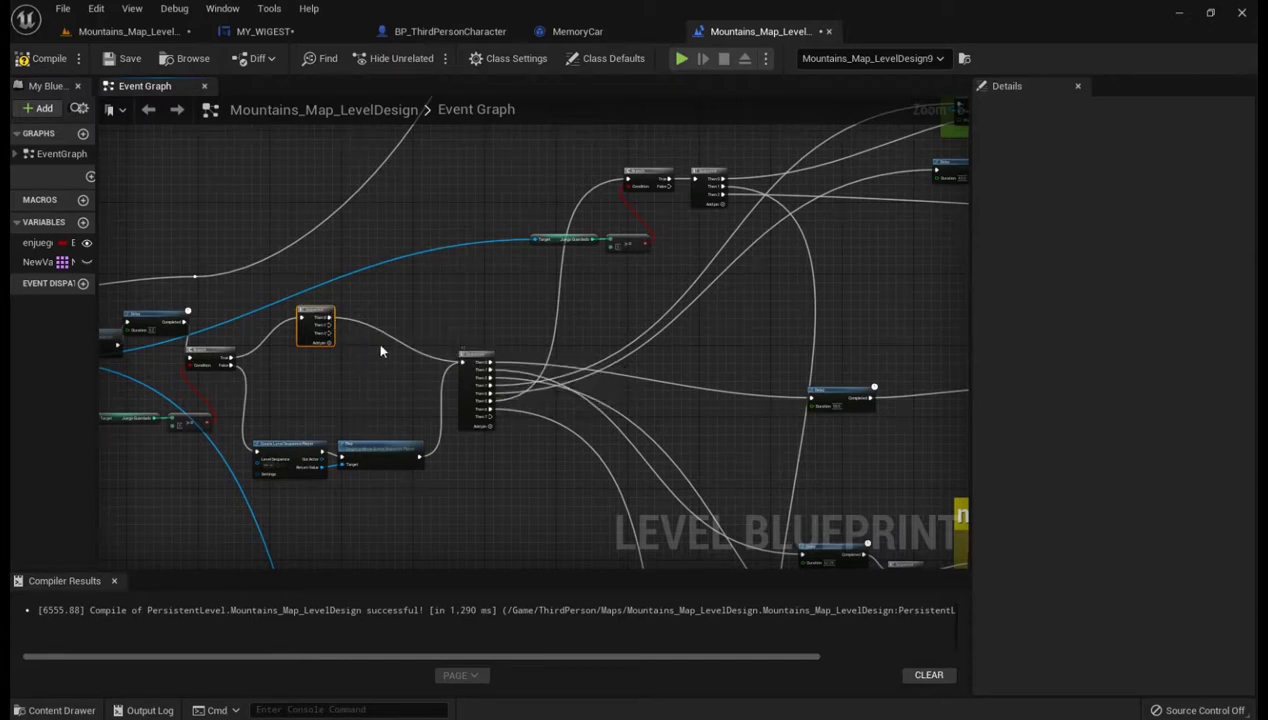
# Clear the large Sequence's input wires and connect only the Play node's output to it.
pyautogui.keyDown('alt'); pyautogui.click(463, 361); pyautogui.keyUp('alt')
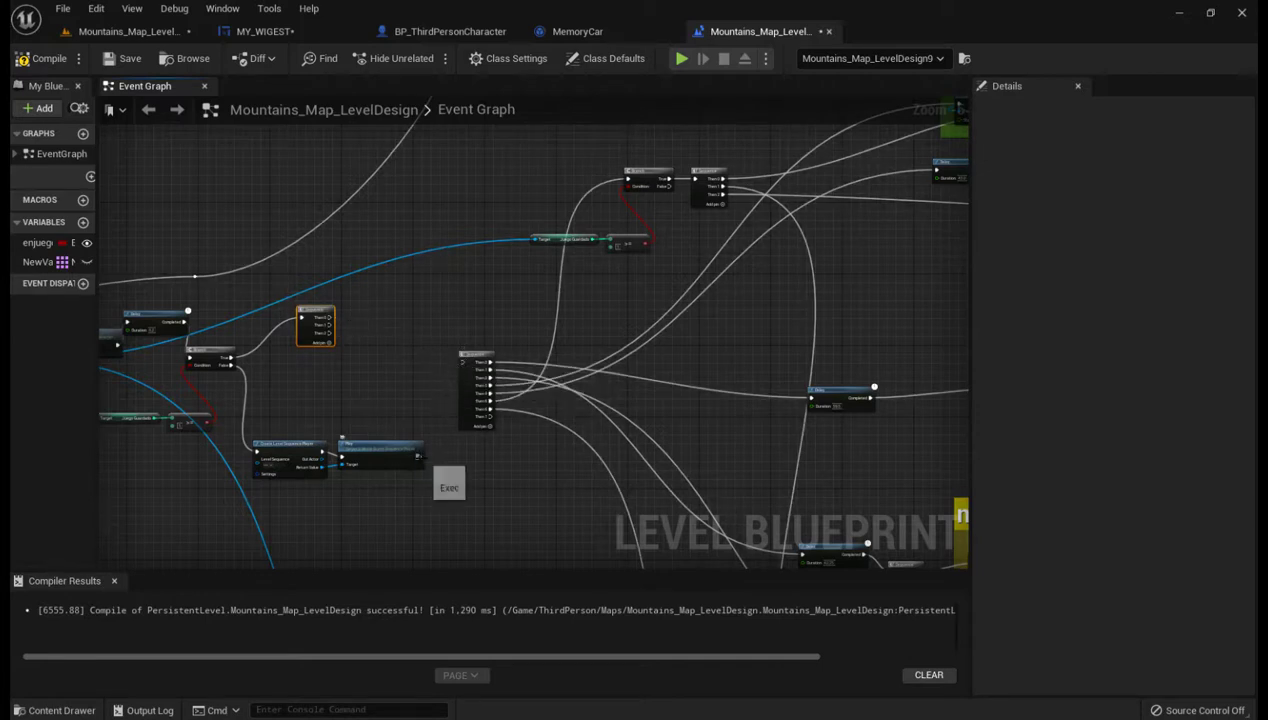
pyautogui.moveTo(420, 456); pyautogui.dragTo(463, 366)
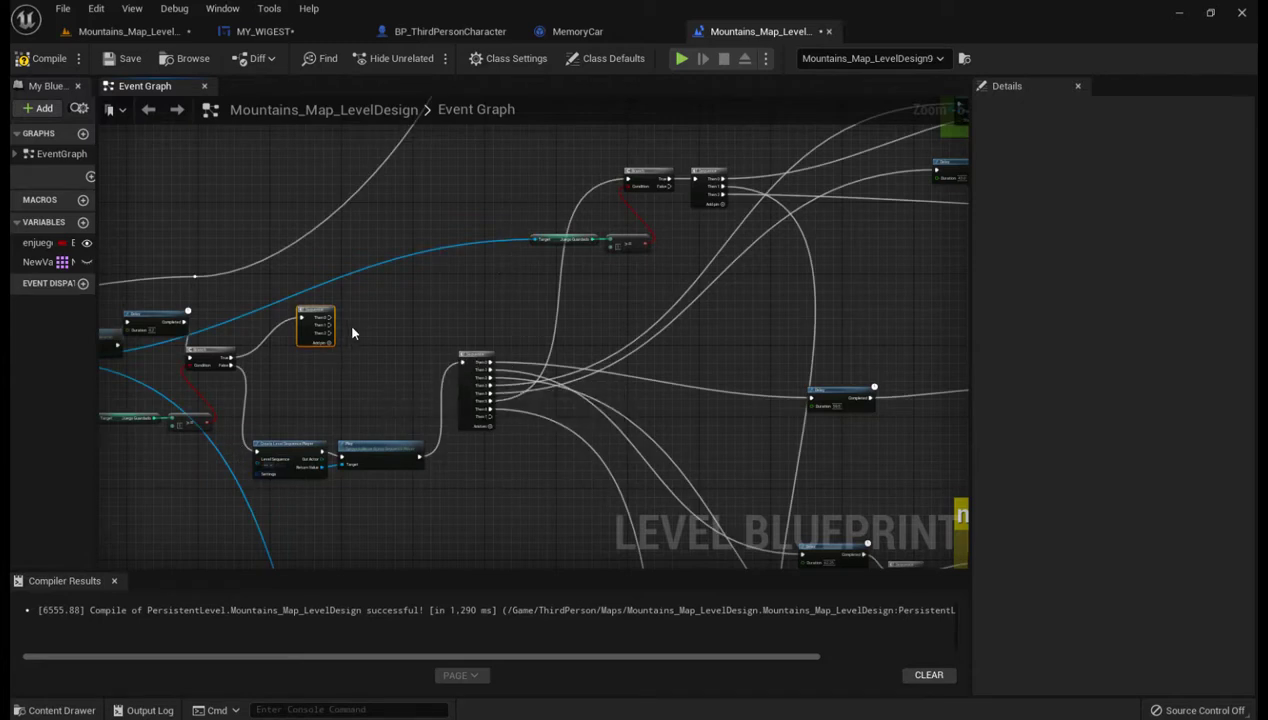
pyautogui.scroll(2, 330, 318)
pyautogui.scroll(1, 322, 318)
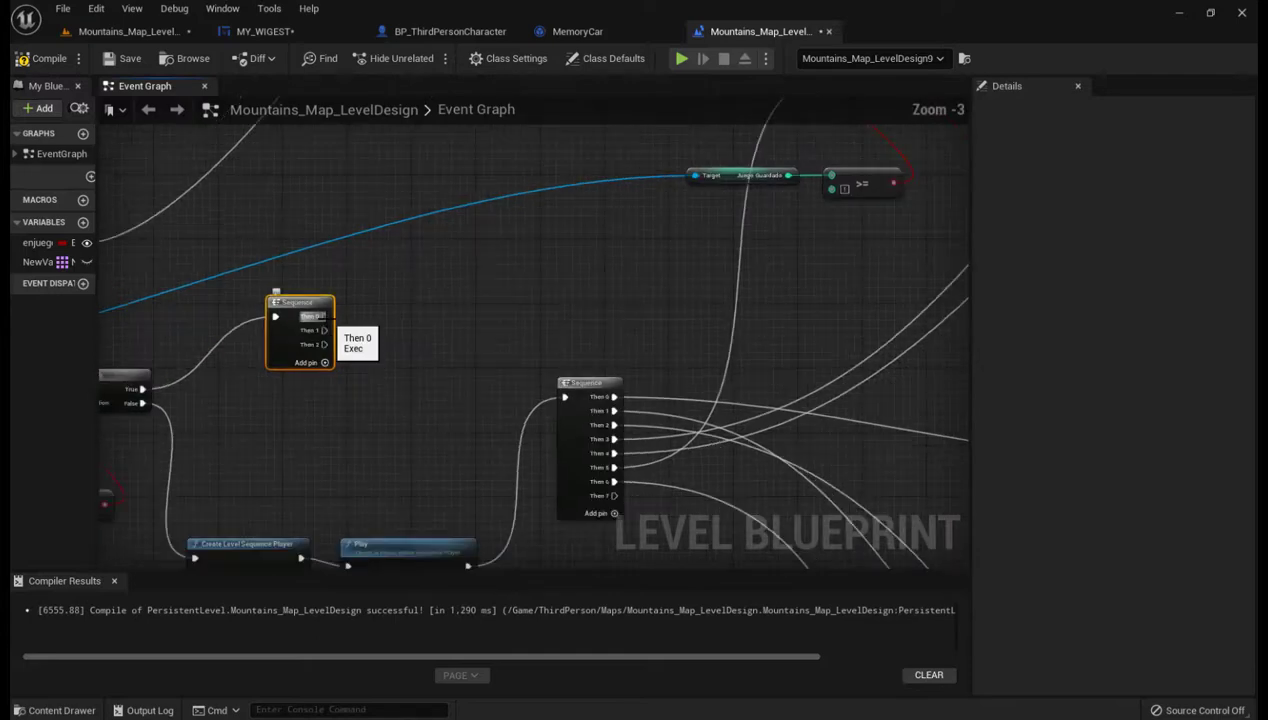
pyautogui.scroll(-1, 330, 320)
# Wire the new Sequence's Then 0 to the upper Branch and pull a connection from Then 1.
pyautogui.moveTo(341, 318); pyautogui.dragTo(317, 395, button='right')
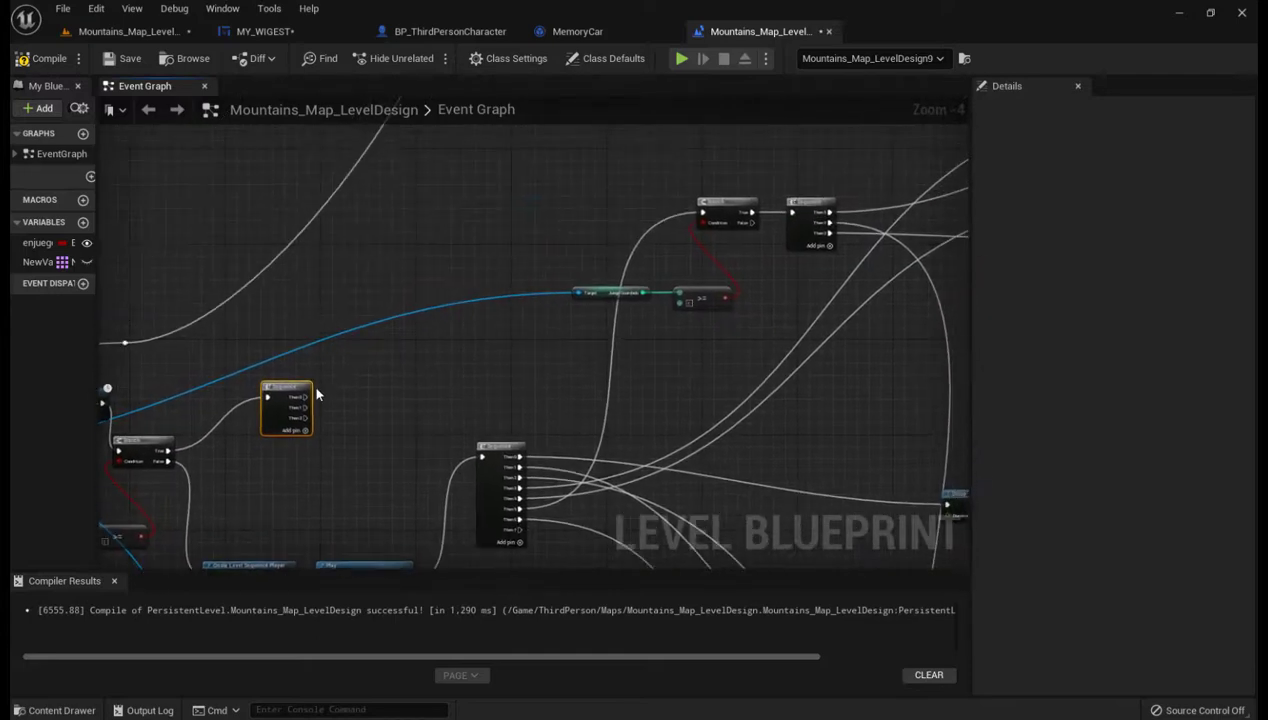
pyautogui.moveTo(303, 397); pyautogui.dragTo(703, 212)
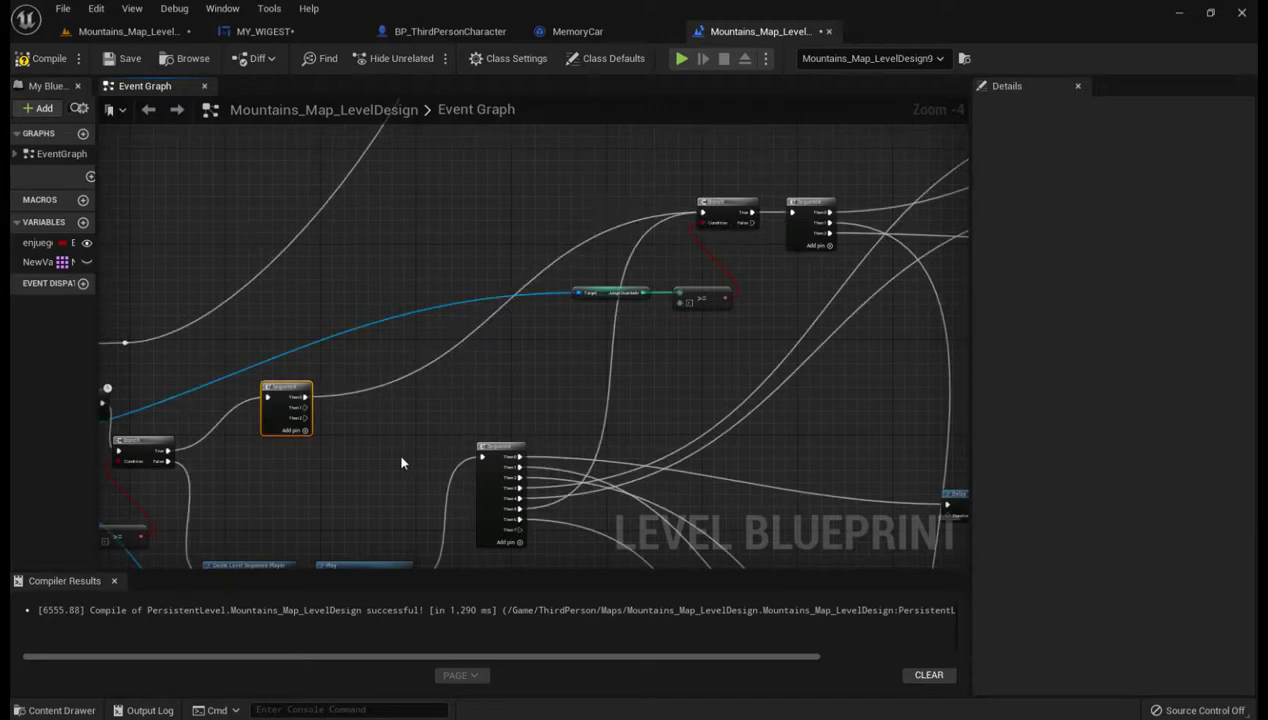
pyautogui.moveTo(460, 530); pyautogui.dragTo(482, 239, button='right')
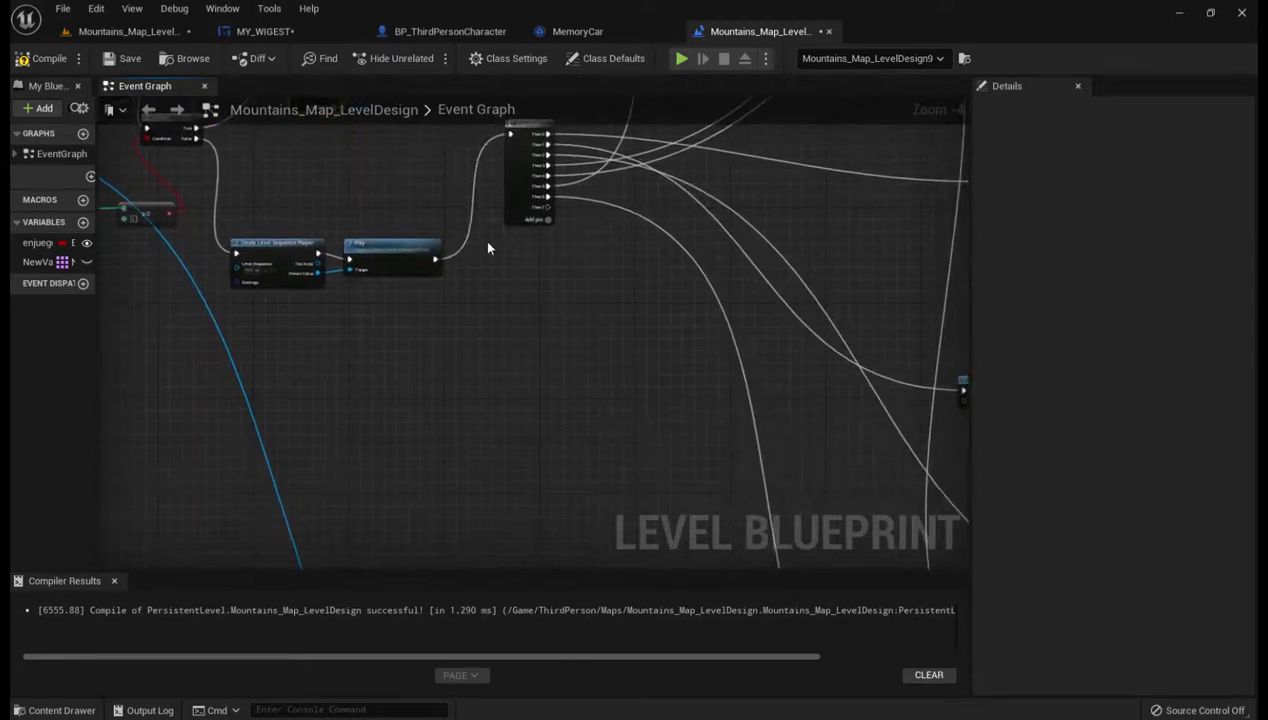
pyautogui.scroll(-3, 482, 239)
pyautogui.moveTo(469, 330); pyautogui.dragTo(430, 368, button='right')
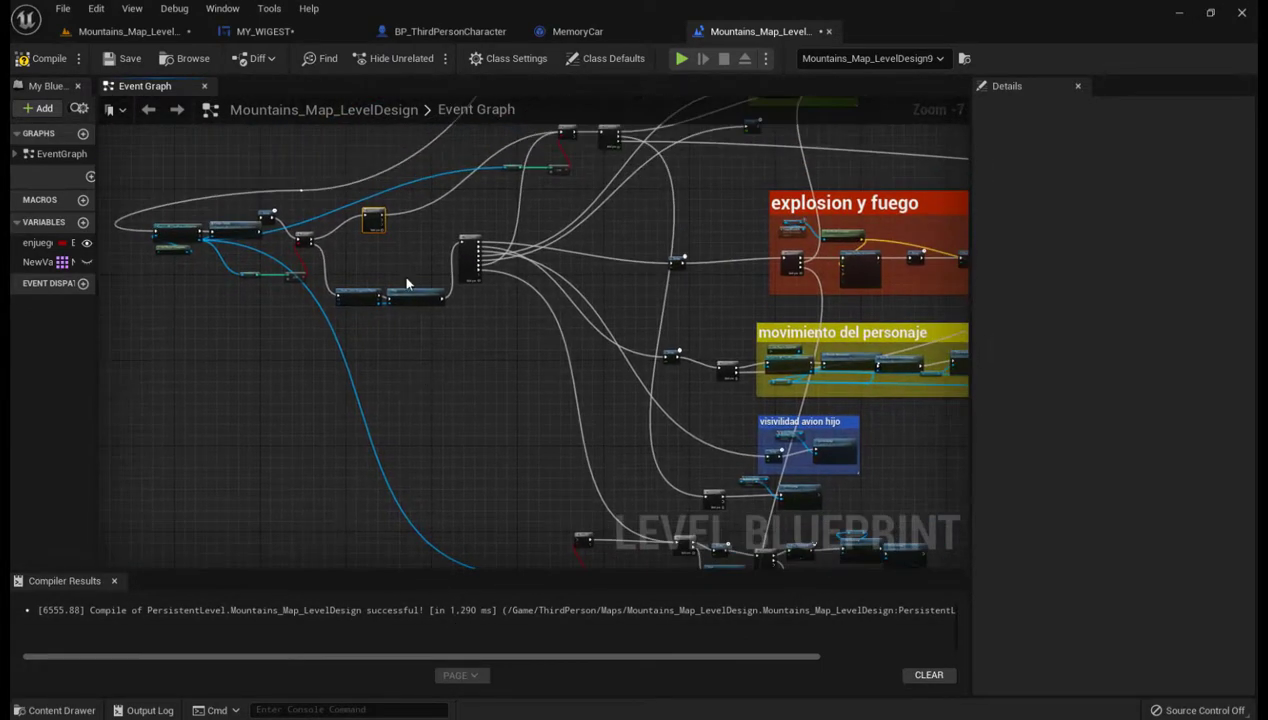
pyautogui.scroll(3, 396, 235)
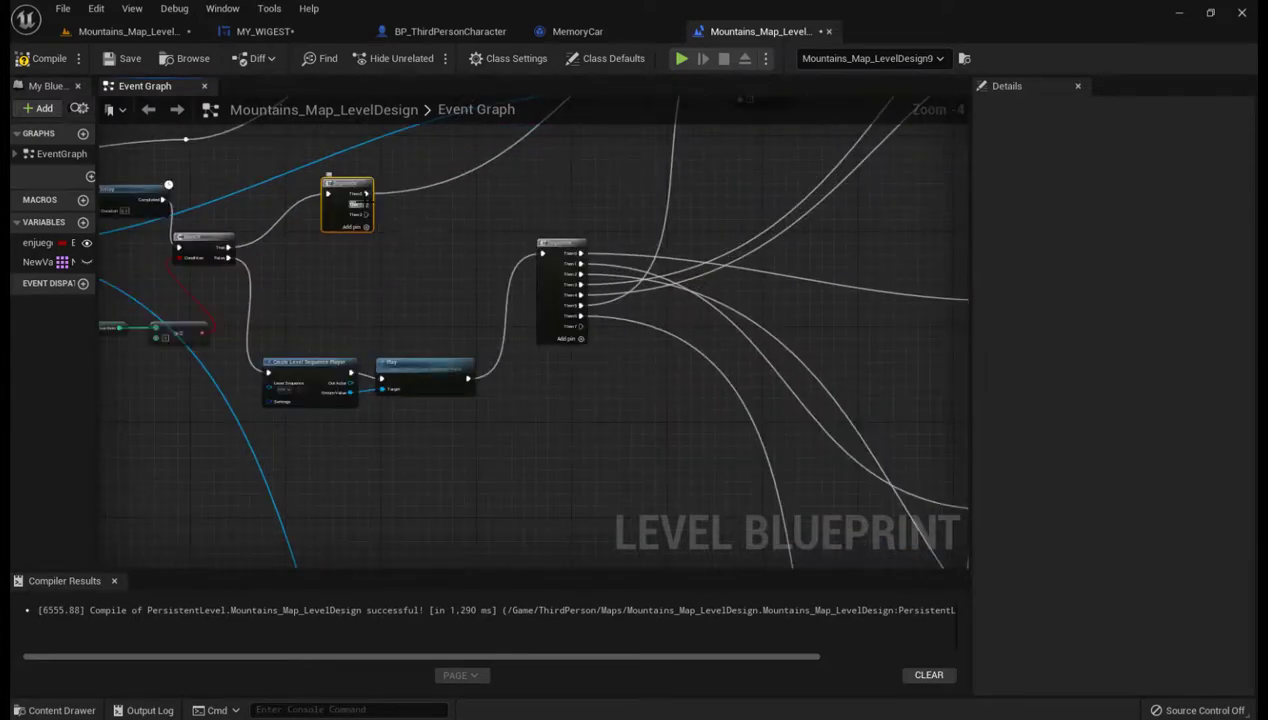
pyautogui.moveTo(366, 204)
pyautogui.mouseDown()
pyautogui.moveTo(613, 577)
pyautogui.moveTo(800, 452)
pyautogui.mouseUp()
pyautogui.scroll(-5, 747, 268)
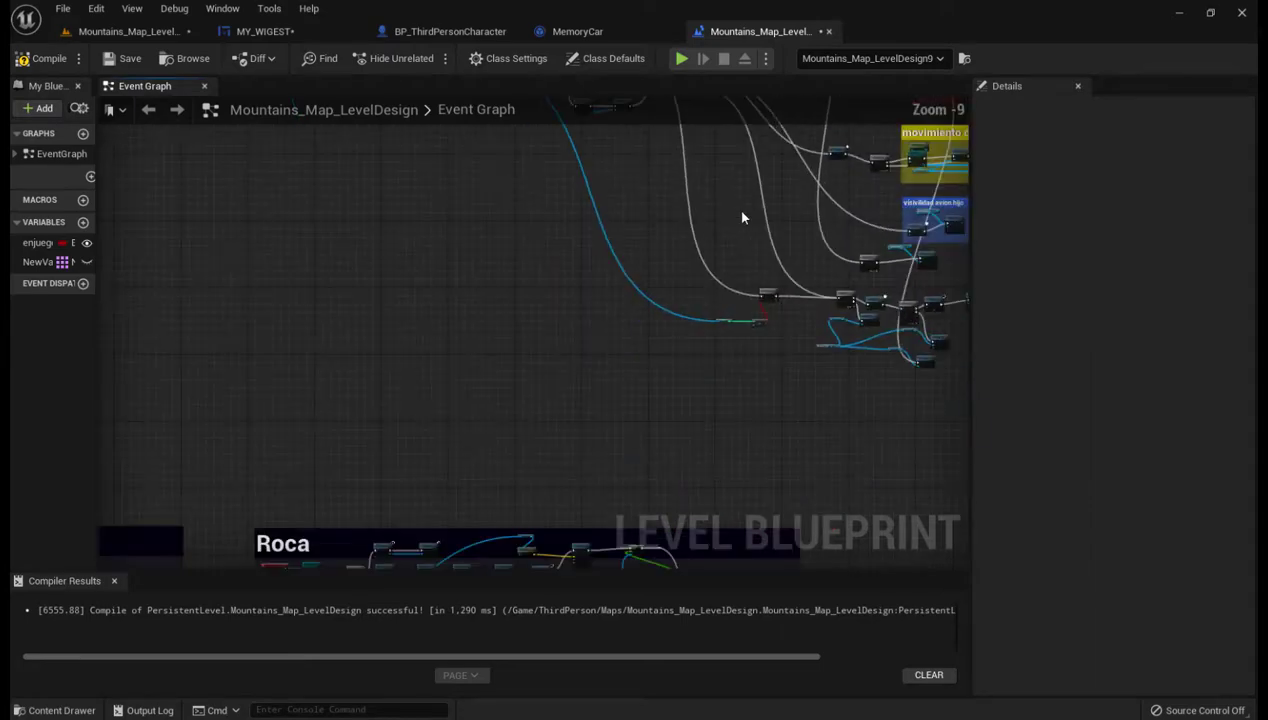
pyautogui.moveTo(586, 371)
pyautogui.mouseDown(button='right')
pyautogui.moveTo(353, 508)
pyautogui.moveTo(359, 478)
pyautogui.mouseUp(button='right')
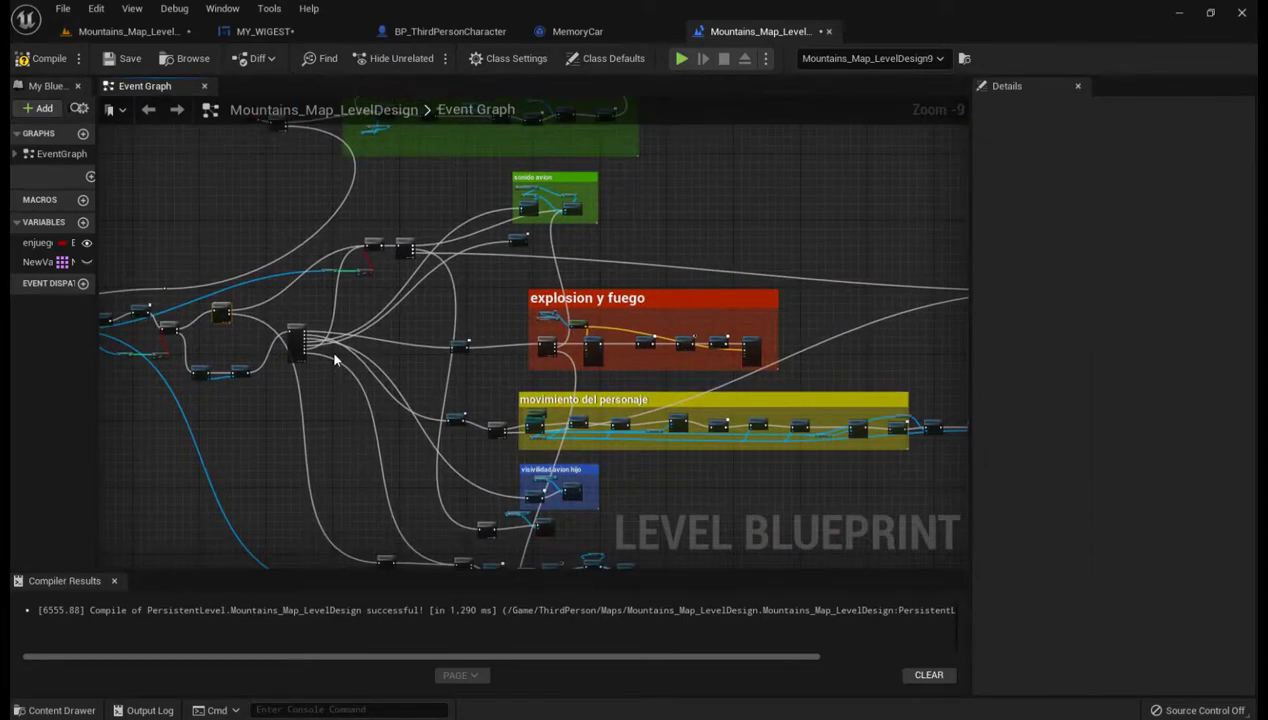
pyautogui.moveTo(330, 408); pyautogui.dragTo(429, 418, button='right')
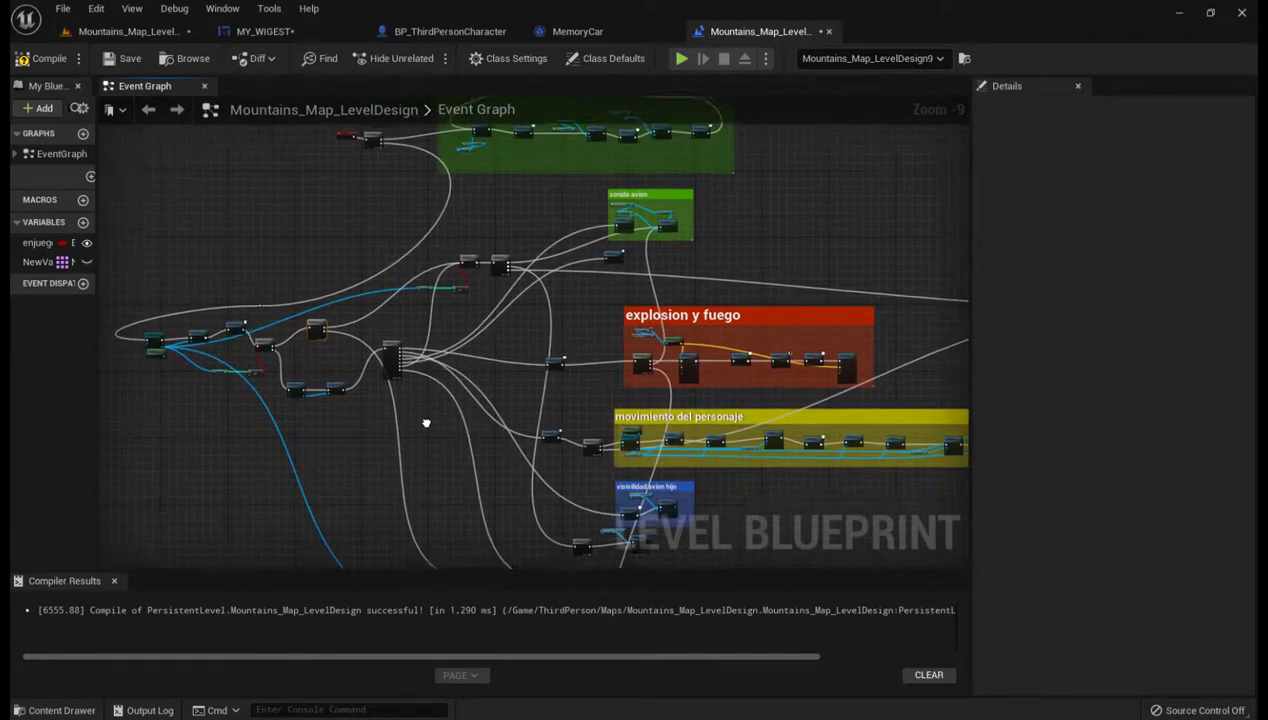
pyautogui.scroll(1, 432, 424)
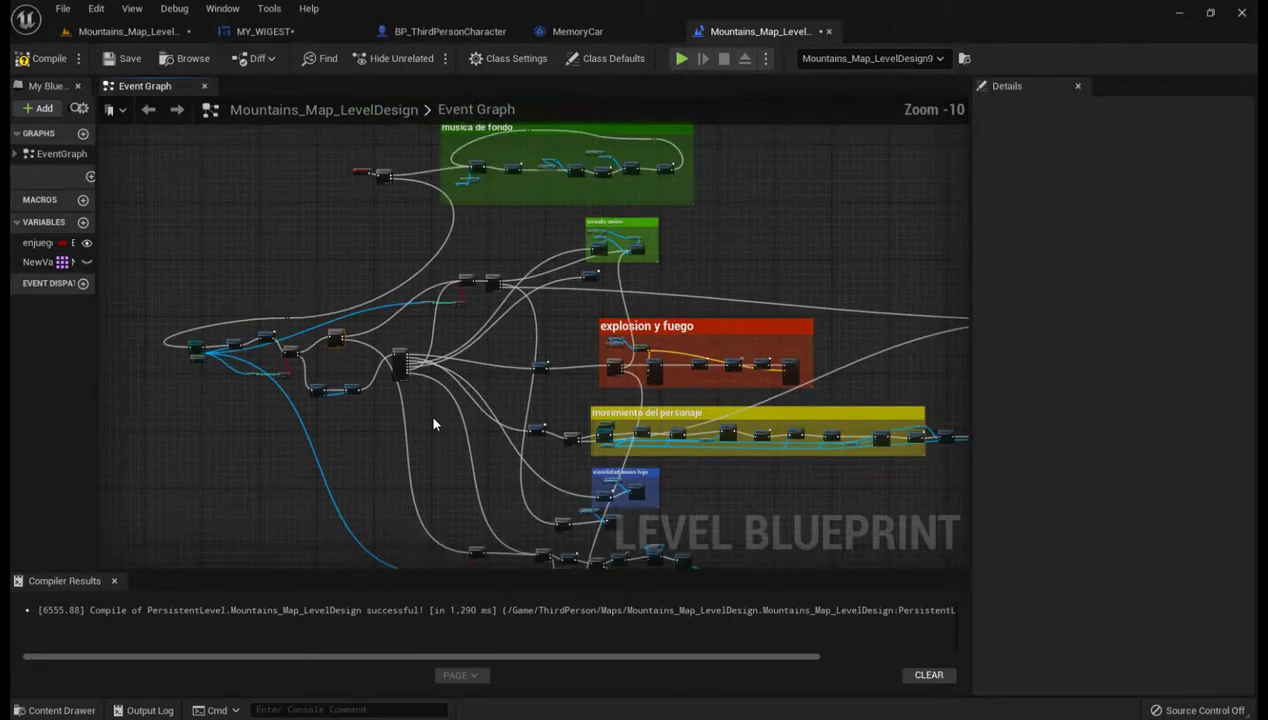
pyautogui.scroll(1, 375, 445)
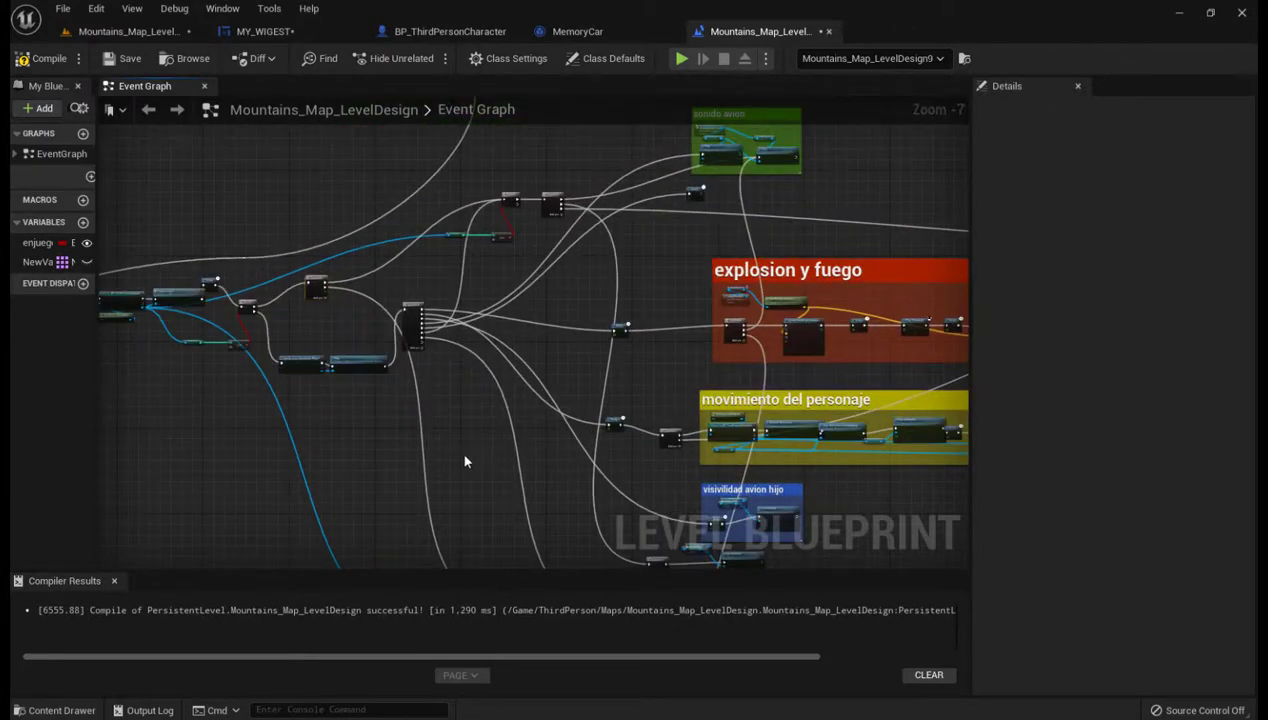
pyautogui.moveTo(454, 461); pyautogui.dragTo(463, 418, button='right')
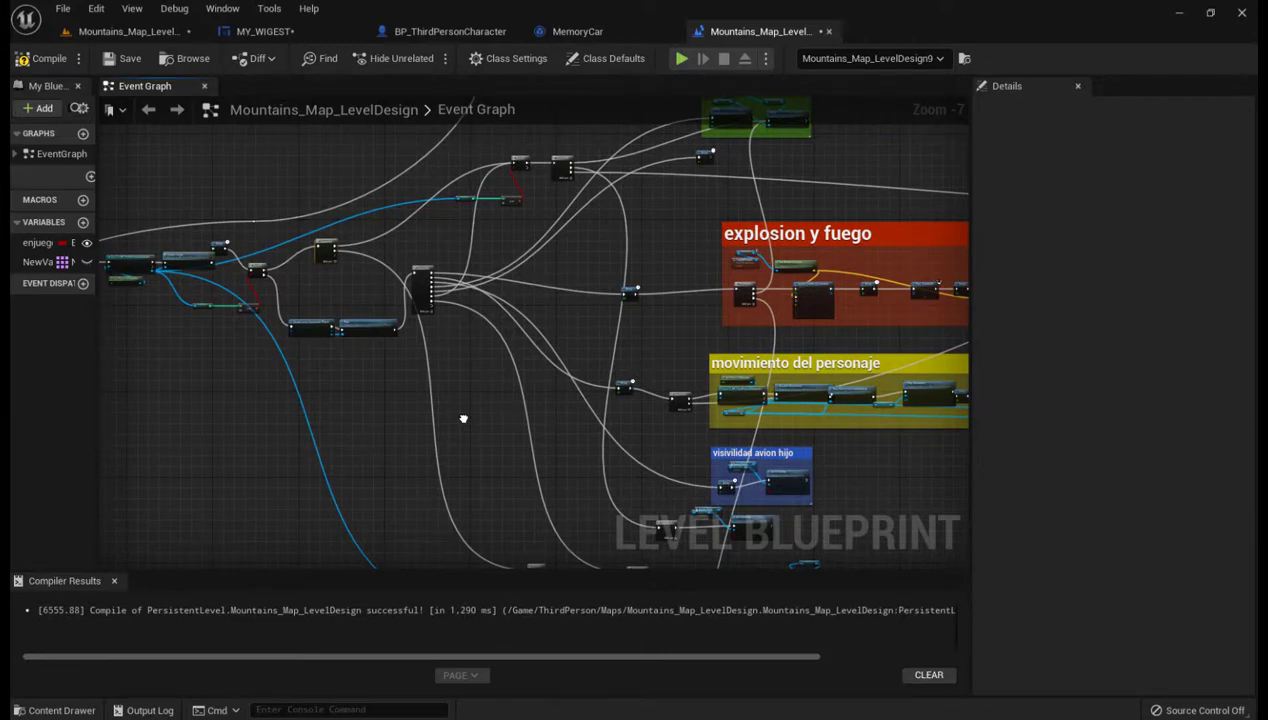
pyautogui.moveTo(463, 418); pyautogui.dragTo(412, 565, button='right')
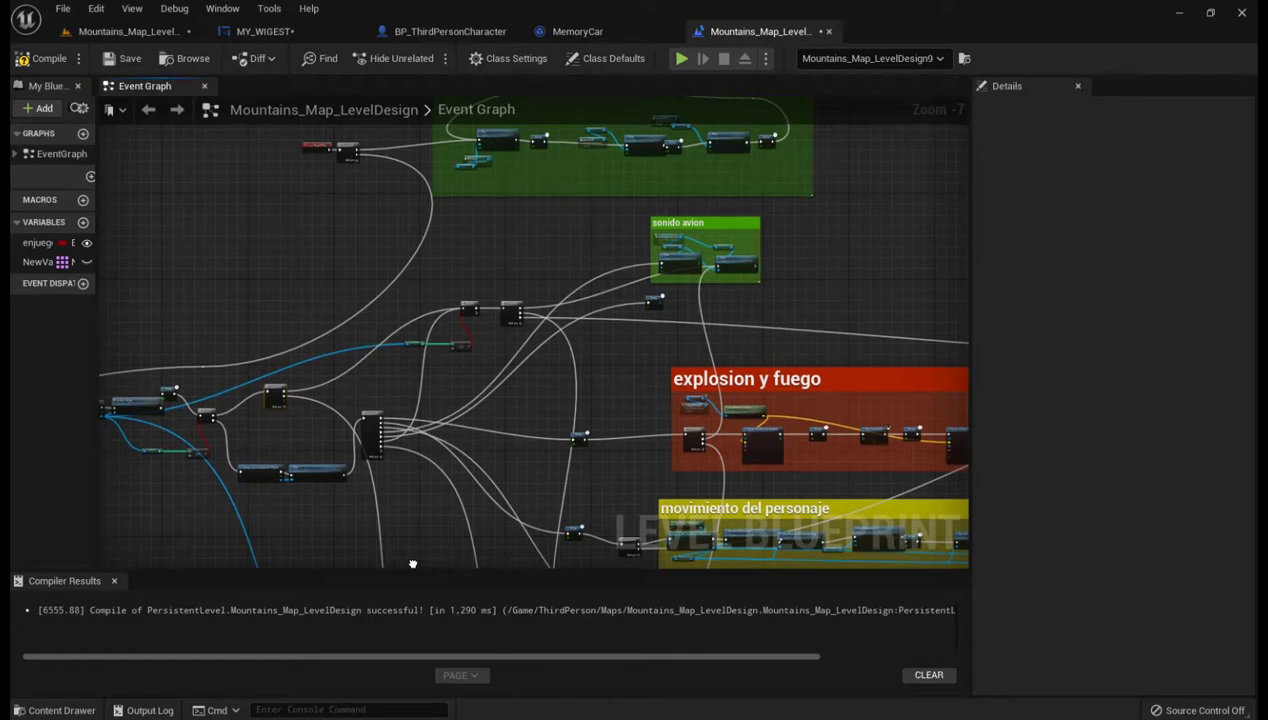
pyautogui.moveTo(412, 565); pyautogui.dragTo(439, 474, button='right')
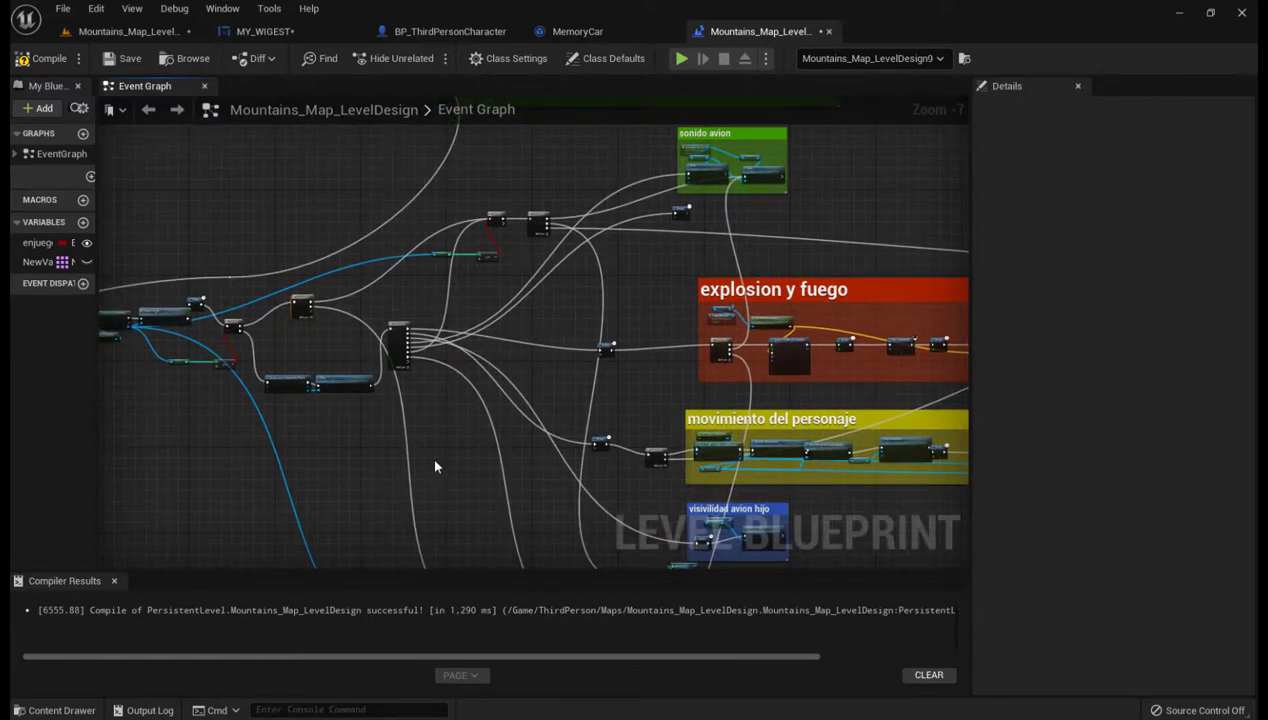
pyautogui.moveTo(324, 487); pyautogui.dragTo(288, 516, button='right')
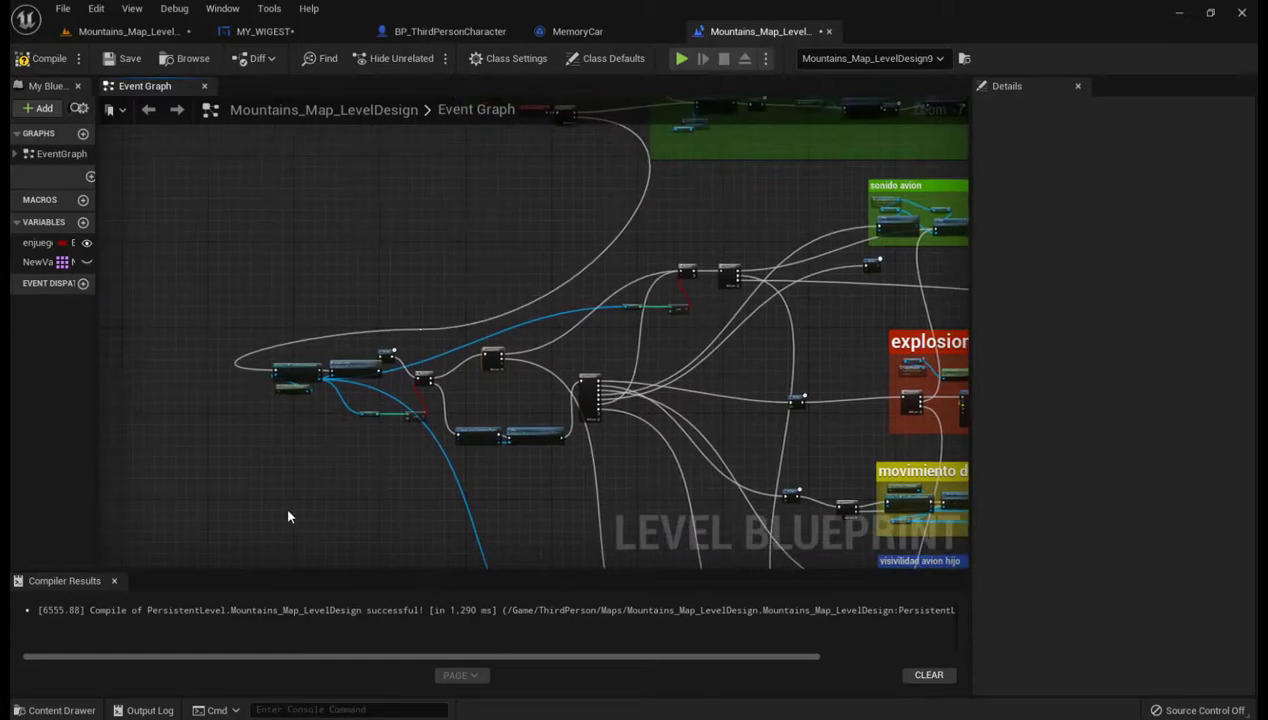
pyautogui.scroll(3, 446, 468)
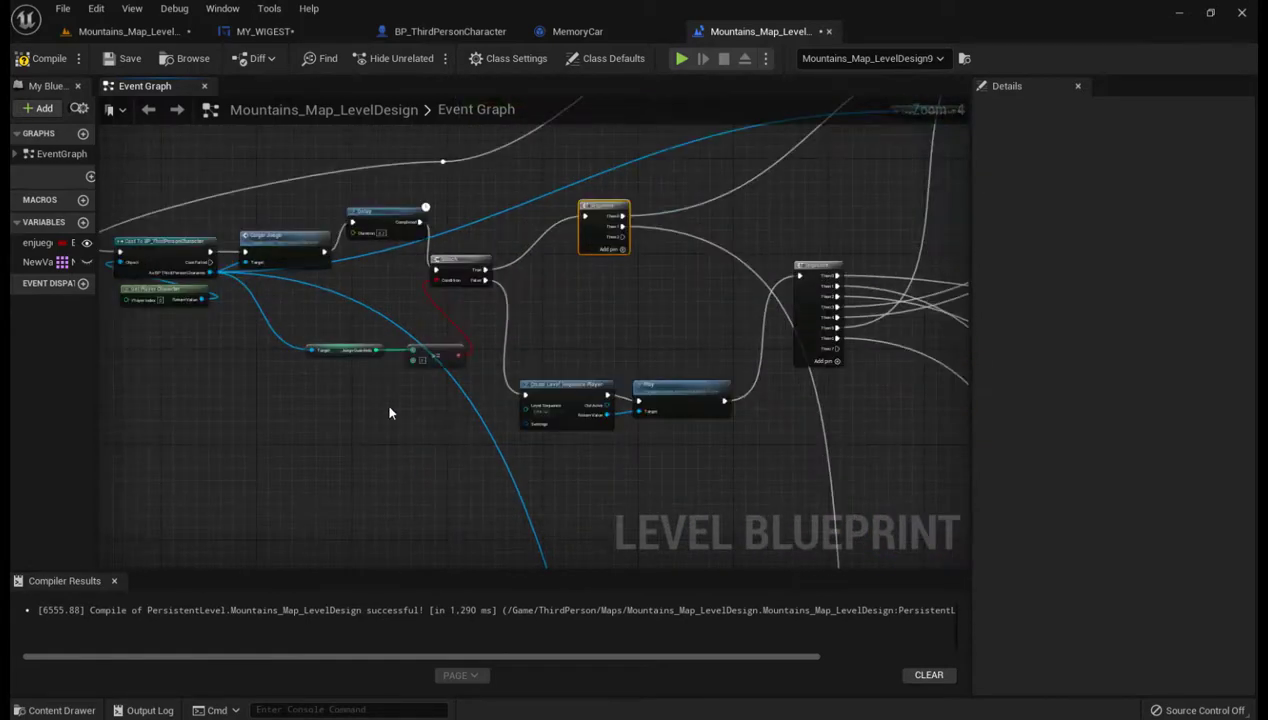
pyautogui.scroll(4, 390, 412)
pyautogui.scroll(-2, 520, 388)
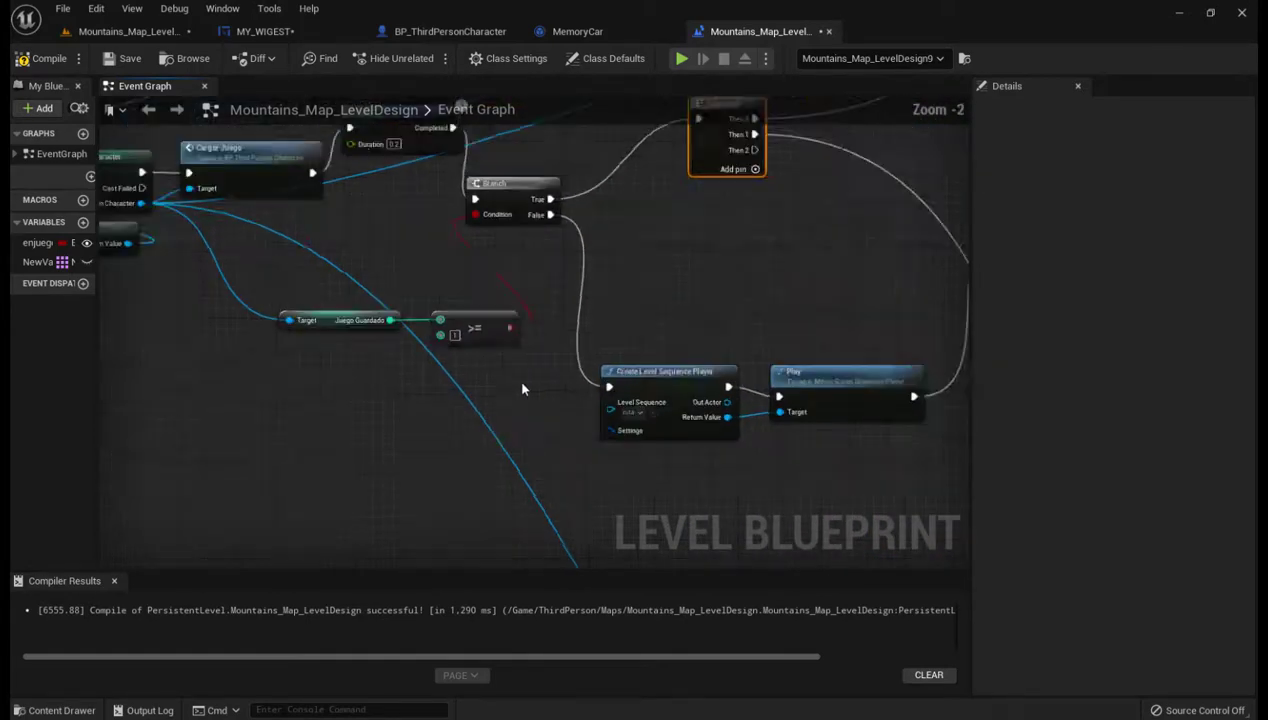
pyautogui.scroll(-5, 522, 389)
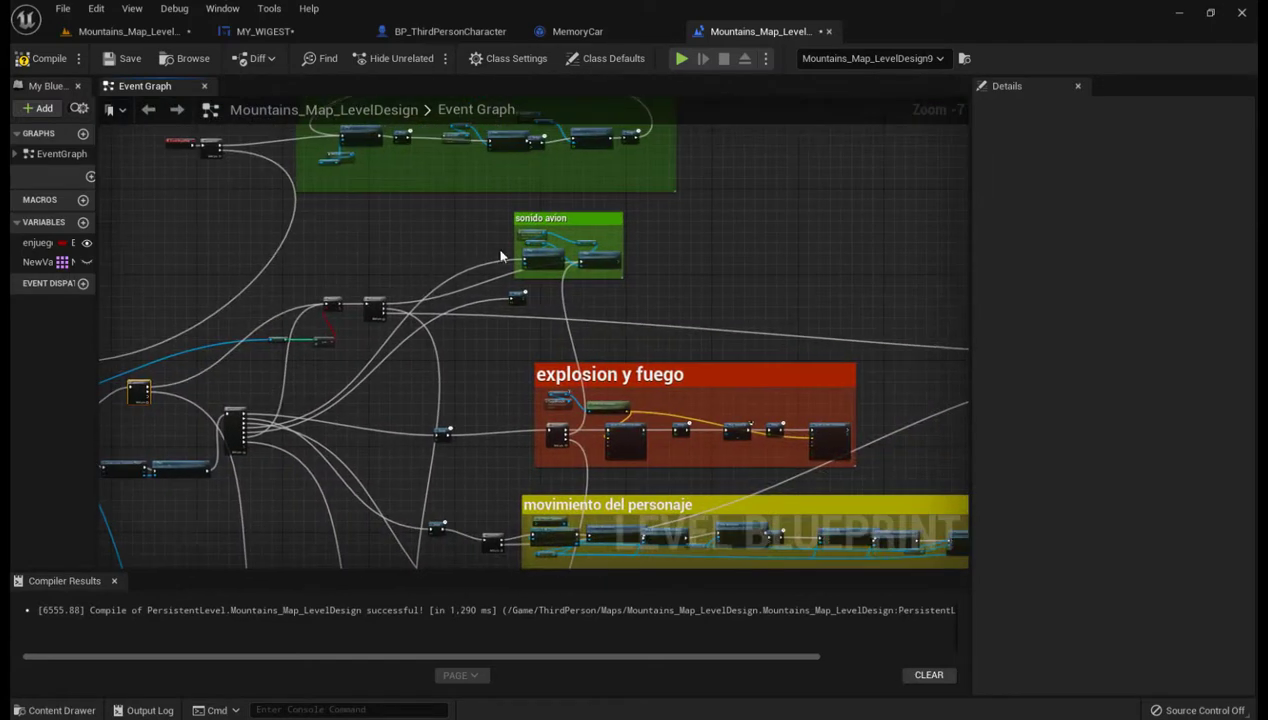
pyautogui.scroll(4, 661, 243)
pyautogui.moveTo(612, 270); pyautogui.dragTo(861, 217, button='right')
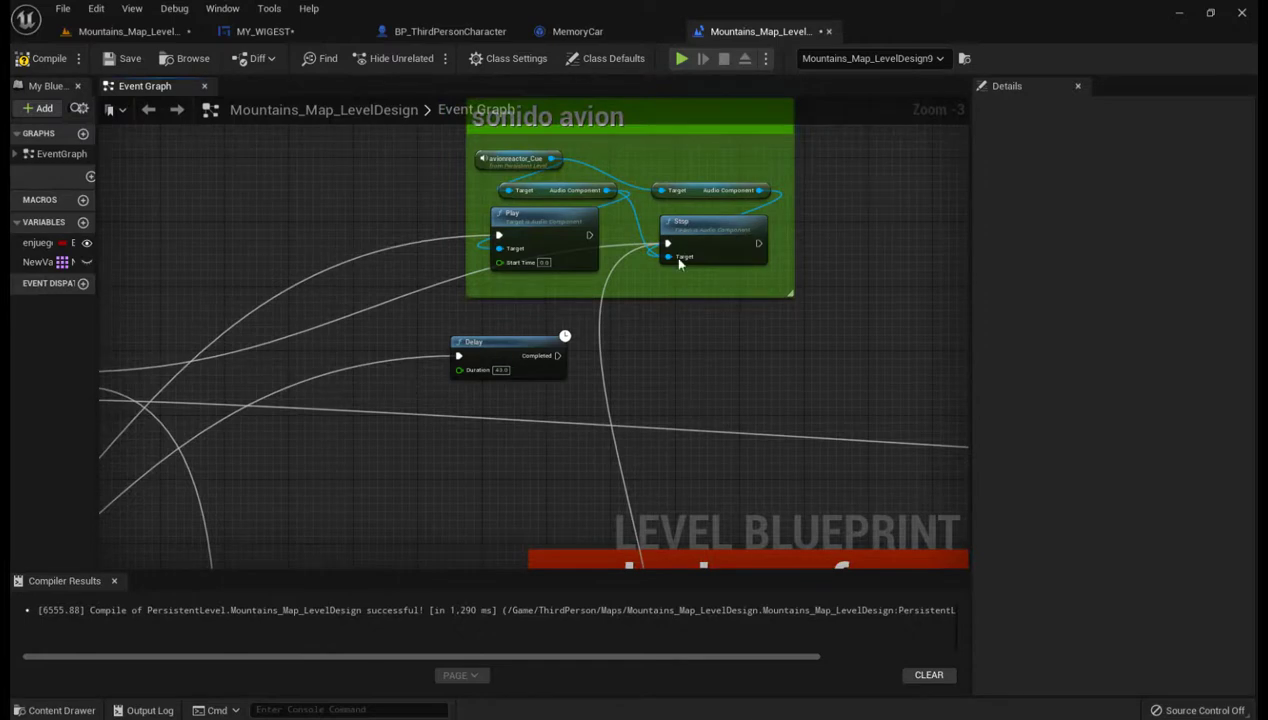
pyautogui.scroll(-3, 275, 492)
pyautogui.moveTo(283, 481)
pyautogui.mouseDown(button='right')
pyautogui.moveTo(557, 249)
pyautogui.moveTo(529, 371)
pyautogui.mouseUp(button='right')
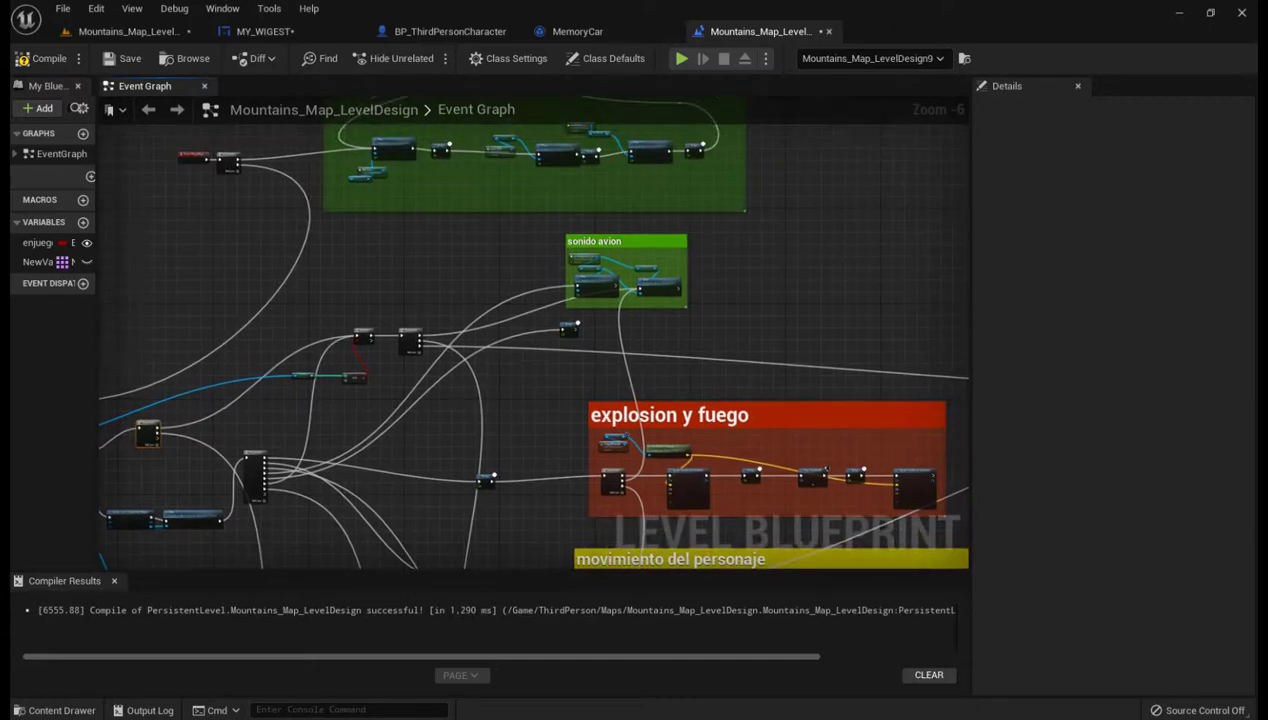
pyautogui.scroll(3, 535, 341)
pyautogui.scroll(-3, 466, 388)
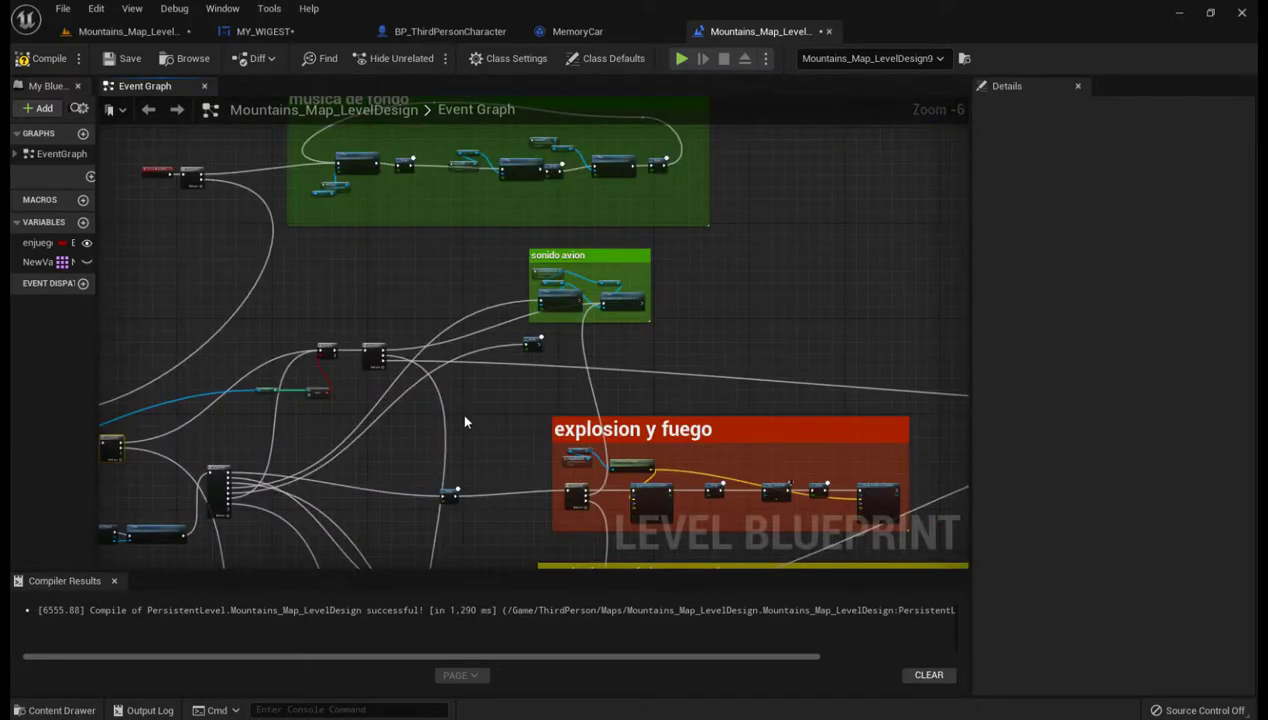
pyautogui.moveTo(501, 388); pyautogui.dragTo(447, 281, button='right')
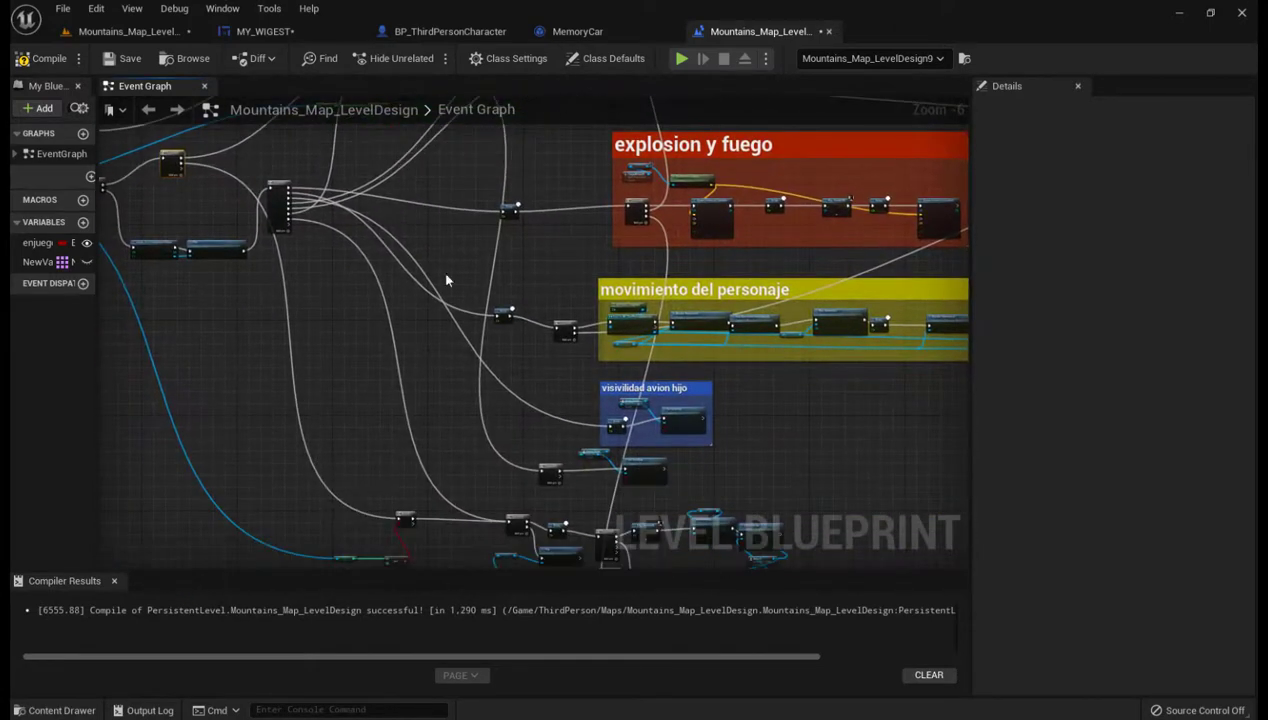
pyautogui.moveTo(276, 482); pyautogui.dragTo(290, 230, button='right')
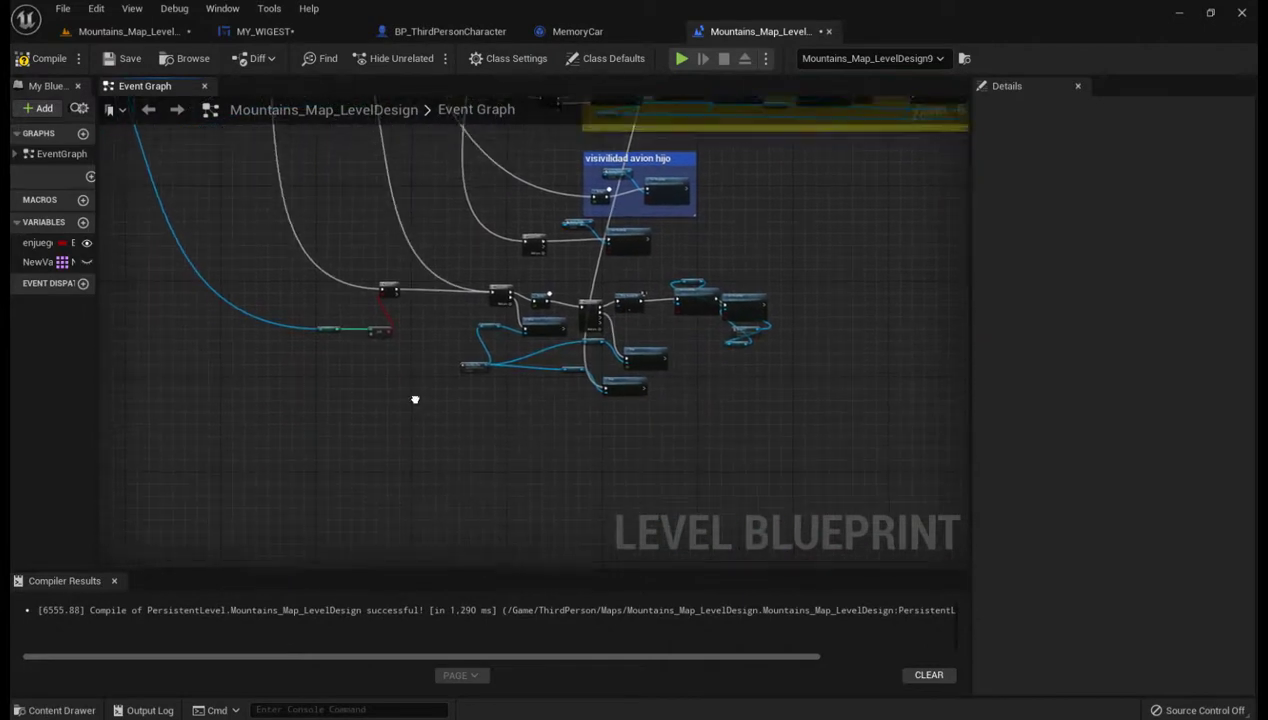
pyautogui.moveTo(413, 396); pyautogui.dragTo(433, 546, button='right')
pyautogui.scroll(4, 433, 546)
pyautogui.moveTo(453, 424); pyautogui.dragTo(342, 491, button='right')
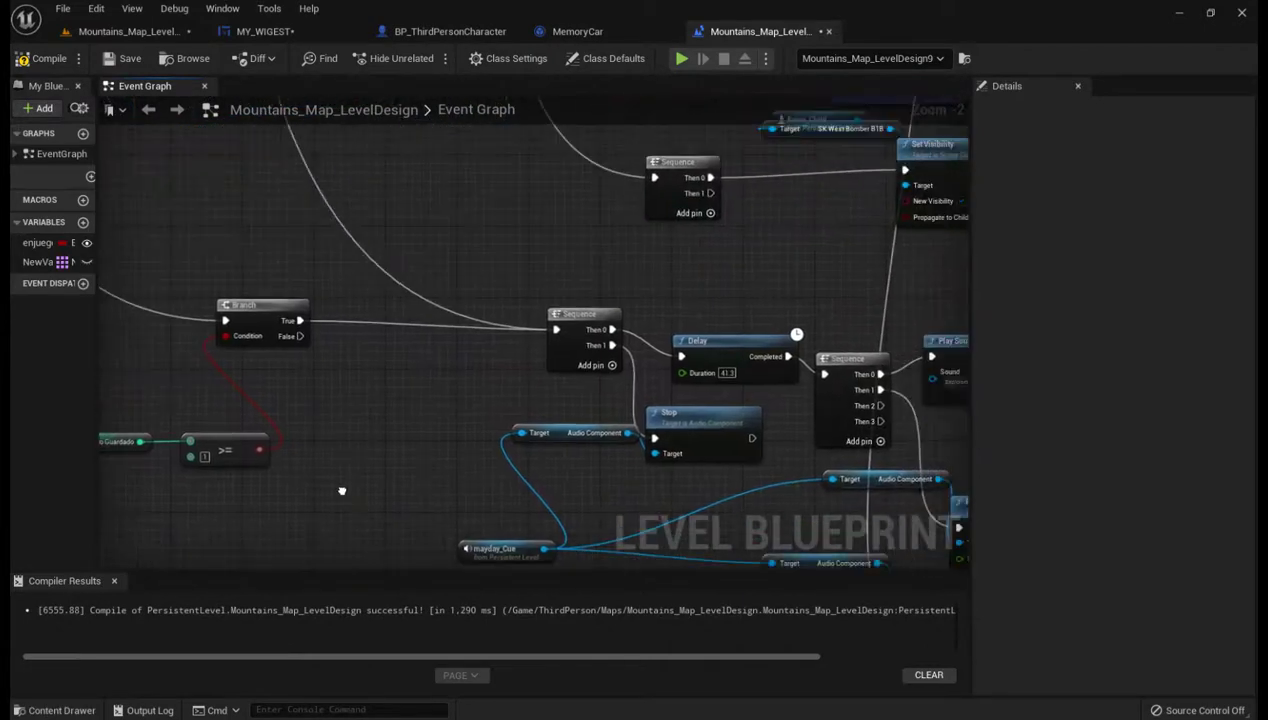
pyautogui.scroll(-2, 345, 405)
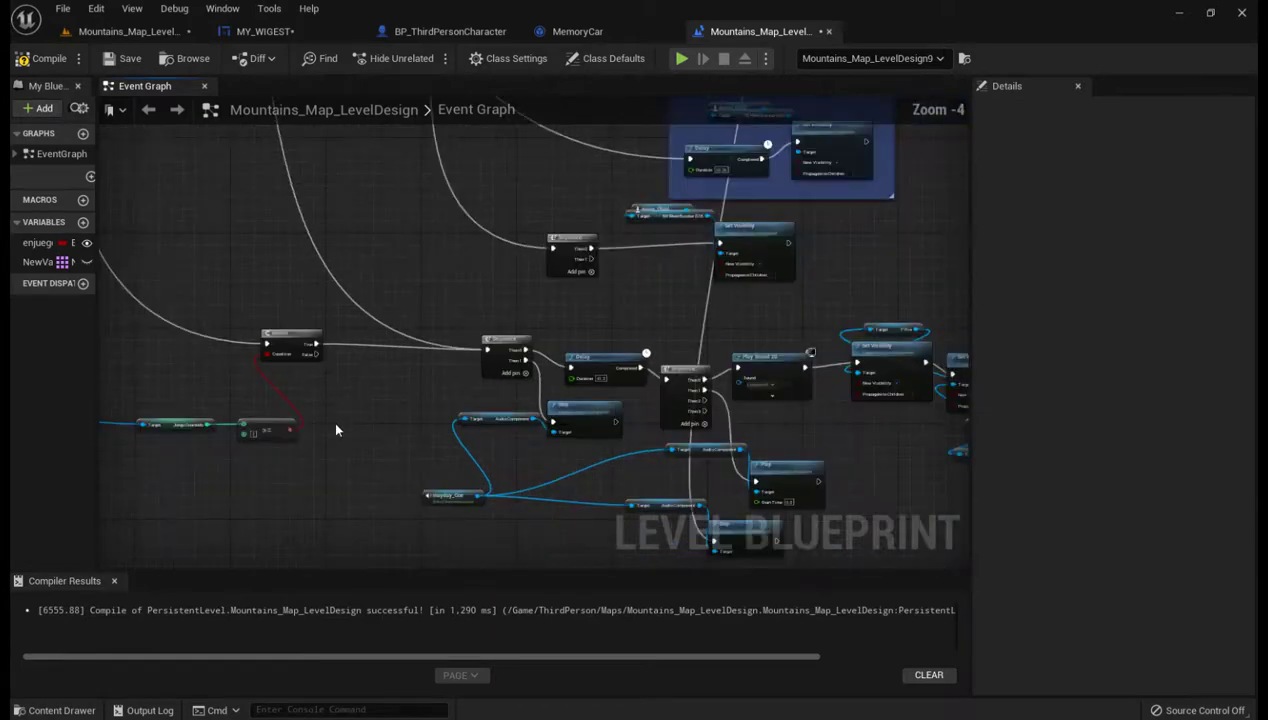
pyautogui.scroll(-3, 335, 422)
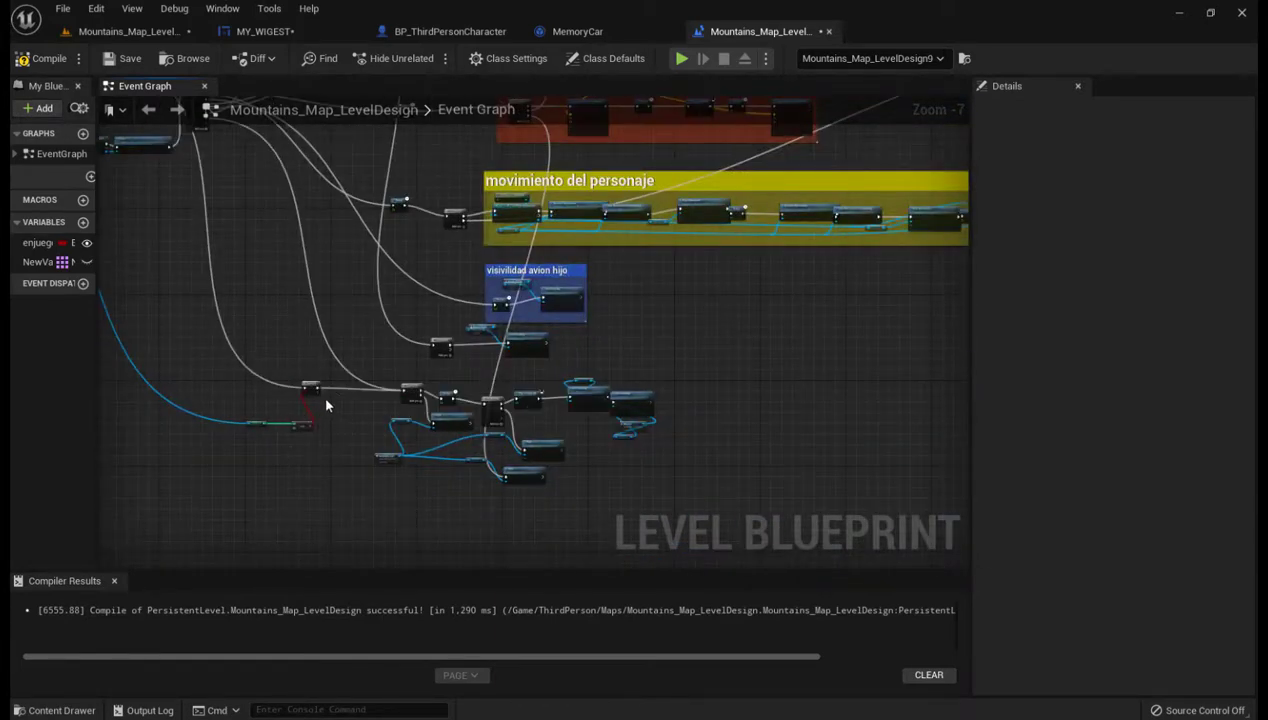
pyautogui.scroll(1, 376, 518)
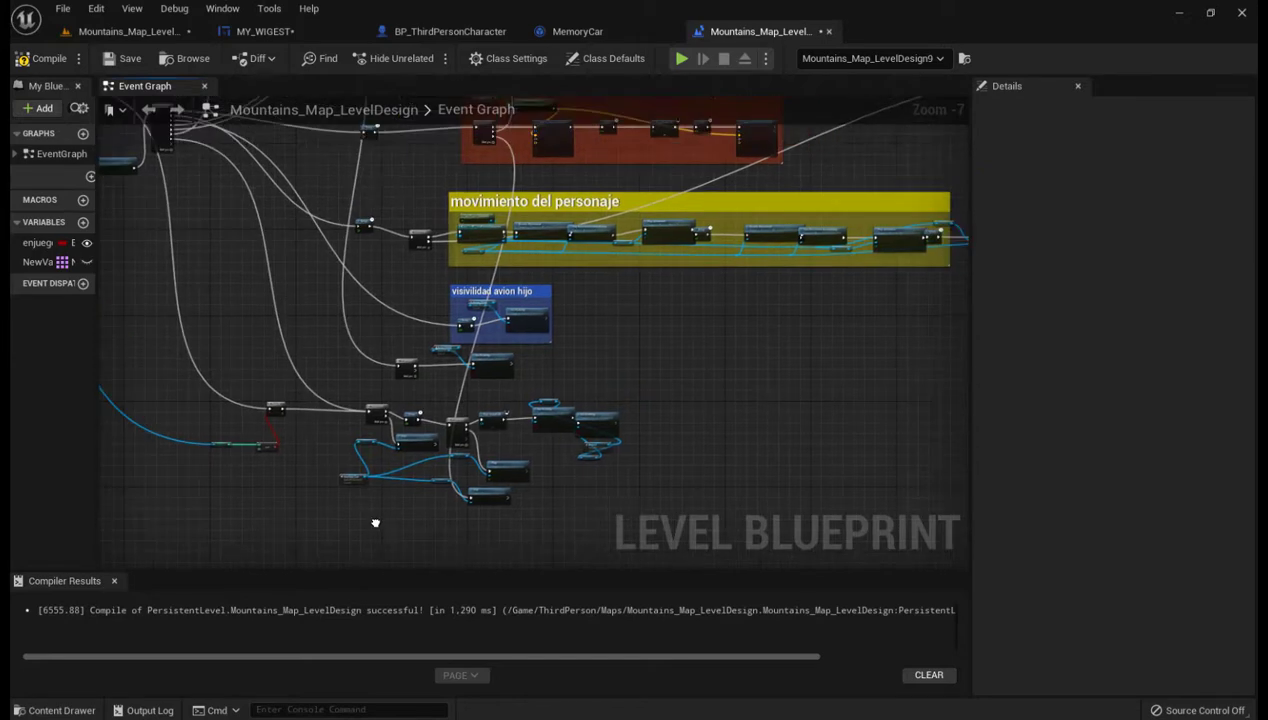
pyautogui.scroll(1, 370, 516)
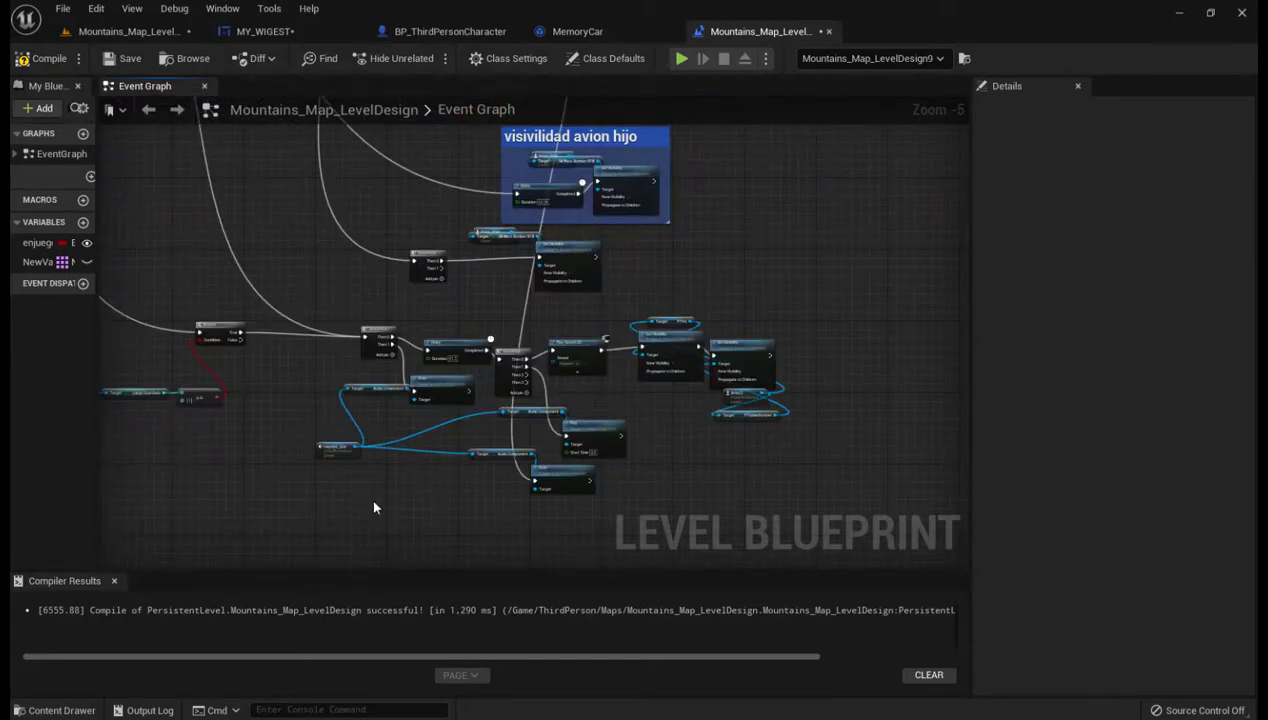
pyautogui.scroll(3, 374, 508)
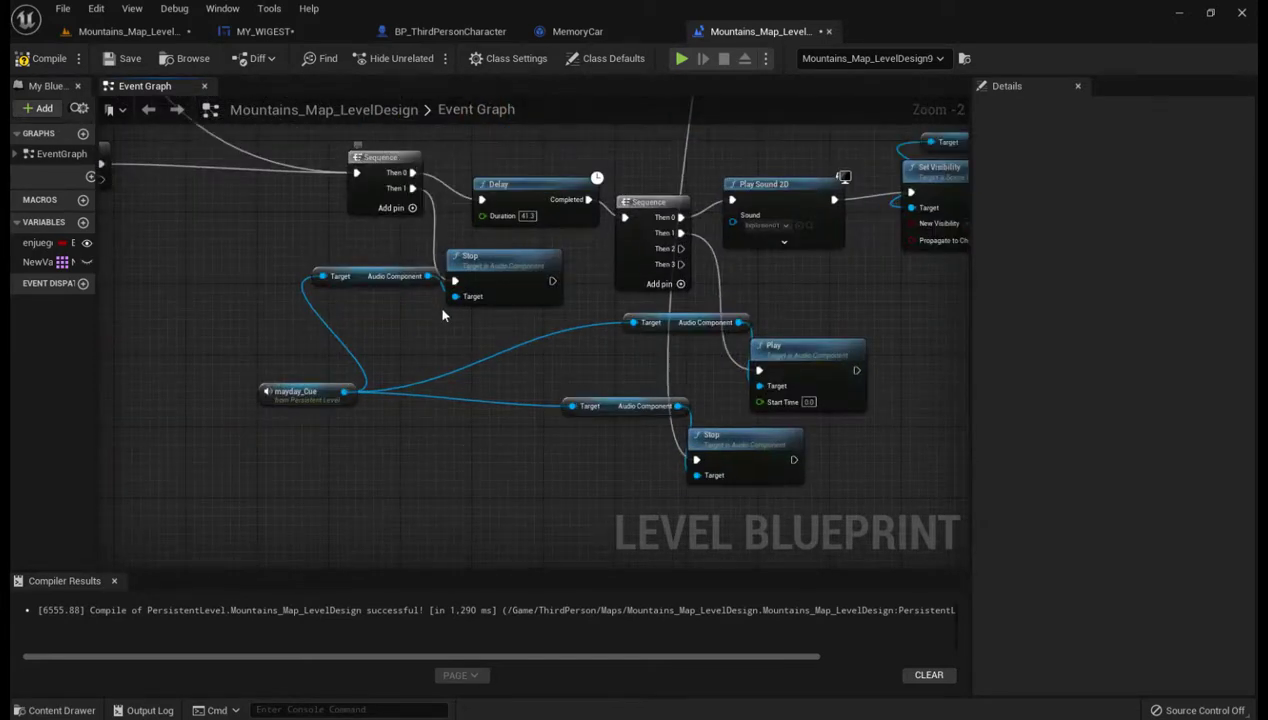
pyautogui.moveTo(506, 497); pyautogui.dragTo(411, 565, button='right')
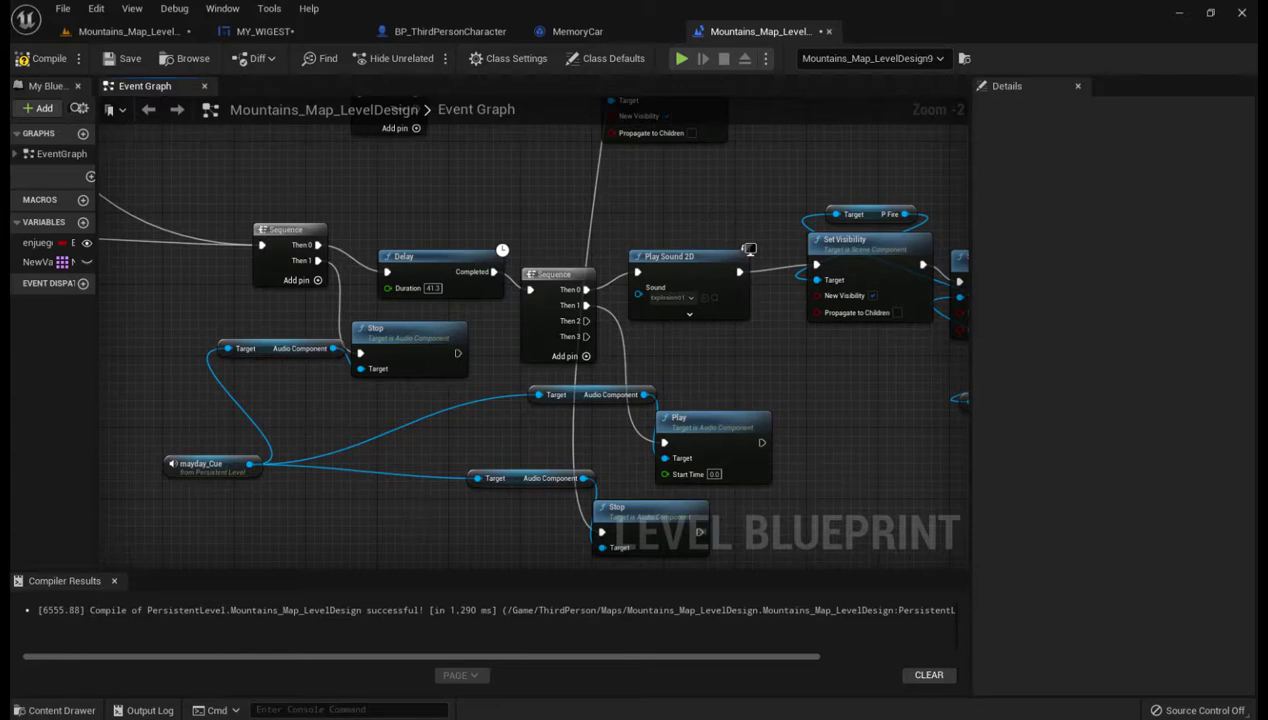
pyautogui.moveTo(450, 450); pyautogui.dragTo(338, 524, button='right')
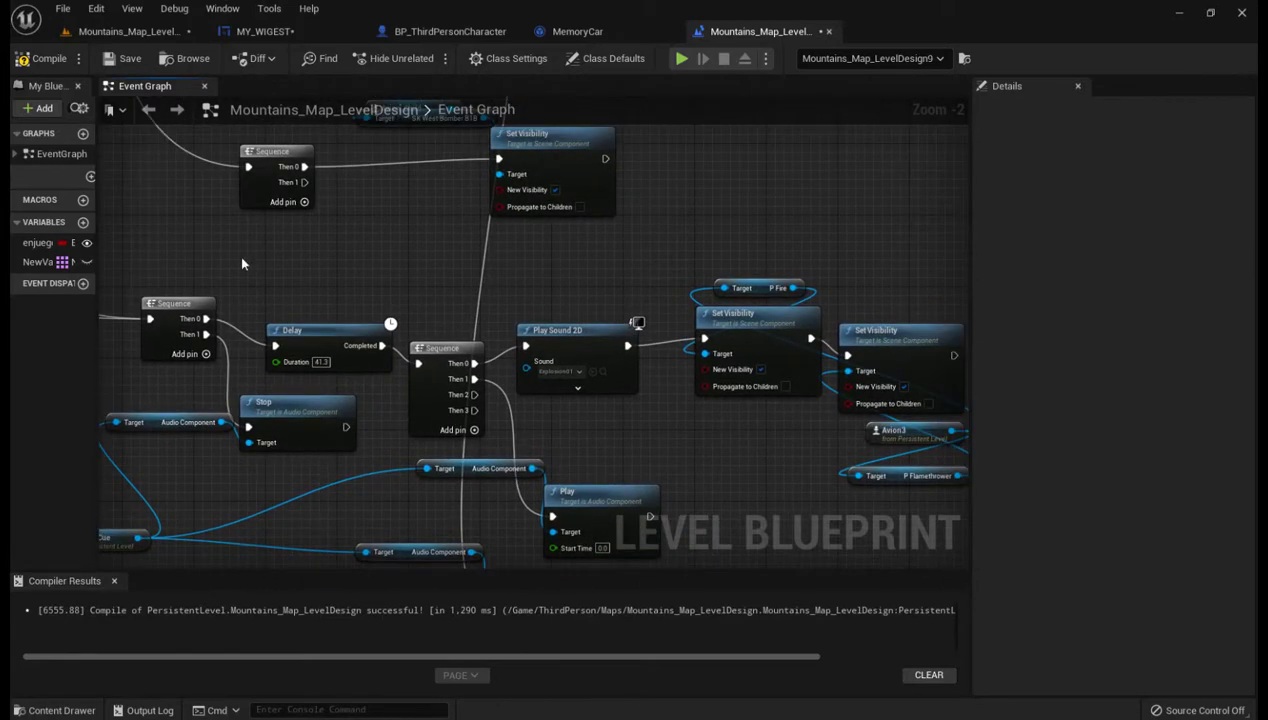
pyautogui.moveTo(292, 233)
pyautogui.mouseDown(button='right')
pyautogui.moveTo(605, 381)
pyautogui.moveTo(571, 375)
pyautogui.mouseUp(button='right')
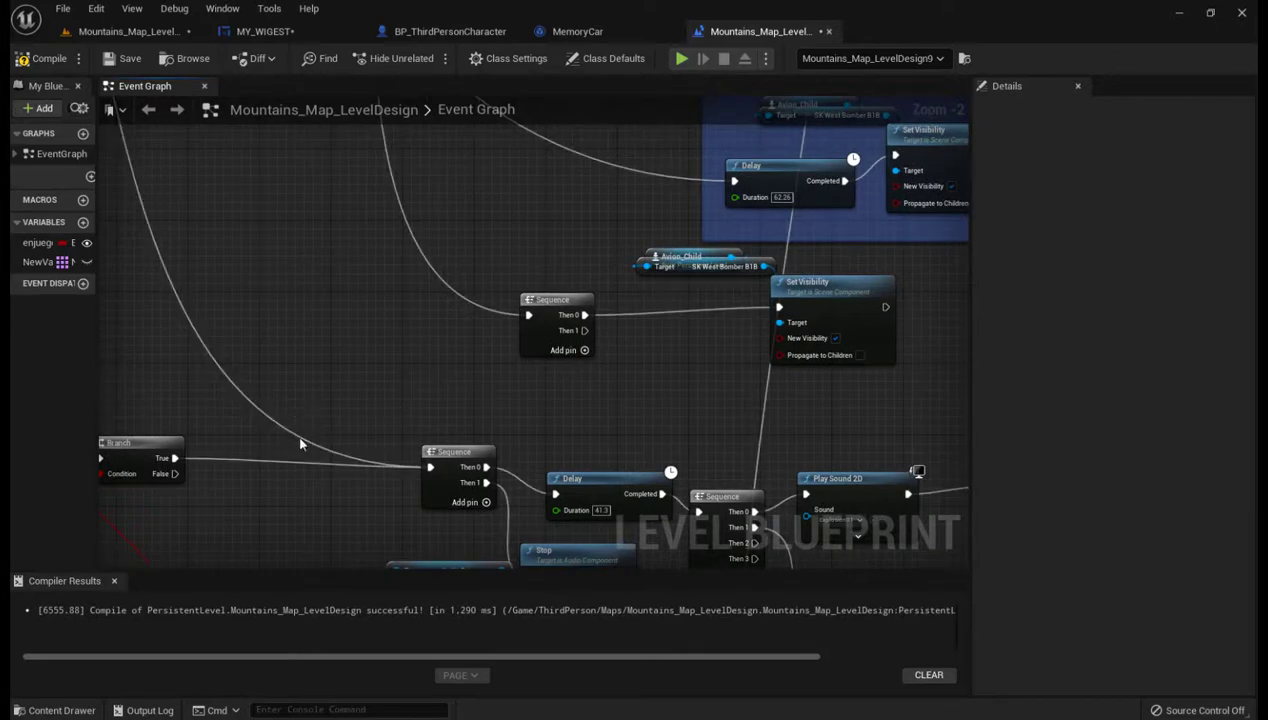
pyautogui.moveTo(467, 392); pyautogui.dragTo(452, 305, button='right')
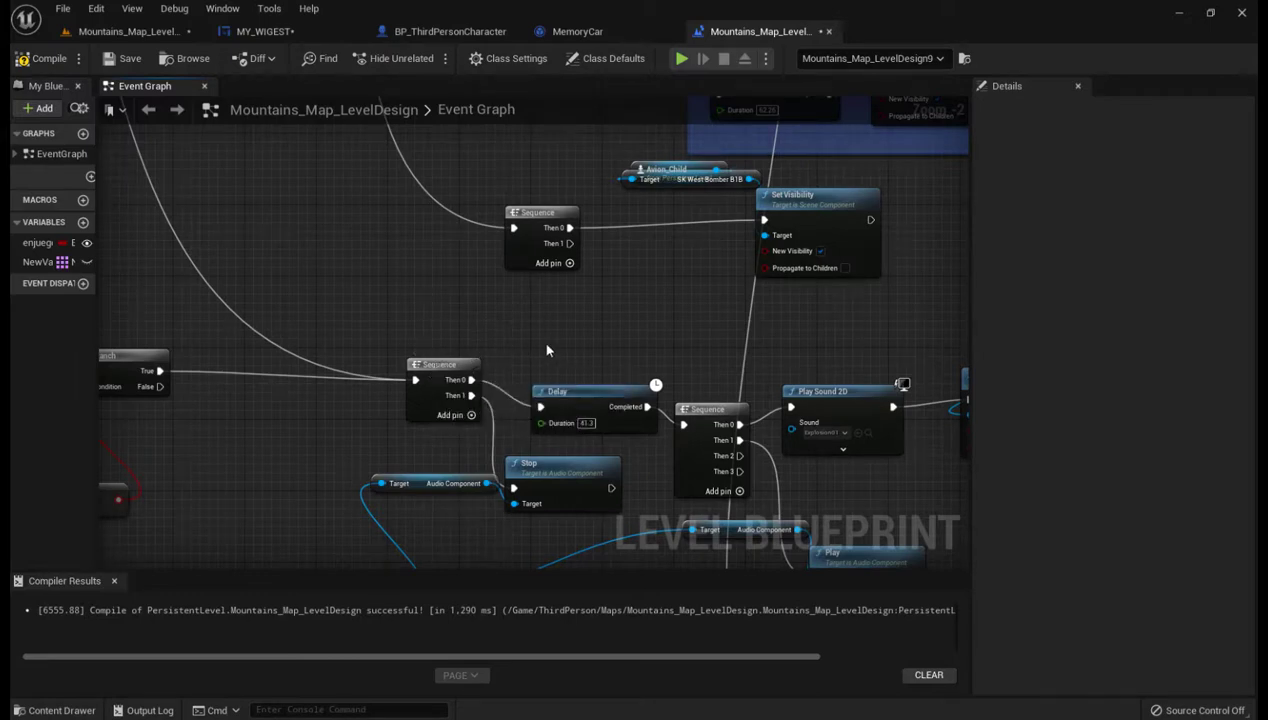
pyautogui.moveTo(547, 350)
pyautogui.mouseDown(button='right')
pyautogui.moveTo(622, 336)
pyautogui.moveTo(495, 360)
pyautogui.moveTo(422, 356)
pyautogui.mouseUp(button='right')
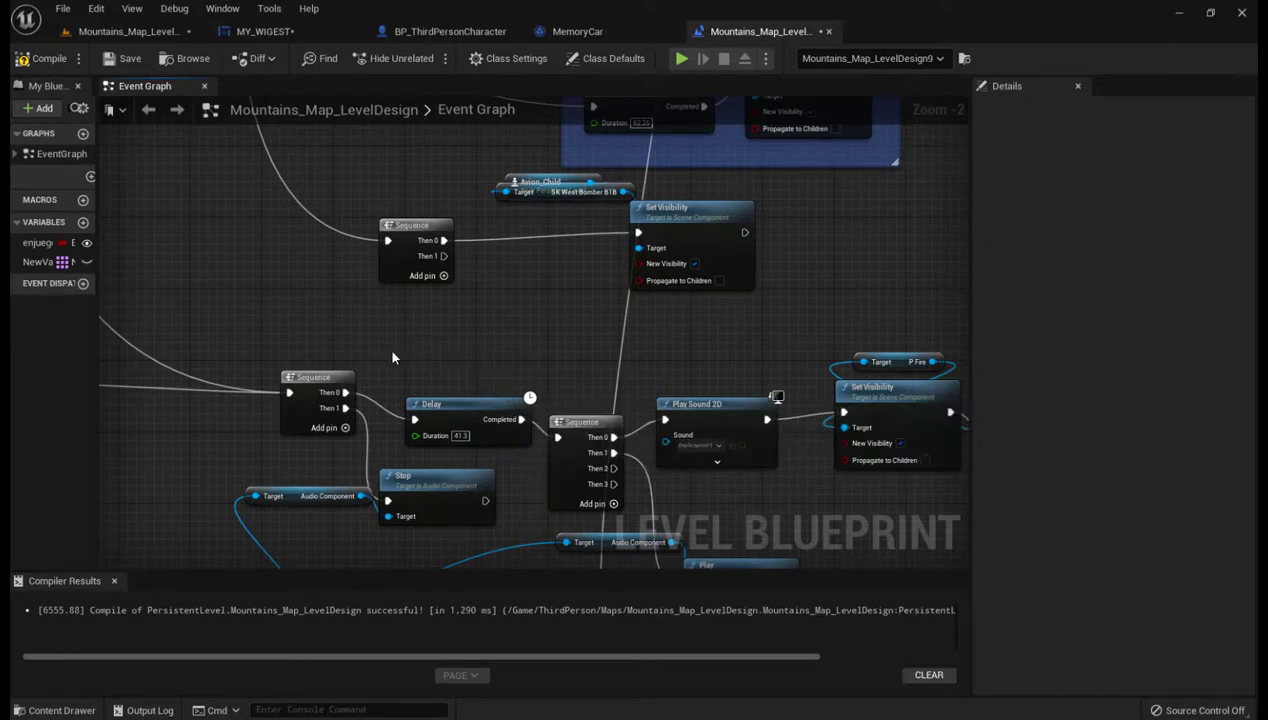
pyautogui.moveTo(434, 351)
pyautogui.mouseDown(button='right')
pyautogui.moveTo(564, 251)
pyautogui.moveTo(534, 201)
pyautogui.mouseUp(button='right')
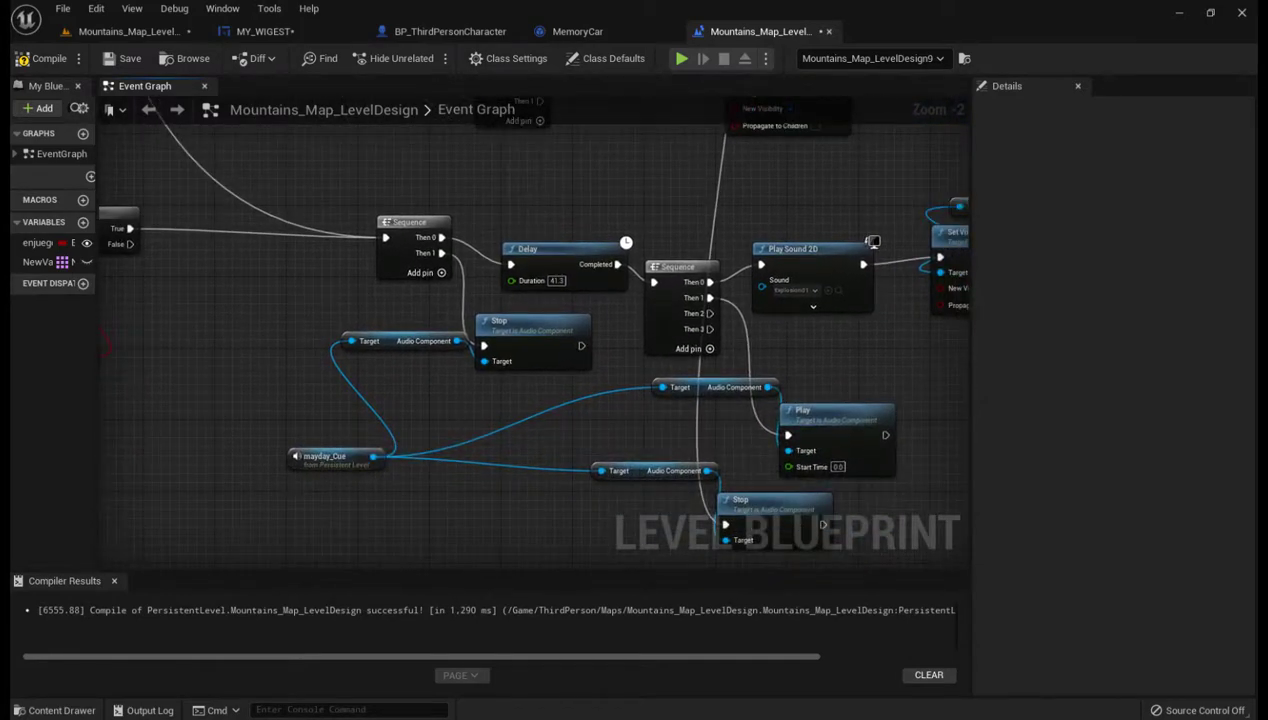
pyautogui.moveTo(424, 507); pyautogui.dragTo(561, 540, button='right')
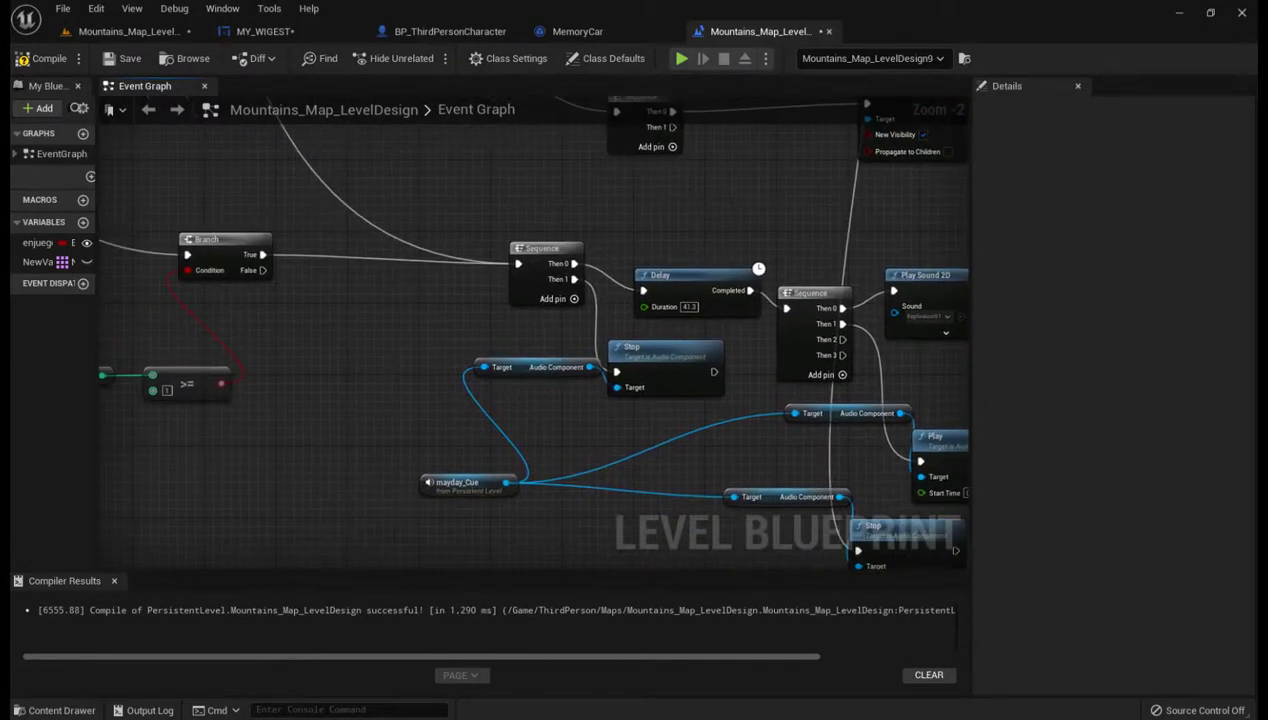
pyautogui.scroll(-2, 546, 537)
pyautogui.scroll(2, 555, 533)
pyautogui.moveTo(519, 531); pyautogui.dragTo(501, 563, button='right')
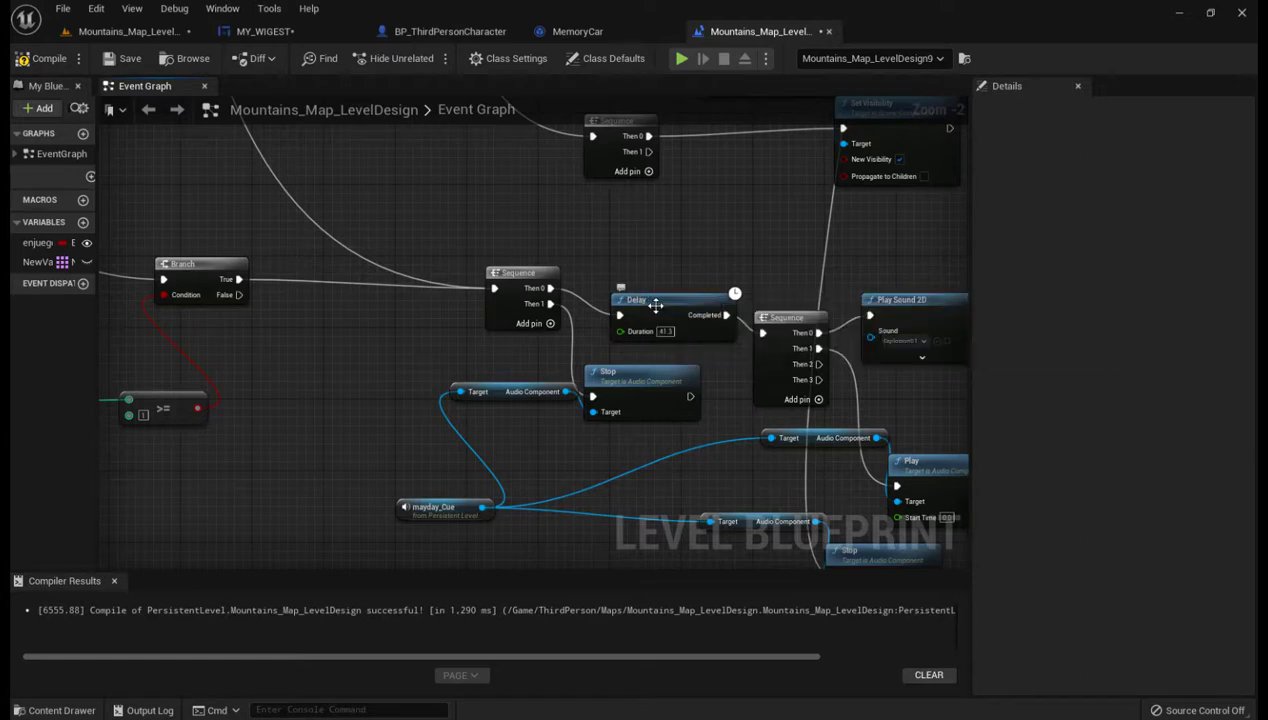
pyautogui.moveTo(657, 294); pyautogui.dragTo(664, 250)
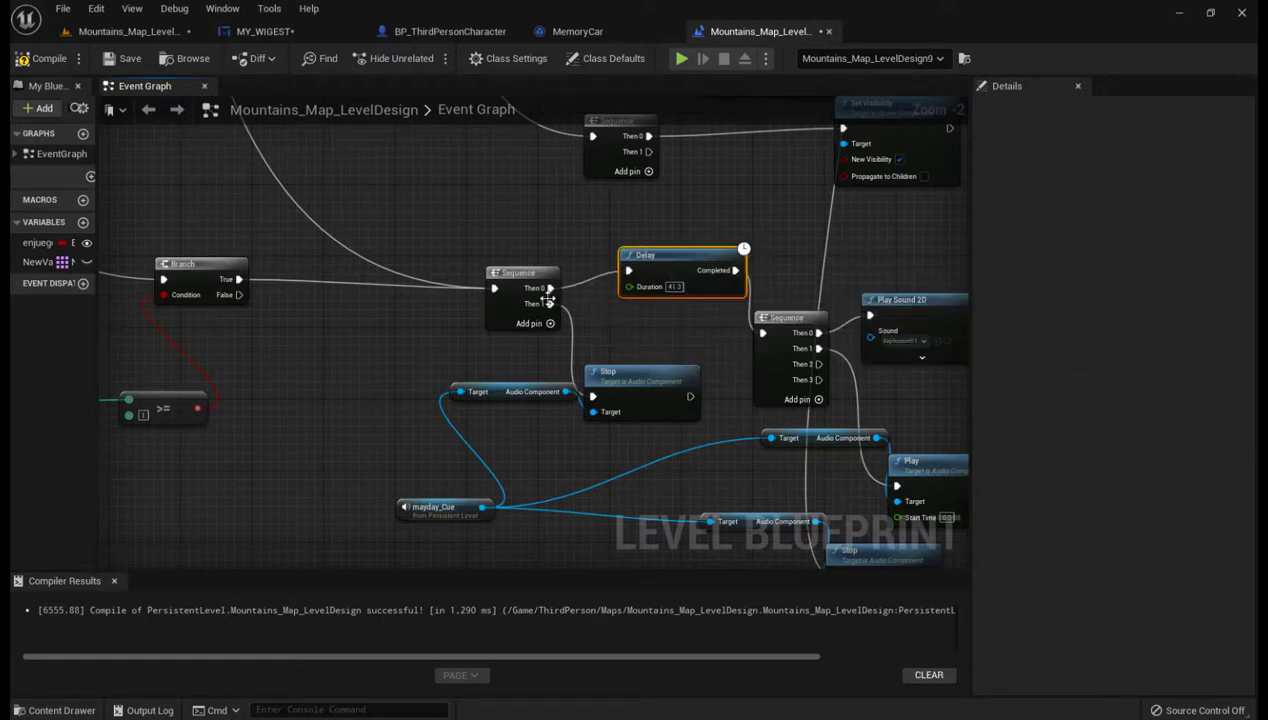
pyautogui.moveTo(362, 323); pyautogui.dragTo(467, 393, button='right')
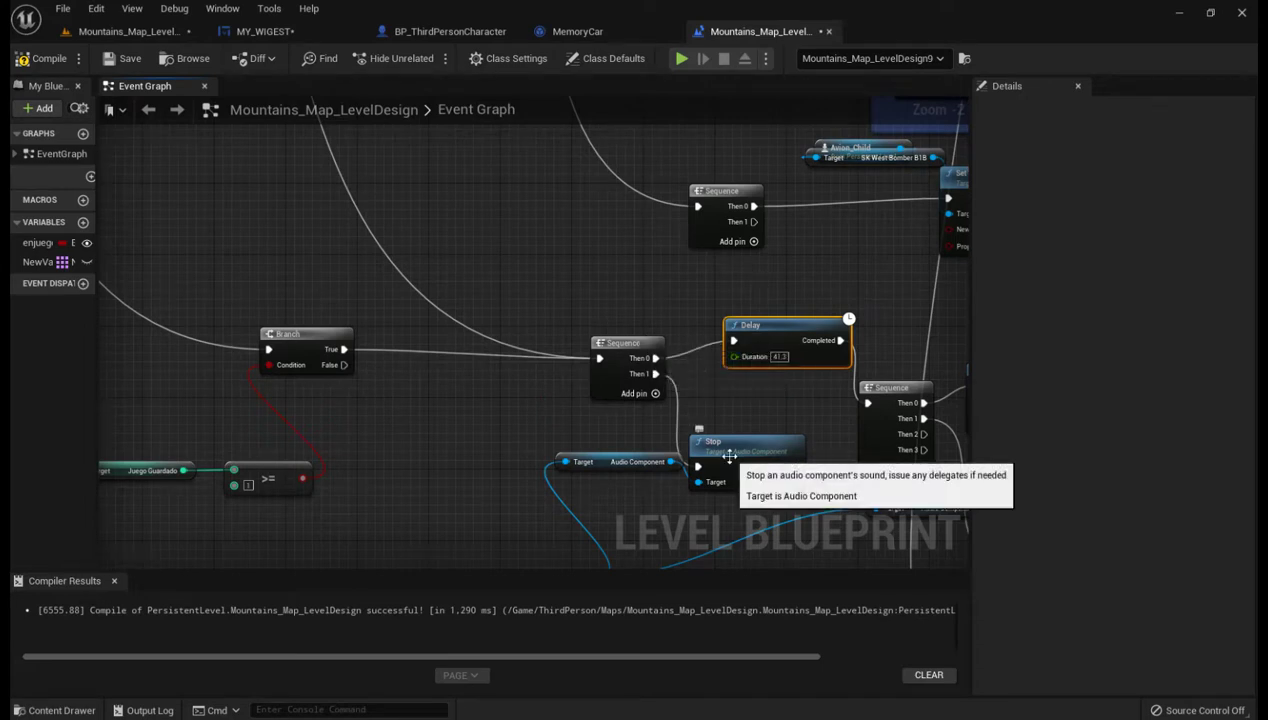
pyautogui.moveTo(620, 354); pyautogui.dragTo(473, 346)
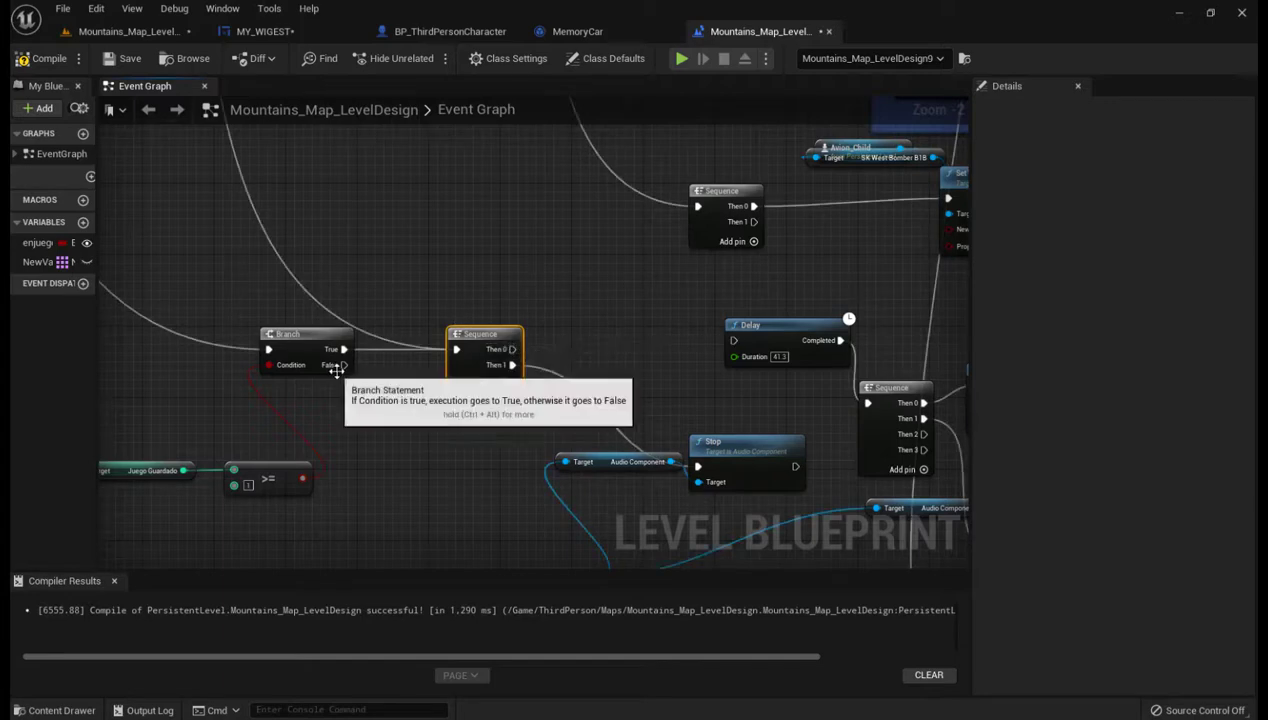
pyautogui.moveTo(340, 365); pyautogui.dragTo(739, 345)
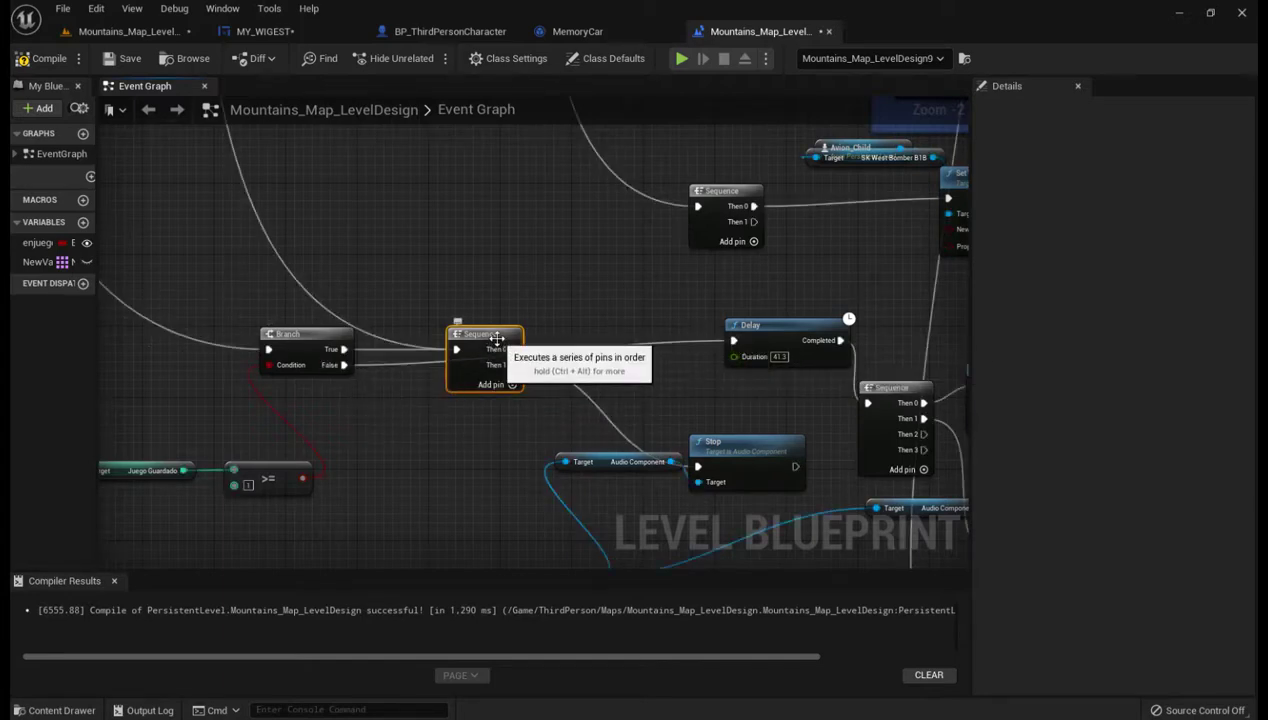
pyautogui.moveTo(501, 343); pyautogui.dragTo(492, 289)
pyautogui.moveTo(635, 357); pyautogui.dragTo(260, 357, button='right')
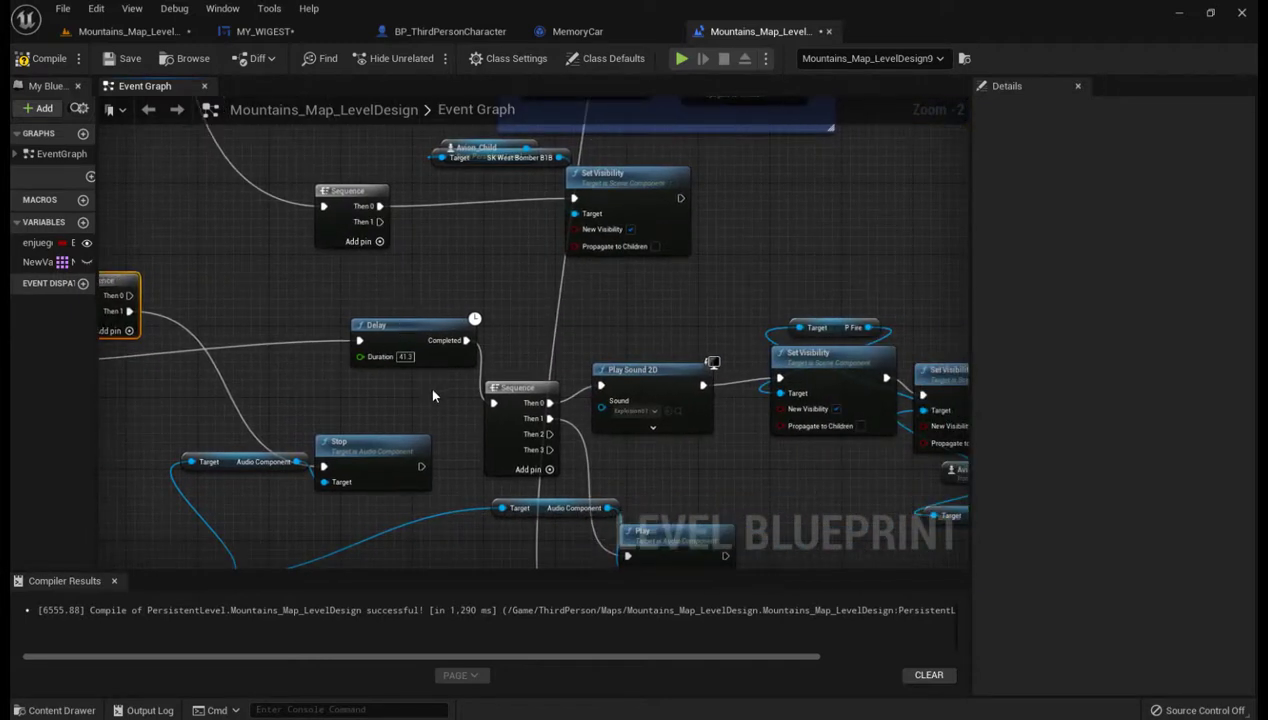
pyautogui.moveTo(418, 388); pyautogui.dragTo(315, 395, button='right')
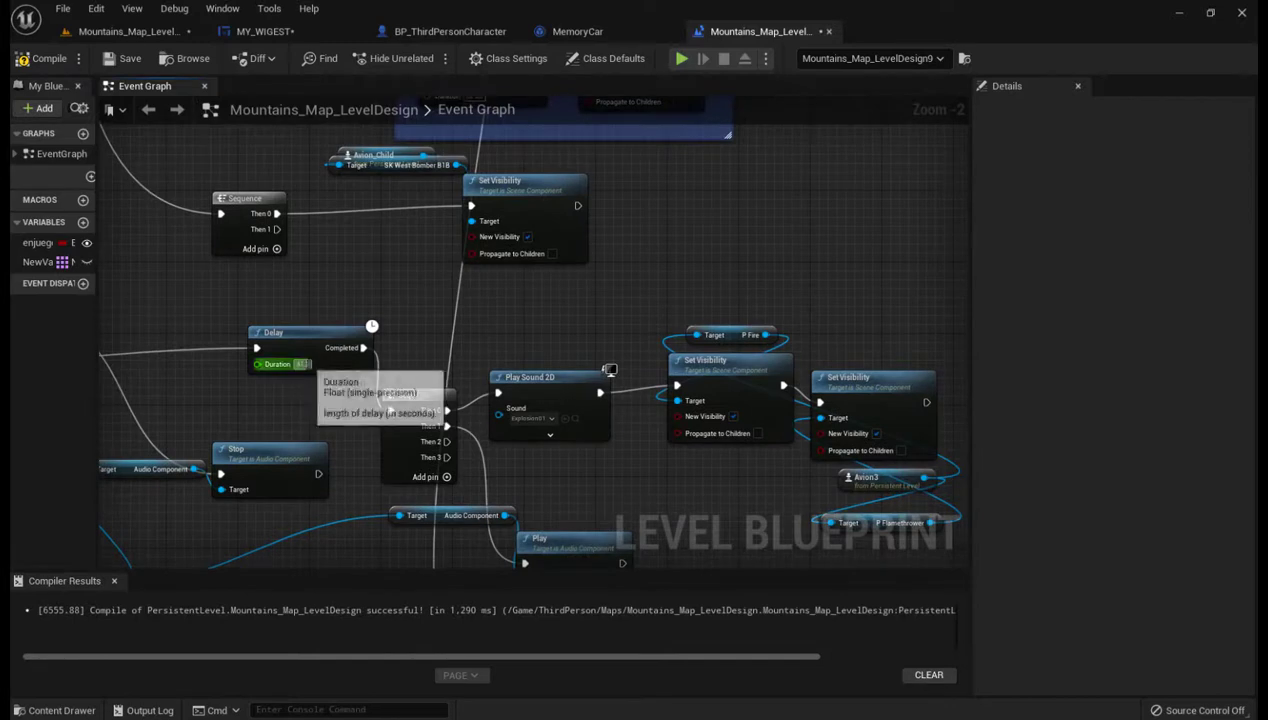
pyautogui.moveTo(567, 479)
pyautogui.mouseDown(button='right')
pyautogui.moveTo(479, 452)
pyautogui.moveTo(634, 430)
pyautogui.mouseUp(button='right')
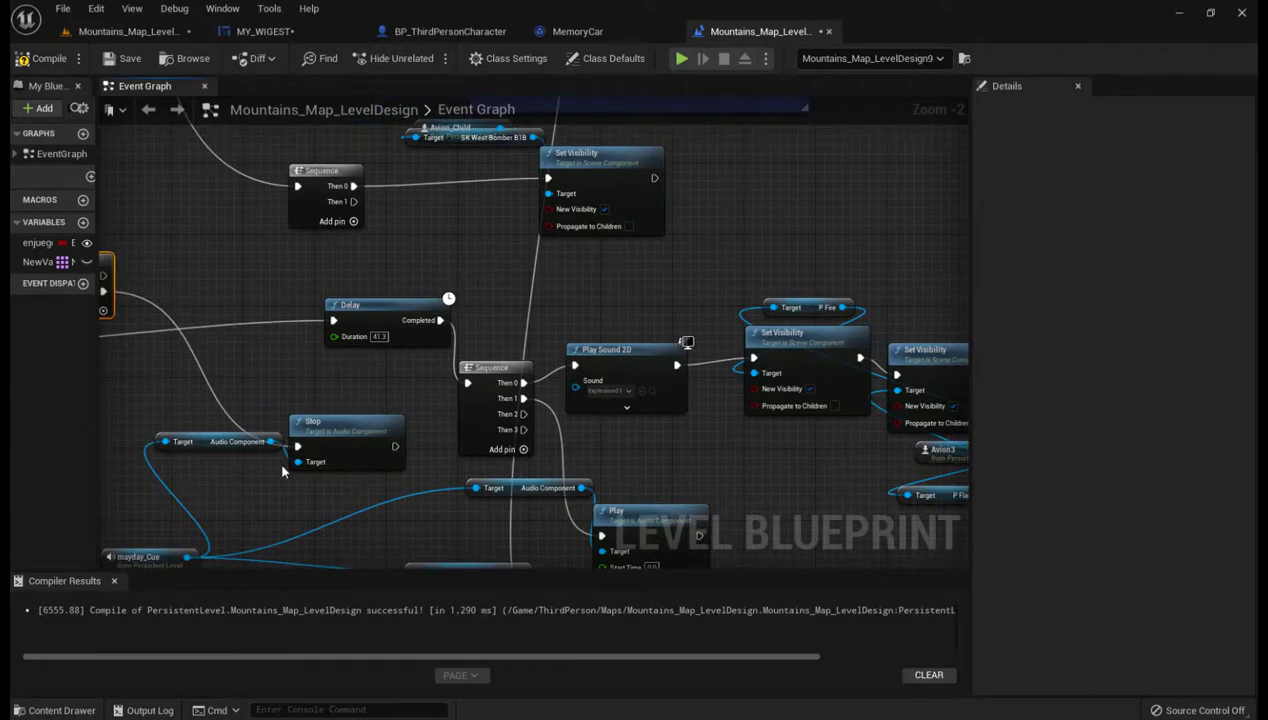
pyautogui.moveTo(305, 511); pyautogui.dragTo(610, 425, button='right')
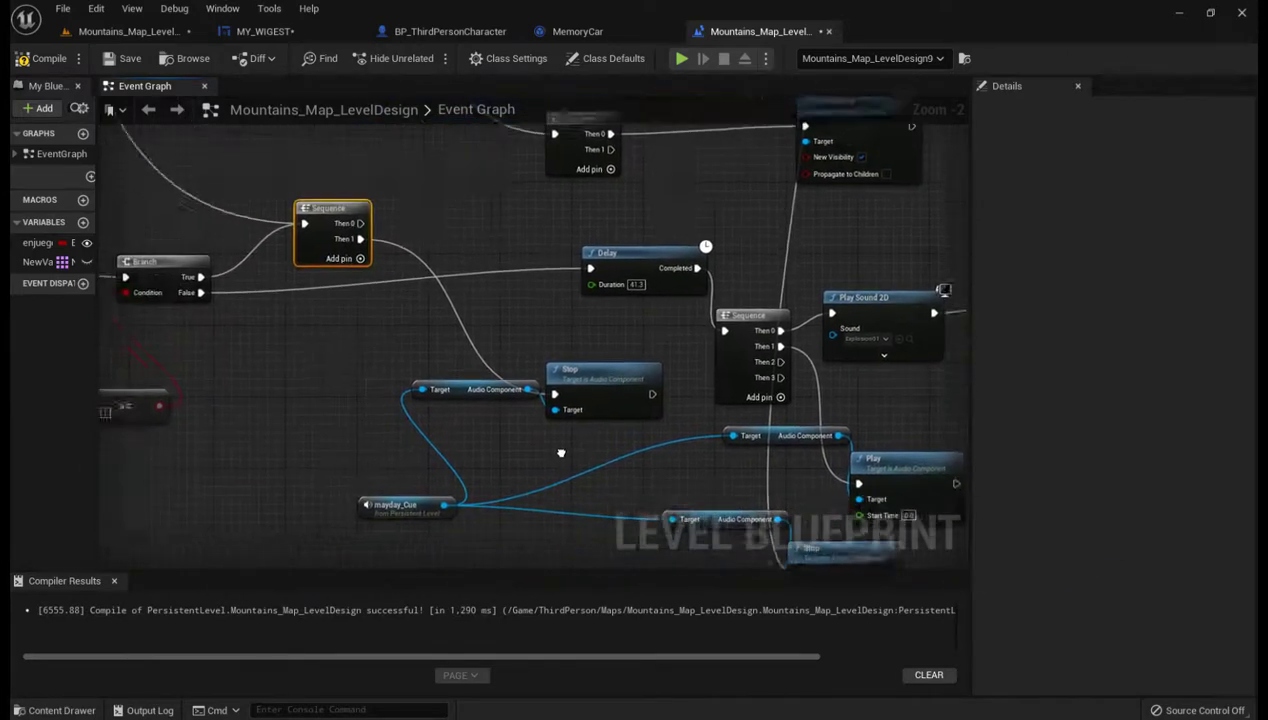
pyautogui.scroll(-2, 608, 425)
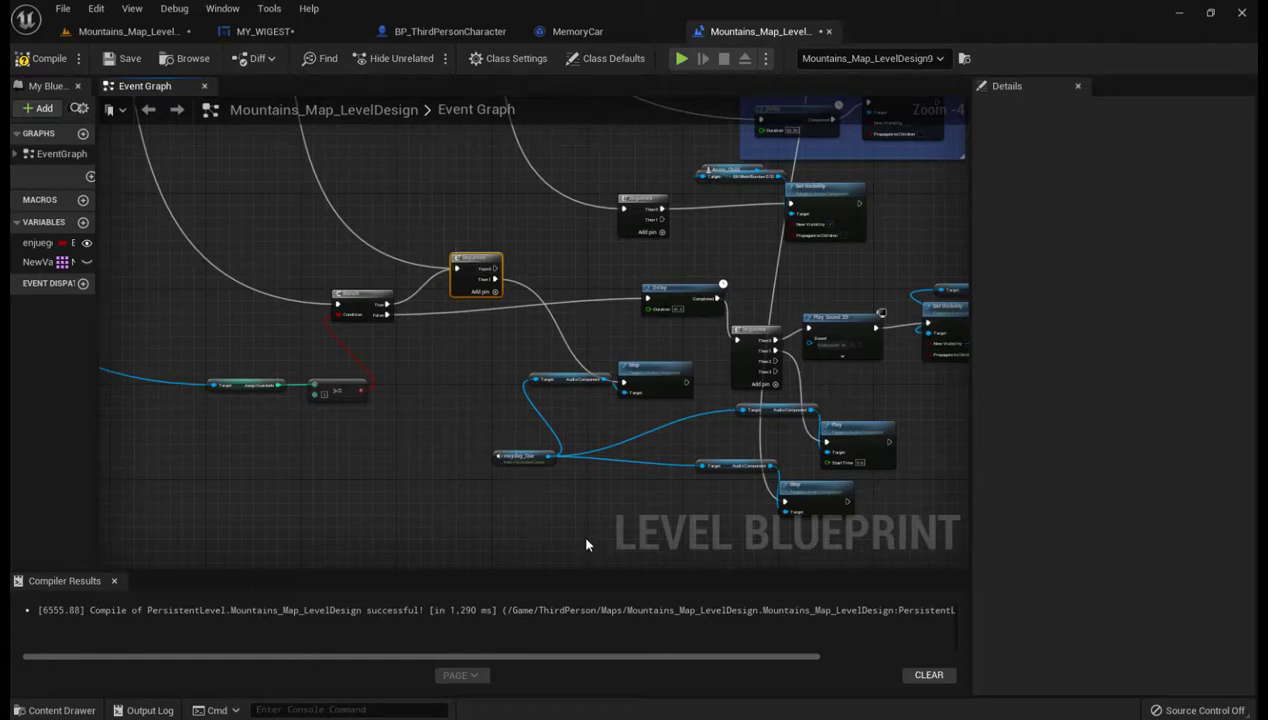
pyautogui.moveTo(585, 538); pyautogui.dragTo(471, 562, button='right')
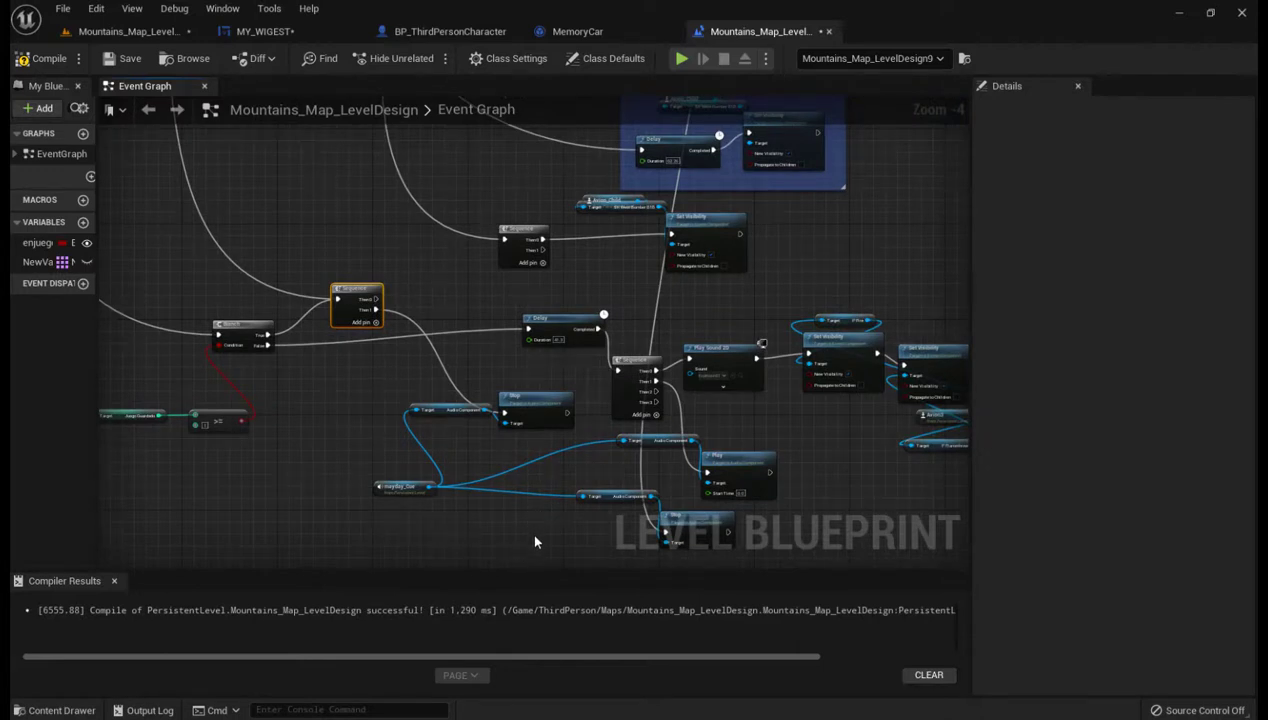
pyautogui.moveTo(535, 542); pyautogui.dragTo(395, 418, button='right')
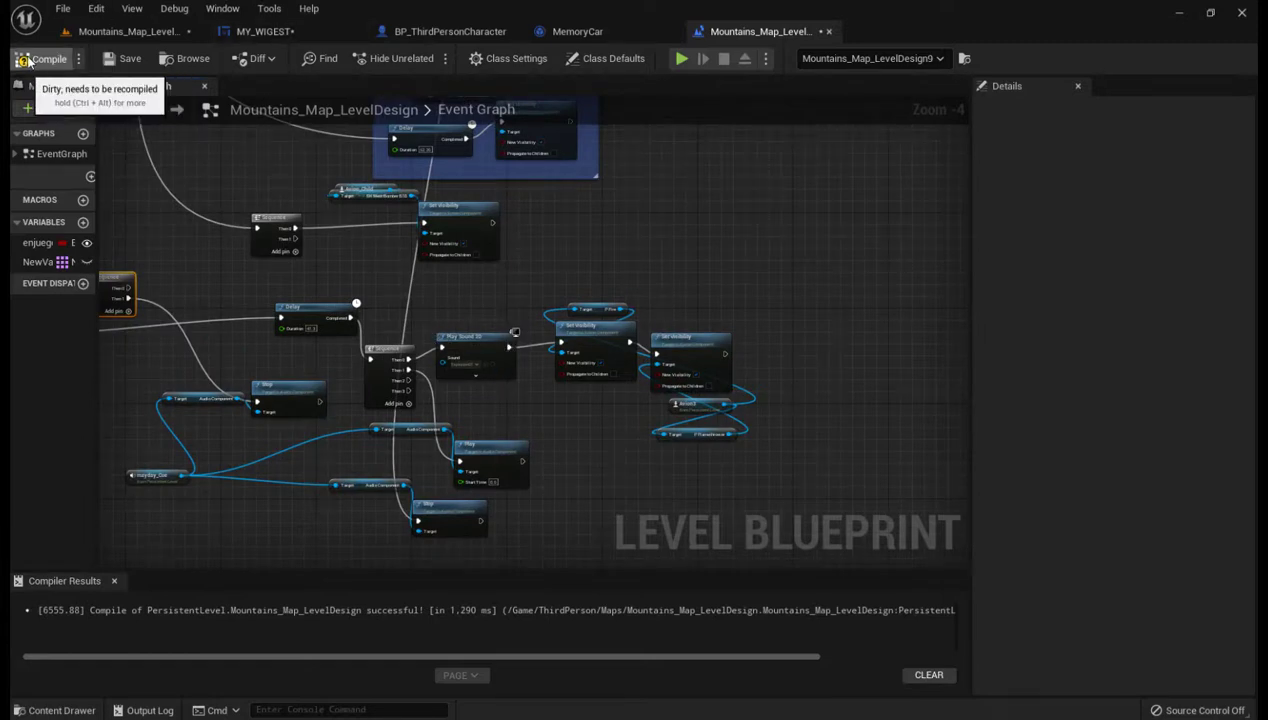
# Save and compile the level blueprint, then survey the event graph's comment groups.
pyautogui.click(133, 60)
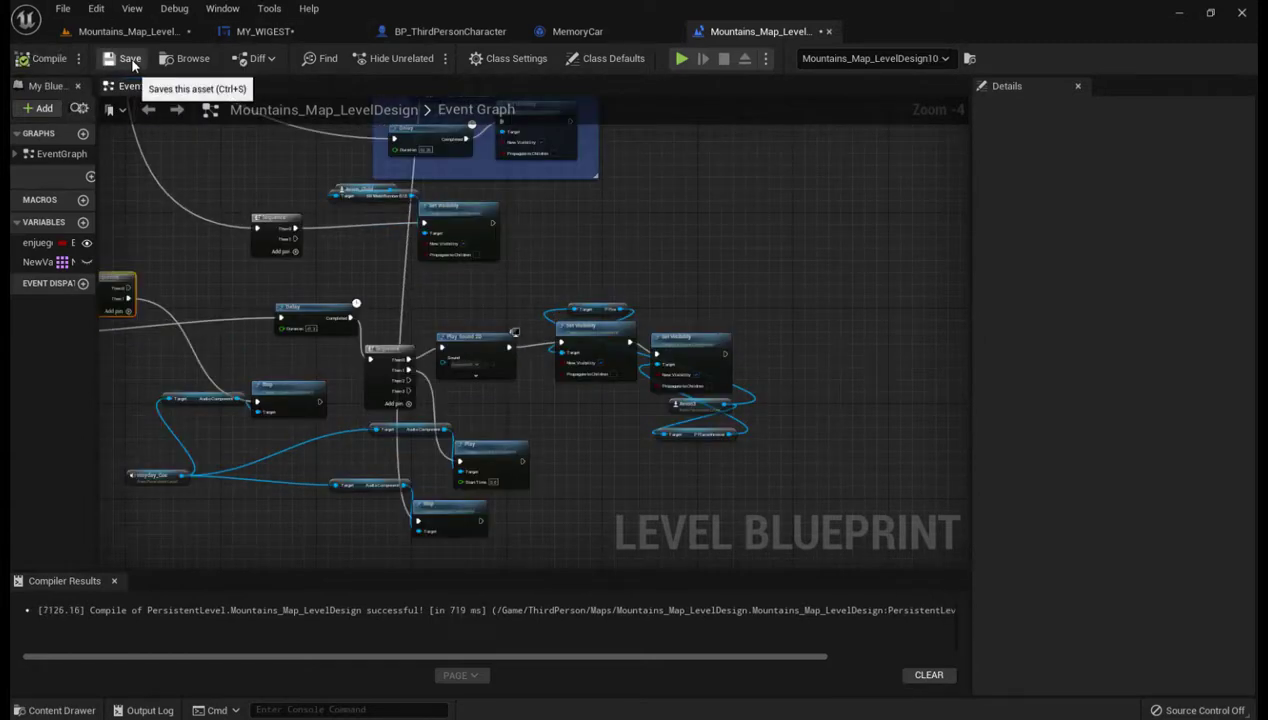
pyautogui.moveTo(615, 243); pyautogui.dragTo(458, 473, button='right')
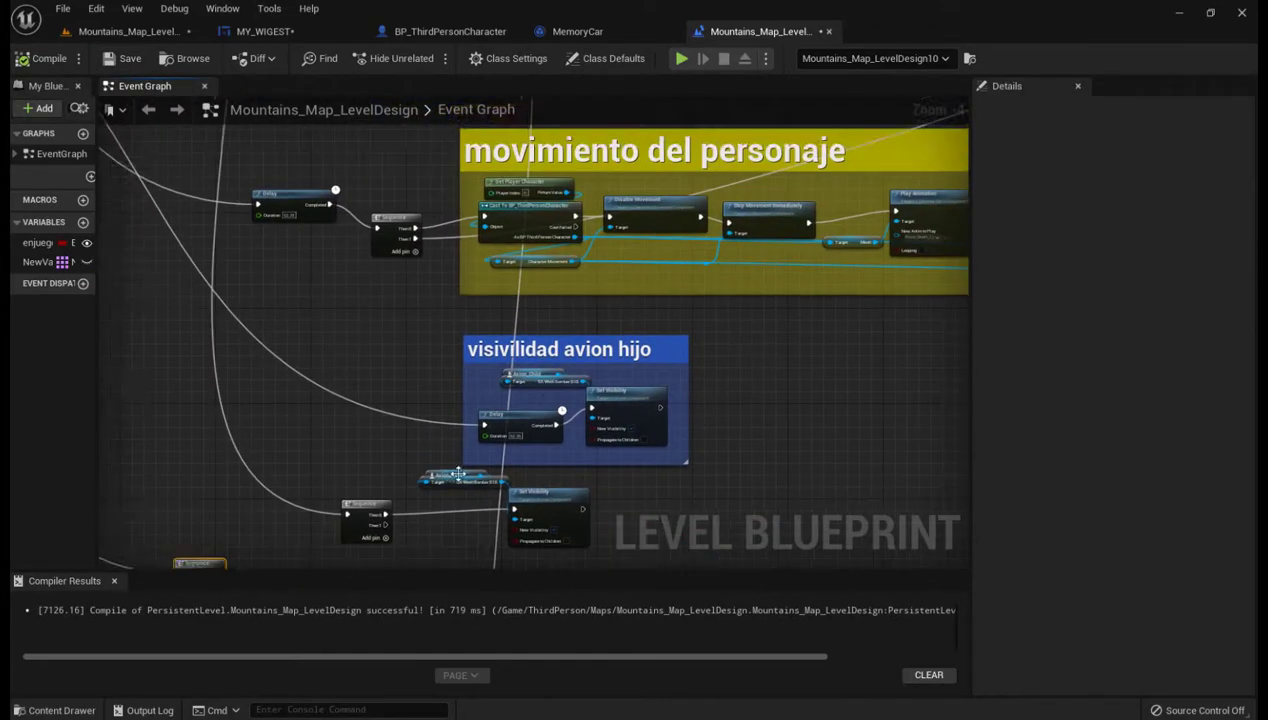
pyautogui.moveTo(686, 395)
pyautogui.mouseDown(button='right')
pyautogui.moveTo(813, 452)
pyautogui.moveTo(791, 565)
pyautogui.mouseUp(button='right')
pyautogui.moveTo(792, 518); pyautogui.dragTo(769, 655, button='right')
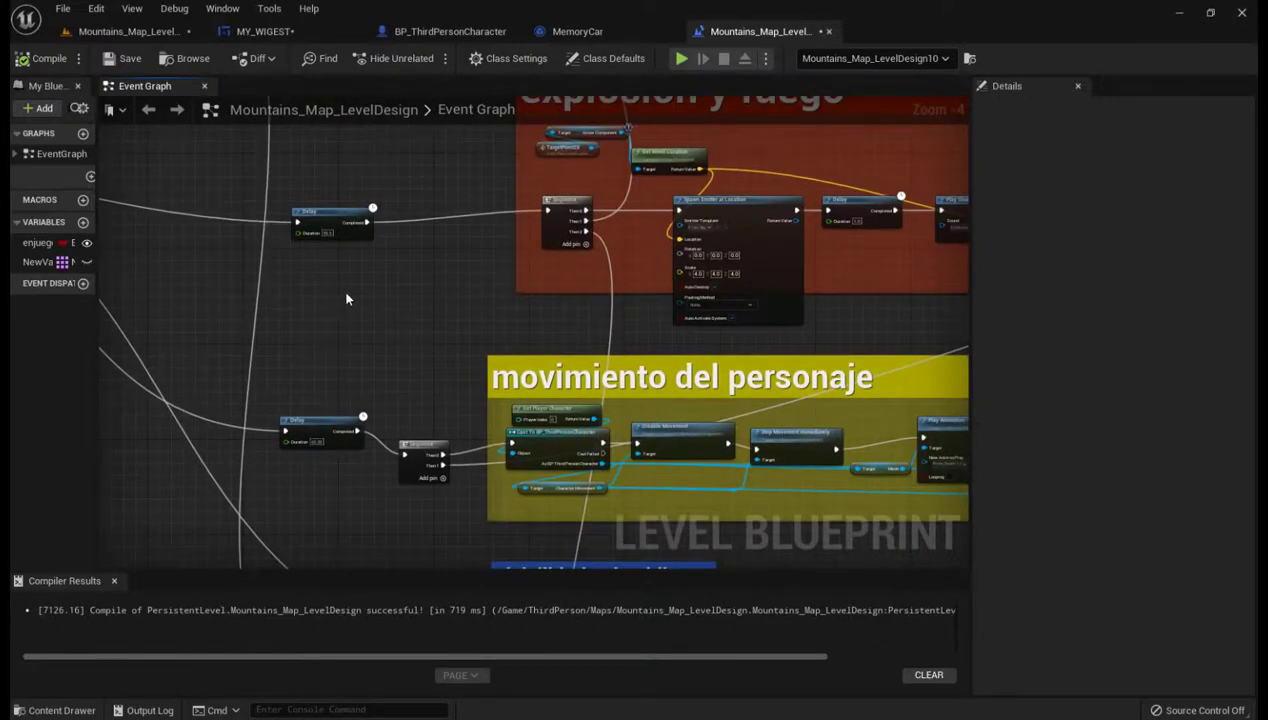
pyautogui.scroll(-2, 347, 298)
pyautogui.moveTo(347, 298); pyautogui.dragTo(600, 332, button='right')
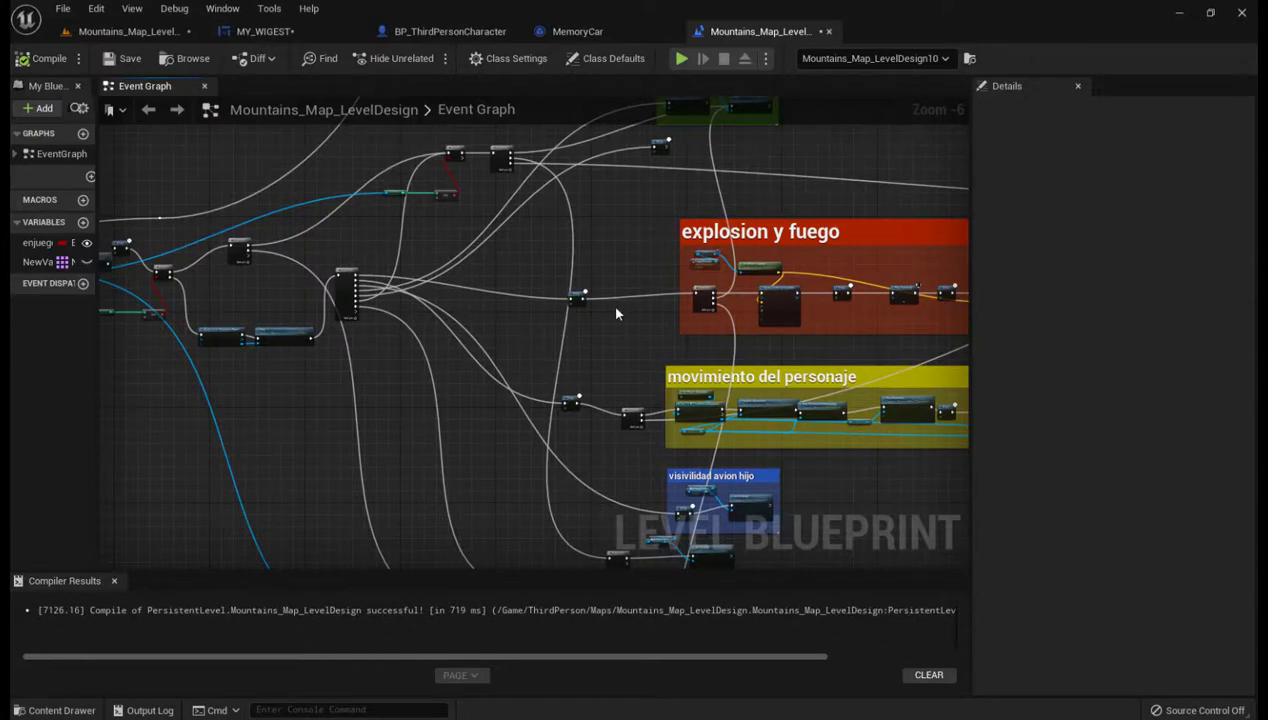
pyautogui.scroll(1, 616, 314)
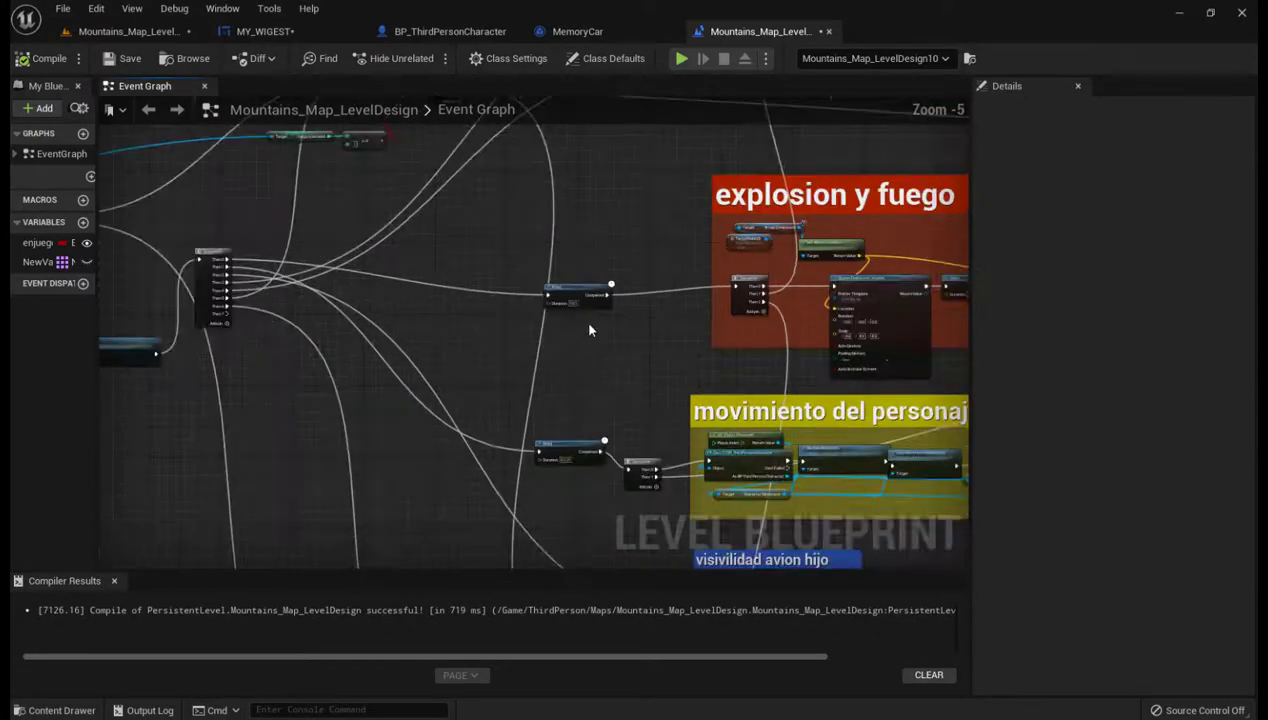
pyautogui.scroll(3, 591, 338)
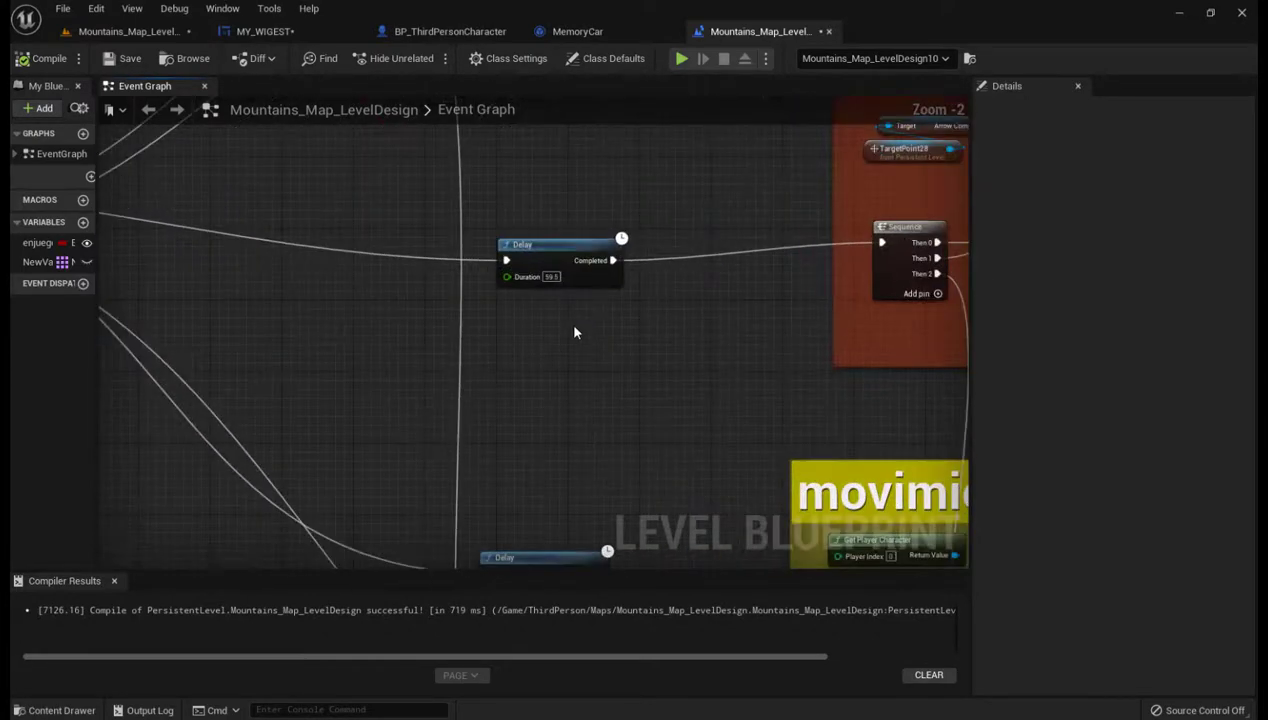
# Nudge the Delay node to the right and the Sequence node up slightly.
pyautogui.moveTo(600, 263); pyautogui.dragTo(778, 246)
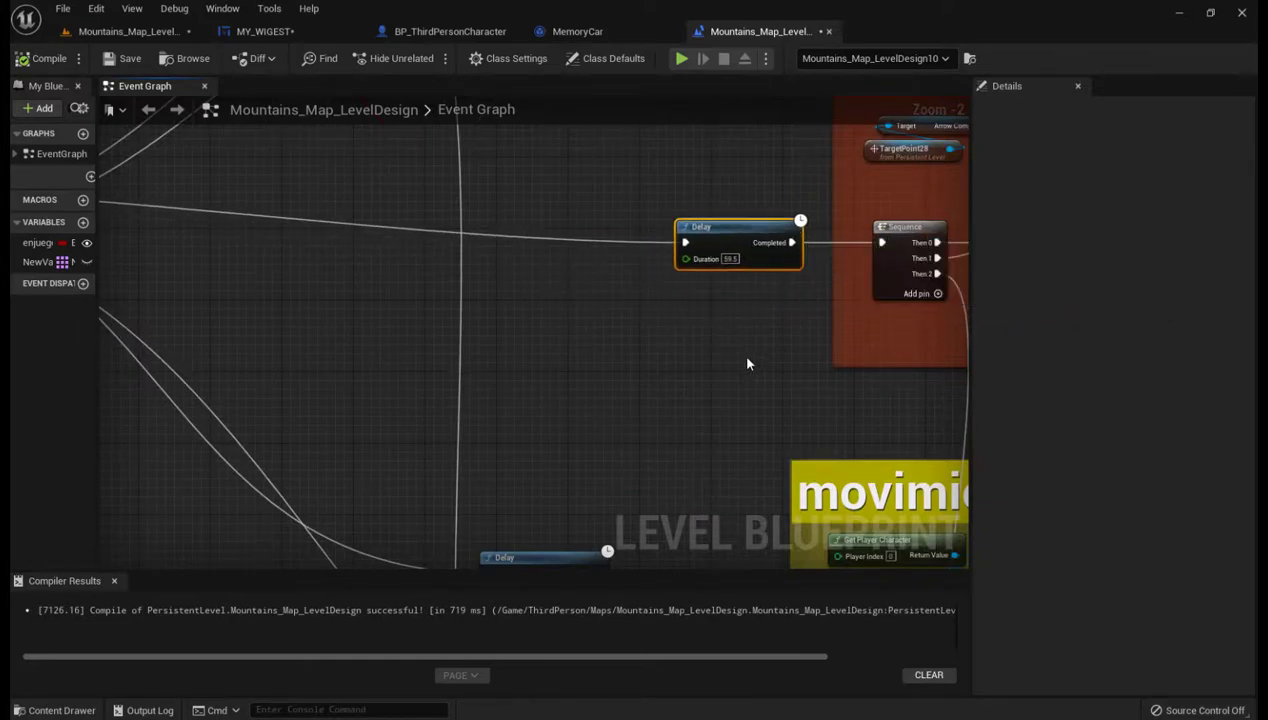
pyautogui.moveTo(747, 364); pyautogui.dragTo(722, 325, button='right')
pyautogui.scroll(-2, 713, 340)
pyautogui.scroll(-1, 704, 331)
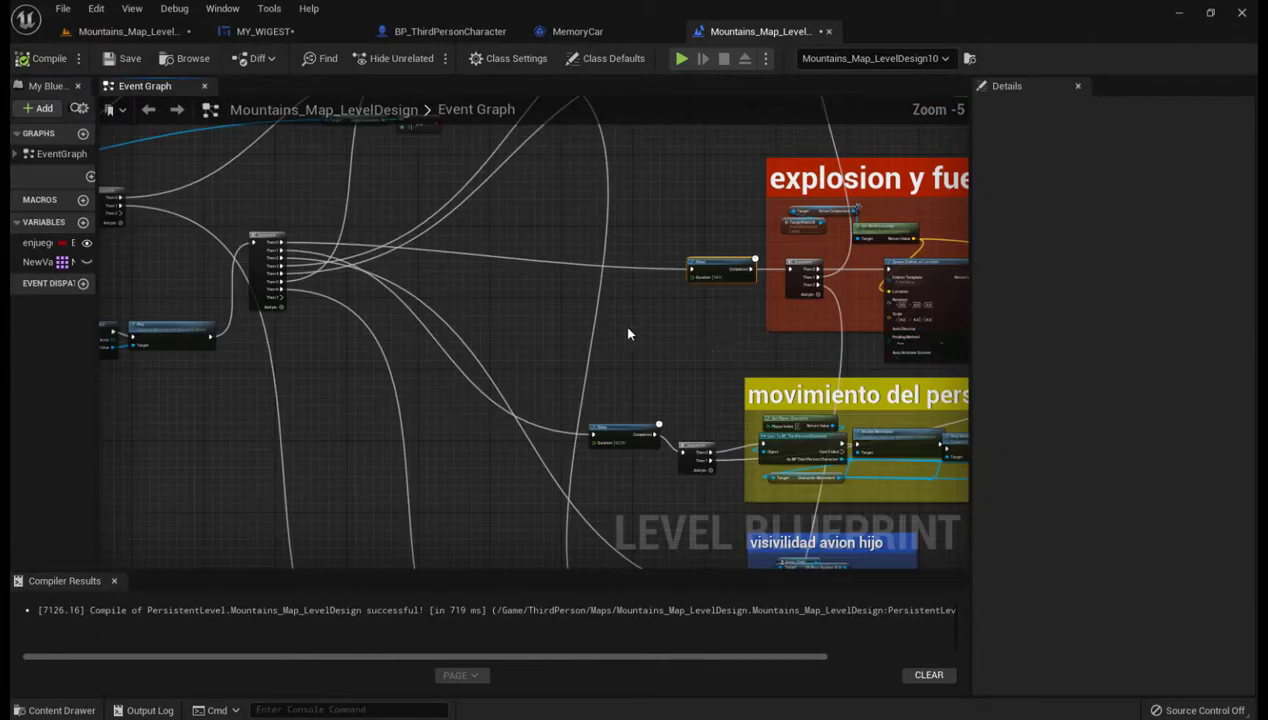
pyautogui.moveTo(499, 302)
pyautogui.mouseDown(button='right')
pyautogui.moveTo(603, 291)
pyautogui.moveTo(683, 332)
pyautogui.mouseUp(button='right')
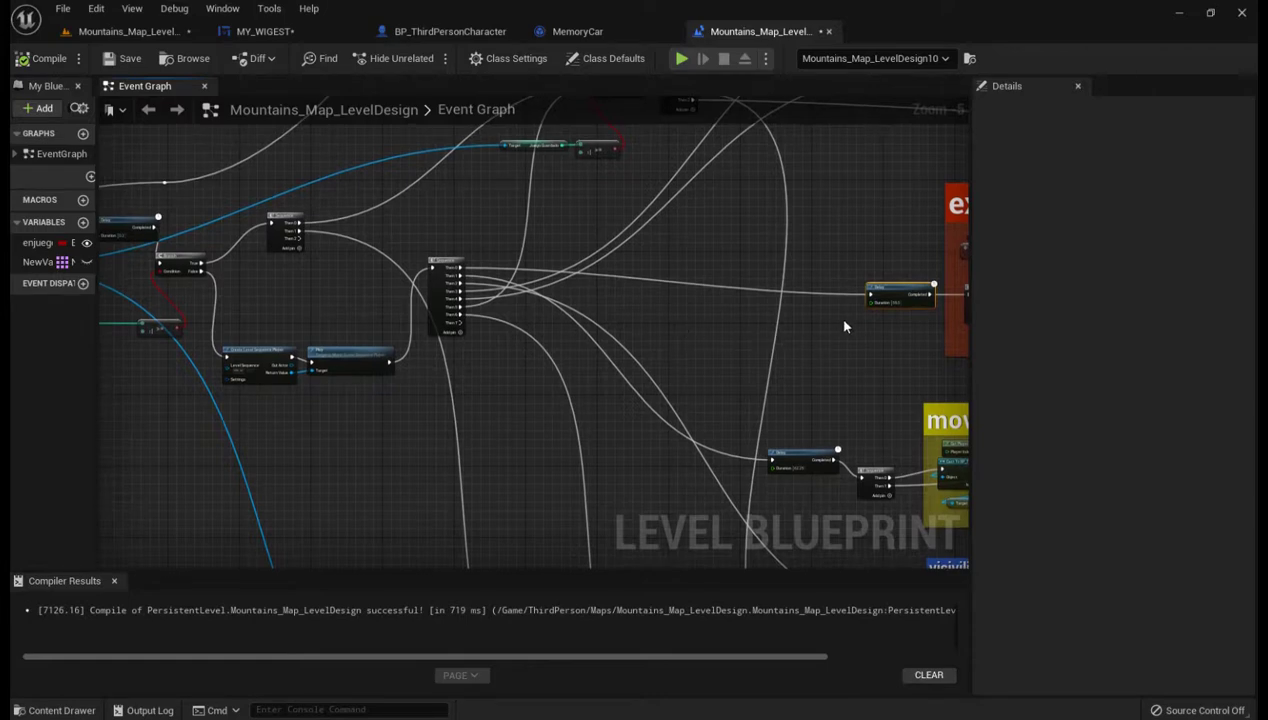
pyautogui.moveTo(842, 329)
pyautogui.mouseDown(button='right')
pyautogui.moveTo(405, 342)
pyautogui.moveTo(696, 337)
pyautogui.moveTo(804, 321)
pyautogui.mouseUp(button='right')
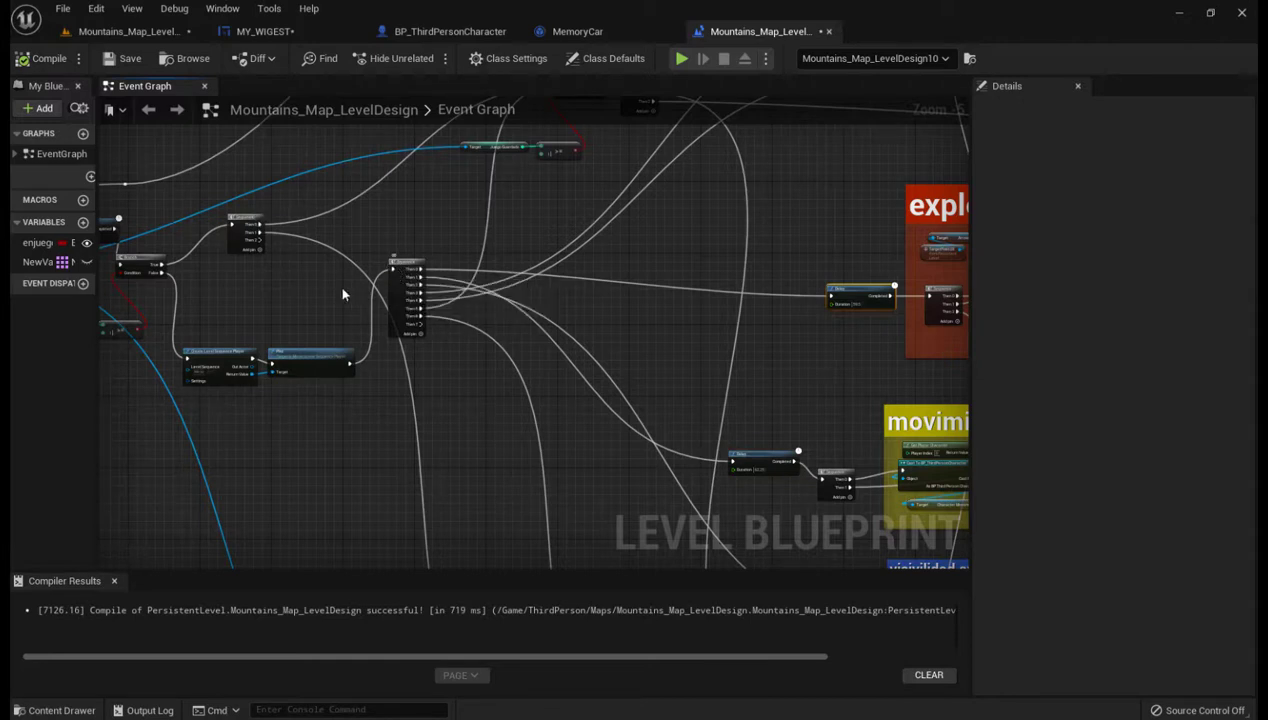
pyautogui.moveTo(249, 224)
pyautogui.mouseDown()
pyautogui.moveTo(249, 209)
pyautogui.moveTo(252, 224)
pyautogui.mouseUp()
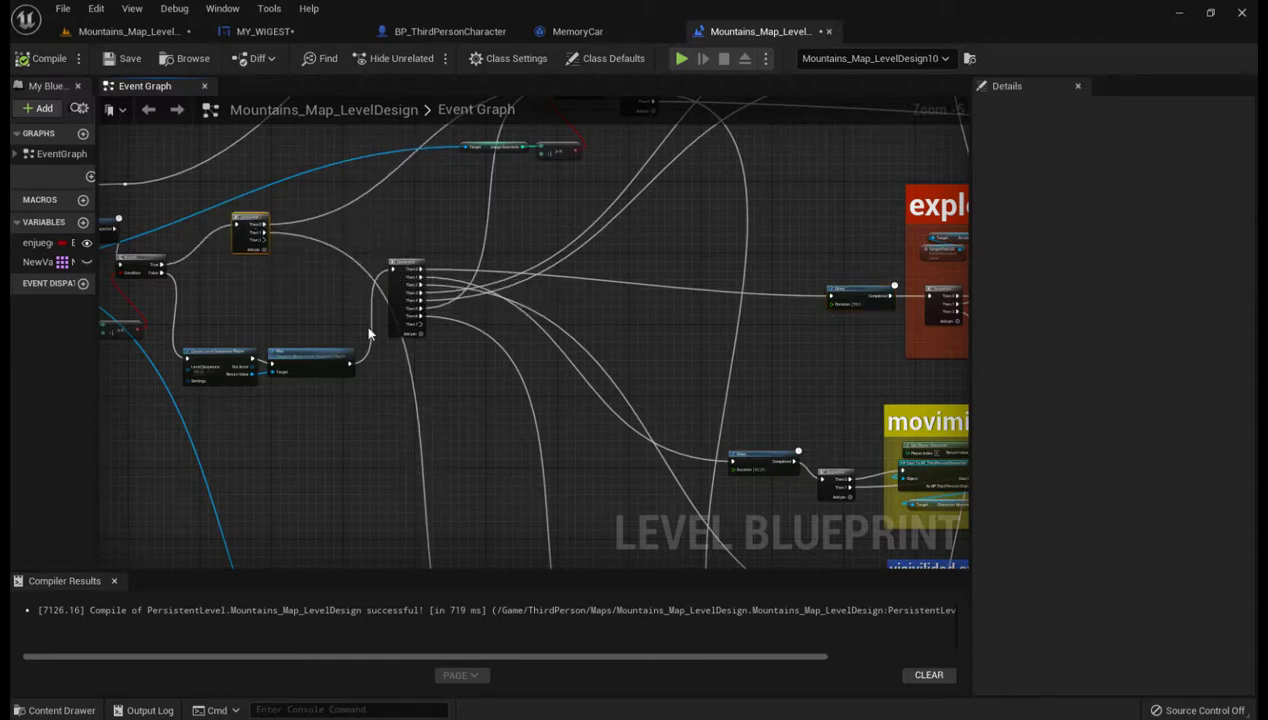
pyautogui.scroll(-1, 472, 400)
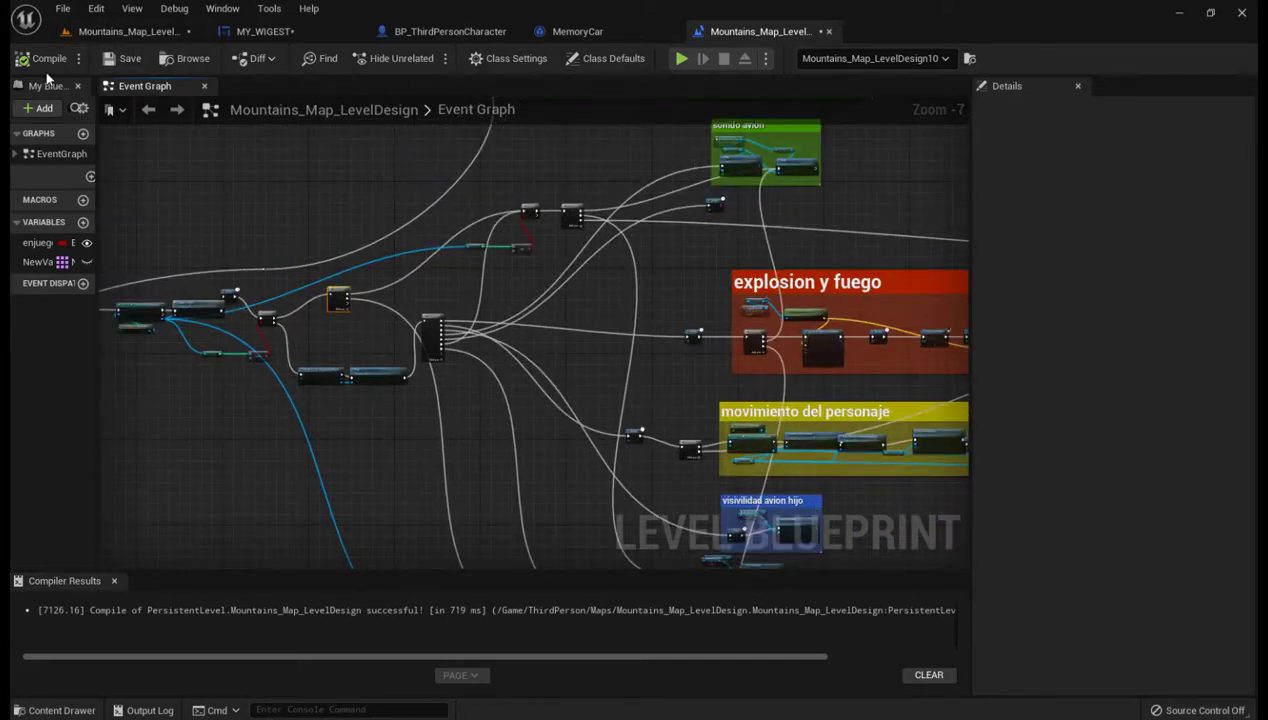
# Back in the level viewport, play-test the level to check the Sed and Hambre HUD.
pyautogui.click(110, 33)
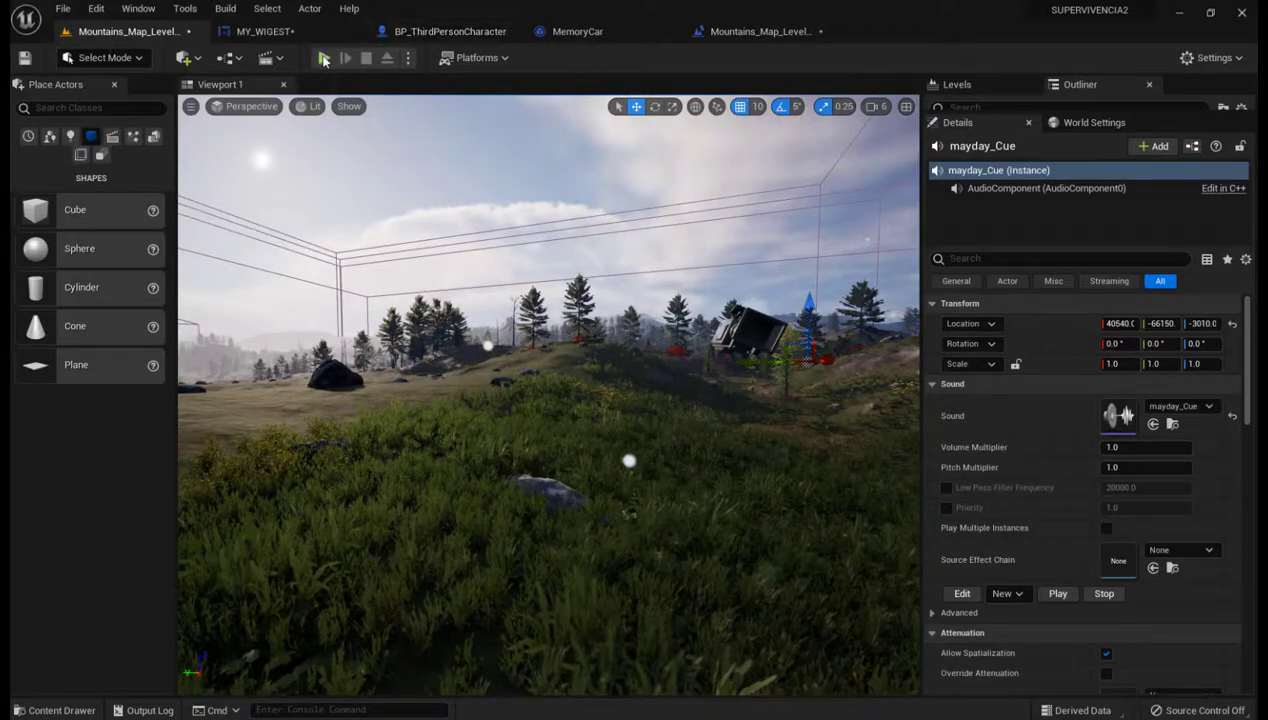
pyautogui.click(324, 60)
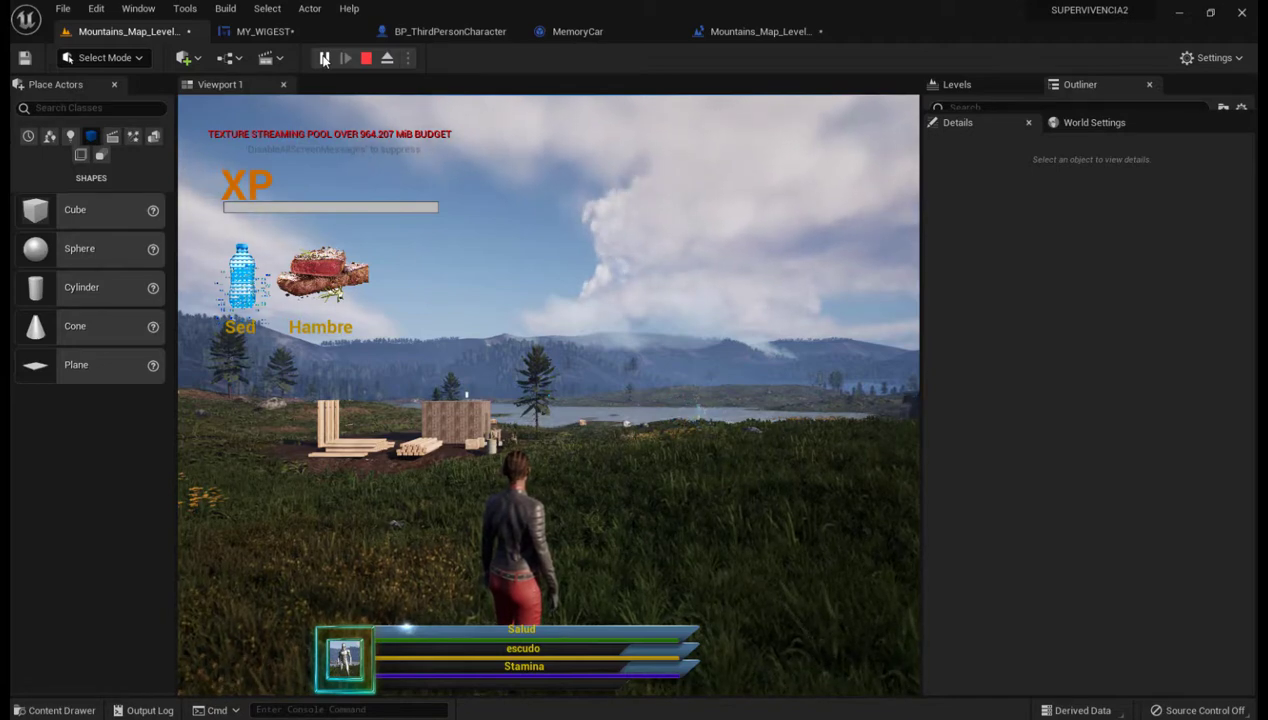
pyautogui.click(475, 267)
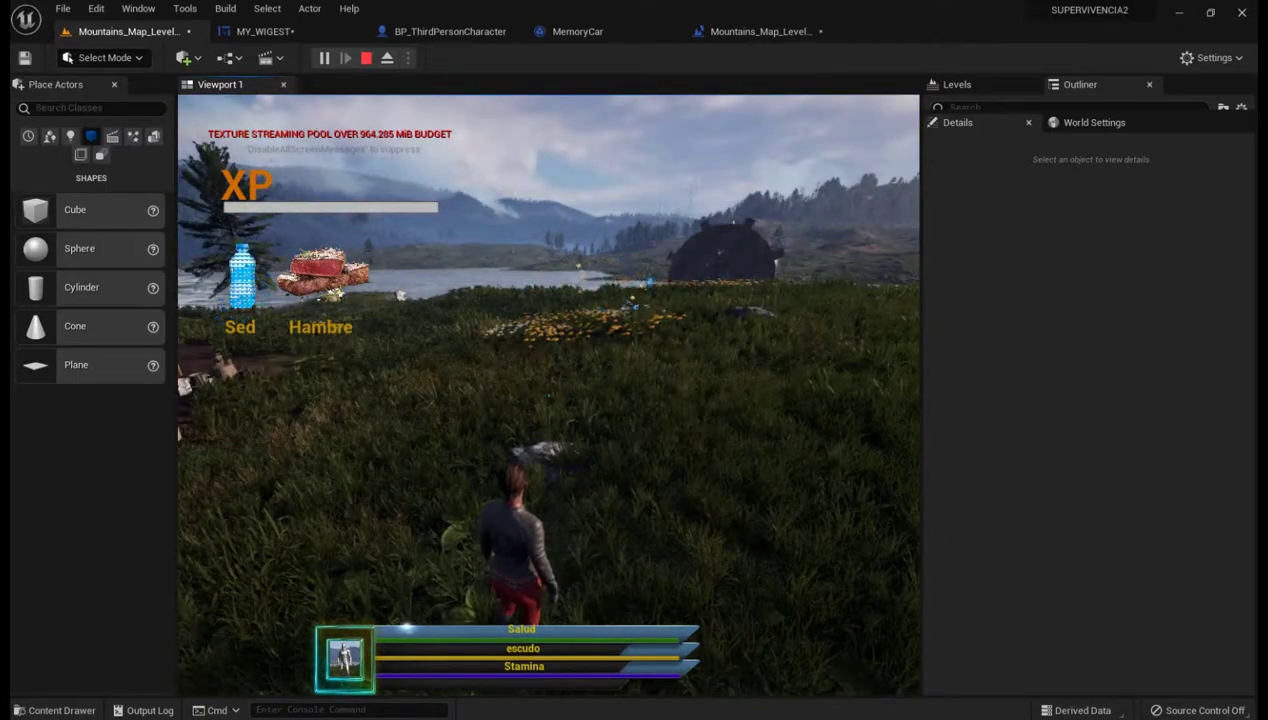
pyautogui.press('Escape')
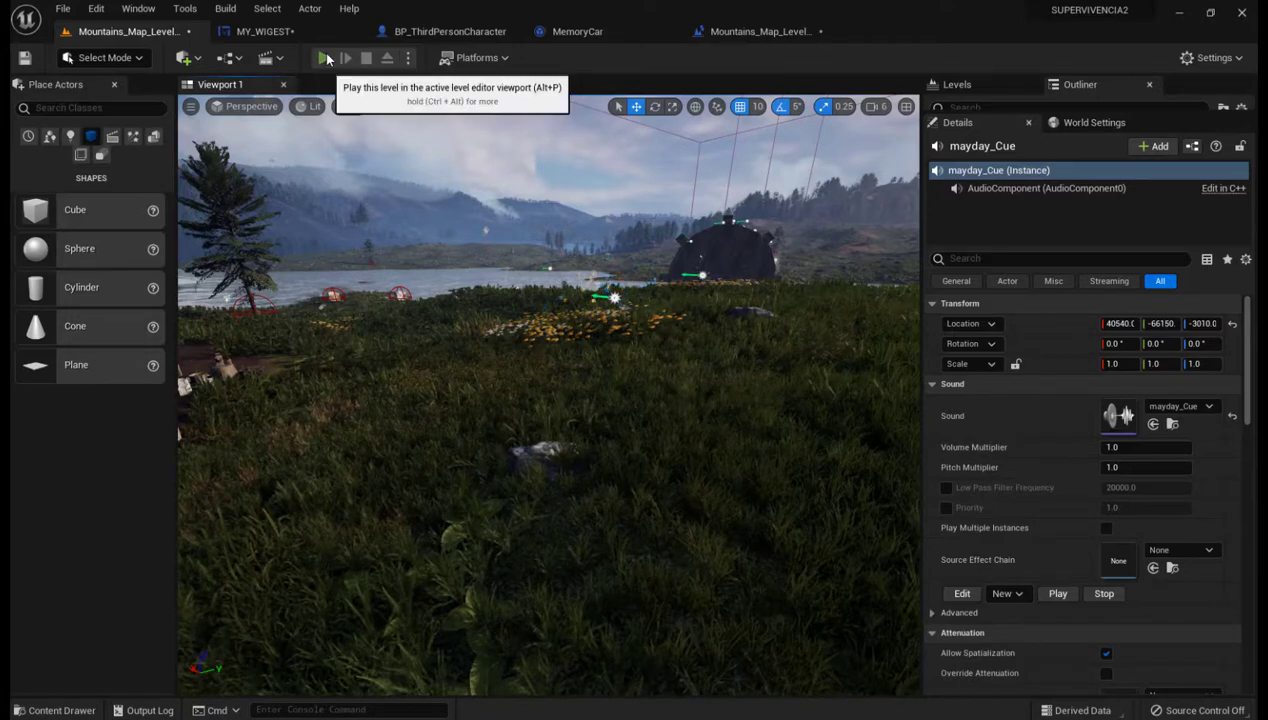
# Play again and load the saved game with L, showing 'Juego Restaurado', then stop.
pyautogui.click(326, 58)
pyautogui.click(531, 279)
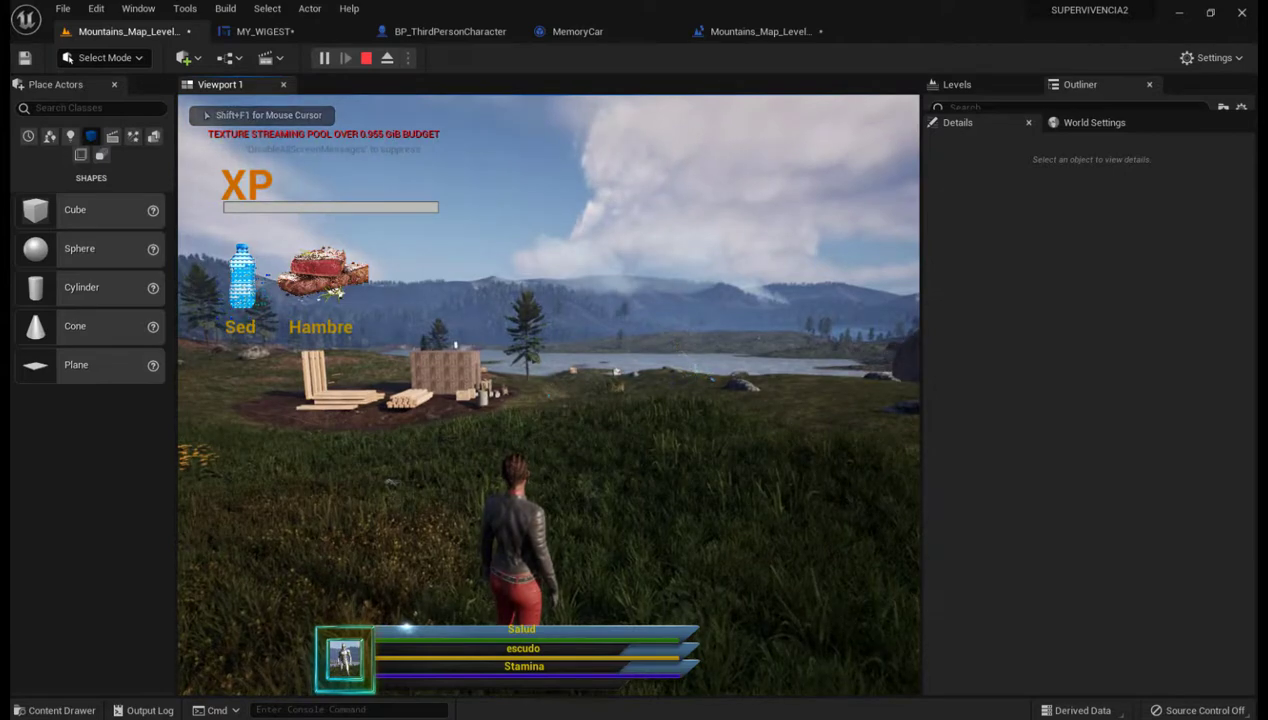
pyautogui.press('l')
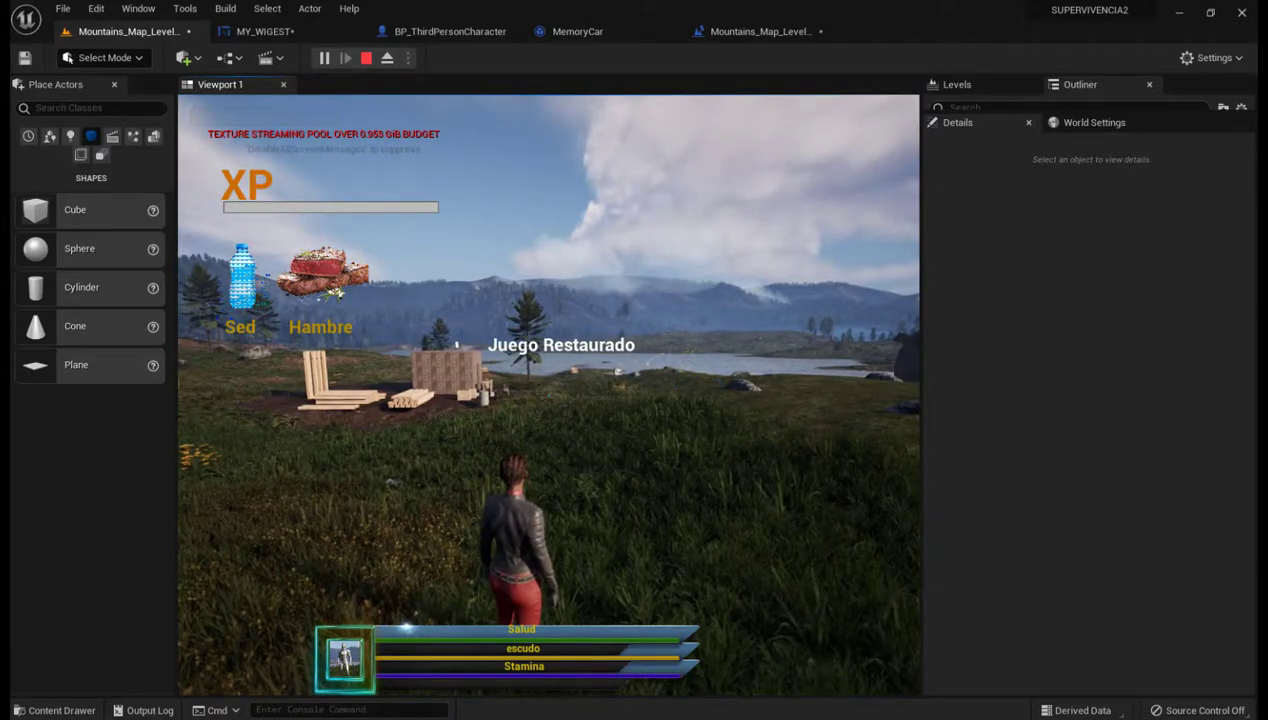
pyautogui.press('Escape')
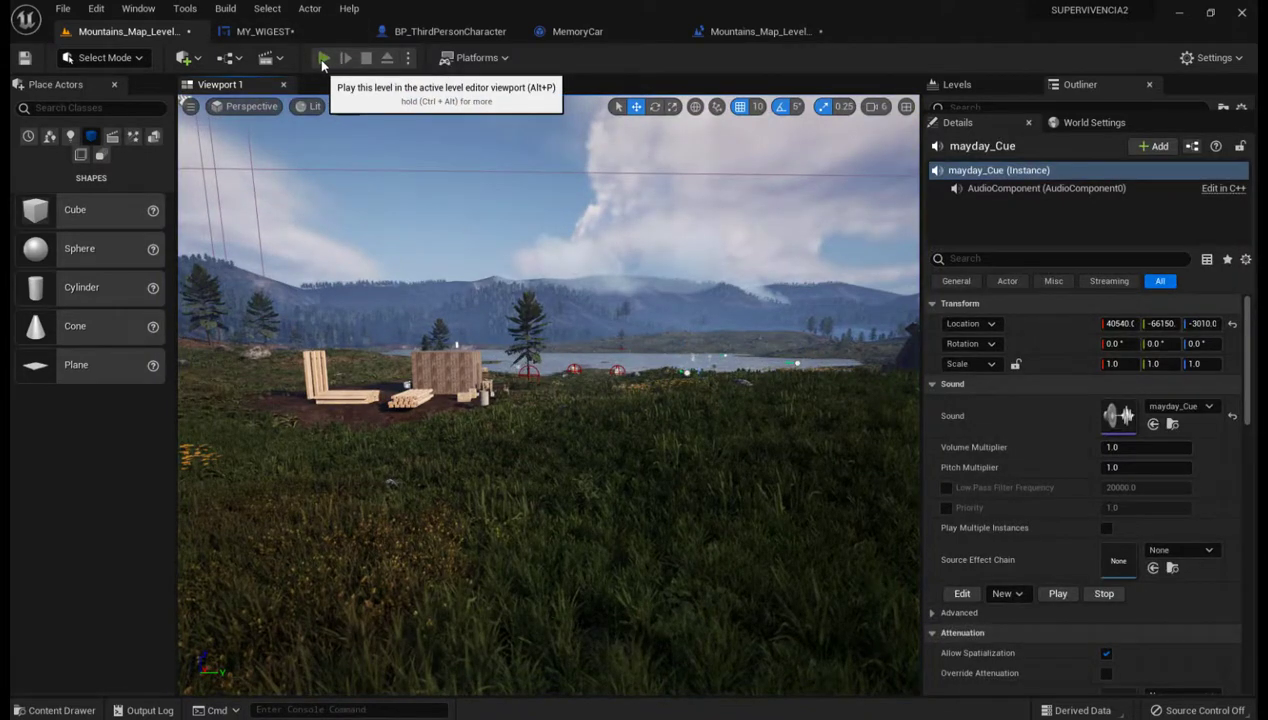
pyautogui.click(323, 62)
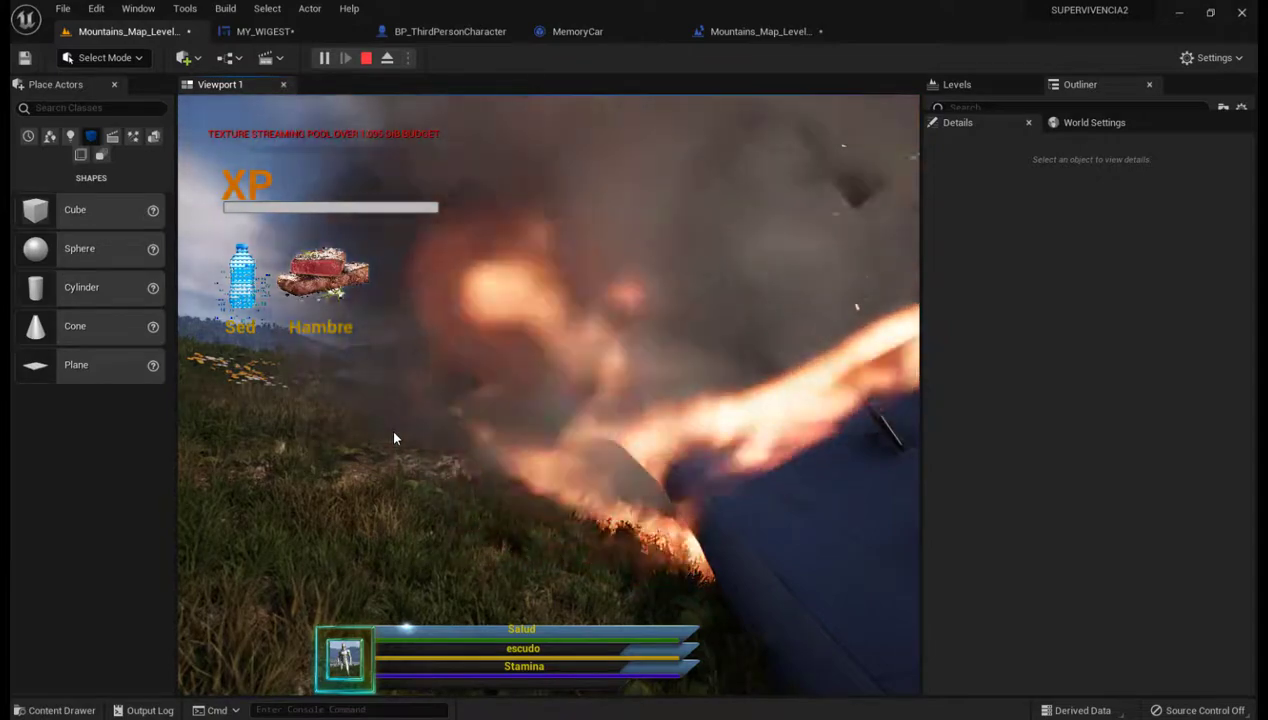
pyautogui.click(394, 438)
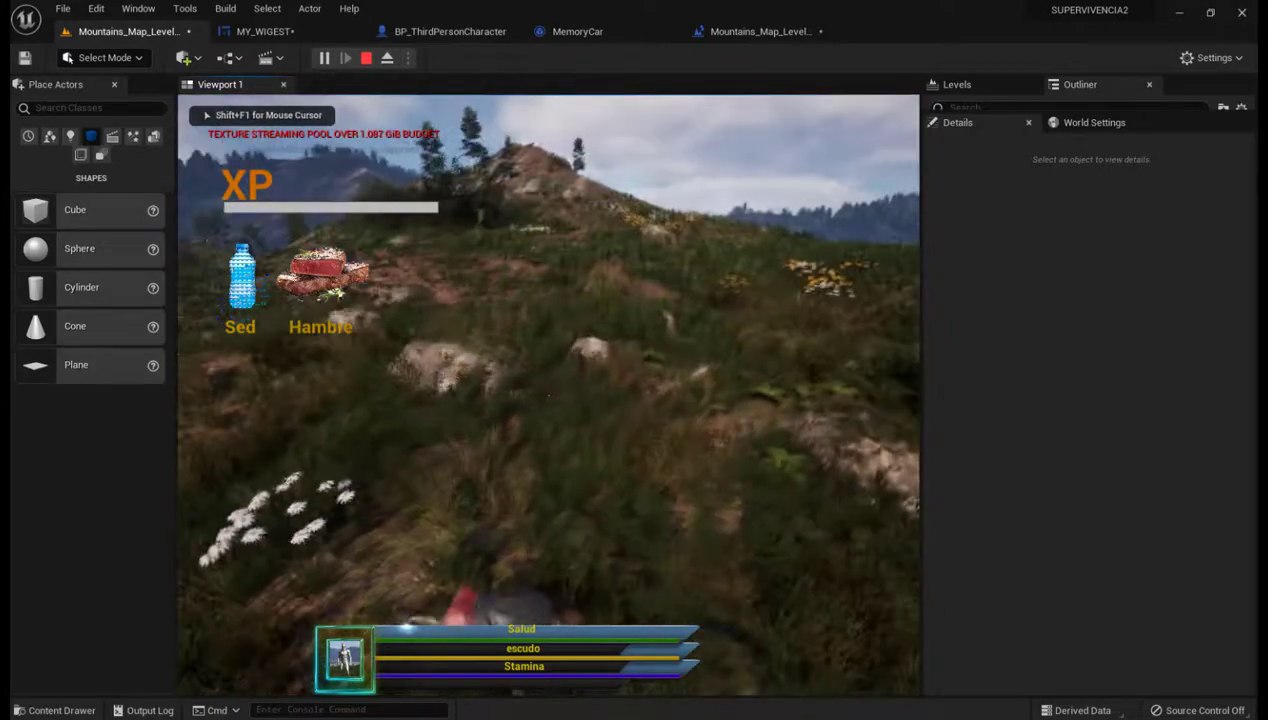
pyautogui.press('w')
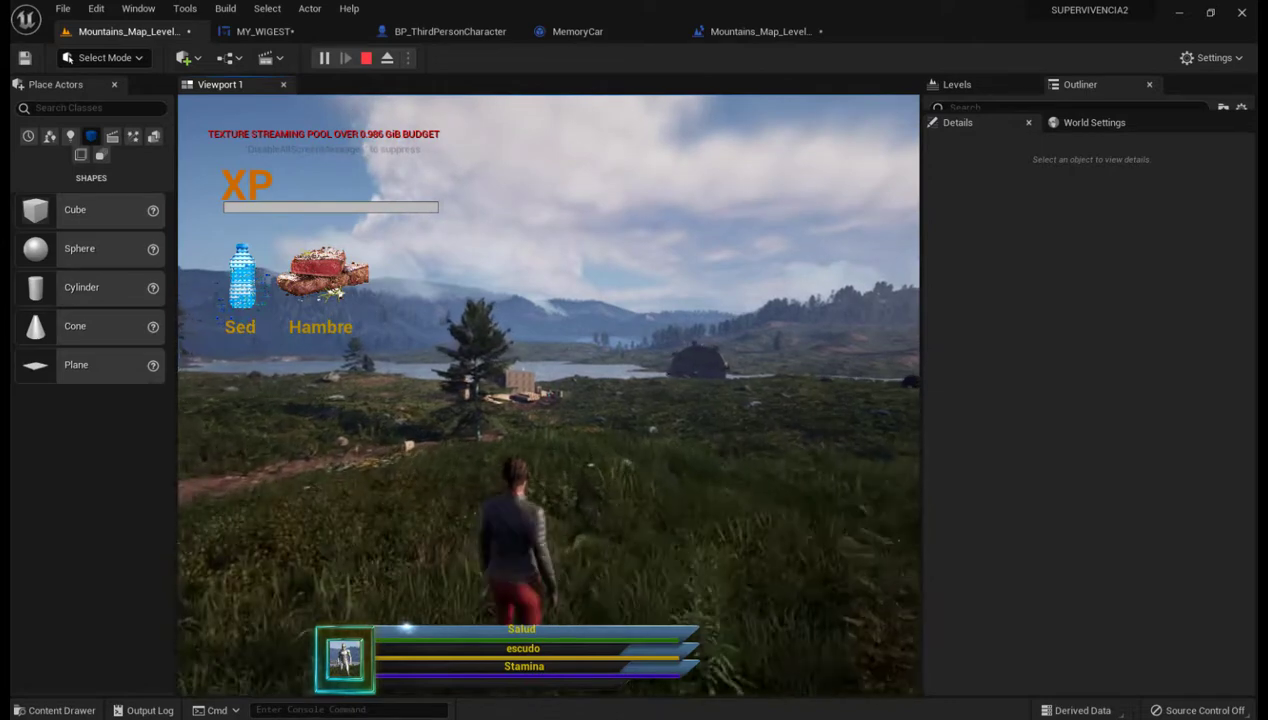
pyautogui.press('g')
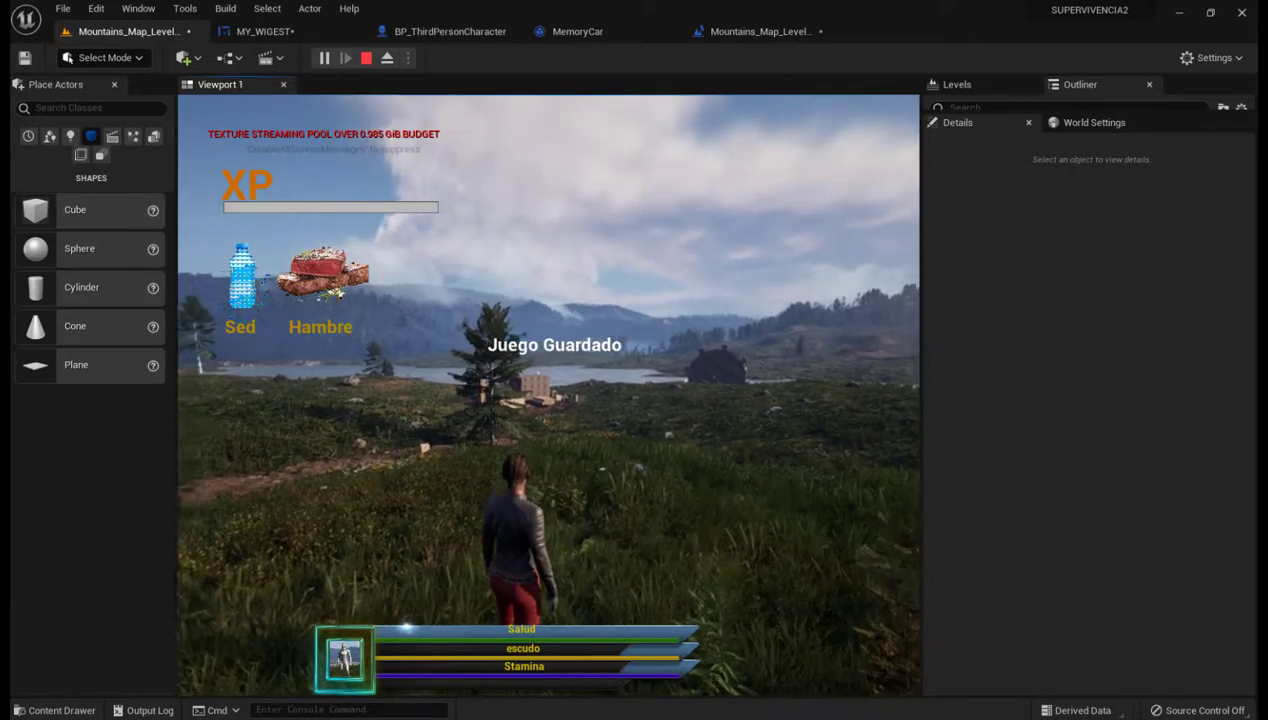
pyautogui.press('Escape')
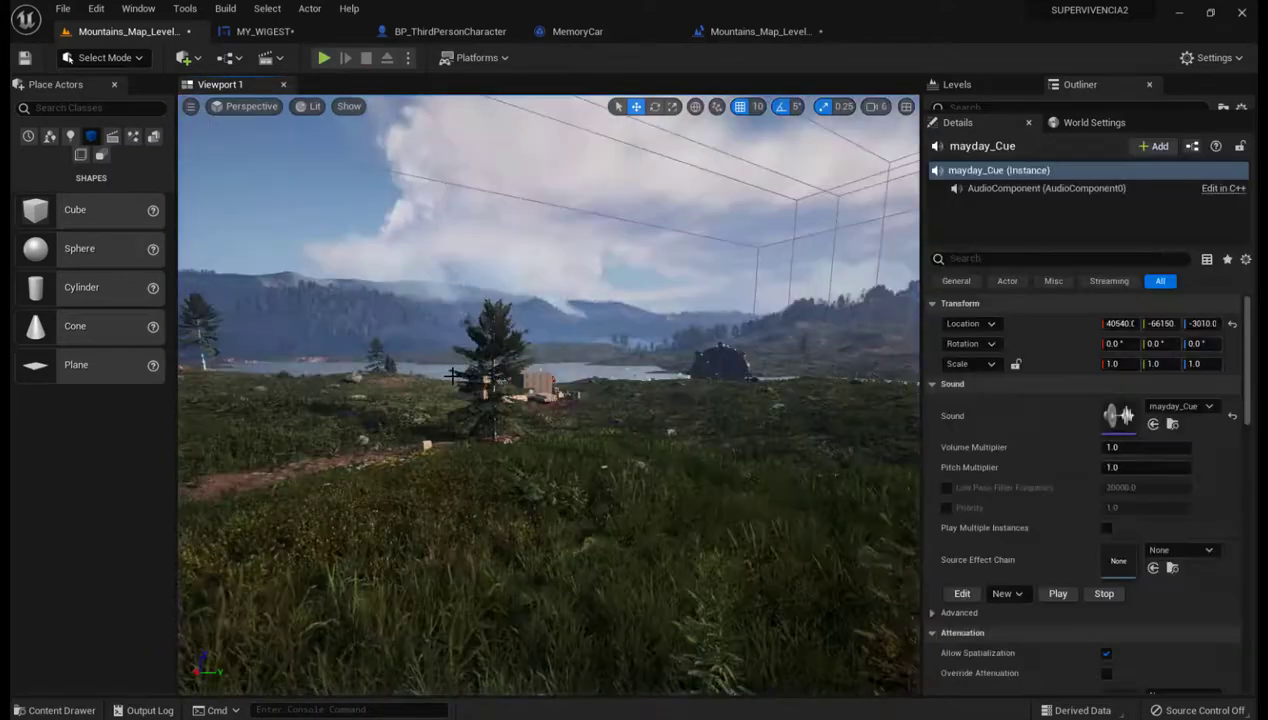
# In MY_WIGEST, create a new Percent binding for the hambre bar, Get_hambre_Percent_3.
pyautogui.click(265, 31)
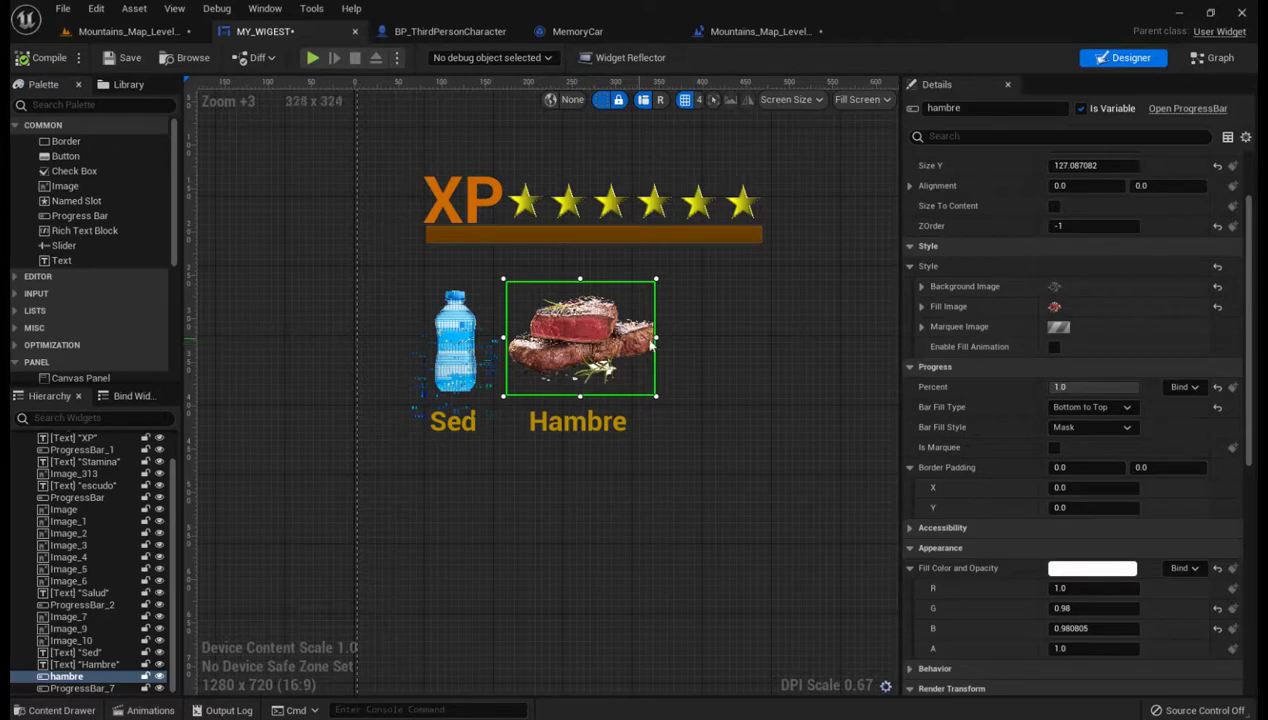
pyautogui.click(1196, 389)
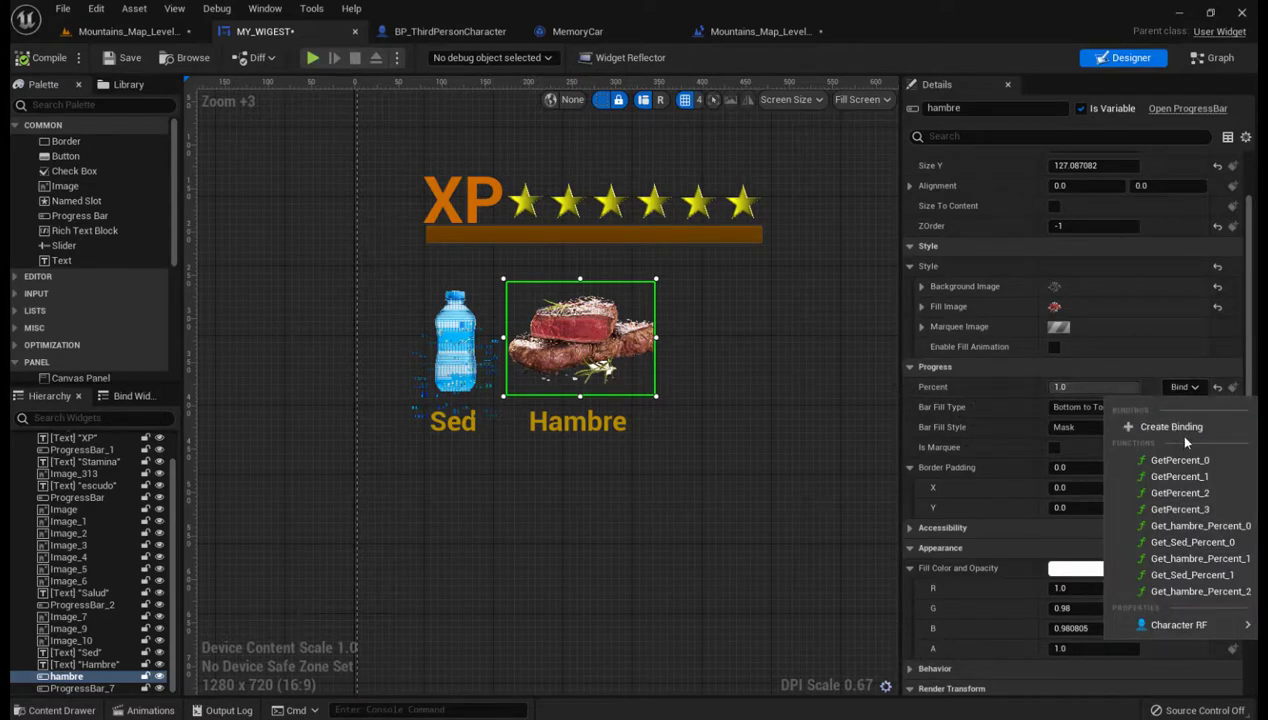
pyautogui.click(1170, 427)
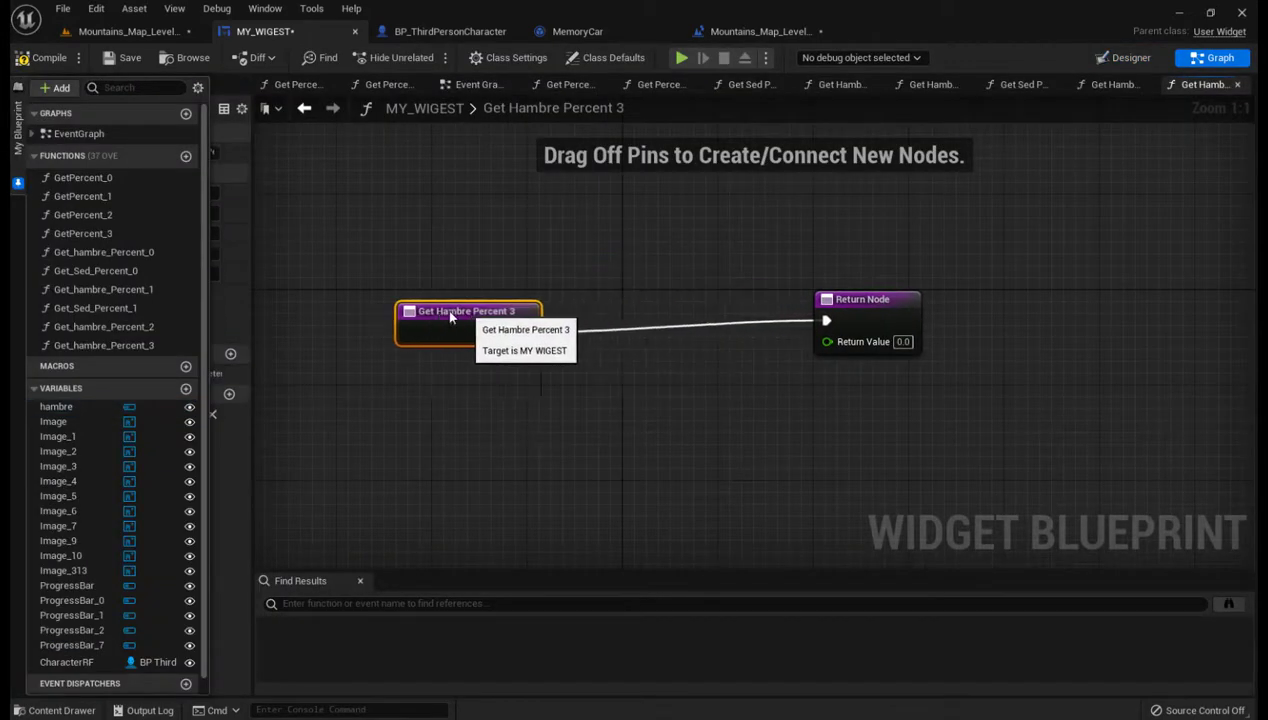
# Add a Cast To BP_ThirdPersonCharacter node after the Get Hambre Percent 3 entry node.
pyautogui.moveTo(690, 300); pyautogui.dragTo(388, 300)
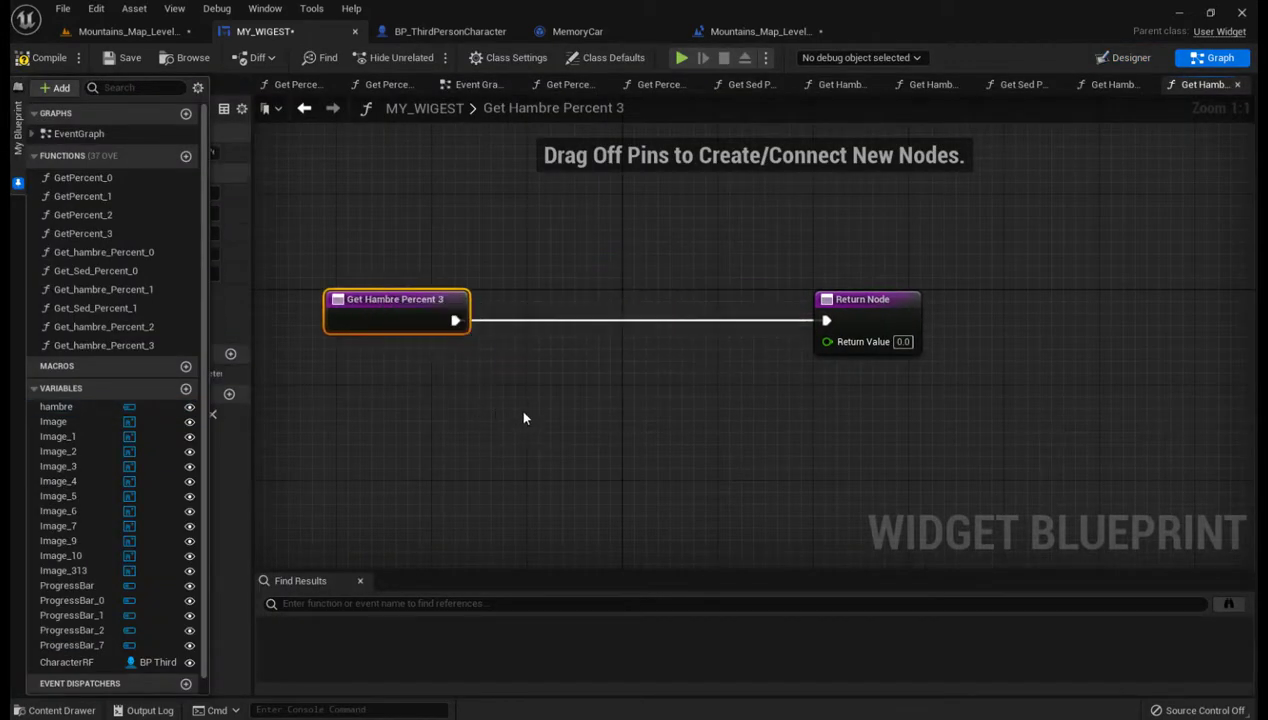
pyautogui.moveTo(455, 320); pyautogui.dragTo(500, 344)
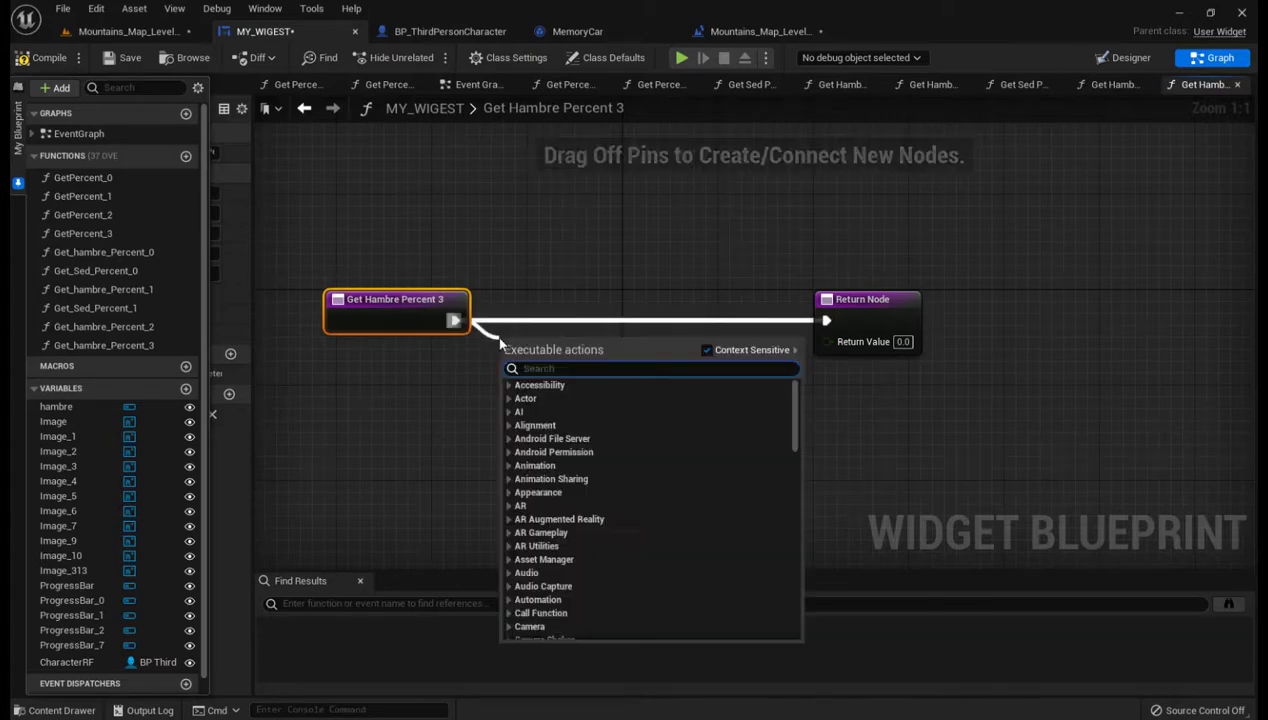
pyautogui.write('csta')
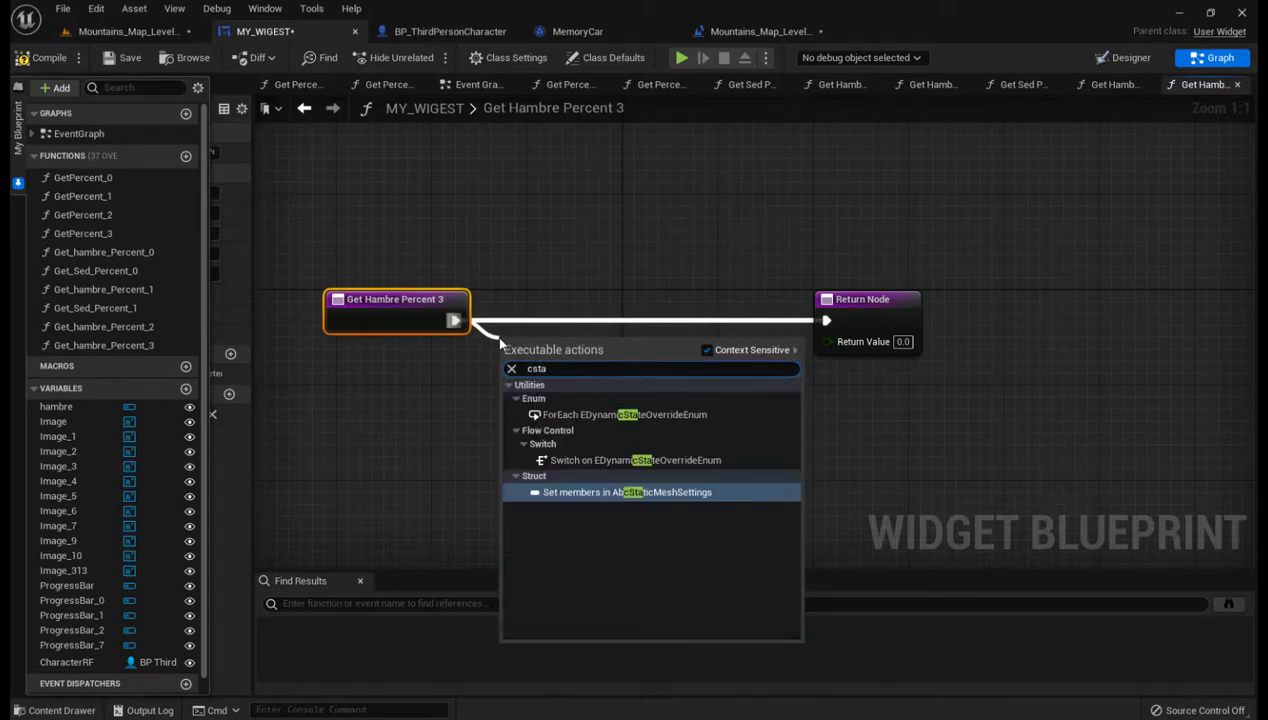
pyautogui.press('BackSpace')
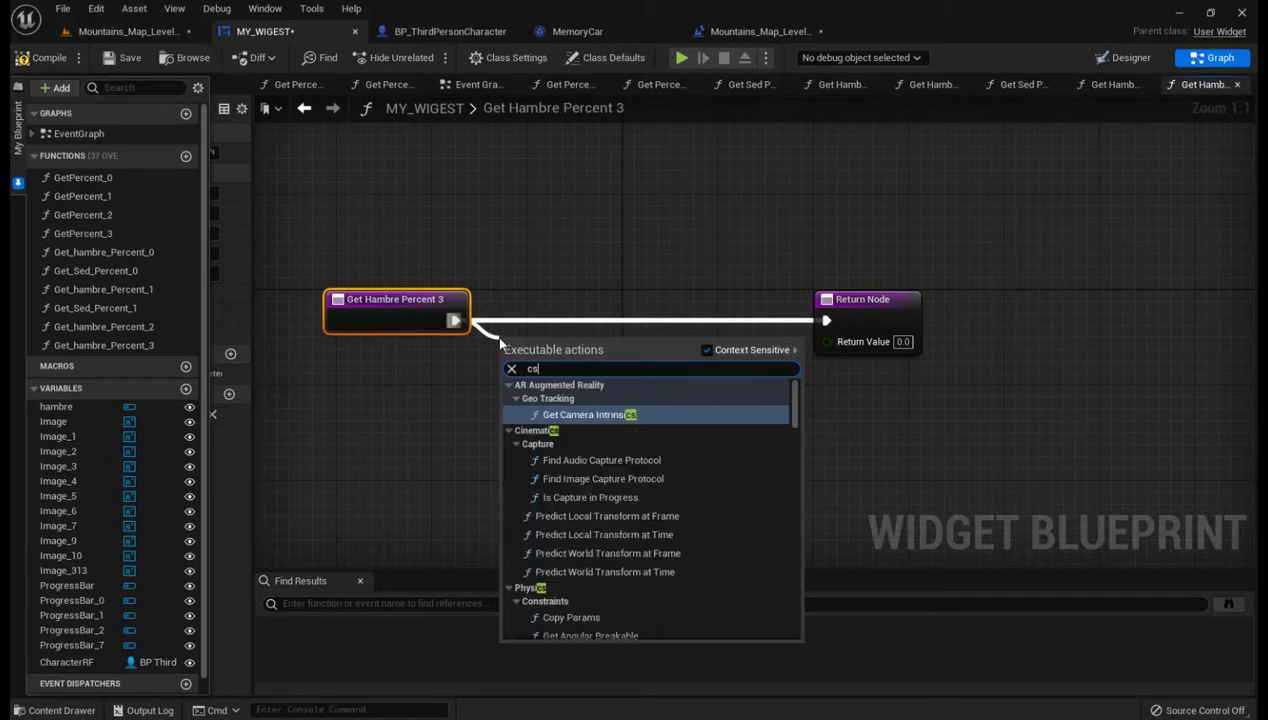
pyautogui.press('BackSpace')
pyautogui.write('ast')
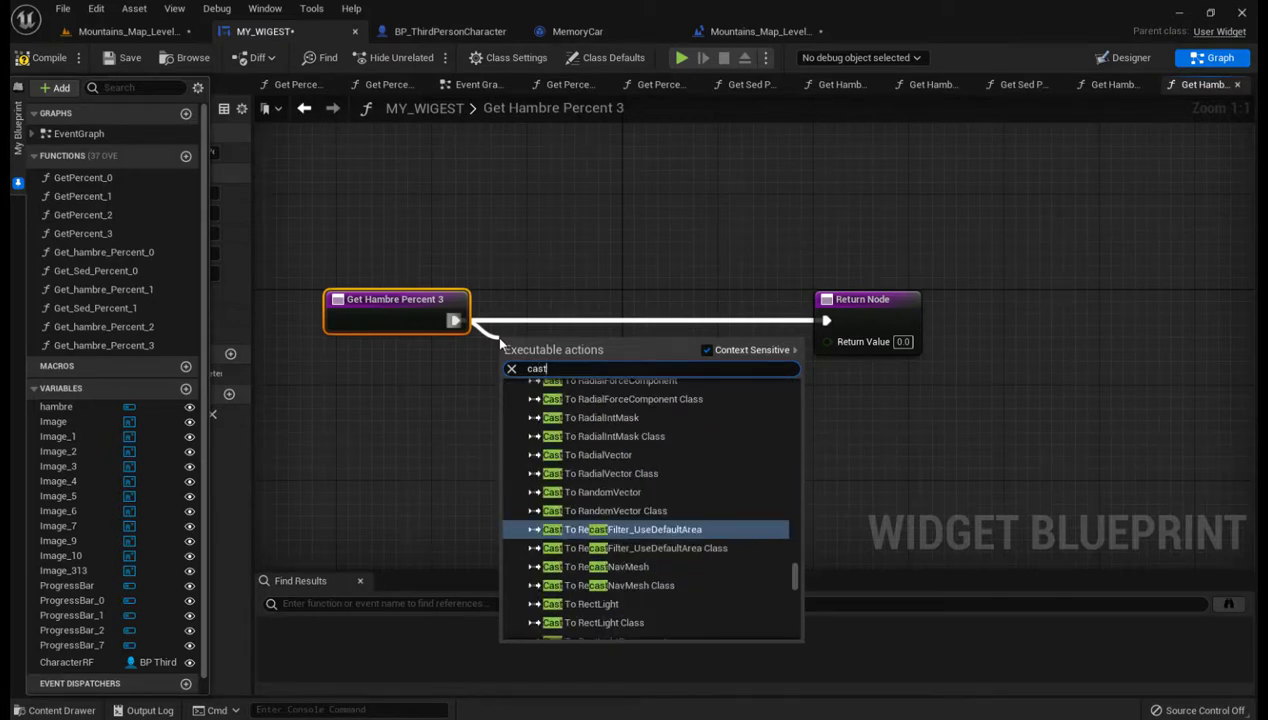
pyautogui.write('to')
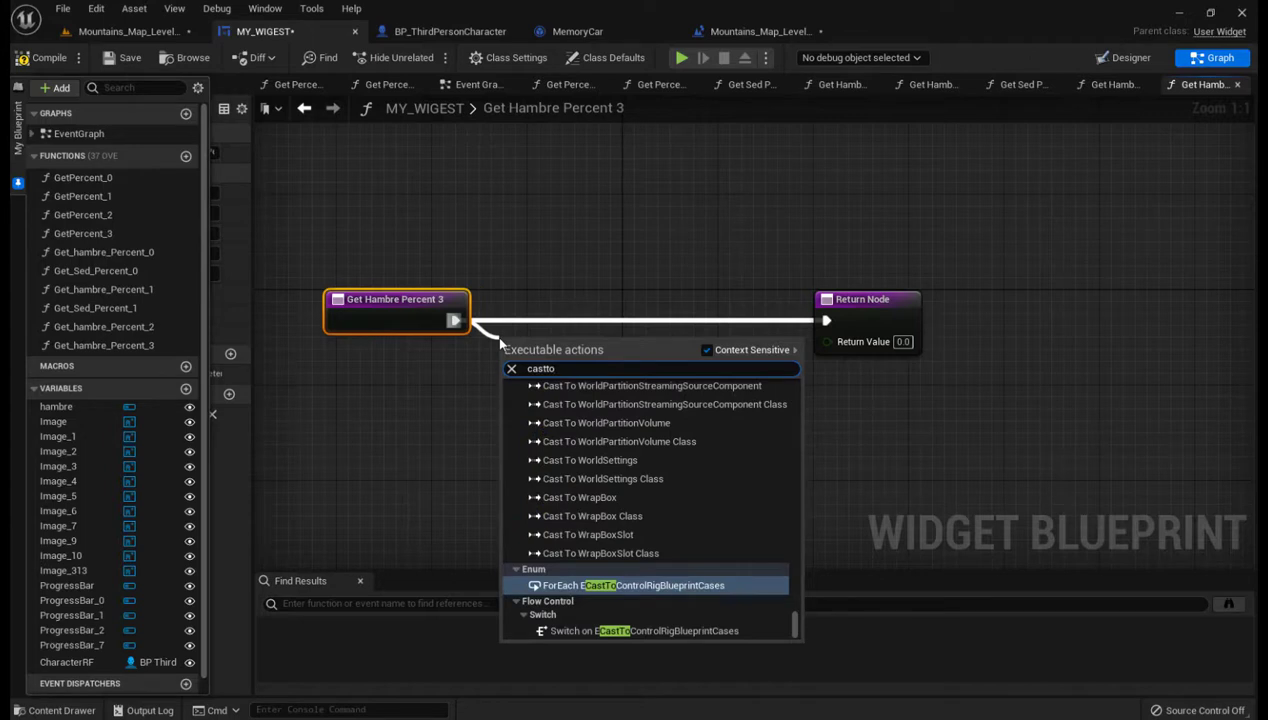
pyautogui.write('bp')
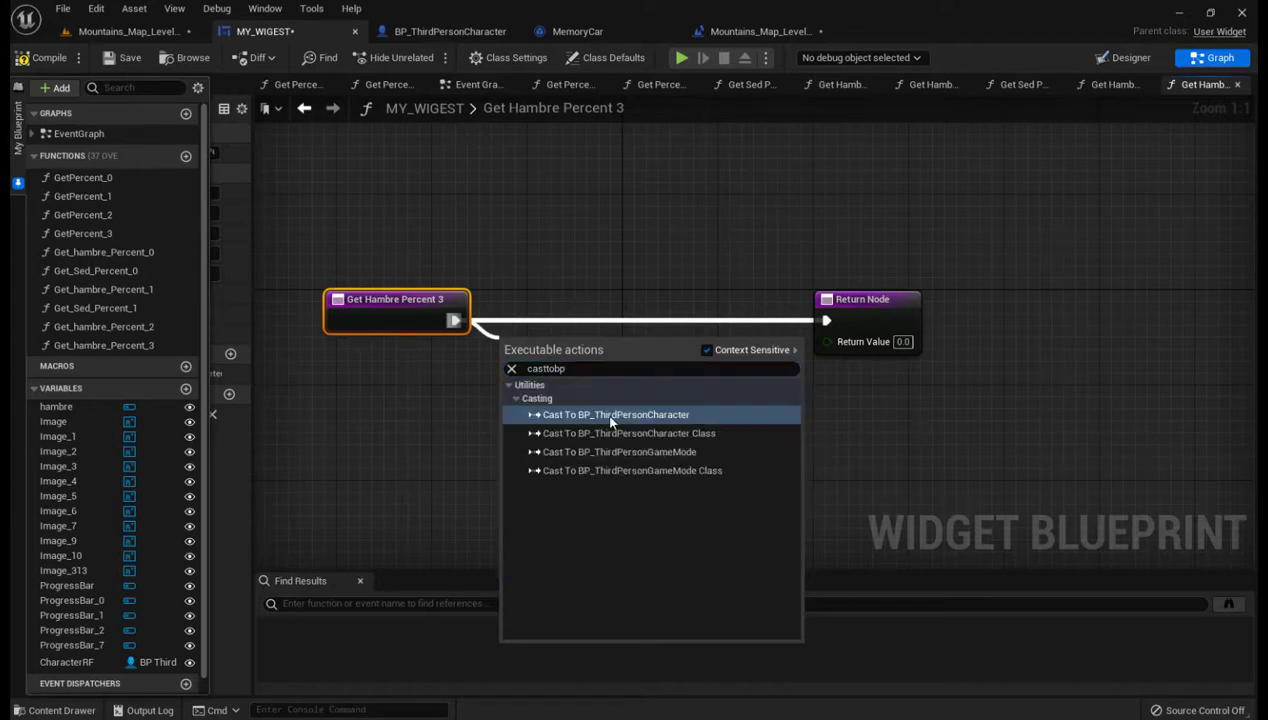
pyautogui.click(611, 421)
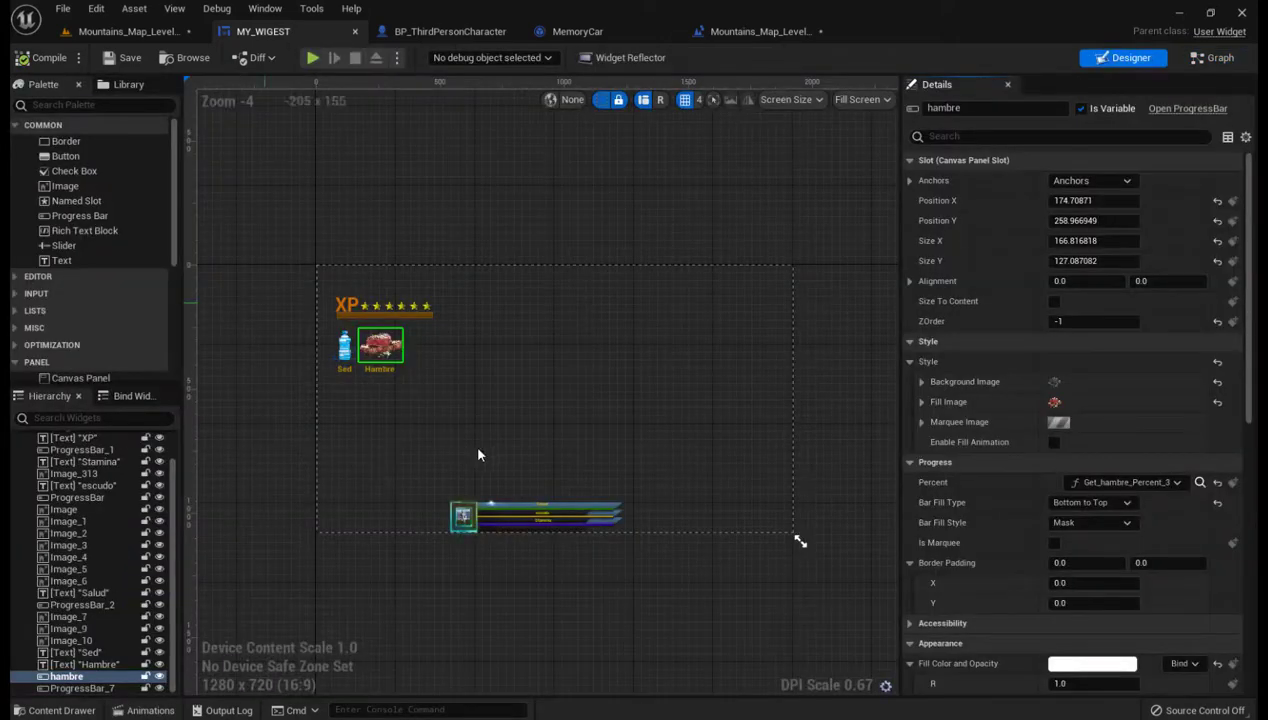
# Select the Sed water-bottle progress bar and inspect its Fill Image size and tint settings.
pyautogui.scroll(3, 389, 426)
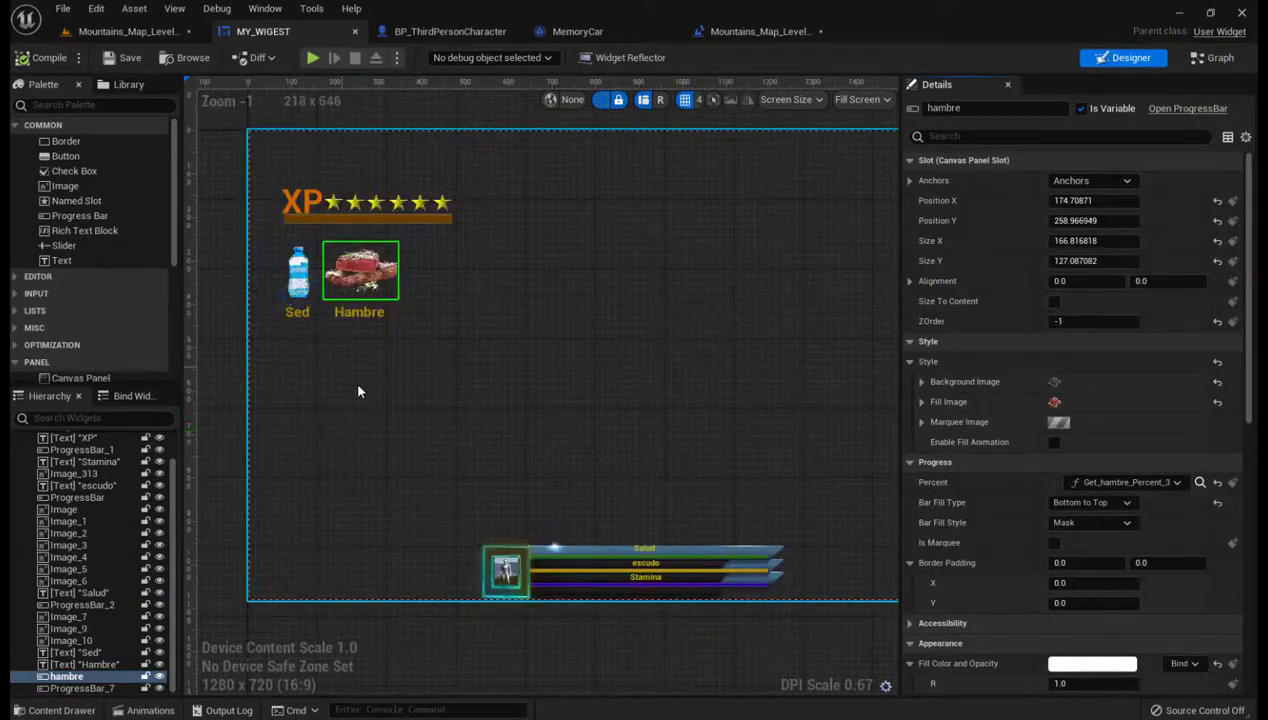
pyautogui.moveTo(354, 379); pyautogui.dragTo(410, 420, button='right')
pyautogui.click(360, 325)
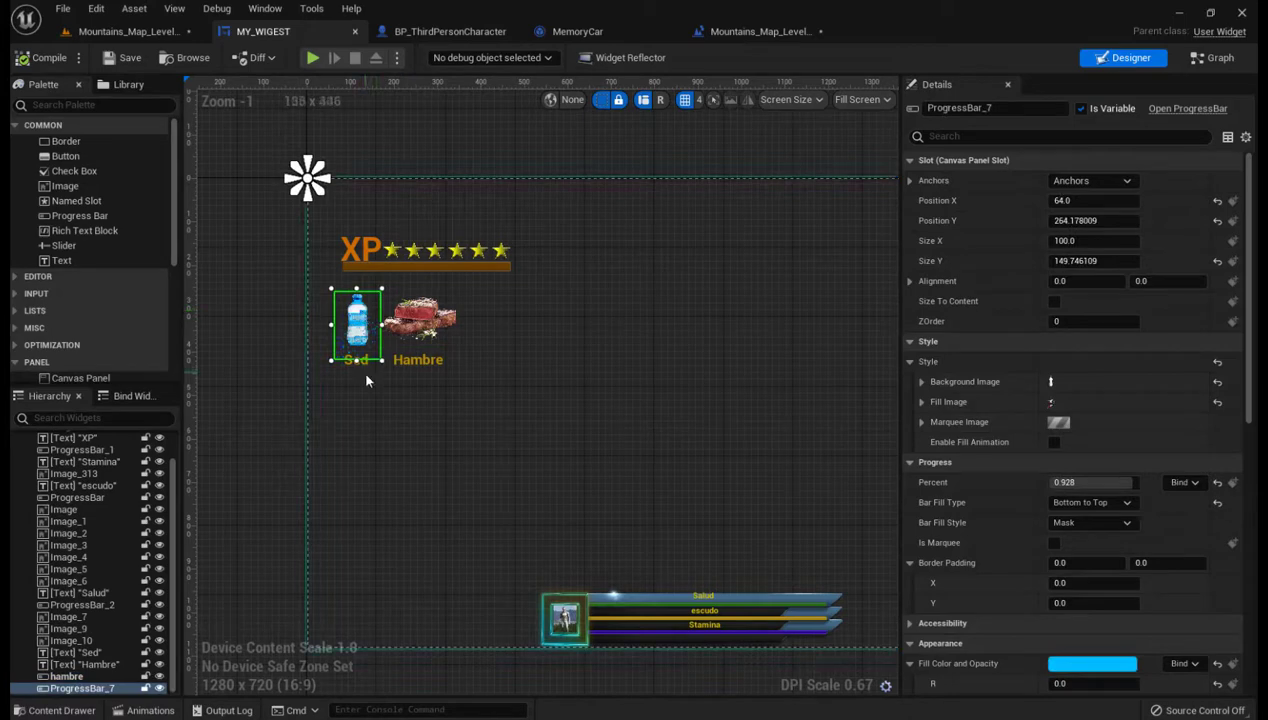
pyautogui.scroll(5, 363, 368)
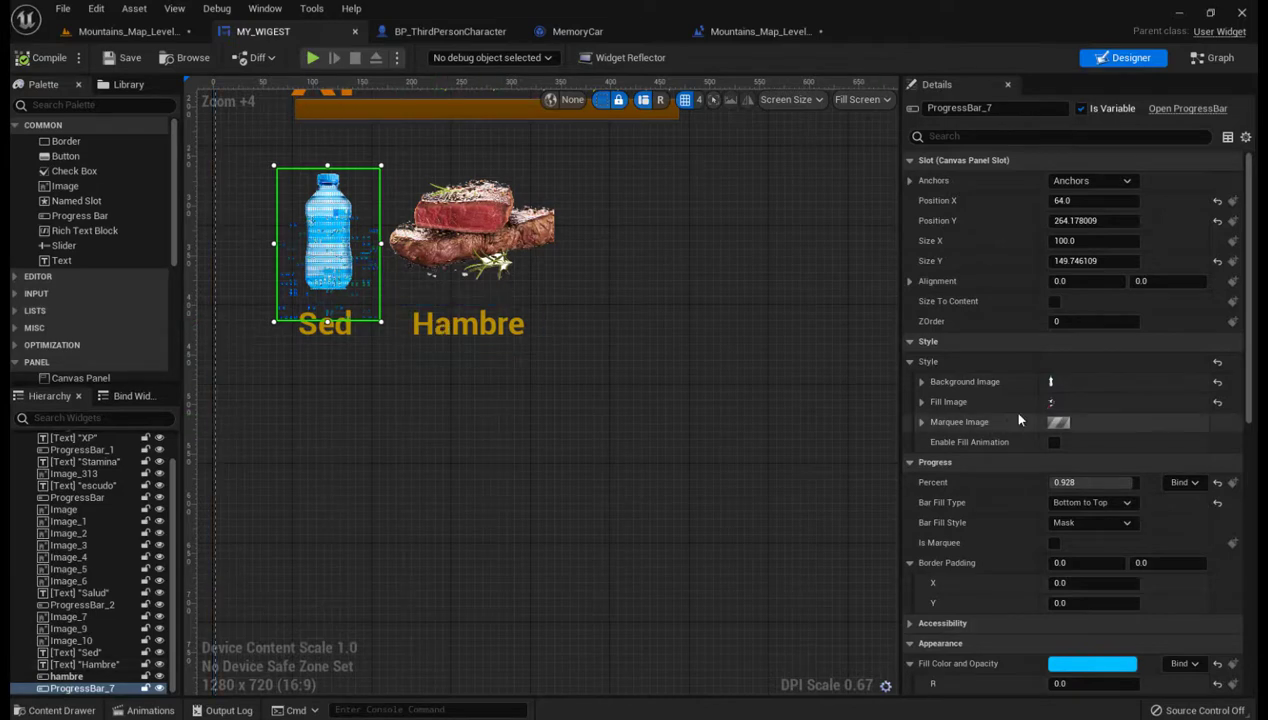
pyautogui.click(921, 402)
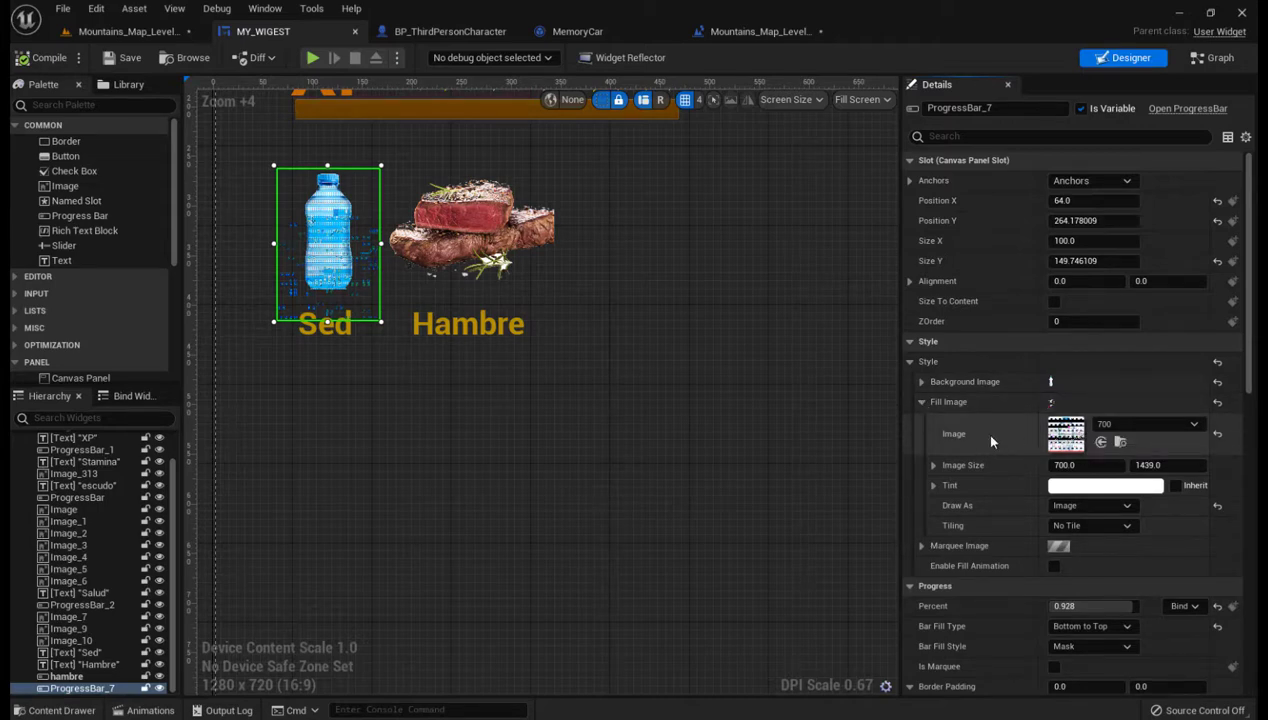
pyautogui.scroll(-3, 991, 441)
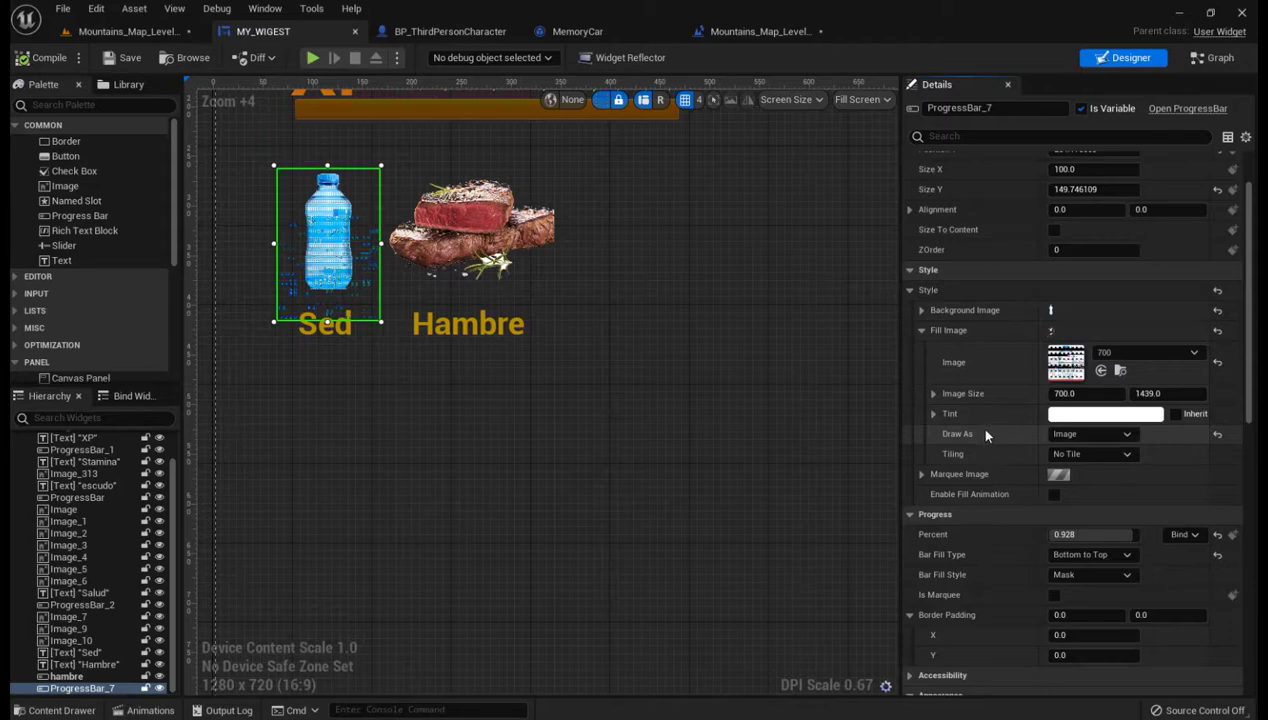
pyautogui.click(933, 394)
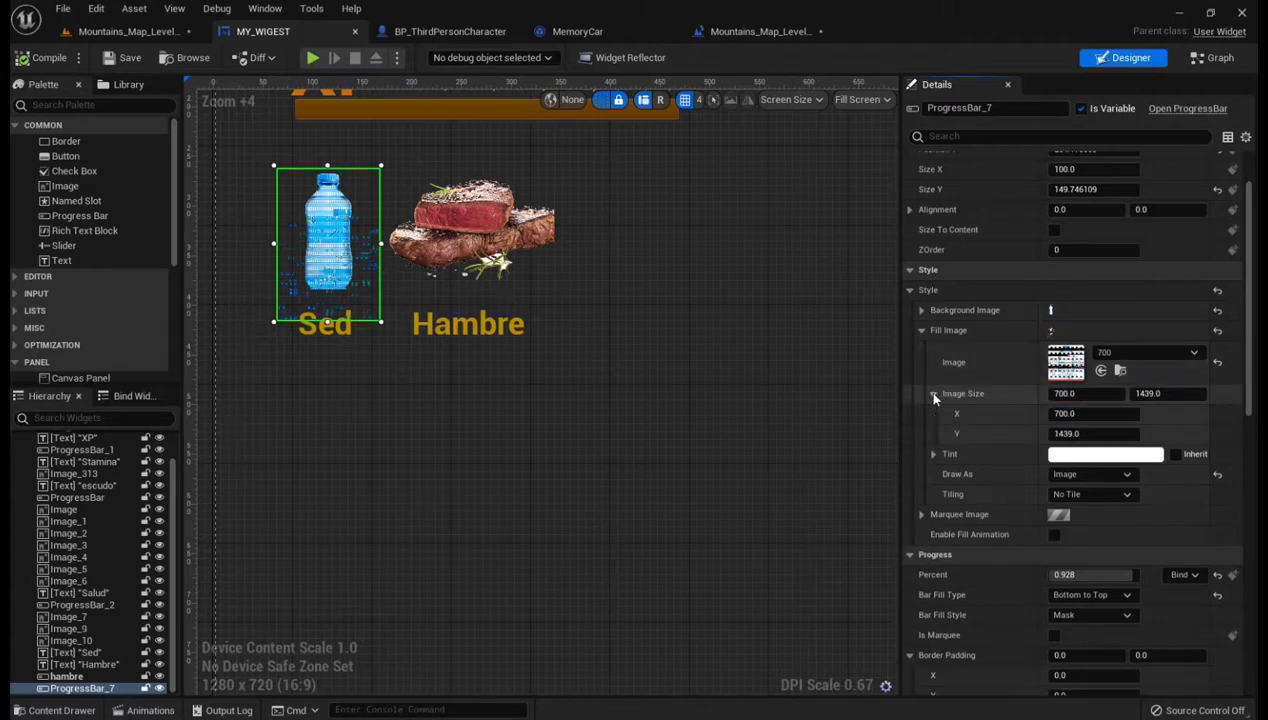
pyautogui.click(933, 395)
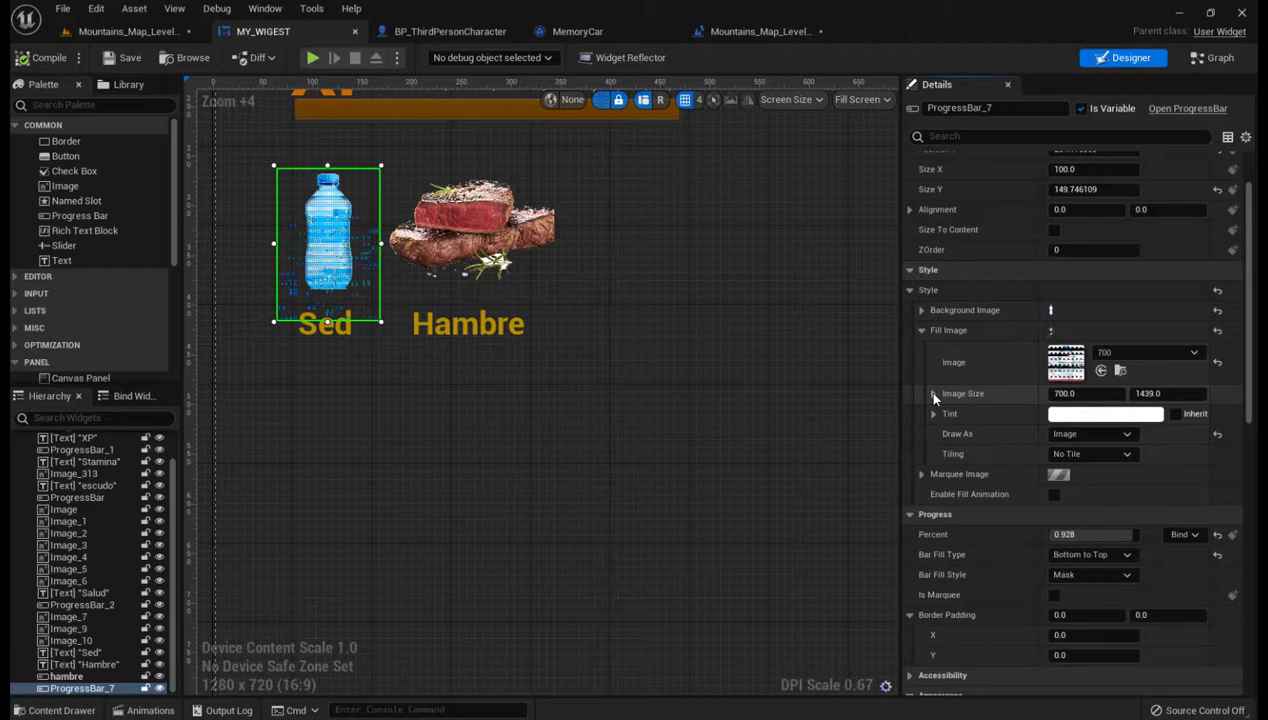
pyautogui.click(933, 414)
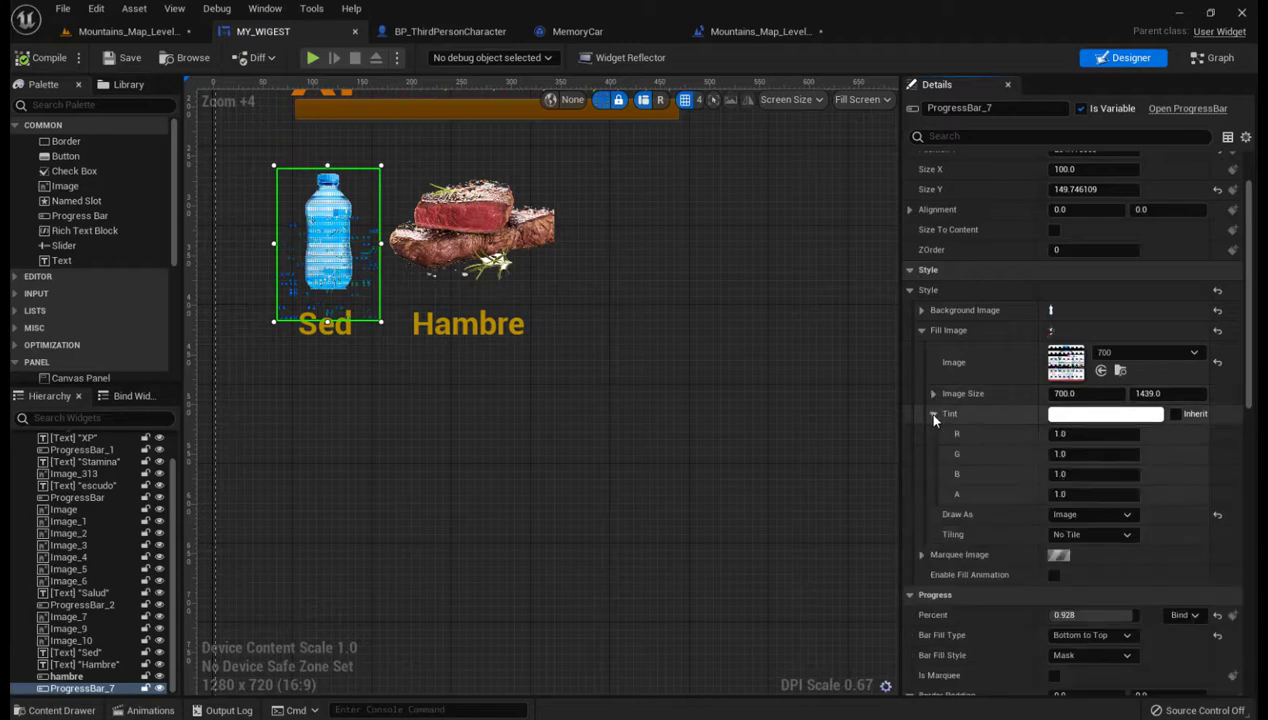
pyautogui.click(933, 414)
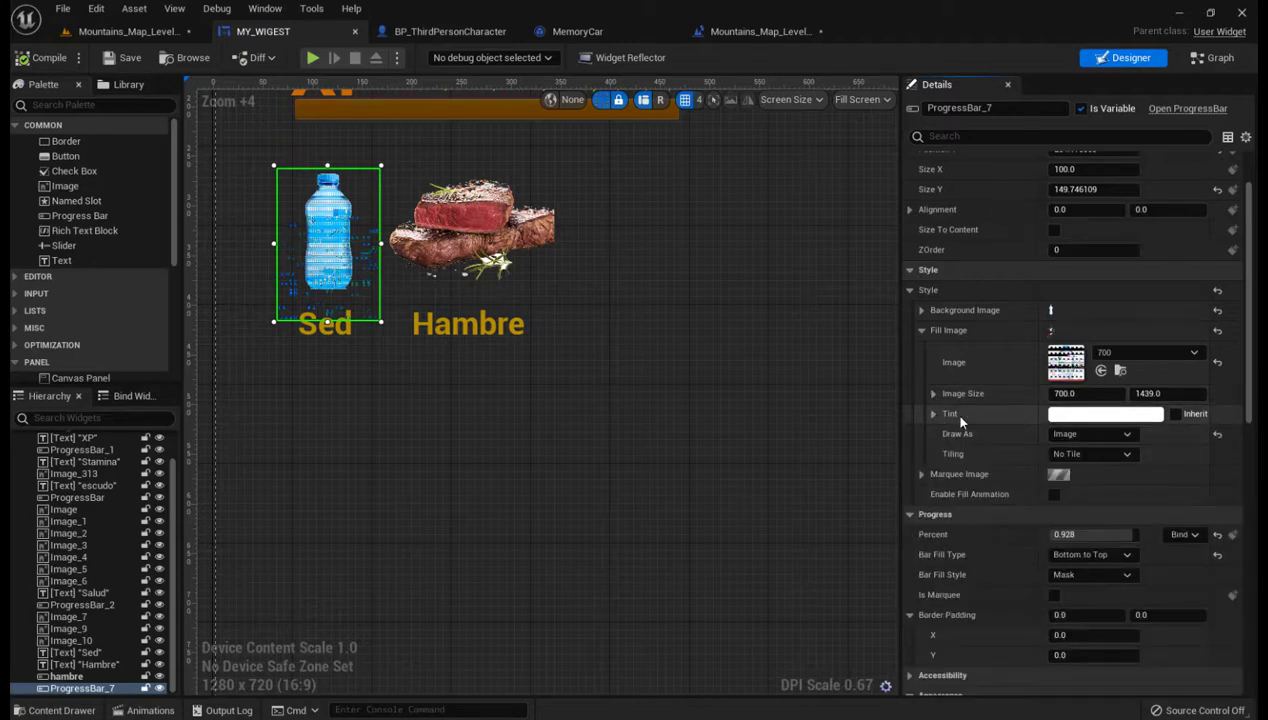
# Inspect the Sed bar's Background Image settings.
pyautogui.scroll(-2, 960, 422)
pyautogui.scroll(-3, 960, 422)
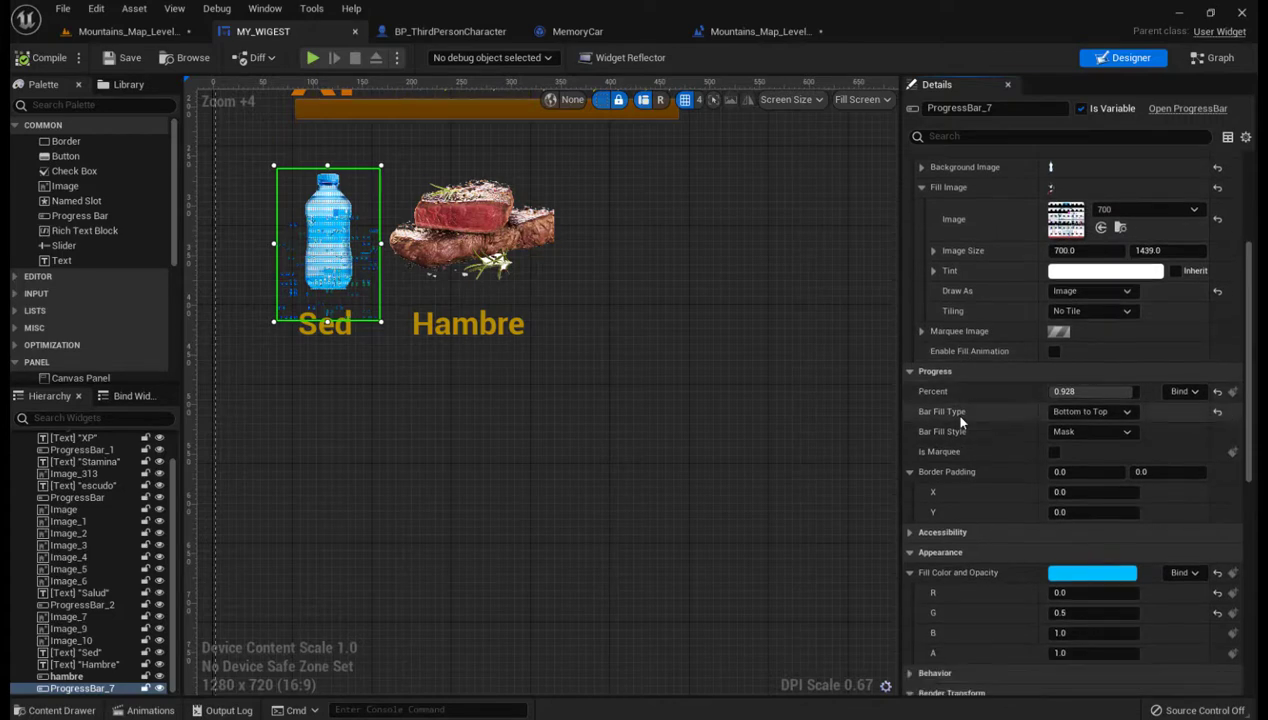
pyautogui.scroll(2, 960, 422)
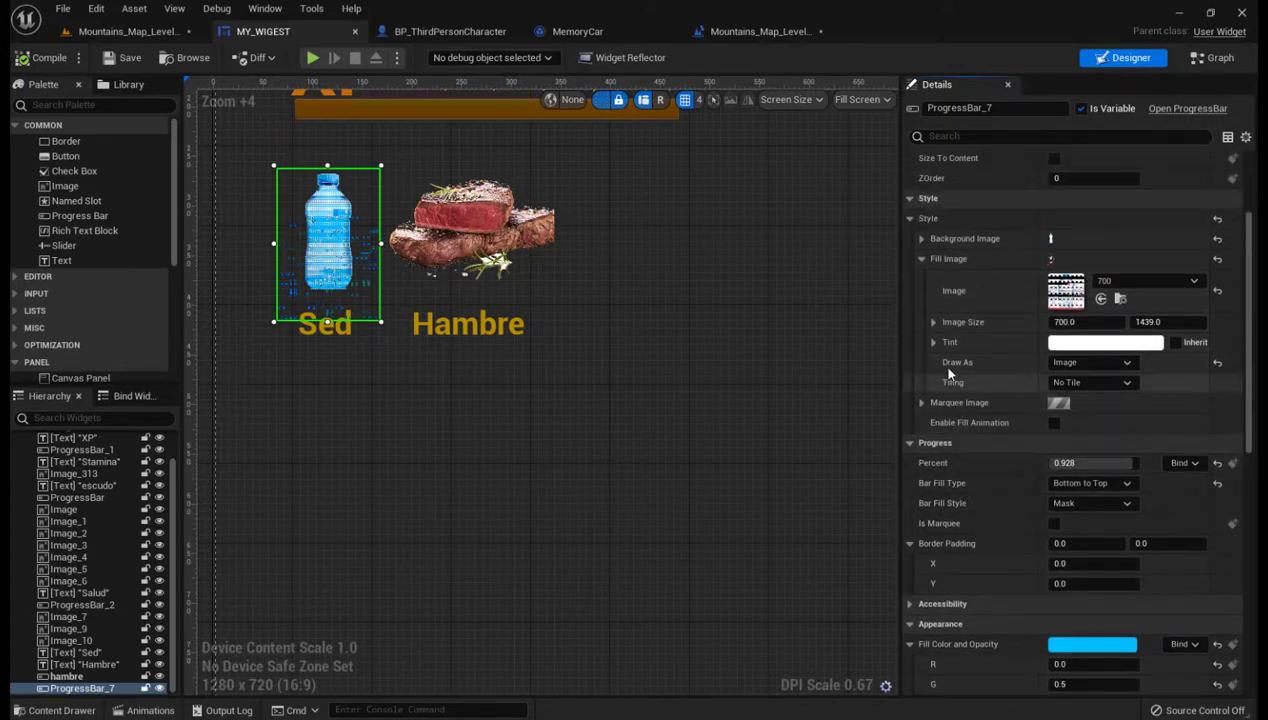
pyautogui.scroll(3, 970, 340)
pyautogui.scroll(2, 975, 338)
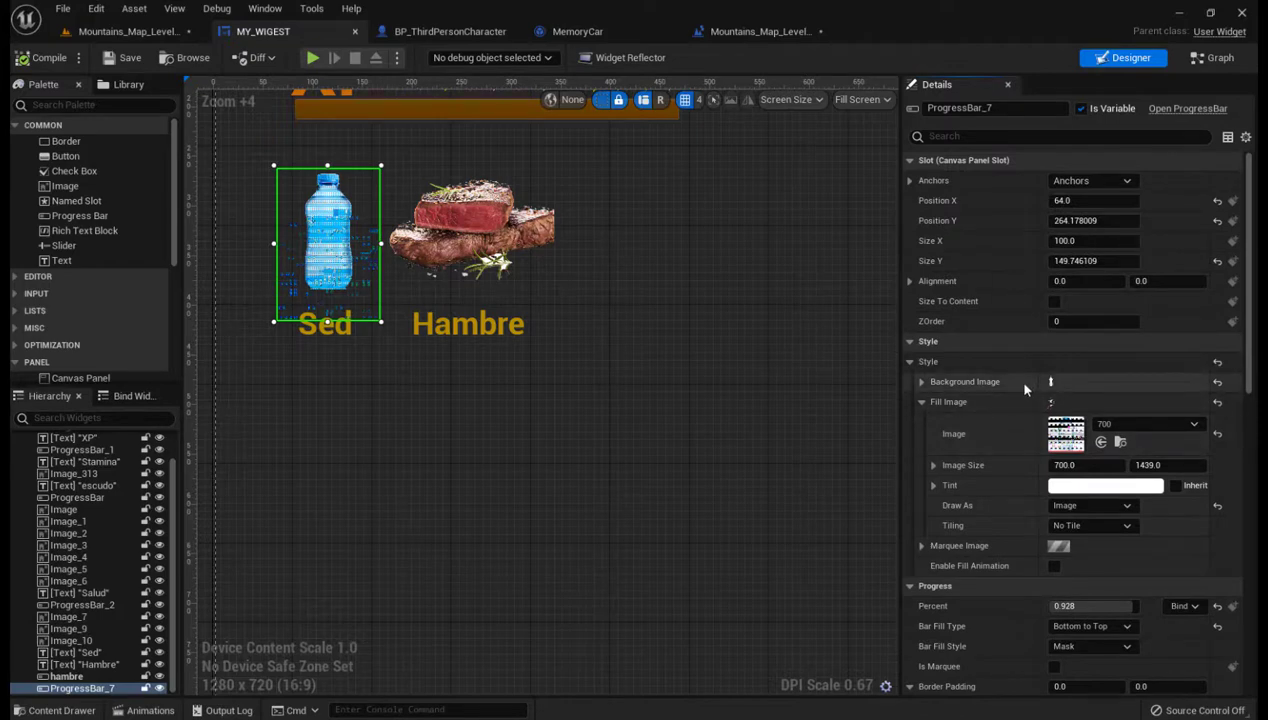
pyautogui.click(922, 383)
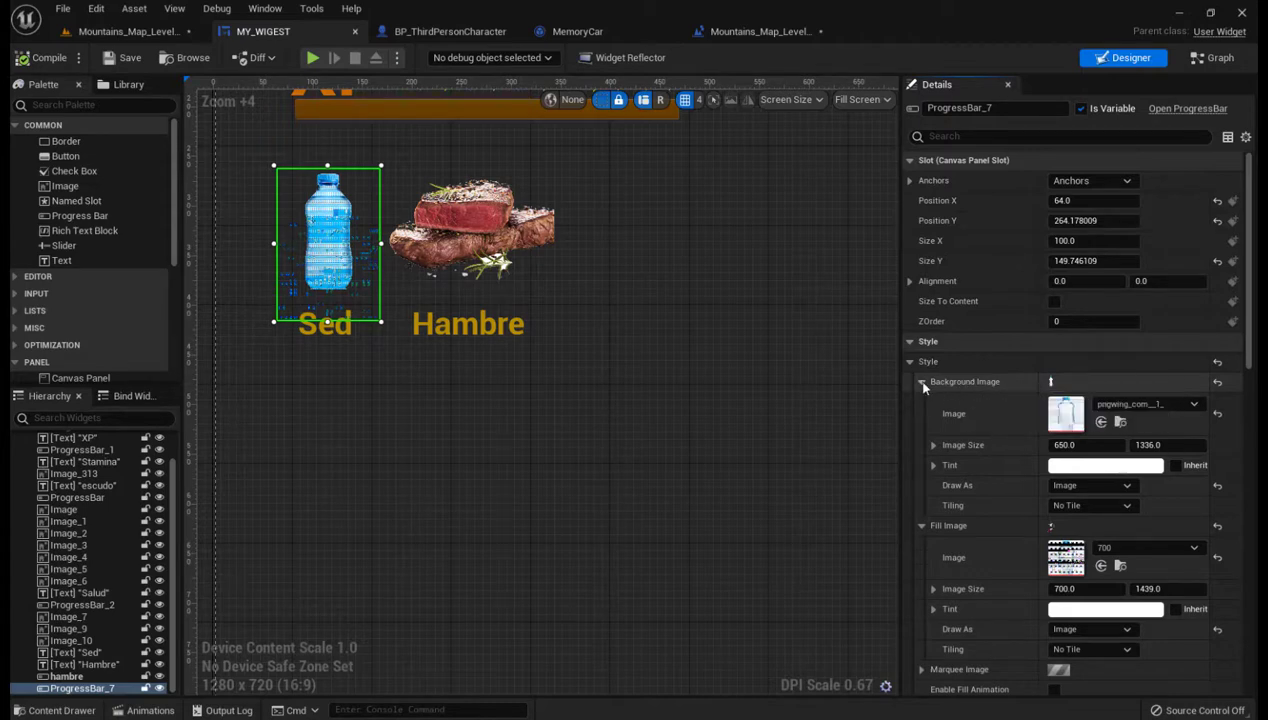
pyautogui.click(922, 384)
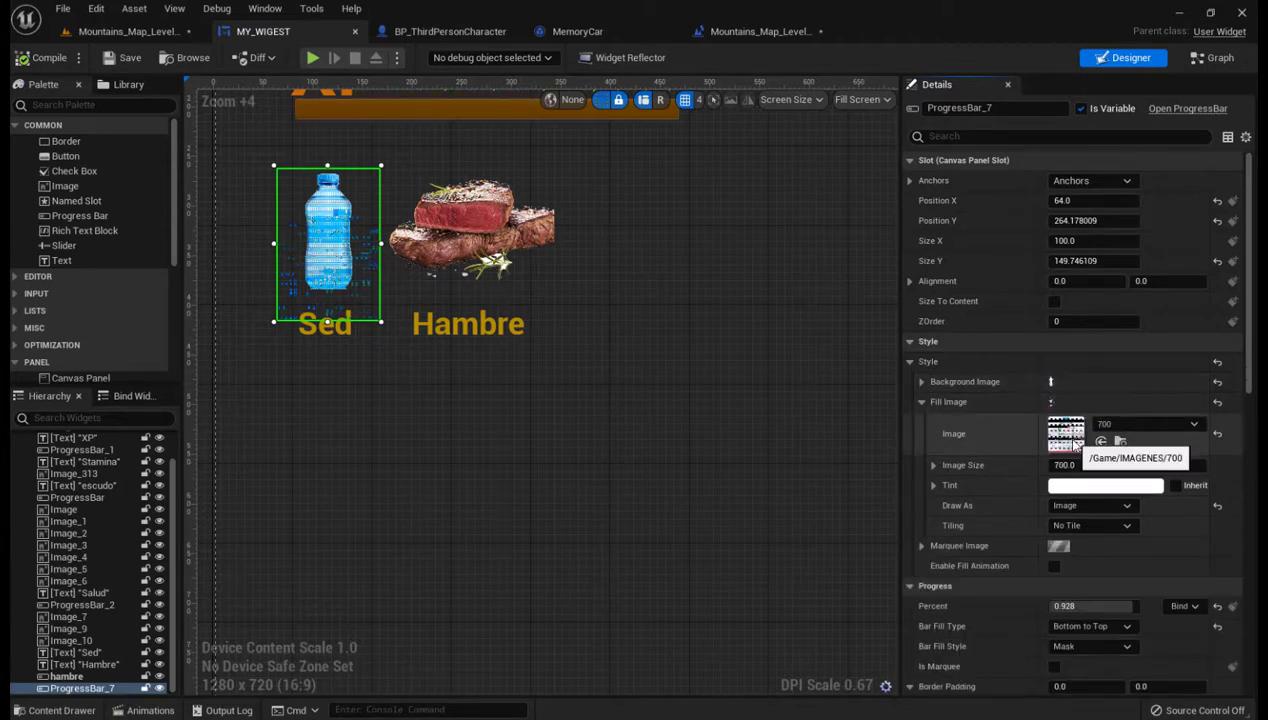
# Select the 800 bottle texture in the Content Drawer's IMAGENES folder, then return to MY_WIGEST.
pyautogui.hotkey('ctrl', 'space')
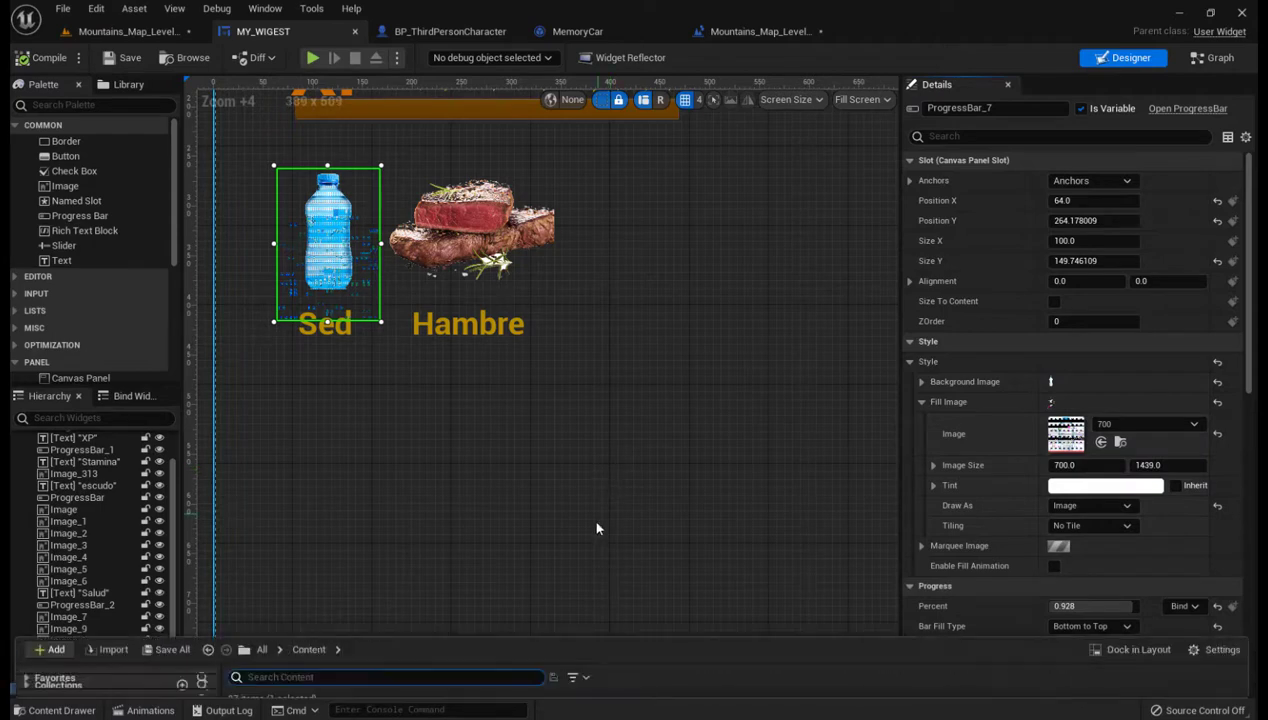
pyautogui.hotkey('ctrl', 'space')
pyautogui.click(117, 31)
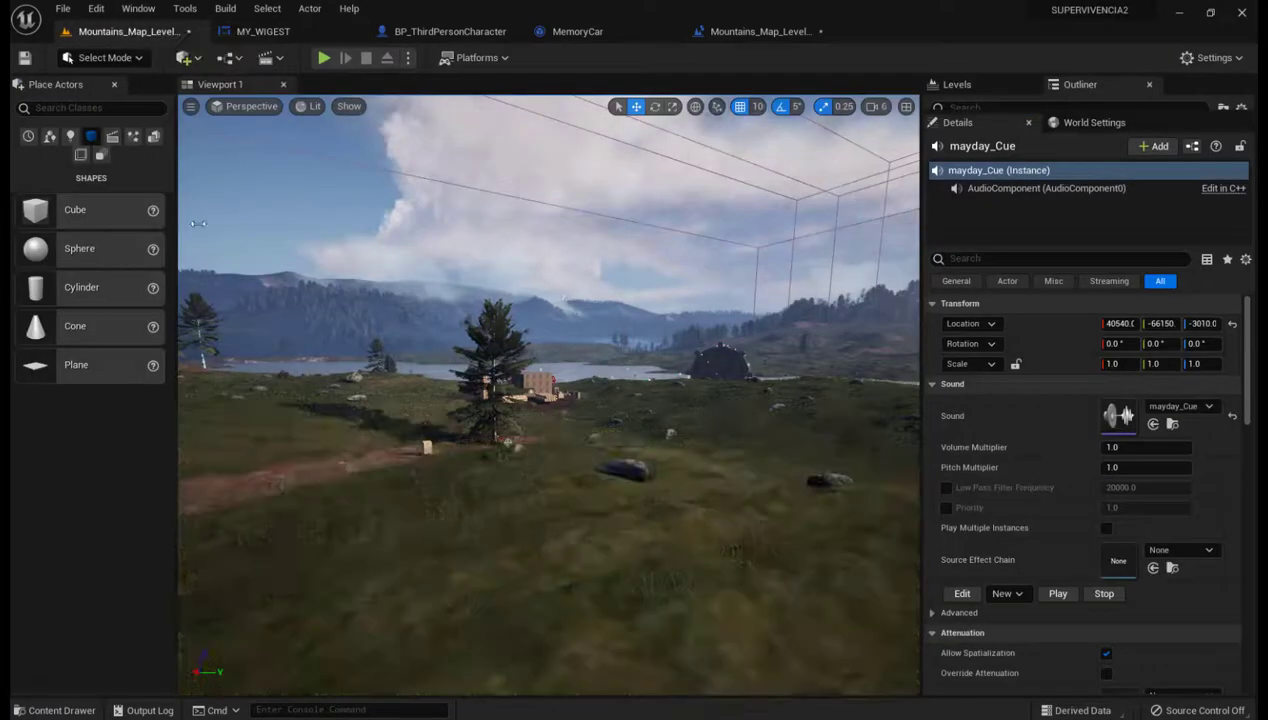
pyautogui.hotkey('ctrl', 'space')
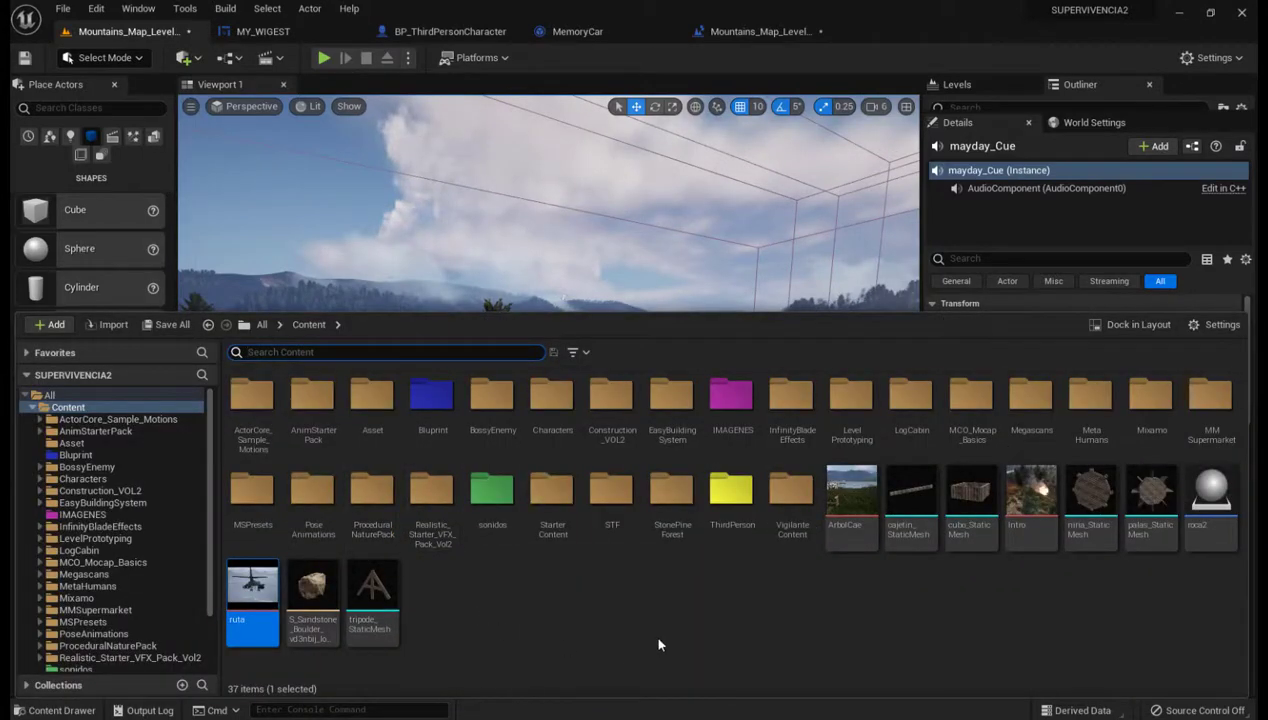
pyautogui.doubleClick(735, 405)
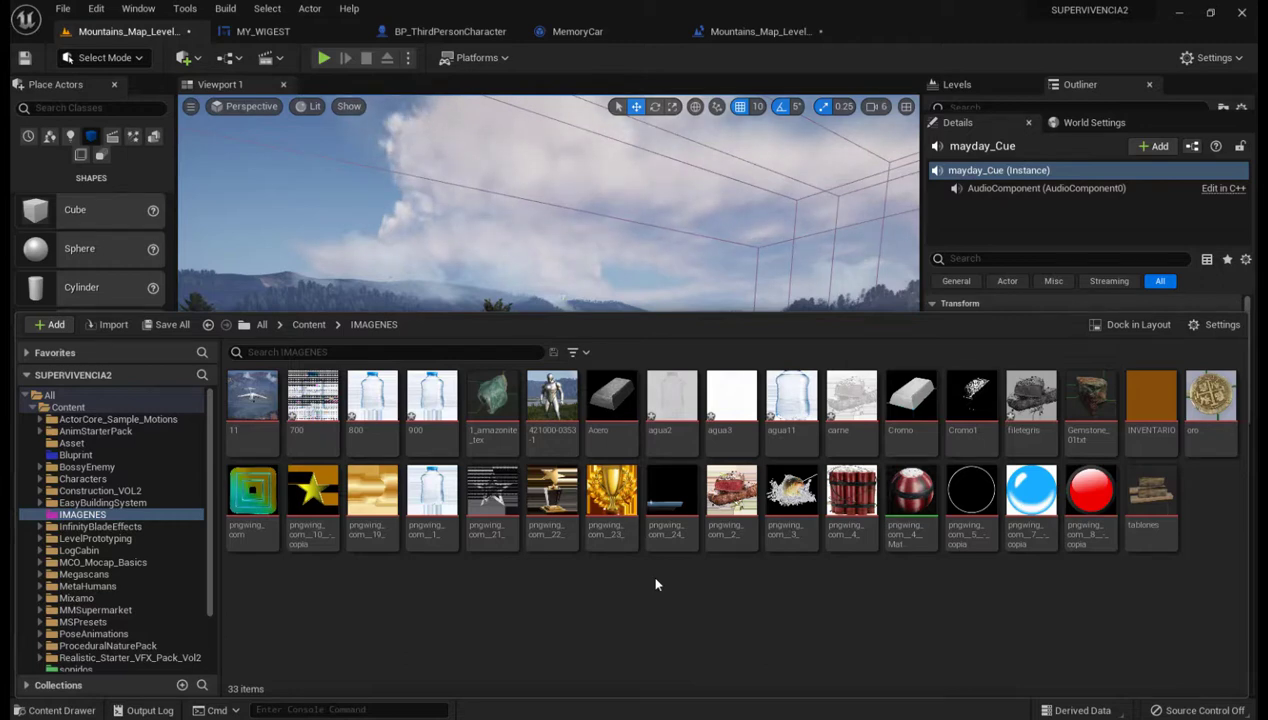
pyautogui.click(317, 399)
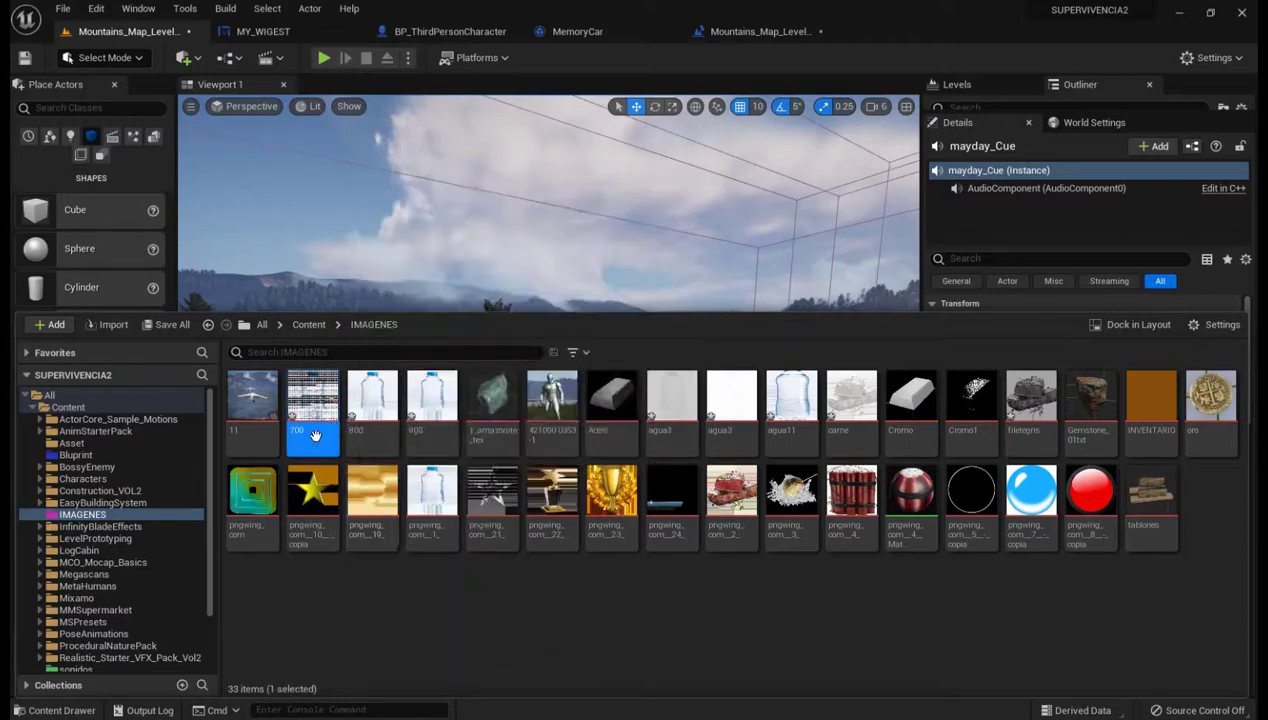
pyautogui.click(370, 412)
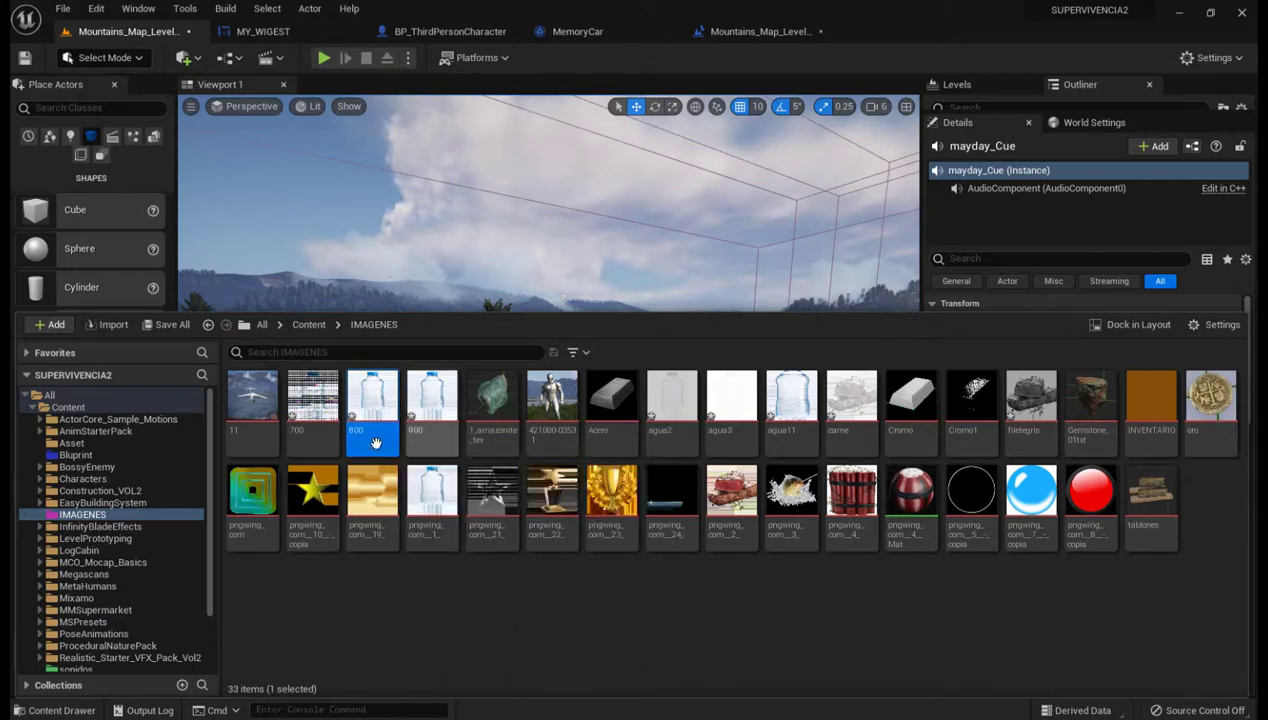
pyautogui.click(266, 31)
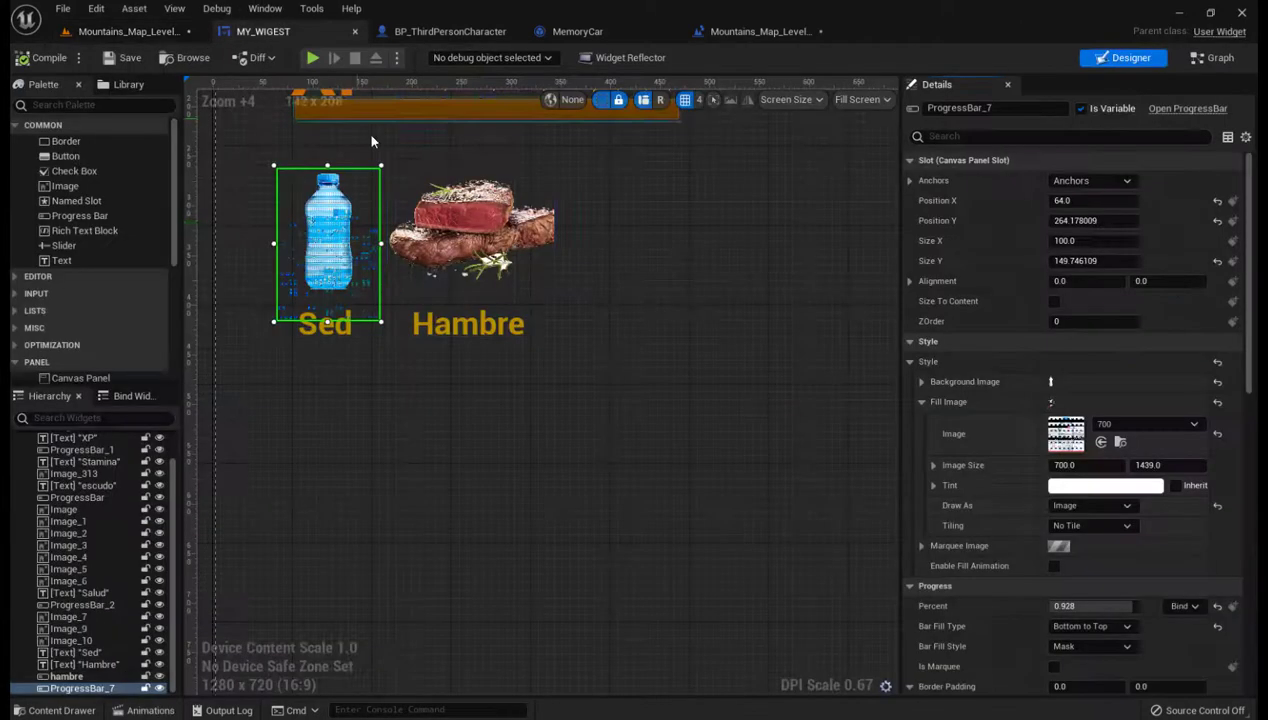
# Set the Sed bar's Fill Image to the 800 texture and its Percent to 1.0.
pyautogui.click(1101, 443)
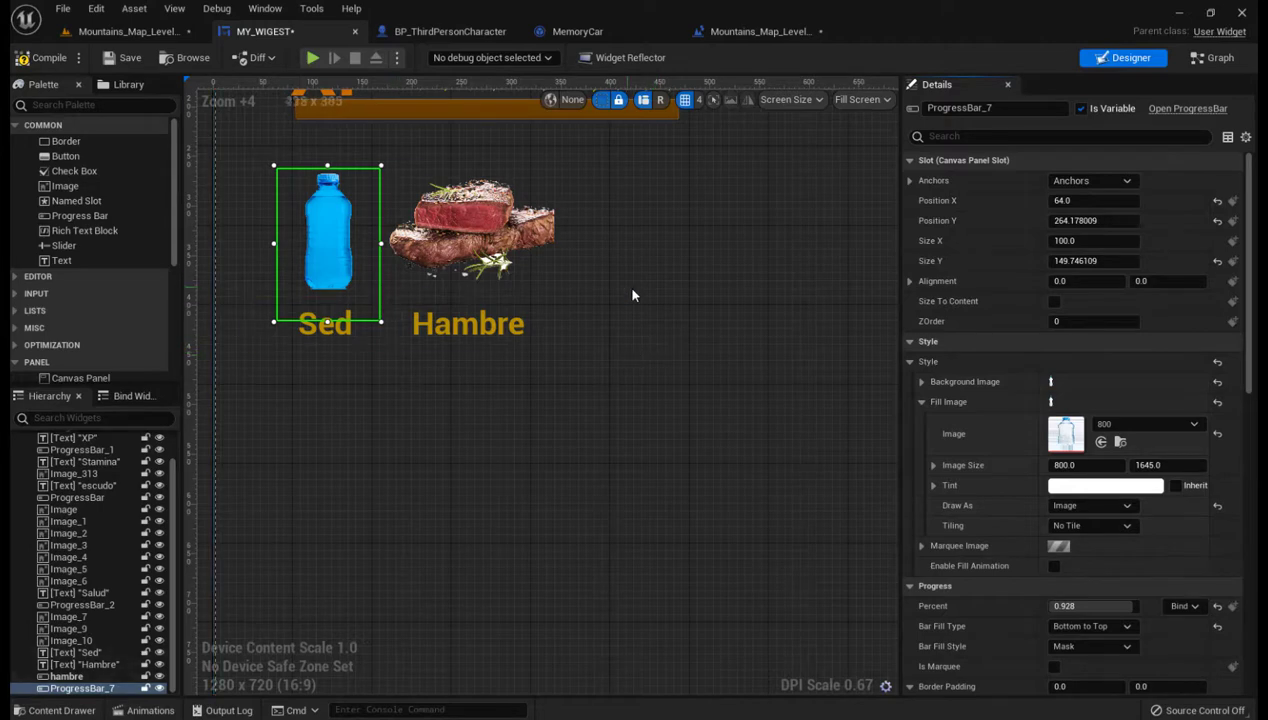
pyautogui.click(921, 401)
pyautogui.click(910, 362)
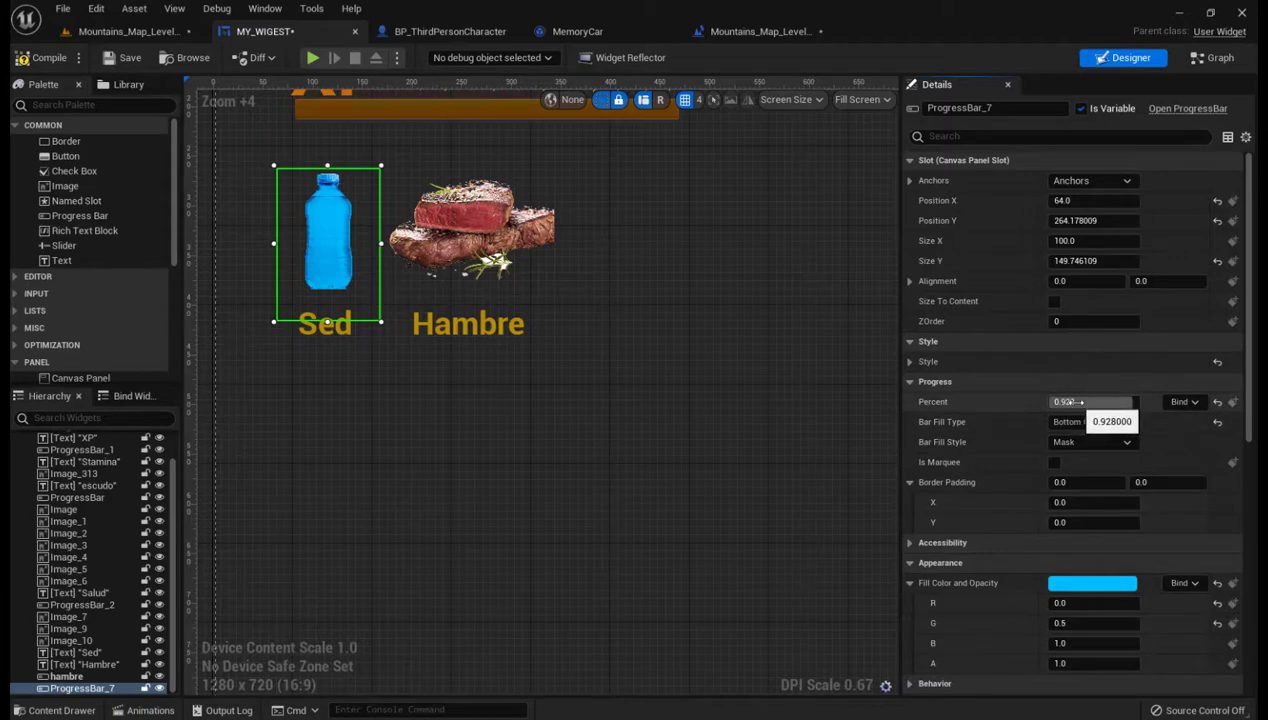
pyautogui.moveTo(1070, 401); pyautogui.dragTo(1110, 401)
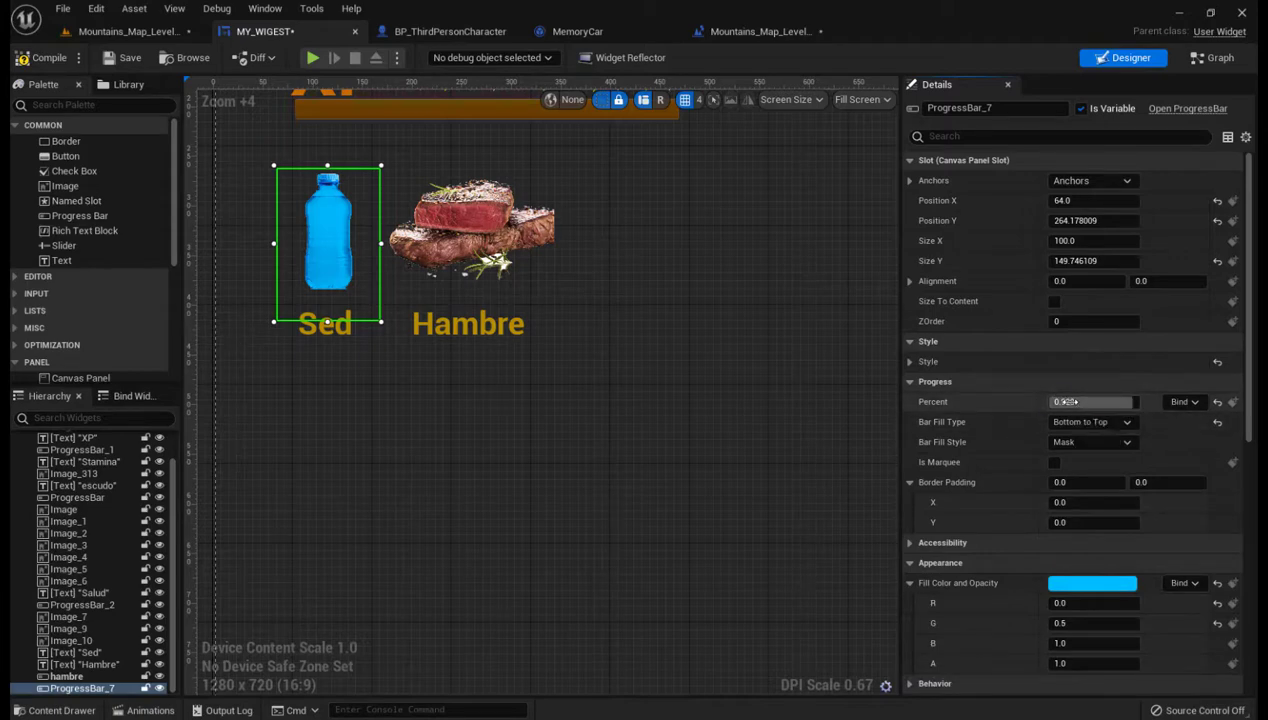
pyautogui.click(1187, 401)
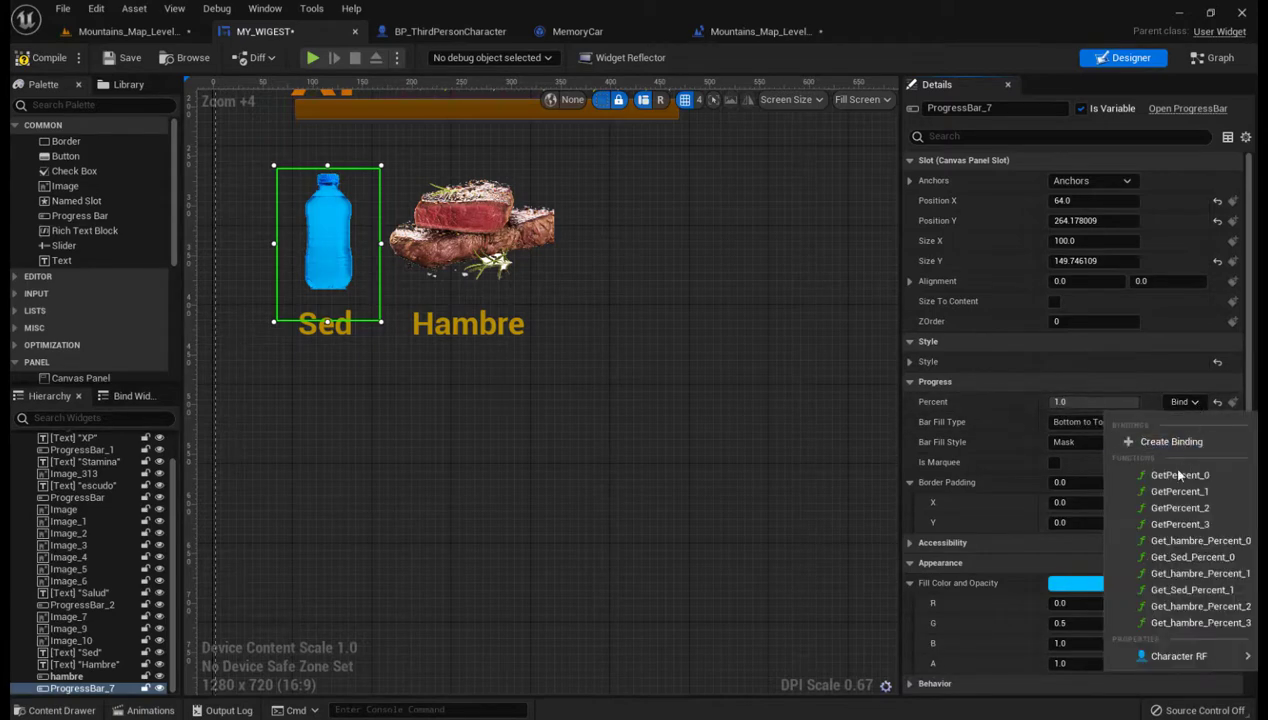
# Create the Get Percent 4 binding with the Cast and Get Player Character nodes copied from Get Hambre Percent 3.
pyautogui.click(1160, 441)
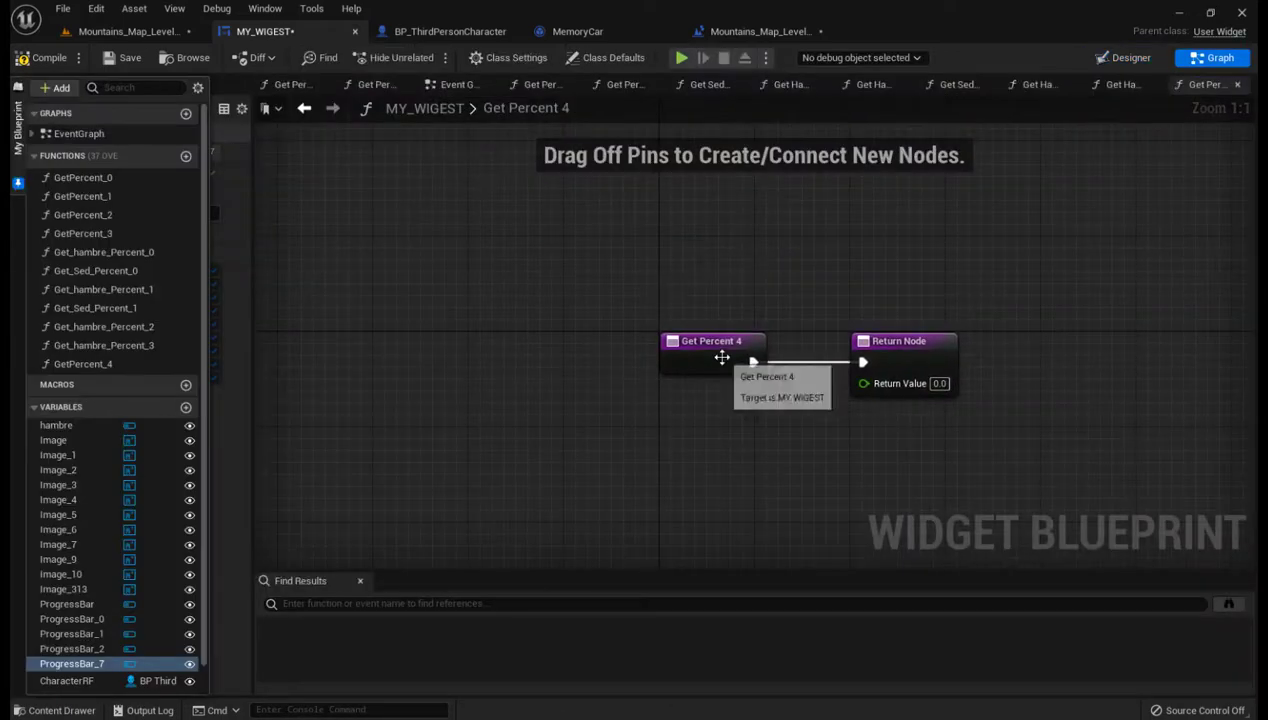
pyautogui.moveTo(723, 361); pyautogui.dragTo(507, 365)
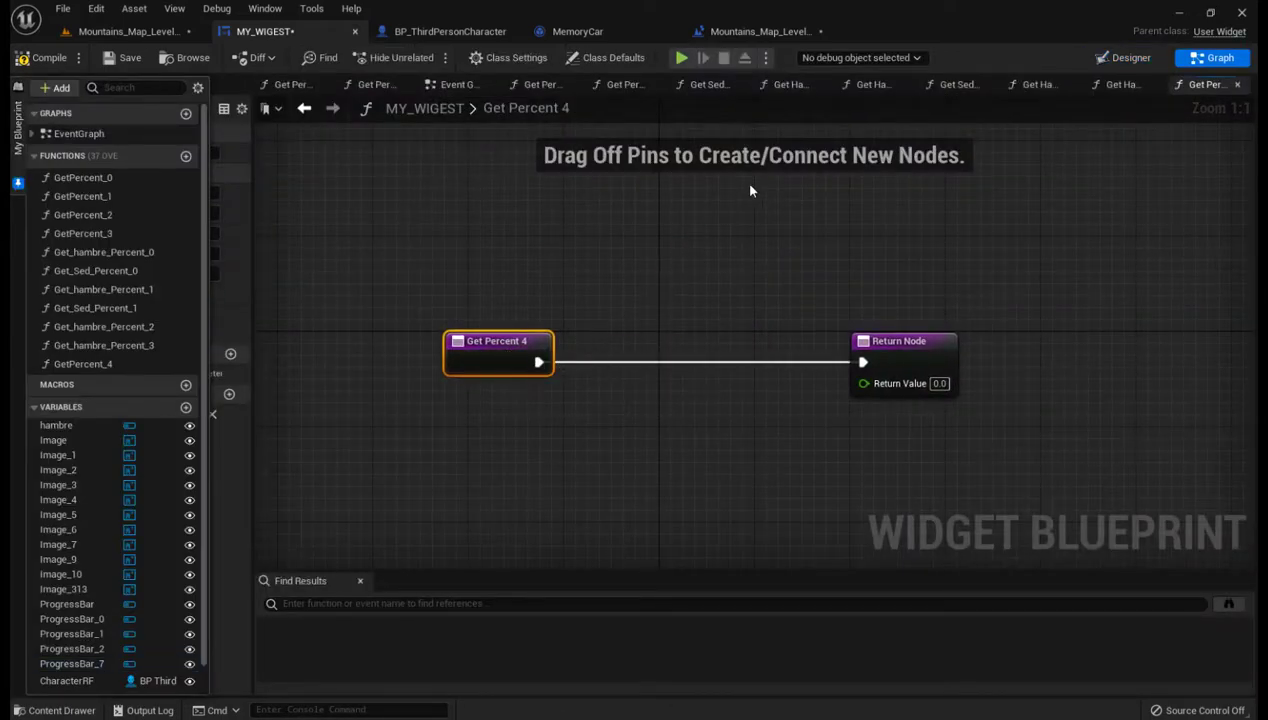
pyautogui.click(1120, 85)
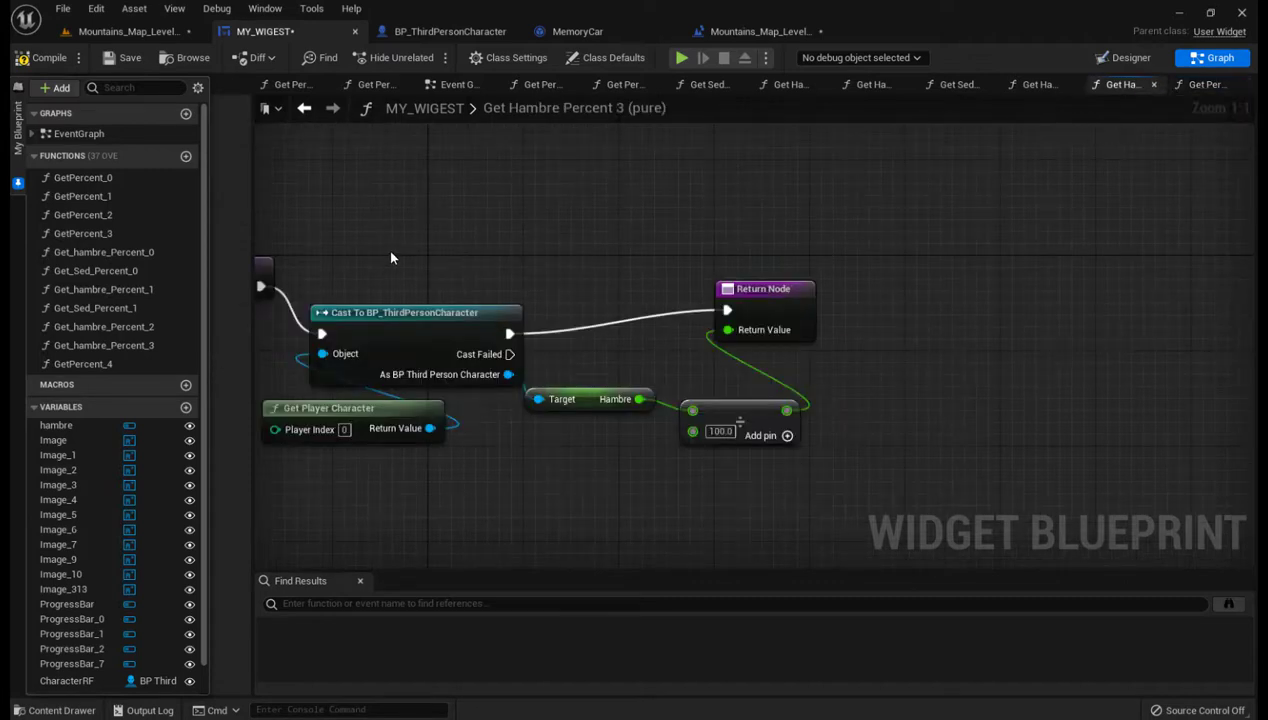
pyautogui.moveTo(387, 262); pyautogui.dragTo(364, 457)
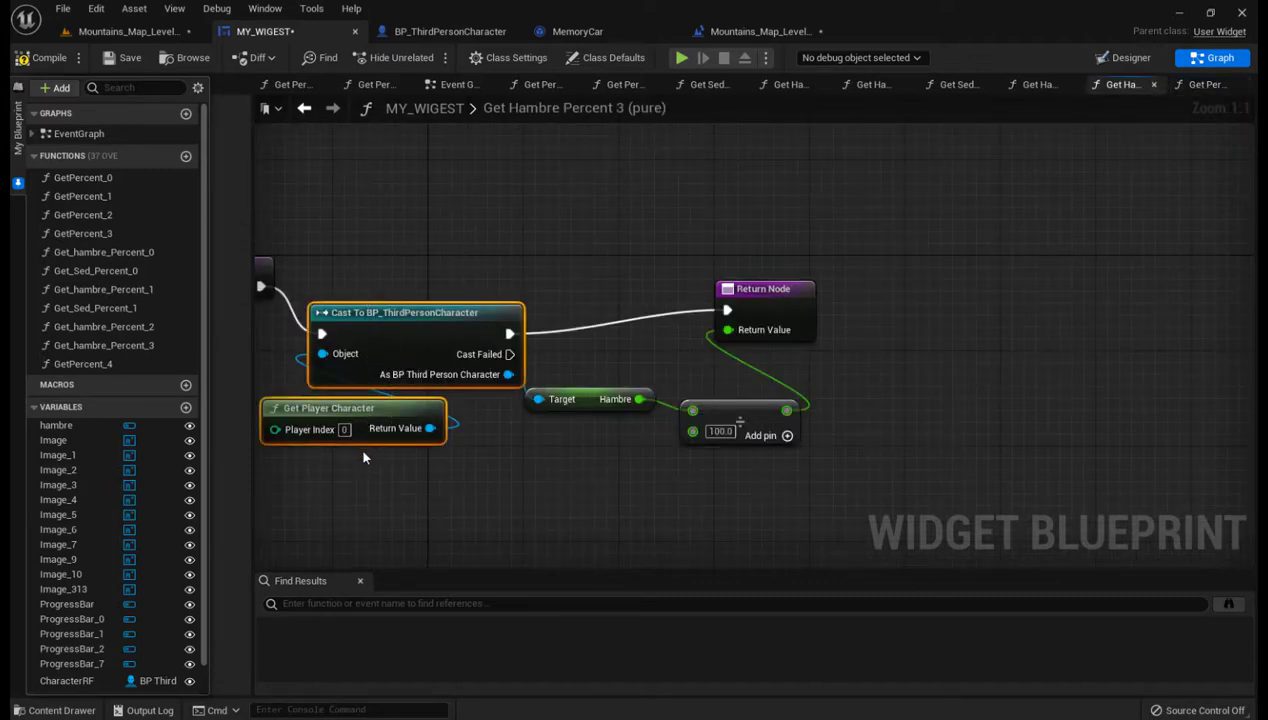
pyautogui.click(1205, 85)
pyautogui.hotkey('ctrl', 'v')
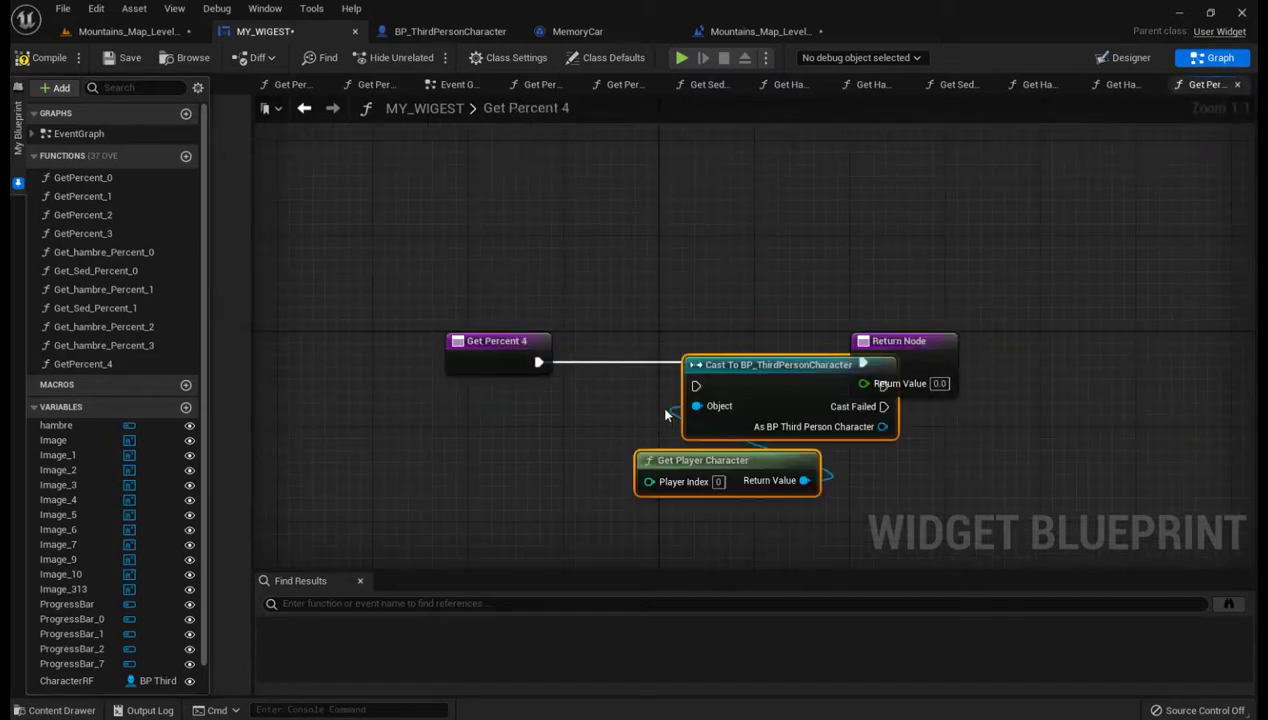
pyautogui.moveTo(819, 379); pyautogui.dragTo(700, 343)
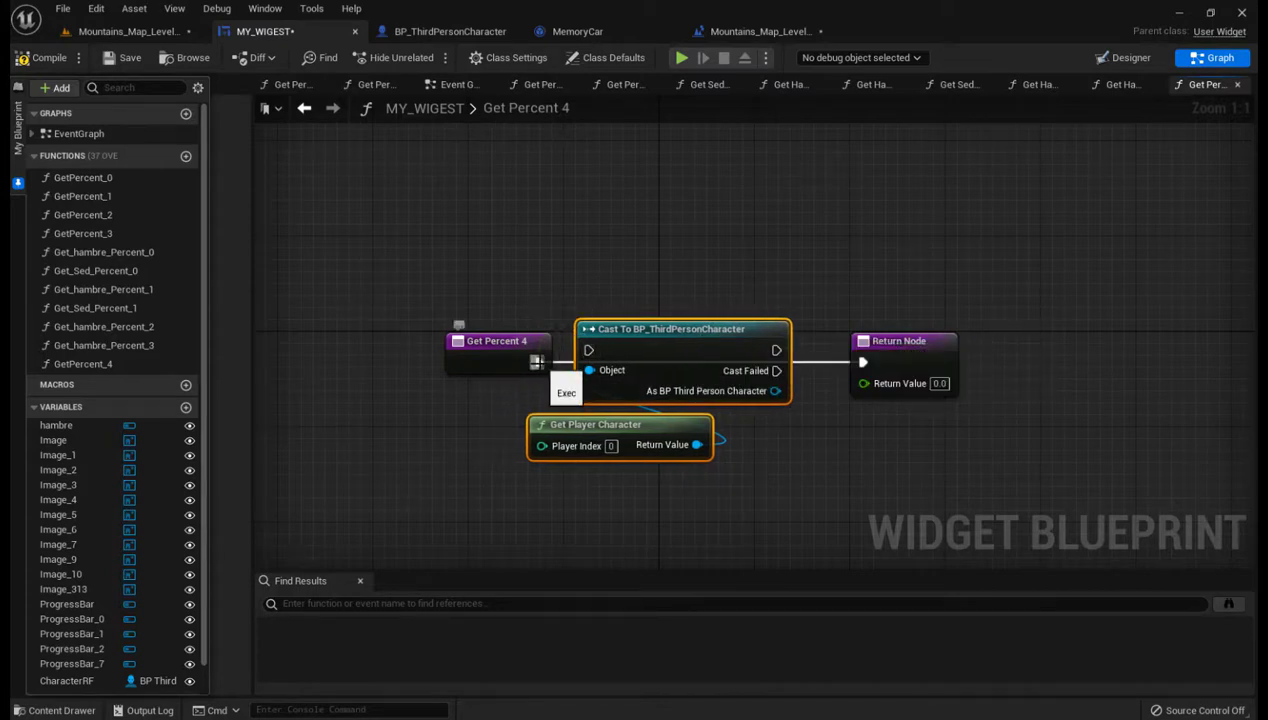
pyautogui.moveTo(539, 362); pyautogui.dragTo(587, 358)
pyautogui.moveTo(818, 422); pyautogui.dragTo(690, 384, button='right')
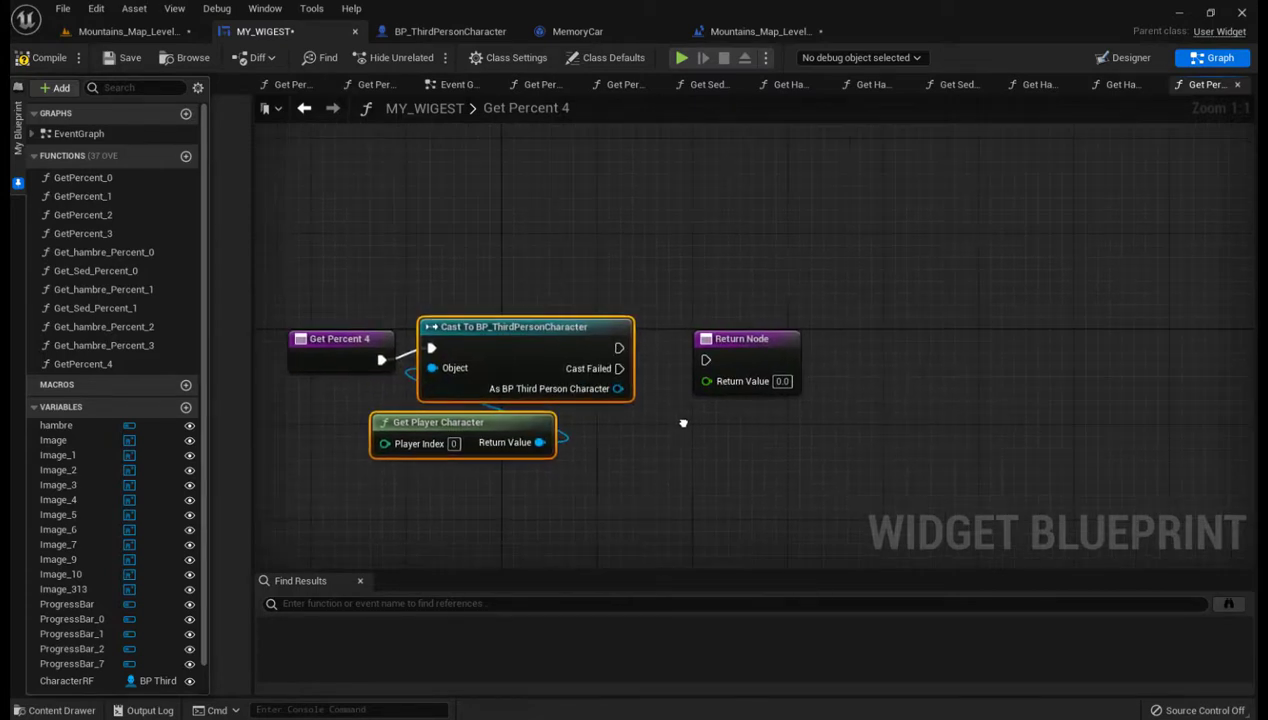
pyautogui.moveTo(668, 339); pyautogui.dragTo(763, 327)
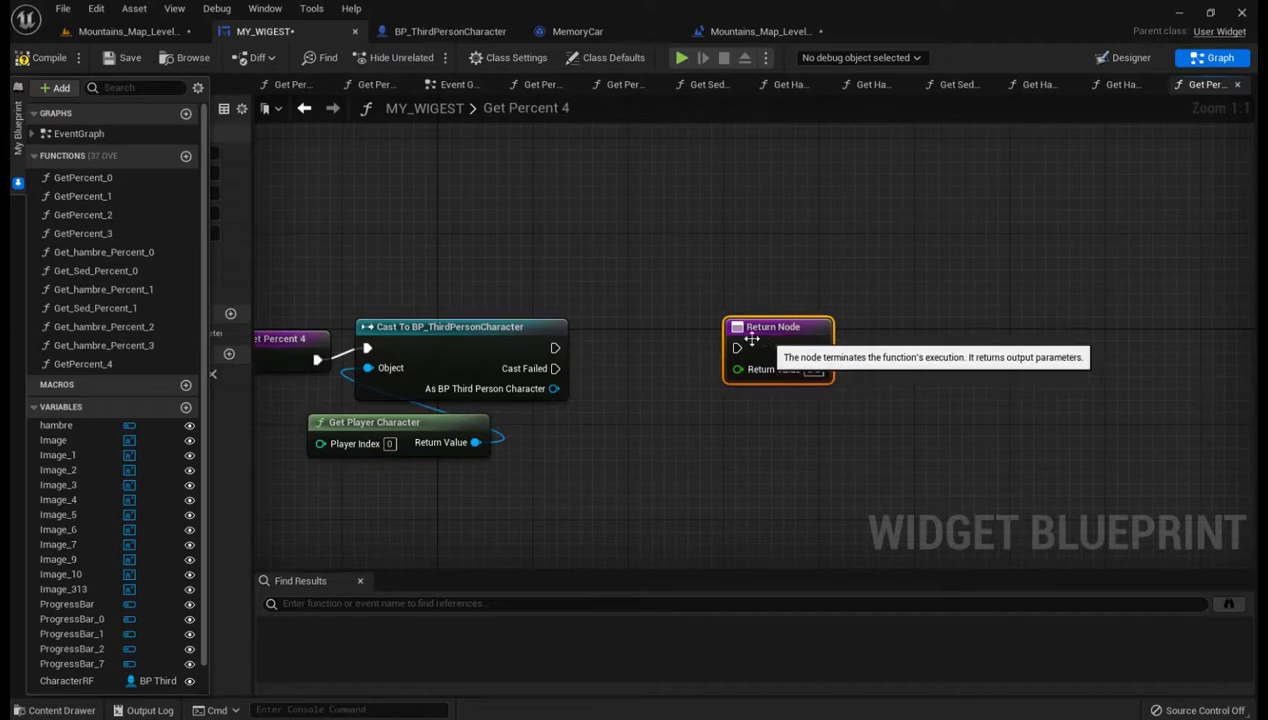
# Return the character's Sed divided by 100, compile, and go back to the Mountains_Map level.
pyautogui.moveTo(553, 389); pyautogui.dragTo(577, 422)
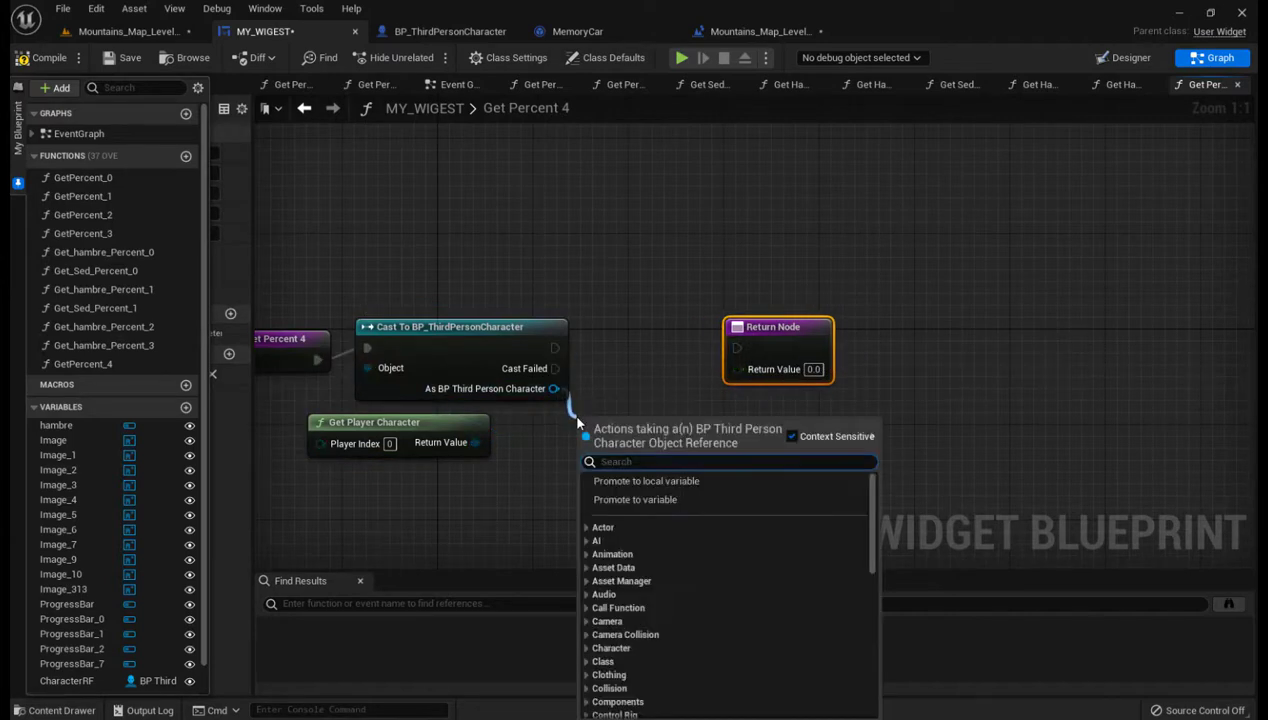
pyautogui.write('sed')
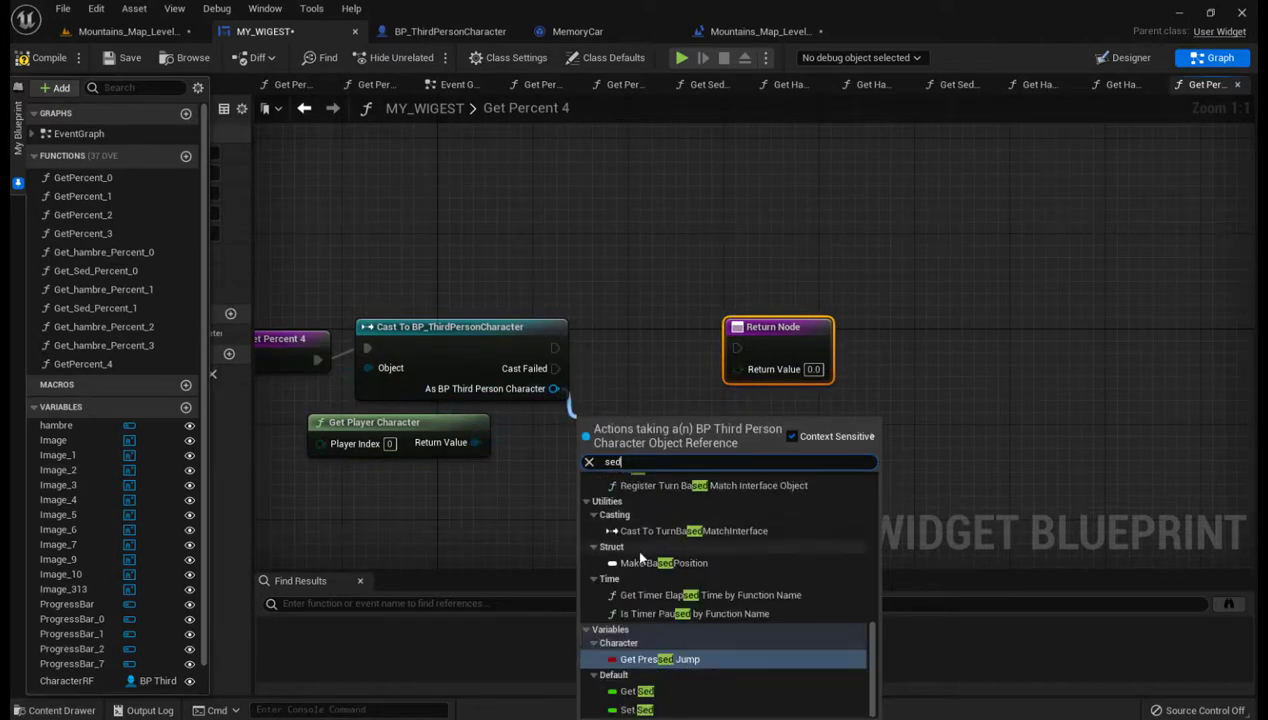
pyautogui.click(636, 691)
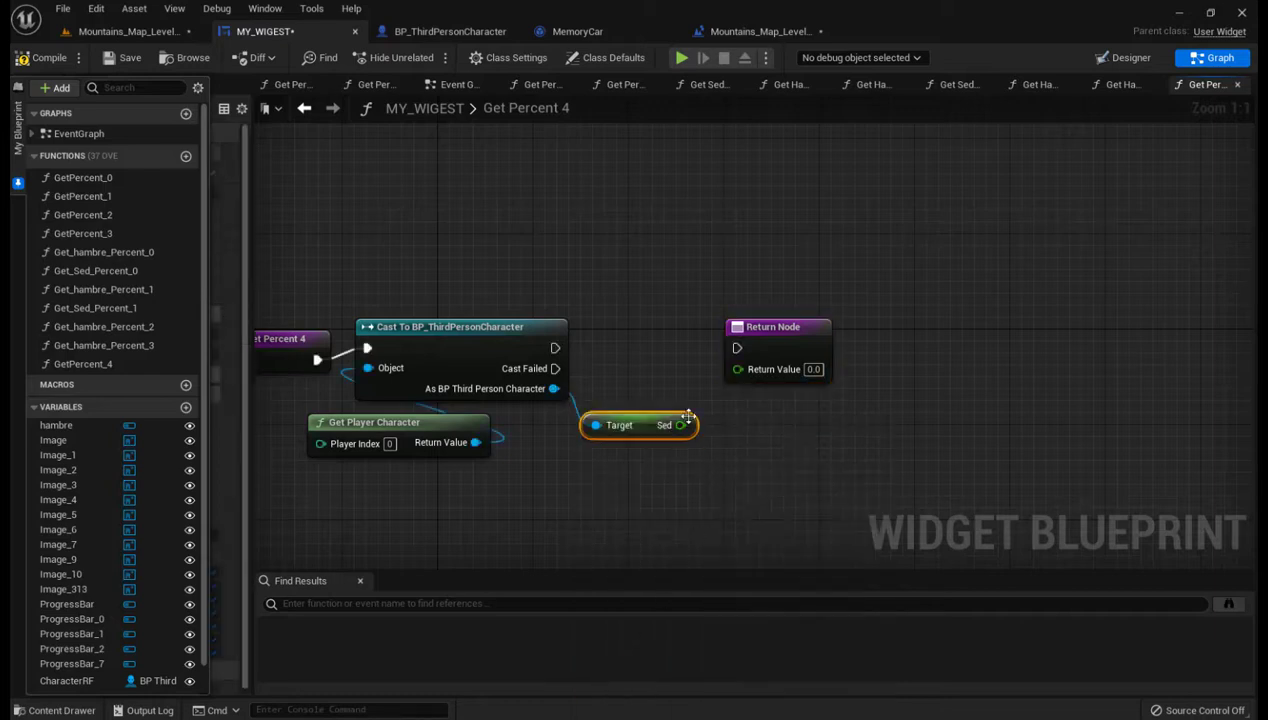
pyautogui.moveTo(681, 425); pyautogui.dragTo(716, 429)
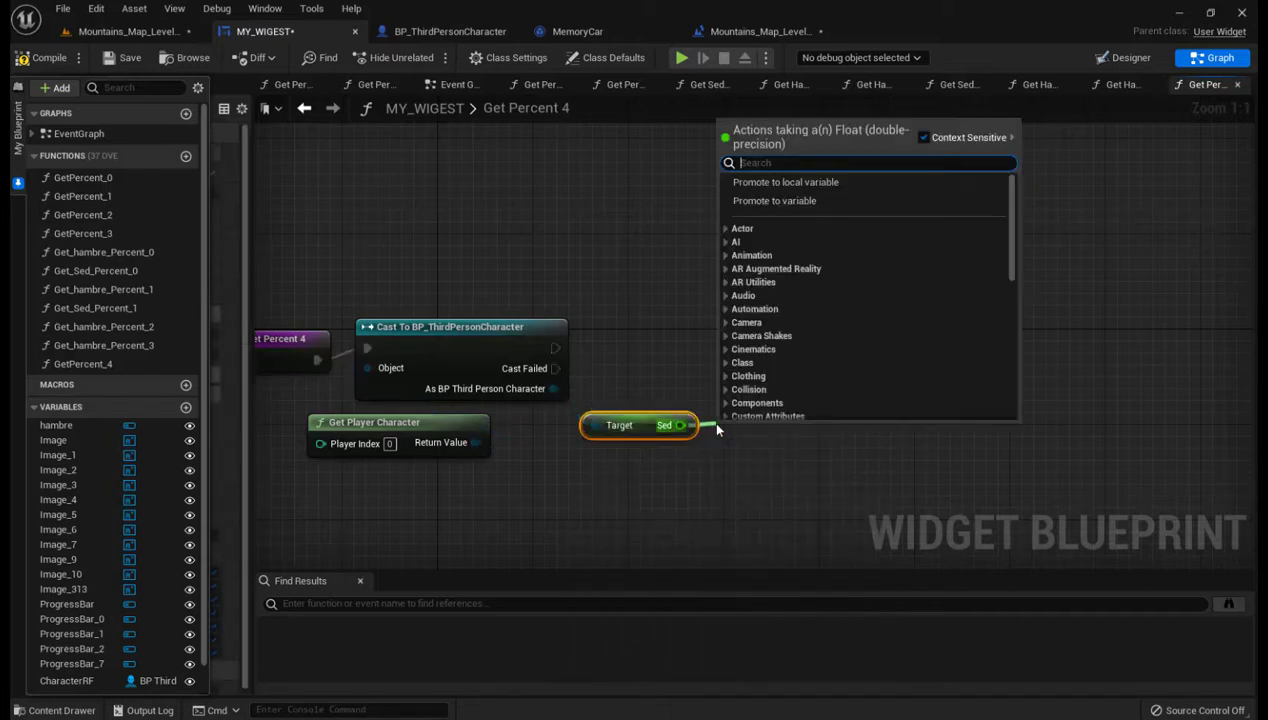
pyautogui.write('/')
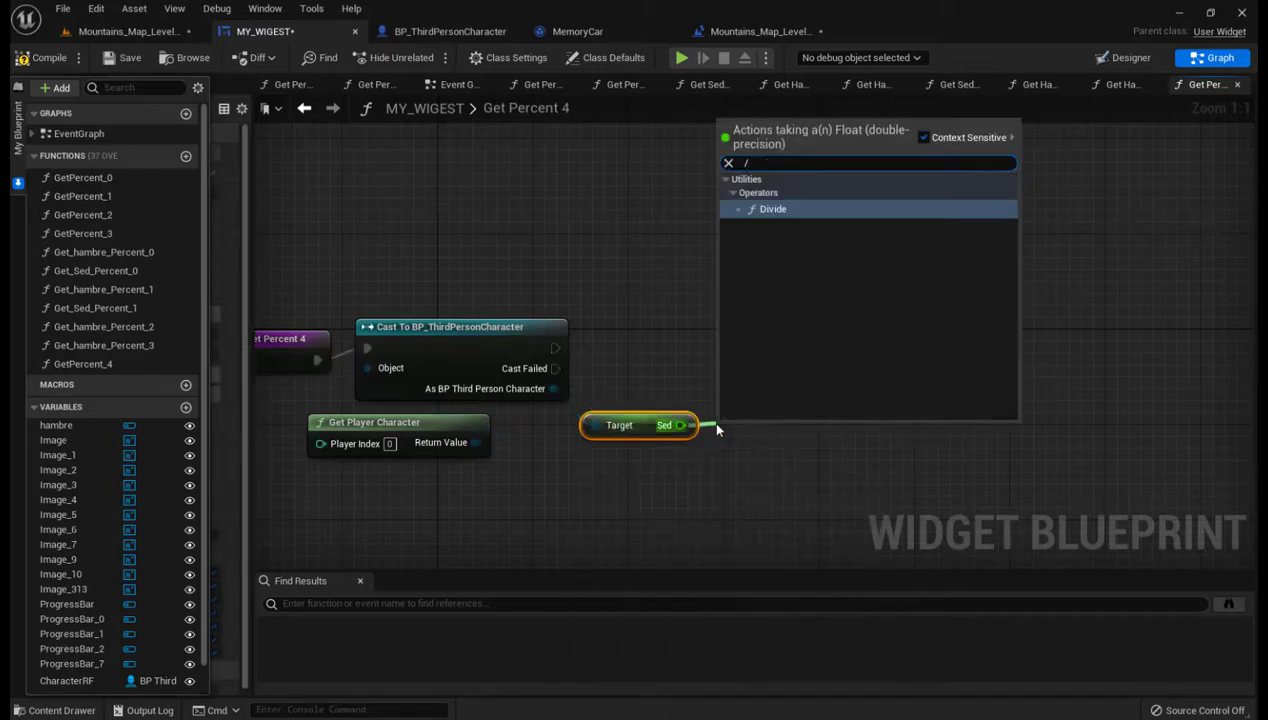
pyautogui.click(764, 209)
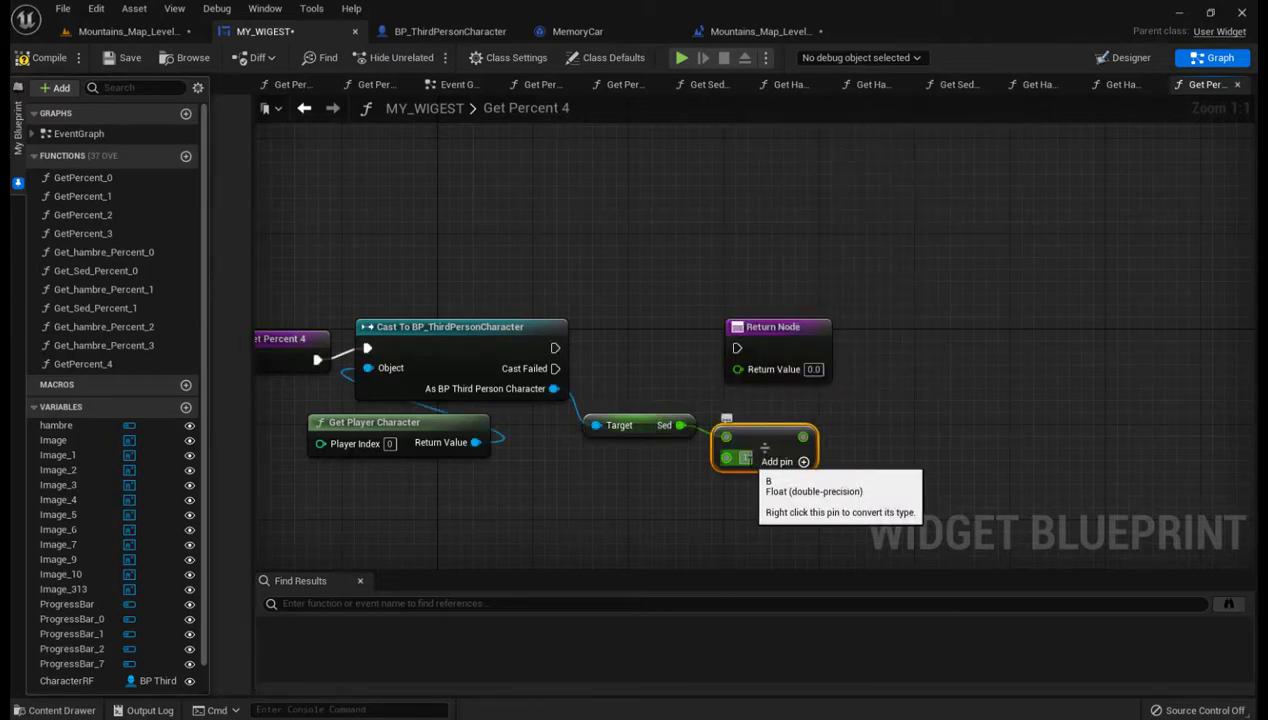
pyautogui.write('100')
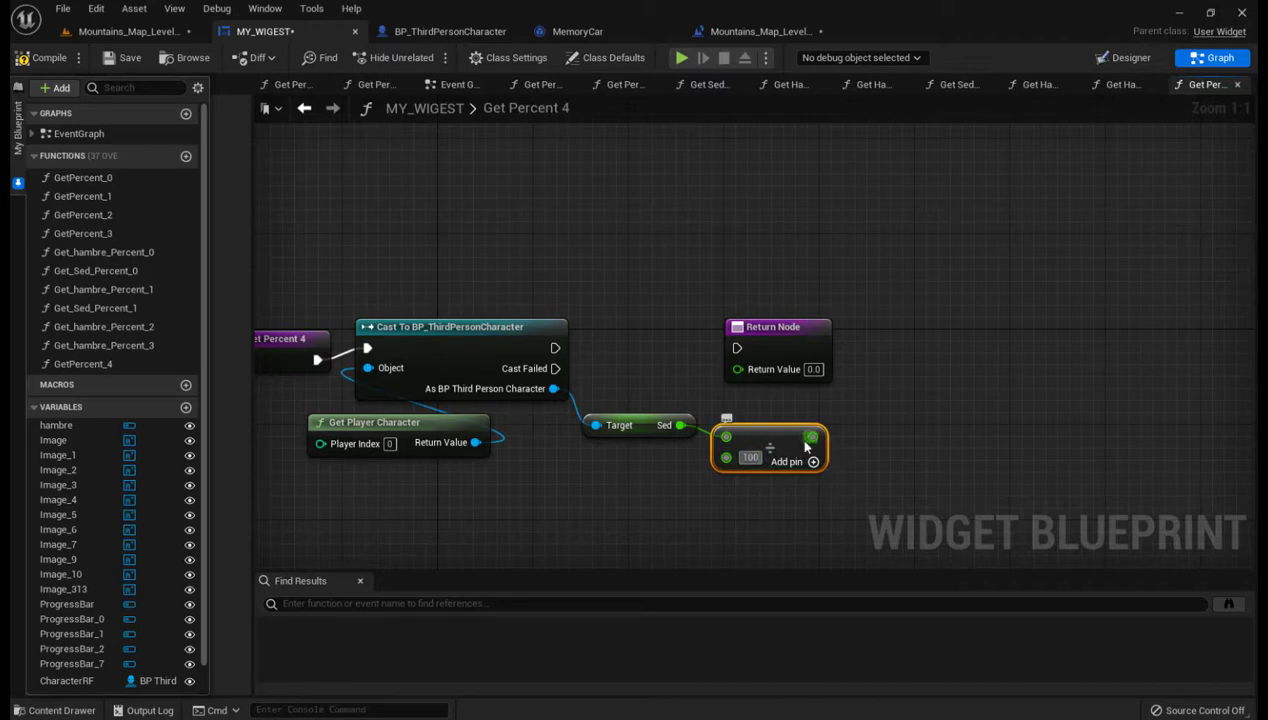
pyautogui.moveTo(812, 437)
pyautogui.mouseDown()
pyautogui.moveTo(737, 380)
pyautogui.moveTo(555, 350)
pyautogui.mouseUp()
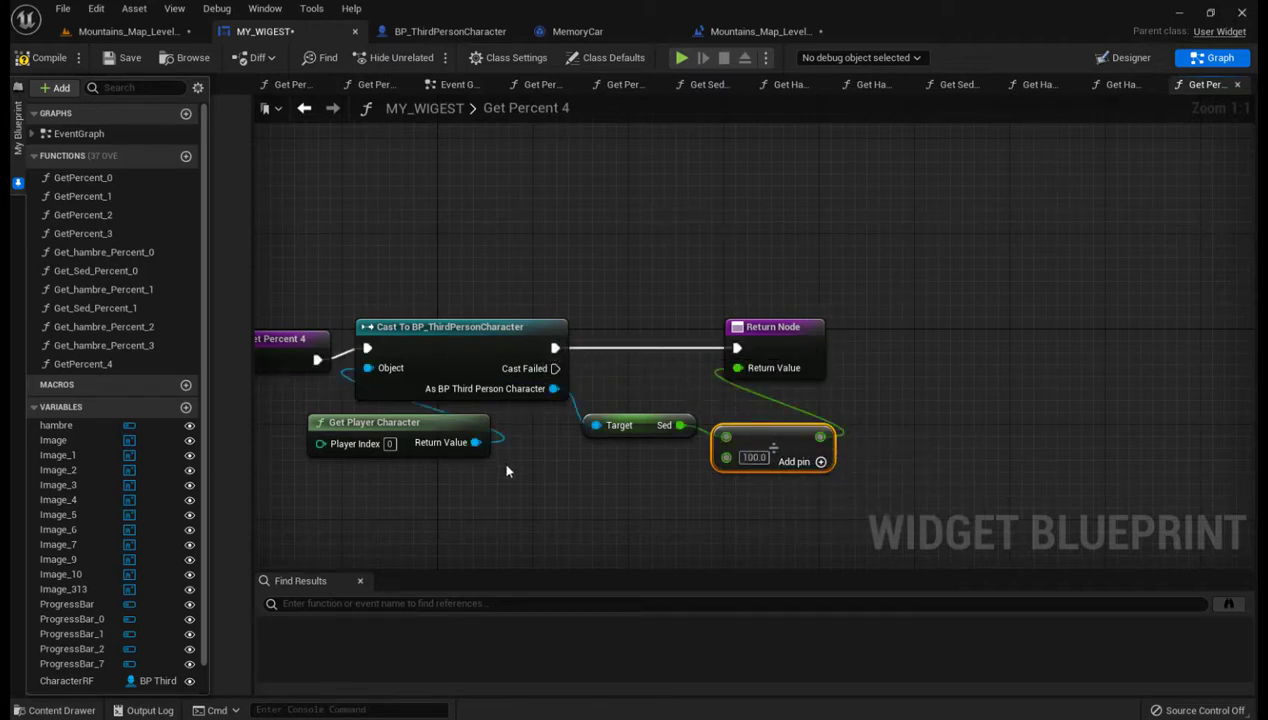
pyautogui.click(117, 60)
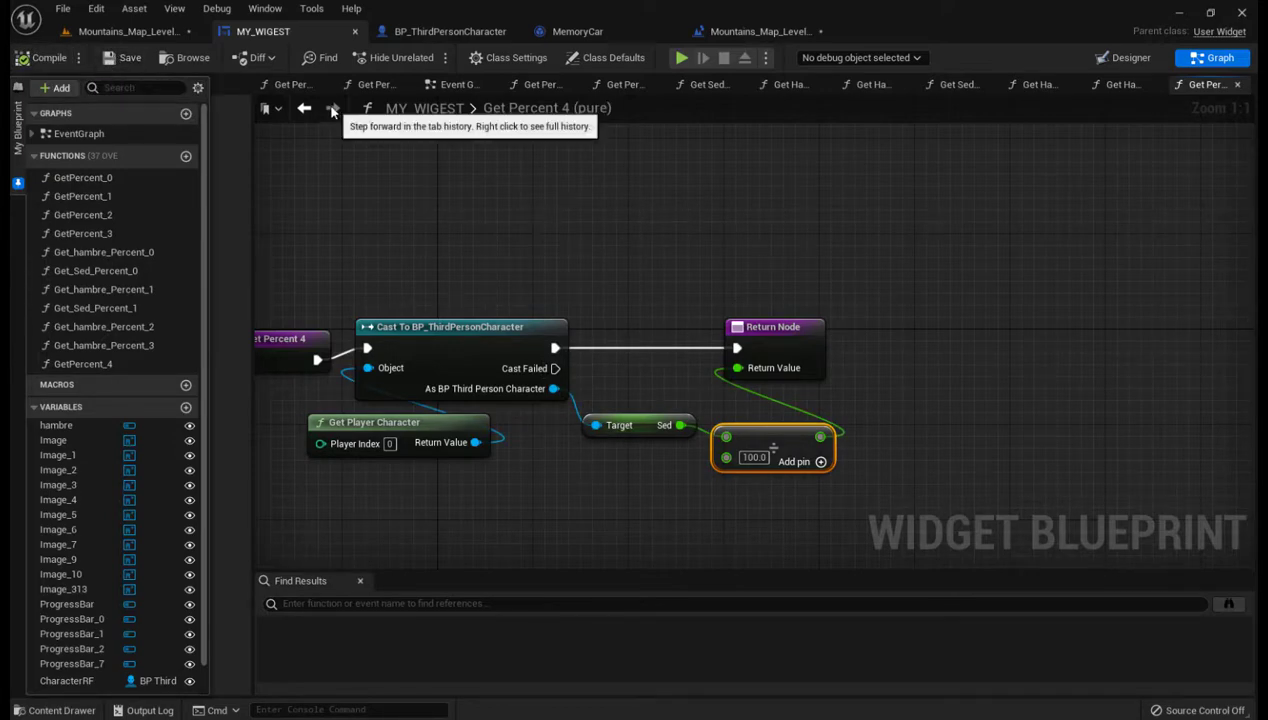
pyautogui.click(128, 31)
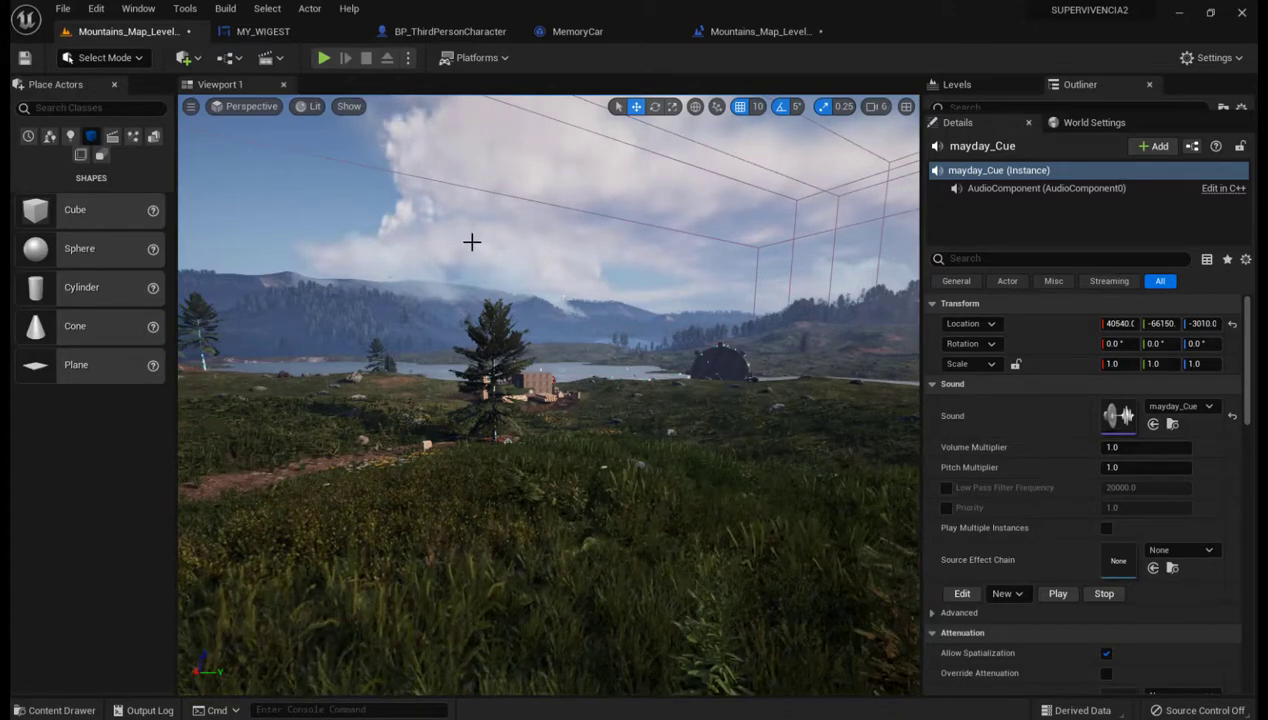
# Switch to the MY_WIGEST widget blueprint in its Designer view.
pyautogui.moveTo(465, 243); pyautogui.dragTo(465, 300, button='right')
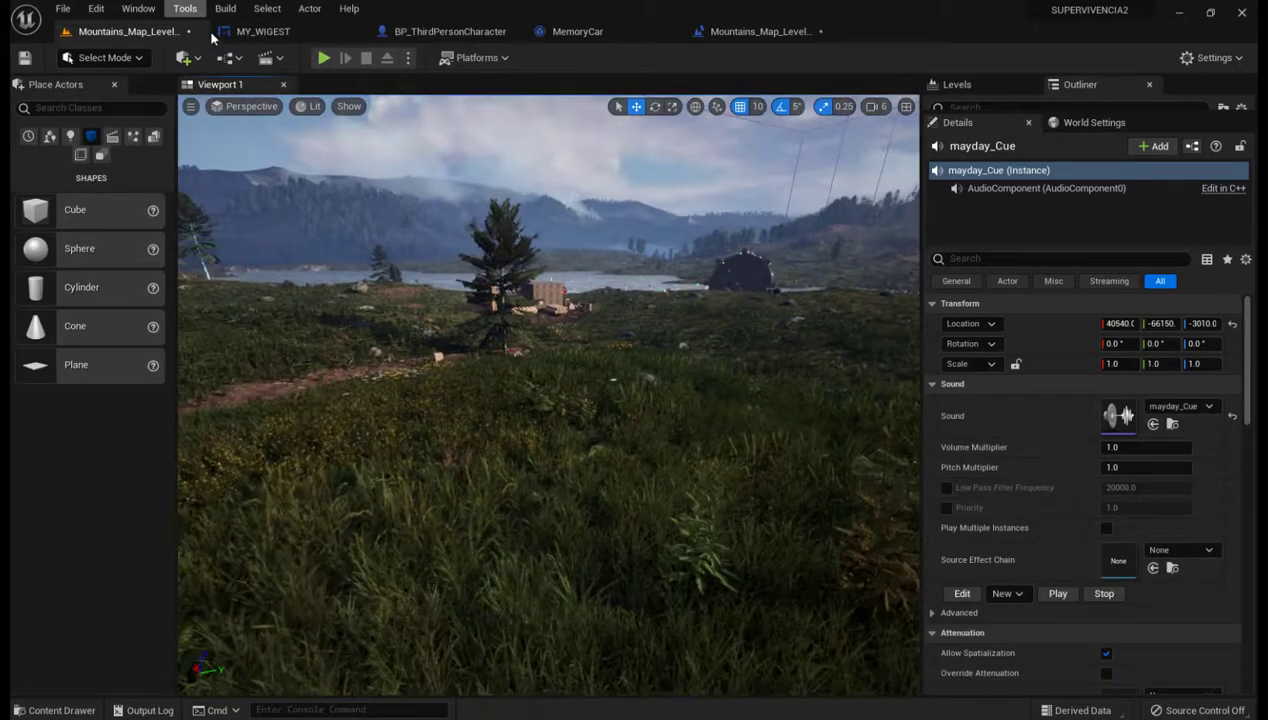
pyautogui.click(290, 34)
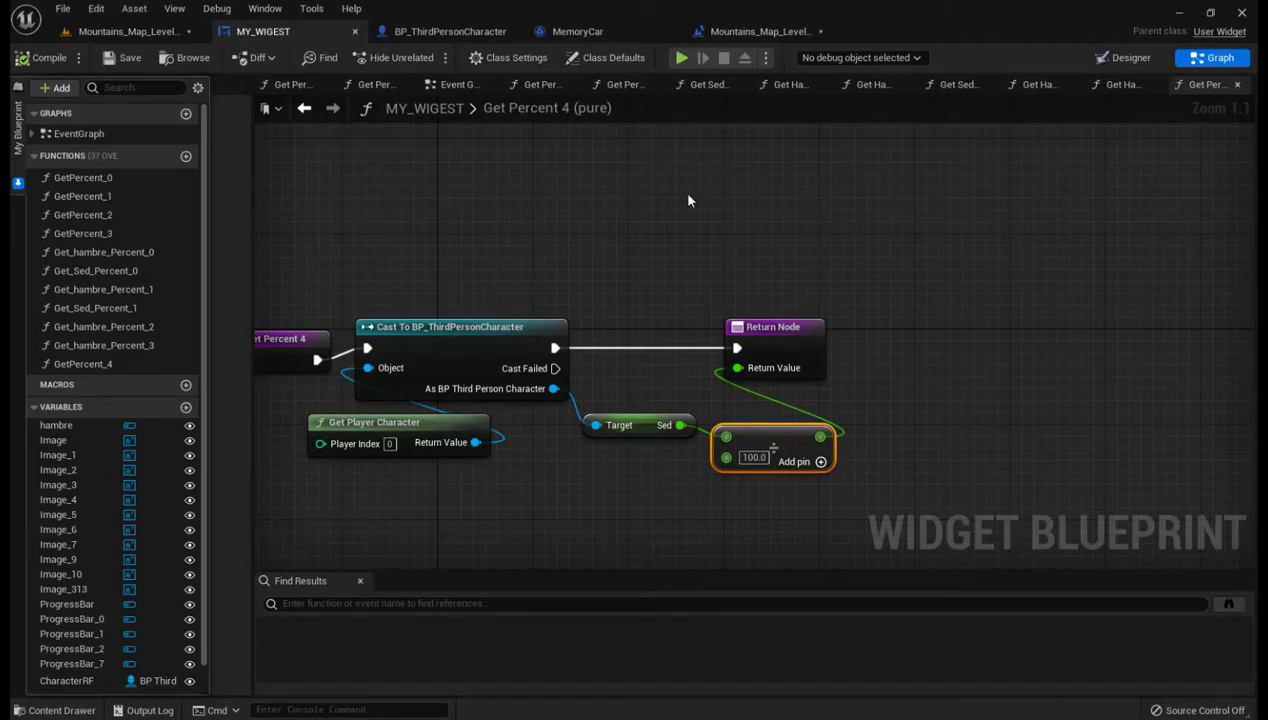
pyautogui.click(1131, 58)
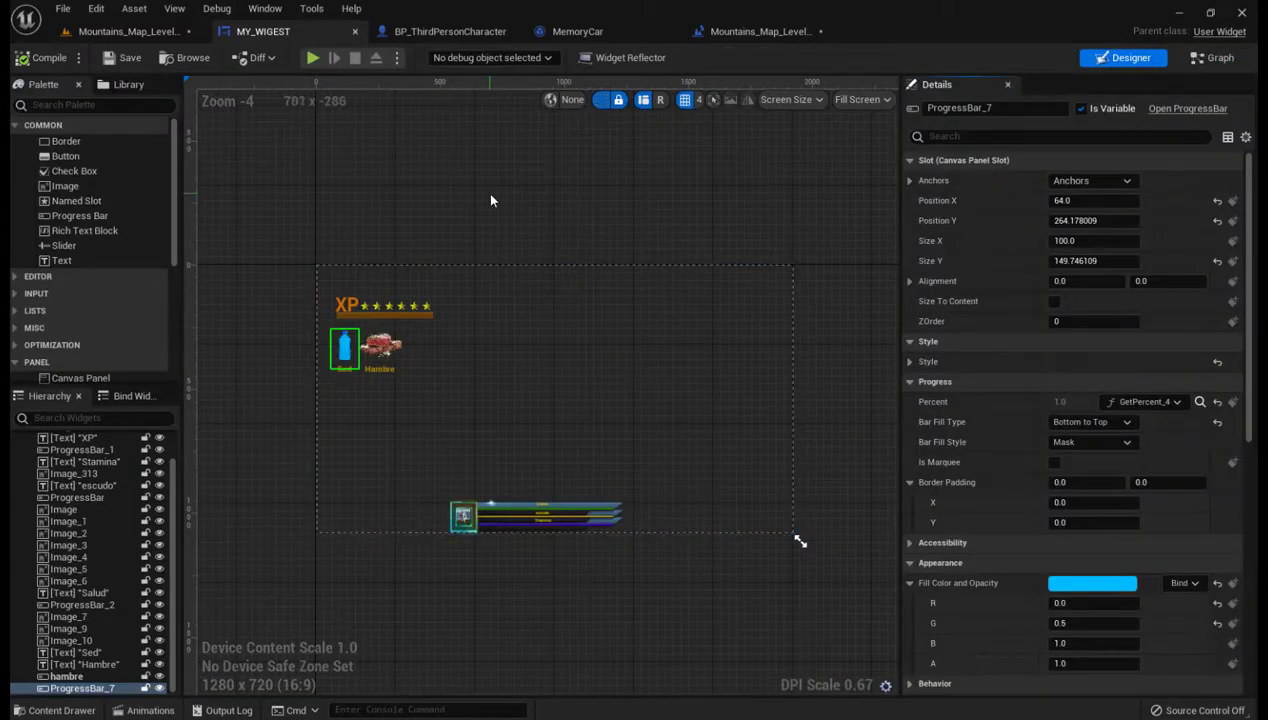
pyautogui.scroll(-1, 490, 200)
pyautogui.scroll(3, 490, 200)
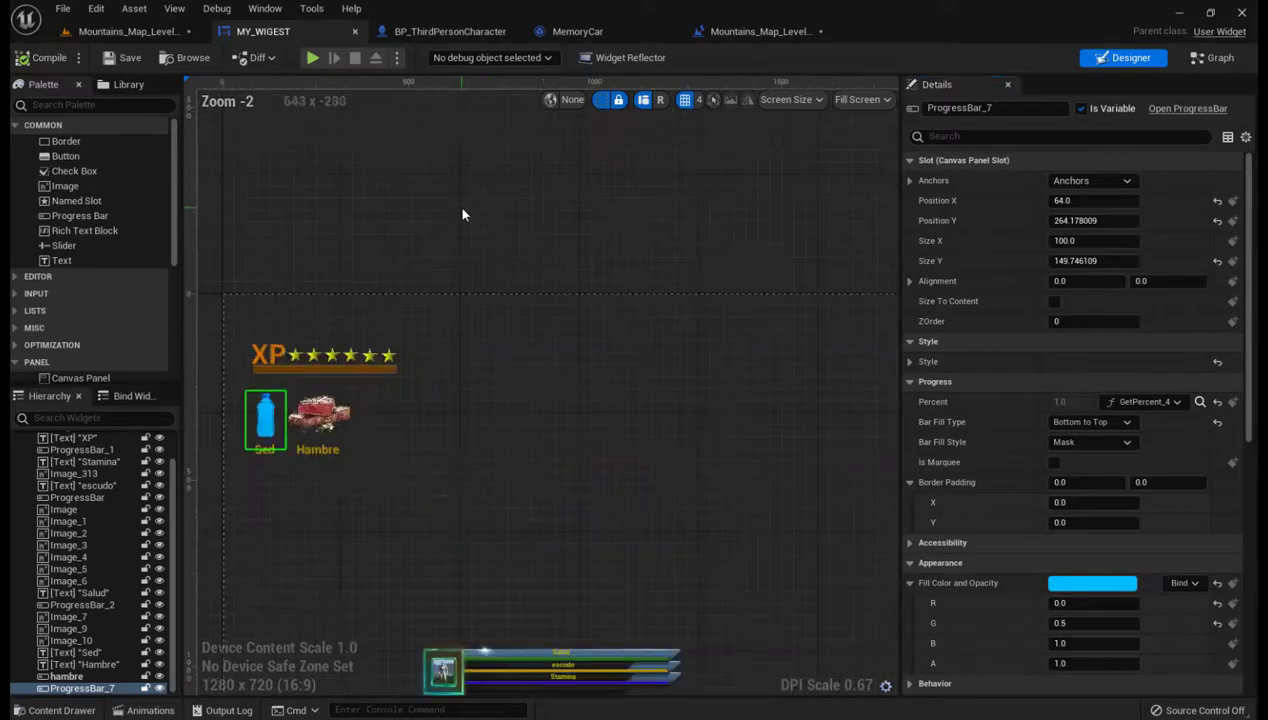
# Select the progress bar over the Sed bottle and expand its Style settings.
pyautogui.moveTo(462, 214); pyautogui.dragTo(503, 165, button='right')
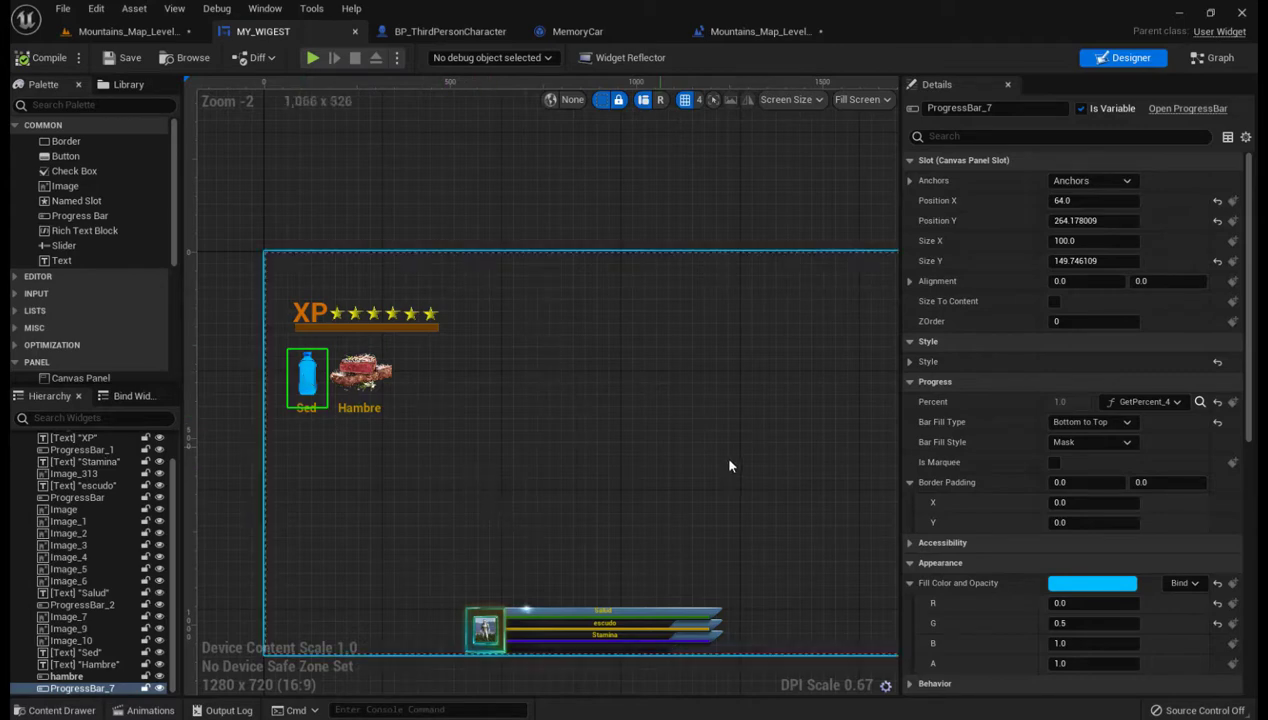
pyautogui.click(312, 384)
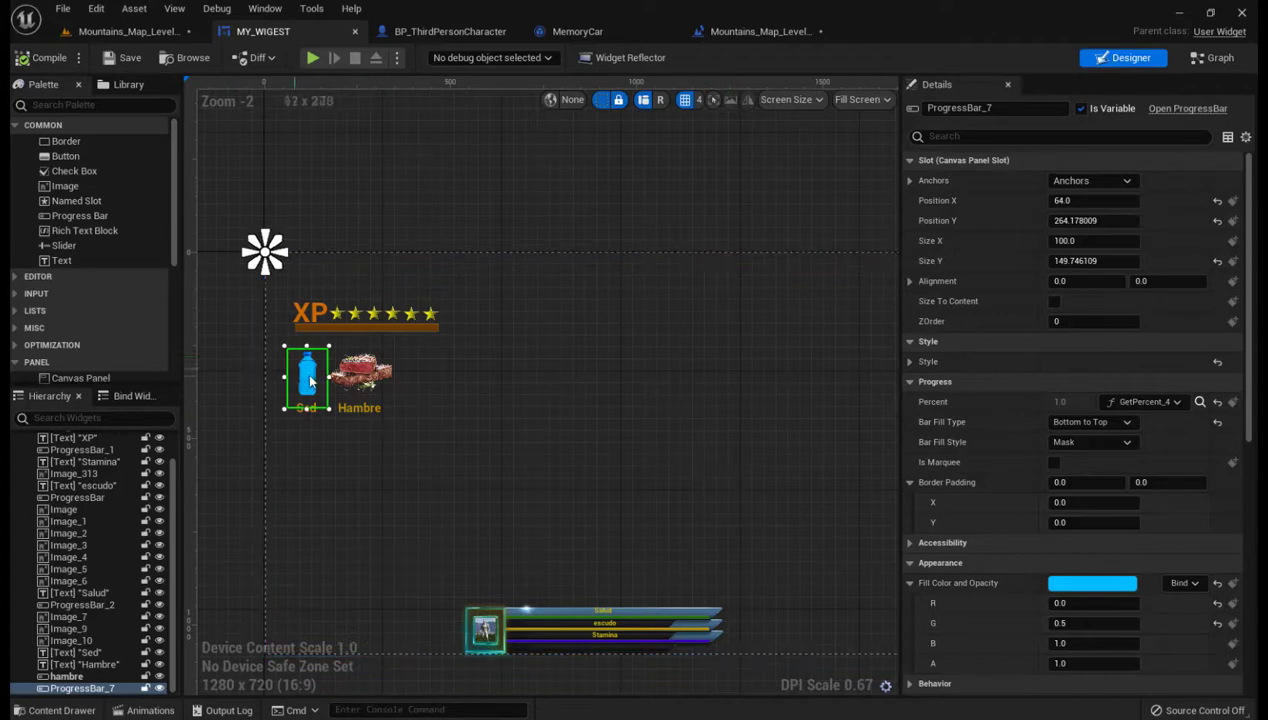
pyautogui.click(900, 360)
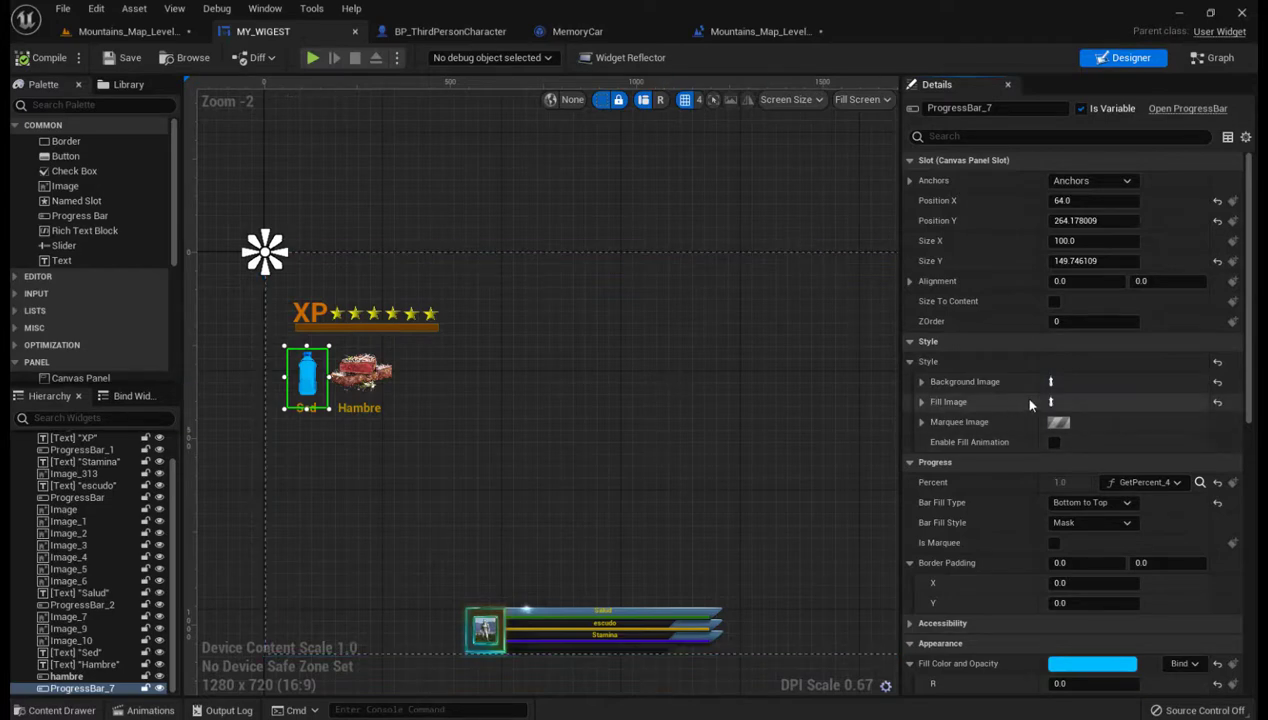
# Check the Sed bar's Fill Image and Background Image settings, then scroll down to Appearance.
pyautogui.click(922, 402)
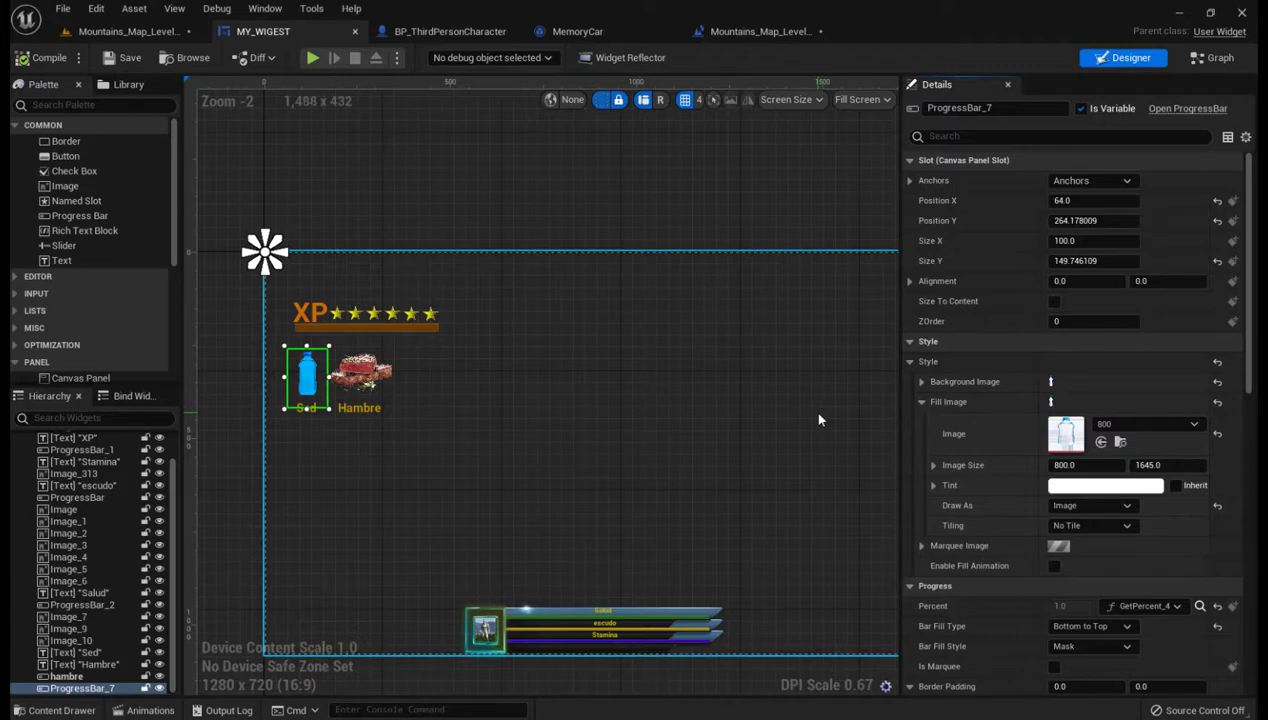
pyautogui.click(922, 383)
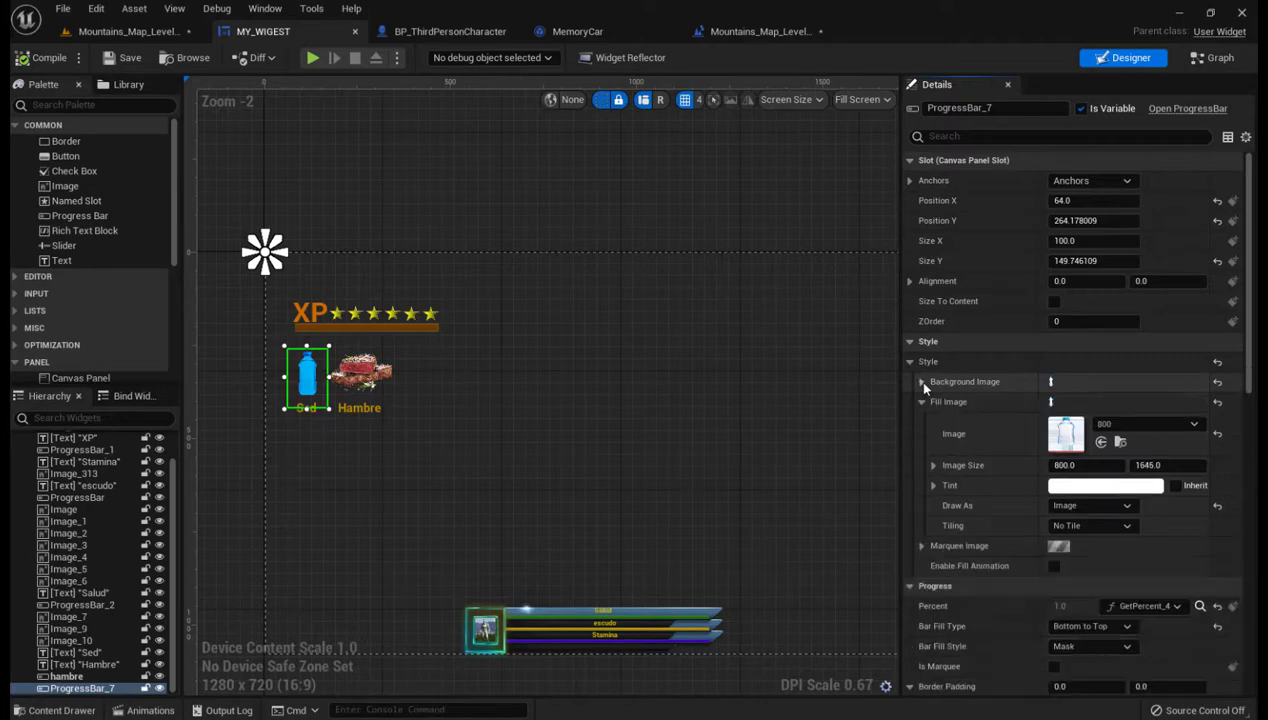
pyautogui.click(923, 383)
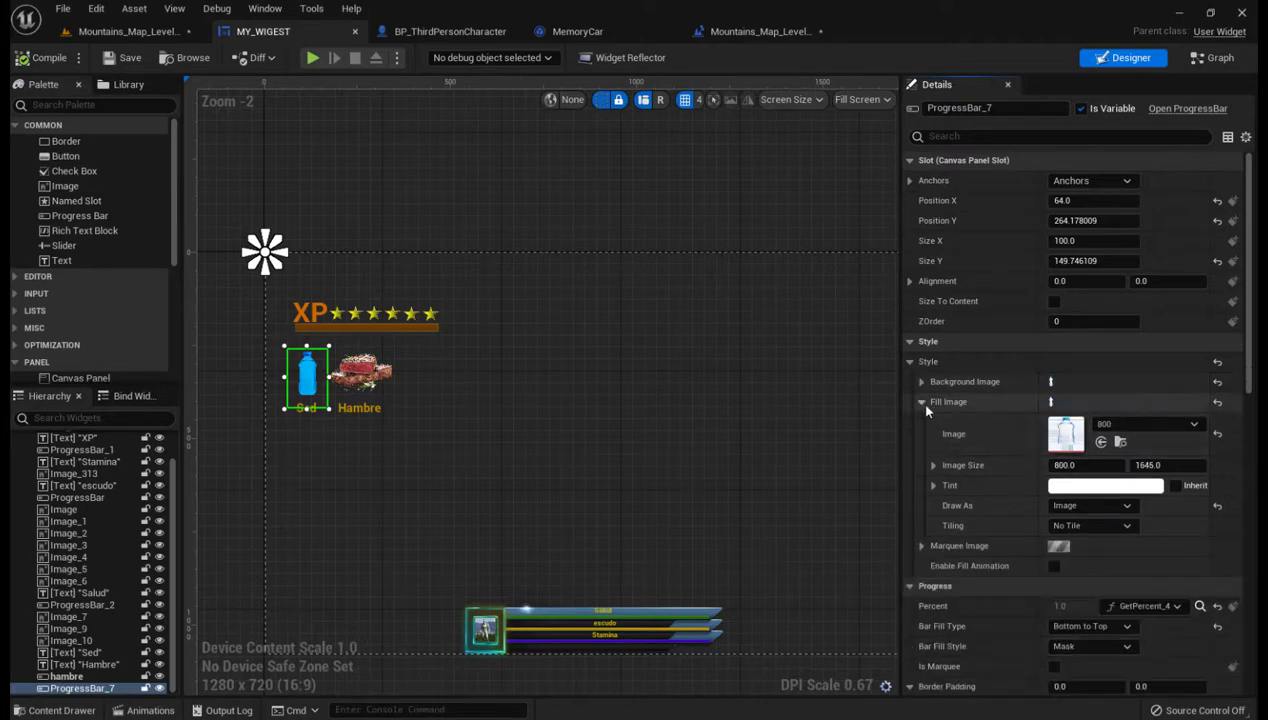
pyautogui.click(921, 401)
pyautogui.scroll(-2, 931, 476)
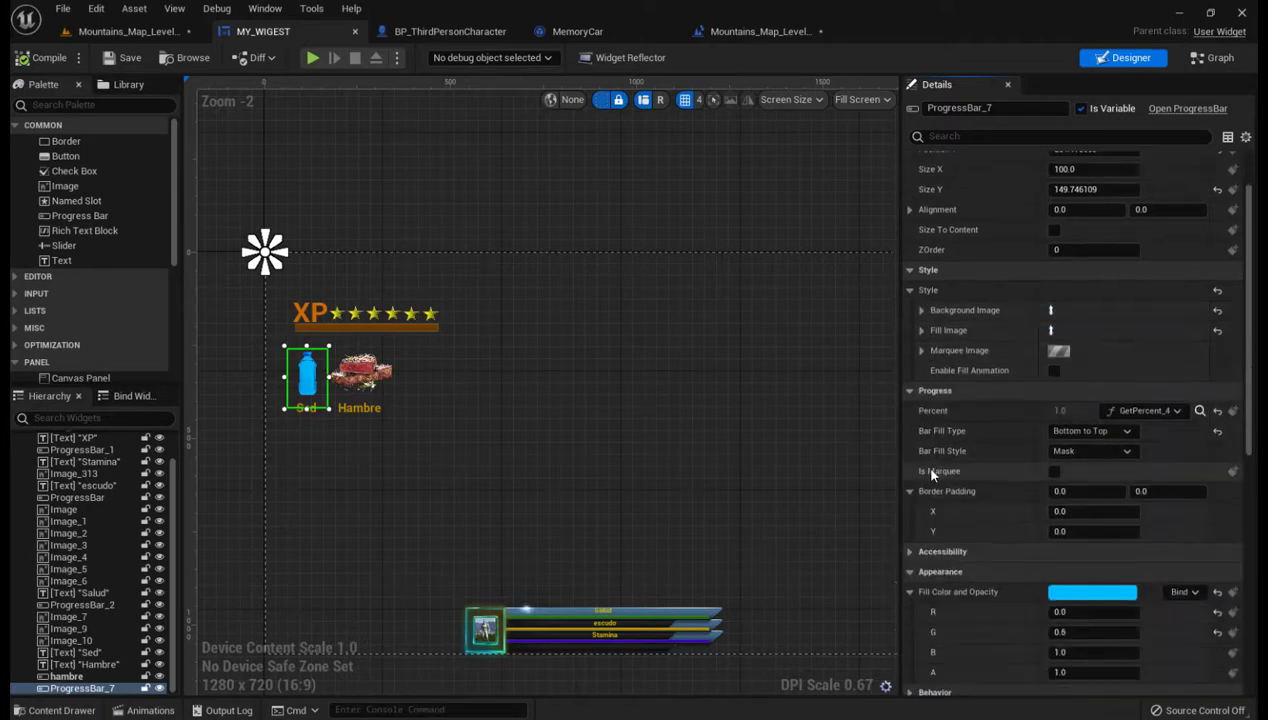
pyautogui.scroll(-1, 931, 476)
pyautogui.scroll(-1, 931, 476)
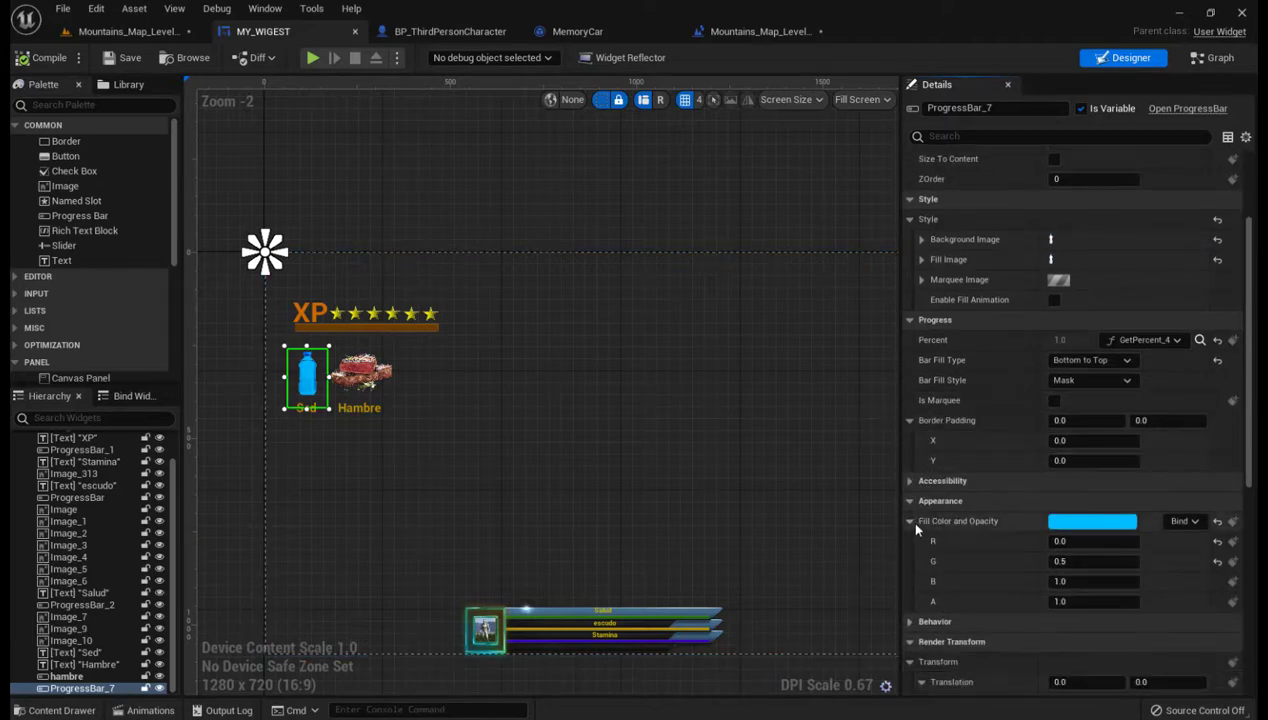
# Set the Sed bar's fill colour to pale blue (R 0.47, G 0.85, B 1.0).
pyautogui.click(1082, 521)
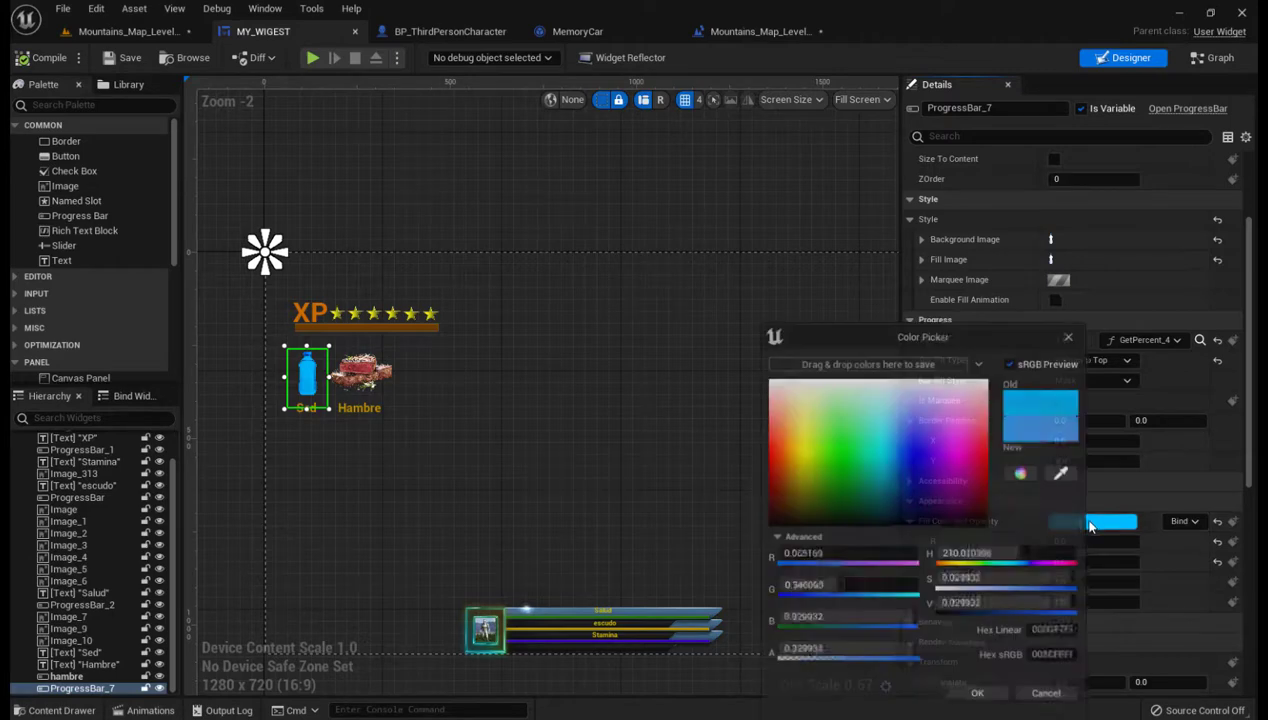
pyautogui.moveTo(899, 458); pyautogui.dragTo(890, 420)
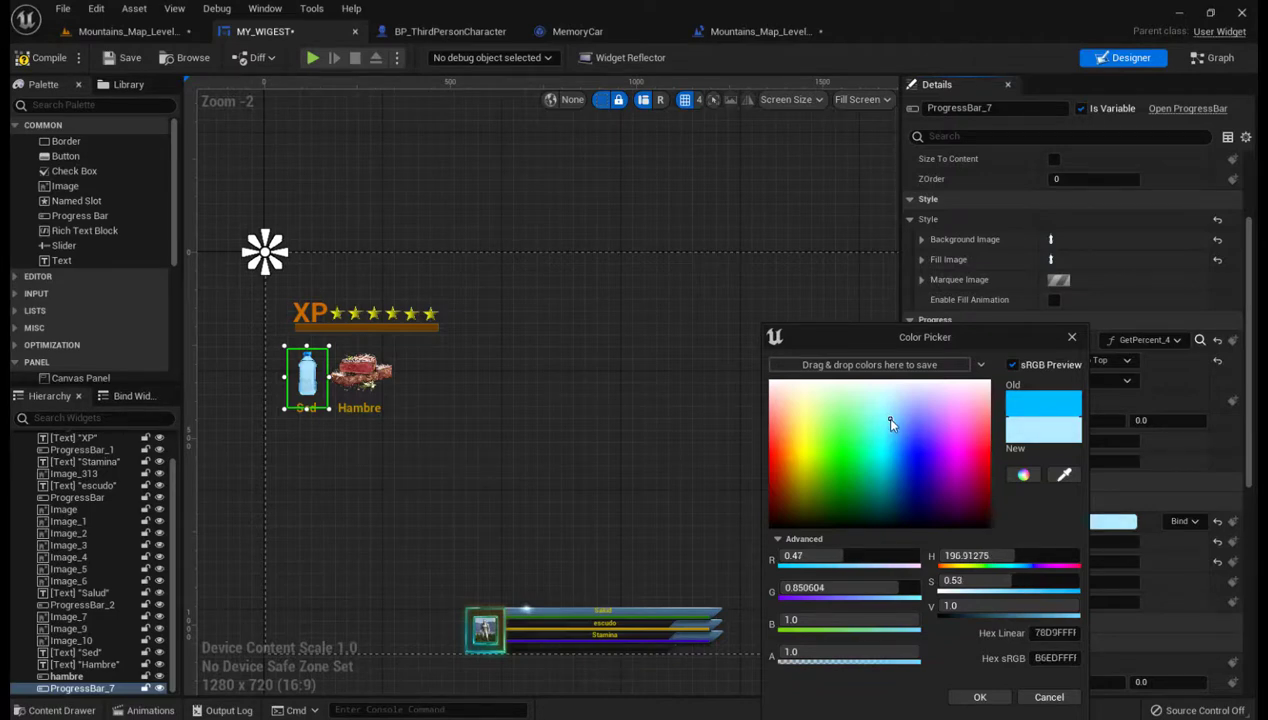
pyautogui.click(980, 698)
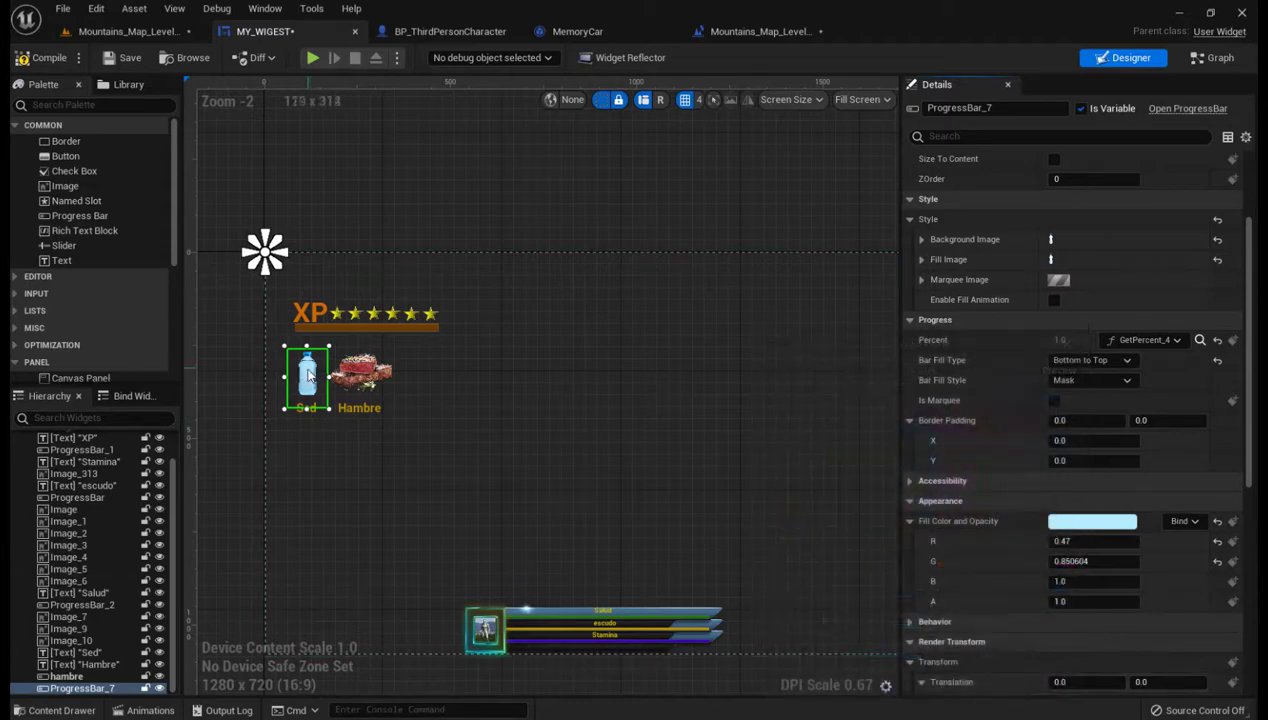
# Frame the bottle, steak and XP widgets on the canvas and save MY_WIGEST.
pyautogui.scroll(1, 427, 450)
pyautogui.scroll(2, 385, 430)
pyautogui.moveTo(385, 430); pyautogui.dragTo(829, 527, button='right')
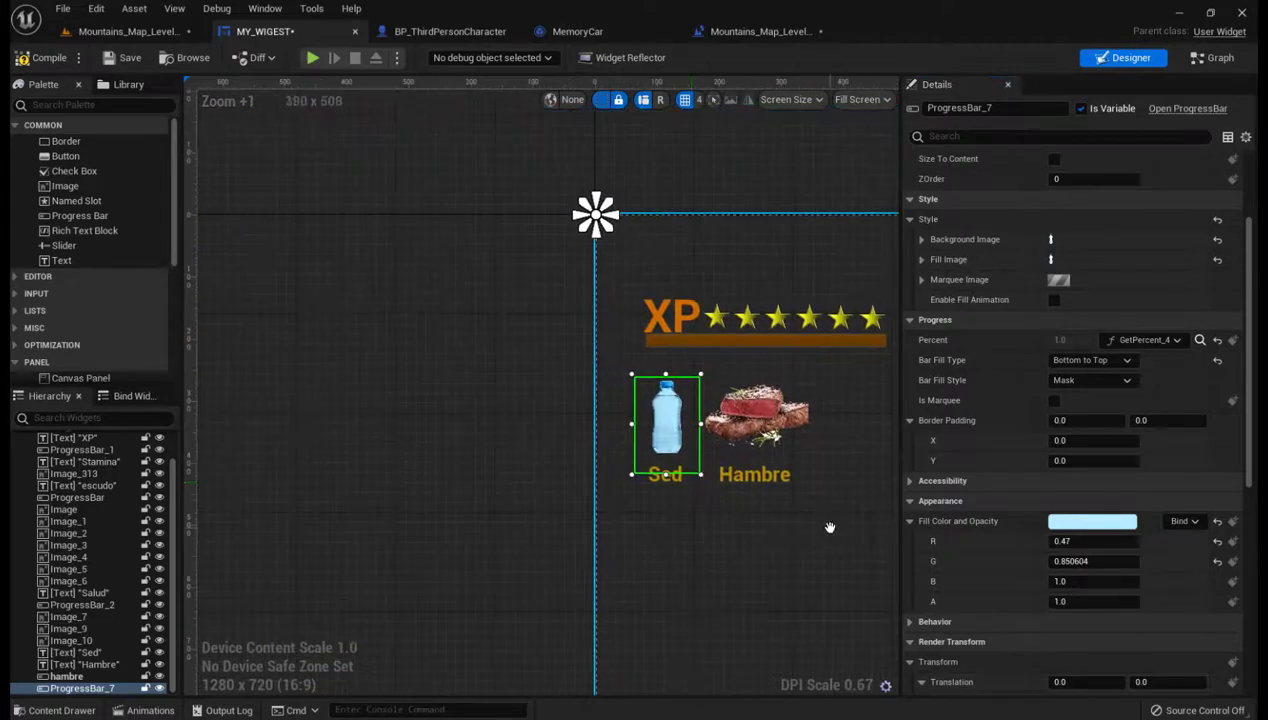
pyautogui.scroll(2, 749, 497)
pyautogui.scroll(3, 700, 485)
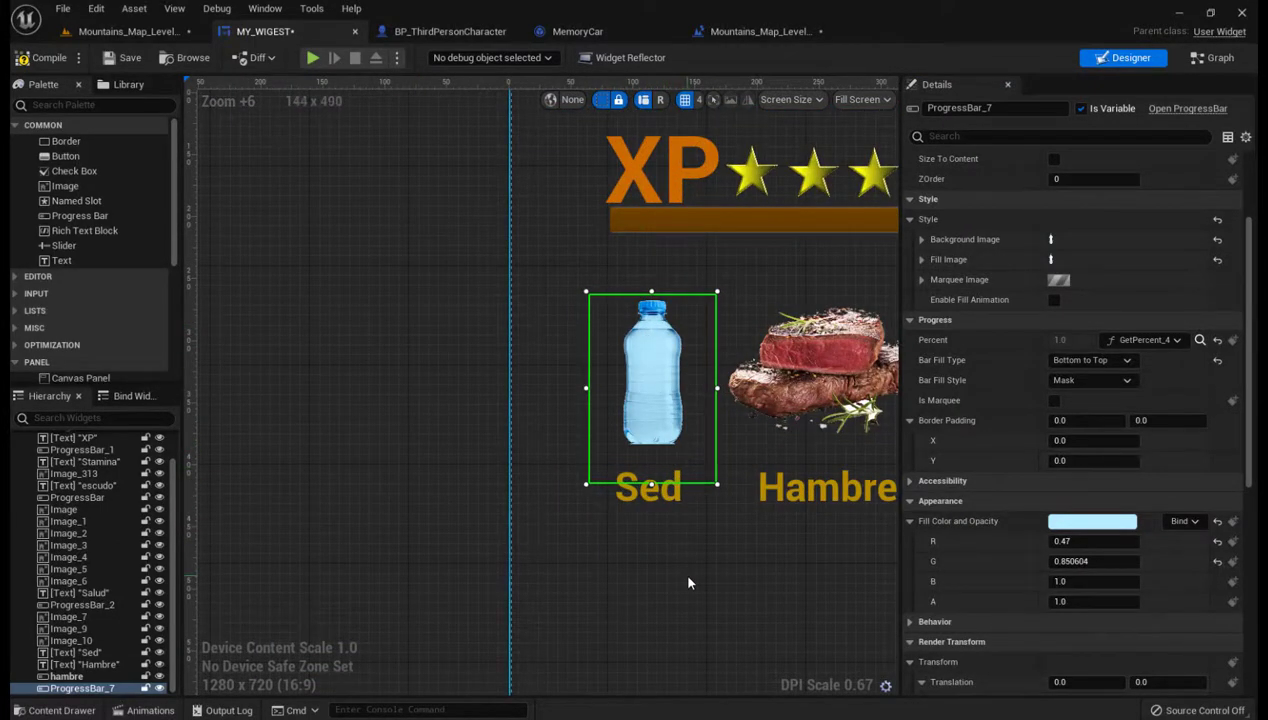
pyautogui.scroll(-2, 688, 583)
pyautogui.moveTo(688, 583); pyautogui.dragTo(462, 533, button='right')
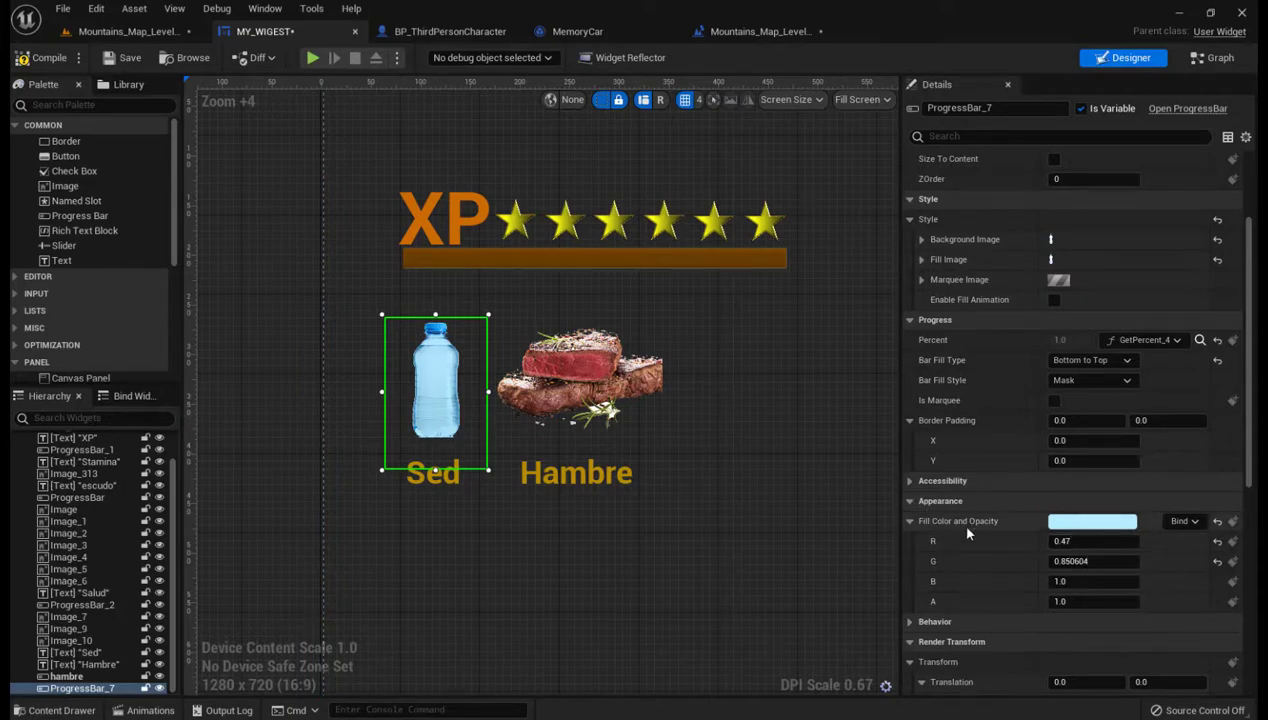
pyautogui.scroll(-1, 969, 533)
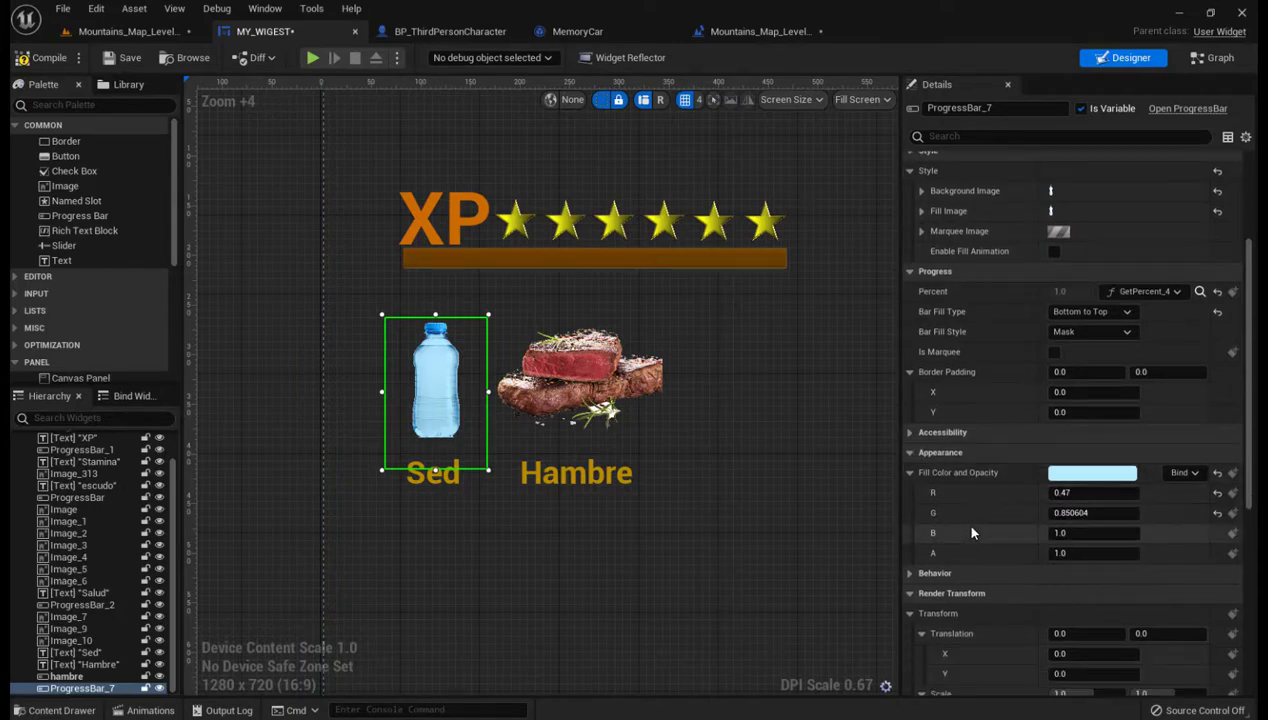
pyautogui.scroll(1, 790, 528)
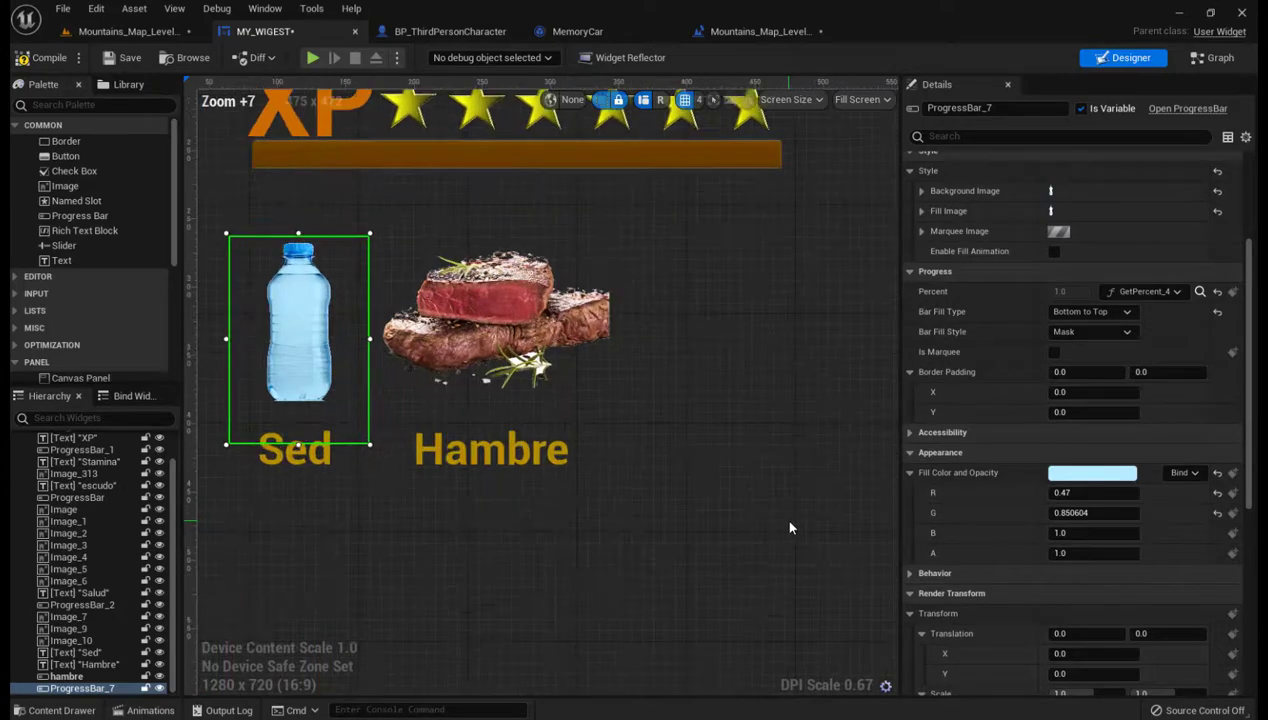
pyautogui.scroll(-2, 790, 524)
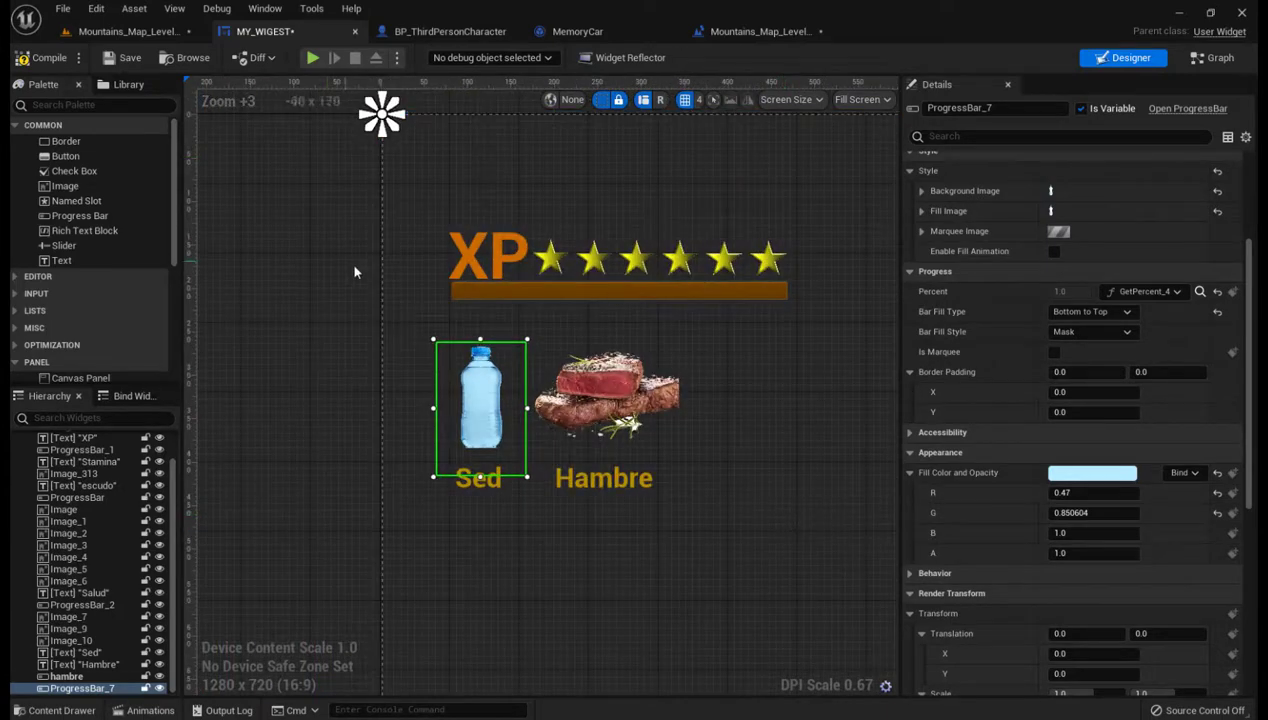
pyautogui.click(126, 58)
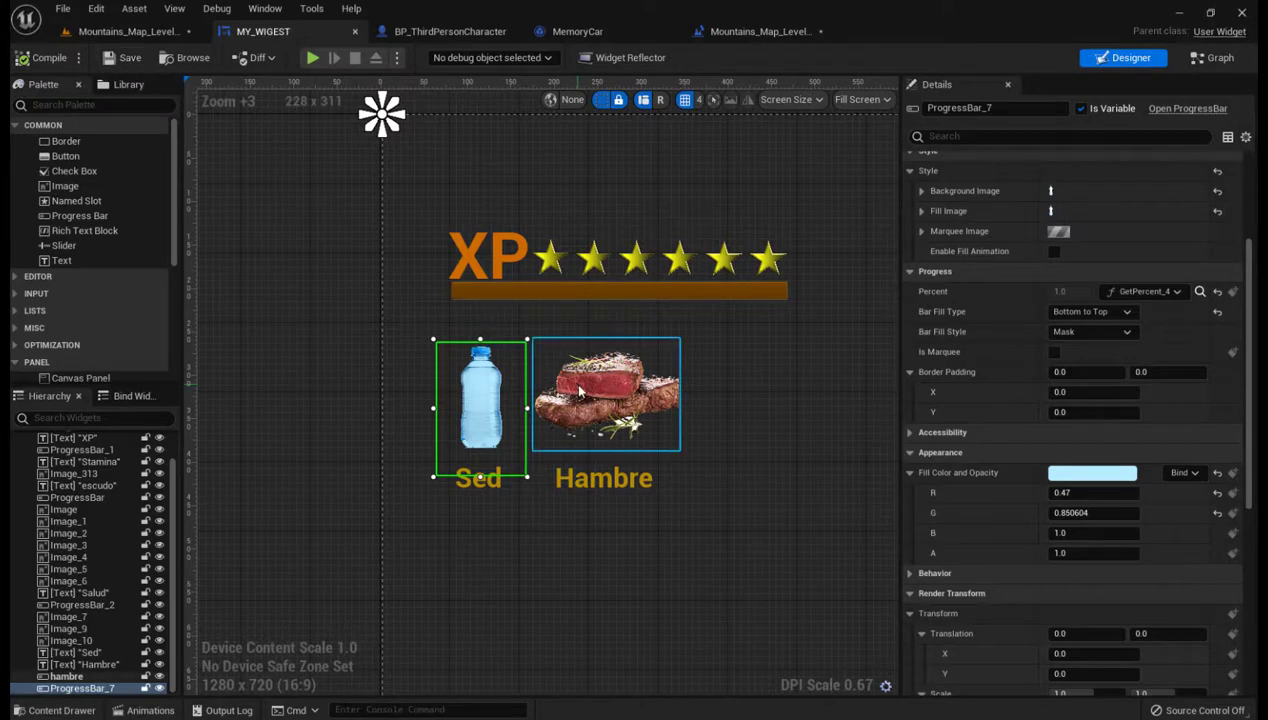
pyautogui.scroll(-3, 788, 478)
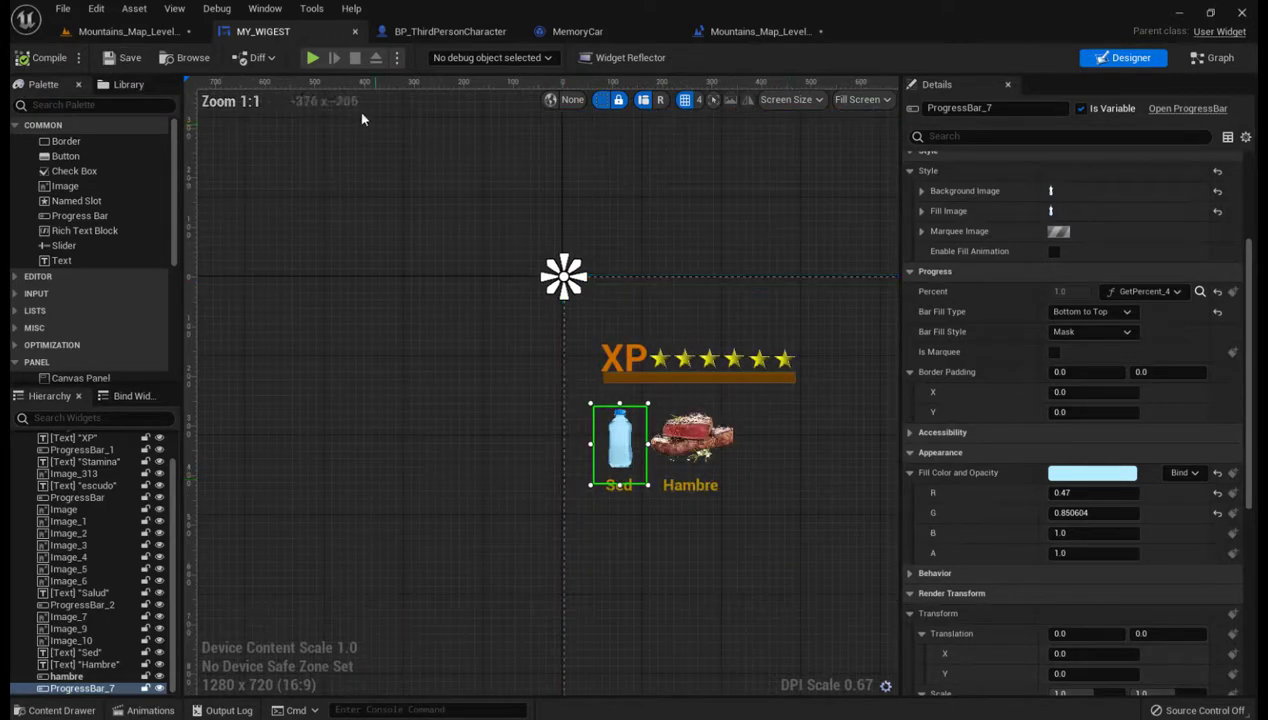
# Return to the Mountains_Map_Level and fly the camera forward toward the lake.
pyautogui.click(150, 32)
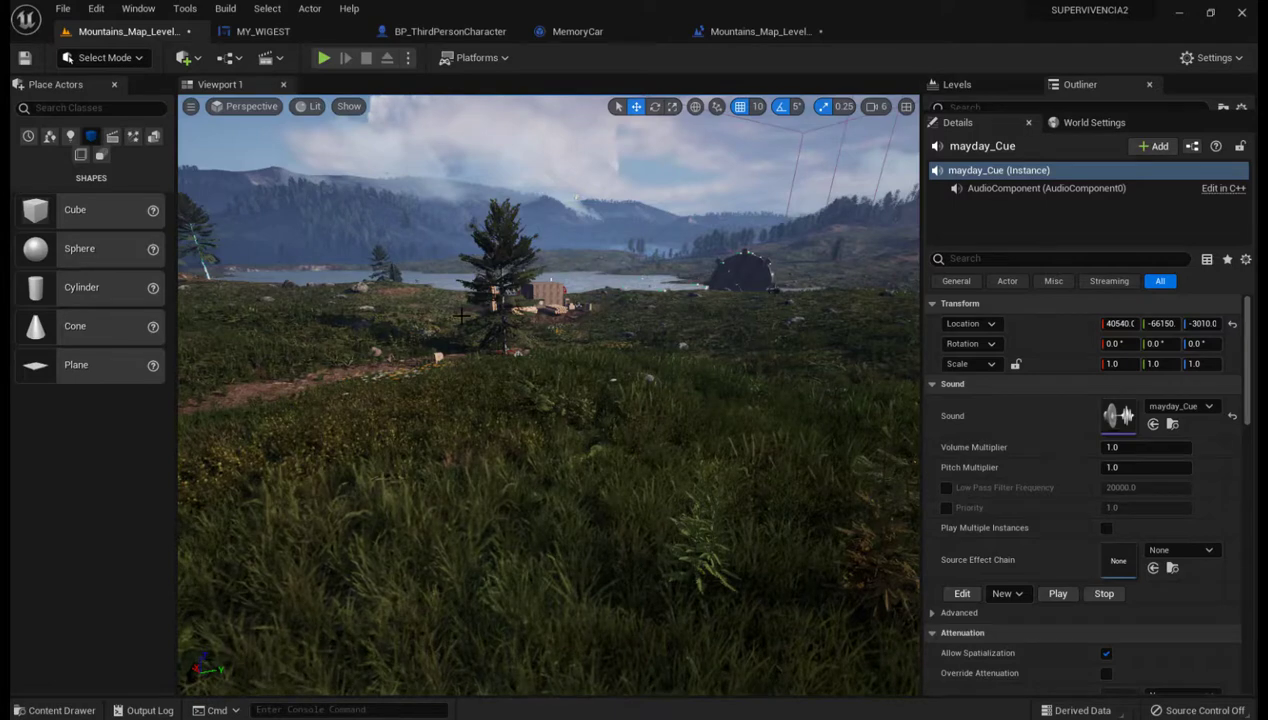
pyautogui.scroll(1, 462, 316)
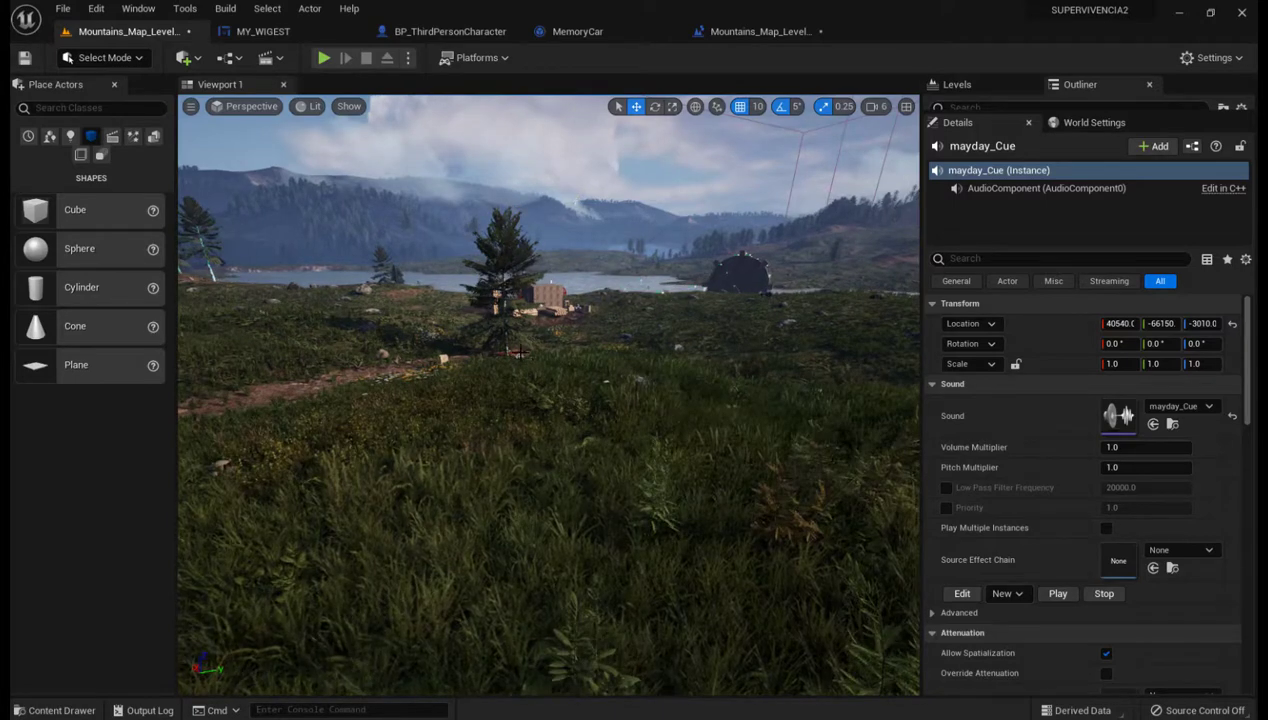
pyautogui.moveTo(519, 352)
pyautogui.mouseDown(button='right')
pyautogui.moveTo(519, 330)
pyautogui.moveTo(549, 315)
pyautogui.mouseUp(button='right')
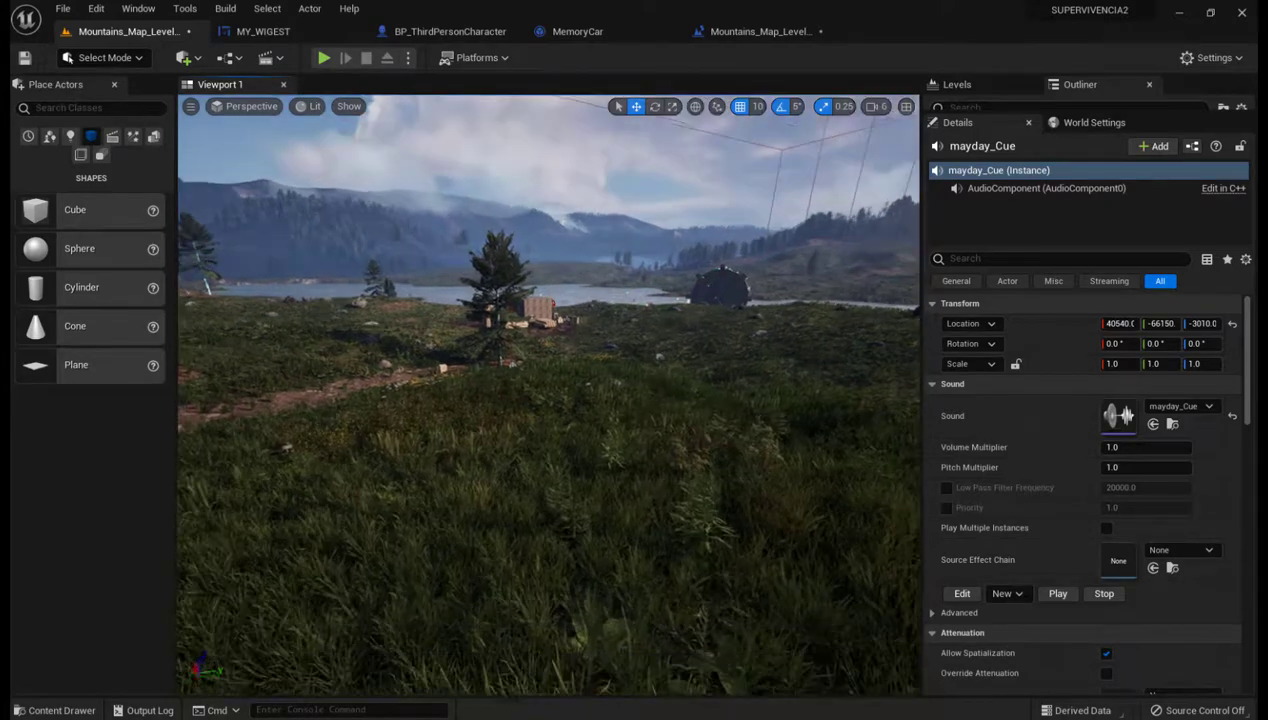
pyautogui.moveTo(606, 396); pyautogui.dragTo(575, 360)
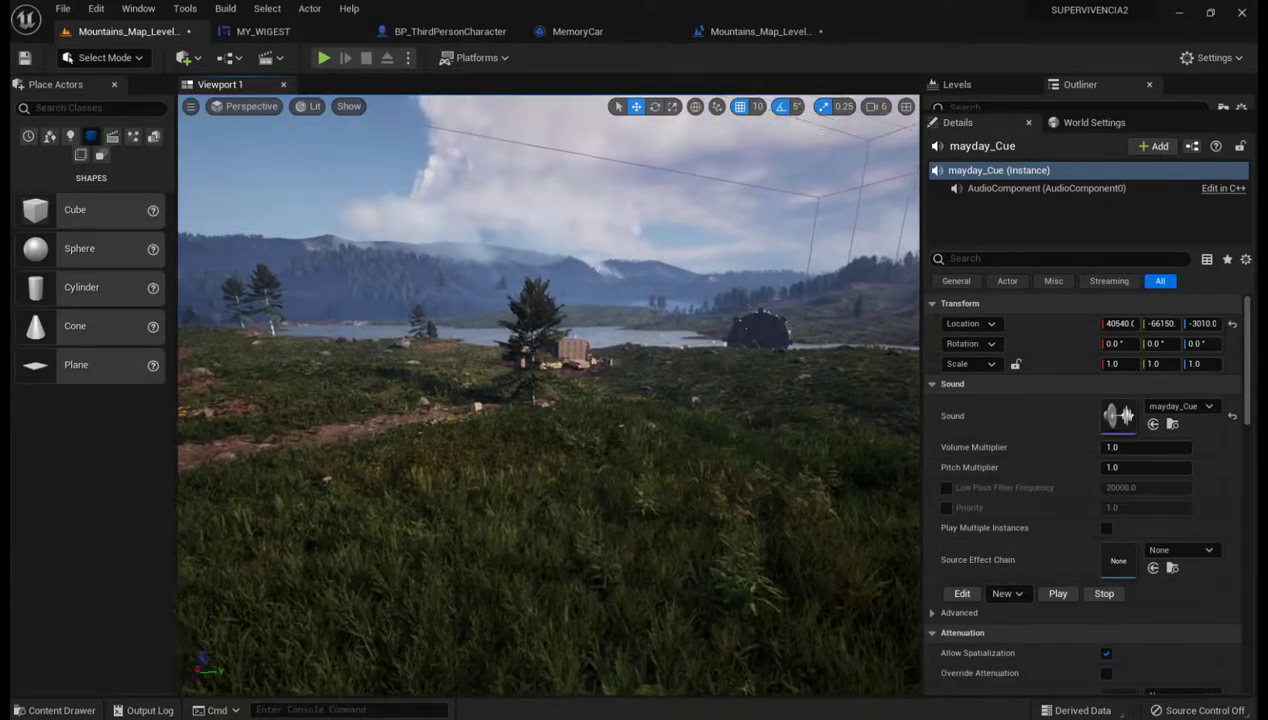